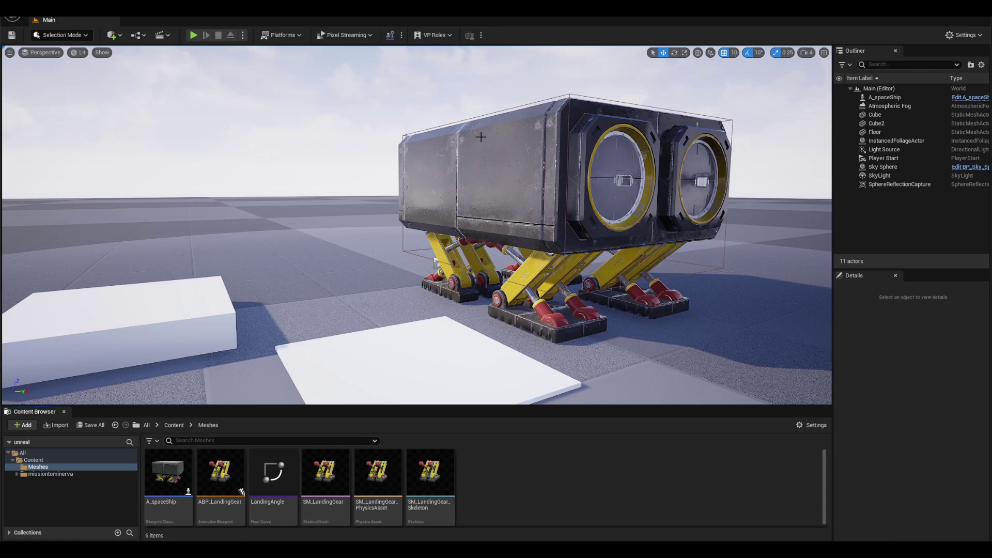
# Play-test the level to check how the spaceship's landing gear folds and extends during takeoff and landing, and end the session.
pyautogui.moveTo(417, 225); pyautogui.dragTo(360, 236, button='right')
pyautogui.click(193, 35)
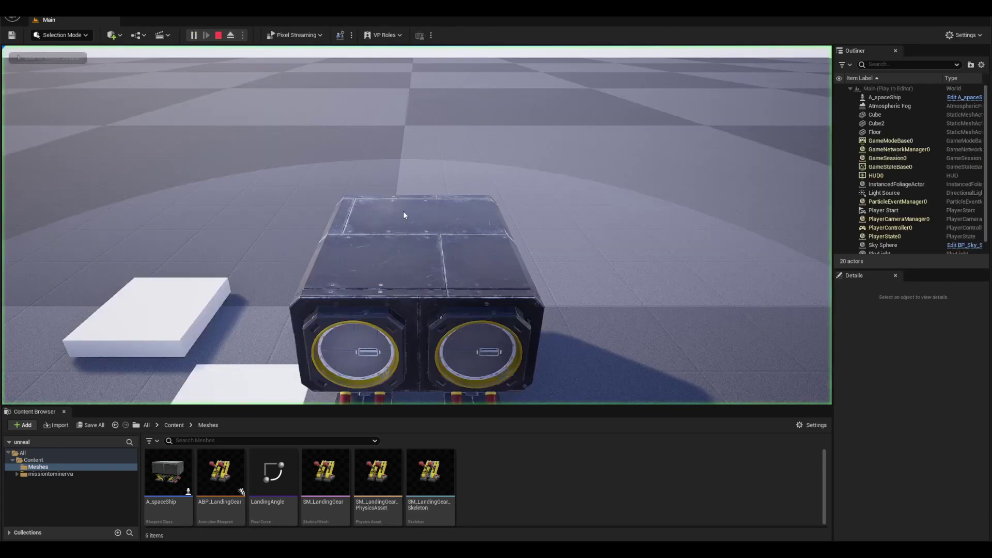
pyautogui.press('space')
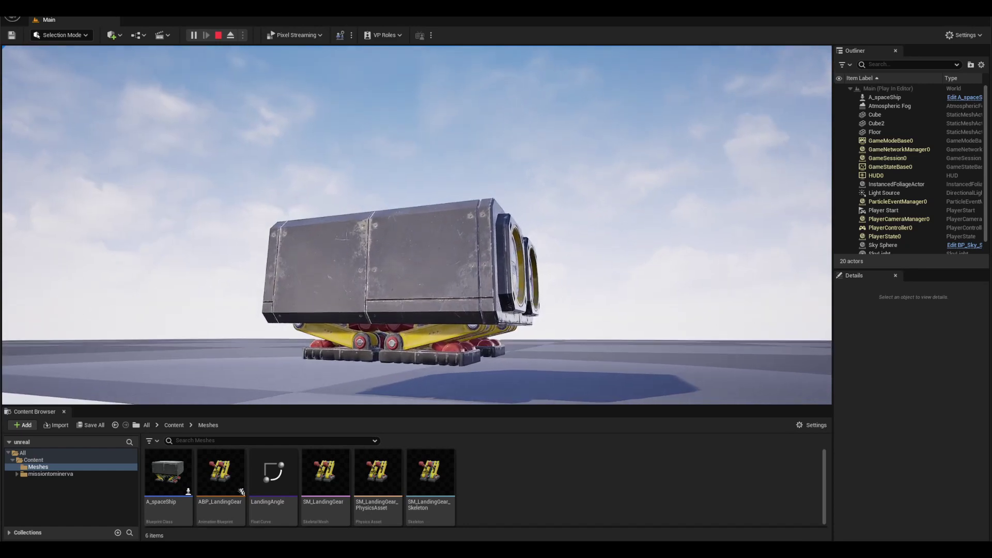
pyautogui.press('space')
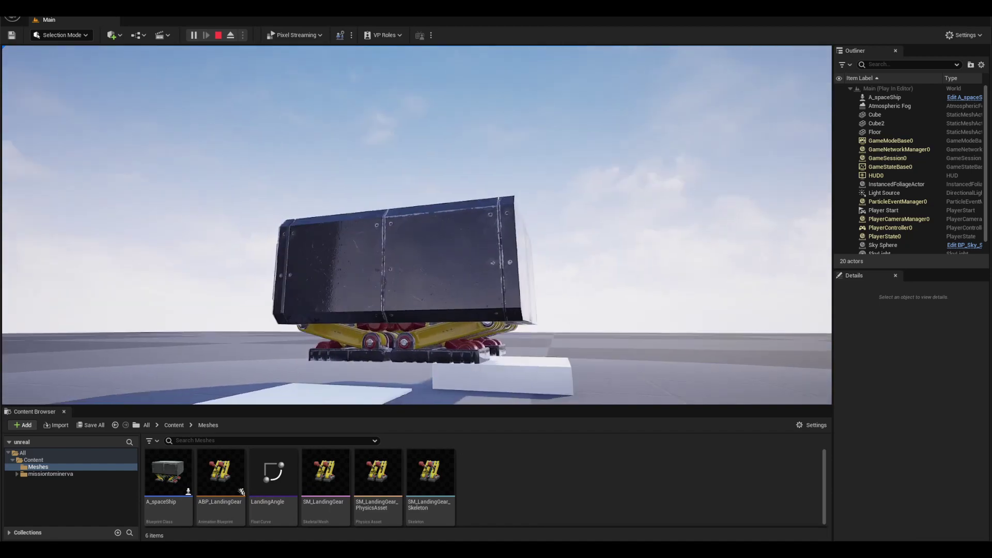
pyautogui.press('space')
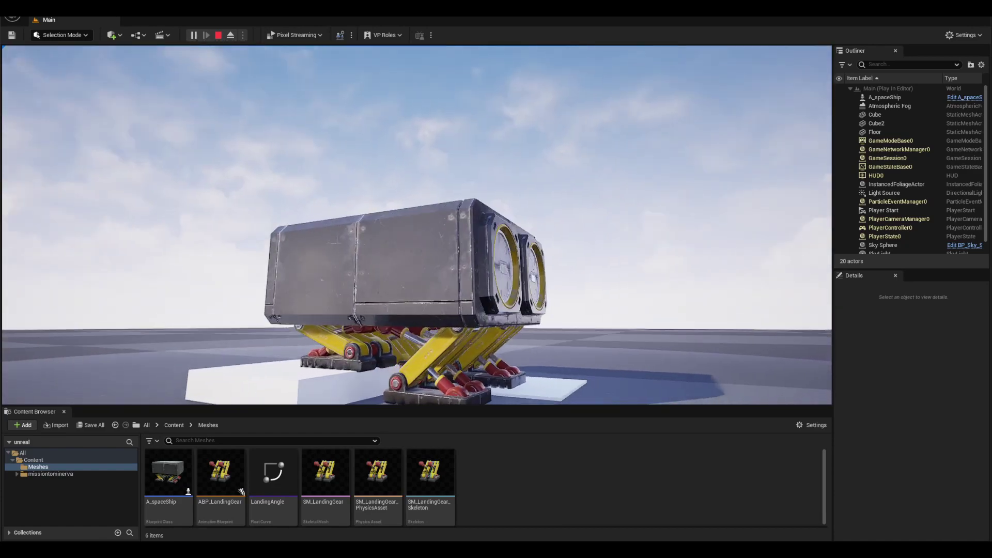
pyautogui.press('Escape')
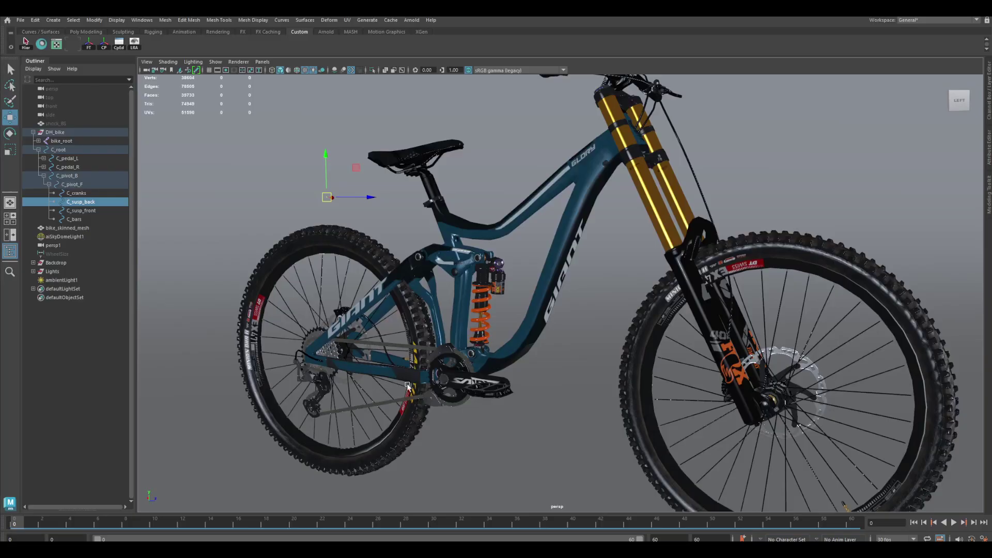
# Switch to Maya and raise the C_susp_back control to compress the bike's rear suspension, inspecting the linkage up close.
pyautogui.moveTo(326, 154); pyautogui.dragTo(325, 99)
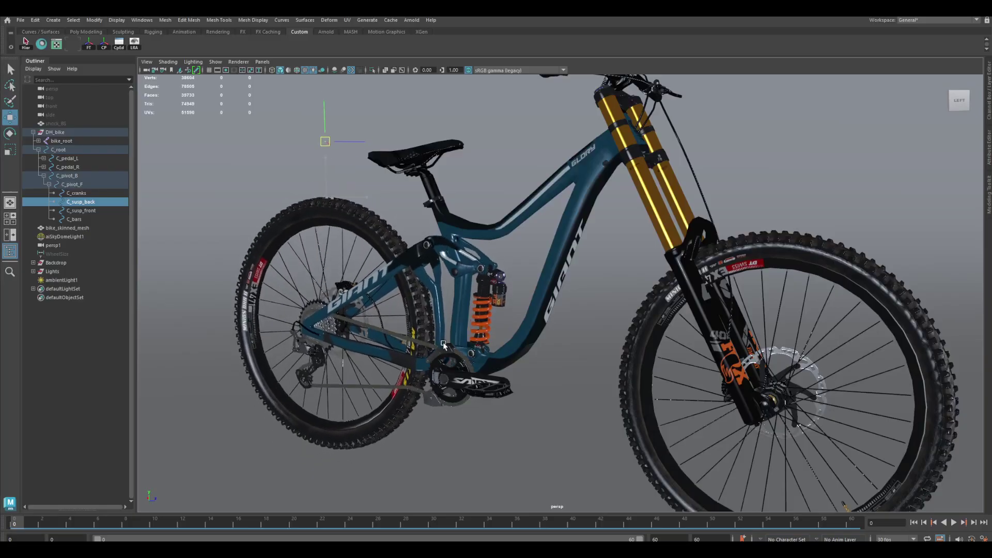
pyautogui.keyDown('alt'); pyautogui.moveTo(366, 341); pyautogui.dragTo(396, 354); pyautogui.keyUp('alt')
pyautogui.scroll(3, 438, 352)
pyautogui.keyDown('alt'); pyautogui.moveTo(434, 351); pyautogui.dragTo(509, 365, button='middle'); pyautogui.keyUp('alt')
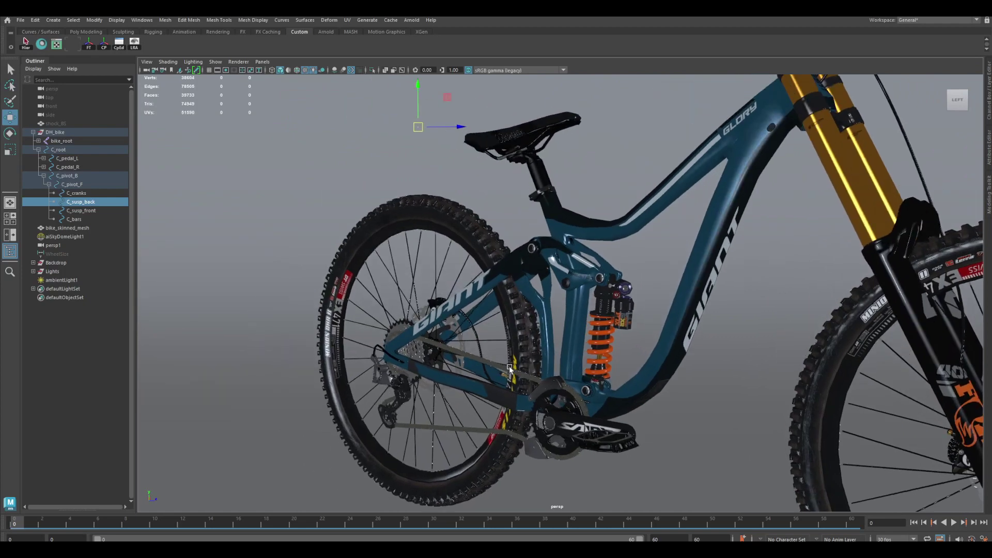
pyautogui.keyDown('alt'); pyautogui.moveTo(509, 366); pyautogui.dragTo(566, 302); pyautogui.keyUp('alt')
pyautogui.scroll(2, 566, 303)
pyautogui.moveTo(567, 302); pyautogui.dragTo(557, 420, button='middle')
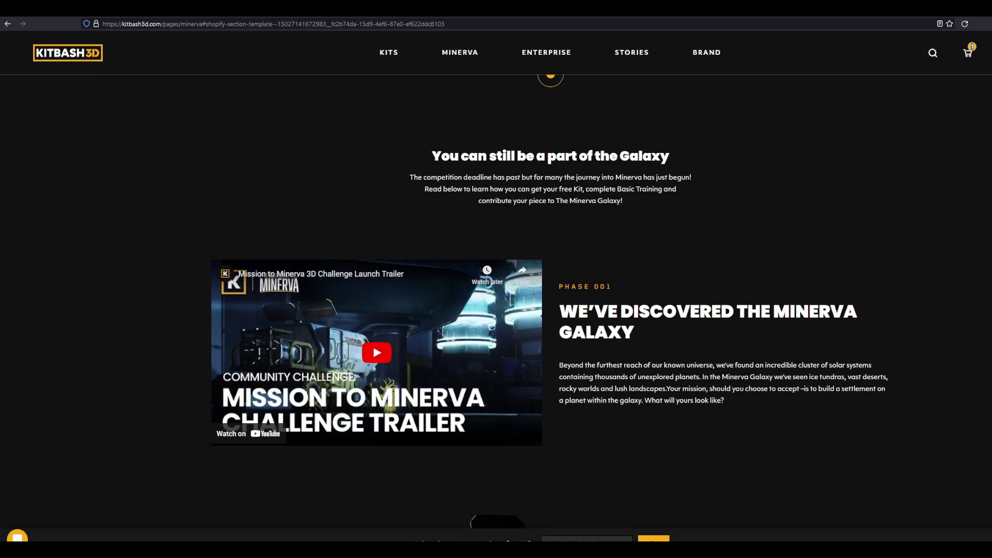
# Switch to the browser and look through the Mission to Minerva page on the KitBash3D site.
pyautogui.scroll(6, 288, 33)
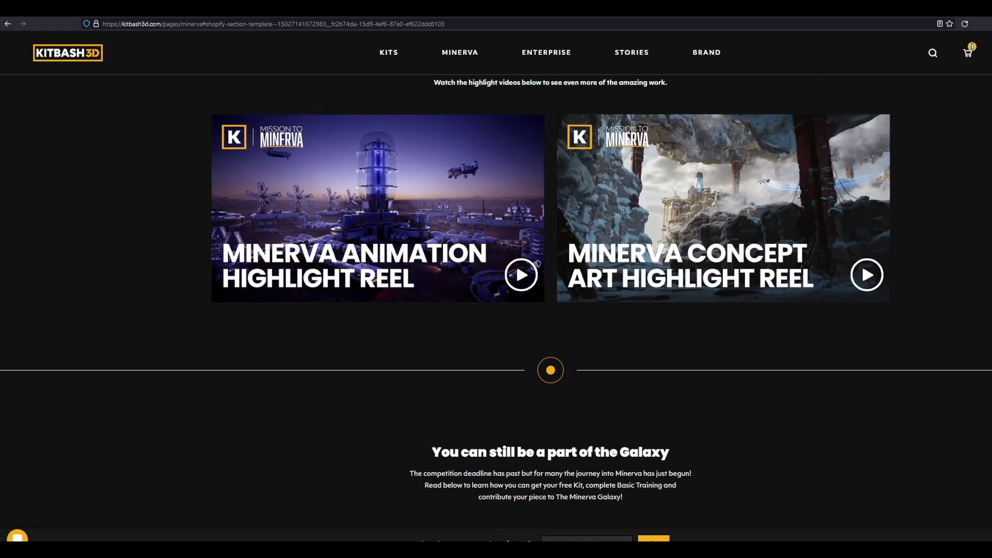
pyautogui.moveTo(161, 24); pyautogui.dragTo(111, 24)
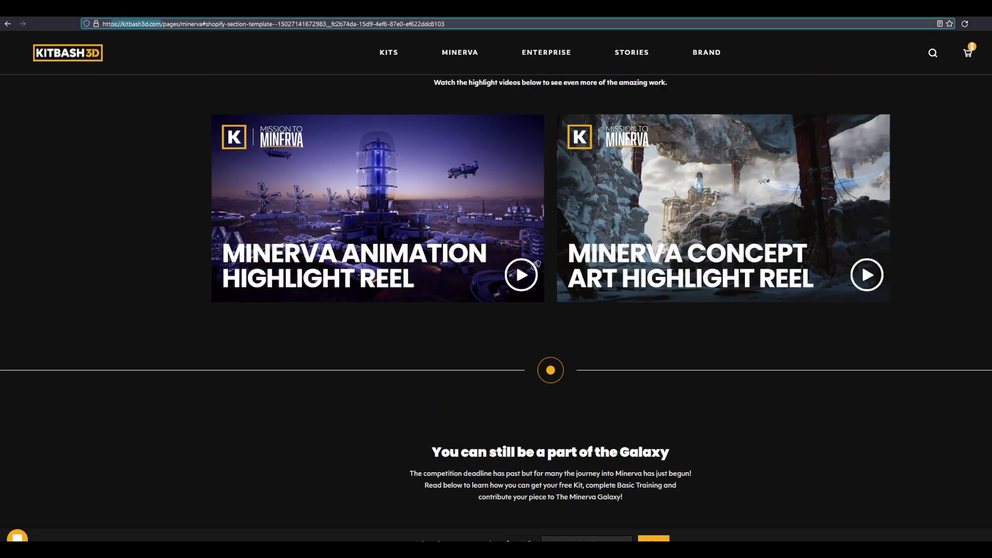
pyautogui.click(466, 54)
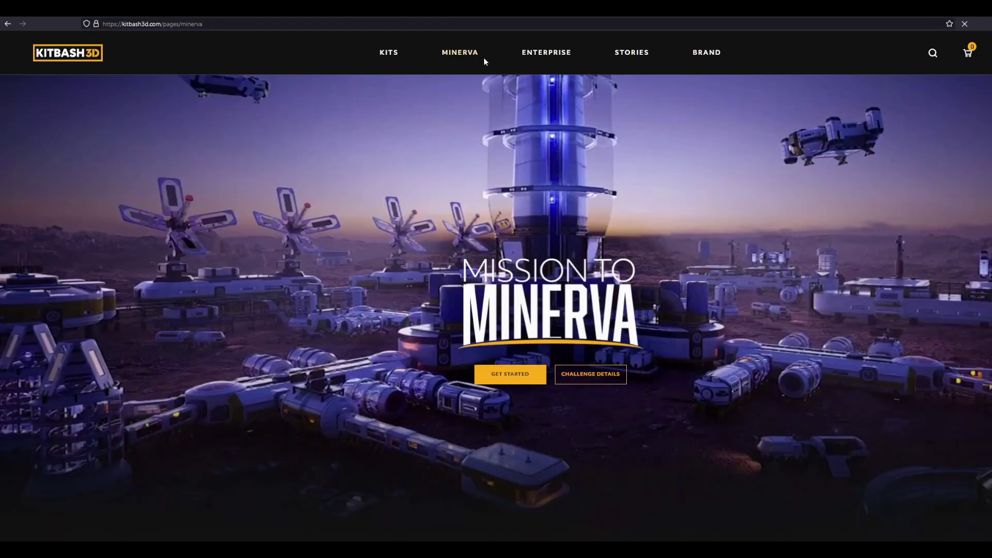
pyautogui.scroll(-20, 495, 310)
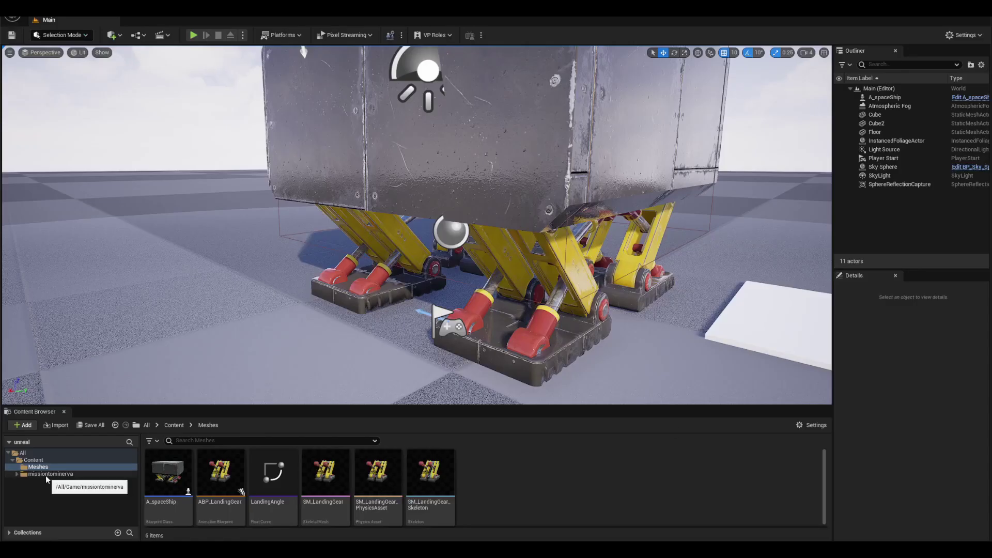
# Switch to Unreal, enlarge the asset area, and browse the missiontominerva Geometries folder down to the VehicleCargoShip meshes.
pyautogui.click(51, 474)
pyautogui.moveTo(326, 412); pyautogui.dragTo(327, 312)
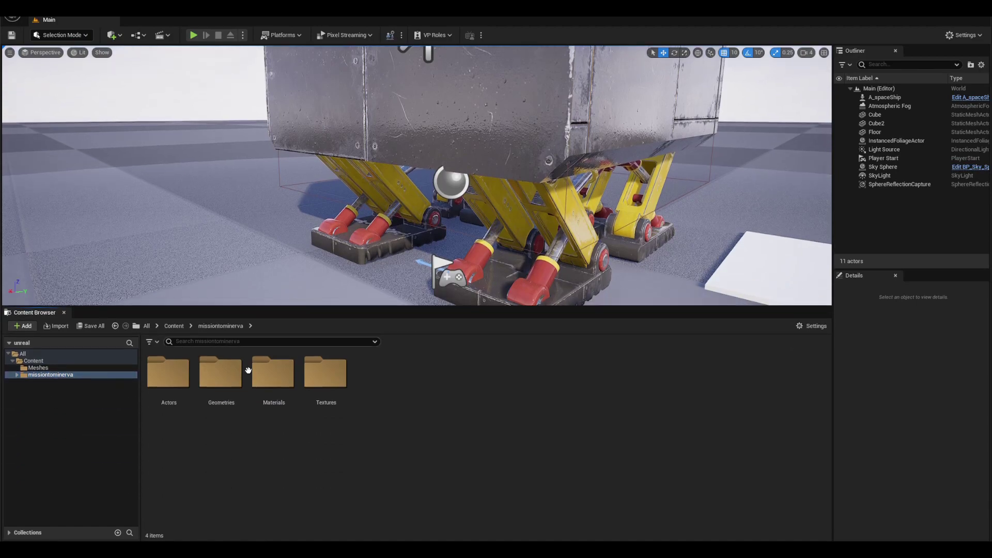
pyautogui.doubleClick(233, 390)
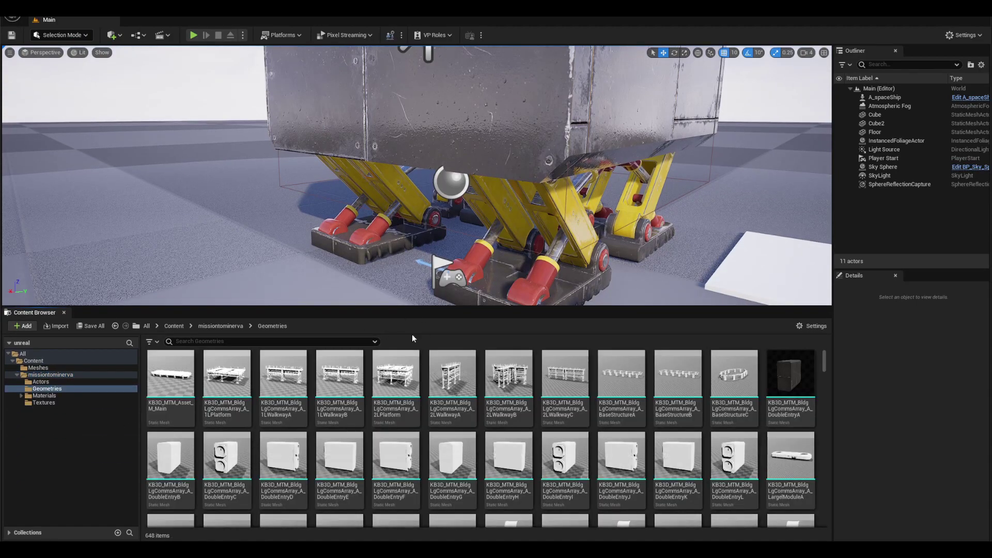
pyautogui.moveTo(825, 366); pyautogui.dragTo(838, 506)
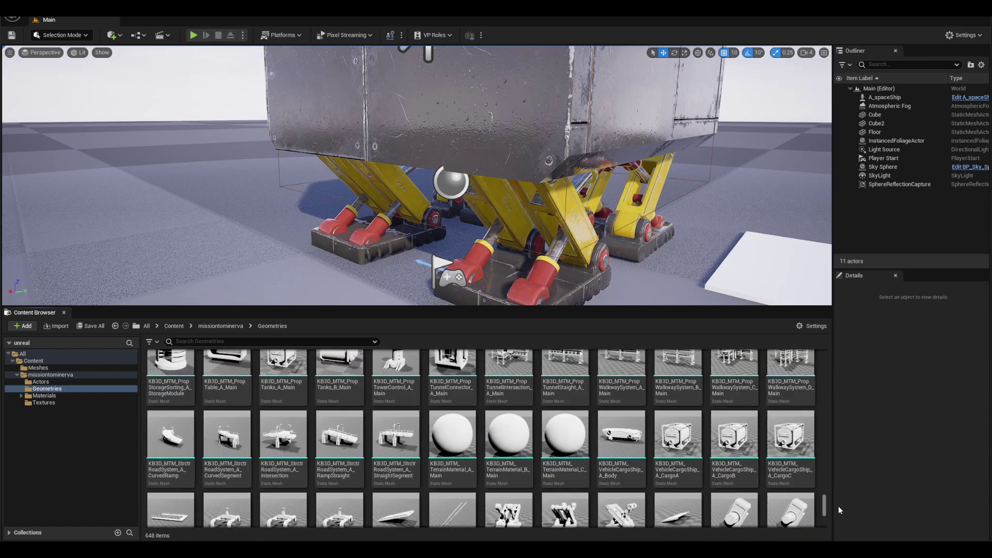
# Open the VehicleCargoShip_A_LegsA static mesh, inspect the leg assembly from several sides, and close its editor.
pyautogui.click(509, 434)
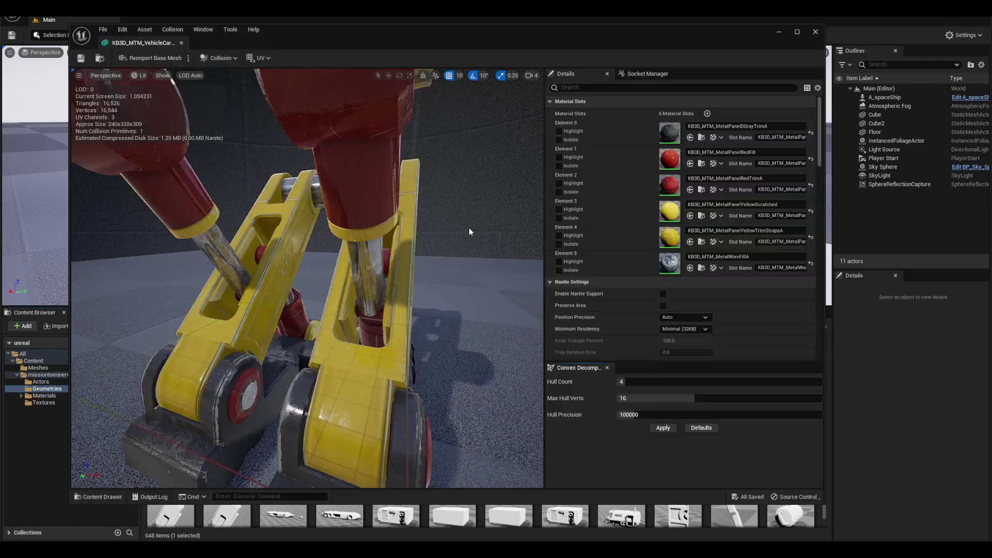
pyautogui.keyDown('alt'); pyautogui.moveTo(469, 227); pyautogui.dragTo(620, 83); pyautogui.keyUp('alt')
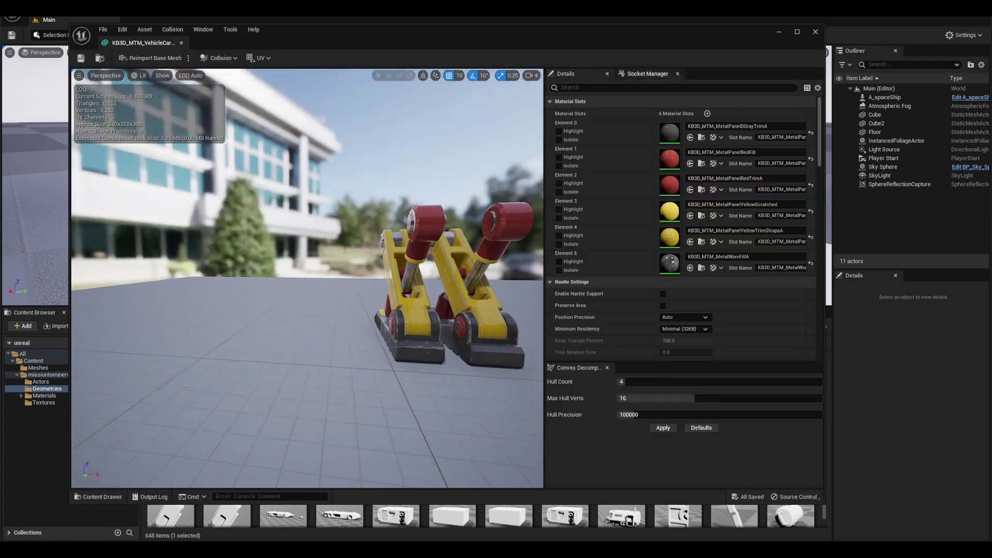
pyautogui.click(815, 32)
# Show the asset actions, including Export, for the VehicleCargoShip_A_LegsA static mesh.
pyautogui.rightClick(509, 437)
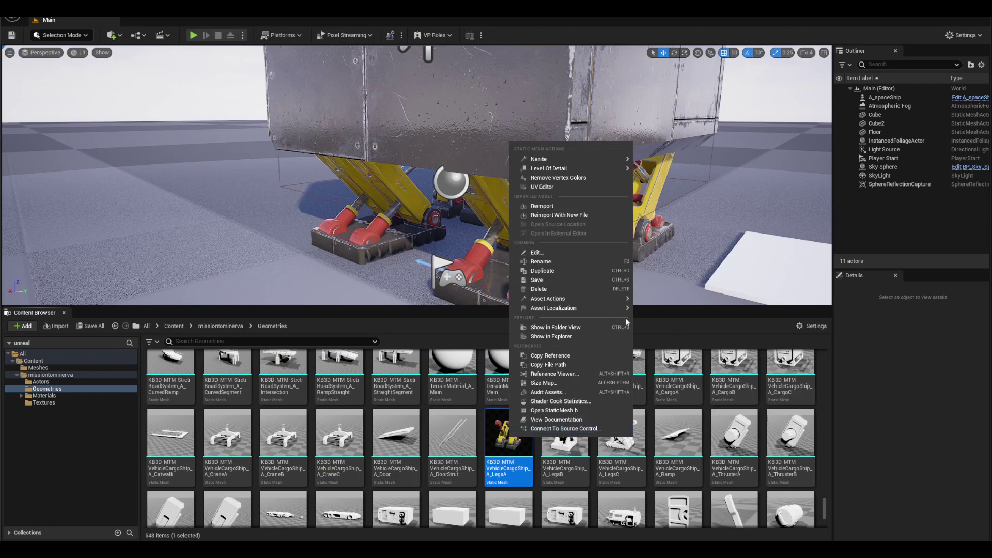
pyautogui.moveTo(600, 301)
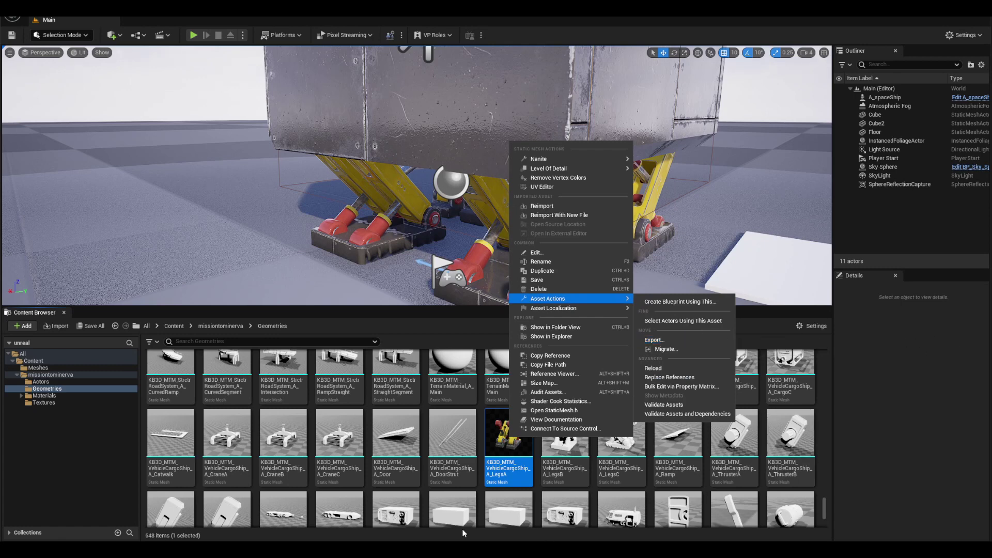
pyautogui.click(757, 332)
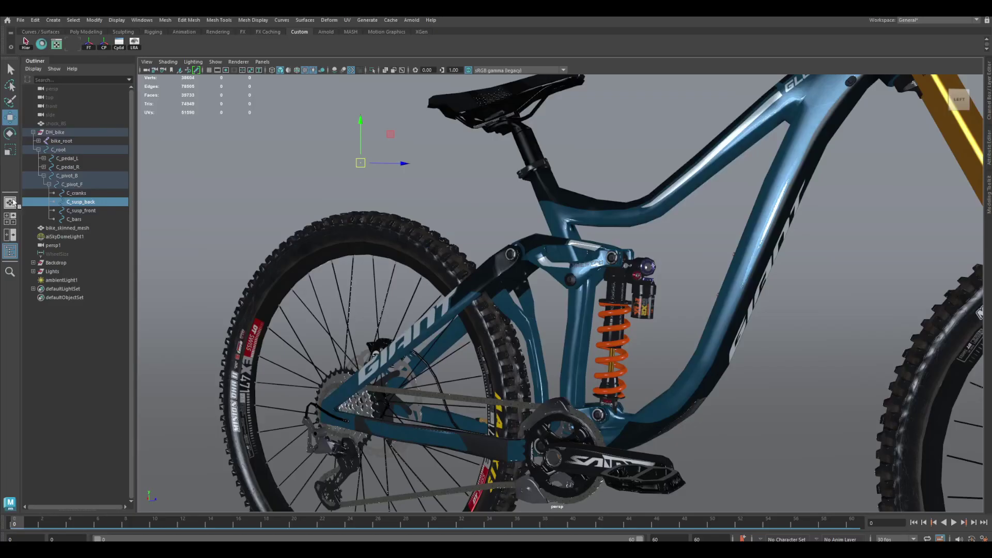
# Switch to Maya and start a new scene without saving the changes to the bike rig.
pyautogui.click(19, 21)
pyautogui.click(30, 37)
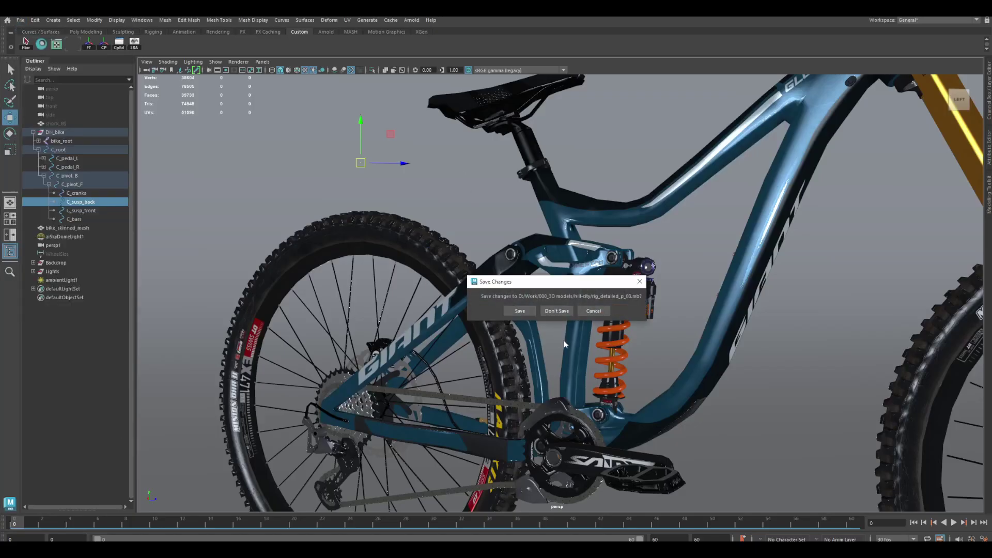
pyautogui.click(557, 311)
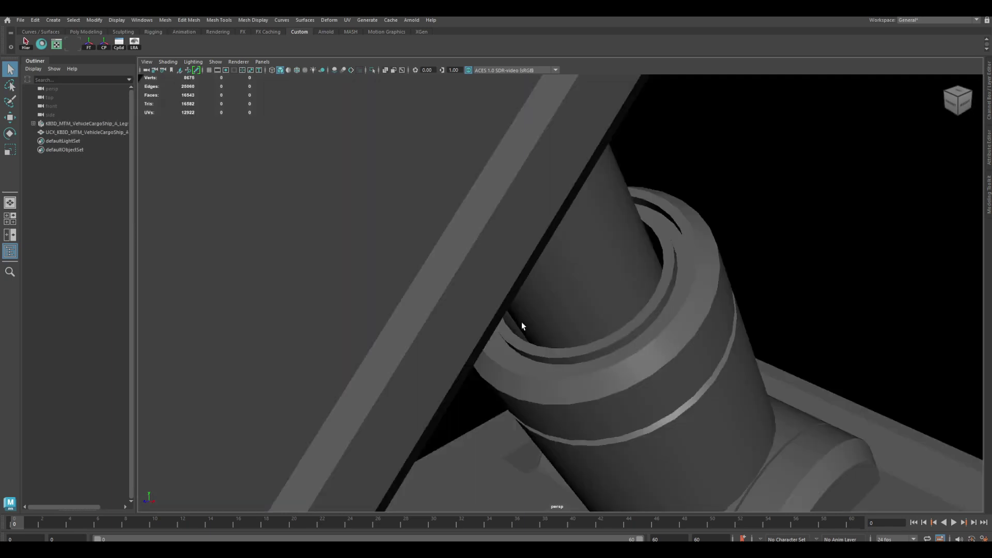
# Frame the imported collision mesh, then expand the LegsA group and widen the object list to show full names.
pyautogui.scroll(-4, 547, 324)
pyautogui.scroll(-3, 545, 352)
pyautogui.click(545, 334)
pyautogui.press('f')
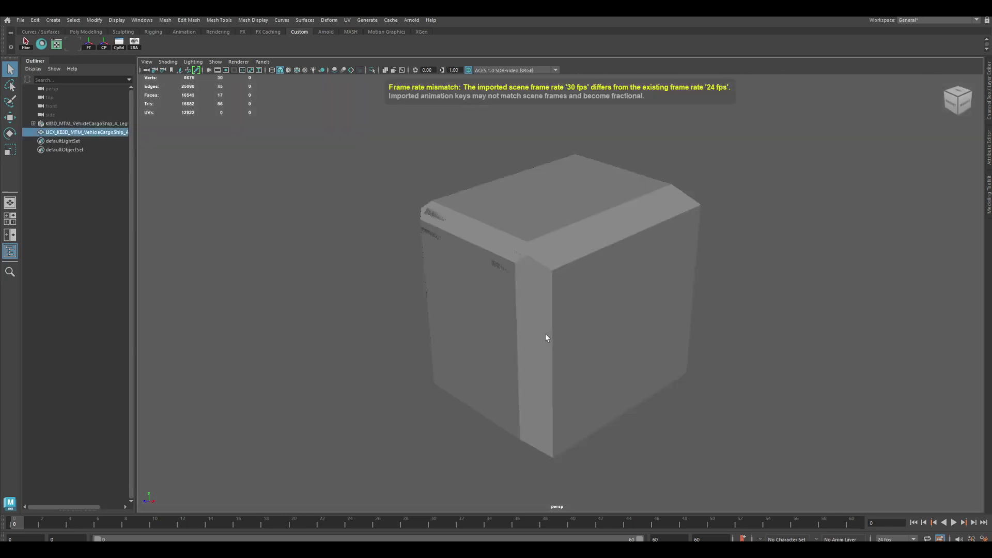
pyautogui.keyDown('alt'); pyautogui.moveTo(456, 328); pyautogui.dragTo(614, 317); pyautogui.keyUp('alt')
pyautogui.click(33, 124)
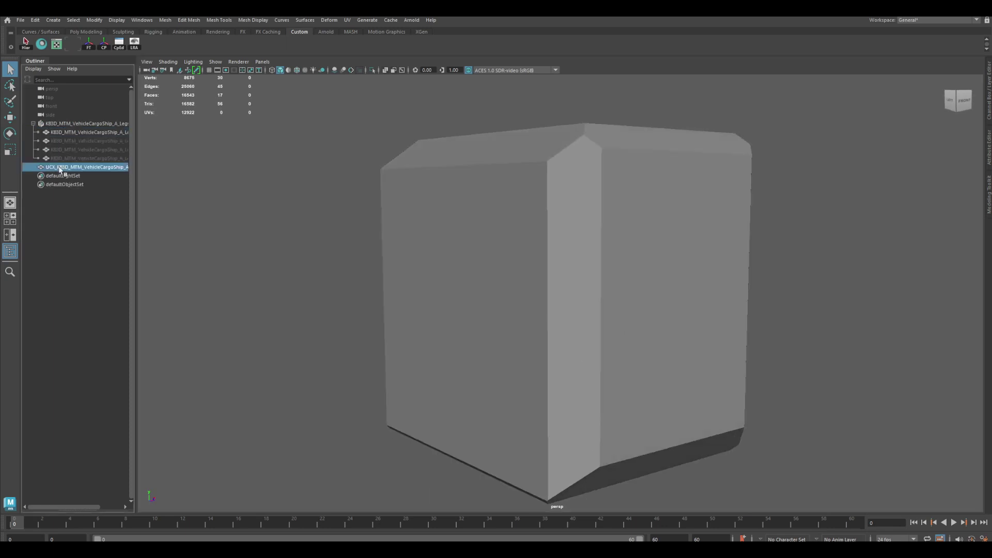
pyautogui.moveTo(91, 132); pyautogui.dragTo(194, 150)
pyautogui.click(150, 167)
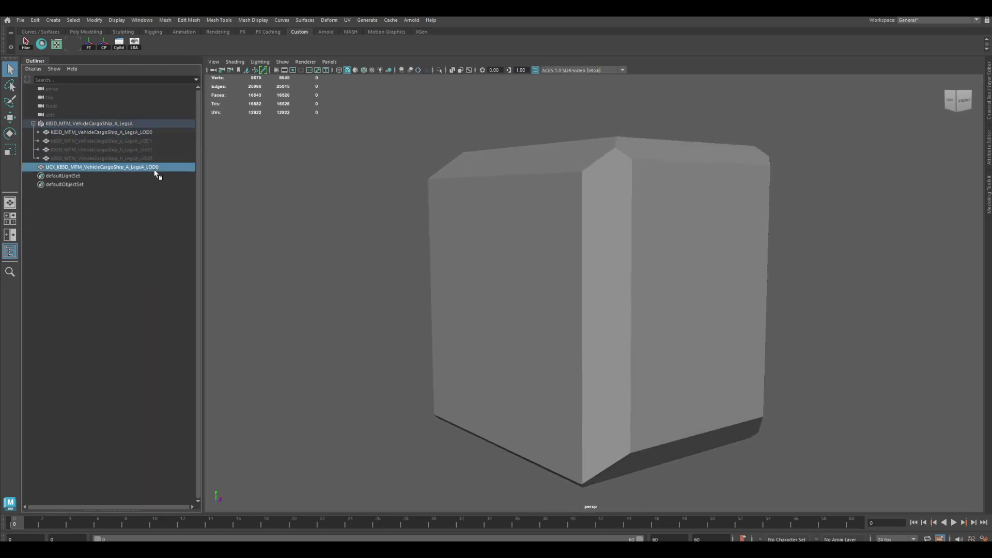
# Enable selection highlighting in the viewport and delete the UCX_KB3D_MTM_VehicleCargoShip_A_LegsA_LOD0 collision mesh.
pyautogui.click(282, 62)
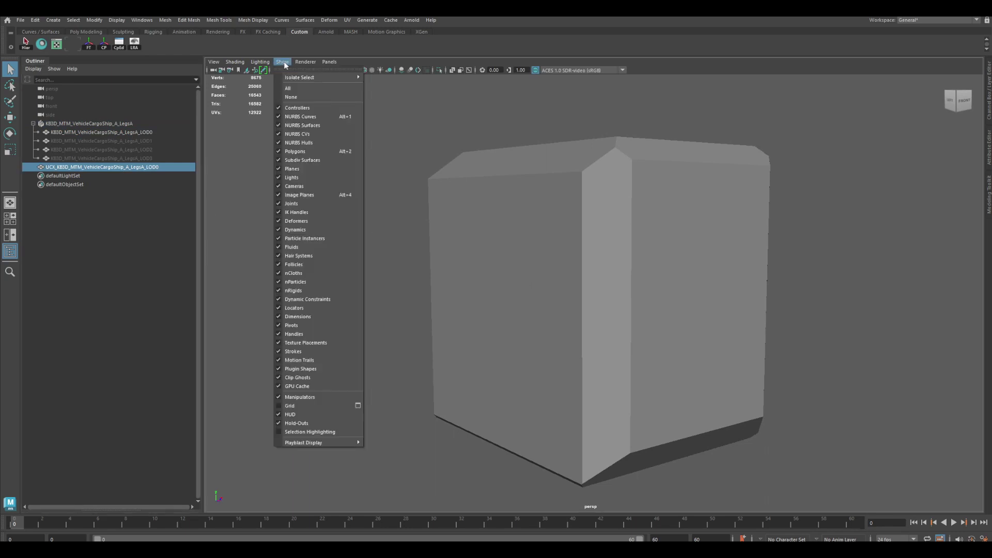
pyautogui.click(309, 432)
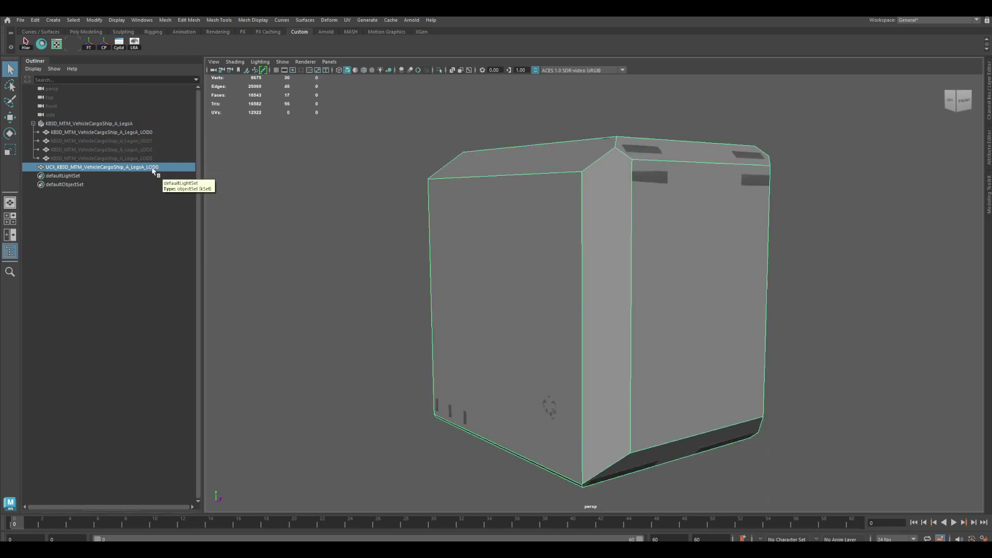
pyautogui.click(144, 160)
pyautogui.click(160, 168)
pyautogui.press('Delete')
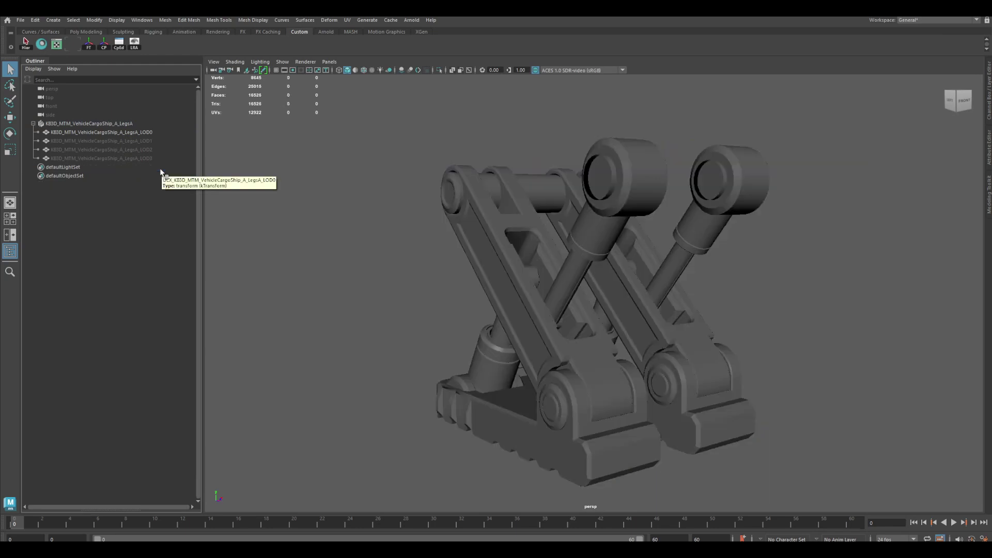
# Delete the three hidden lower-detail meshes, LOD1 to LOD3, from the LegsA group.
pyautogui.click(133, 140)
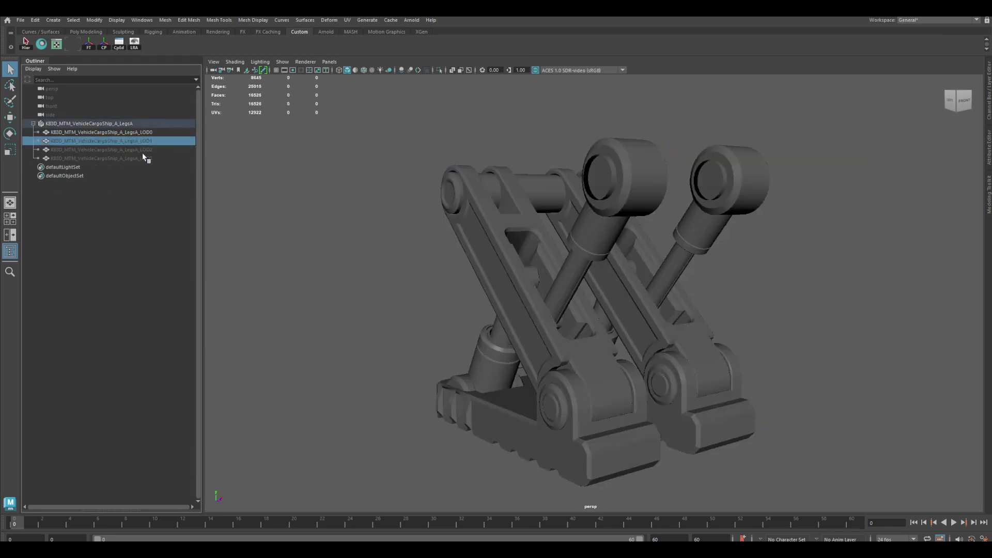
pyautogui.keyDown('shift'); pyautogui.click(143, 157); pyautogui.keyUp('shift')
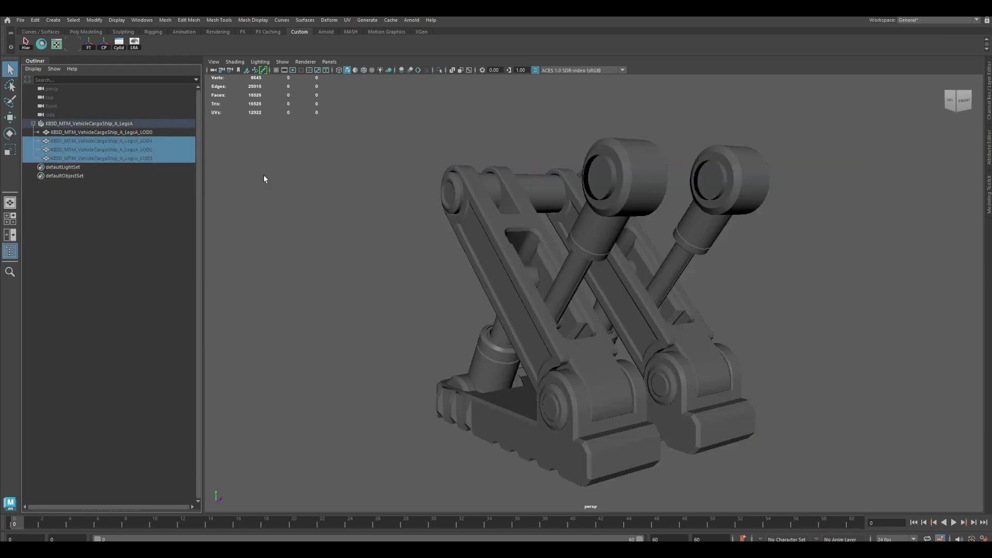
pyautogui.press('Delete')
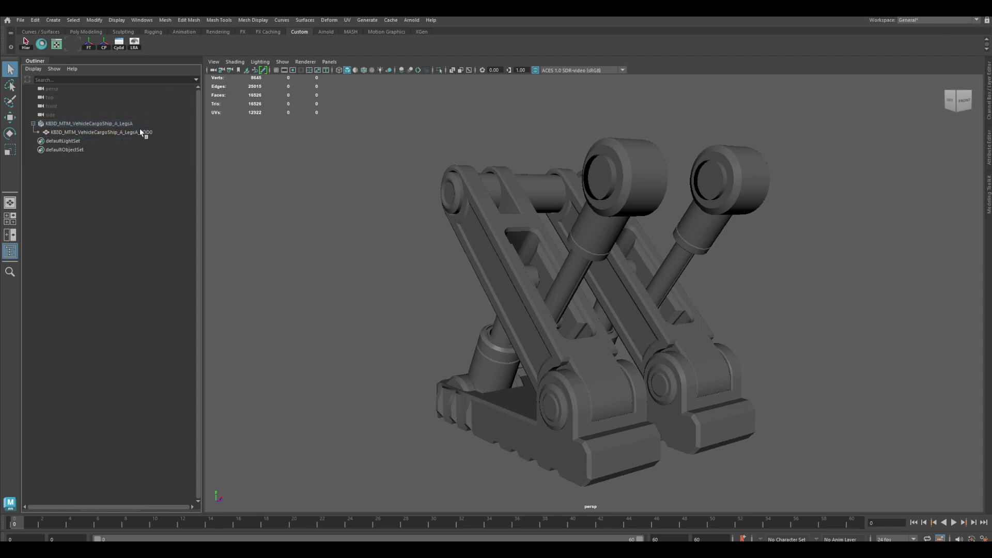
# Unparent the LegsA_LOD0 mesh from its group and delete the empty KB3D_MTM_VehicleCargoShip_A_LegsA group.
pyautogui.click(155, 132)
pyautogui.hotkey('shift', 'p')
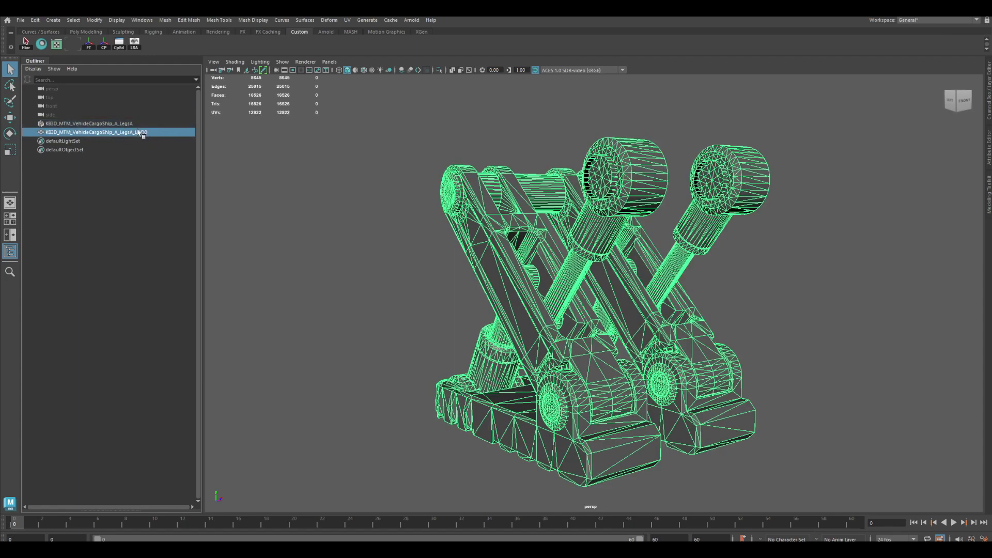
pyautogui.click(135, 127)
pyautogui.press('Delete')
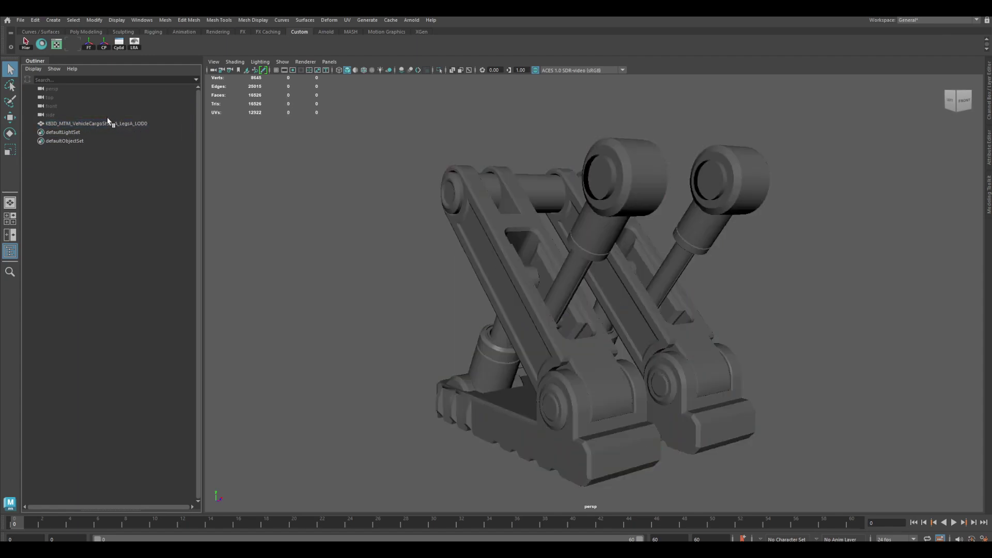
# Select the LegsA_LOD0 mesh with the Move tool and switch the viewport to the four-view layout.
pyautogui.click(109, 123)
pyautogui.keyDown('alt'); pyautogui.moveTo(467, 222); pyautogui.dragTo(667, 244); pyautogui.keyUp('alt')
pyautogui.press('w')
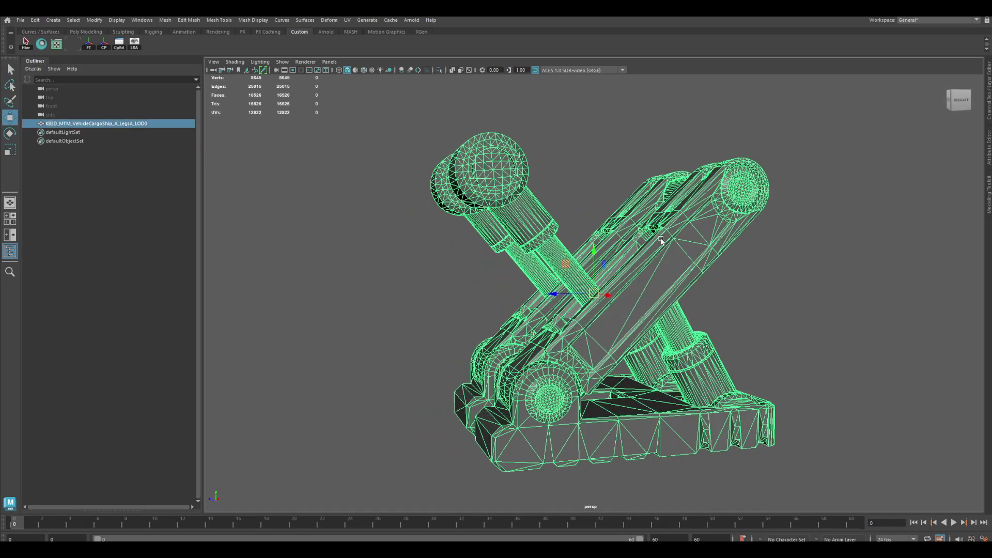
pyautogui.click(65, 115)
pyautogui.click(72, 123)
pyautogui.keyDown('alt'); pyautogui.moveTo(483, 230); pyautogui.dragTo(613, 299); pyautogui.keyUp('alt')
pyautogui.press('space')
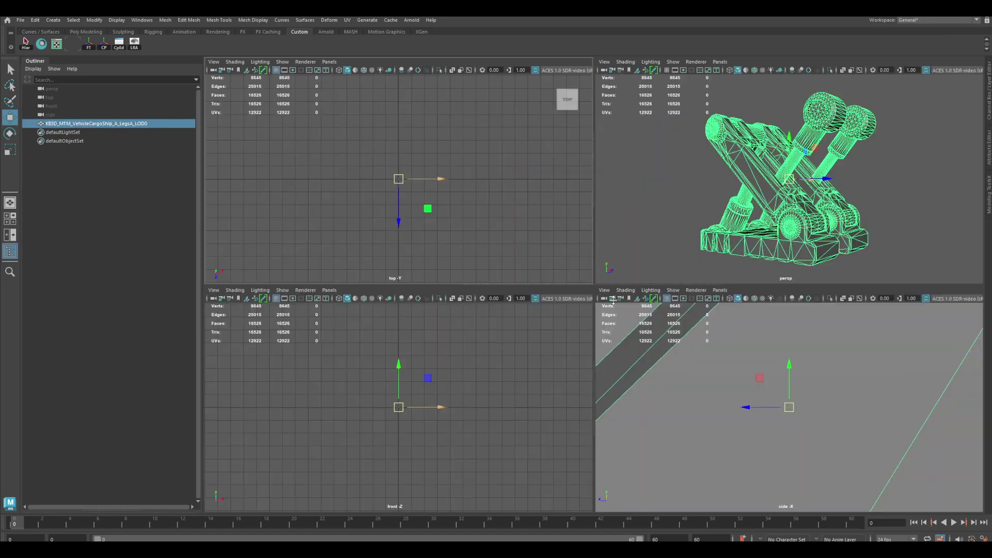
# Select all vertices of the LegsA_LOD0 mesh in the side view and move them up until the foot reaches ground level.
pyautogui.keyDown('alt'); pyautogui.moveTo(888, 413); pyautogui.dragTo(566, 317, button='right'); pyautogui.keyUp('alt')
pyautogui.keyDown('alt'); pyautogui.moveTo(814, 399); pyautogui.dragTo(797, 391, button='middle'); pyautogui.keyUp('alt')
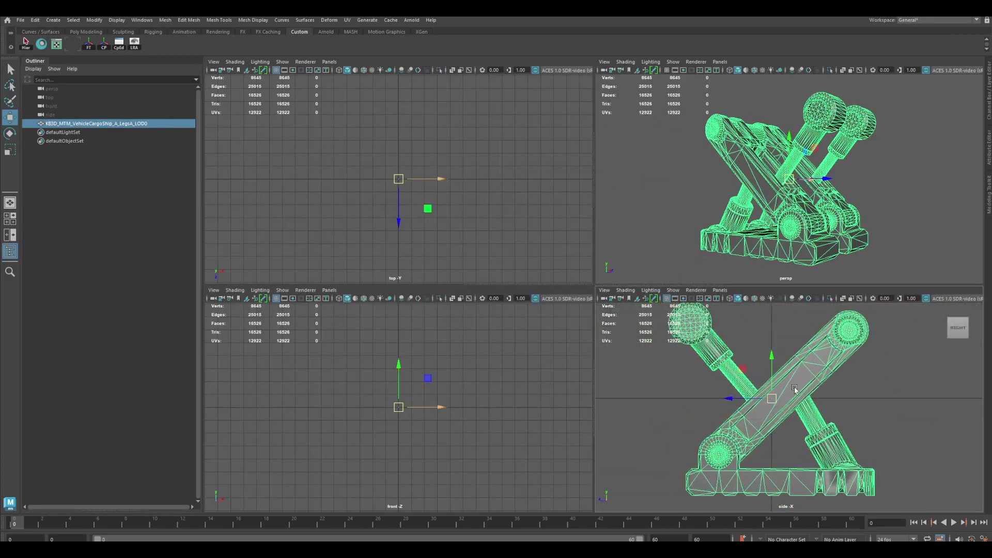
pyautogui.moveTo(797, 391)
pyautogui.mouseDown(button='right')
pyautogui.moveTo(754, 391)
pyautogui.moveTo(780, 387)
pyautogui.mouseUp(button='right')
pyautogui.moveTo(663, 504); pyautogui.dragTo(890, 308)
pyautogui.moveTo(773, 392); pyautogui.dragTo(780, 305)
pyautogui.moveTo(779, 302); pyautogui.dragTo(779, 303)
# Fine-tune the selected vertices' height so the foot's underside lies near the origin, and return the mesh to object mode.
pyautogui.scroll(5, 927, 424)
pyautogui.scroll(4, 928, 424)
pyautogui.keyDown('alt'); pyautogui.moveTo(765, 398); pyautogui.dragTo(747, 411, button='middle'); pyautogui.keyUp('alt')
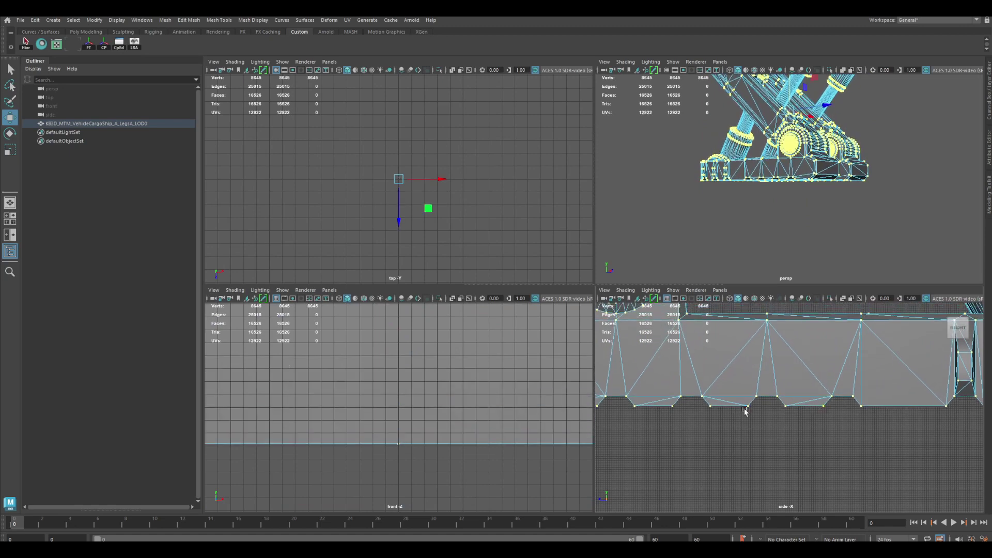
pyautogui.scroll(5, 848, 427)
pyautogui.moveTo(817, 411); pyautogui.dragTo(815, 416, button='middle')
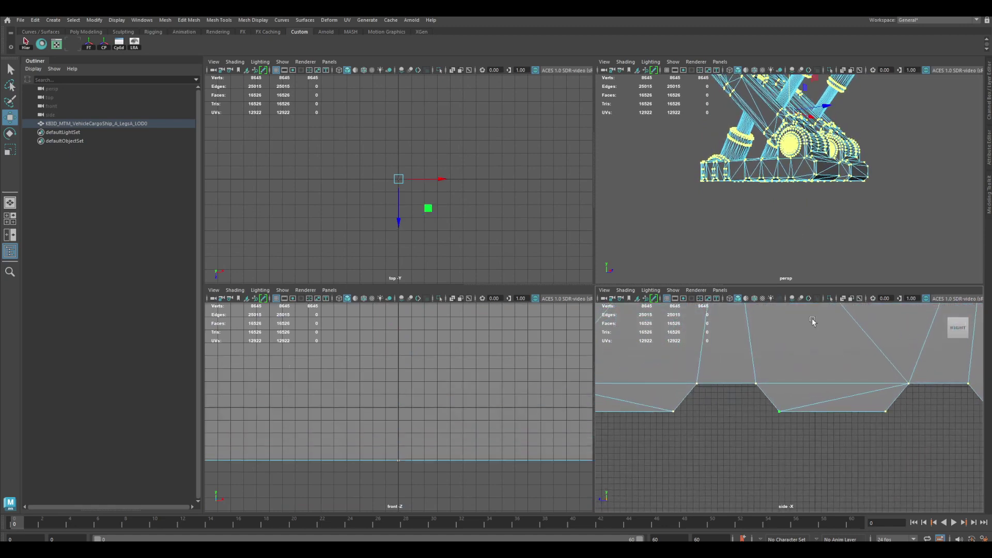
pyautogui.keyDown('alt'); pyautogui.moveTo(801, 175); pyautogui.dragTo(825, 183); pyautogui.keyUp('alt')
pyautogui.moveTo(804, 169); pyautogui.dragTo(843, 147, button='right')
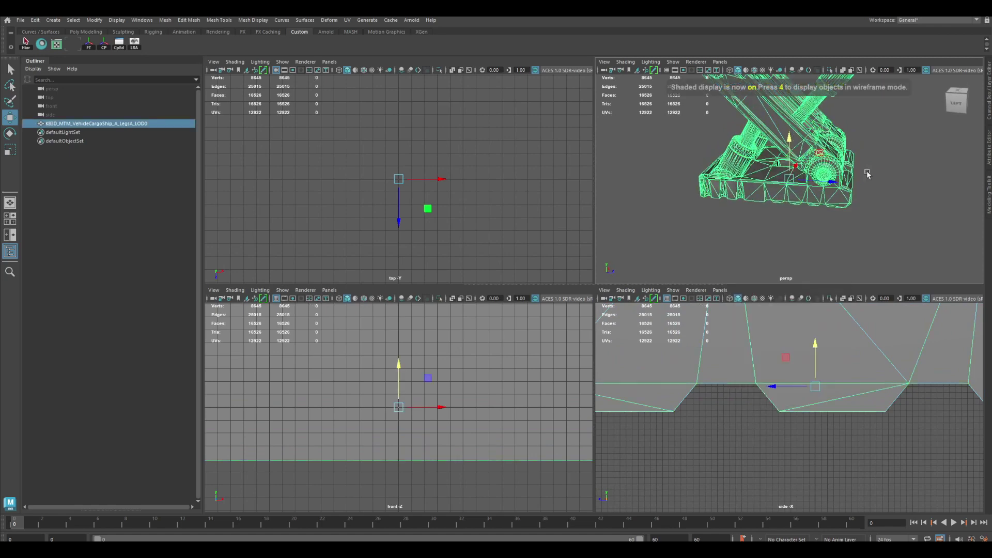
# Maximize the perspective view and deselect the landing gear mesh.
pyautogui.click(864, 169)
pyautogui.click(673, 62)
pyautogui.click(700, 412)
pyautogui.keyDown('alt'); pyautogui.moveTo(775, 186); pyautogui.dragTo(889, 186); pyautogui.keyUp('alt')
pyautogui.keyDown('alt'); pyautogui.moveTo(888, 186); pyautogui.dragTo(783, 175, button='right'); pyautogui.keyUp('alt')
pyautogui.press('space')
pyautogui.keyDown('alt'); pyautogui.moveTo(783, 175); pyautogui.dragTo(576, 275); pyautogui.keyUp('alt')
pyautogui.click(458, 187)
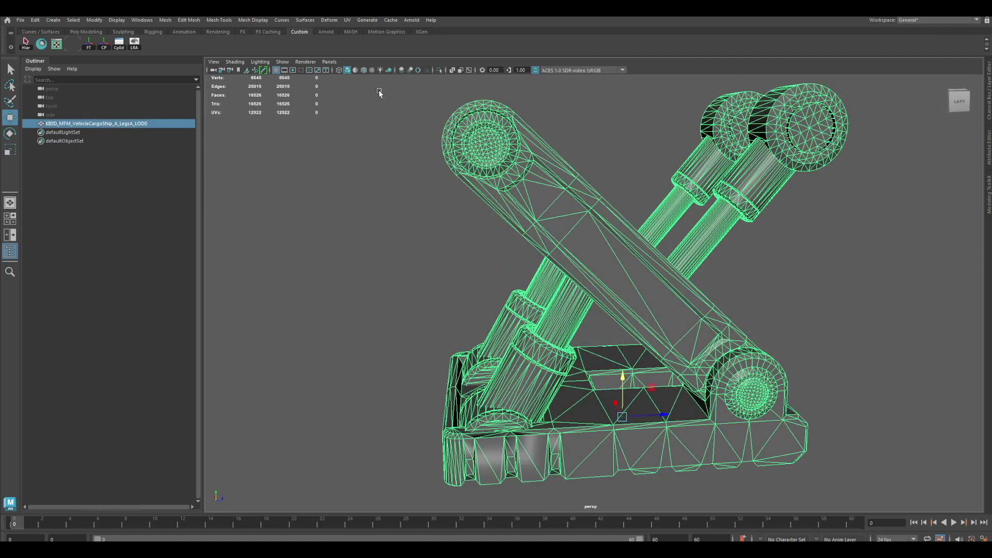
pyautogui.click(380, 94)
pyautogui.keyDown('alt'); pyautogui.moveTo(758, 291); pyautogui.dragTo(697, 252); pyautogui.keyUp('alt')
pyautogui.keyDown('alt'); pyautogui.moveTo(698, 252); pyautogui.dragTo(677, 252, button='right'); pyautogui.keyUp('alt')
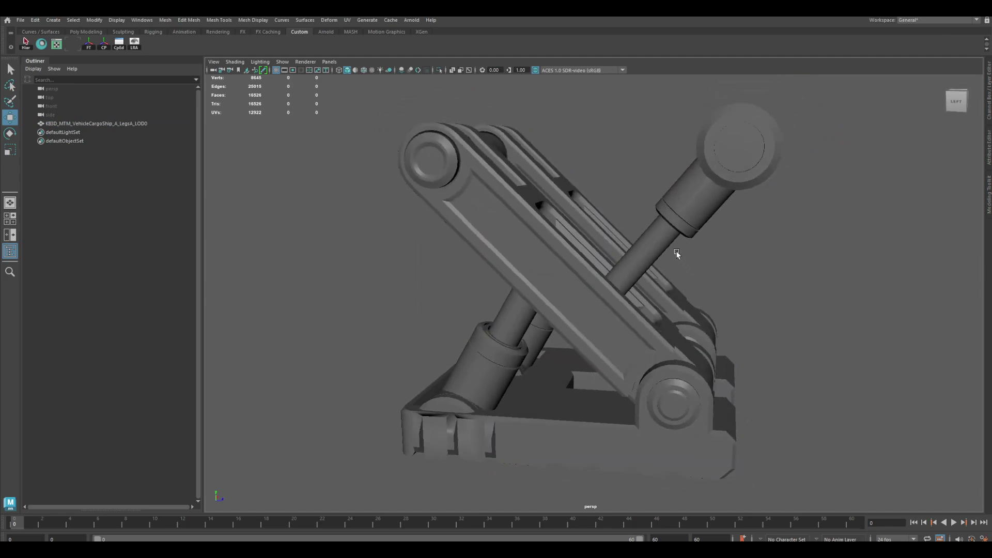
pyautogui.keyDown('alt'); pyautogui.moveTo(678, 252); pyautogui.dragTo(649, 261); pyautogui.keyUp('alt')
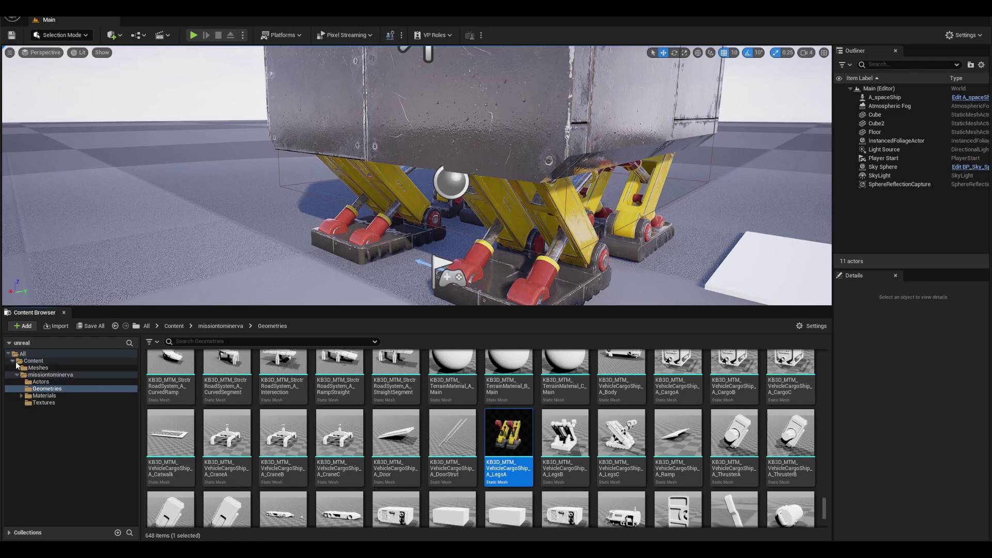
# Switch to Unreal Engine and open the SM_LandingGear_Skeleton asset from the Content/Meshes folder.
pyautogui.click(38, 367)
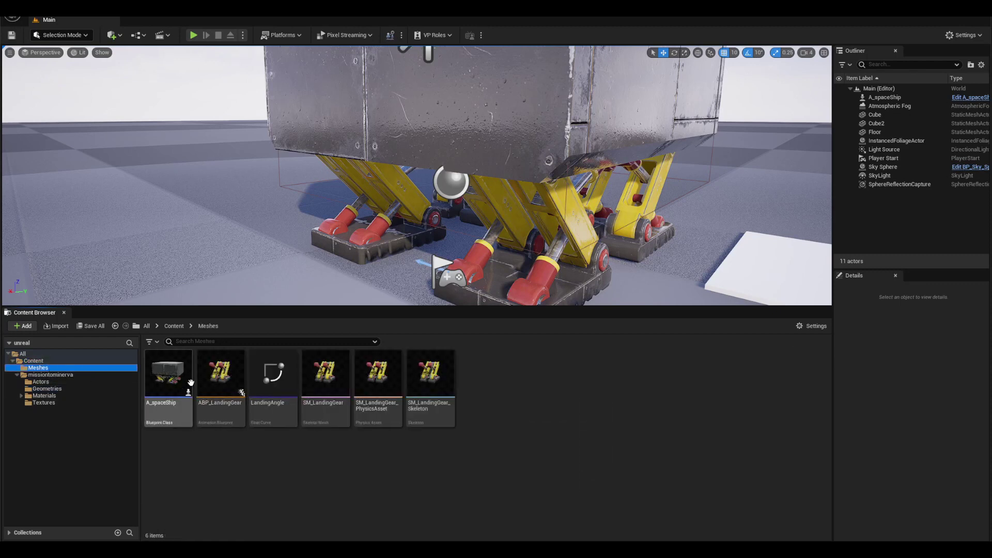
pyautogui.doubleClick(435, 380)
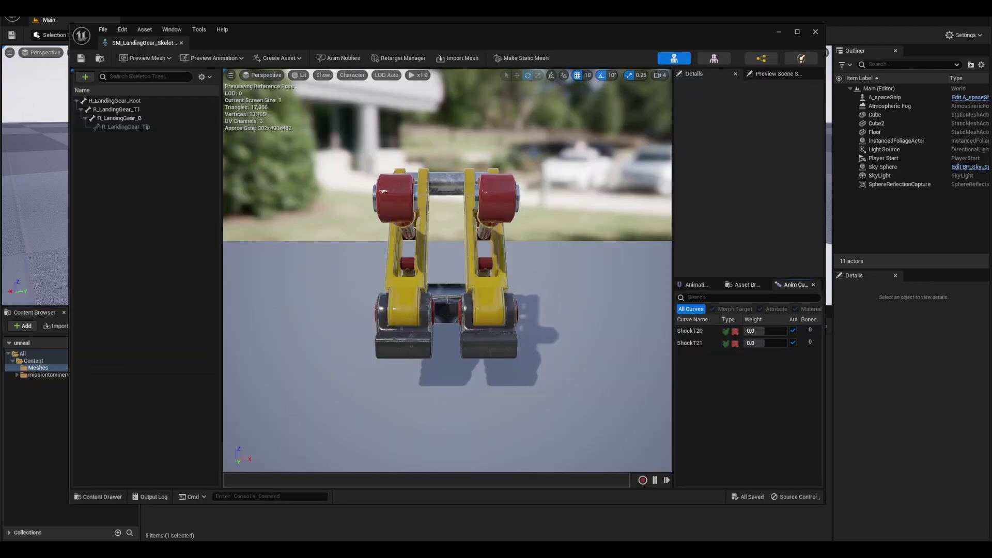
pyautogui.moveTo(447, 271); pyautogui.dragTo(359, 330, button='right')
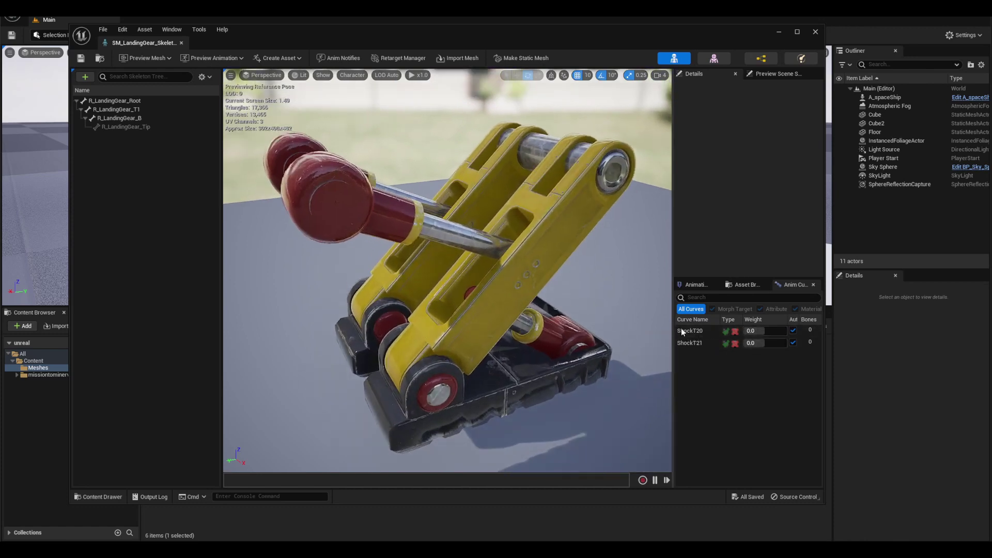
# Preview the ShockT20 and ShockT21 curves on the landing gear, and reset both weights to 0.
pyautogui.moveTo(762, 330)
pyautogui.mouseDown()
pyautogui.moveTo(784, 330)
pyautogui.moveTo(752, 331)
pyautogui.moveTo(771, 331)
pyautogui.moveTo(774, 343)
pyautogui.moveTo(758, 343)
pyautogui.moveTo(772, 343)
pyautogui.mouseUp()
pyautogui.click(770, 331)
pyautogui.write('0')
pyautogui.press('Return')
pyautogui.click(758, 343)
pyautogui.write('0')
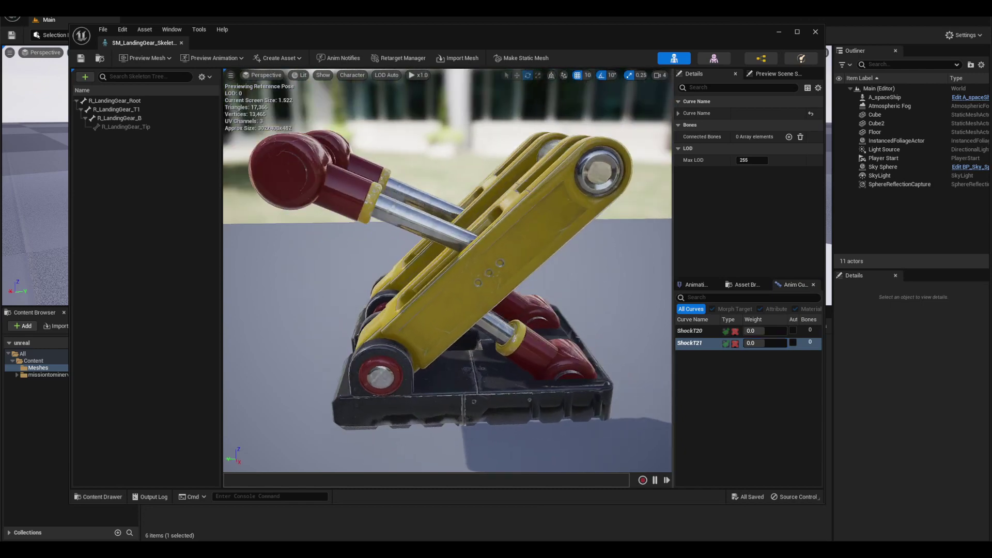
# Examine the landing gear and its R_LandingGear_Root bone, and close the skeleton editor.
pyautogui.keyDown('alt'); pyautogui.moveTo(571, 311); pyautogui.dragTo(538, 294); pyautogui.keyUp('alt')
pyautogui.scroll(-3, 571, 311)
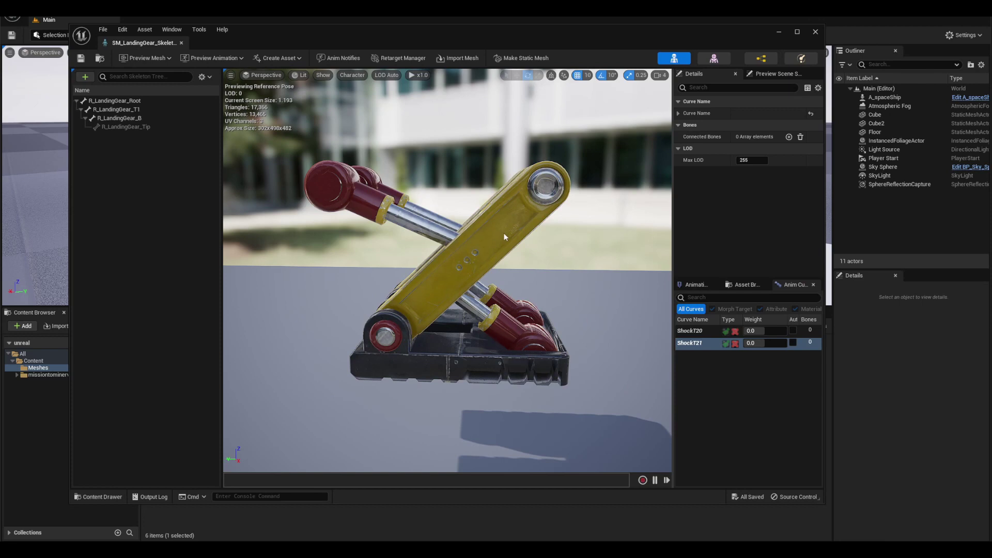
pyautogui.click(111, 102)
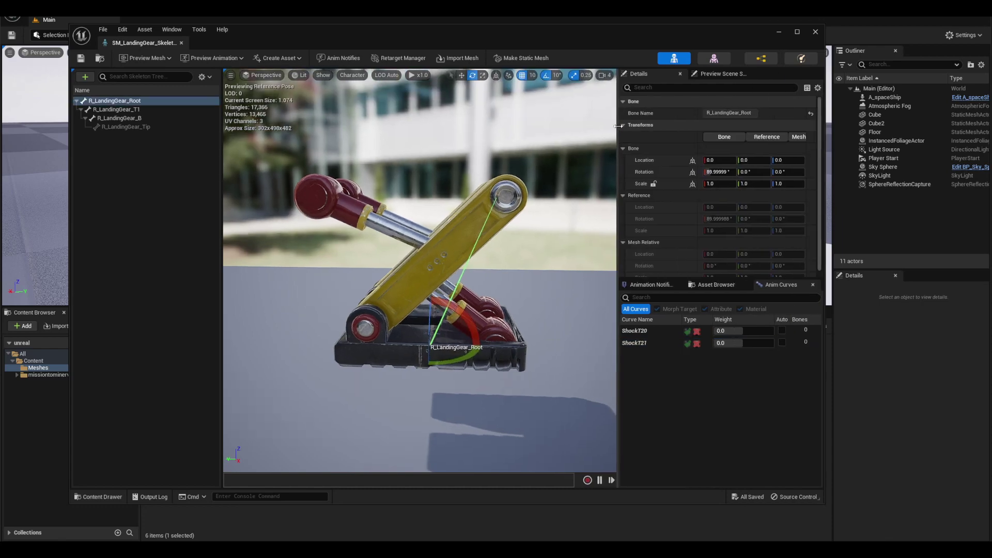
pyautogui.click(816, 32)
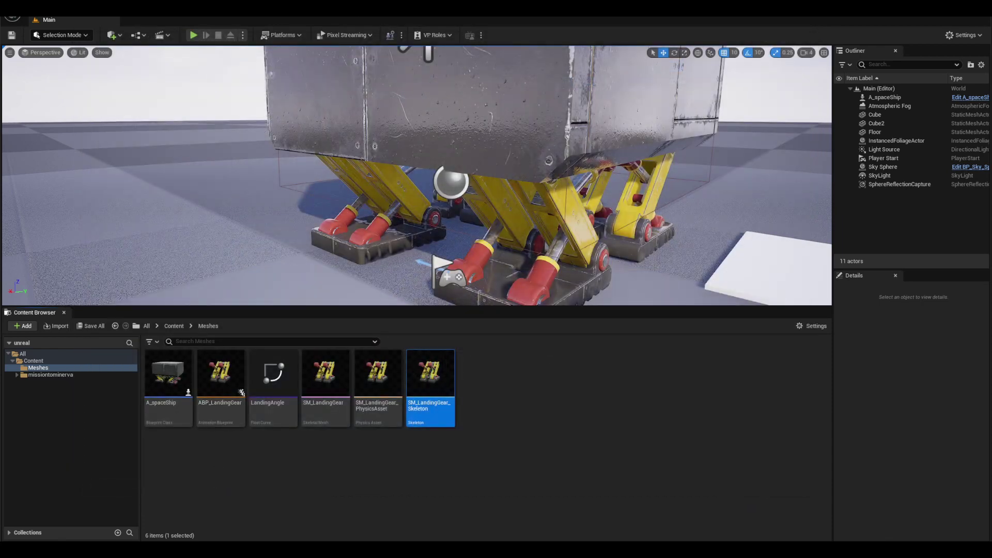
# Switch to the suspPlan.JPG diagram in Paint and move its window so the Unreal landing gear stays in view.
pyautogui.hotkey('alt', 'Tab')
pyautogui.moveTo(508, 13)
pyautogui.mouseDown()
pyautogui.moveTo(877, 35)
pyautogui.moveTo(498, 25)
pyautogui.moveTo(443, 8)
pyautogui.moveTo(449, 18)
pyautogui.mouseUp()
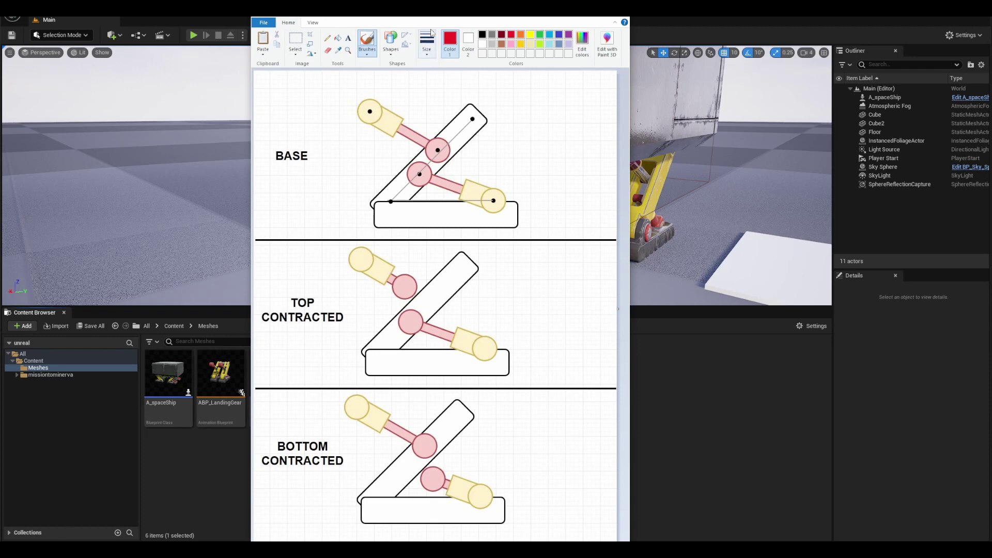
pyautogui.moveTo(504, 11); pyautogui.dragTo(294, 38)
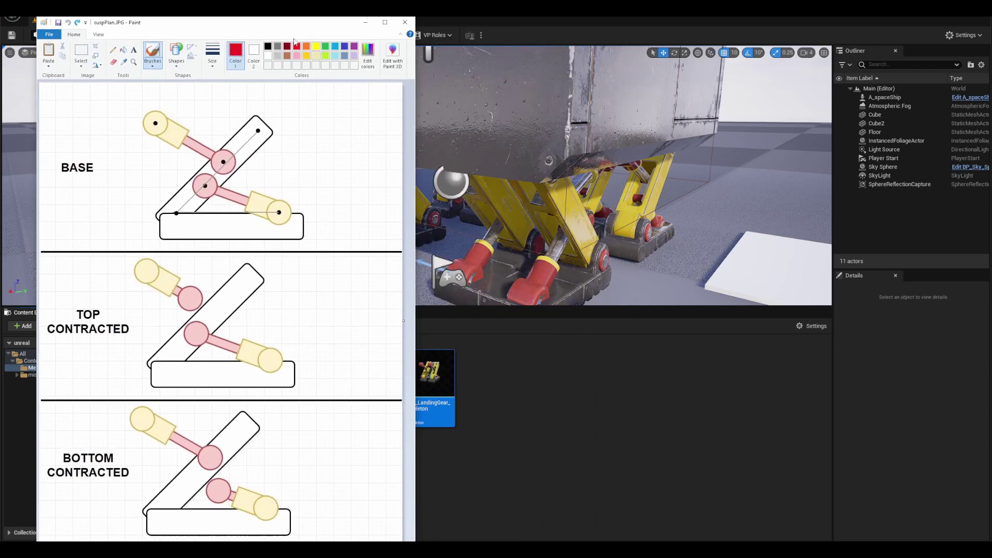
# Mark the arm's upper end, the foot and the whole arm in red on the BASE diagram, undoing each mark.
pyautogui.moveTo(259, 118)
pyautogui.mouseDown()
pyautogui.moveTo(142, 219)
pyautogui.moveTo(269, 118)
pyautogui.moveTo(260, 111)
pyautogui.mouseUp()
pyautogui.hotkey('ctrl', 'z')
pyautogui.moveTo(185, 208)
pyautogui.mouseDown()
pyautogui.moveTo(151, 214)
pyautogui.moveTo(316, 219)
pyautogui.moveTo(215, 203)
pyautogui.mouseUp()
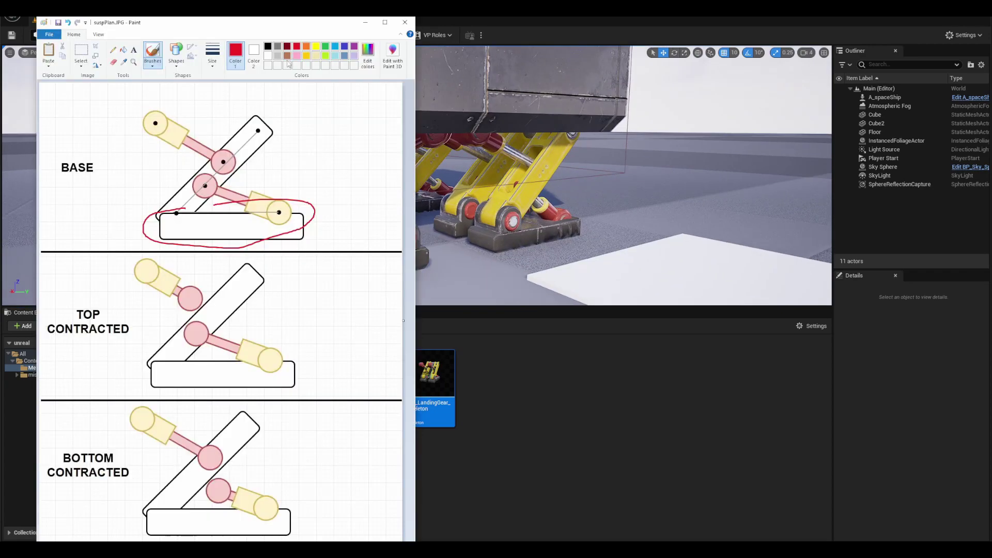
pyautogui.hotkey('ctrl', 'z')
pyautogui.moveTo(262, 125)
pyautogui.mouseDown()
pyautogui.moveTo(238, 135)
pyautogui.moveTo(268, 120)
pyautogui.mouseUp()
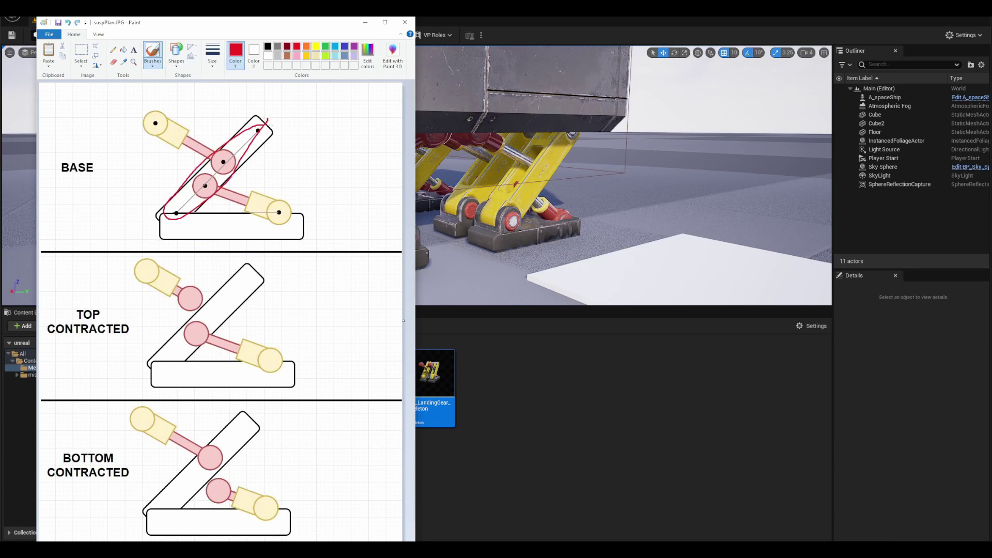
pyautogui.hotkey('ctrl', 'z')
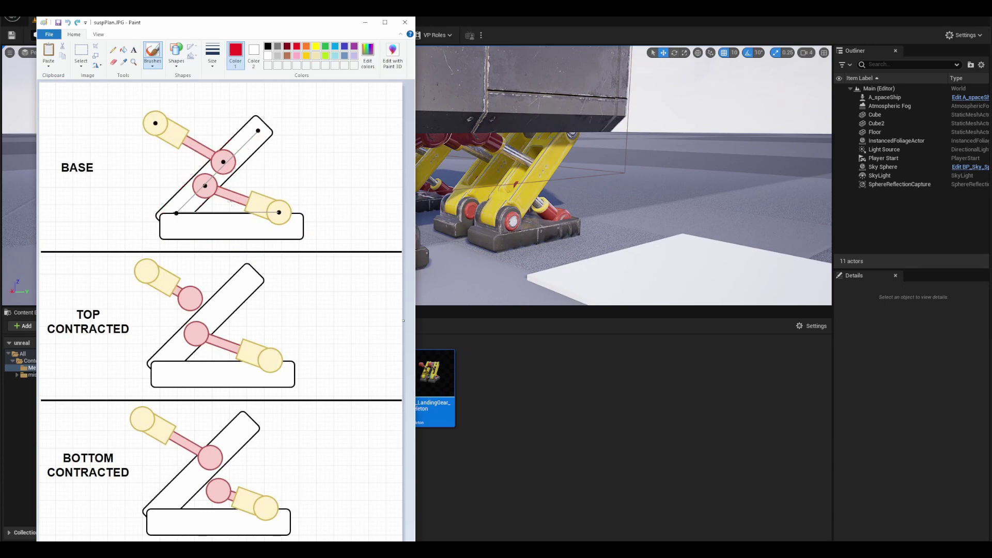
# Outline the shock parts of the BASE diagram in red, undoing each outline.
pyautogui.moveTo(249, 207)
pyautogui.mouseDown()
pyautogui.moveTo(172, 237)
pyautogui.moveTo(219, 209)
pyautogui.mouseUp()
pyautogui.hotkey('ctrl', 'z')
pyautogui.moveTo(258, 25); pyautogui.dragTo(279, 27)
pyautogui.moveTo(169, 105)
pyautogui.mouseDown()
pyautogui.moveTo(230, 127)
pyautogui.moveTo(158, 137)
pyautogui.moveTo(167, 105)
pyautogui.mouseUp()
pyautogui.hotkey('ctrl', 'z')
pyautogui.moveTo(238, 179)
pyautogui.mouseDown()
pyautogui.moveTo(207, 206)
pyautogui.moveTo(218, 177)
pyautogui.mouseUp()
pyautogui.hotkey('ctrl', 'z')
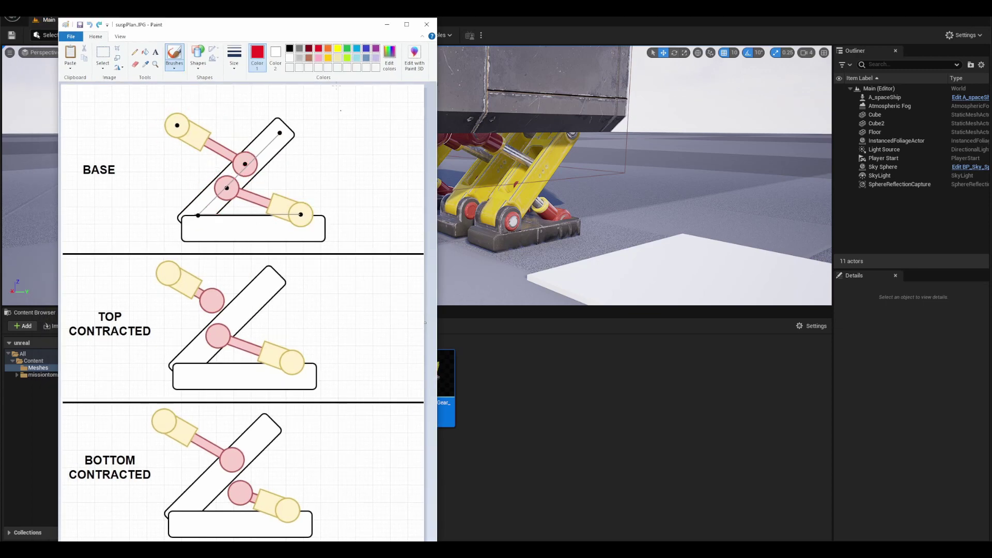
# Move the Paint window clear of the nearest landing gear leg in the Unreal viewport.
pyautogui.moveTo(313, 26); pyautogui.dragTo(266, 29)
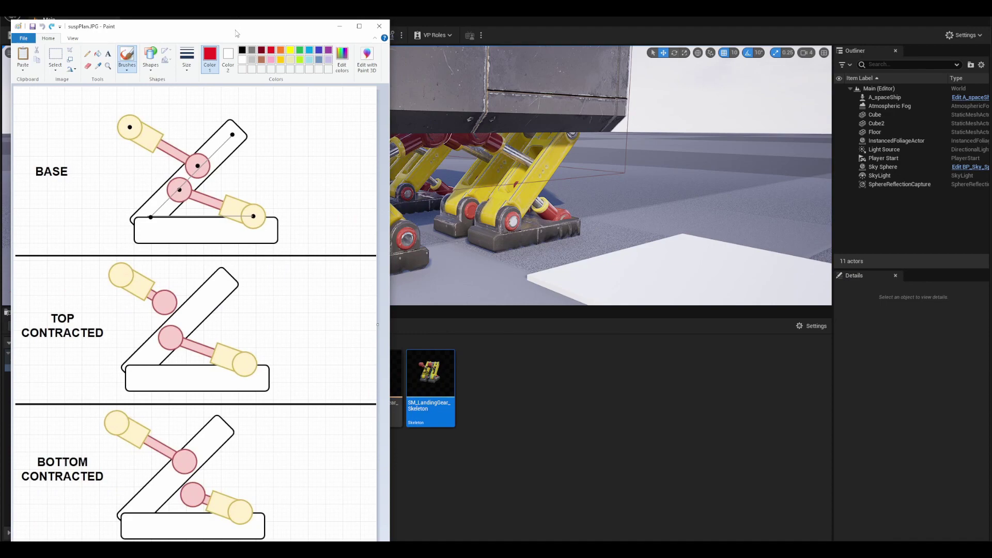
pyautogui.moveTo(236, 33)
pyautogui.mouseDown()
pyautogui.moveTo(789, 32)
pyautogui.moveTo(622, 35)
pyautogui.mouseUp()
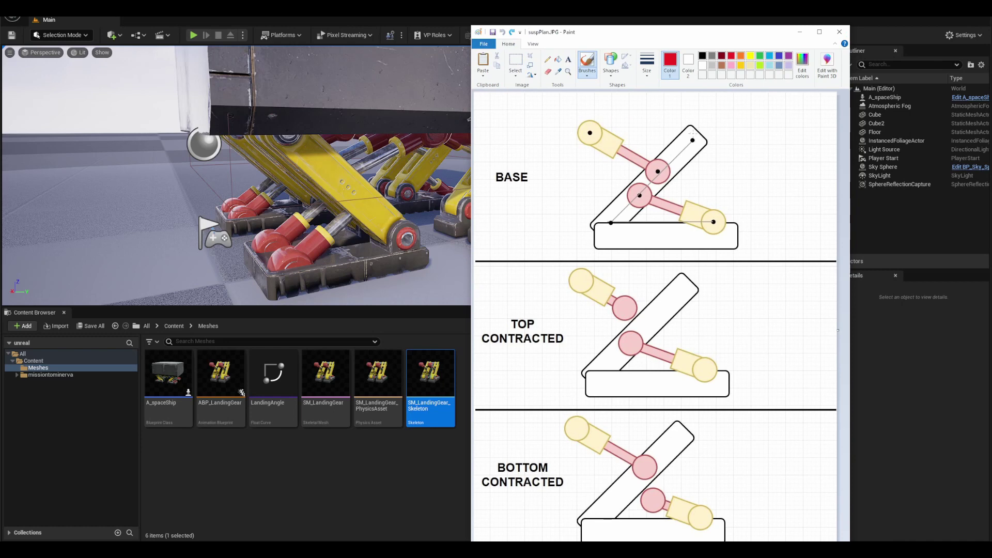
# Circle the arm and foot joints on the BASE diagram, connect them with red lines, and undo all these marks.
pyautogui.moveTo(612, 215); pyautogui.dragTo(609, 216)
pyautogui.moveTo(718, 217); pyautogui.dragTo(714, 219)
pyautogui.moveTo(700, 143)
pyautogui.mouseDown()
pyautogui.moveTo(617, 230)
pyautogui.moveTo(744, 236)
pyautogui.moveTo(678, 233)
pyautogui.mouseUp()
pyautogui.hotkey('ctrl', 'z')
pyautogui.hotkey('ctrl', 'z')
pyautogui.hotkey('ctrl', 'z')
pyautogui.hotkey('ctrl', 'z')
pyautogui.hotkey('ctrl', 'z')
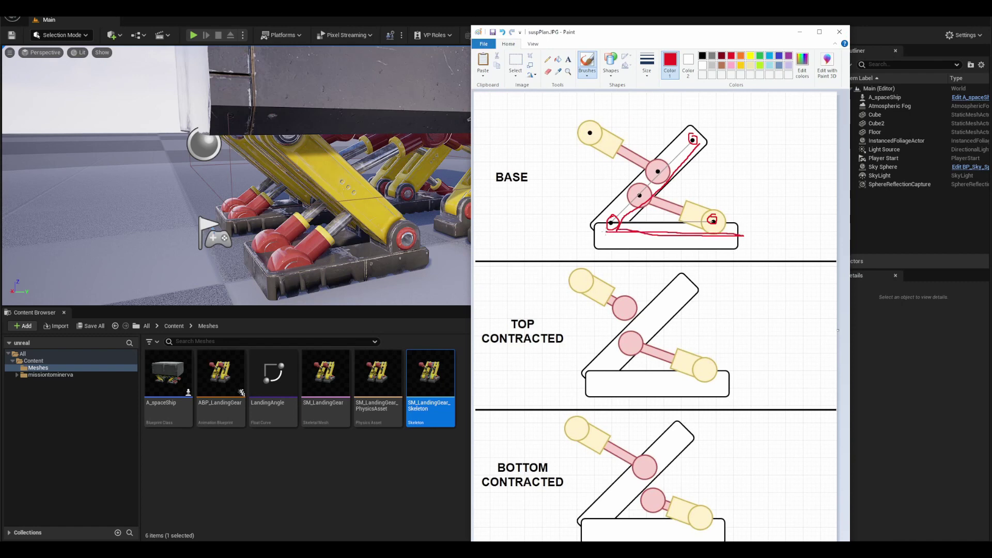
pyautogui.hotkey('ctrl', 'z')
pyautogui.hotkey('ctrl', 'z')
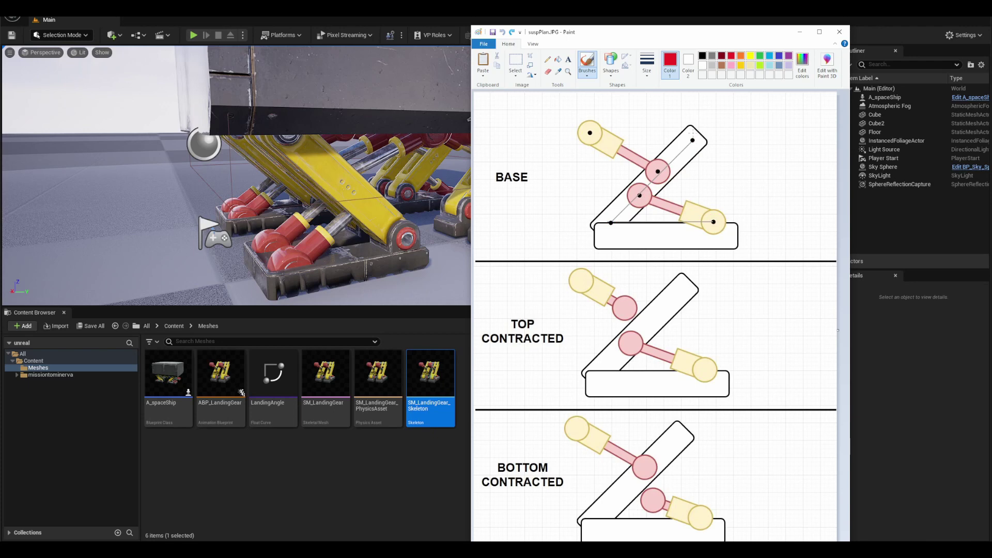
# Circle all six pivot points of the BASE diagram in red and undo the circles.
pyautogui.moveTo(691, 135); pyautogui.dragTo(693, 135)
pyautogui.moveTo(594, 127)
pyautogui.mouseDown()
pyautogui.moveTo(595, 136)
pyautogui.moveTo(592, 127)
pyautogui.mouseUp()
pyautogui.moveTo(614, 219)
pyautogui.mouseDown()
pyautogui.moveTo(607, 226)
pyautogui.moveTo(614, 218)
pyautogui.mouseUp()
pyautogui.moveTo(713, 217); pyautogui.dragTo(715, 215)
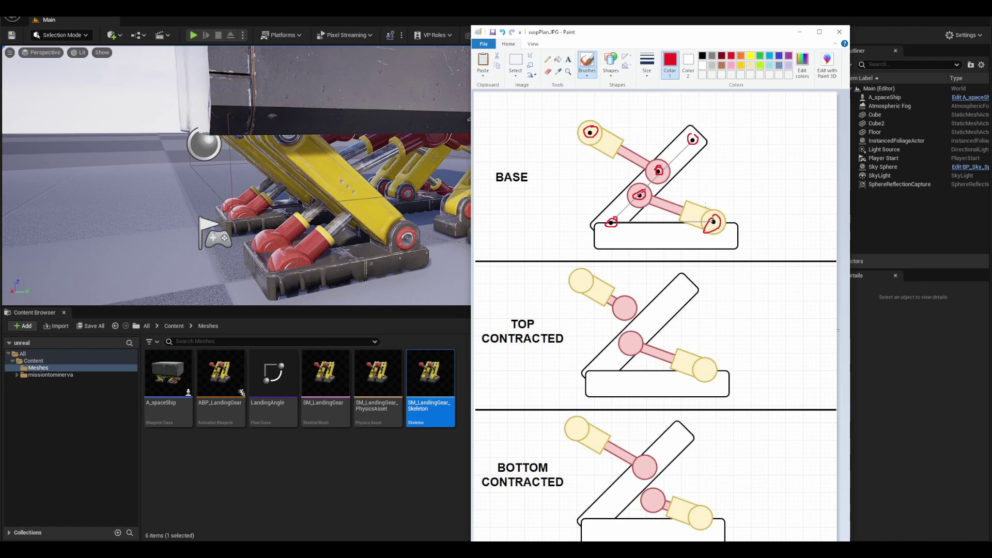
pyautogui.hotkey('ctrl', 'z')
pyautogui.hotkey('ctrl', 'z')
pyautogui.hotkey('ctrl', 'z')
pyautogui.hotkey('ctrl', 'z')
pyautogui.hotkey('ctrl', 'z')
pyautogui.hotkey('ctrl', 'z')
# Draw further red annotation marks around the BASE diagram and undo them.
pyautogui.moveTo(733, 122)
pyautogui.mouseDown()
pyautogui.moveTo(734, 153)
pyautogui.moveTo(745, 138)
pyautogui.moveTo(744, 147)
pyautogui.mouseUp()
pyautogui.hotkey('ctrl', 'z')
pyautogui.hotkey('ctrl', 'z')
pyautogui.hotkey('ctrl', 'z')
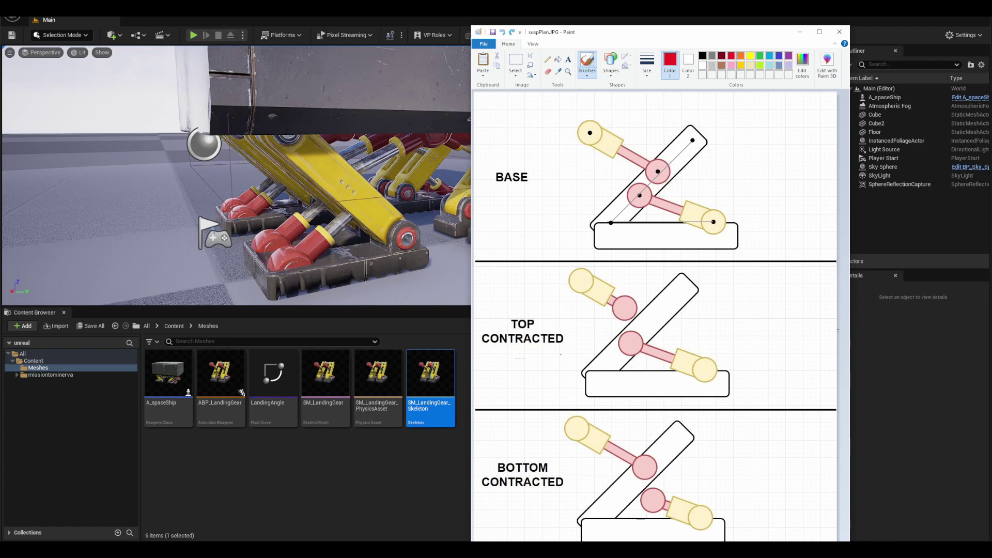
pyautogui.moveTo(519, 121)
pyautogui.mouseDown()
pyautogui.moveTo(488, 133)
pyautogui.moveTo(667, 280)
pyautogui.moveTo(689, 132)
pyautogui.moveTo(522, 120)
pyautogui.mouseUp()
pyautogui.hotkey('ctrl', 'z')
# Circle the BASE, TOP CONTRACTED and BOTTOM CONTRACTED diagrams in red and undo the circles.
pyautogui.moveTo(659, 113)
pyautogui.mouseDown()
pyautogui.moveTo(603, 119)
pyautogui.moveTo(762, 219)
pyautogui.moveTo(641, 123)
pyautogui.mouseUp()
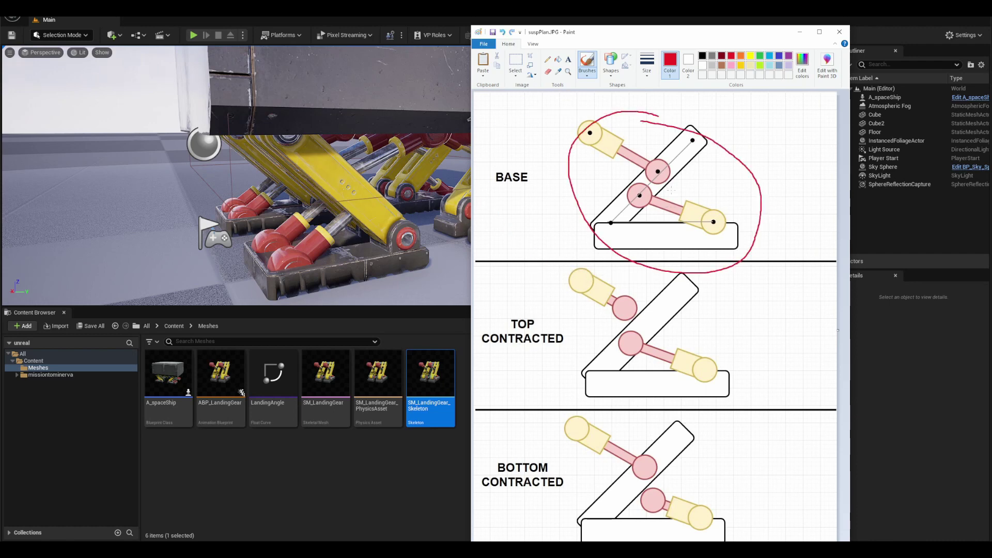
pyautogui.hotkey('ctrl', 'z')
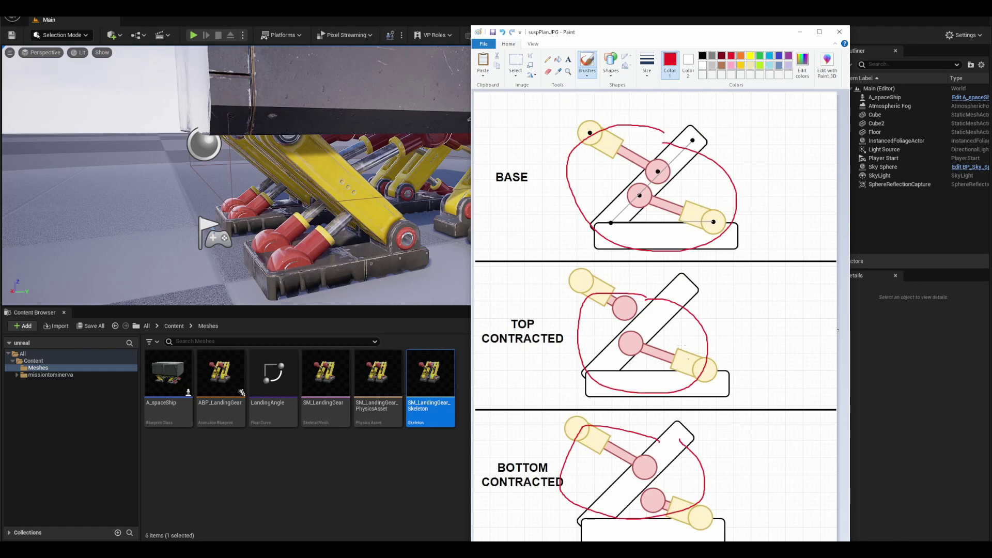
pyautogui.hotkey('ctrl', 'z')
pyautogui.hotkey('ctrl', 'z')
pyautogui.hotkey('ctrl', 'z')
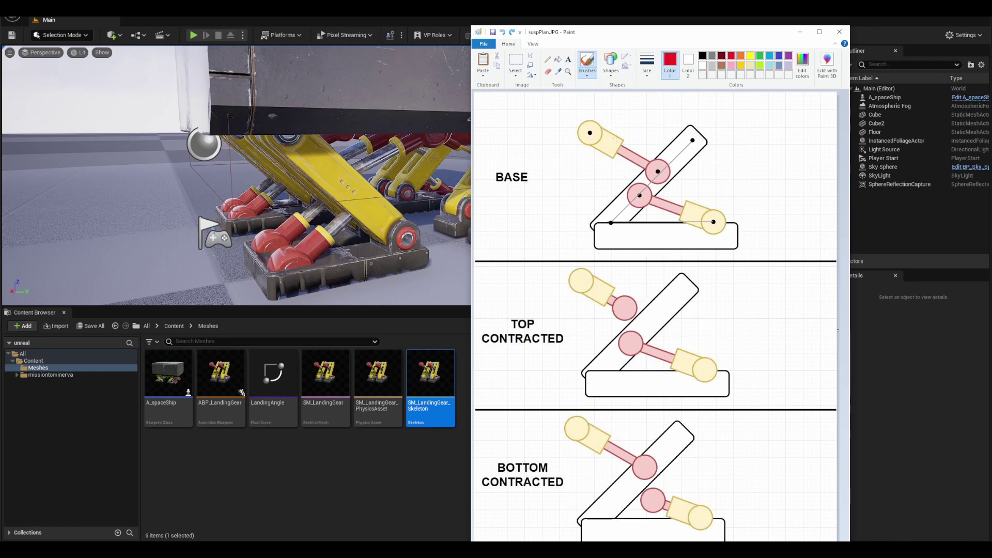
# Circle the BASE diagram and its label in red and undo both circles.
pyautogui.moveTo(612, 110); pyautogui.dragTo(608, 109)
pyautogui.moveTo(489, 177)
pyautogui.mouseDown()
pyautogui.moveTo(515, 192)
pyautogui.moveTo(504, 158)
pyautogui.mouseUp()
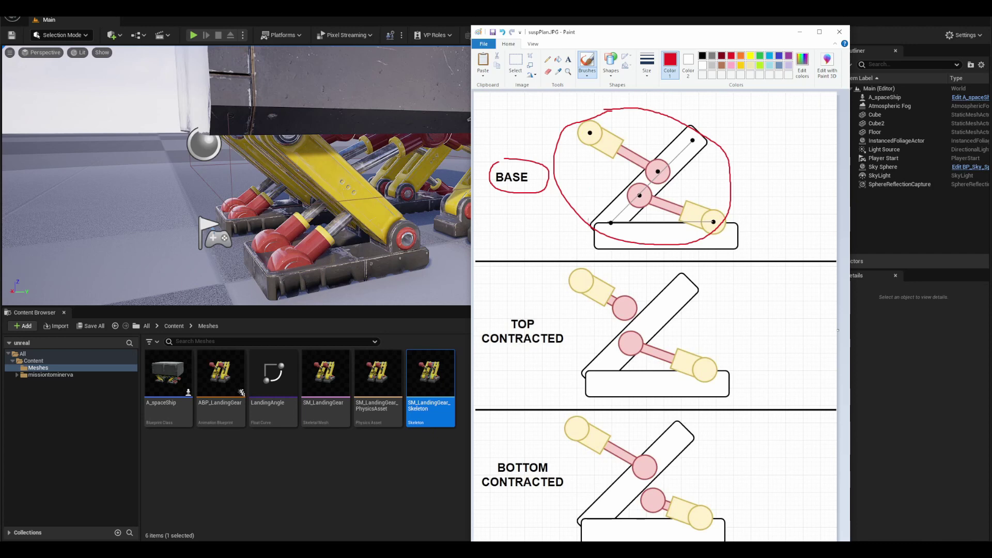
pyautogui.hotkey('ctrl', 'z')
pyautogui.hotkey('ctrl', 'z')
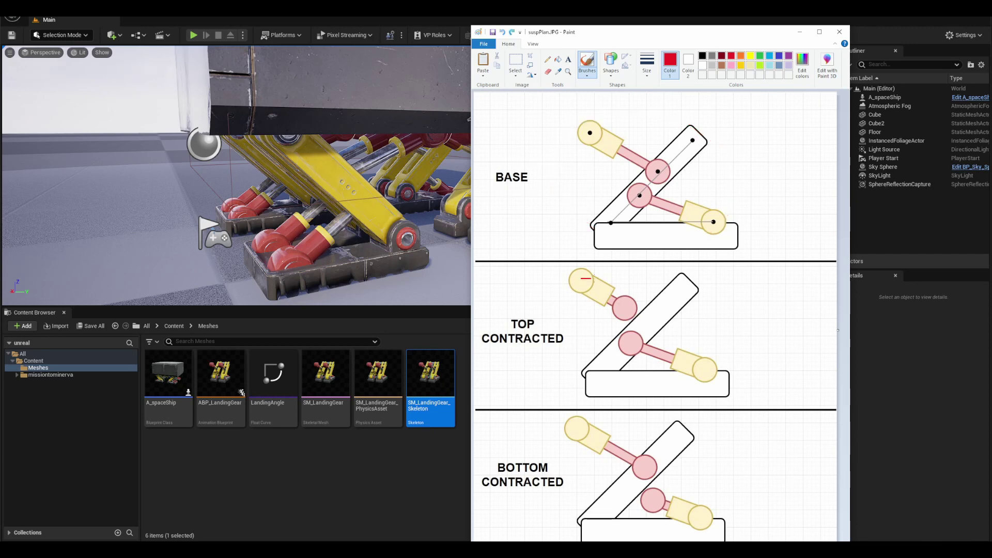
# Circle the shortened shock in the TOP CONTRACTED and BOTTOM CONTRACTED diagrams in red, undoing each mark.
pyautogui.moveTo(586, 278)
pyautogui.mouseDown()
pyautogui.moveTo(625, 307)
pyautogui.moveTo(582, 276)
pyautogui.moveTo(614, 305)
pyautogui.moveTo(597, 299)
pyautogui.mouseUp()
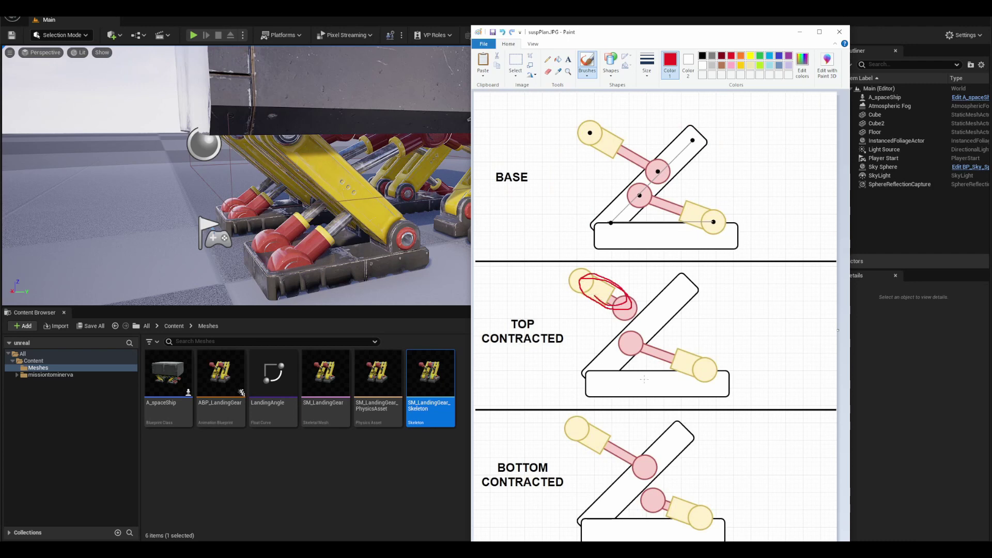
pyautogui.hotkey('ctrl', 'z')
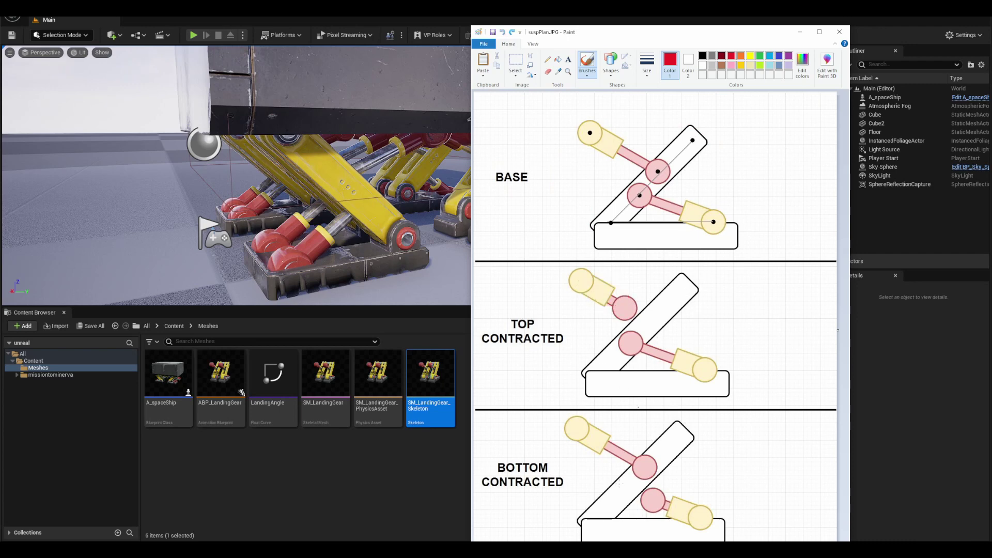
pyautogui.moveTo(661, 491)
pyautogui.mouseDown()
pyautogui.moveTo(655, 502)
pyautogui.moveTo(696, 512)
pyautogui.mouseUp()
pyautogui.moveTo(695, 512); pyautogui.dragTo(667, 495)
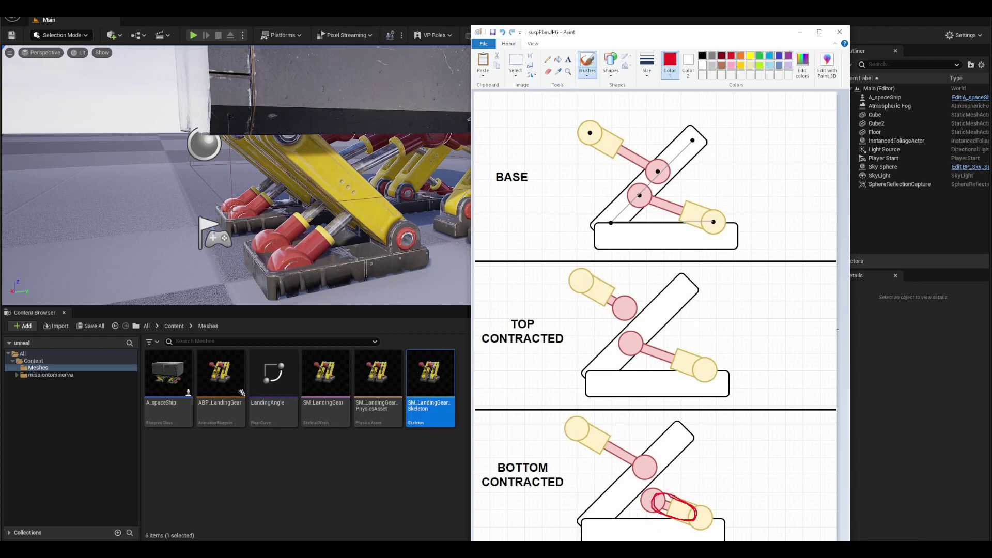
pyautogui.hotkey('ctrl', 'z')
# Circle the two contracted diagrams together in red and draw an arrow from them to the BASE diagram.
pyautogui.moveTo(654, 269)
pyautogui.mouseDown()
pyautogui.moveTo(548, 454)
pyautogui.moveTo(759, 331)
pyautogui.moveTo(640, 260)
pyautogui.mouseUp()
pyautogui.moveTo(751, 276)
pyautogui.mouseDown()
pyautogui.moveTo(733, 174)
pyautogui.moveTo(729, 187)
pyautogui.moveTo(717, 169)
pyautogui.moveTo(724, 205)
pyautogui.moveTo(711, 165)
pyautogui.mouseUp()
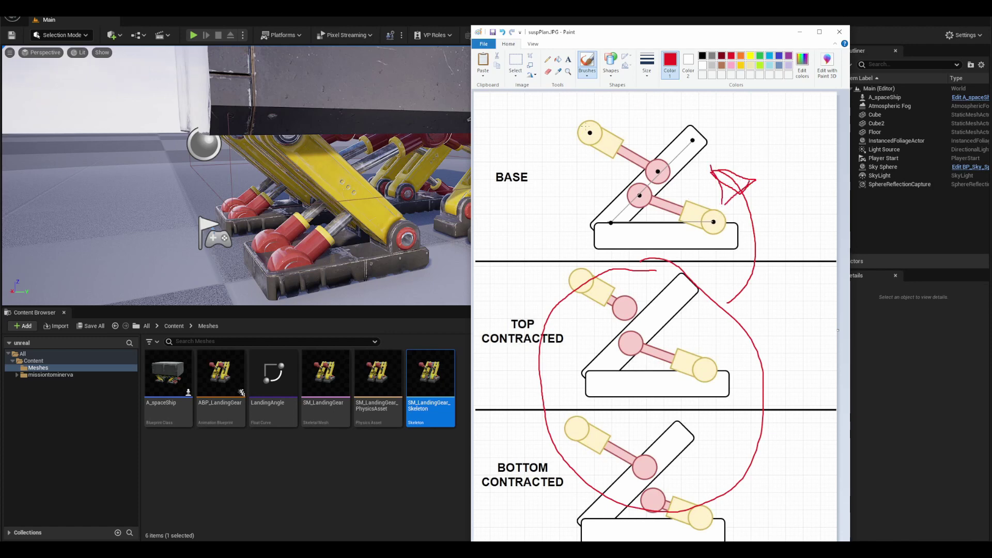
# Circle the BASE diagram in red and trace its arm and foot, undoing each mark.
pyautogui.moveTo(588, 106)
pyautogui.mouseDown()
pyautogui.moveTo(573, 232)
pyautogui.moveTo(640, 110)
pyautogui.mouseUp()
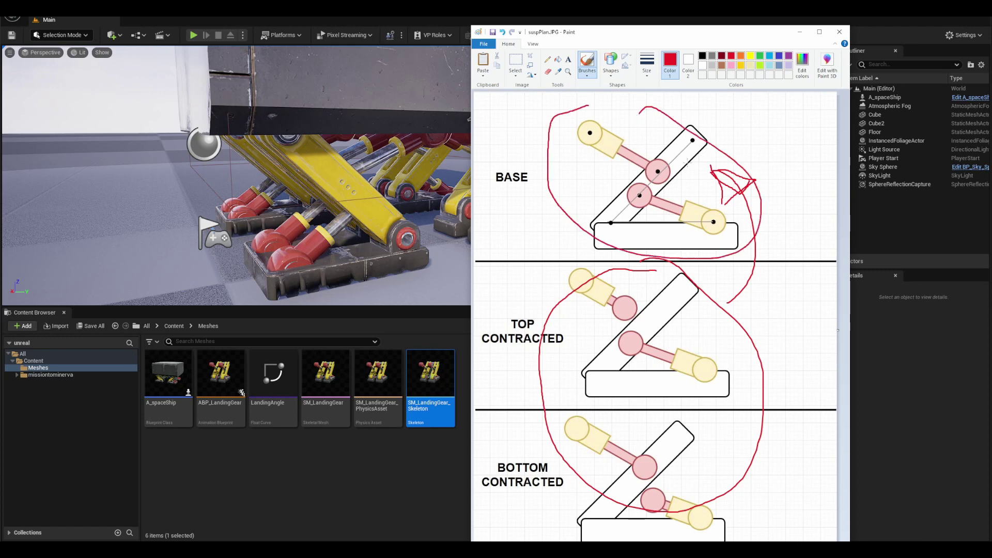
pyautogui.hotkey('ctrl', 'z')
pyautogui.moveTo(693, 140)
pyautogui.mouseDown()
pyautogui.moveTo(598, 241)
pyautogui.moveTo(745, 241)
pyautogui.mouseUp()
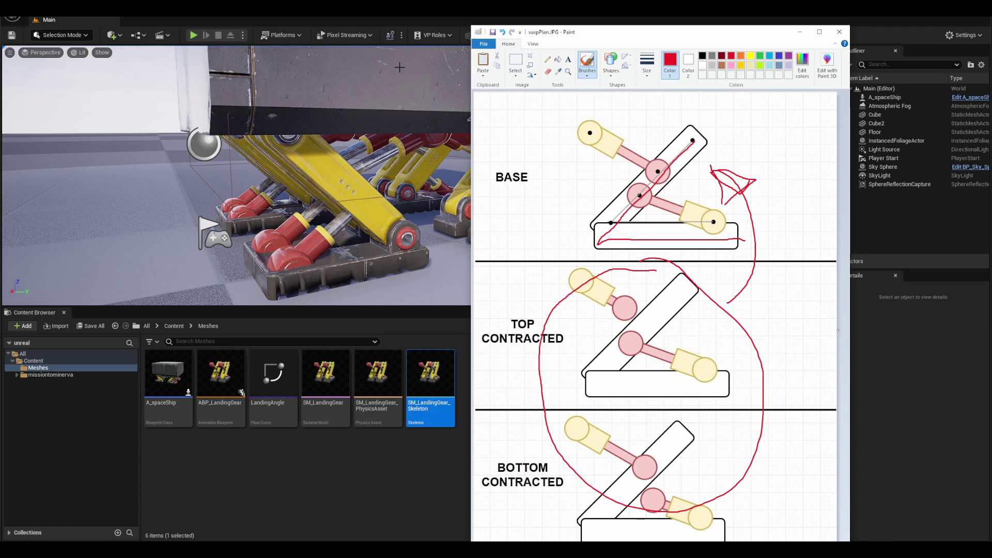
pyautogui.hotkey('ctrl', 'z')
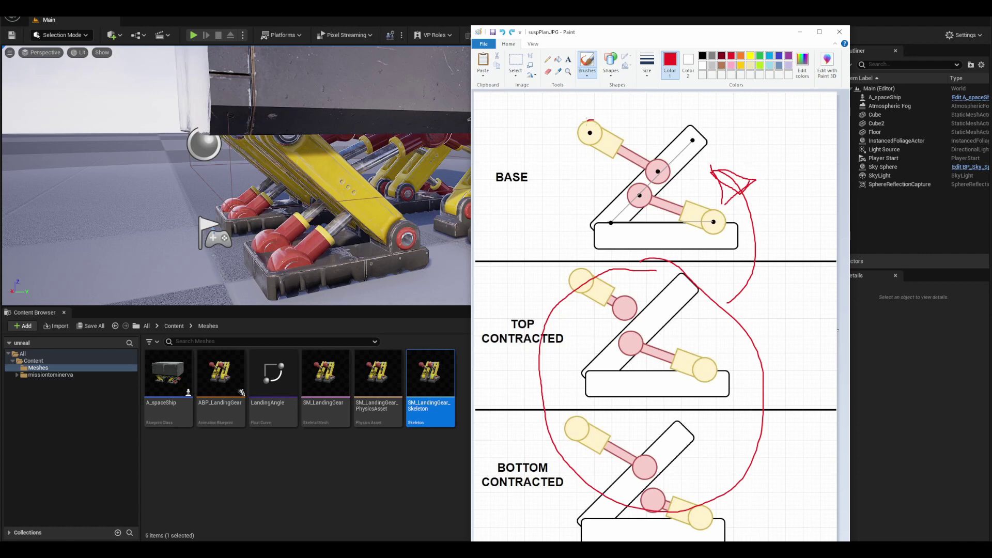
# Circle the upper shock of the BASE diagram in red and mark its arm and foot, undoing each mark.
pyautogui.moveTo(586, 122)
pyautogui.mouseDown()
pyautogui.moveTo(668, 186)
pyautogui.moveTo(590, 117)
pyautogui.mouseUp()
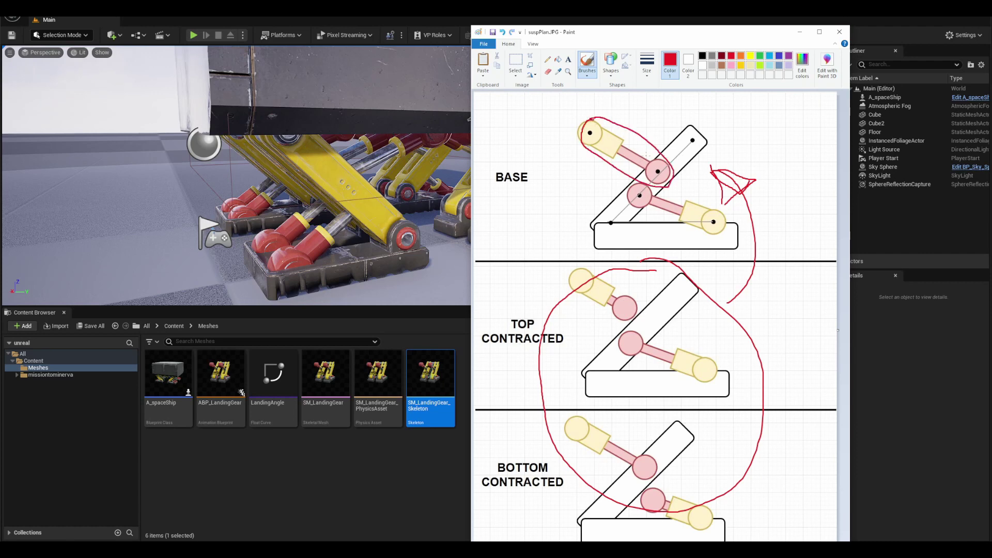
pyautogui.hotkey('ctrl', 'z')
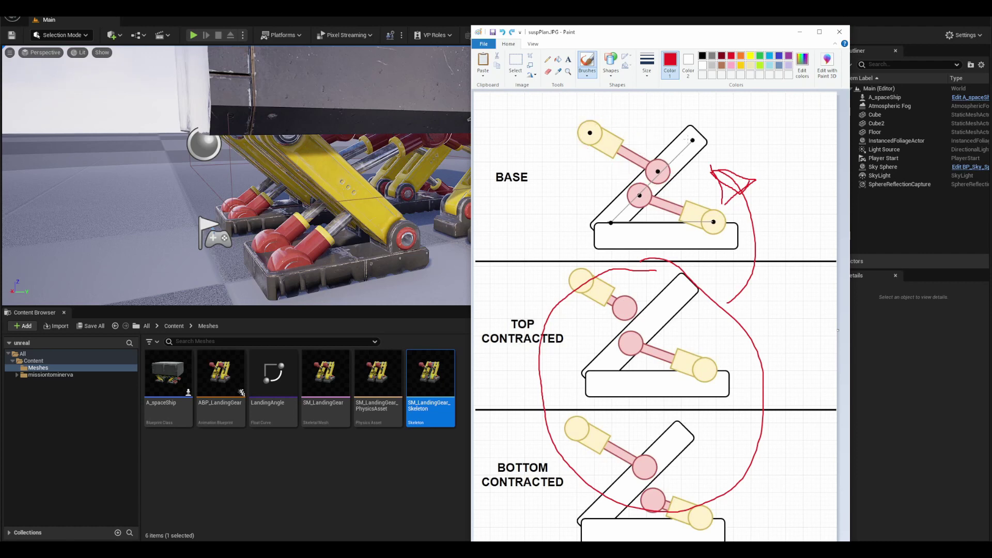
pyautogui.moveTo(688, 139)
pyautogui.mouseDown()
pyautogui.moveTo(594, 236)
pyautogui.moveTo(747, 221)
pyautogui.mouseUp()
pyautogui.hotkey('ctrl', 'z')
# Trace the BASE diagram's upper shock in red, circle its yellow housing, and undo both marks.
pyautogui.moveTo(625, 152); pyautogui.dragTo(659, 172)
pyautogui.moveTo(587, 134)
pyautogui.mouseDown()
pyautogui.moveTo(626, 139)
pyautogui.moveTo(612, 156)
pyautogui.moveTo(585, 126)
pyautogui.moveTo(630, 132)
pyautogui.moveTo(598, 149)
pyautogui.mouseUp()
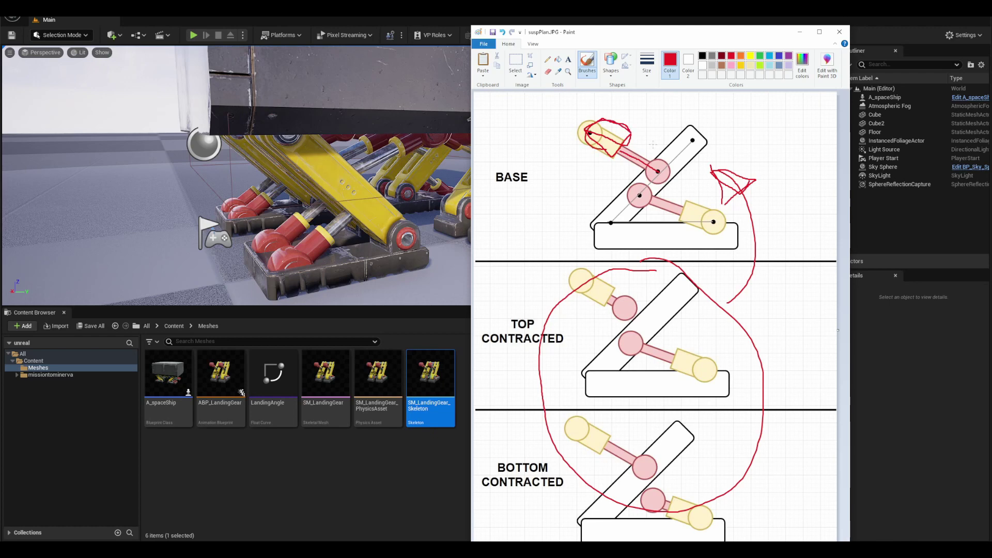
pyautogui.hotkey('ctrl', 'z')
pyautogui.hotkey('ctrl', 'z')
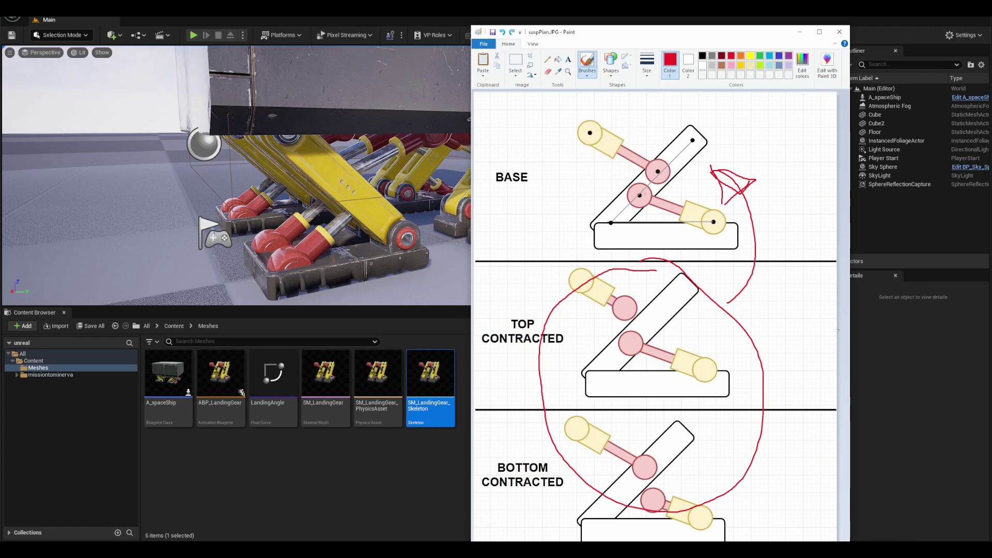
# Circle the shocks, arm and foot joints of the BASE diagram in red and undo all the marks.
pyautogui.moveTo(646, 189)
pyautogui.mouseDown()
pyautogui.moveTo(626, 194)
pyautogui.moveTo(719, 234)
pyautogui.moveTo(636, 190)
pyautogui.mouseUp()
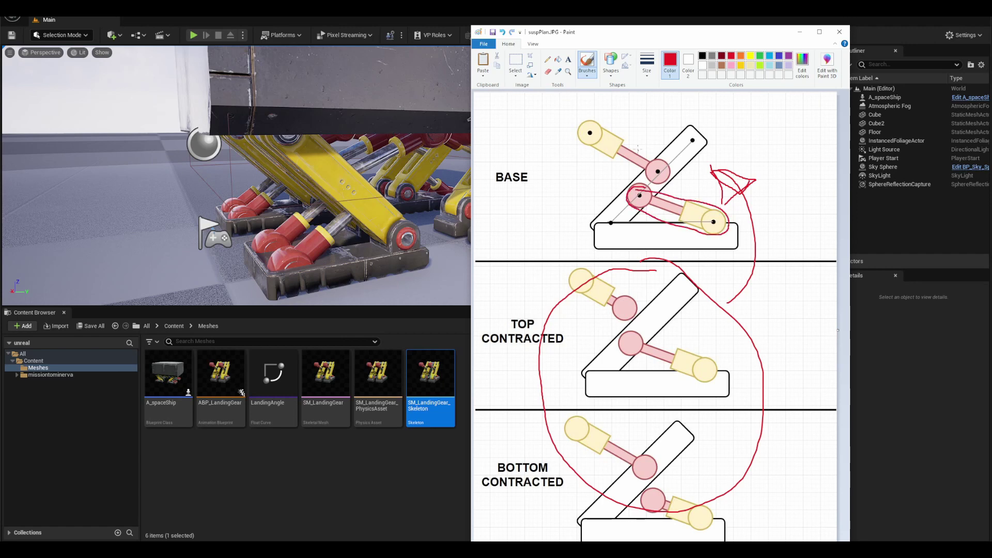
pyautogui.moveTo(609, 123)
pyautogui.mouseDown()
pyautogui.moveTo(653, 176)
pyautogui.moveTo(587, 115)
pyautogui.mouseUp()
pyautogui.hotkey('ctrl', 'z')
pyautogui.hotkey('ctrl', 'z')
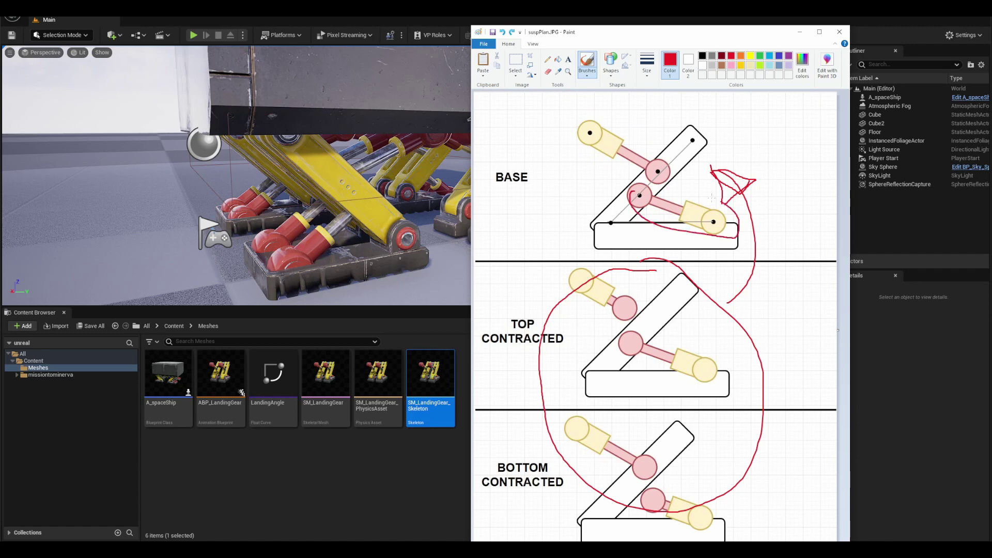
pyautogui.hotkey('ctrl', 'z')
pyautogui.hotkey('ctrl', 'z')
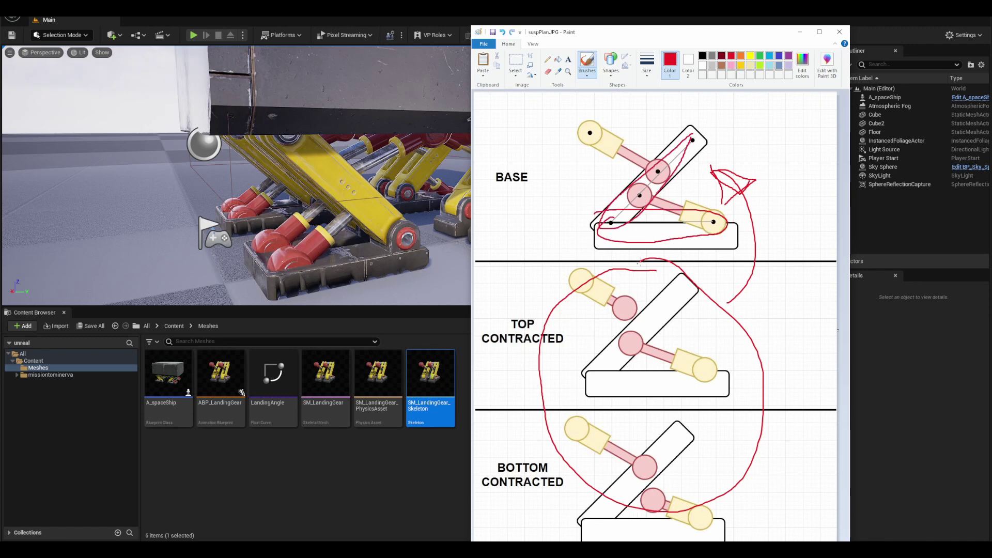
pyautogui.hotkey('ctrl', 'z')
pyautogui.hotkey('ctrl', 'z')
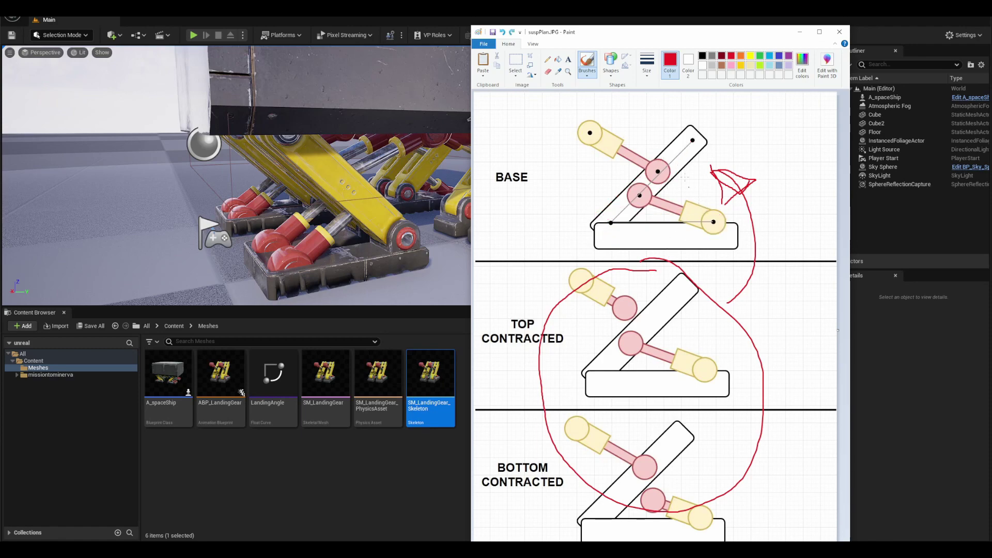
# Reposition the Paint window and circle the six joint points in the BASE diagram in red.
pyautogui.click(798, 33)
pyautogui.click(331, 550)
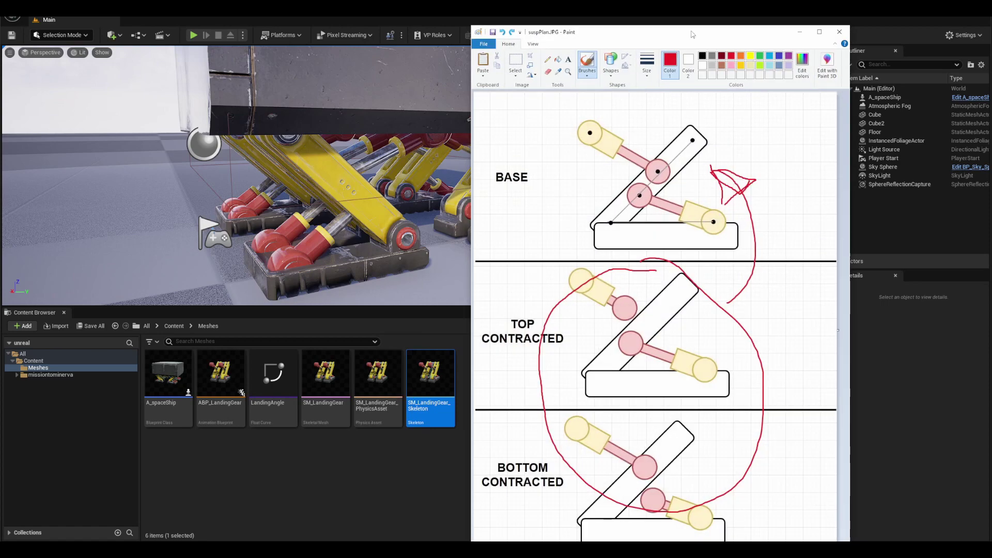
pyautogui.moveTo(682, 37); pyautogui.dragTo(656, 33)
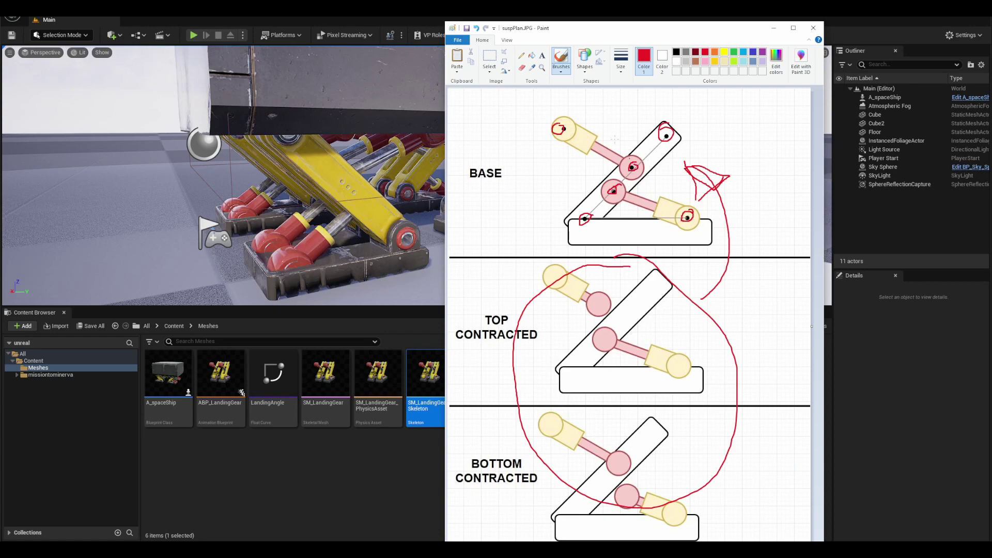
pyautogui.moveTo(639, 36); pyautogui.dragTo(495, 30)
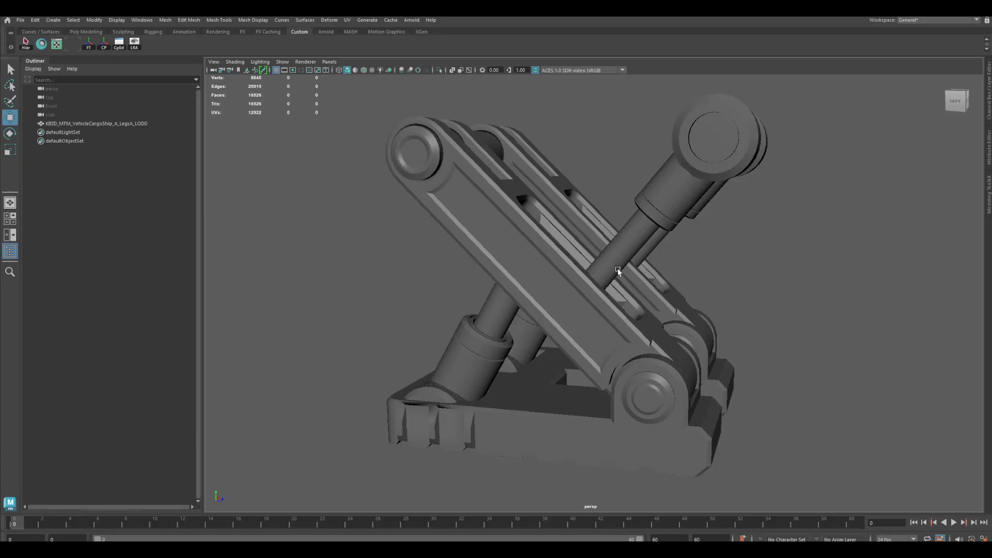
# Separate the cargo ship landing gear mesh into individual pieces in Maya.
pyautogui.keyDown('alt'); pyautogui.moveTo(518, 162); pyautogui.dragTo(425, 228); pyautogui.keyUp('alt')
pyautogui.click(474, 176)
pyautogui.keyDown('alt'); pyautogui.moveTo(466, 188); pyautogui.dragTo(568, 190); pyautogui.keyUp('alt')
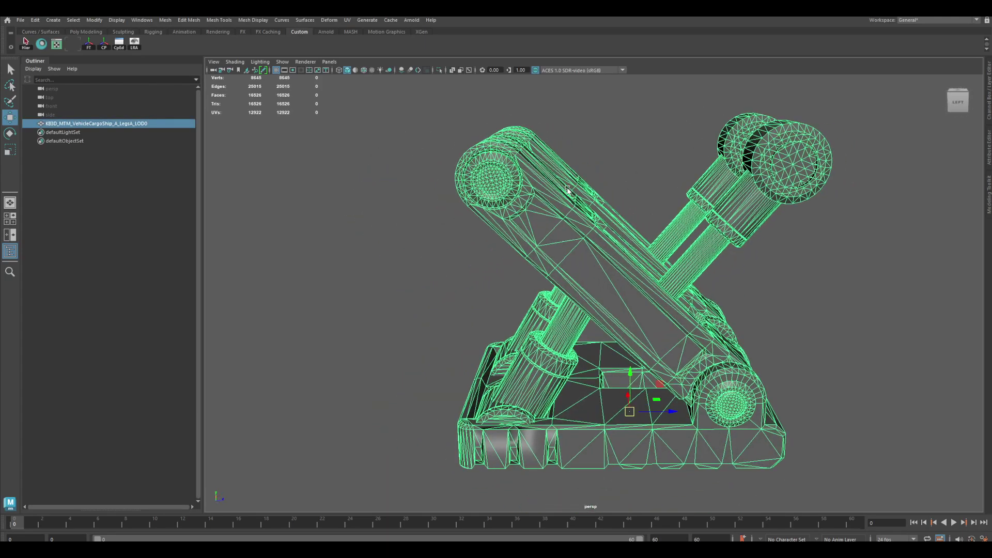
pyautogui.keyDown('alt'); pyautogui.moveTo(522, 273); pyautogui.dragTo(425, 259); pyautogui.keyUp('alt')
pyautogui.keyDown('alt'); pyautogui.moveTo(426, 259); pyautogui.dragTo(426, 244, button='middle'); pyautogui.keyUp('alt')
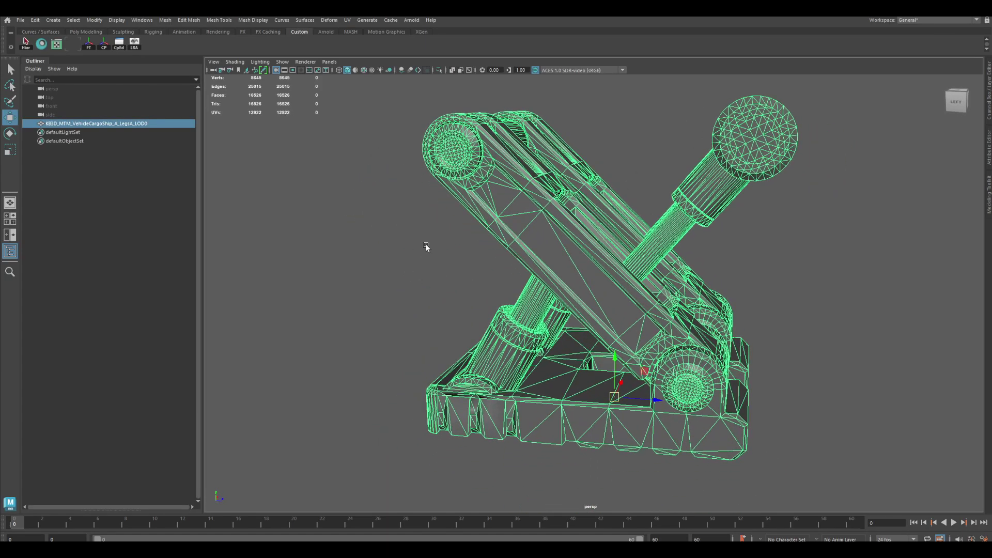
pyautogui.keyDown('shift'); pyautogui.moveTo(426, 245); pyautogui.dragTo(406, 420, button='right'); pyautogui.keyUp('shift')
pyautogui.keyDown('alt'); pyautogui.moveTo(615, 256); pyautogui.dragTo(601, 264); pyautogui.keyUp('alt')
# Combine the cylinder housings and round end pieces of both upper shocks into one mesh.
pyautogui.click(686, 213)
pyautogui.keyDown('alt'); pyautogui.moveTo(720, 214); pyautogui.dragTo(705, 216); pyautogui.keyUp('alt')
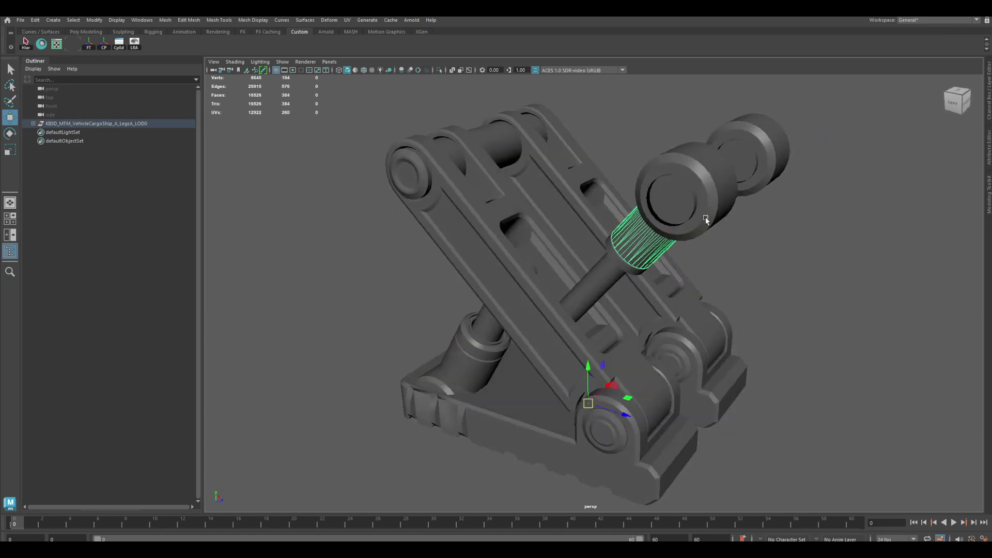
pyautogui.keyDown('alt'); pyautogui.moveTo(705, 216); pyautogui.dragTo(581, 271, button='middle'); pyautogui.keyUp('alt')
pyautogui.keyDown('alt'); pyautogui.moveTo(581, 271); pyautogui.dragTo(501, 271); pyautogui.keyUp('alt')
pyautogui.keyDown('alt'); pyautogui.moveTo(501, 271); pyautogui.dragTo(579, 279, button='middle'); pyautogui.keyUp('alt')
pyautogui.keyDown('alt'); pyautogui.moveTo(580, 278); pyautogui.dragTo(640, 249); pyautogui.keyUp('alt')
pyautogui.keyDown('alt'); pyautogui.moveTo(640, 249); pyautogui.dragTo(608, 292, button='middle'); pyautogui.keyUp('alt')
pyautogui.keyDown('alt'); pyautogui.moveTo(607, 292); pyautogui.dragTo(723, 139); pyautogui.keyUp('alt')
pyautogui.keyDown('ctrl'); pyautogui.moveTo(571, 289); pyautogui.dragTo(642, 293); pyautogui.keyUp('ctrl')
pyautogui.keyDown('alt'); pyautogui.moveTo(674, 224); pyautogui.dragTo(701, 227); pyautogui.keyUp('alt')
pyautogui.keyDown('shift'); pyautogui.rightClick(730, 226); pyautogui.keyUp('shift')
pyautogui.keyDown('shift'); pyautogui.moveTo(786, 271); pyautogui.dragTo(766, 453, button='right'); pyautogui.keyUp('shift')
# Combine the piston rods of both upper shocks with their end pieces inside the arms into one mesh.
pyautogui.keyDown('alt'); pyautogui.moveTo(688, 325); pyautogui.dragTo(622, 338); pyautogui.keyUp('alt')
pyautogui.keyDown('alt'); pyautogui.moveTo(622, 337); pyautogui.dragTo(689, 412, button='right'); pyautogui.keyUp('alt')
pyautogui.keyDown('alt'); pyautogui.moveTo(689, 411); pyautogui.dragTo(630, 332); pyautogui.keyUp('alt')
pyautogui.keyDown('alt'); pyautogui.moveTo(631, 332); pyautogui.dragTo(537, 376, button='right'); pyautogui.keyUp('alt')
pyautogui.press('q')
pyautogui.keyDown('shift'); pyautogui.click(489, 378); pyautogui.keyUp('shift')
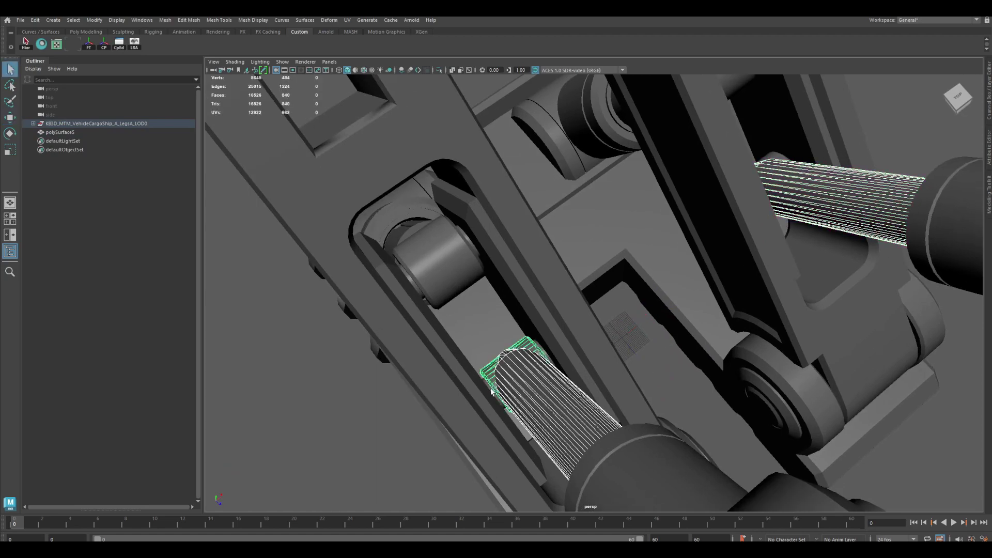
pyautogui.keyDown('alt'); pyautogui.moveTo(519, 379); pyautogui.dragTo(478, 387); pyautogui.keyUp('alt')
pyautogui.keyDown('alt'); pyautogui.moveTo(478, 386); pyautogui.dragTo(601, 309, button='right'); pyautogui.keyUp('alt')
pyautogui.keyDown('shift'); pyautogui.click(515, 373); pyautogui.keyUp('shift')
pyautogui.keyDown('alt'); pyautogui.moveTo(600, 309); pyautogui.dragTo(687, 250); pyautogui.keyUp('alt')
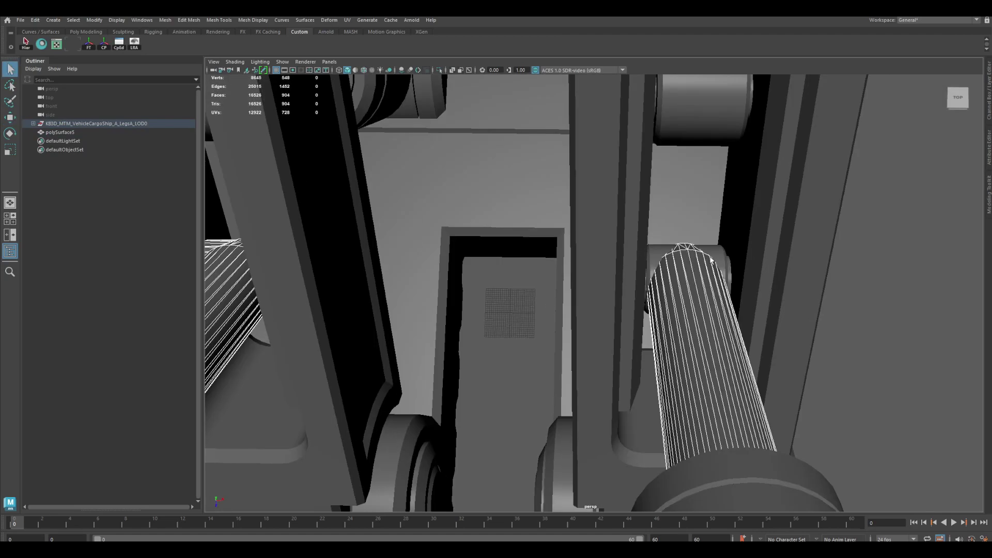
pyautogui.keyDown('shift'); pyautogui.click(731, 279); pyautogui.keyUp('shift')
pyautogui.keyDown('alt'); pyautogui.moveTo(730, 279); pyautogui.dragTo(785, 256); pyautogui.keyUp('alt')
pyautogui.keyDown('alt'); pyautogui.moveTo(785, 257); pyautogui.dragTo(742, 266, button='right'); pyautogui.keyUp('alt')
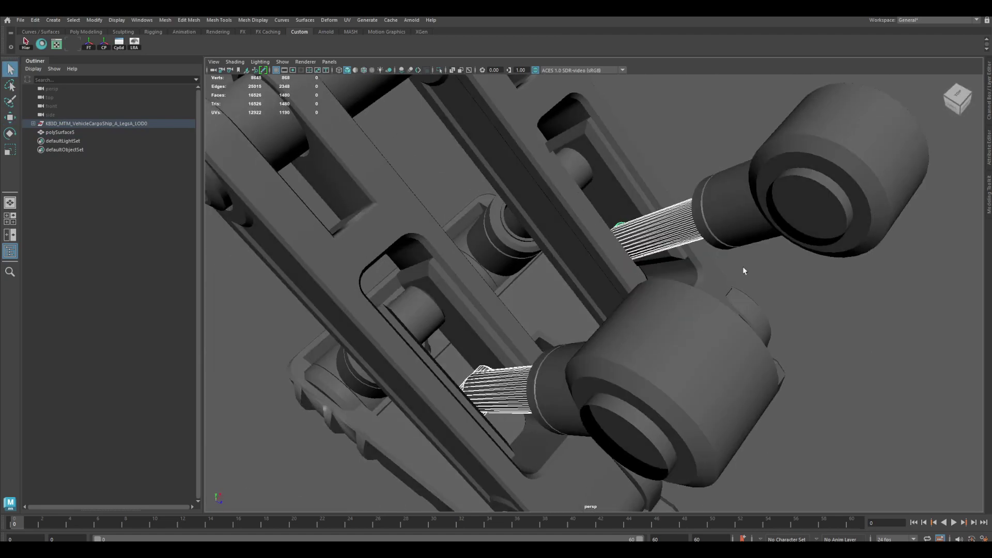
pyautogui.keyDown('shift'); pyautogui.moveTo(804, 292); pyautogui.dragTo(807, 328, button='right'); pyautogui.keyUp('shift')
pyautogui.keyDown('shift'); pyautogui.moveTo(782, 443); pyautogui.dragTo(784, 475, button='right'); pyautogui.keyUp('shift')
# Combine the piston rods of both lower shocks with their end pieces inside the arms into one mesh.
pyautogui.keyDown('alt'); pyautogui.moveTo(784, 475); pyautogui.dragTo(641, 408, button='right'); pyautogui.keyUp('alt')
pyautogui.keyDown('alt'); pyautogui.moveTo(640, 408); pyautogui.dragTo(635, 356); pyautogui.keyUp('alt')
pyautogui.keyDown('alt'); pyautogui.moveTo(635, 356); pyautogui.dragTo(716, 366, button='right'); pyautogui.keyUp('alt')
pyautogui.keyDown('alt'); pyautogui.moveTo(715, 366); pyautogui.dragTo(737, 380); pyautogui.keyUp('alt')
pyautogui.click(588, 265)
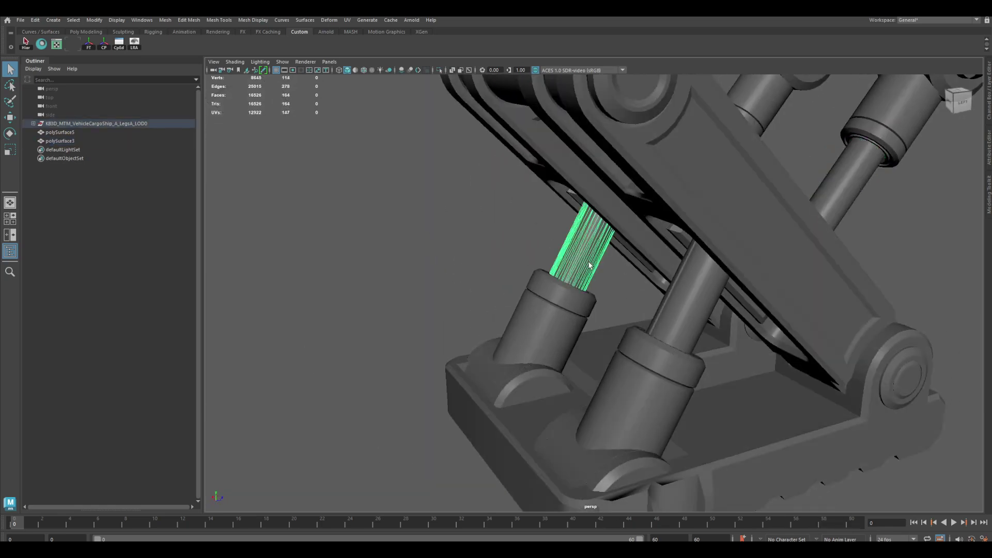
pyautogui.keyDown('alt'); pyautogui.moveTo(589, 265); pyautogui.dragTo(677, 282); pyautogui.keyUp('alt')
pyautogui.keyDown('alt'); pyautogui.moveTo(677, 282); pyautogui.dragTo(734, 305, button='right'); pyautogui.keyUp('alt')
pyautogui.keyDown('alt'); pyautogui.moveTo(552, 222); pyautogui.dragTo(630, 326, button='middle'); pyautogui.keyUp('alt')
pyautogui.keyDown('shift'); pyautogui.click(627, 288); pyautogui.keyUp('shift')
pyautogui.keyDown('shift'); pyautogui.click(594, 290); pyautogui.keyUp('shift')
pyautogui.keyDown('alt'); pyautogui.moveTo(594, 290); pyautogui.dragTo(558, 310, button='right'); pyautogui.keyUp('alt')
pyautogui.keyDown('alt'); pyautogui.moveTo(558, 310); pyautogui.dragTo(628, 402); pyautogui.keyUp('alt')
pyautogui.keyDown('shift'); pyautogui.click(800, 334); pyautogui.keyUp('shift')
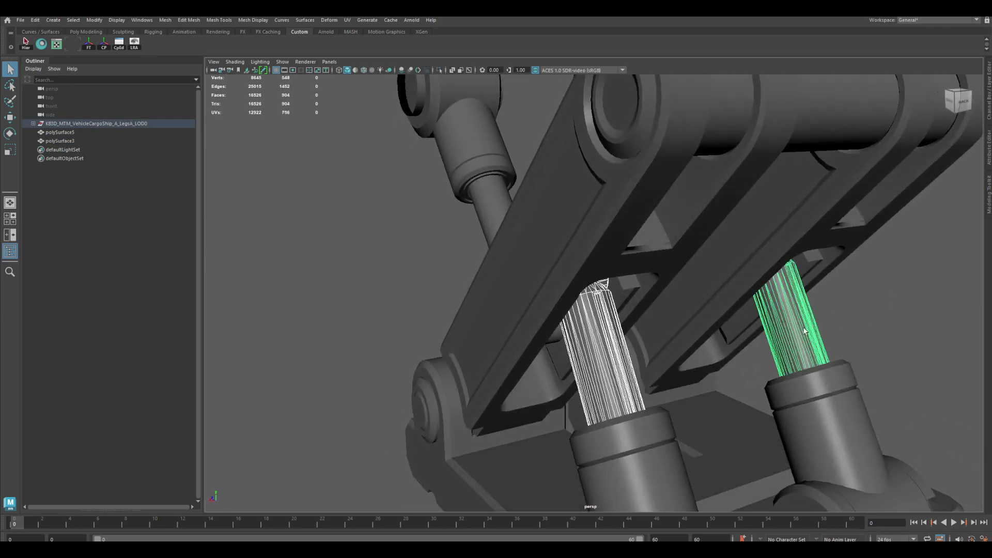
pyautogui.keyDown('alt'); pyautogui.moveTo(805, 330); pyautogui.dragTo(688, 294); pyautogui.keyUp('alt')
pyautogui.keyDown('alt'); pyautogui.moveTo(689, 294); pyautogui.dragTo(820, 254, button='right'); pyautogui.keyUp('alt')
pyautogui.keyDown('alt'); pyautogui.moveTo(822, 254); pyautogui.dragTo(876, 246); pyautogui.keyUp('alt')
pyautogui.keyDown('shift'); pyautogui.click(883, 217); pyautogui.keyUp('shift')
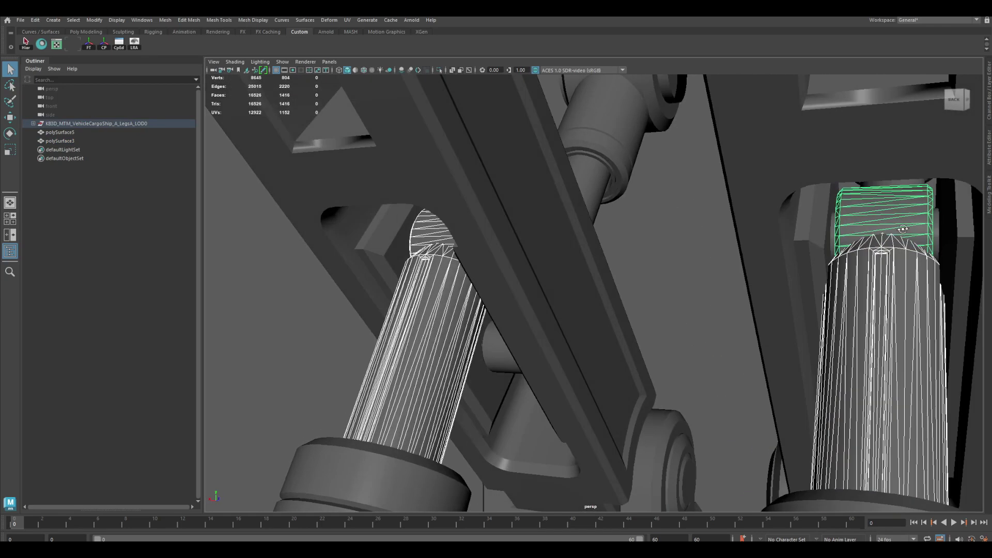
pyautogui.keyDown('shift'); pyautogui.click(935, 229); pyautogui.keyUp('shift')
pyautogui.keyDown('shift'); pyautogui.moveTo(642, 243); pyautogui.dragTo(604, 278, button='right'); pyautogui.keyUp('shift')
# Combine the diagonal arms and the round pivot caps at the foot into one mesh.
pyautogui.keyDown('alt'); pyautogui.moveTo(604, 278); pyautogui.dragTo(480, 310); pyautogui.keyUp('alt')
pyautogui.moveTo(437, 124); pyautogui.dragTo(510, 142)
pyautogui.keyDown('alt'); pyautogui.moveTo(687, 413); pyautogui.dragTo(609, 233, button='middle'); pyautogui.keyUp('alt')
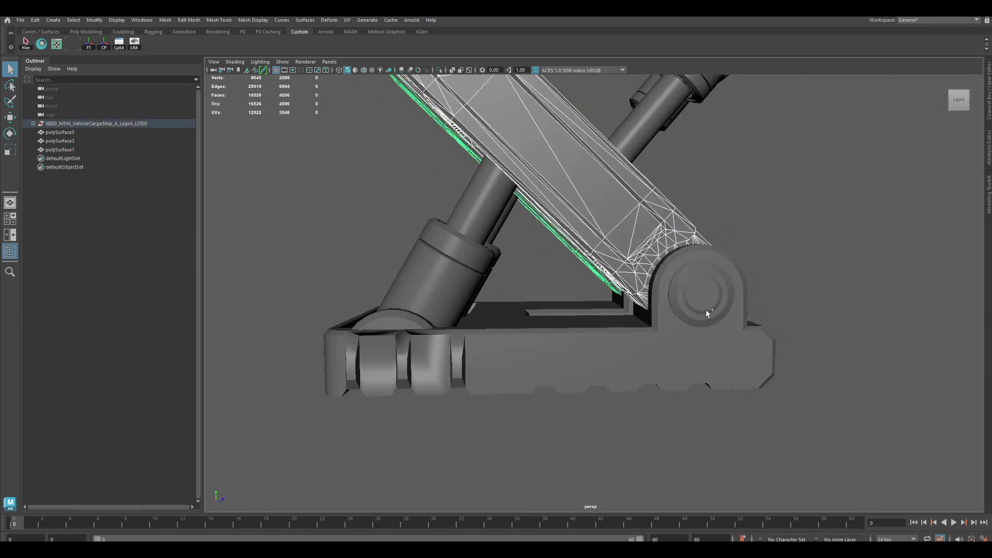
pyautogui.keyDown('shift'); pyautogui.click(706, 309); pyautogui.keyUp('shift')
pyautogui.keyDown('alt'); pyautogui.moveTo(713, 307); pyautogui.dragTo(542, 331); pyautogui.keyUp('alt')
pyautogui.keyDown('shift'); pyautogui.click(653, 317); pyautogui.keyUp('shift')
pyautogui.keyDown('shift'); pyautogui.click(645, 313); pyautogui.keyUp('shift')
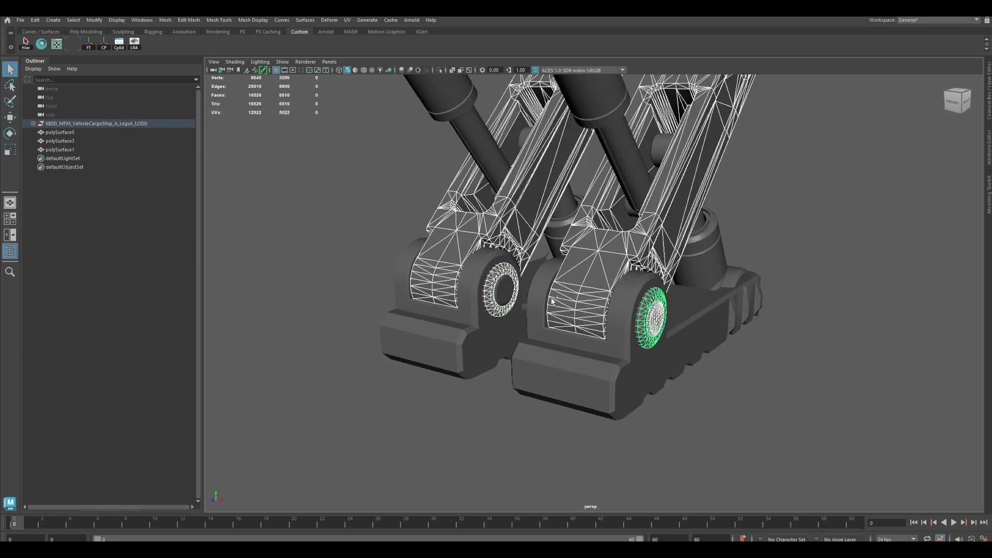
pyautogui.keyDown('shift'); pyautogui.click(504, 293); pyautogui.keyUp('shift')
pyautogui.keyDown('alt'); pyautogui.moveTo(504, 293); pyautogui.dragTo(675, 283); pyautogui.keyUp('alt')
pyautogui.keyDown('shift'); pyautogui.moveTo(735, 260); pyautogui.dragTo(710, 443, button='right'); pyautogui.keyUp('shift')
# Try to combine the foot base into one mesh.
pyautogui.keyDown('alt'); pyautogui.moveTo(548, 357); pyautogui.dragTo(600, 381); pyautogui.keyUp('alt')
pyautogui.keyDown('alt'); pyautogui.moveTo(600, 380); pyautogui.dragTo(656, 413, button='right'); pyautogui.keyUp('alt')
pyautogui.click(670, 433)
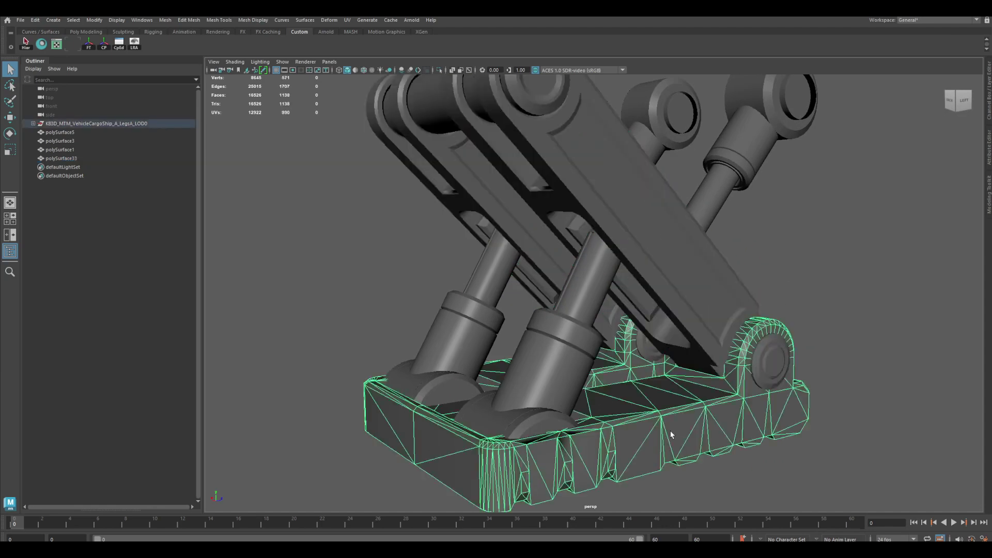
pyautogui.keyDown('shift'); pyautogui.moveTo(878, 266); pyautogui.dragTo(852, 450, button='right'); pyautogui.keyUp('shift')
pyautogui.click(846, 283)
# Expand the landing gear group and delete the history of polySurface5, polySurface3, polySurface1 and polySurface33.
pyautogui.keyDown('alt'); pyautogui.moveTo(777, 368); pyautogui.dragTo(773, 351); pyautogui.keyUp('alt')
pyautogui.keyDown('alt'); pyautogui.moveTo(773, 352); pyautogui.dragTo(760, 269, button='middle'); pyautogui.keyUp('alt')
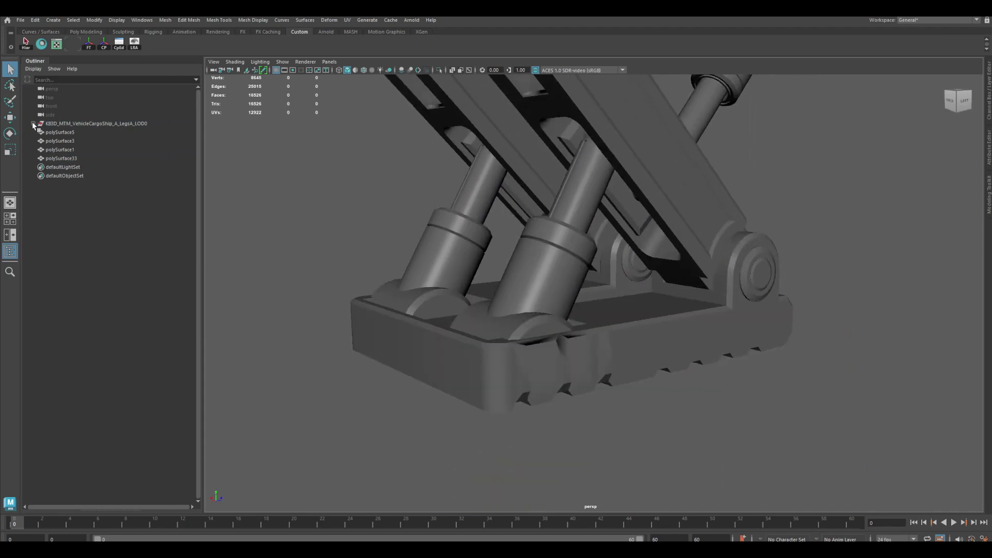
pyautogui.click(33, 124)
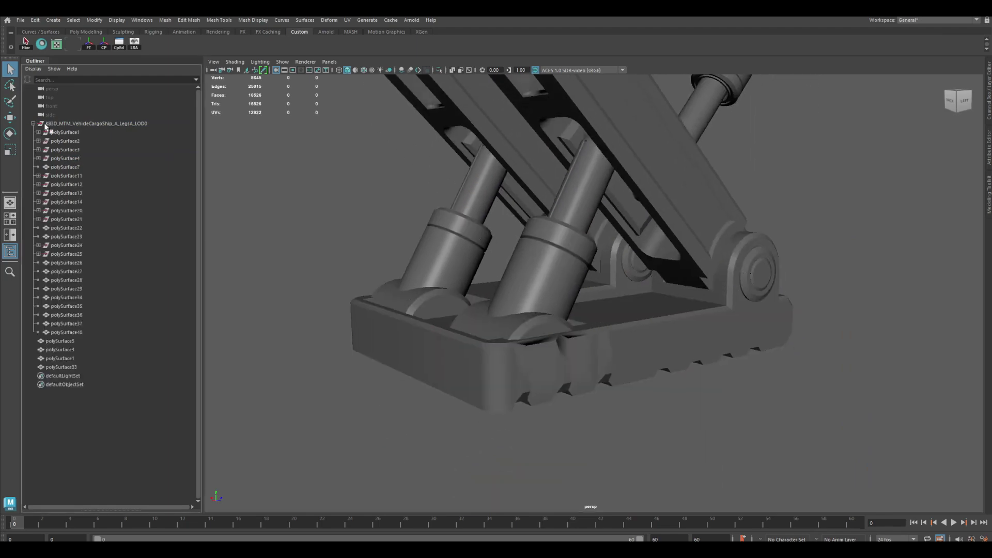
pyautogui.click(65, 343)
pyautogui.keyDown('shift'); pyautogui.click(65, 366); pyautogui.keyUp('shift')
pyautogui.hotkey('alt', 'shift', 'd')
# Combine the housings, collars and base mounts of both lower shocks into one mesh and delete its history.
pyautogui.click(76, 228)
pyautogui.keyDown('shift'); pyautogui.click(79, 133); pyautogui.keyUp('shift')
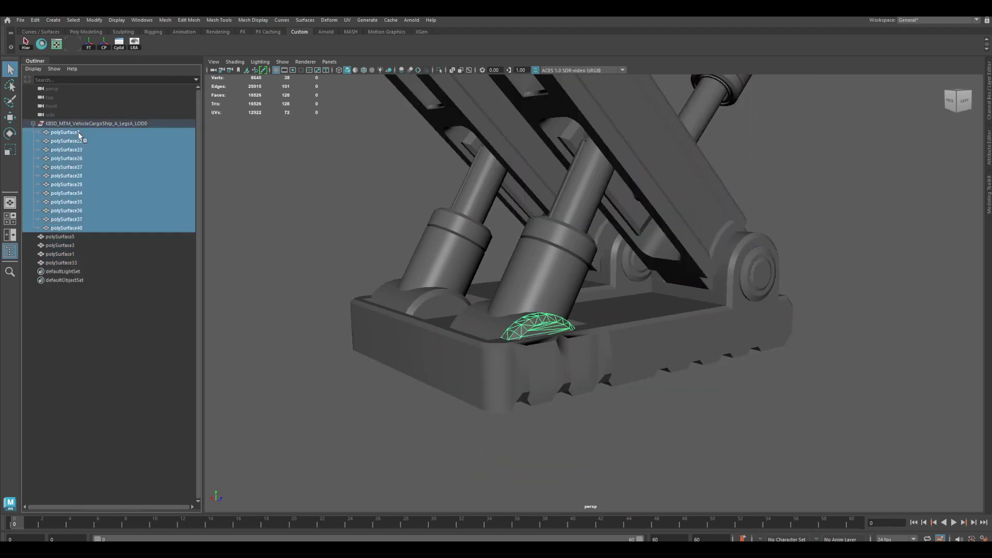
pyautogui.keyDown('alt'); pyautogui.moveTo(481, 300); pyautogui.dragTo(505, 328); pyautogui.keyUp('alt')
pyautogui.click(78, 227)
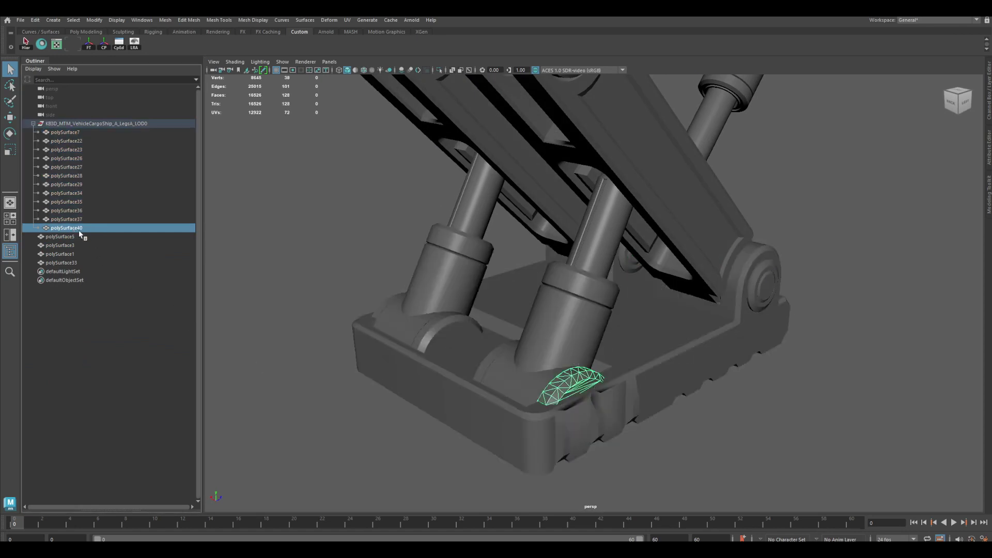
pyautogui.keyDown('shift'); pyautogui.click(525, 382); pyautogui.keyUp('shift')
pyautogui.keyDown('shift'); pyautogui.click(485, 365); pyautogui.keyUp('shift')
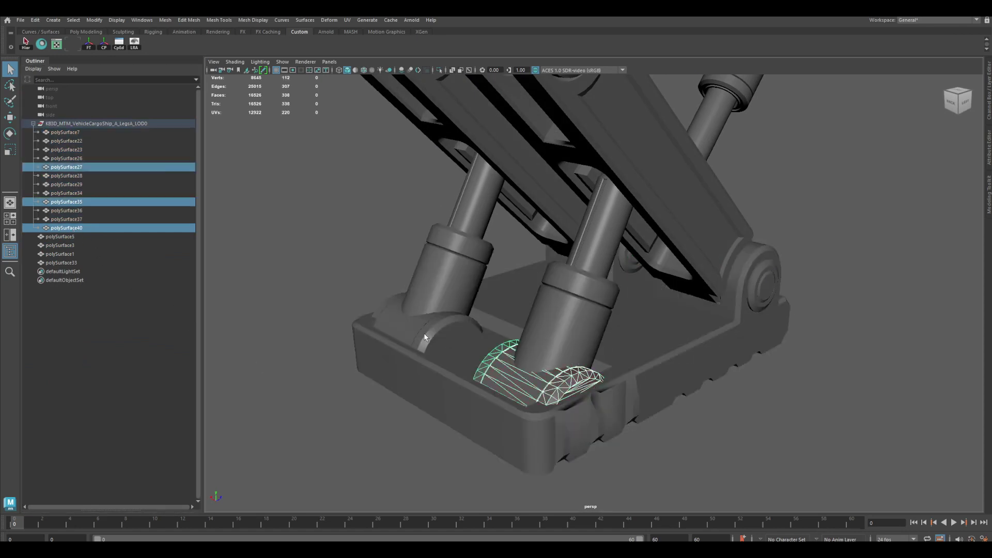
pyautogui.keyDown('shift'); pyautogui.click(423, 332); pyautogui.keyUp('shift')
pyautogui.keyDown('shift'); pyautogui.click(405, 324); pyautogui.keyUp('shift')
pyautogui.keyDown('shift'); pyautogui.click(381, 313); pyautogui.keyUp('shift')
pyautogui.keyDown('shift'); pyautogui.click(446, 284); pyautogui.keyUp('shift')
pyautogui.keyDown('alt'); pyautogui.moveTo(439, 289); pyautogui.dragTo(496, 289); pyautogui.keyUp('alt')
pyautogui.keyDown('shift'); pyautogui.click(497, 261); pyautogui.keyUp('shift')
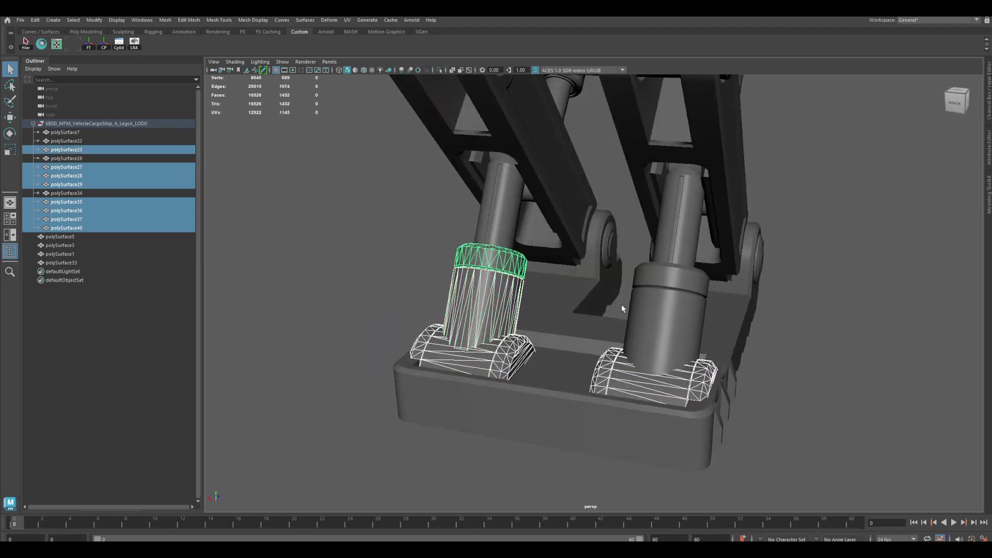
pyautogui.keyDown('shift'); pyautogui.click(643, 326); pyautogui.keyUp('shift')
pyautogui.keyDown('shift'); pyautogui.click(658, 285); pyautogui.keyUp('shift')
pyautogui.keyDown('alt'); pyautogui.moveTo(587, 308); pyautogui.dragTo(640, 309); pyautogui.keyUp('alt')
pyautogui.keyDown('alt'); pyautogui.moveTo(460, 320); pyautogui.dragTo(593, 336); pyautogui.keyUp('alt')
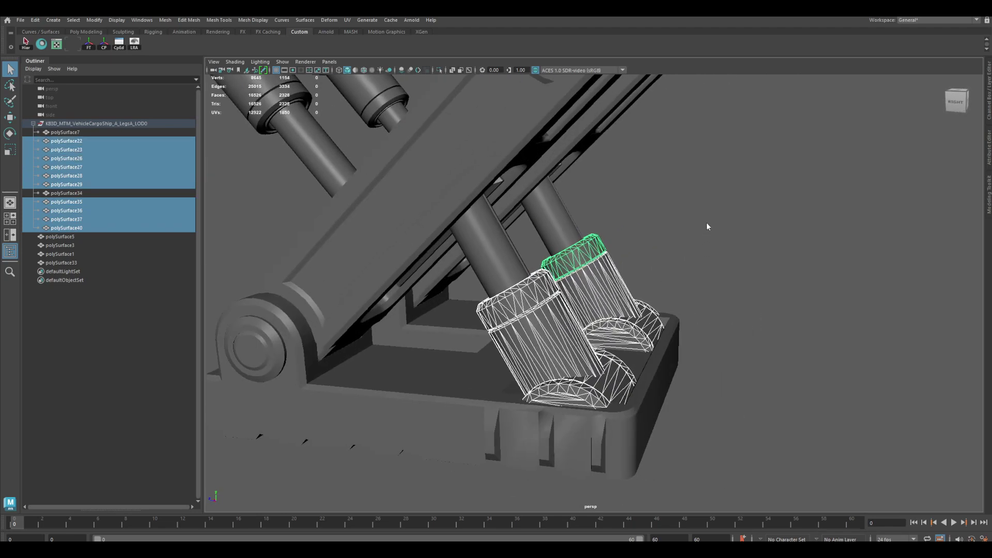
pyautogui.keyDown('shift'); pyautogui.moveTo(706, 223); pyautogui.dragTo(682, 406, button='right'); pyautogui.keyUp('shift')
pyautogui.hotkey('alt', 'shift', 'd')
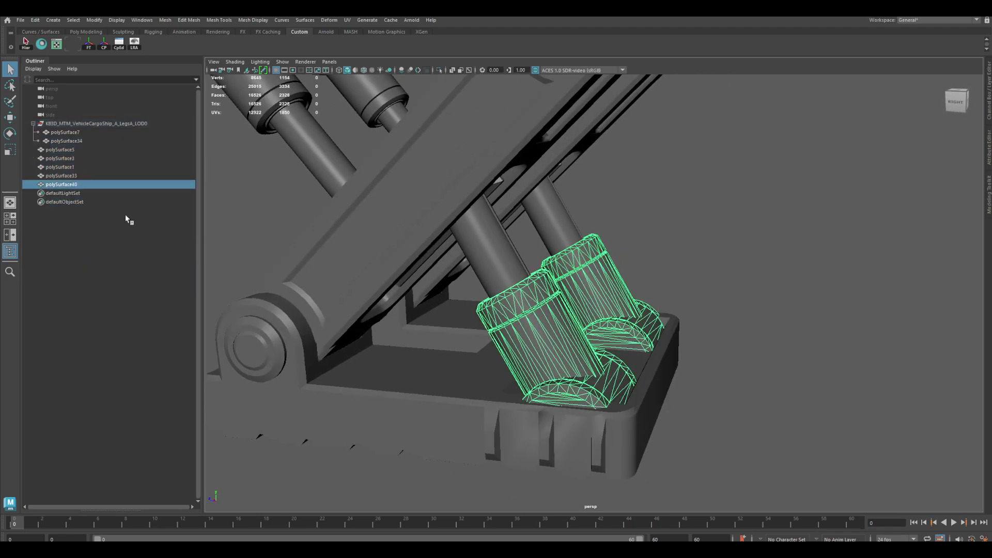
# Combine the inner pivot cap discs at the foot with the diagonal arm mesh, polySurface33, into one mesh.
pyautogui.click(61, 134)
pyautogui.keyDown('alt'); pyautogui.moveTo(600, 217); pyautogui.dragTo(582, 301); pyautogui.keyUp('alt')
pyautogui.press('w')
pyautogui.keyDown('shift'); pyautogui.click(602, 282); pyautogui.keyUp('shift')
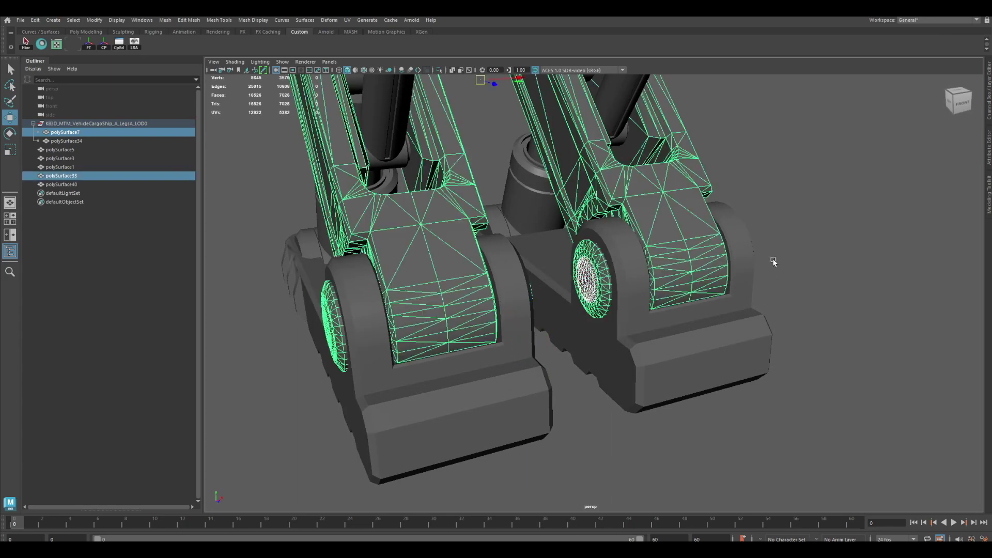
pyautogui.keyDown('shift'); pyautogui.moveTo(879, 182); pyautogui.dragTo(865, 366, button='right'); pyautogui.keyUp('shift')
pyautogui.moveTo(67, 176); pyautogui.dragTo(65, 136, button='middle')
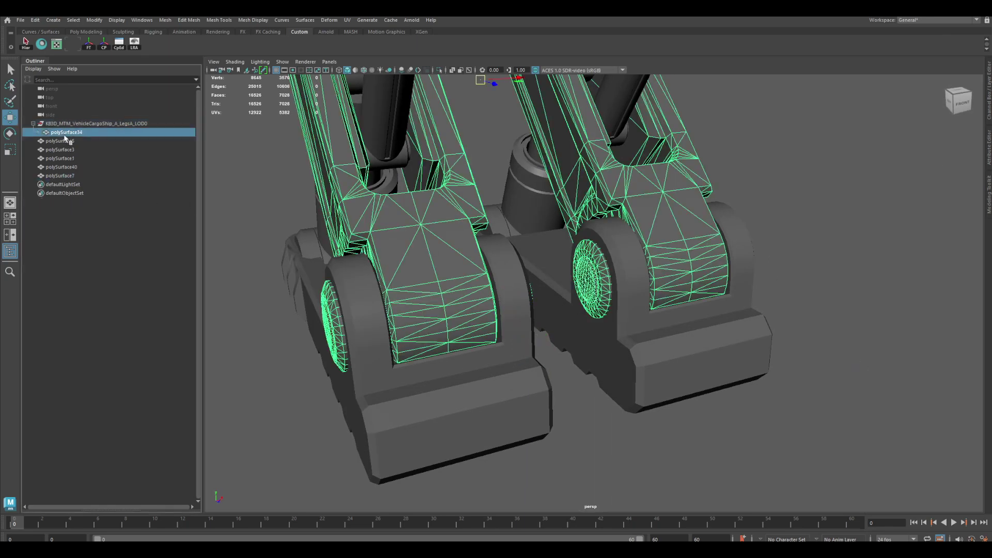
# Unparent the foot base mesh polySurface34 from the landing gear group and delete the empty group.
pyautogui.click(65, 136)
pyautogui.keyDown('alt'); pyautogui.moveTo(449, 259); pyautogui.dragTo(520, 263); pyautogui.keyUp('alt')
pyautogui.hotkey('shift', 'p')
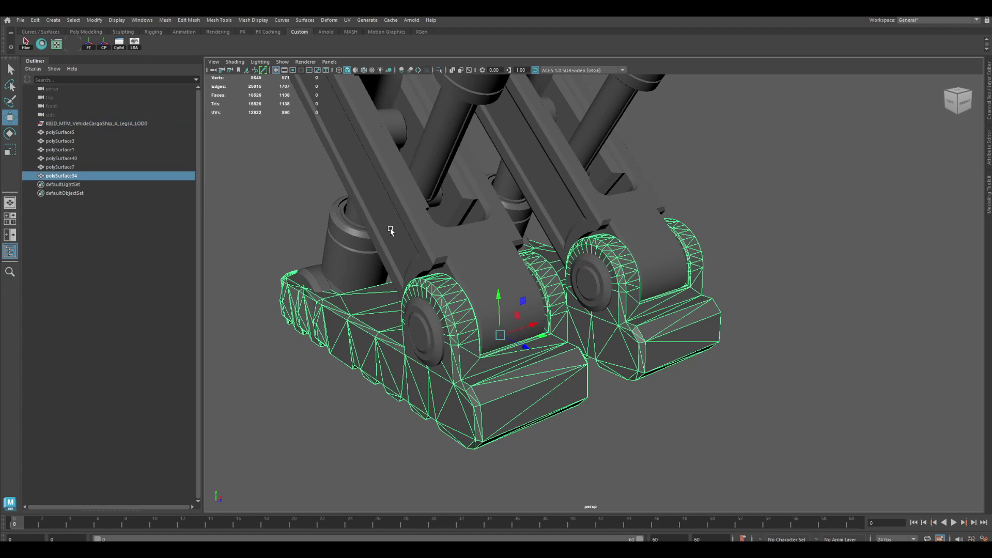
pyautogui.click(104, 124)
pyautogui.press('Delete')
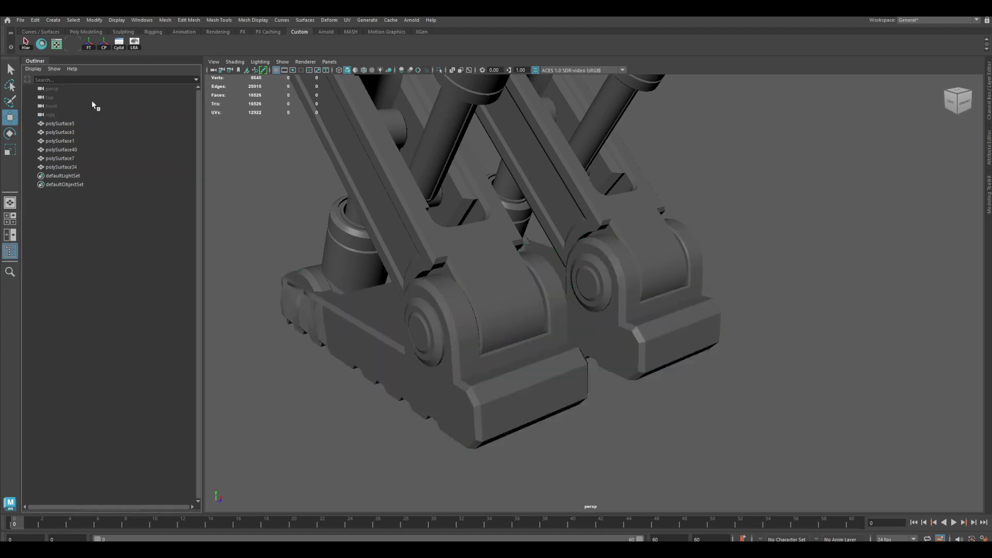
# Examine the upper shocks, lower shocks, diagonal arms and foot base, selecting them individually to check how the meshes are grouped.
pyautogui.keyDown('alt'); pyautogui.moveTo(320, 190); pyautogui.dragTo(426, 201); pyautogui.keyUp('alt')
pyautogui.keyDown('alt'); pyautogui.moveTo(426, 200); pyautogui.dragTo(429, 301, button='middle'); pyautogui.keyUp('alt')
pyautogui.keyDown('alt'); pyautogui.moveTo(429, 301); pyautogui.dragTo(475, 295); pyautogui.keyUp('alt')
pyautogui.click(97, 124)
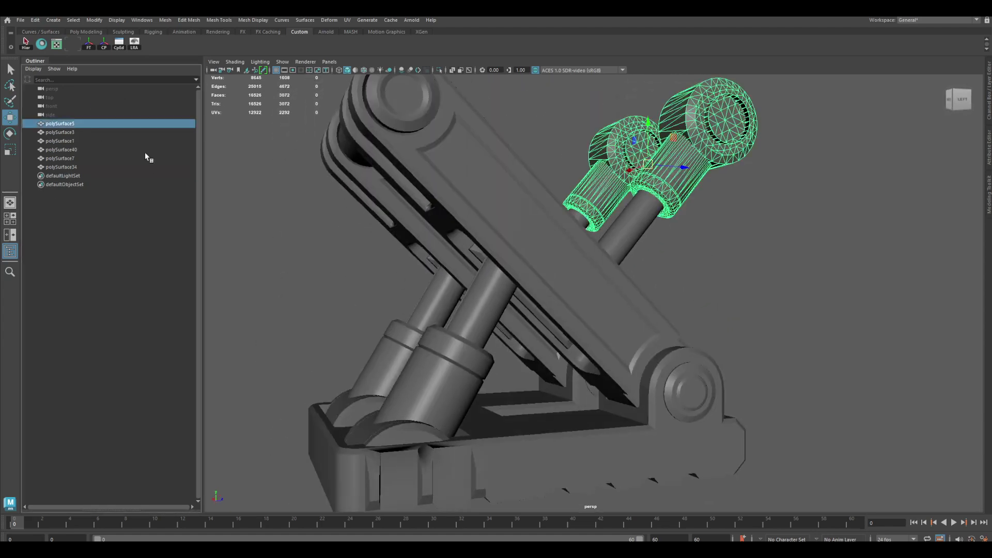
pyautogui.scroll(-3, 543, 232)
pyautogui.keyDown('alt'); pyautogui.moveTo(543, 233); pyautogui.dragTo(578, 244); pyautogui.keyUp('alt')
pyautogui.click(578, 242)
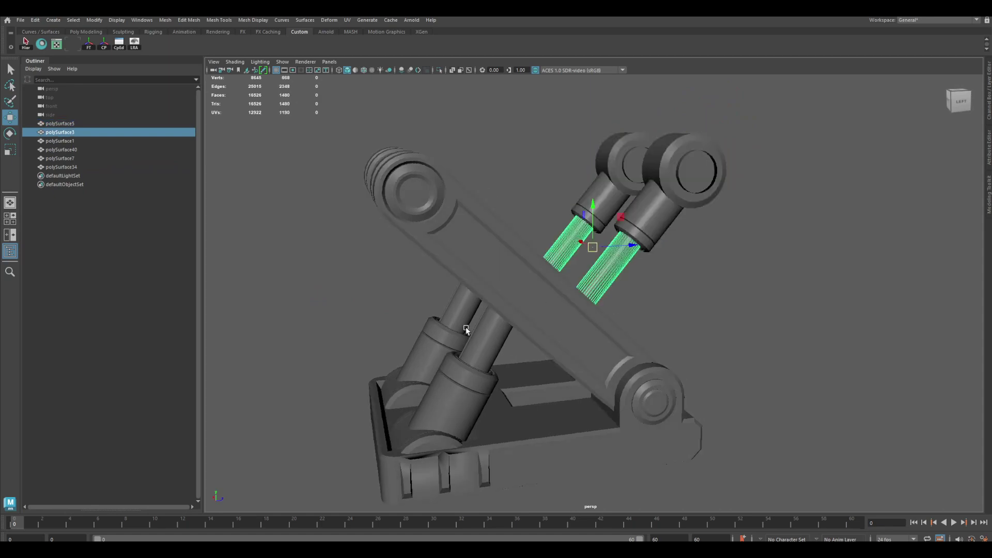
pyautogui.click(476, 332)
pyautogui.click(424, 357)
pyautogui.keyDown('alt'); pyautogui.moveTo(604, 277); pyautogui.dragTo(592, 265); pyautogui.keyUp('alt')
pyautogui.click(643, 215)
pyautogui.click(612, 253)
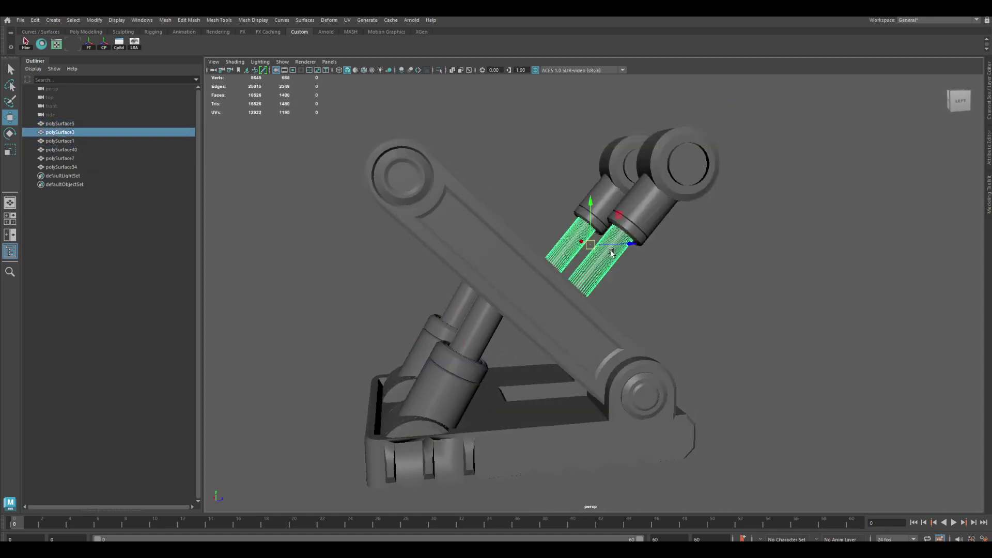
pyautogui.click(480, 331)
pyautogui.keyDown('alt'); pyautogui.moveTo(413, 356); pyautogui.dragTo(478, 365); pyautogui.keyUp('alt')
pyautogui.click(476, 365)
pyautogui.keyDown('alt'); pyautogui.moveTo(588, 375); pyautogui.dragTo(658, 357); pyautogui.keyUp('alt')
pyautogui.click(632, 289)
pyautogui.click(548, 411)
pyautogui.keyDown('alt'); pyautogui.moveTo(553, 299); pyautogui.dragTo(603, 292); pyautogui.keyUp('alt')
pyautogui.click(517, 334)
pyautogui.keyDown('shift'); pyautogui.click(575, 334); pyautogui.keyUp('shift')
pyautogui.keyDown('alt'); pyautogui.moveTo(627, 327); pyautogui.dragTo(626, 240); pyautogui.keyUp('alt')
pyautogui.moveTo(626, 240); pyautogui.dragTo(585, 262)
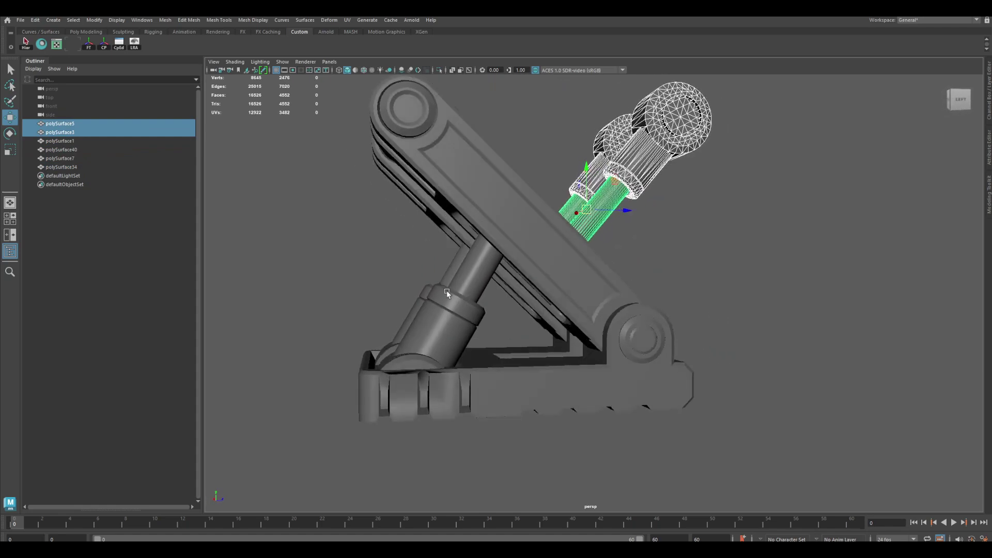
# Delete the rods and housings of both lower shocks.
pyautogui.keyDown('alt'); pyautogui.moveTo(447, 290); pyautogui.dragTo(426, 284); pyautogui.keyUp('alt')
pyautogui.moveTo(425, 284); pyautogui.dragTo(472, 302)
pyautogui.press('Delete')
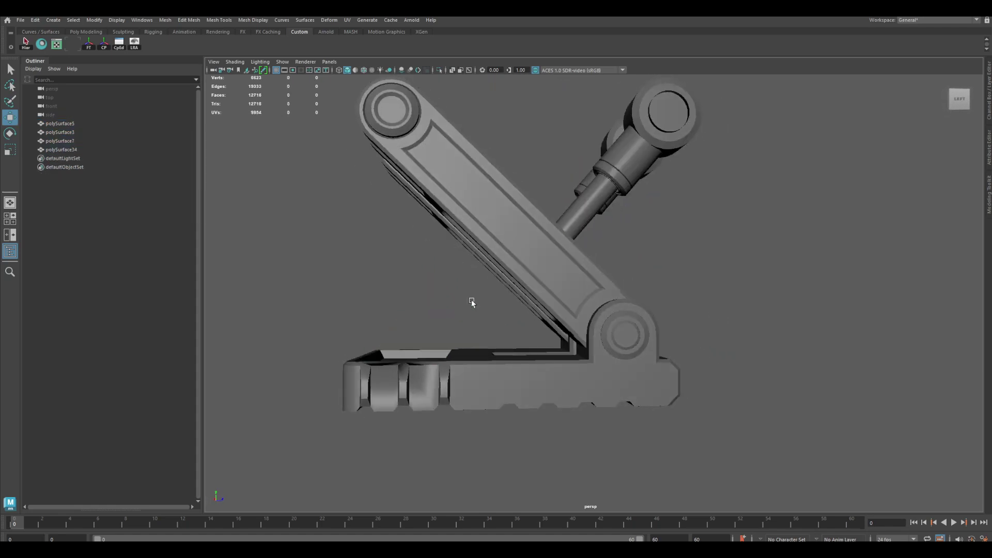
# Switch to Paint to check the joint positions in the suspPlan.JPG sketch, and return to Maya.
pyautogui.keyDown('alt'); pyautogui.moveTo(527, 255); pyautogui.dragTo(549, 265); pyautogui.keyUp('alt')
pyautogui.keyDown('alt'); pyautogui.moveTo(645, 189); pyautogui.dragTo(605, 228); pyautogui.keyUp('alt')
pyautogui.moveTo(615, 222); pyautogui.dragTo(539, 253)
pyautogui.click(615, 204)
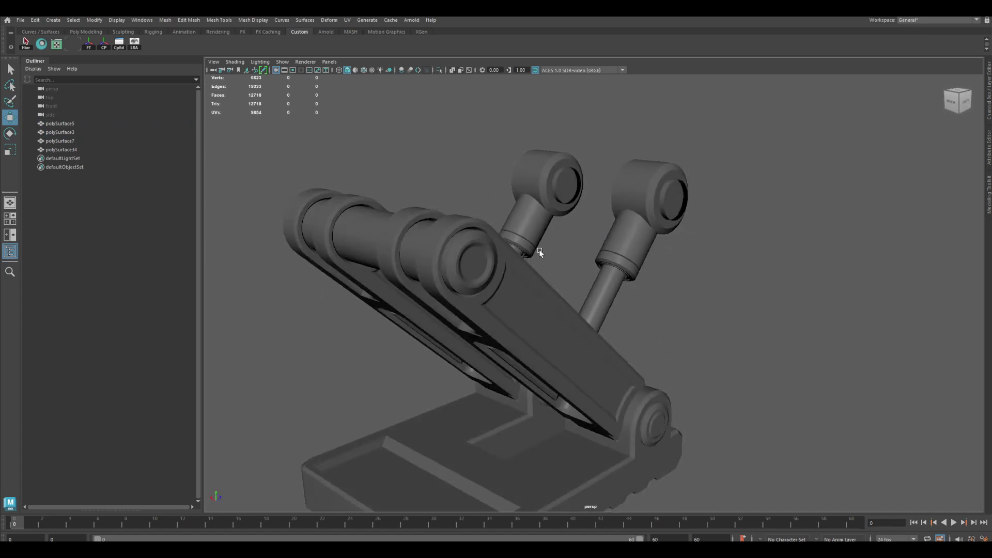
pyautogui.hotkey('alt', 'Tab')
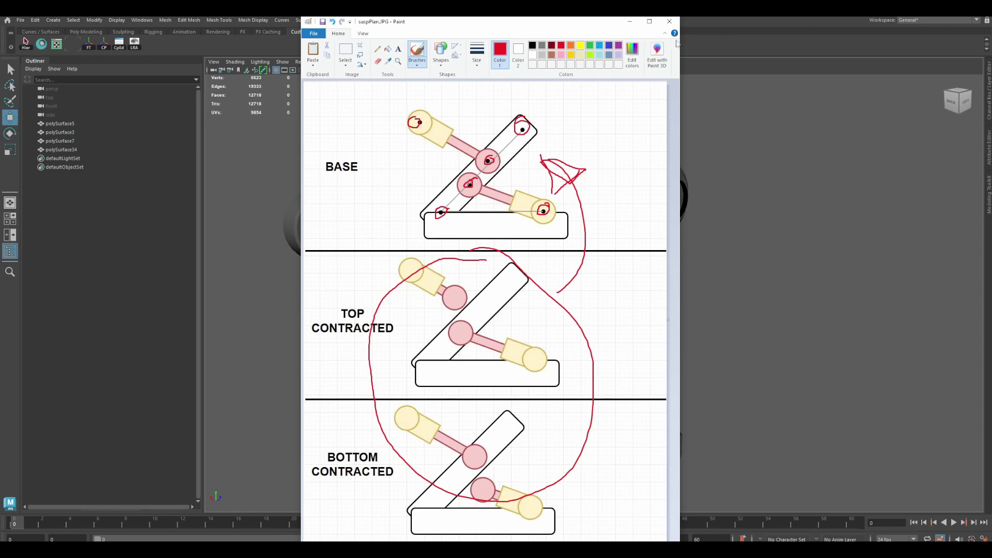
pyautogui.click(635, 24)
# Create a locator between the pivots of the two upper shock housings.
pyautogui.moveTo(613, 184)
pyautogui.keyDown('alt'); pyautogui.mouseDown()
pyautogui.moveTo(576, 213)
pyautogui.moveTo(612, 223)
pyautogui.moveTo(615, 312)
pyautogui.mouseUp(); pyautogui.keyUp('alt')
pyautogui.click(613, 224)
pyautogui.scroll(3, 616, 312)
pyautogui.press('F11')
pyautogui.doubleClick(649, 298)
pyautogui.press('F8')
pyautogui.click(562, 308)
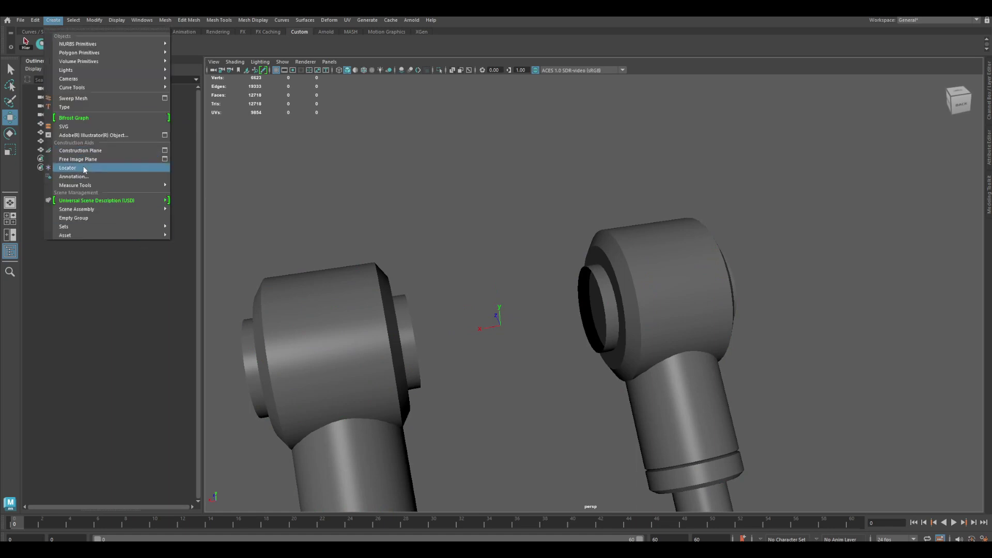
pyautogui.click(84, 170)
# Scale the new locator uniformly to about 49.4 so it spans the gap between the upper shock housings.
pyautogui.keyDown('alt'); pyautogui.moveTo(542, 328); pyautogui.dragTo(525, 258, button='middle'); pyautogui.keyUp('alt')
pyautogui.keyDown('alt'); pyautogui.moveTo(506, 299); pyautogui.dragTo(528, 280); pyautogui.keyUp('alt')
pyautogui.press('r')
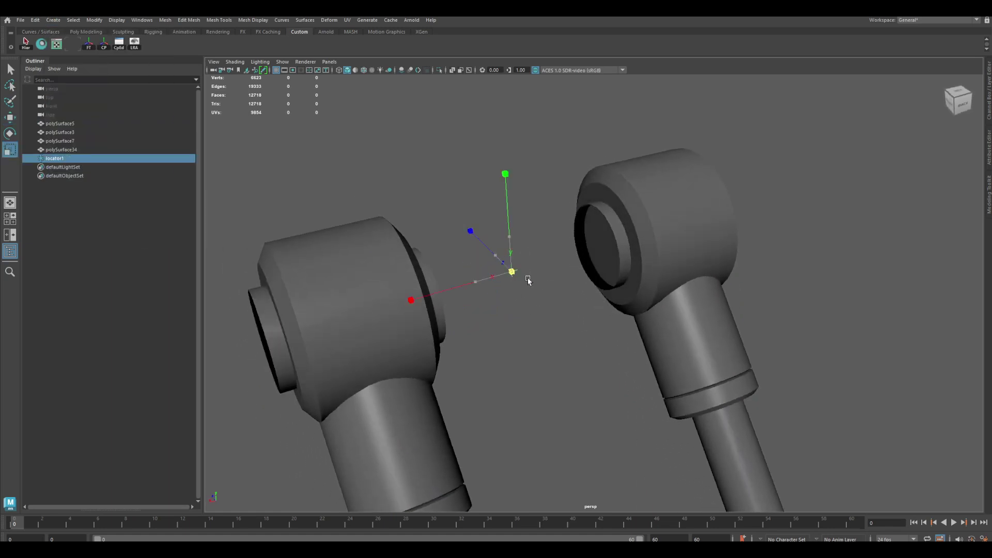
pyautogui.moveTo(712, 298); pyautogui.dragTo(713, 298)
pyautogui.keyDown('alt'); pyautogui.moveTo(666, 289); pyautogui.dragTo(643, 282); pyautogui.keyUp('alt')
pyautogui.click(722, 302)
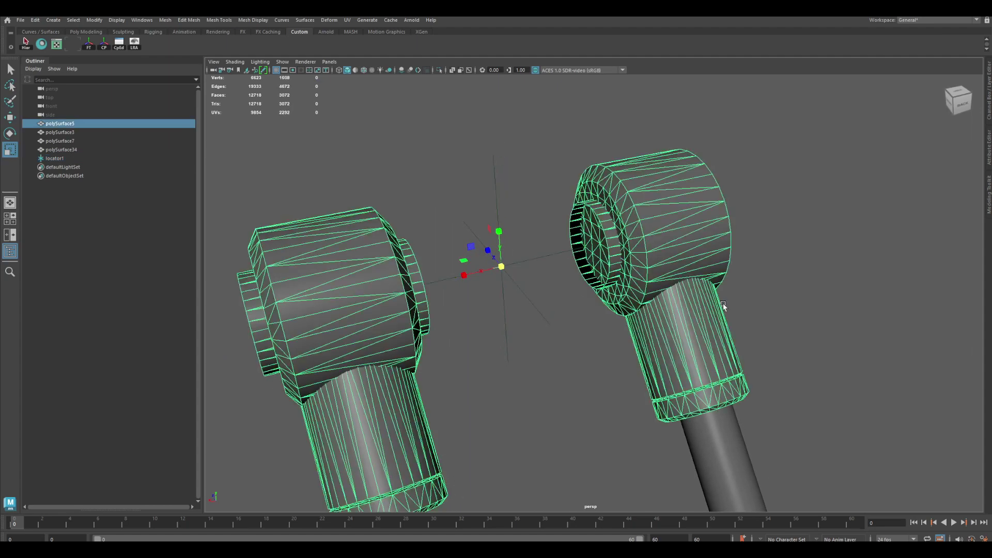
pyautogui.click(766, 240)
# Enable drawing overrides on the locator's transform and set its display color to green.
pyautogui.keyDown('alt'); pyautogui.moveTo(607, 227); pyautogui.dragTo(632, 216); pyautogui.keyUp('alt')
pyautogui.click(572, 213)
pyautogui.click(562, 262)
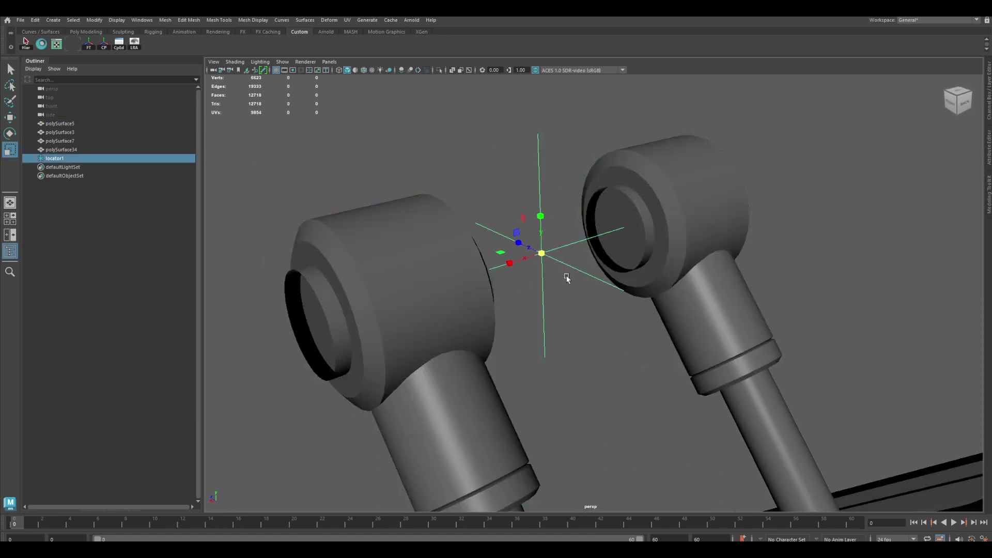
pyautogui.keyDown('alt'); pyautogui.moveTo(567, 276); pyautogui.dragTo(541, 283); pyautogui.keyUp('alt')
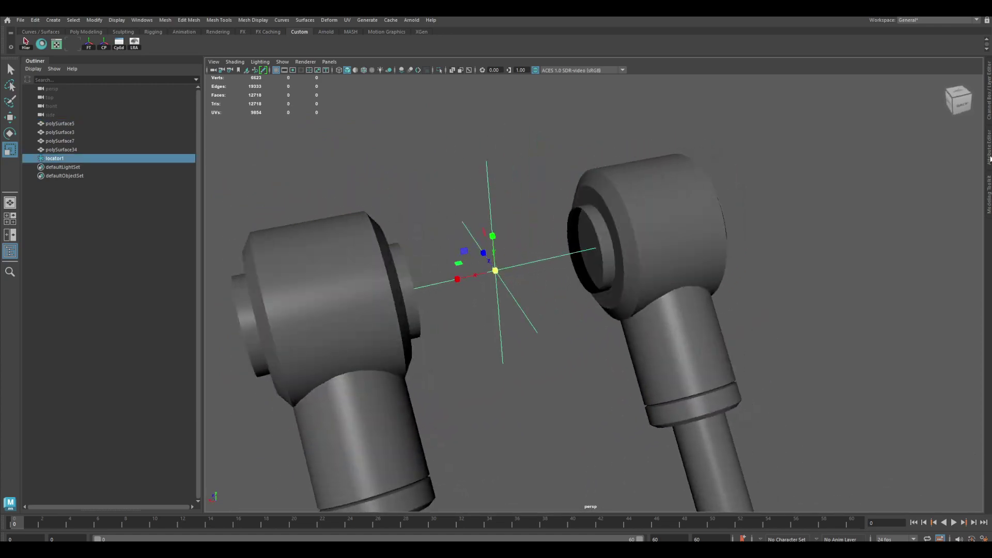
pyautogui.click(990, 116)
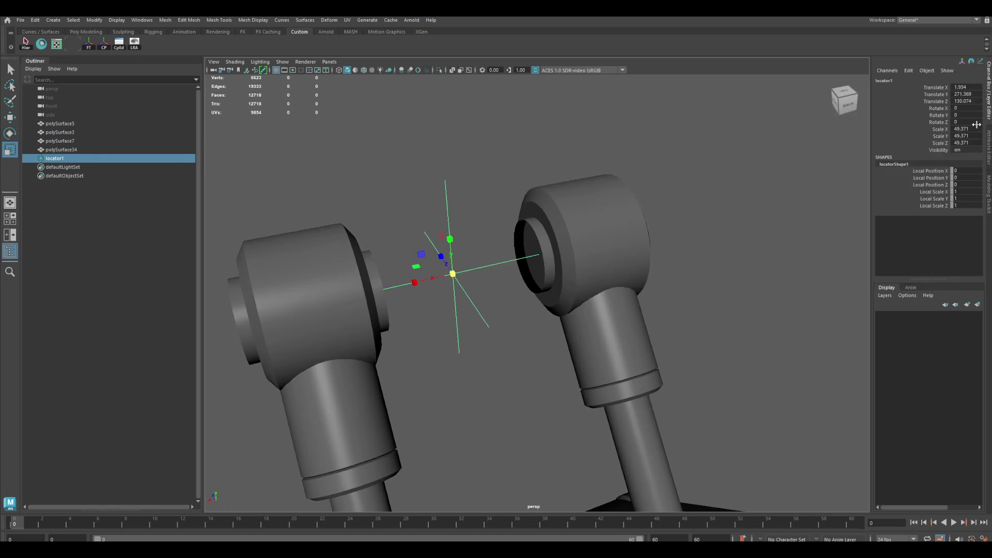
pyautogui.click(988, 145)
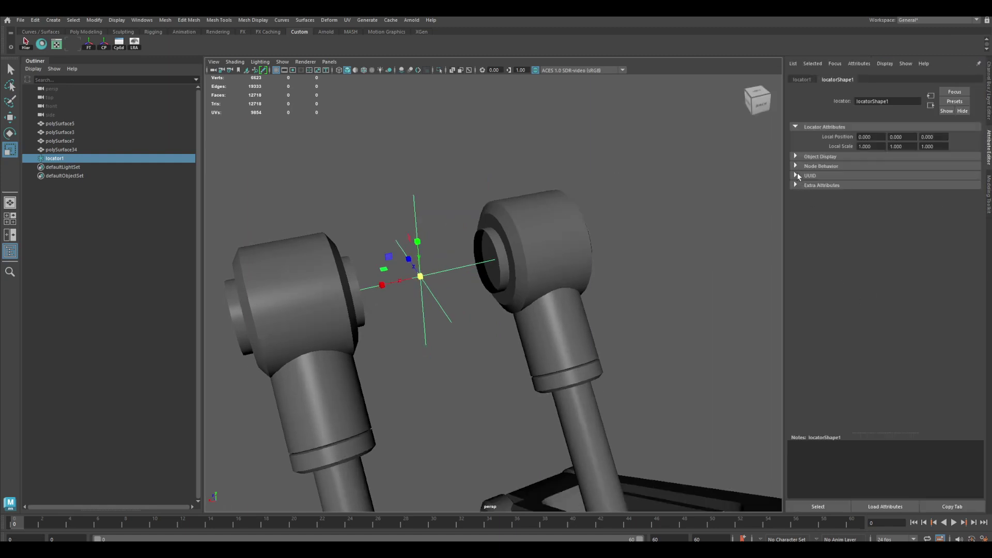
pyautogui.click(802, 80)
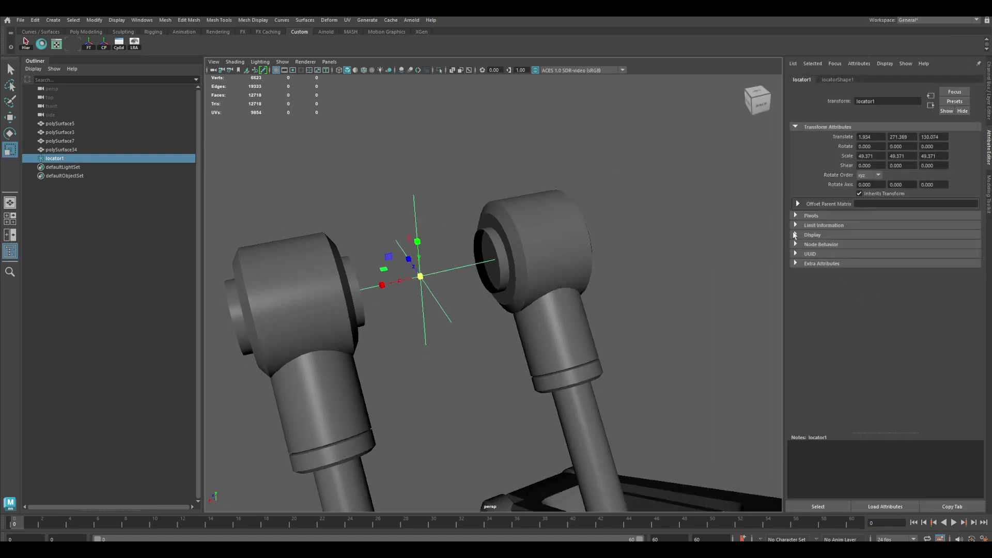
pyautogui.click(794, 234)
pyautogui.click(796, 360)
pyautogui.click(884, 371)
pyautogui.scroll(-2, 884, 370)
pyautogui.click(673, 350)
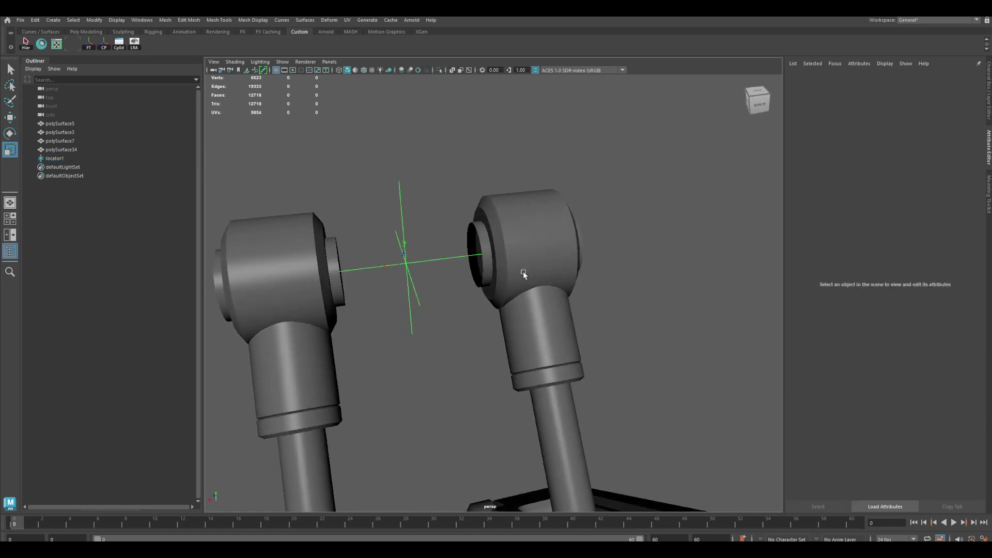
# Toggle the local rotation axes display of the upper shock housing mesh.
pyautogui.keyDown('alt'); pyautogui.moveTo(522, 273); pyautogui.dragTo(558, 261); pyautogui.keyUp('alt')
pyautogui.click(558, 261)
pyautogui.click(136, 44)
pyautogui.click(502, 288)
# Duplicate the green locator and move the copy away from the upper shock pivots towards the diagonal arms.
pyautogui.keyDown('alt'); pyautogui.moveTo(501, 288); pyautogui.dragTo(489, 206, button='middle'); pyautogui.keyUp('alt')
pyautogui.click(468, 206)
pyautogui.press('w')
pyautogui.hotkey('ctrl', 'd')
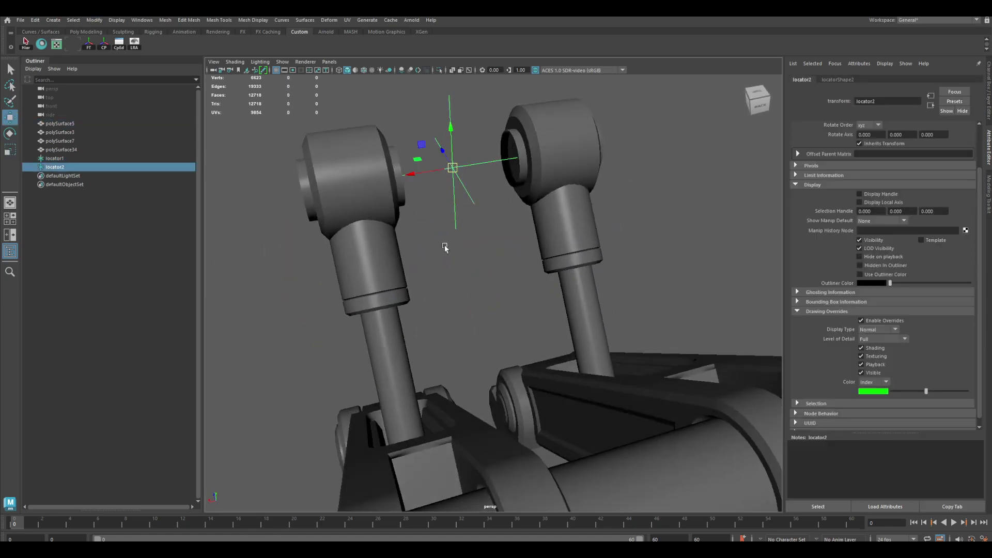
pyautogui.keyDown('alt'); pyautogui.moveTo(443, 245); pyautogui.dragTo(529, 272); pyautogui.keyUp('alt')
pyautogui.keyDown('alt'); pyautogui.moveTo(529, 272); pyautogui.dragTo(516, 219, button='middle'); pyautogui.keyUp('alt')
pyautogui.moveTo(433, 142); pyautogui.dragTo(576, 214)
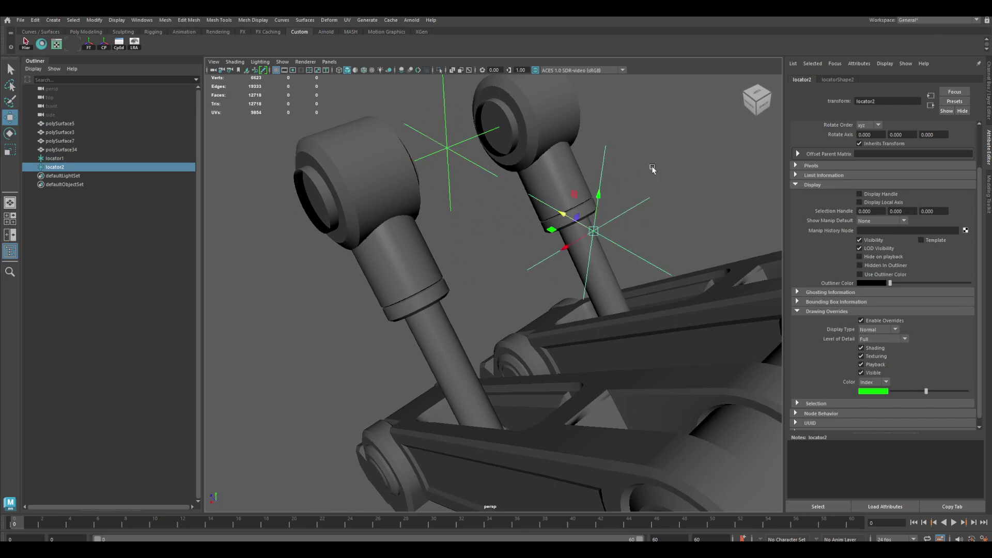
pyautogui.click(653, 169)
# Snap the duplicated locator to the center vertex of the pivot cap at the upper end of the diagonal arms.
pyautogui.keyDown('alt'); pyautogui.moveTo(653, 238); pyautogui.dragTo(558, 212, button='middle'); pyautogui.keyUp('alt')
pyautogui.keyDown('alt'); pyautogui.moveTo(454, 207); pyautogui.dragTo(529, 200); pyautogui.keyUp('alt')
pyautogui.keyDown('alt'); pyautogui.moveTo(529, 200); pyautogui.dragTo(423, 168, button='middle'); pyautogui.keyUp('alt')
pyautogui.click(321, 111)
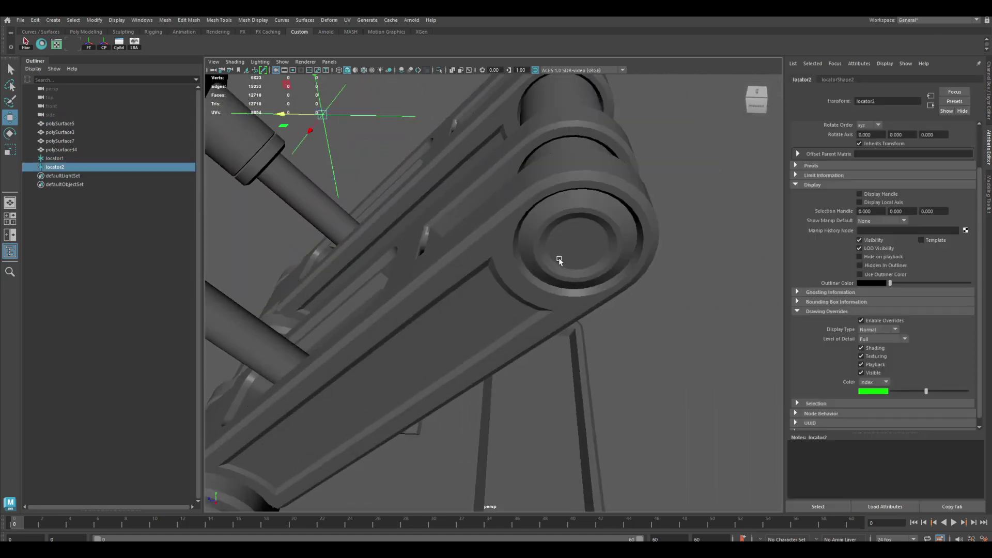
pyautogui.press('v')
pyautogui.moveTo(568, 254); pyautogui.dragTo(573, 245, button='middle')
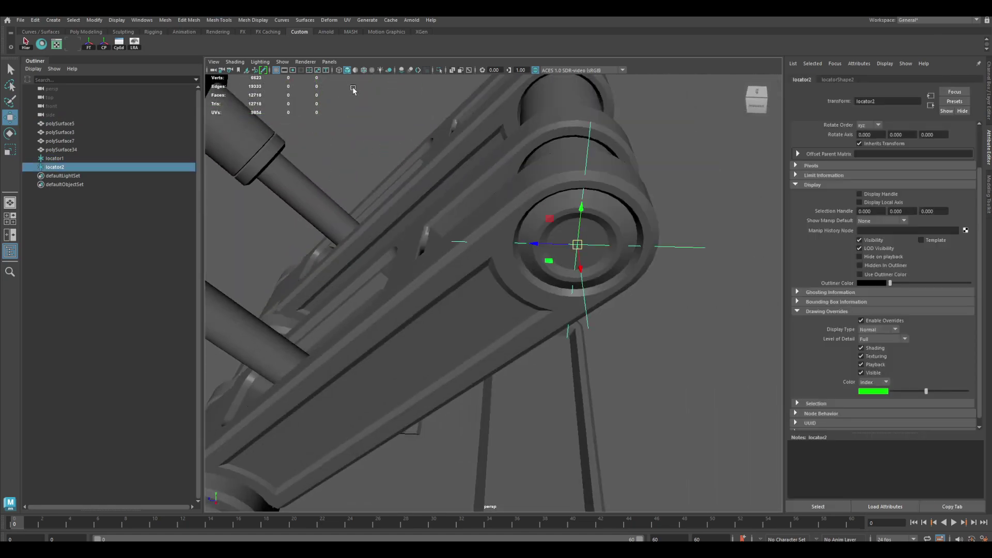
# Show wireframe on the shaded model and slide the arm pivot locator along X to the middle between the two arms.
pyautogui.click(364, 70)
pyautogui.keyDown('alt'); pyautogui.moveTo(552, 240); pyautogui.dragTo(605, 255, button='right'); pyautogui.keyUp('alt')
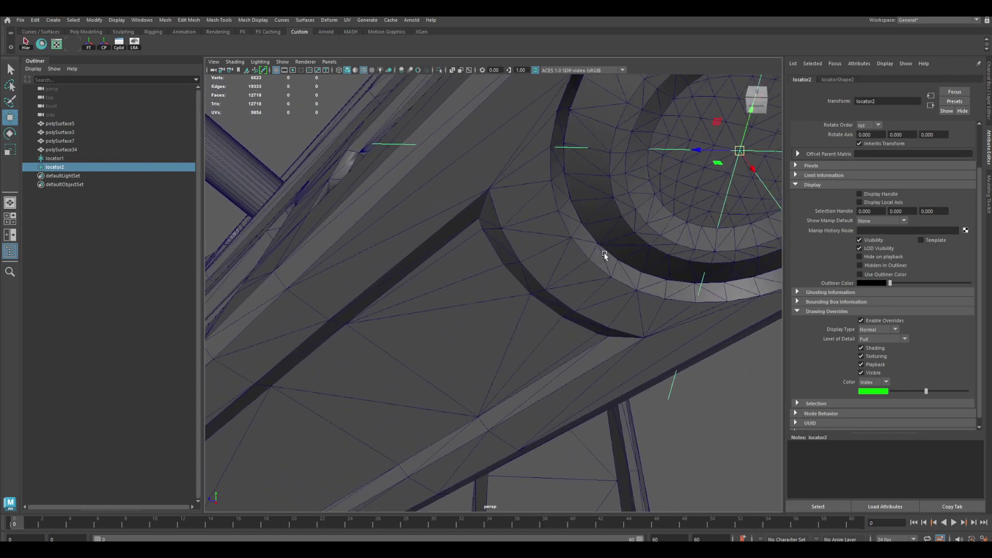
pyautogui.keyDown('alt'); pyautogui.moveTo(604, 255); pyautogui.dragTo(542, 267, button='middle'); pyautogui.keyUp('alt')
pyautogui.keyDown('alt'); pyautogui.moveTo(541, 266); pyautogui.dragTo(470, 234); pyautogui.keyUp('alt')
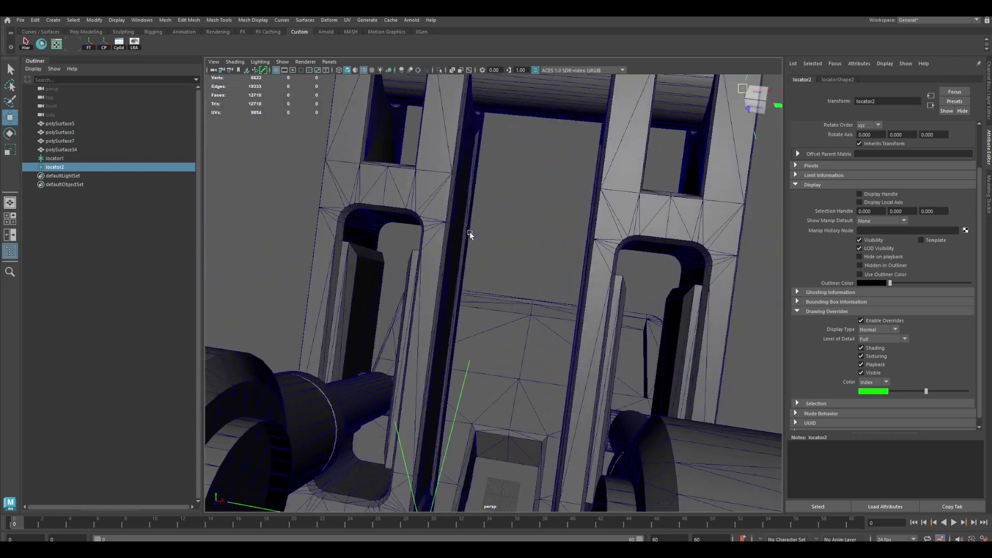
pyautogui.keyDown('alt'); pyautogui.moveTo(470, 234); pyautogui.dragTo(485, 219, button='right'); pyautogui.keyUp('alt')
pyautogui.moveTo(654, 178); pyautogui.dragTo(563, 209)
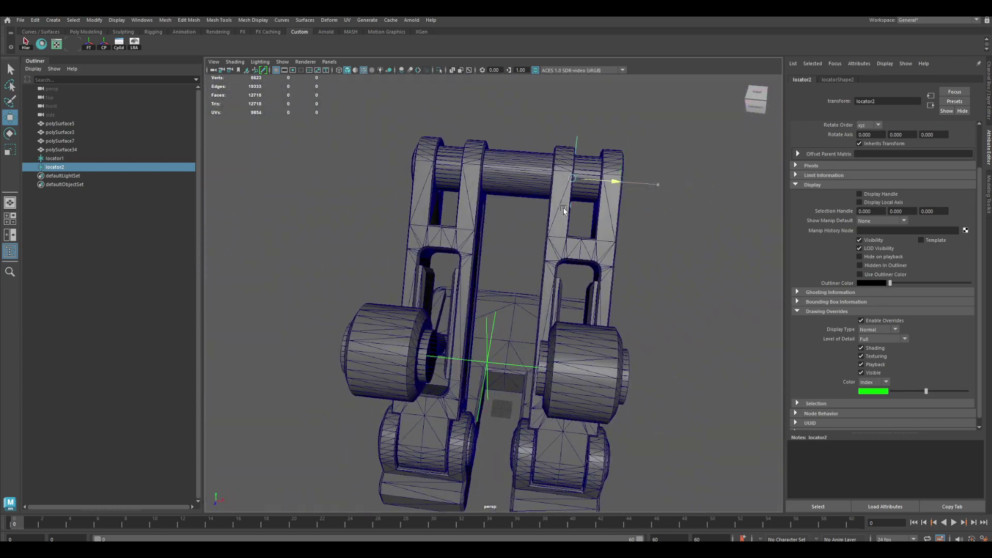
# Slide locator1 along X to center it between the two upper shock pivots.
pyautogui.click(506, 360)
pyautogui.click(500, 364)
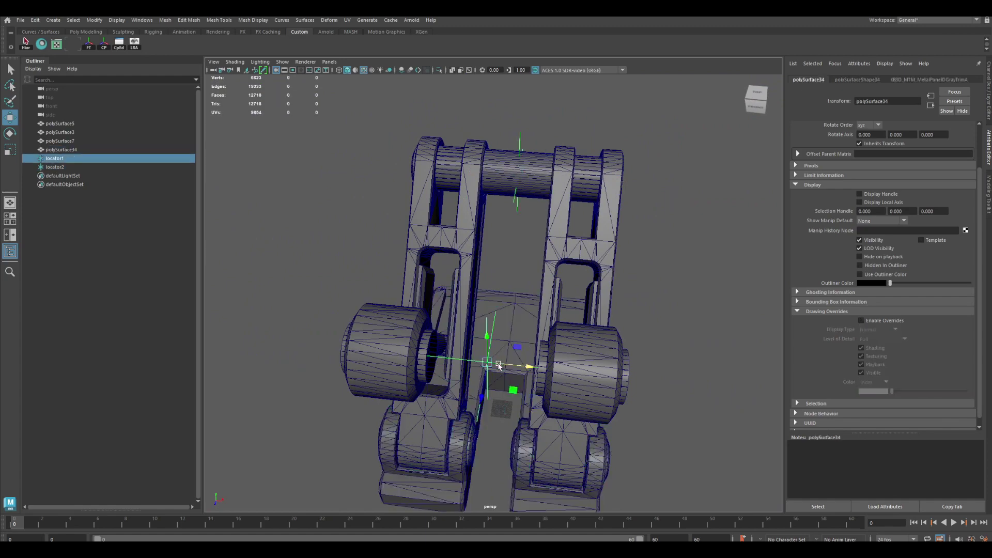
pyautogui.moveTo(518, 366); pyautogui.dragTo(555, 262)
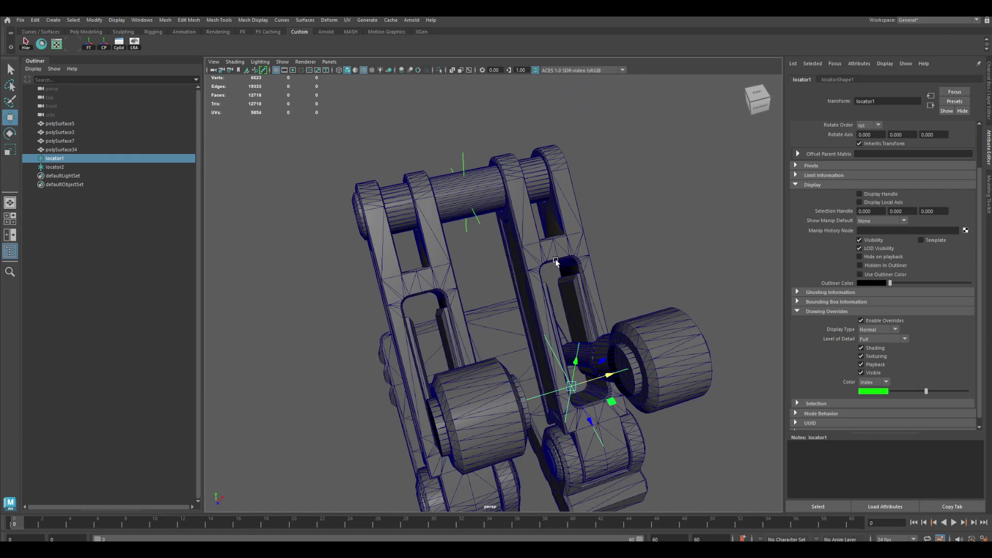
# Duplicate the arm pivot locator and snap the copy to the center of the round pivot cap at the foot.
pyautogui.click(477, 219)
pyautogui.hotkey('ctrl', 'd')
pyautogui.keyDown('alt'); pyautogui.moveTo(494, 282); pyautogui.dragTo(501, 306); pyautogui.keyUp('alt')
pyautogui.keyDown('alt'); pyautogui.moveTo(501, 305); pyautogui.dragTo(537, 330, button='right'); pyautogui.keyUp('alt')
pyautogui.keyDown('alt'); pyautogui.moveTo(538, 331); pyautogui.dragTo(483, 272, button='middle'); pyautogui.keyUp('alt')
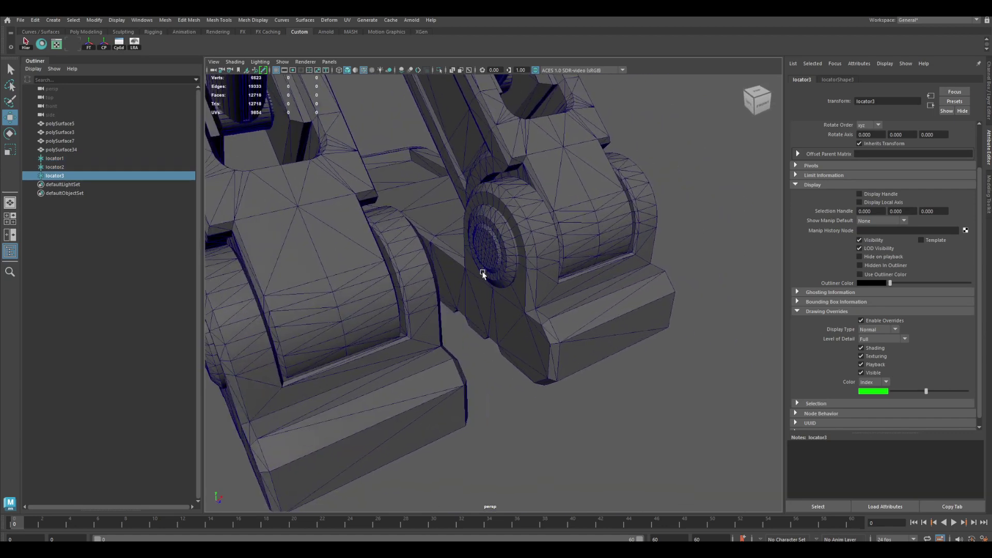
pyautogui.keyDown('alt'); pyautogui.moveTo(483, 273); pyautogui.dragTo(543, 310, button='right'); pyautogui.keyUp('alt')
pyautogui.moveTo(486, 221); pyautogui.dragTo(478, 215, button='middle')
# Slide the foot pivot locator along X to the middle between the two foot hinges.
pyautogui.keyDown('alt'); pyautogui.moveTo(520, 216); pyautogui.dragTo(490, 239); pyautogui.keyUp('alt')
pyautogui.moveTo(369, 211); pyautogui.dragTo(314, 167, button='middle')
pyautogui.keyDown('alt'); pyautogui.moveTo(429, 243); pyautogui.dragTo(381, 232, button='right'); pyautogui.keyUp('alt')
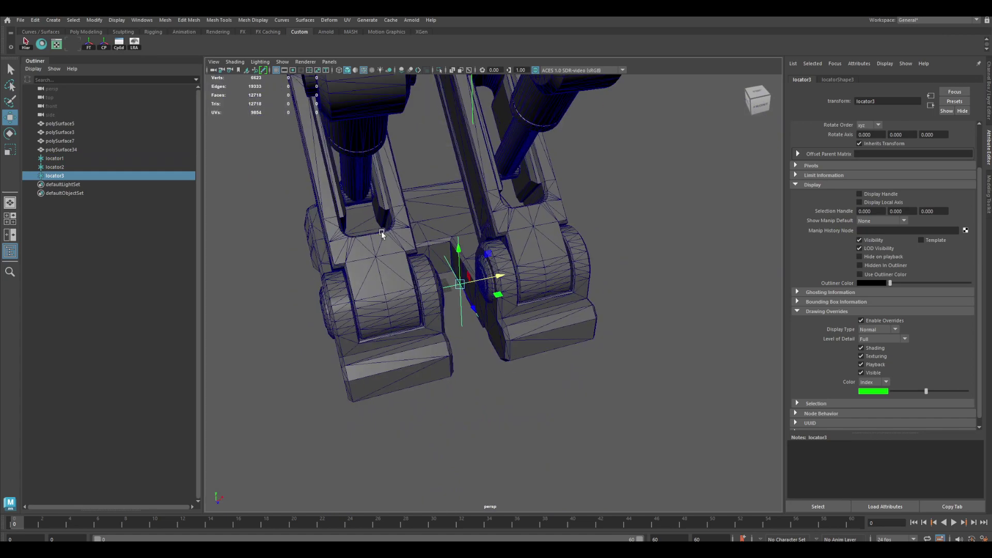
# Duplicate the foot pivot locator and place the copy low in the far end of the foot base, where the lower shocks mount.
pyautogui.keyDown('alt'); pyautogui.moveTo(380, 232); pyautogui.dragTo(500, 259); pyautogui.keyUp('alt')
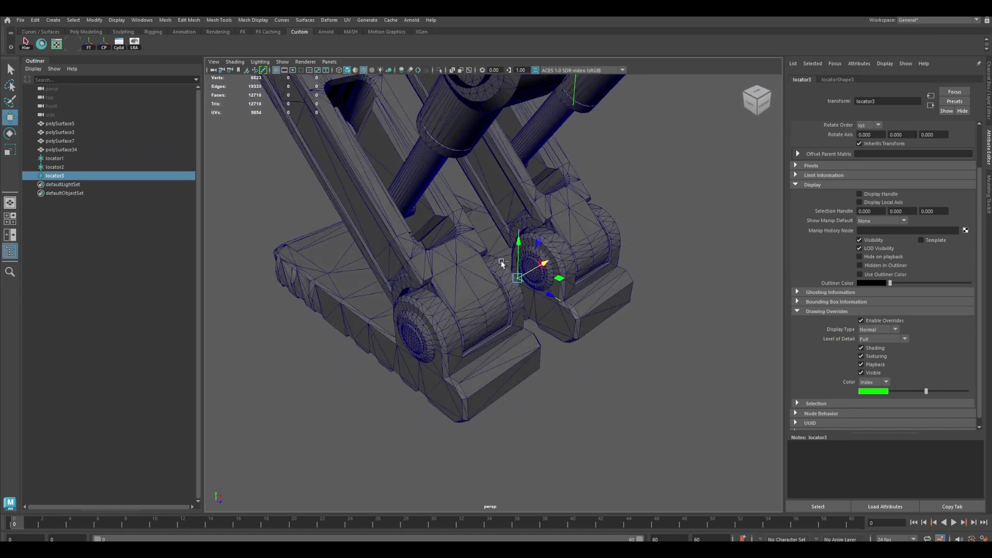
pyautogui.hotkey('ctrl', 'd')
pyautogui.keyDown('alt'); pyautogui.moveTo(496, 272); pyautogui.dragTo(616, 288); pyautogui.keyUp('alt')
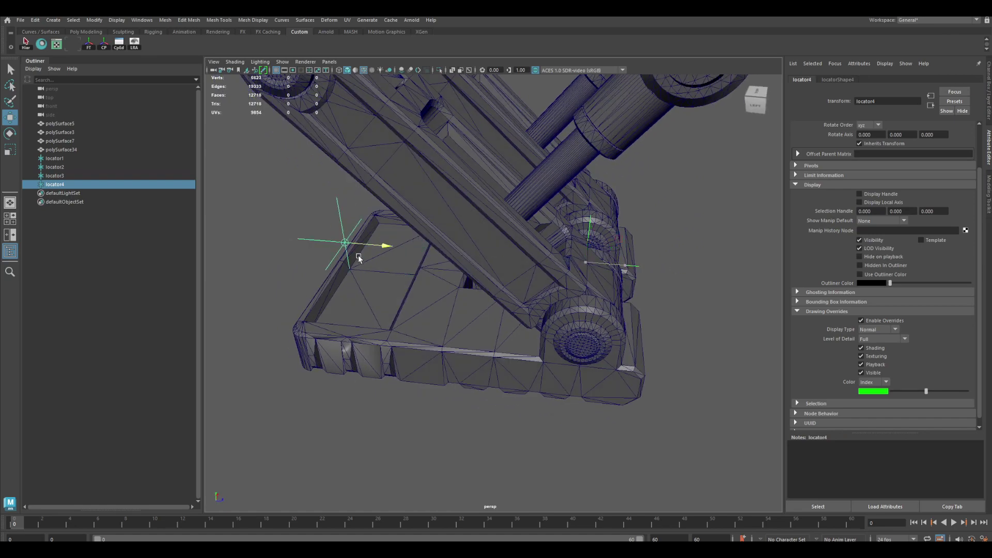
pyautogui.keyDown('alt'); pyautogui.moveTo(364, 266); pyautogui.dragTo(443, 268); pyautogui.keyUp('alt')
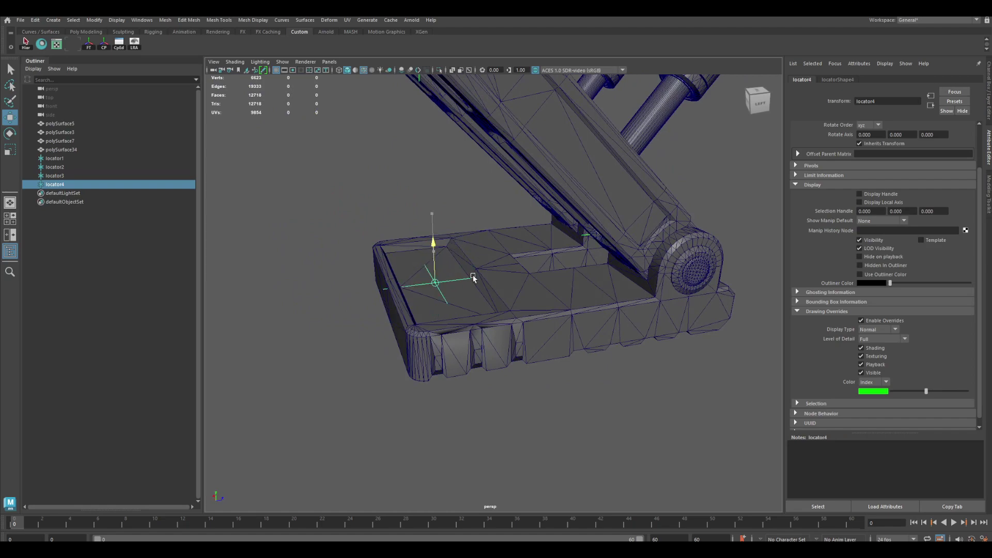
pyautogui.keyDown('alt'); pyautogui.moveTo(474, 277); pyautogui.dragTo(367, 288); pyautogui.keyUp('alt')
pyautogui.scroll(4, 620, 354)
pyautogui.click(565, 309)
pyautogui.scroll(-4, 565, 309)
pyautogui.scroll(-3, 452, 394)
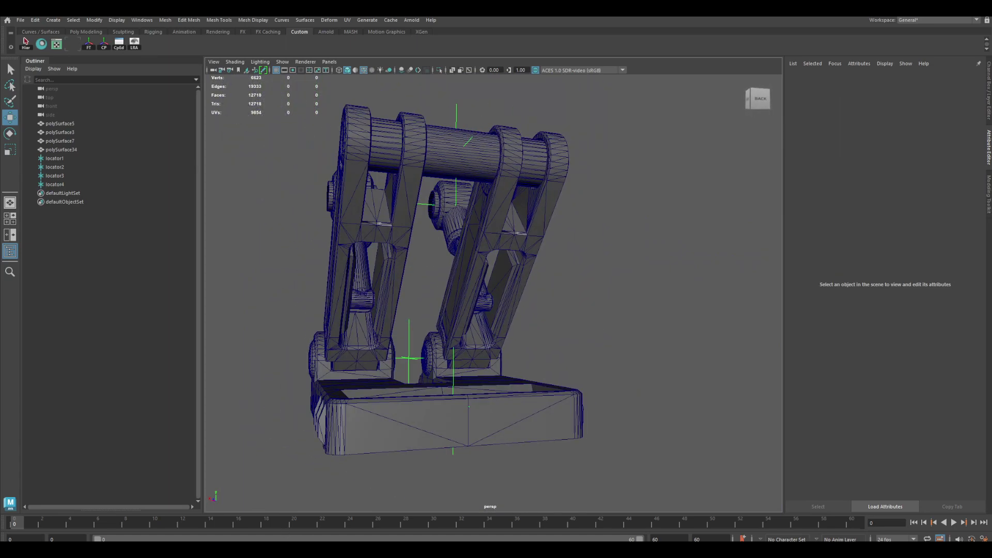
# Switch to Paint to consult the suspPlan.JPG suspension sketch, and minimize it to return to Maya.
pyautogui.hotkey('alt', 'Tab')
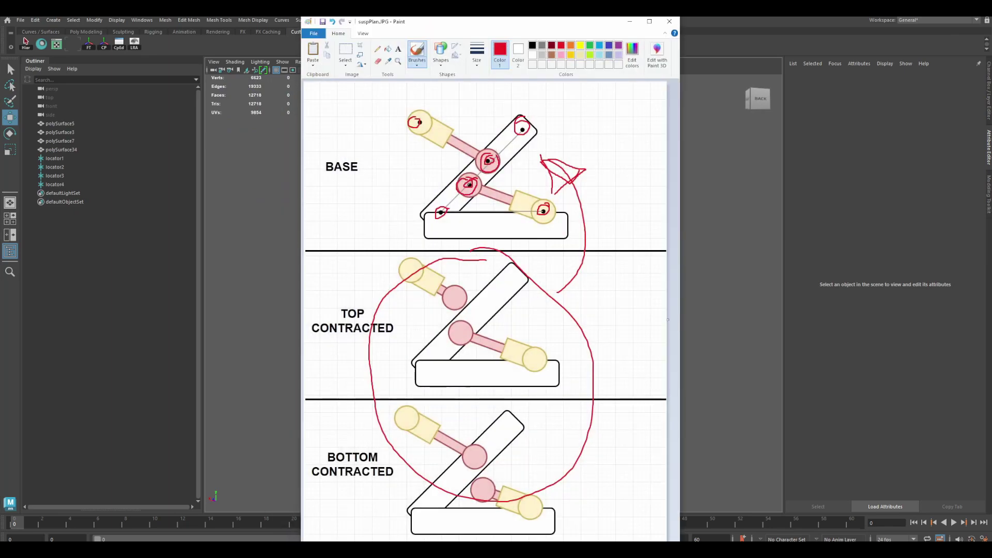
pyautogui.click(630, 23)
pyautogui.scroll(8, 491, 413)
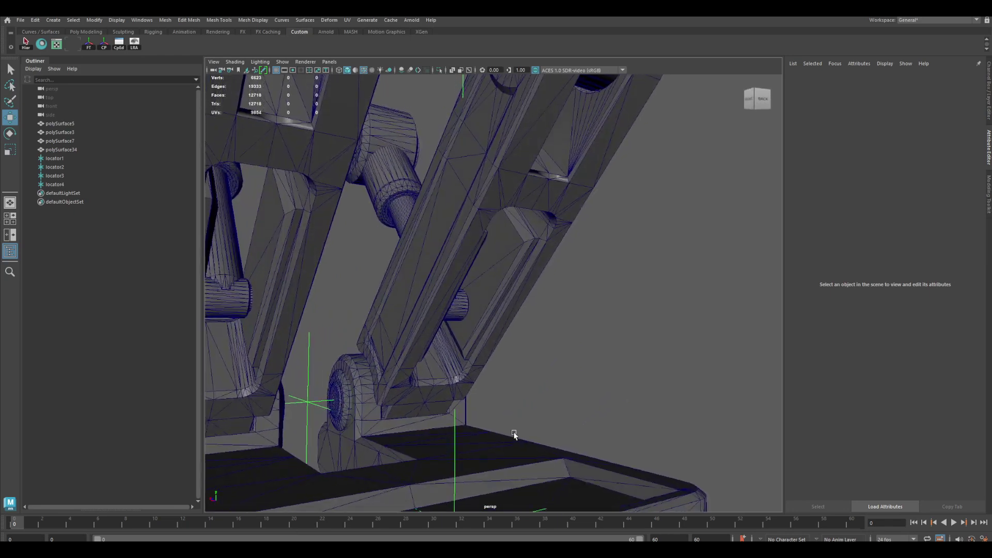
# Snap the shock rods' pivot to a lower pin's center, slide it along X midway between the rods, and show their local rotation axis.
pyautogui.click(501, 374)
pyautogui.keyDown('alt'); pyautogui.moveTo(499, 368); pyautogui.dragTo(294, 309); pyautogui.keyUp('alt')
pyautogui.keyDown('alt'); pyautogui.moveTo(294, 309); pyautogui.dragTo(396, 305, button='middle'); pyautogui.keyUp('alt')
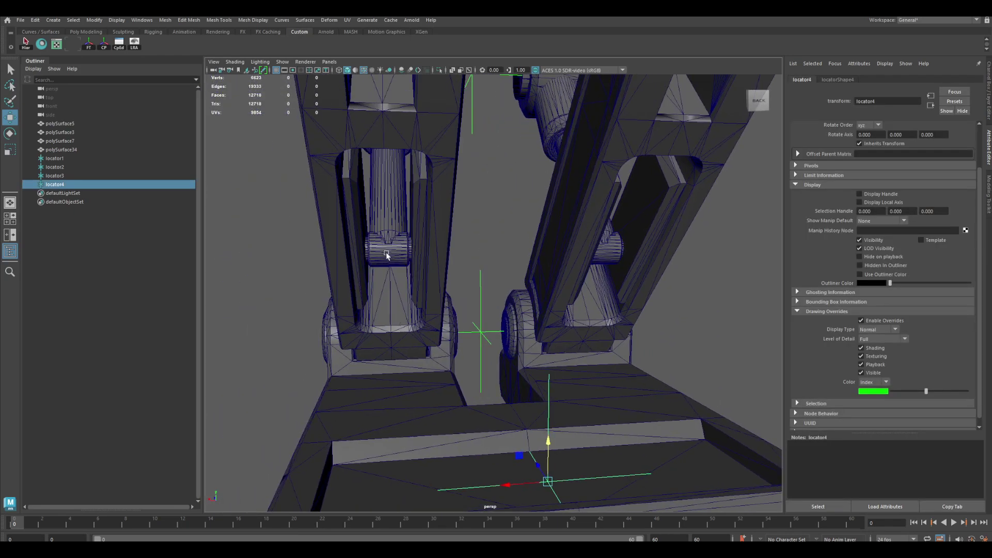
pyautogui.click(388, 251)
pyautogui.rightClick(396, 250)
pyautogui.moveTo(396, 251); pyautogui.dragTo(396, 273, button='right')
pyautogui.doubleClick(390, 253)
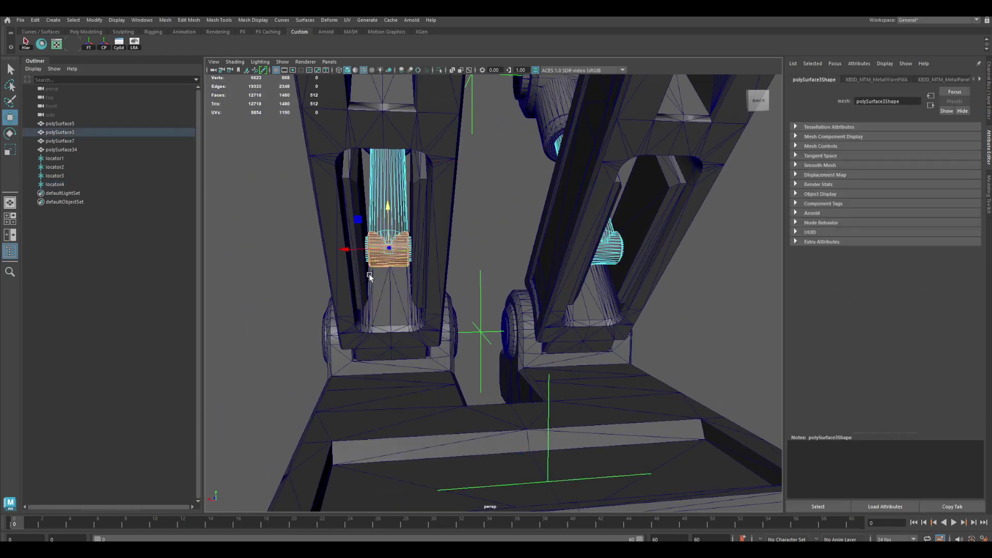
pyautogui.keyDown('alt'); pyautogui.moveTo(369, 274); pyautogui.dragTo(423, 208); pyautogui.keyUp('alt')
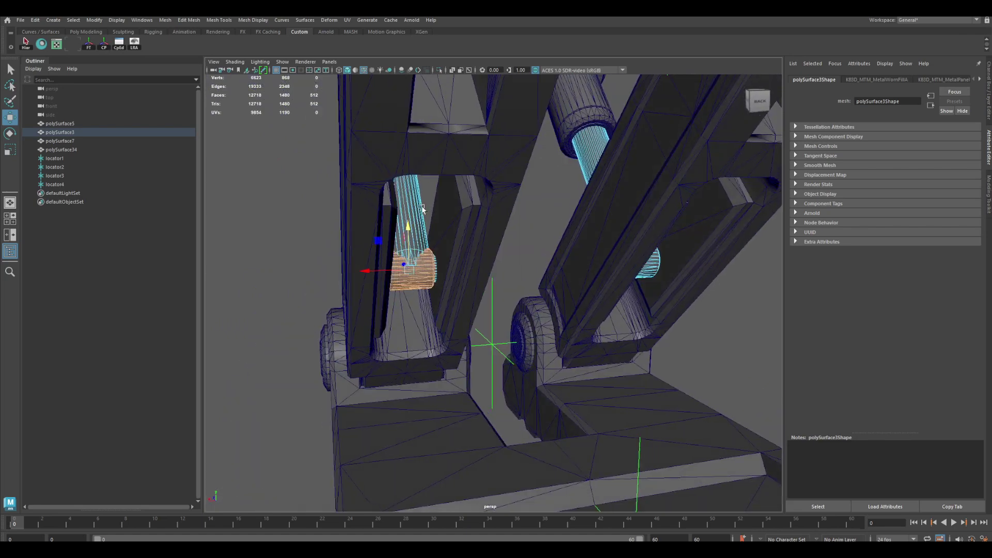
pyautogui.moveTo(423, 268); pyautogui.dragTo(427, 265, button='right')
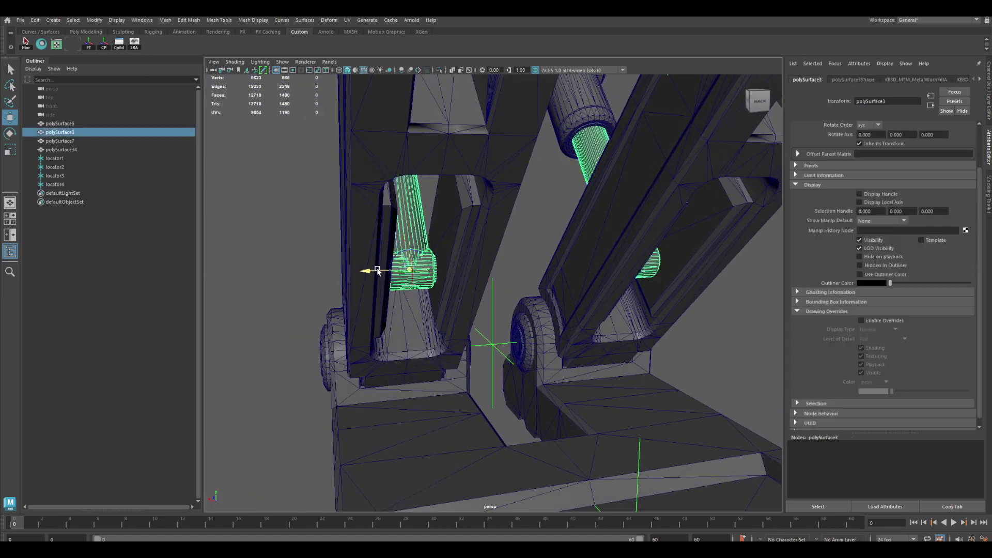
pyautogui.keyDown('alt'); pyautogui.moveTo(472, 250); pyautogui.dragTo(410, 215, button='middle'); pyautogui.keyUp('alt')
pyautogui.keyDown('alt'); pyautogui.moveTo(409, 215); pyautogui.dragTo(432, 212); pyautogui.keyUp('alt')
pyautogui.press('q')
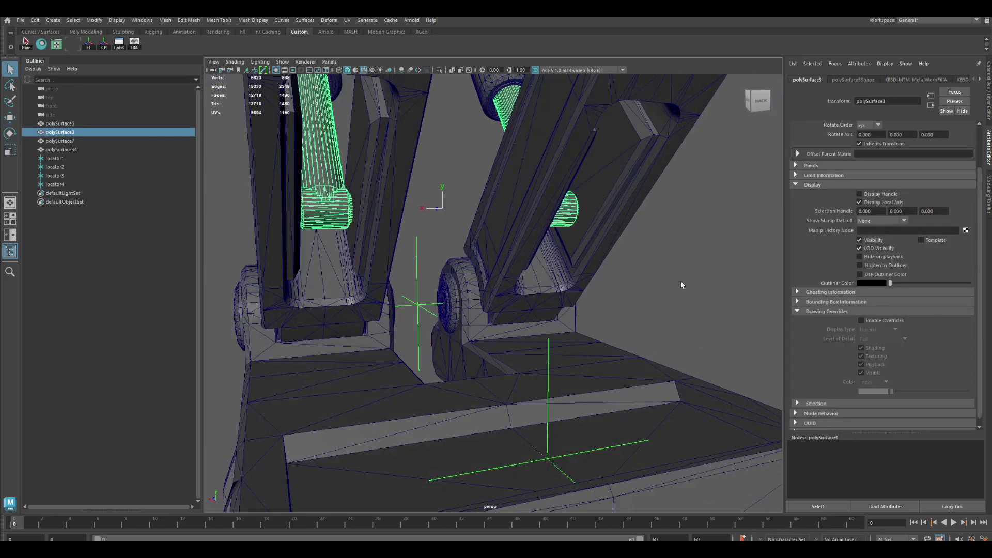
# Duplicate the locator in the foot base, snap the copy to the shock rods' pivot, and hide the rods' local rotation axis.
pyautogui.click(681, 282)
pyautogui.click(549, 399)
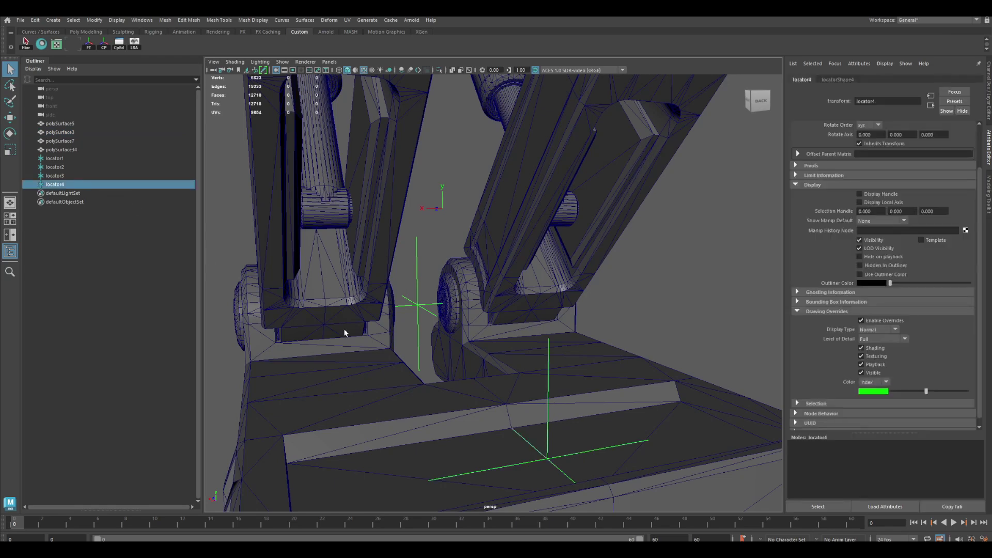
pyautogui.hotkey('ctrl', 'd')
pyautogui.keyDown('alt'); pyautogui.moveTo(468, 359); pyautogui.dragTo(504, 361); pyautogui.keyUp('alt')
pyautogui.press('w')
pyautogui.moveTo(588, 458); pyautogui.dragTo(598, 366)
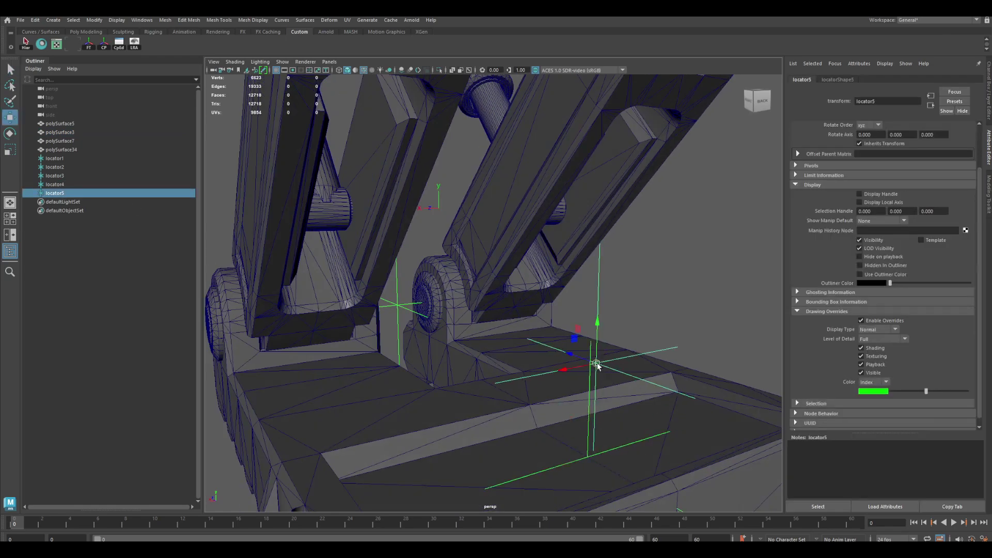
pyautogui.keyDown('alt'); pyautogui.moveTo(458, 216); pyautogui.dragTo(455, 221); pyautogui.keyUp('alt')
pyautogui.click(345, 216)
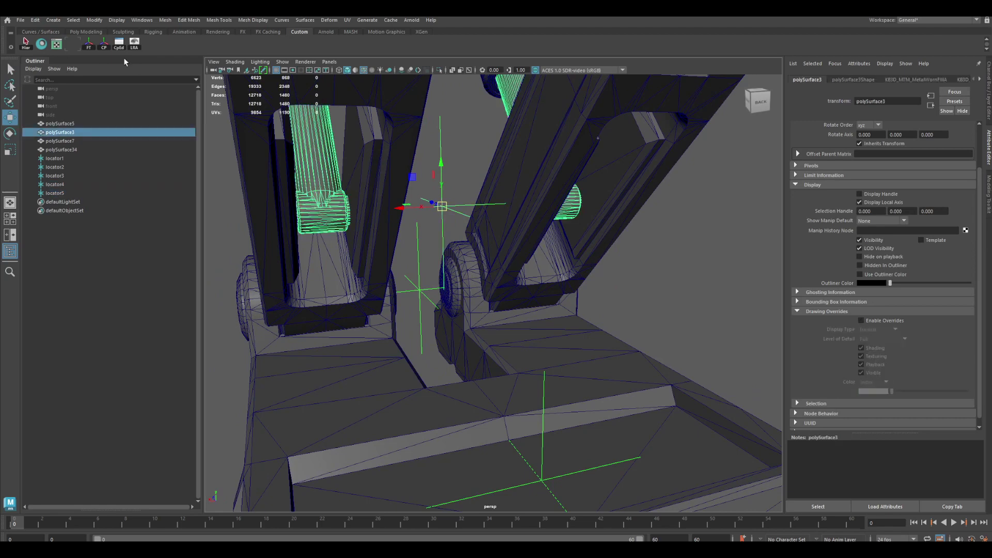
pyautogui.click(136, 49)
# Align the rod pin locator along X midway between the two lower rod pins.
pyautogui.keyDown('alt'); pyautogui.moveTo(531, 176); pyautogui.dragTo(412, 232); pyautogui.keyUp('alt')
pyautogui.click(452, 271)
pyautogui.press('v')
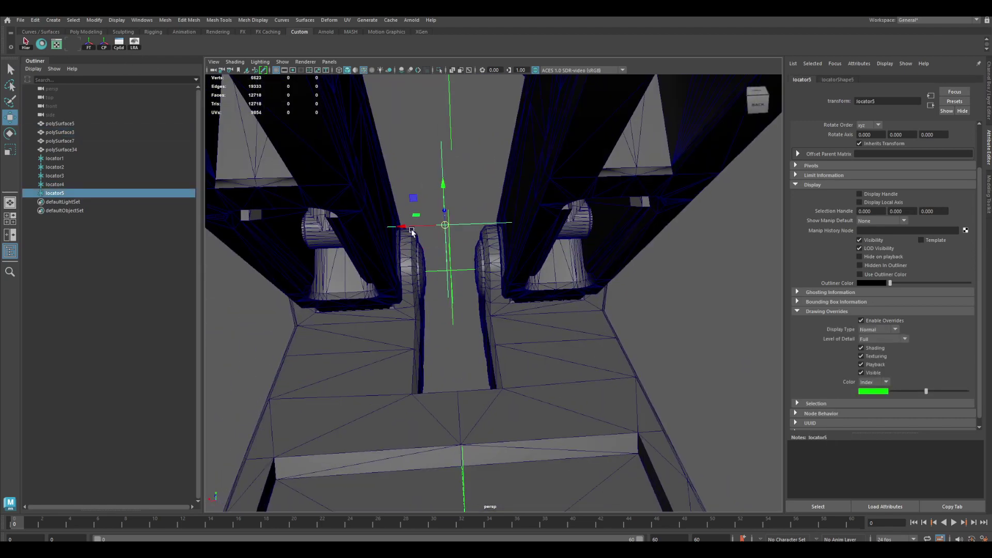
pyautogui.keyDown('alt'); pyautogui.moveTo(473, 415); pyautogui.dragTo(481, 317); pyautogui.keyUp('alt')
pyautogui.moveTo(480, 317); pyautogui.dragTo(461, 274, button='middle')
pyautogui.keyDown('alt'); pyautogui.moveTo(461, 275); pyautogui.dragTo(542, 315); pyautogui.keyUp('alt')
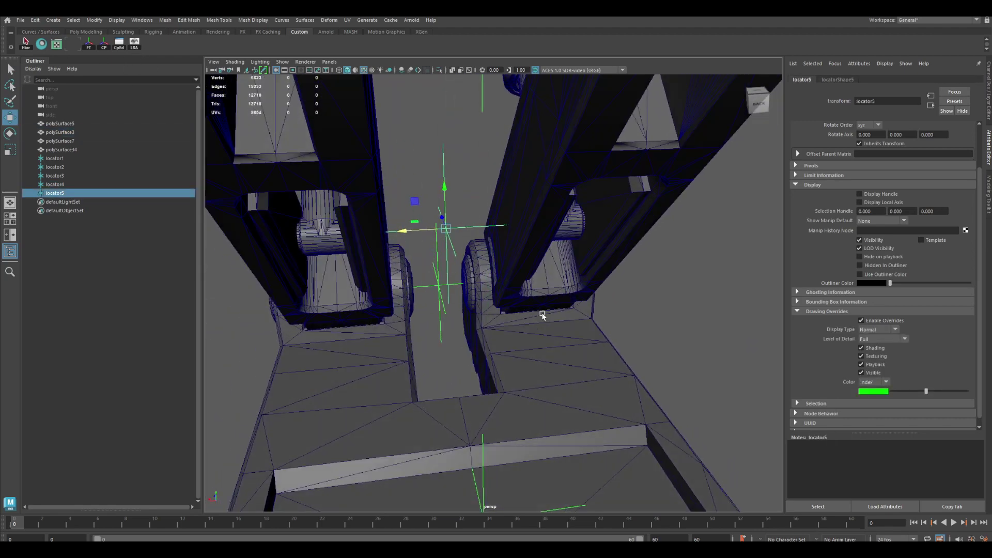
pyautogui.keyDown('alt'); pyautogui.moveTo(542, 315); pyautogui.dragTo(498, 308, button='right'); pyautogui.keyUp('alt')
pyautogui.keyDown('alt'); pyautogui.moveTo(498, 308); pyautogui.dragTo(495, 260); pyautogui.keyUp('alt')
# Duplicate the rod pin locator and place the copy slightly farther up inside the arm, working in the wireframe side view.
pyautogui.press('space')
pyautogui.press('f')
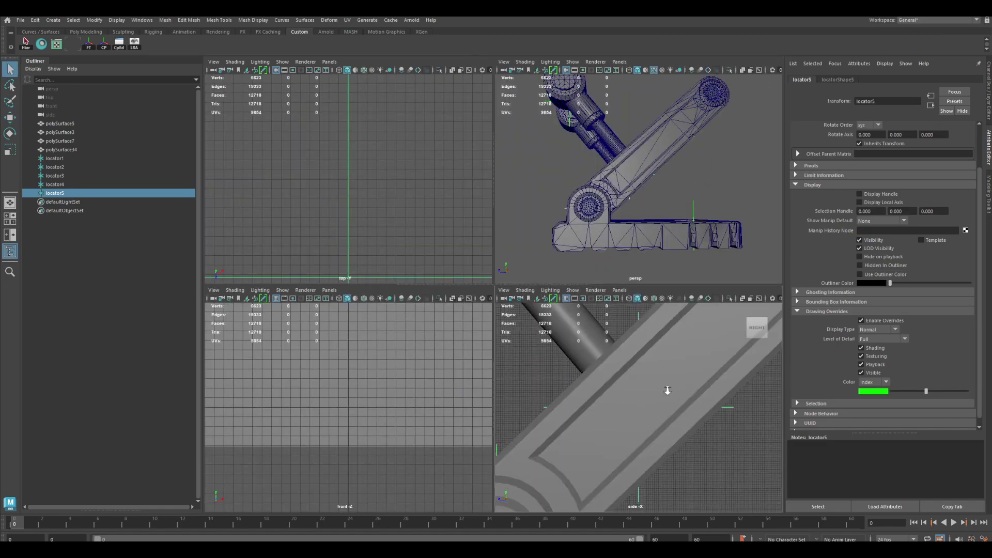
pyautogui.scroll(-4, 667, 392)
pyautogui.press('4')
pyautogui.keyDown('alt'); pyautogui.moveTo(668, 394); pyautogui.dragTo(629, 425, button='middle'); pyautogui.keyUp('alt')
pyautogui.hotkey('ctrl', 'd')
pyautogui.press('w')
pyautogui.moveTo(600, 434); pyautogui.dragTo(643, 390)
pyautogui.keyDown('alt'); pyautogui.moveTo(665, 395); pyautogui.dragTo(640, 380, button='middle'); pyautogui.keyUp('alt')
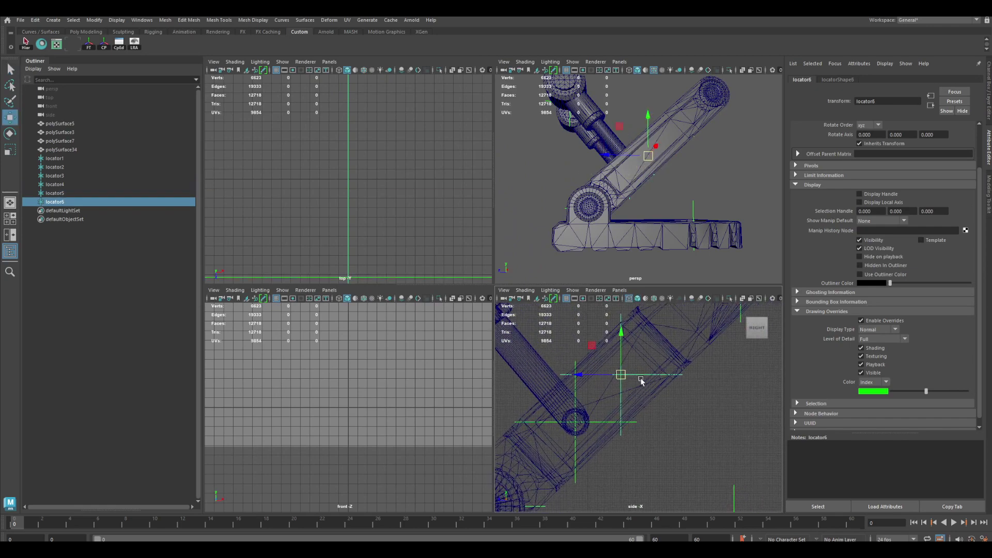
# Examine the placement of all locators around the landing gear in the perspective and side views.
pyautogui.keyDown('alt'); pyautogui.moveTo(641, 158); pyautogui.dragTo(677, 251); pyautogui.keyUp('alt')
pyautogui.scroll(5, 686, 211)
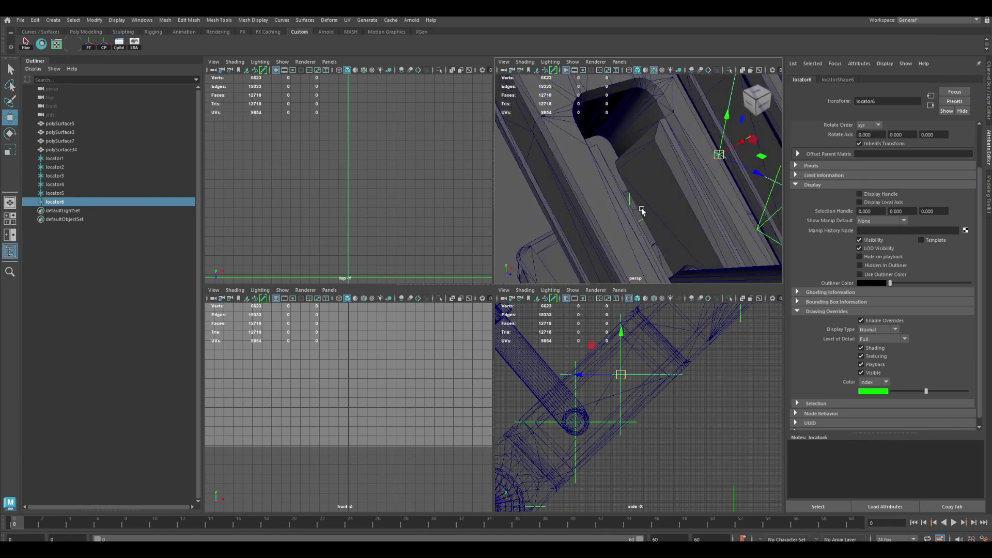
pyautogui.keyDown('alt'); pyautogui.moveTo(642, 211); pyautogui.dragTo(566, 187, button='right'); pyautogui.keyUp('alt')
pyautogui.keyDown('alt'); pyautogui.moveTo(566, 187); pyautogui.dragTo(656, 228); pyautogui.keyUp('alt')
pyautogui.keyDown('alt'); pyautogui.moveTo(656, 227); pyautogui.dragTo(686, 207, button='middle'); pyautogui.keyUp('alt')
pyautogui.keyDown('alt'); pyautogui.moveTo(674, 403); pyautogui.dragTo(653, 380, button='right'); pyautogui.keyUp('alt')
pyautogui.keyDown('alt'); pyautogui.moveTo(663, 378); pyautogui.dragTo(666, 363, button='middle'); pyautogui.keyUp('alt')
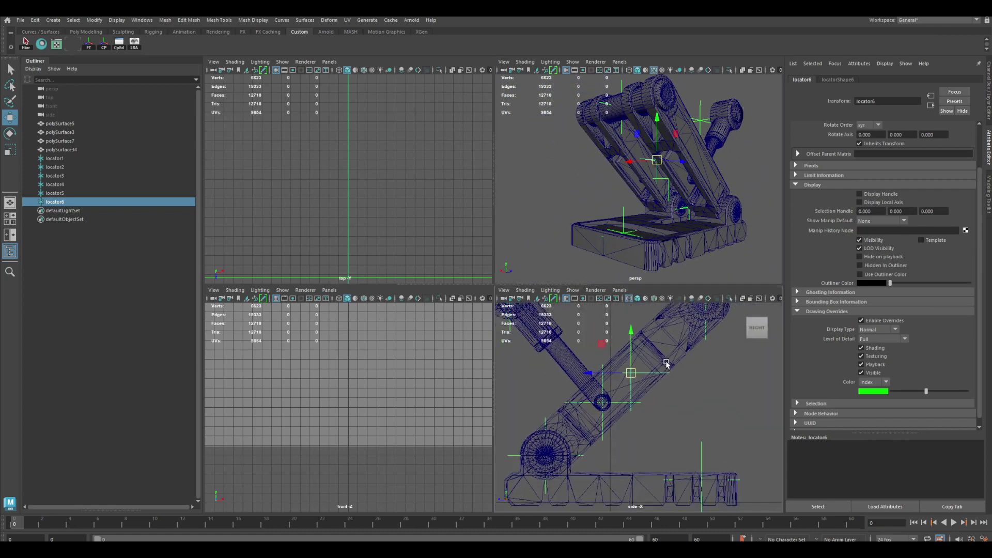
pyautogui.keyDown('alt'); pyautogui.moveTo(667, 363); pyautogui.dragTo(650, 368, button='right'); pyautogui.keyUp('alt')
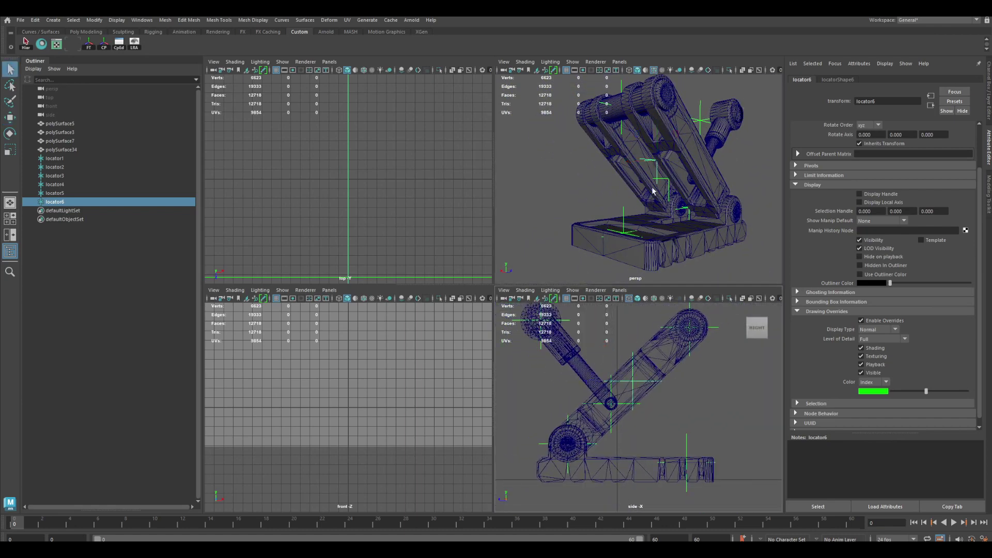
pyautogui.keyDown('alt'); pyautogui.moveTo(652, 192); pyautogui.dragTo(686, 197); pyautogui.keyUp('alt')
pyautogui.keyDown('alt'); pyautogui.moveTo(646, 202); pyautogui.dragTo(586, 212); pyautogui.keyUp('alt')
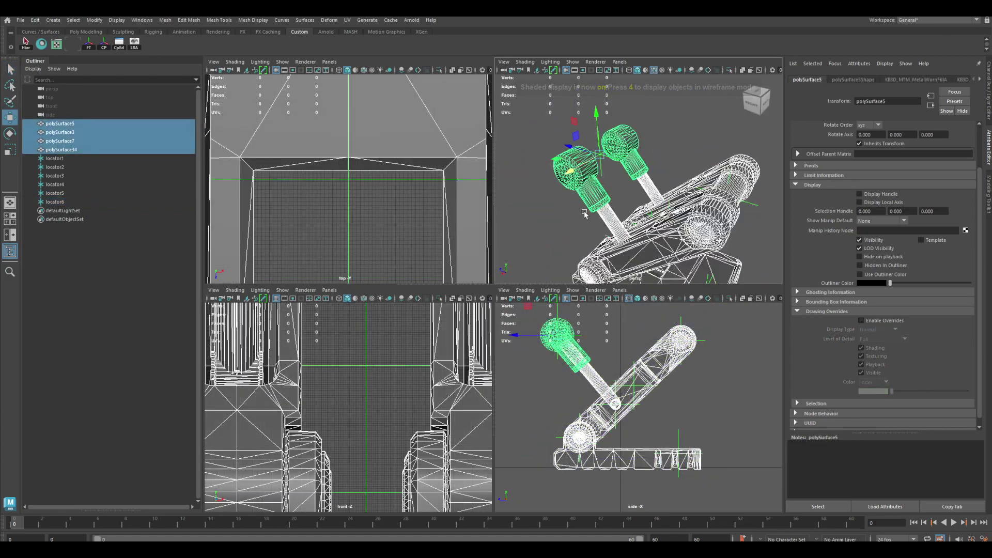
pyautogui.keyDown('alt'); pyautogui.moveTo(587, 212); pyautogui.dragTo(667, 191, button='right'); pyautogui.keyUp('alt')
pyautogui.keyDown('alt'); pyautogui.moveTo(666, 191); pyautogui.dragTo(652, 189); pyautogui.keyUp('alt')
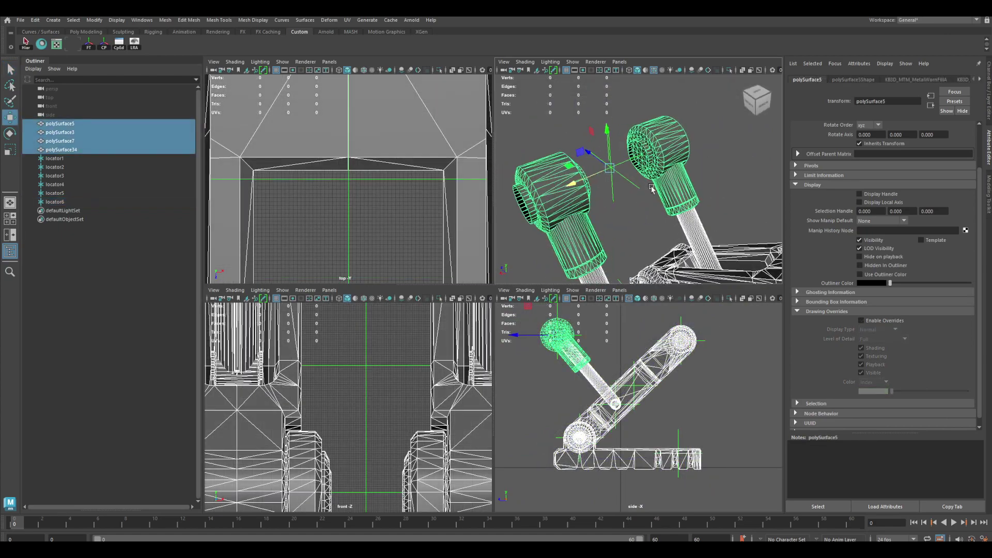
# Snap the pivot of the upper shock cylinders to the locator between them.
pyautogui.press('space')
pyautogui.keyDown('alt'); pyautogui.moveTo(531, 213); pyautogui.dragTo(523, 223); pyautogui.keyUp('alt')
pyautogui.keyDown('alt'); pyautogui.moveTo(522, 222); pyautogui.dragTo(567, 197, button='middle'); pyautogui.keyUp('alt')
pyautogui.click(566, 206)
pyautogui.keyDown('alt'); pyautogui.moveTo(565, 209); pyautogui.dragTo(523, 260); pyautogui.keyUp('alt')
pyautogui.keyDown('alt'); pyautogui.moveTo(524, 261); pyautogui.dragTo(619, 292, button='right'); pyautogui.keyUp('alt')
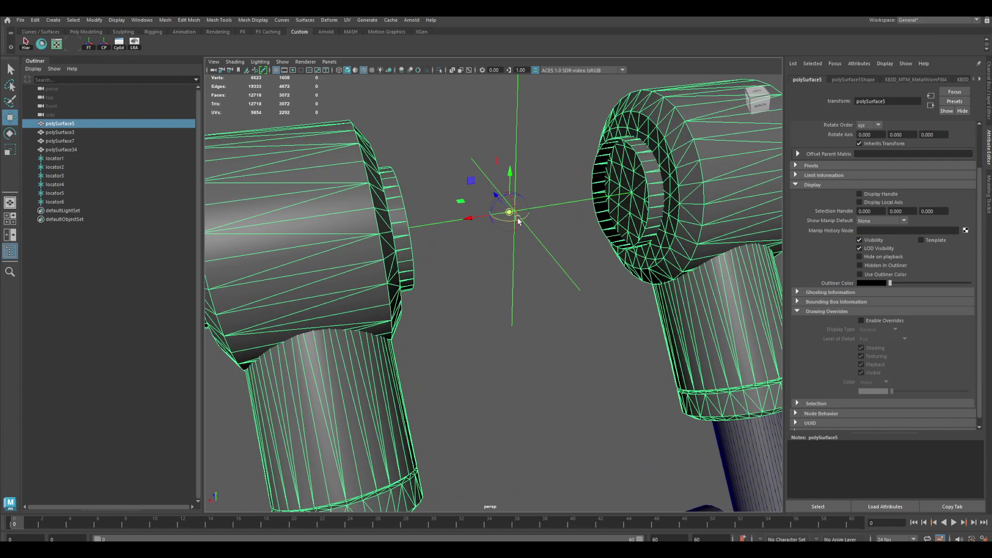
pyautogui.keyDown('alt'); pyautogui.moveTo(517, 216); pyautogui.dragTo(491, 259, button='right'); pyautogui.keyUp('alt')
pyautogui.keyDown('alt'); pyautogui.moveTo(492, 259); pyautogui.dragTo(498, 230, button='middle'); pyautogui.keyUp('alt')
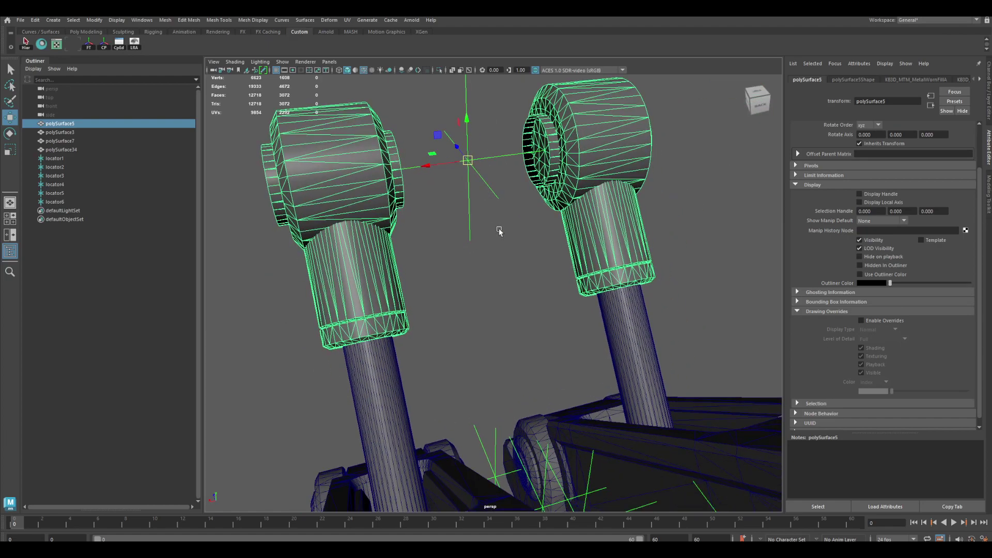
# Snap the shock rods' pivot to the rod pin locator and the foot's pivot to the foot hinge locator.
pyautogui.keyDown('alt'); pyautogui.moveTo(498, 230); pyautogui.dragTo(574, 239); pyautogui.keyUp('alt')
pyautogui.click(577, 280)
pyautogui.keyDown('alt'); pyautogui.moveTo(578, 280); pyautogui.dragTo(467, 309); pyautogui.keyUp('alt')
pyautogui.click(641, 417)
pyautogui.keyDown('alt'); pyautogui.moveTo(640, 417); pyautogui.dragTo(468, 366); pyautogui.keyUp('alt')
pyautogui.keyDown('alt'); pyautogui.moveTo(414, 326); pyautogui.dragTo(460, 232); pyautogui.keyUp('alt')
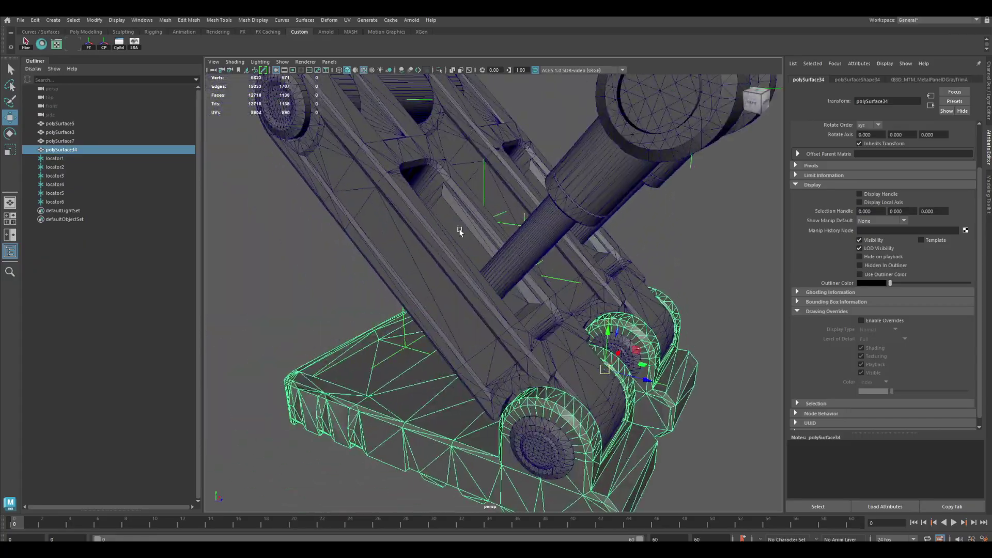
# Snap the arm mesh's pivot to the locator at the arm's upper end.
pyautogui.click(459, 231)
pyautogui.keyDown('alt'); pyautogui.moveTo(460, 231); pyautogui.dragTo(399, 250, button='right'); pyautogui.keyUp('alt')
pyautogui.keyDown('alt'); pyautogui.moveTo(399, 250); pyautogui.dragTo(525, 332); pyautogui.keyUp('alt')
pyautogui.keyDown('alt'); pyautogui.moveTo(524, 332); pyautogui.dragTo(624, 345, button='right'); pyautogui.keyUp('alt')
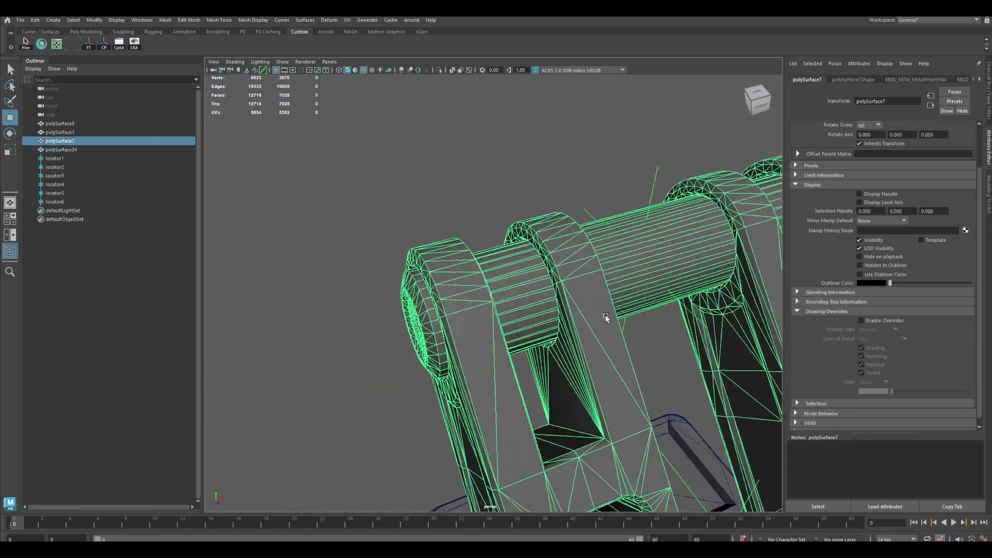
pyautogui.press('4')
pyautogui.keyDown('alt'); pyautogui.moveTo(606, 318); pyautogui.dragTo(649, 288); pyautogui.keyUp('alt')
pyautogui.keyDown('alt'); pyautogui.moveTo(648, 288); pyautogui.dragTo(613, 357, button='right'); pyautogui.keyUp('alt')
pyautogui.moveTo(613, 356)
pyautogui.keyDown('alt'); pyautogui.mouseDown()
pyautogui.moveTo(483, 278)
pyautogui.moveTo(504, 269)
pyautogui.mouseUp(); pyautogui.keyUp('alt')
pyautogui.press('d')
pyautogui.keyDown('alt'); pyautogui.moveTo(503, 269); pyautogui.dragTo(401, 325, button='right'); pyautogui.keyUp('alt')
pyautogui.keyDown('alt'); pyautogui.moveTo(401, 326); pyautogui.dragTo(544, 345); pyautogui.keyUp('alt')
pyautogui.press('5')
pyautogui.keyDown('alt'); pyautogui.moveTo(545, 346); pyautogui.dragTo(549, 225, button='middle'); pyautogui.keyUp('alt')
pyautogui.keyDown('alt'); pyautogui.moveTo(549, 225); pyautogui.dragTo(586, 265); pyautogui.keyUp('alt')
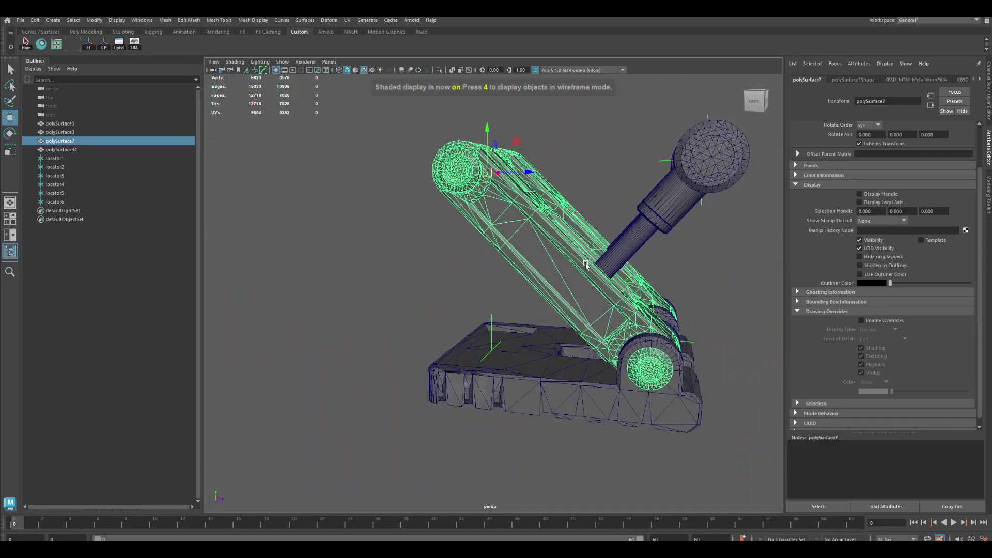
# Test-rotate the arm and the foot about their pivots, undoing each rotation.
pyautogui.keyDown('alt'); pyautogui.moveTo(586, 265); pyautogui.dragTo(540, 301, button='middle'); pyautogui.keyUp('alt')
pyautogui.press('e')
pyautogui.moveTo(482, 190); pyautogui.dragTo(488, 163)
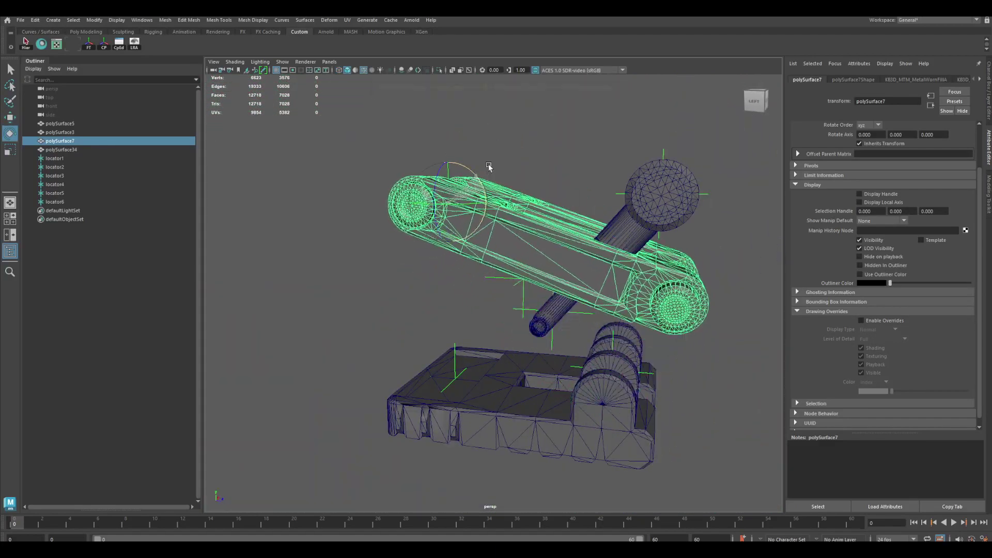
pyautogui.hotkey('ctrl', 'z')
pyautogui.click(557, 397)
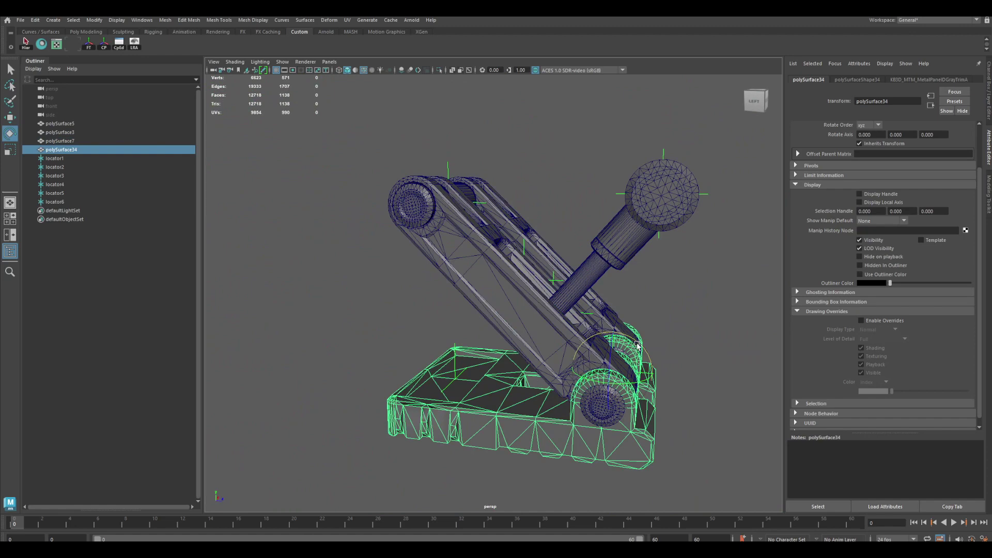
pyautogui.moveTo(637, 345); pyautogui.dragTo(614, 324)
pyautogui.hotkey('ctrl', 'z')
# Test-rotate the shock cylinders and the shock rods about their pivots, undoing each rotation.
pyautogui.click(641, 232)
pyautogui.moveTo(695, 168); pyautogui.dragTo(724, 203)
pyautogui.hotkey('ctrl', 'z')
pyautogui.click(587, 269)
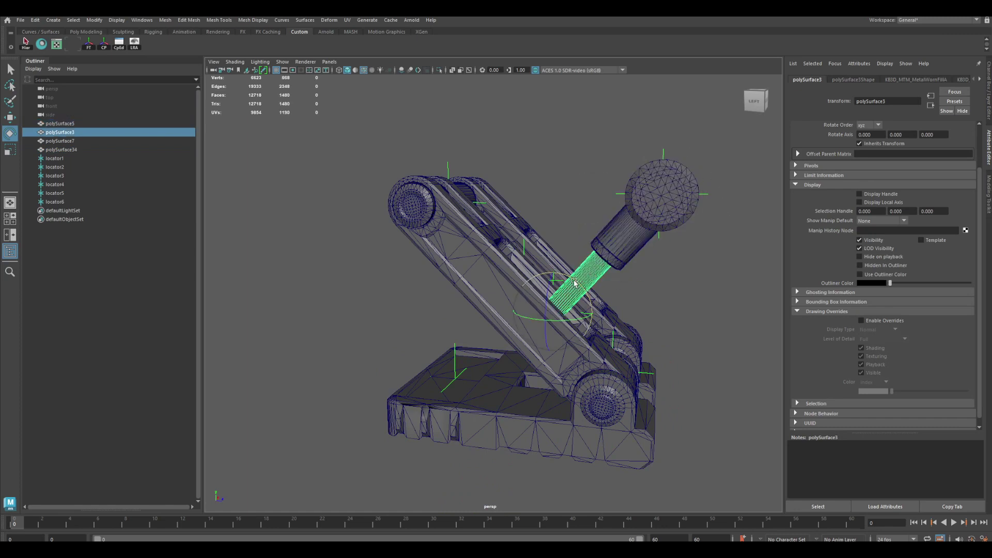
pyautogui.moveTo(574, 281); pyautogui.dragTo(614, 287)
pyautogui.hotkey('ctrl', 'z')
pyautogui.press('q')
pyautogui.keyDown('alt'); pyautogui.moveTo(413, 374); pyautogui.dragTo(457, 323, button='middle'); pyautogui.keyUp('alt')
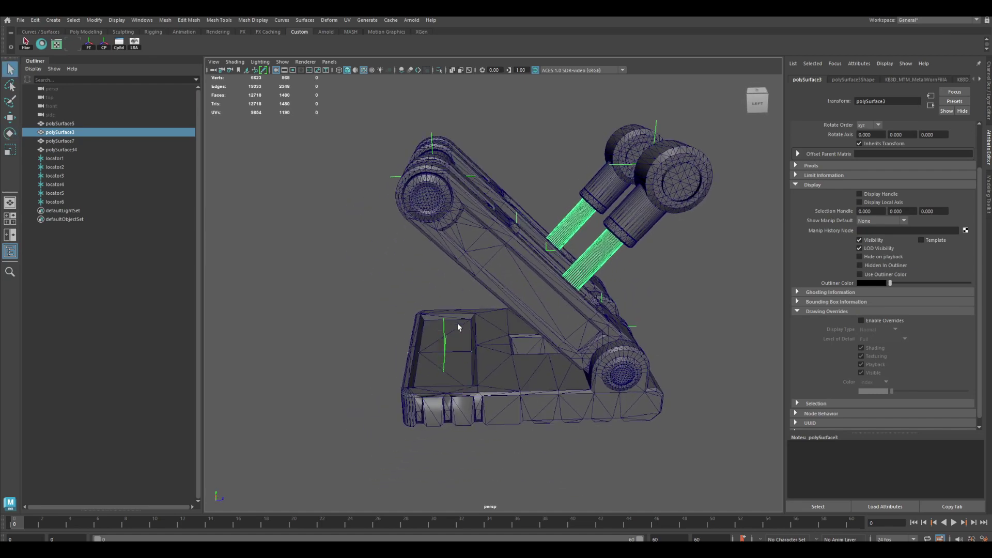
# Examine how the upper shock cylinders line up with their rods by selecting each part in turn.
pyautogui.keyDown('alt'); pyautogui.moveTo(457, 324); pyautogui.dragTo(486, 300); pyautogui.keyUp('alt')
pyautogui.click(658, 215)
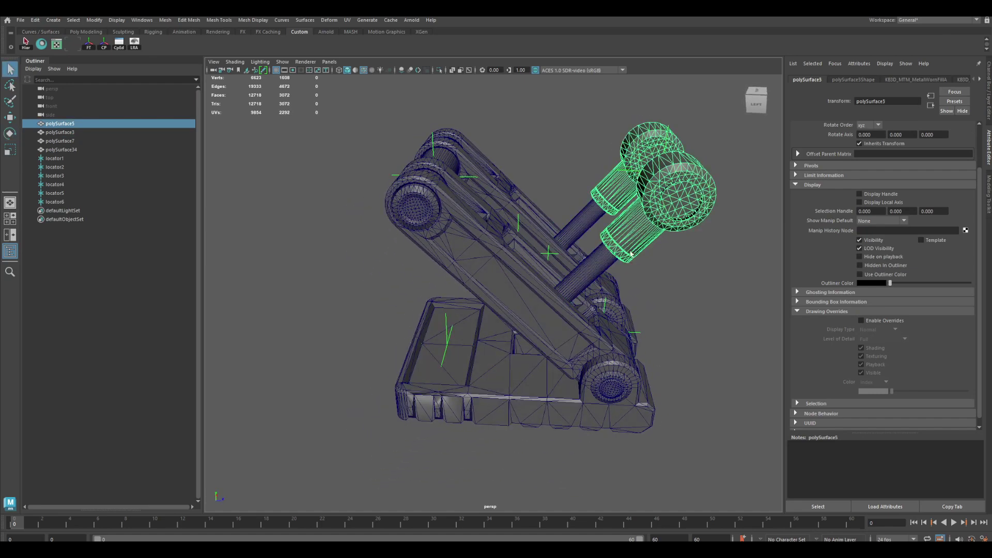
pyautogui.click(600, 261)
pyautogui.click(645, 231)
pyautogui.keyDown('alt'); pyautogui.moveTo(617, 243); pyautogui.dragTo(615, 203); pyautogui.keyUp('alt')
pyautogui.keyDown('alt'); pyautogui.moveTo(615, 203); pyautogui.dragTo(598, 231, button='middle'); pyautogui.keyUp('alt')
pyautogui.keyDown('alt'); pyautogui.moveTo(598, 231); pyautogui.dragTo(586, 241); pyautogui.keyUp('alt')
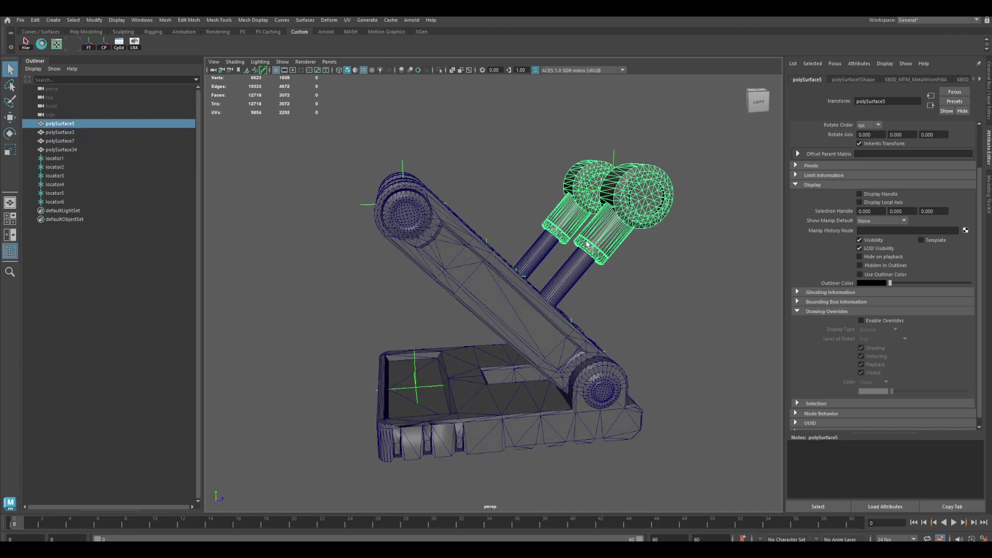
pyautogui.keyDown('alt'); pyautogui.moveTo(582, 229); pyautogui.dragTo(578, 236, button='middle'); pyautogui.keyUp('alt')
pyautogui.keyDown('alt'); pyautogui.moveTo(578, 236); pyautogui.dragTo(593, 244); pyautogui.keyUp('alt')
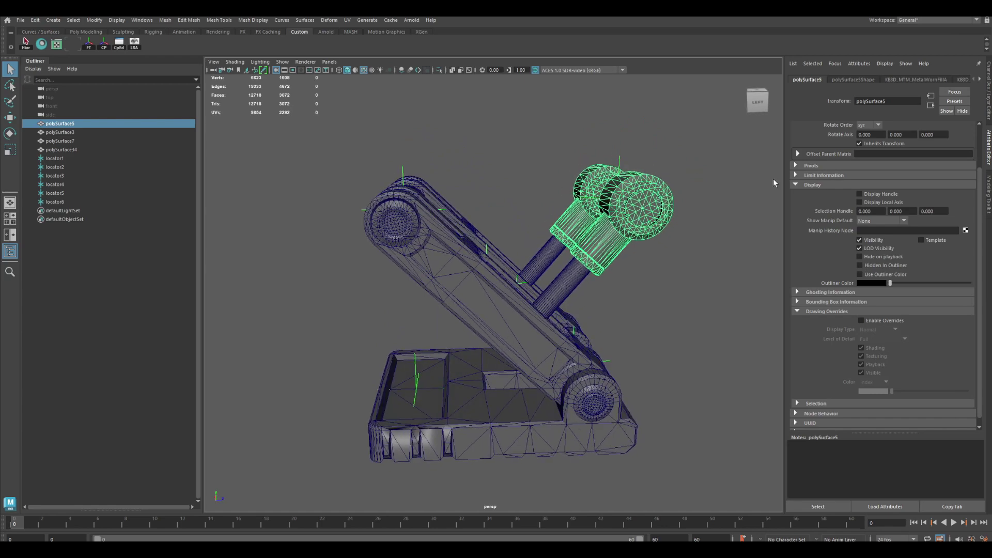
# Show the transform channels and examine how the shock cylinders and rods fit together from several angles.
pyautogui.click(988, 90)
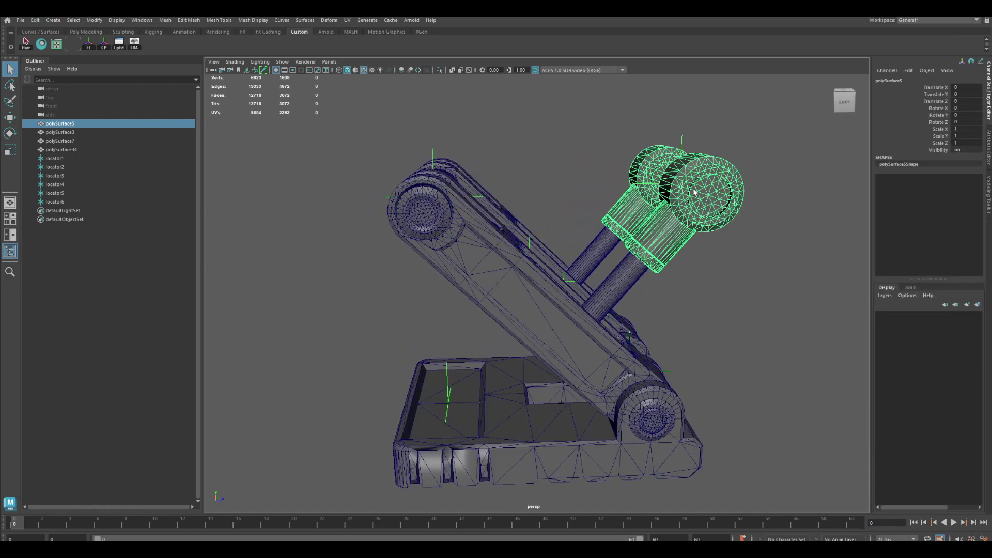
pyautogui.moveTo(664, 206)
pyautogui.keyDown('alt'); pyautogui.mouseDown()
pyautogui.moveTo(669, 230)
pyautogui.moveTo(658, 227)
pyautogui.moveTo(669, 225)
pyautogui.mouseUp(); pyautogui.keyUp('alt')
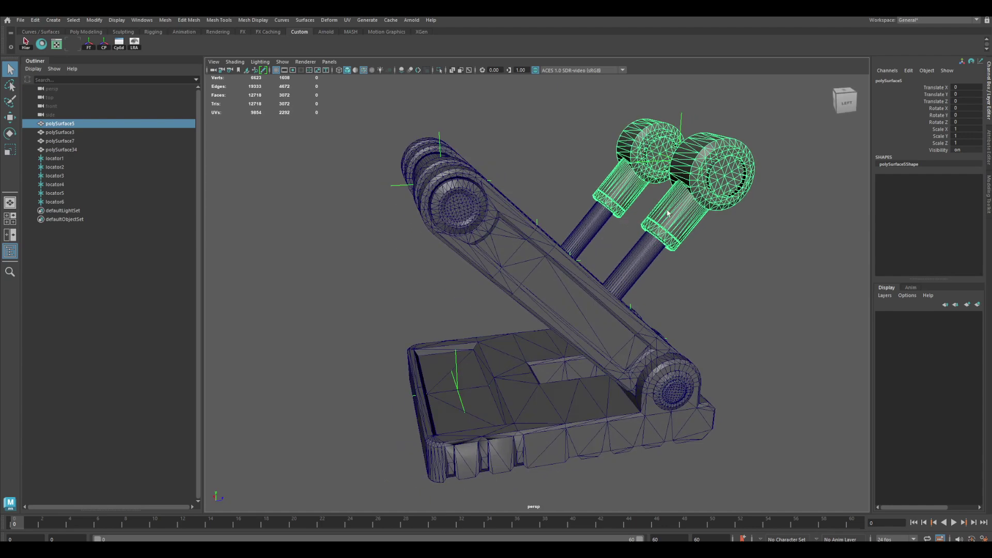
pyautogui.click(644, 259)
pyautogui.click(673, 222)
pyautogui.click(641, 264)
pyautogui.click(657, 222)
pyautogui.keyDown('alt'); pyautogui.moveTo(639, 238); pyautogui.dragTo(606, 230); pyautogui.keyUp('alt')
pyautogui.keyDown('alt'); pyautogui.moveTo(606, 230); pyautogui.dragTo(604, 231, button='middle'); pyautogui.keyUp('alt')
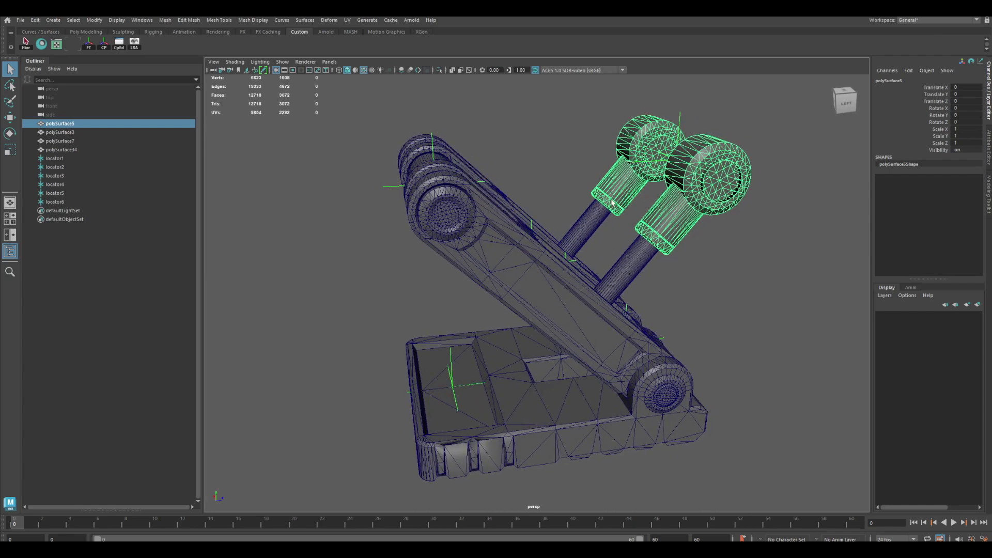
pyautogui.keyDown('alt'); pyautogui.moveTo(612, 203); pyautogui.dragTo(624, 251); pyautogui.keyUp('alt')
pyautogui.keyDown('shift'); pyautogui.click(612, 240); pyautogui.keyUp('shift')
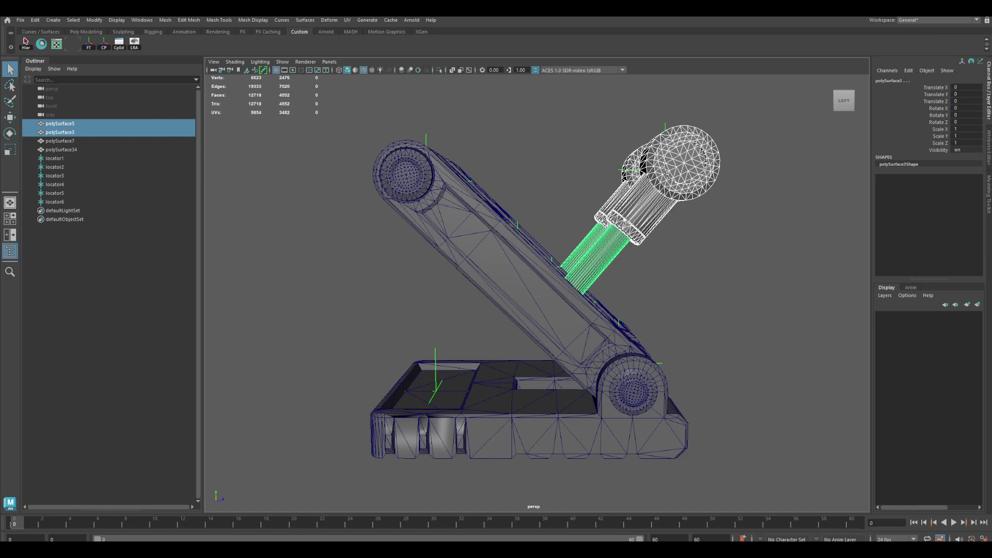
pyautogui.keyDown('alt'); pyautogui.moveTo(598, 217); pyautogui.dragTo(606, 228); pyautogui.keyUp('alt')
pyautogui.keyDown('shift'); pyautogui.click(599, 235); pyautogui.keyUp('shift')
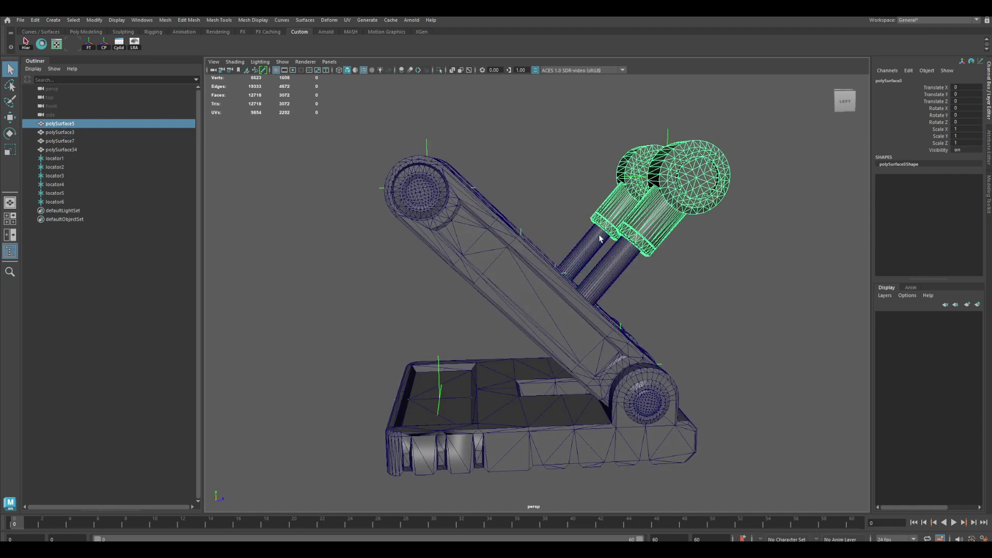
pyautogui.keyDown('alt'); pyautogui.moveTo(433, 373); pyautogui.dragTo(430, 366); pyautogui.keyUp('alt')
pyautogui.keyDown('alt'); pyautogui.moveTo(431, 268); pyautogui.dragTo(446, 323); pyautogui.keyUp('alt')
pyautogui.keyDown('alt'); pyautogui.moveTo(659, 227); pyautogui.dragTo(634, 240); pyautogui.keyUp('alt')
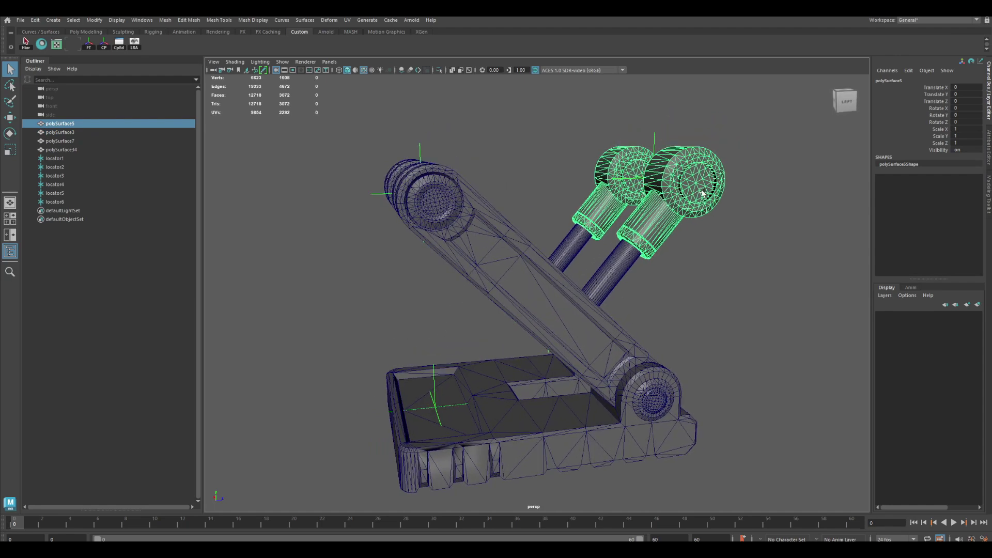
# In the side view, move the shock cylinders so their pivot sits on the world origin in Y and Z.
pyautogui.press('space')
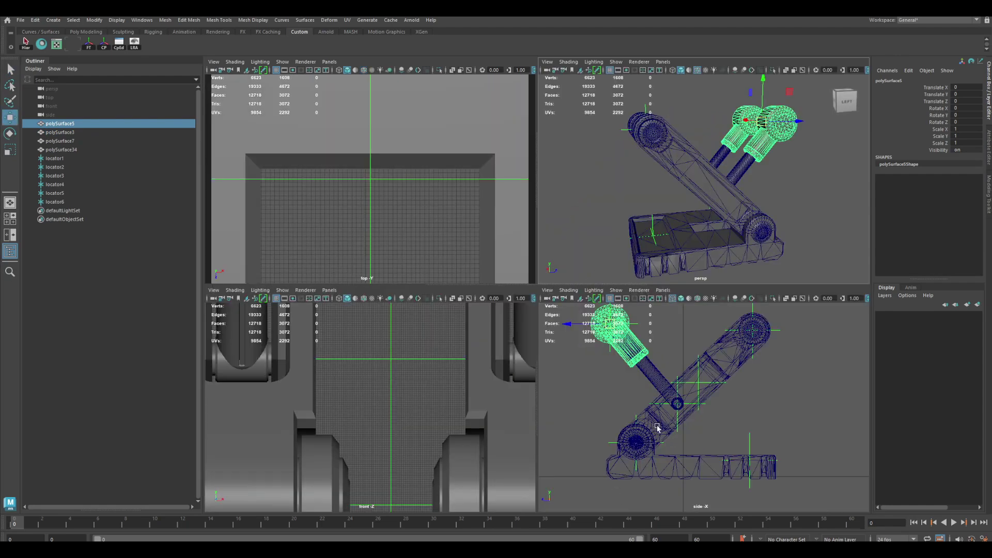
pyautogui.press('space')
pyautogui.keyDown('alt'); pyautogui.moveTo(641, 421); pyautogui.dragTo(698, 337, button='middle'); pyautogui.keyUp('alt')
pyautogui.scroll(4, 608, 336)
pyautogui.moveTo(617, 316); pyautogui.dragTo(558, 328, button='middle')
pyautogui.moveTo(553, 335); pyautogui.dragTo(573, 336)
pyautogui.keyDown('alt'); pyautogui.moveTo(572, 336); pyautogui.dragTo(715, 383, button='right'); pyautogui.keyUp('alt')
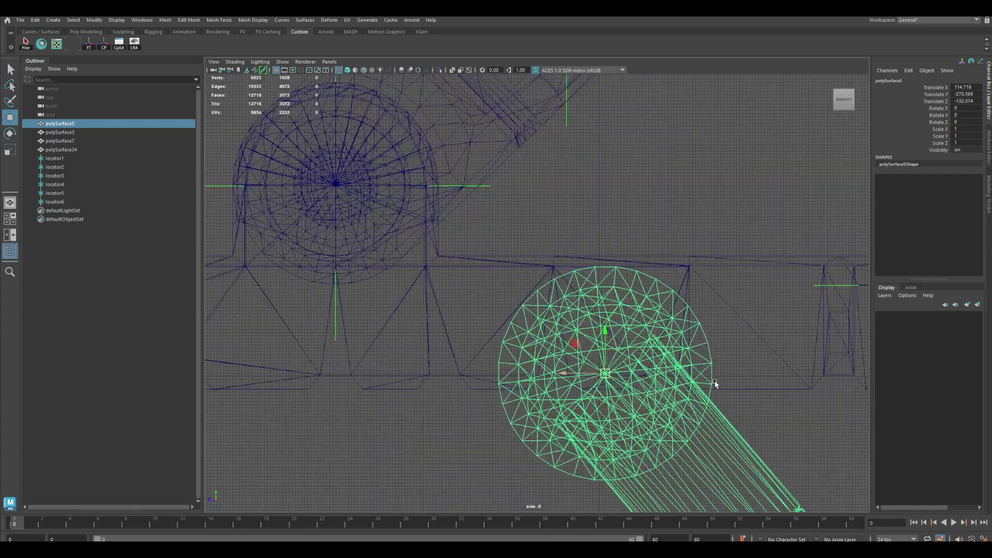
pyautogui.keyDown('alt'); pyautogui.moveTo(685, 413); pyautogui.dragTo(599, 290, button='middle'); pyautogui.keyUp('alt')
pyautogui.keyDown('alt'); pyautogui.moveTo(600, 290); pyautogui.dragTo(652, 300, button='right'); pyautogui.keyUp('alt')
pyautogui.moveTo(608, 298); pyautogui.dragTo(578, 306)
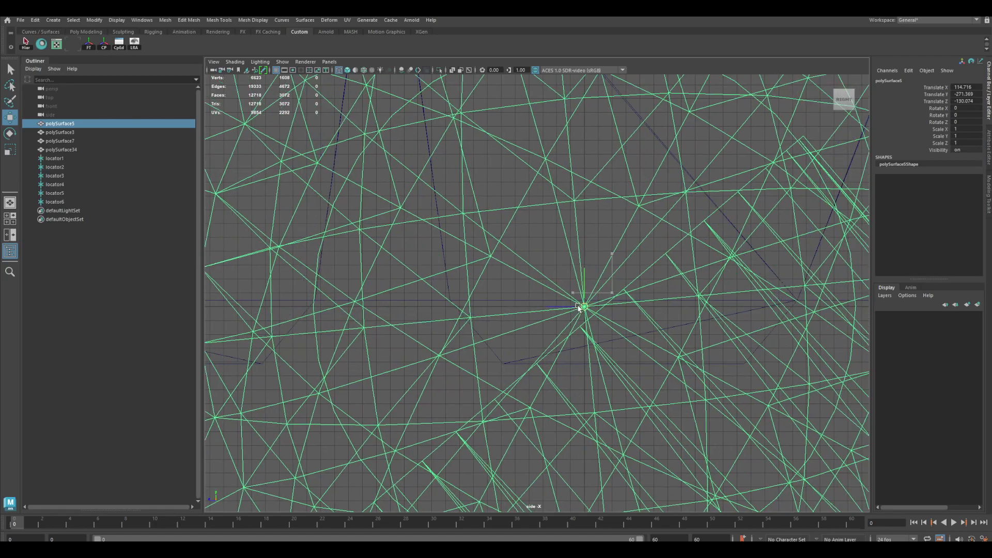
# Rotate the shock cylinders around X until they stand upright with their rim level in the side view.
pyautogui.keyDown('alt'); pyautogui.moveTo(674, 277); pyautogui.dragTo(214, 217, button='right'); pyautogui.keyUp('alt')
pyautogui.keyDown('alt'); pyautogui.moveTo(635, 304); pyautogui.dragTo(535, 287, button='right'); pyautogui.keyUp('alt')
pyautogui.press('e')
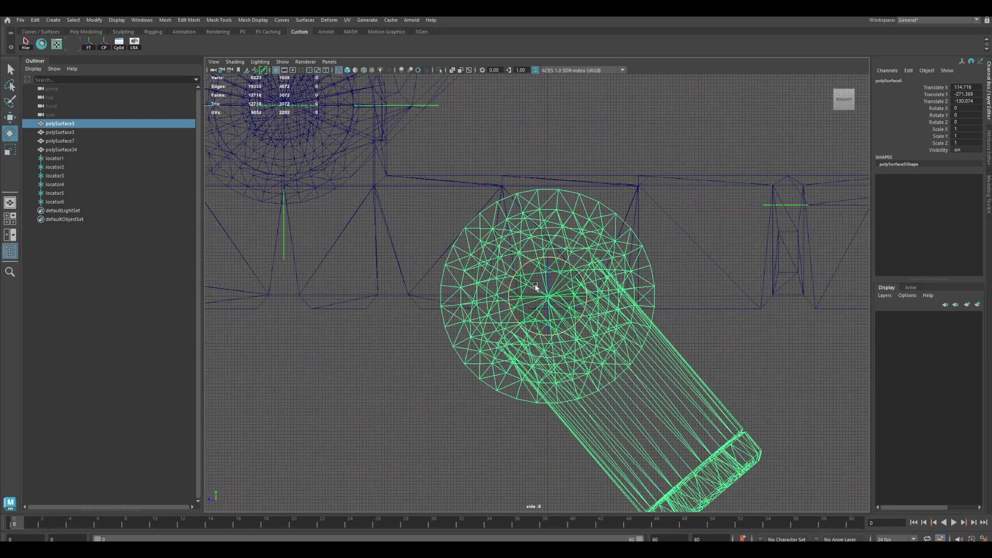
pyautogui.moveTo(583, 284); pyautogui.dragTo(368, 217)
pyautogui.keyDown('alt'); pyautogui.moveTo(584, 191); pyautogui.dragTo(540, 407, button='middle'); pyautogui.keyUp('alt')
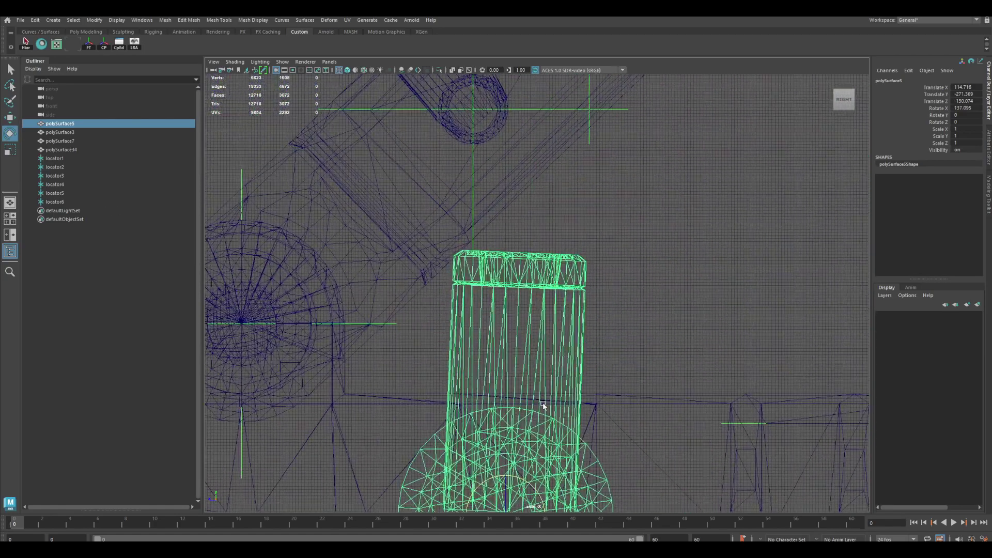
pyautogui.keyDown('alt'); pyautogui.moveTo(540, 406); pyautogui.dragTo(682, 323, button='right'); pyautogui.keyUp('alt')
pyautogui.keyDown('alt'); pyautogui.moveTo(522, 287); pyautogui.dragTo(701, 356, button='middle'); pyautogui.keyUp('alt')
pyautogui.keyDown('ctrl'); pyautogui.moveTo(952, 116); pyautogui.dragTo(964, 125); pyautogui.keyUp('ctrl')
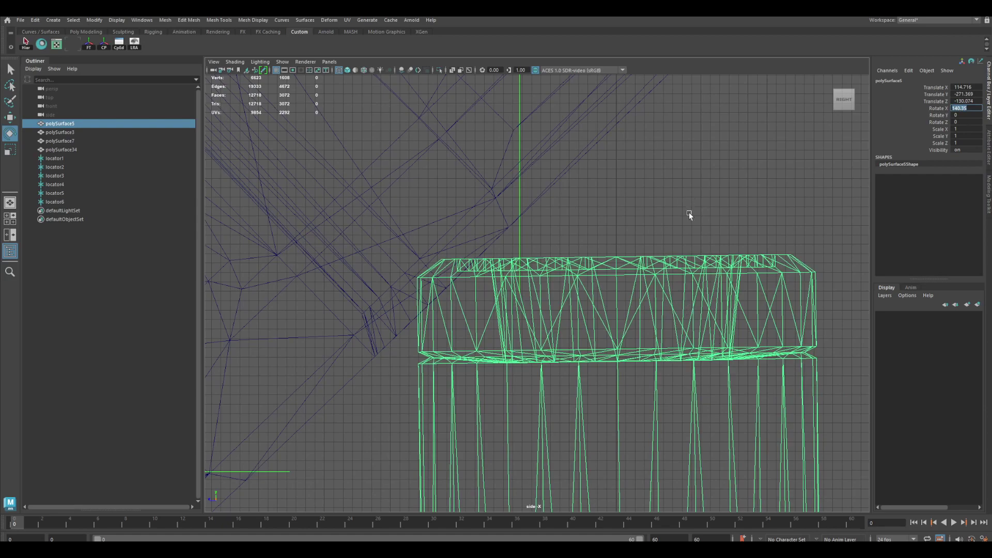
# Freeze the shock cylinders' transformations and check their translate, rotate and scale channels.
pyautogui.scroll(-9, 498, 299)
pyautogui.keyDown('alt'); pyautogui.moveTo(562, 320); pyautogui.dragTo(553, 272, button='middle'); pyautogui.keyUp('alt')
pyautogui.press('w')
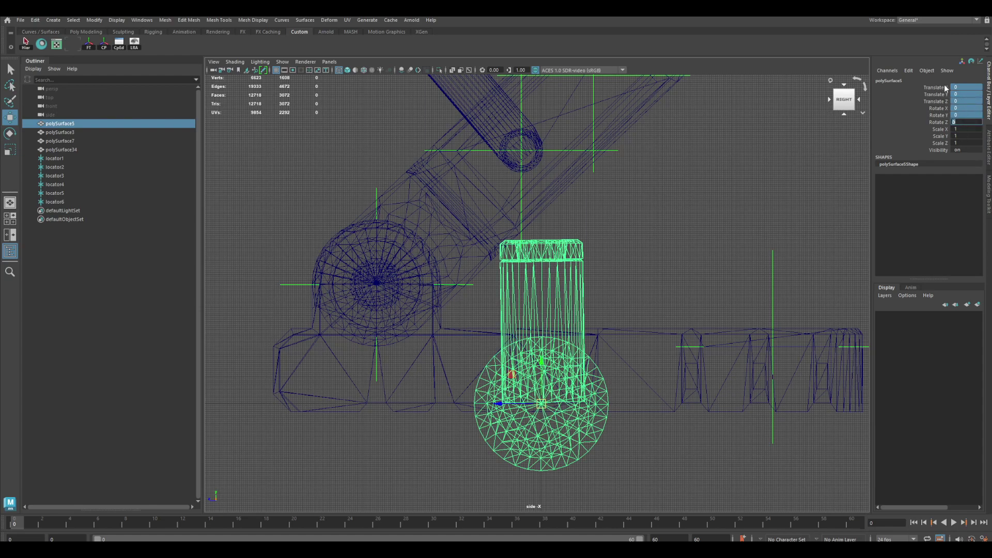
pyautogui.moveTo(941, 124); pyautogui.dragTo(942, 88)
pyautogui.moveTo(944, 130); pyautogui.dragTo(945, 139)
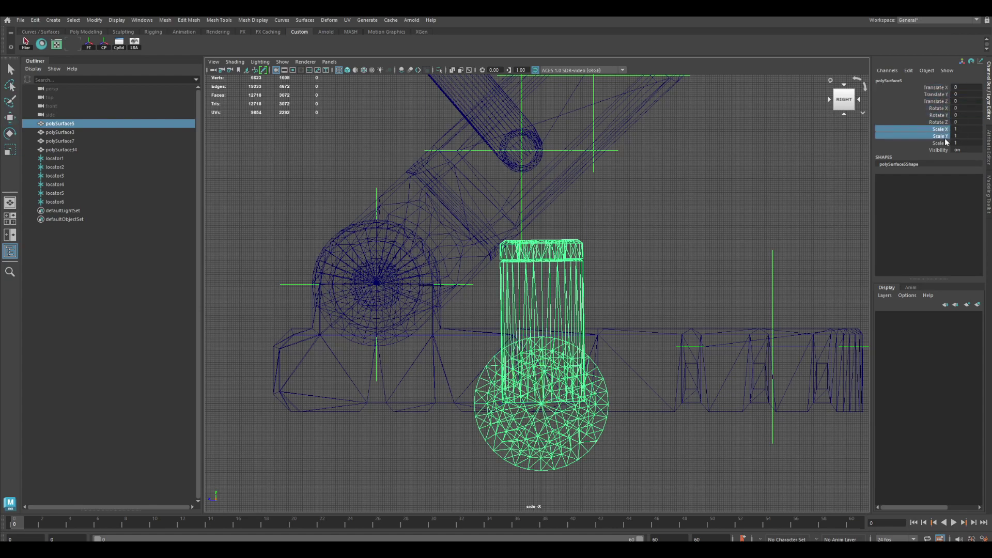
pyautogui.moveTo(945, 87); pyautogui.dragTo(943, 147)
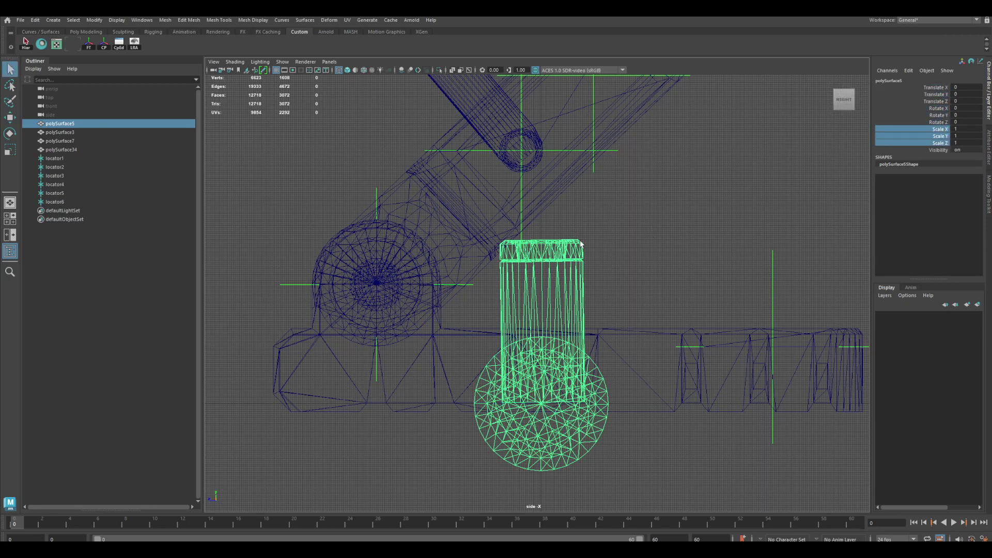
# Move the shock rods about -129.3 in Y and -10.3 in Z so their pivot sits on the world origin.
pyautogui.keyDown('alt'); pyautogui.moveTo(580, 244); pyautogui.dragTo(615, 304, button='middle'); pyautogui.keyUp('alt')
pyautogui.keyDown('alt'); pyautogui.moveTo(615, 304); pyautogui.dragTo(451, 221, button='right'); pyautogui.keyUp('alt')
pyautogui.keyDown('alt'); pyautogui.moveTo(492, 188); pyautogui.dragTo(512, 248, button='middle'); pyautogui.keyUp('alt')
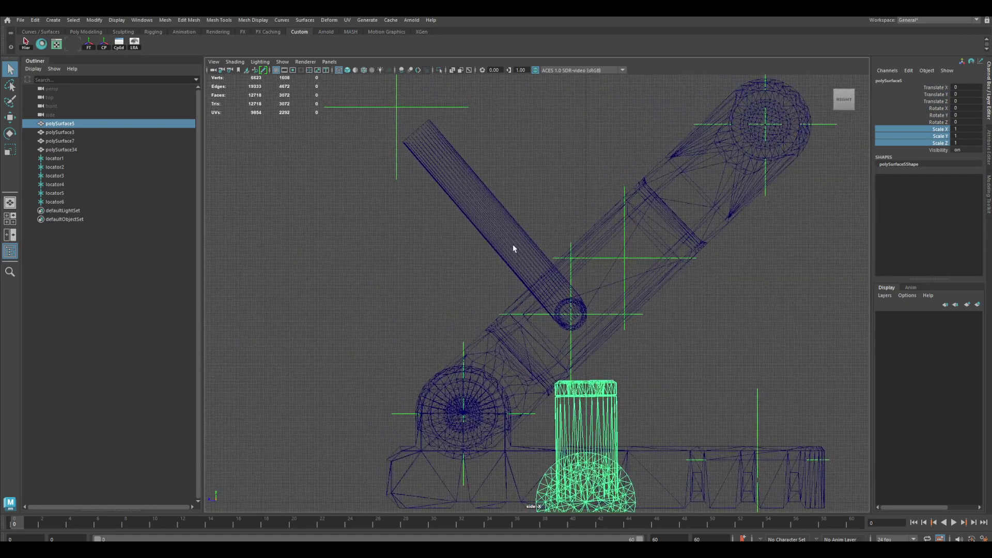
pyautogui.click(513, 248)
pyautogui.keyDown('alt'); pyautogui.moveTo(536, 301); pyautogui.dragTo(566, 224, button='middle'); pyautogui.keyUp('alt')
pyautogui.press('w')
pyautogui.keyDown('alt'); pyautogui.moveTo(566, 224); pyautogui.dragTo(586, 214, button='right'); pyautogui.keyUp('alt')
pyautogui.moveTo(577, 209); pyautogui.dragTo(596, 427)
pyautogui.keyDown('alt'); pyautogui.moveTo(597, 426); pyautogui.dragTo(670, 409, button='right'); pyautogui.keyUp('alt')
pyautogui.keyDown('alt'); pyautogui.moveTo(669, 409); pyautogui.dragTo(599, 202, button='middle'); pyautogui.keyUp('alt')
pyautogui.keyDown('alt'); pyautogui.moveTo(598, 201); pyautogui.dragTo(680, 423, button='right'); pyautogui.keyUp('alt')
pyautogui.keyDown('alt'); pyautogui.moveTo(679, 423); pyautogui.dragTo(511, 152, button='middle'); pyautogui.keyUp('alt')
pyautogui.keyDown('alt'); pyautogui.moveTo(612, 277); pyautogui.dragTo(535, 195, button='middle'); pyautogui.keyUp('alt')
pyautogui.moveTo(561, 294); pyautogui.dragTo(536, 315)
pyautogui.keyDown('alt'); pyautogui.moveTo(536, 315); pyautogui.dragTo(573, 230, button='right'); pyautogui.keyUp('alt')
pyautogui.keyDown('alt'); pyautogui.moveTo(573, 231); pyautogui.dragTo(580, 313, button='middle'); pyautogui.keyUp('alt')
# Rotate the shock rods about -40.2 degrees around X until they stand upright with their upper edge level.
pyautogui.press('e')
pyautogui.moveTo(563, 346); pyautogui.dragTo(593, 356)
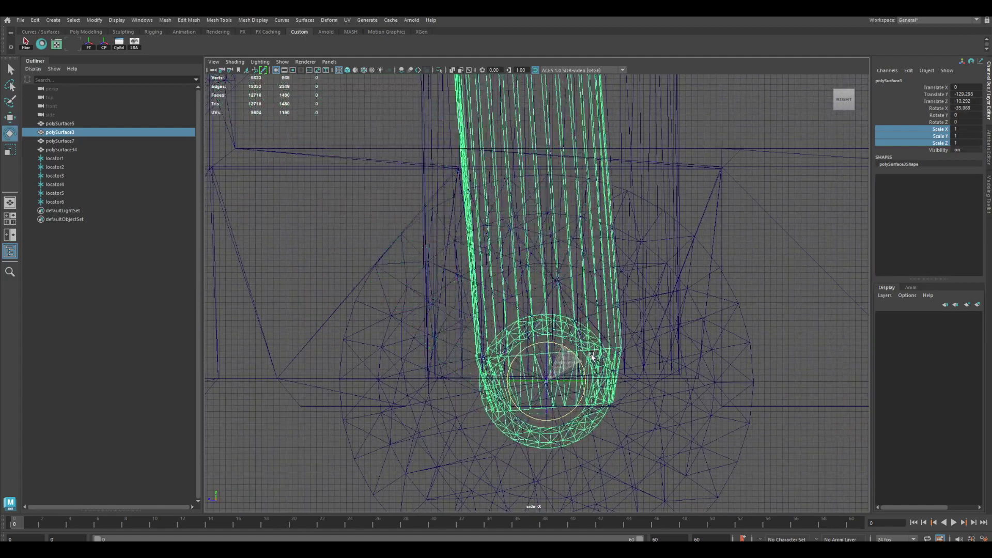
pyautogui.keyDown('alt'); pyautogui.moveTo(579, 171); pyautogui.dragTo(608, 494, button='middle'); pyautogui.keyUp('alt')
pyautogui.keyDown('alt'); pyautogui.moveTo(593, 219); pyautogui.dragTo(577, 462, button='middle'); pyautogui.keyUp('alt')
pyautogui.keyDown('alt'); pyautogui.moveTo(576, 245); pyautogui.dragTo(572, 320, button='middle'); pyautogui.keyUp('alt')
pyautogui.moveTo(566, 305); pyautogui.dragTo(582, 319)
pyautogui.keyDown('alt'); pyautogui.moveTo(609, 343); pyautogui.dragTo(594, 62, button='middle'); pyautogui.keyUp('alt')
pyautogui.moveTo(582, 501)
pyautogui.keyDown('alt'); pyautogui.mouseDown(button='middle')
pyautogui.moveTo(589, 60)
pyautogui.moveTo(579, 486)
pyautogui.mouseUp(button='middle'); pyautogui.keyUp('alt')
pyautogui.keyDown('alt'); pyautogui.moveTo(574, 82); pyautogui.dragTo(583, 240, button='middle'); pyautogui.keyUp('alt')
pyautogui.keyDown('alt'); pyautogui.moveTo(588, 255); pyautogui.dragTo(930, 455, button='right'); pyautogui.keyUp('alt')
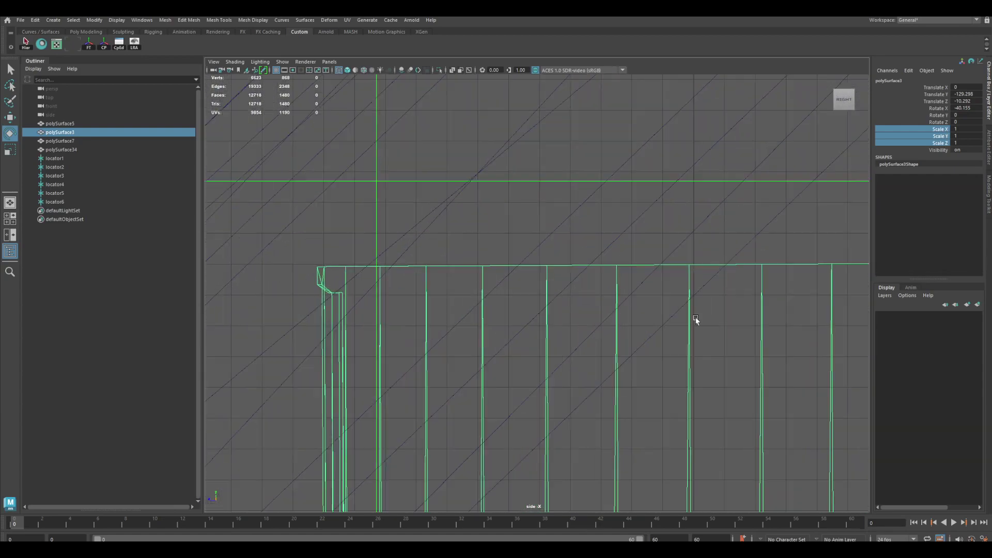
pyautogui.keyDown('alt'); pyautogui.moveTo(696, 318); pyautogui.dragTo(516, 329, button='middle'); pyautogui.keyUp('alt')
pyautogui.keyDown('alt'); pyautogui.moveTo(640, 356); pyautogui.dragTo(764, 412, button='right'); pyautogui.keyUp('alt')
pyautogui.keyDown('alt'); pyautogui.moveTo(510, 297); pyautogui.dragTo(548, 302, button='middle'); pyautogui.keyUp('alt')
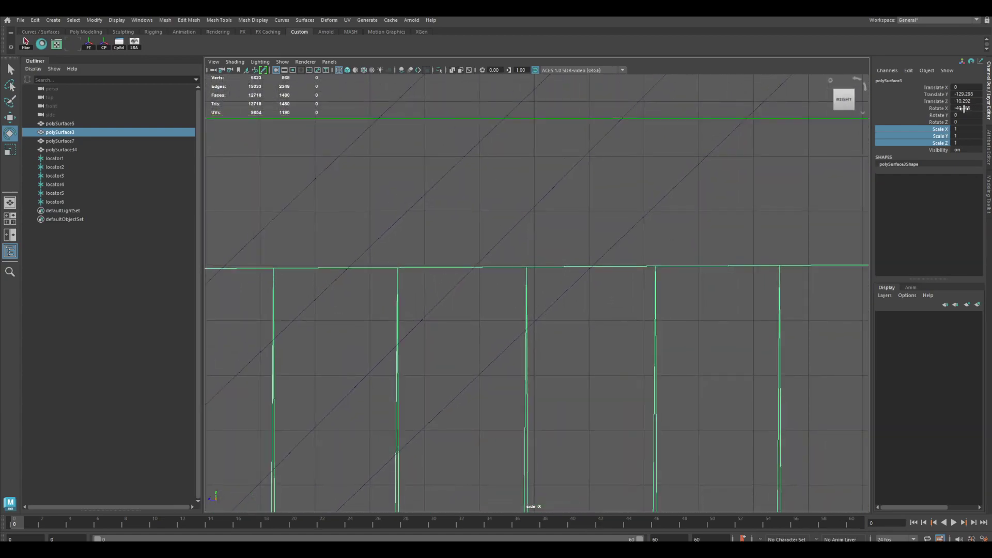
pyautogui.click(946, 109)
pyautogui.moveTo(963, 108); pyautogui.dragTo(960, 108)
# Freeze the transformations of the upright shock rods.
pyautogui.keyDown('alt'); pyautogui.moveTo(678, 279); pyautogui.dragTo(445, 310, button='right'); pyautogui.keyUp('alt')
pyautogui.keyDown('alt'); pyautogui.moveTo(537, 309); pyautogui.dragTo(509, 173, button='middle'); pyautogui.keyUp('alt')
pyautogui.keyDown('alt'); pyautogui.moveTo(555, 331); pyautogui.dragTo(467, 336, button='right'); pyautogui.keyUp('alt')
pyautogui.keyDown('alt'); pyautogui.moveTo(514, 408); pyautogui.dragTo(496, 190, button='middle'); pyautogui.keyUp('alt')
pyautogui.keyDown('alt'); pyautogui.moveTo(523, 276); pyautogui.dragTo(478, 278, button='right'); pyautogui.keyUp('alt')
pyautogui.keyDown('alt'); pyautogui.moveTo(493, 244); pyautogui.dragTo(489, 271, button='middle'); pyautogui.keyUp('alt')
pyautogui.press('w')
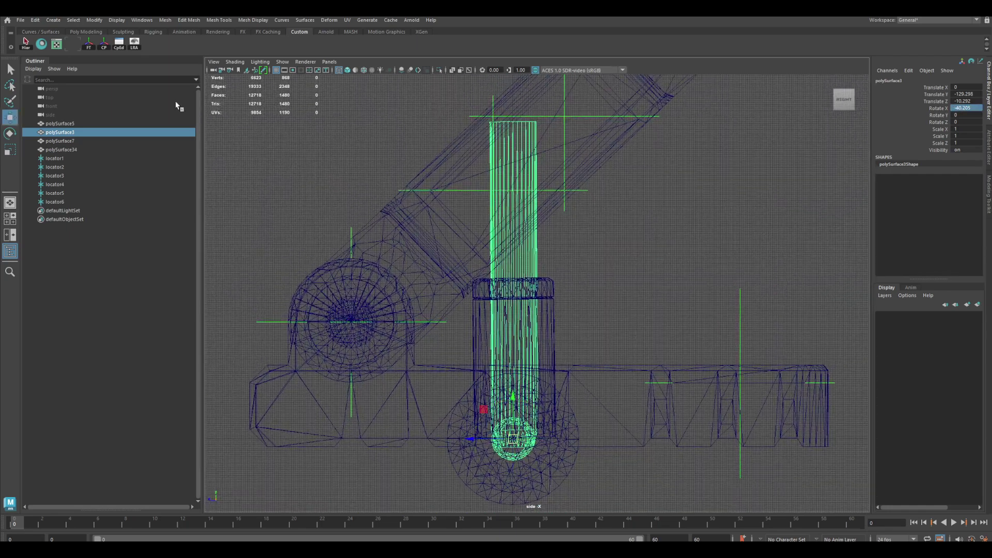
pyautogui.click(104, 48)
# Move the shock cylinders -114.716 in X so they are centred on the origin and line up with the rods.
pyautogui.press('space')
pyautogui.press('space')
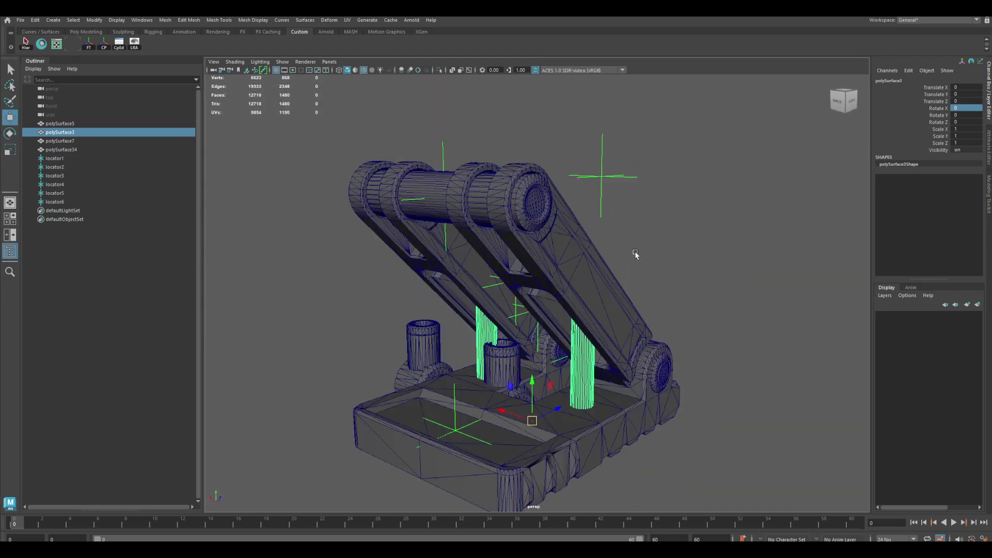
pyautogui.keyDown('alt'); pyautogui.moveTo(635, 255); pyautogui.dragTo(636, 291); pyautogui.keyUp('alt')
pyautogui.press('q')
pyautogui.click(519, 319)
pyautogui.keyDown('alt'); pyautogui.moveTo(518, 319); pyautogui.dragTo(513, 334); pyautogui.keyUp('alt')
pyautogui.keyDown('alt'); pyautogui.moveTo(514, 335); pyautogui.dragTo(588, 313, button='middle'); pyautogui.keyUp('alt')
pyautogui.press('w')
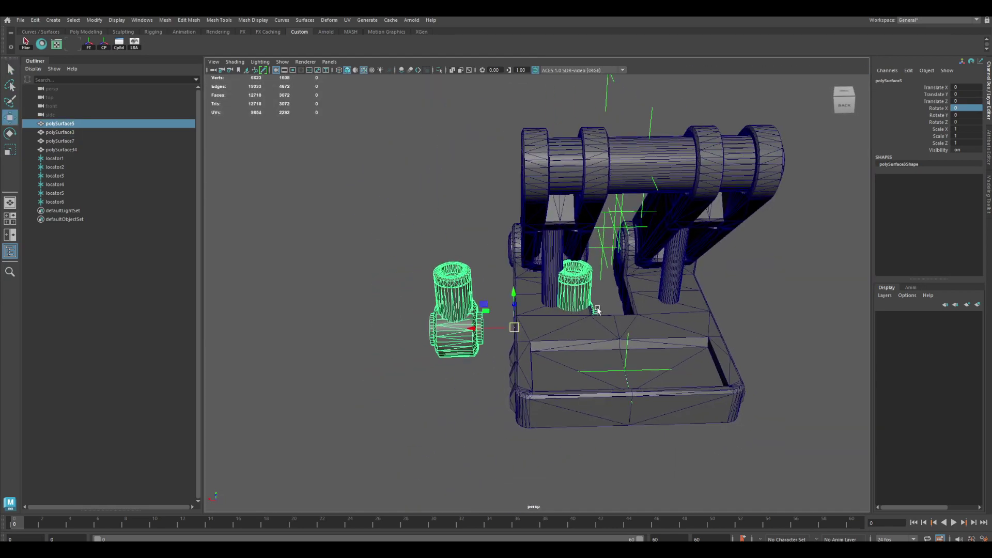
pyautogui.moveTo(492, 328); pyautogui.dragTo(585, 333)
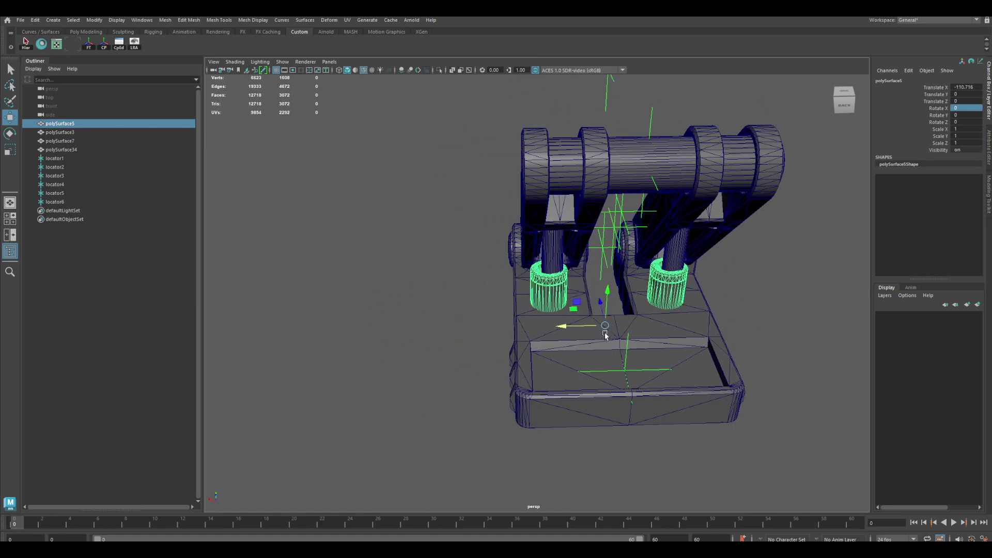
pyautogui.press('space')
pyautogui.press('space')
pyautogui.keyDown('alt'); pyautogui.moveTo(567, 488); pyautogui.dragTo(594, 170, button='middle'); pyautogui.keyUp('alt')
pyautogui.keyDown('alt'); pyautogui.moveTo(645, 468); pyautogui.dragTo(599, 308, button='middle'); pyautogui.keyUp('alt')
pyautogui.moveTo(616, 278); pyautogui.dragTo(558, 281)
pyautogui.keyDown('alt'); pyautogui.moveTo(555, 379); pyautogui.dragTo(77, 223, button='right'); pyautogui.keyUp('alt')
pyautogui.keyDown('alt'); pyautogui.moveTo(418, 173); pyautogui.dragTo(426, 365, button='middle'); pyautogui.keyUp('alt')
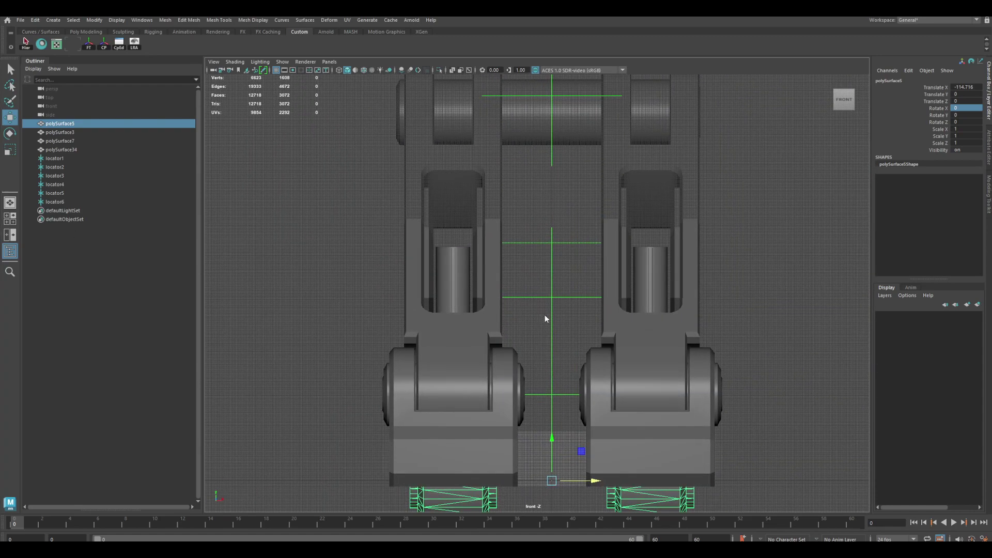
# Freeze the centred shock cylinders' transformations in the perspective view.
pyautogui.press('space')
pyautogui.press('space')
pyautogui.keyDown('alt'); pyautogui.moveTo(594, 240); pyautogui.dragTo(530, 243); pyautogui.keyUp('alt')
pyautogui.click(88, 46)
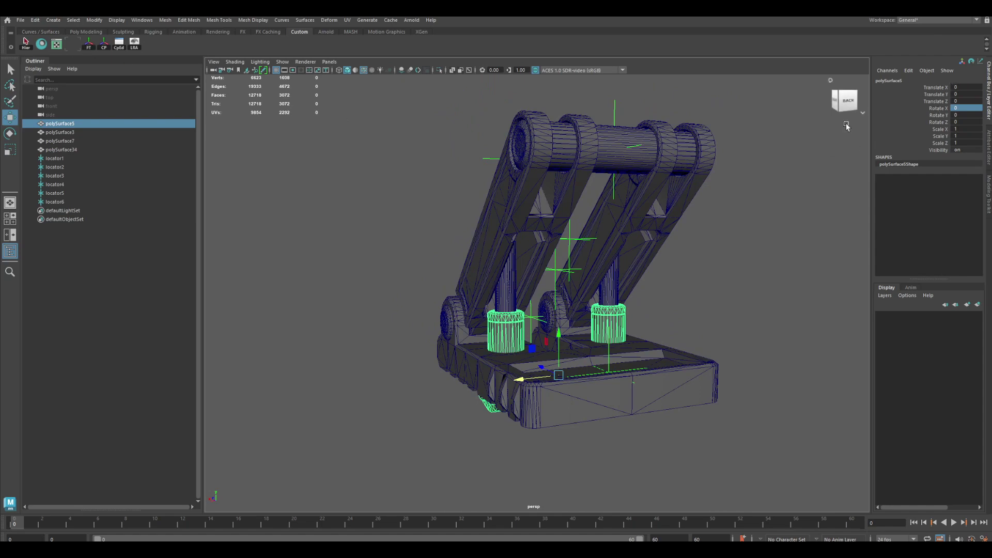
# Inspect the upright shock cylinders and rods from several angles and check the rods' transform channels.
pyautogui.scroll(5, 727, 297)
pyautogui.moveTo(752, 290)
pyautogui.keyDown('alt'); pyautogui.mouseDown()
pyautogui.moveTo(726, 297)
pyautogui.moveTo(744, 301)
pyautogui.mouseUp(); pyautogui.keyUp('alt')
pyautogui.scroll(-4, 616, 355)
pyautogui.keyDown('alt'); pyautogui.moveTo(509, 357); pyautogui.dragTo(513, 321); pyautogui.keyUp('alt')
pyautogui.keyDown('alt'); pyautogui.moveTo(558, 346); pyautogui.dragTo(511, 365, button='middle'); pyautogui.keyUp('alt')
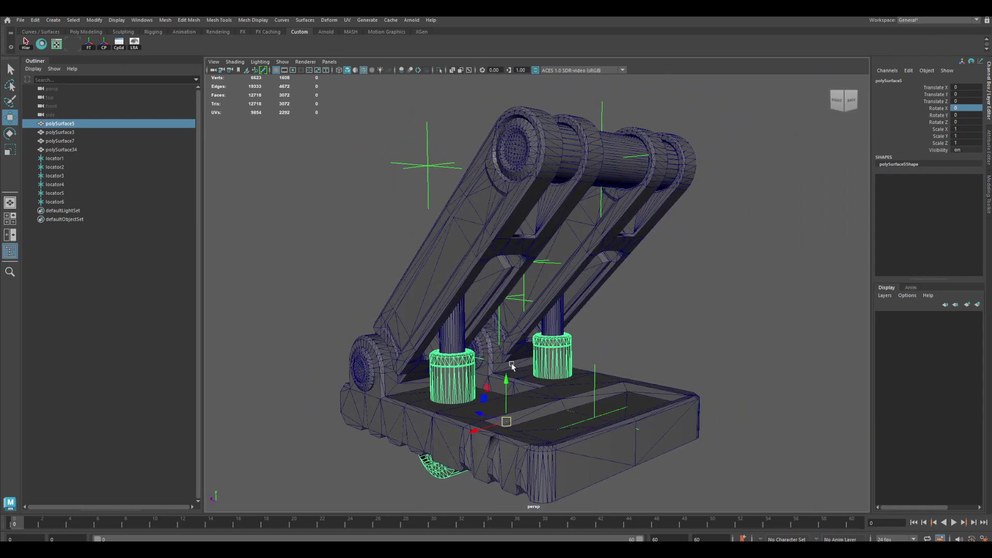
pyautogui.keyDown('alt'); pyautogui.moveTo(512, 365); pyautogui.dragTo(551, 301); pyautogui.keyUp('alt')
pyautogui.scroll(-3, 456, 346)
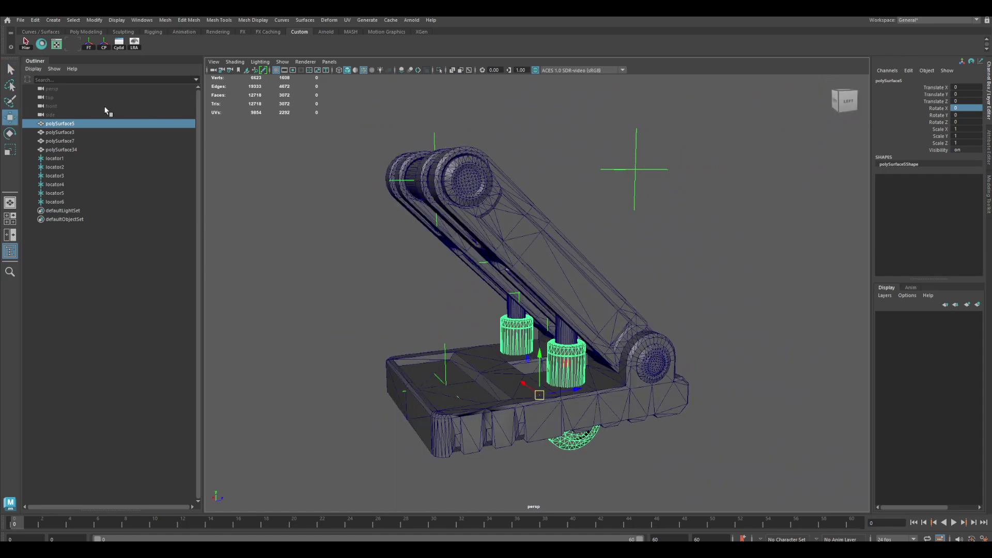
pyautogui.click(72, 132)
pyautogui.keyDown('alt'); pyautogui.moveTo(589, 353); pyautogui.dragTo(540, 340); pyautogui.keyUp('alt')
pyautogui.keyDown('alt'); pyautogui.moveTo(531, 240); pyautogui.dragTo(604, 311); pyautogui.keyUp('alt')
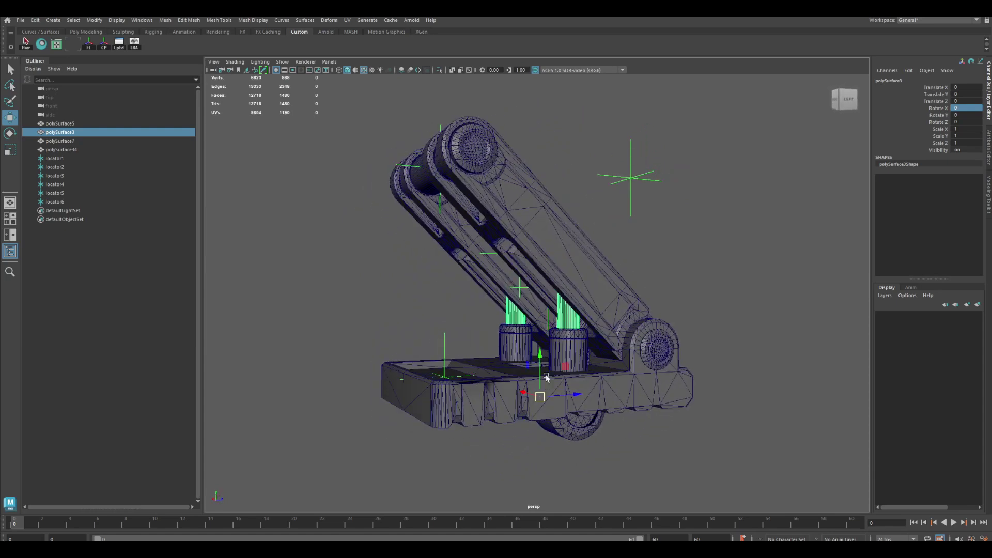
pyautogui.keyDown('alt'); pyautogui.moveTo(546, 377); pyautogui.dragTo(548, 355); pyautogui.keyUp('alt')
pyautogui.keyDown('alt'); pyautogui.moveTo(548, 355); pyautogui.dragTo(626, 389, button='right'); pyautogui.keyUp('alt')
pyautogui.keyDown('alt'); pyautogui.moveTo(593, 383); pyautogui.dragTo(603, 366); pyautogui.keyUp('alt')
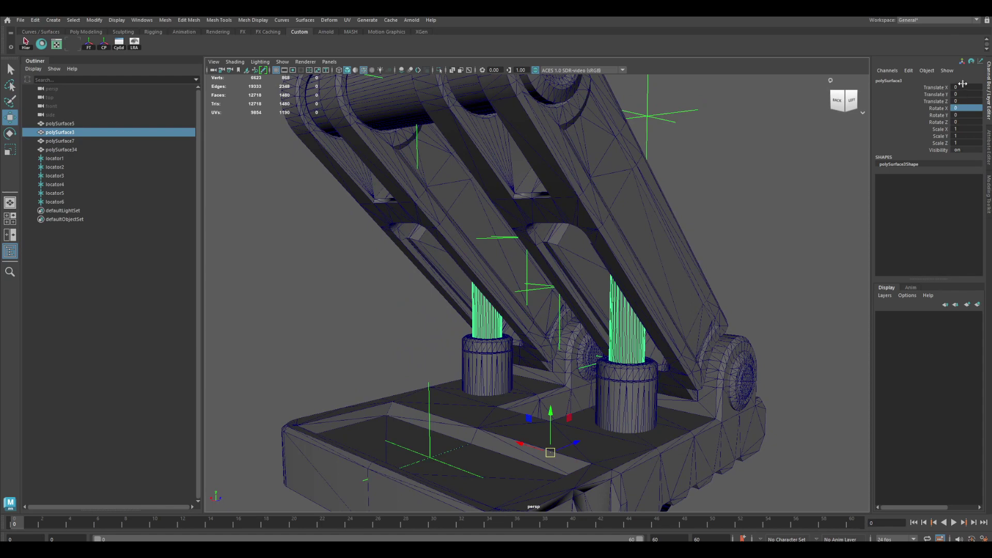
pyautogui.moveTo(963, 83); pyautogui.dragTo(957, 113)
pyautogui.keyDown('alt'); pyautogui.moveTo(744, 230); pyautogui.dragTo(685, 223); pyautogui.keyUp('alt')
pyautogui.keyDown('alt'); pyautogui.moveTo(684, 224); pyautogui.dragTo(637, 226, button='right'); pyautogui.keyUp('alt')
pyautogui.press('q')
pyautogui.click(636, 225)
pyautogui.keyDown('alt'); pyautogui.moveTo(532, 274); pyautogui.dragTo(569, 271); pyautogui.keyUp('alt')
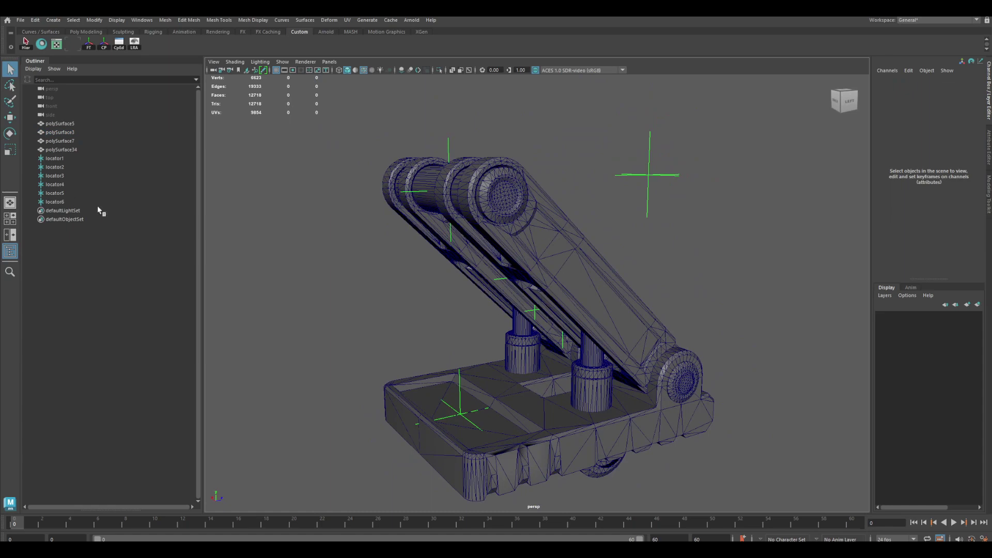
# Hide all four landing gear meshes, leaving only the locators in view.
pyautogui.click(70, 126)
pyautogui.keyDown('shift'); pyautogui.click(78, 149); pyautogui.keyUp('shift')
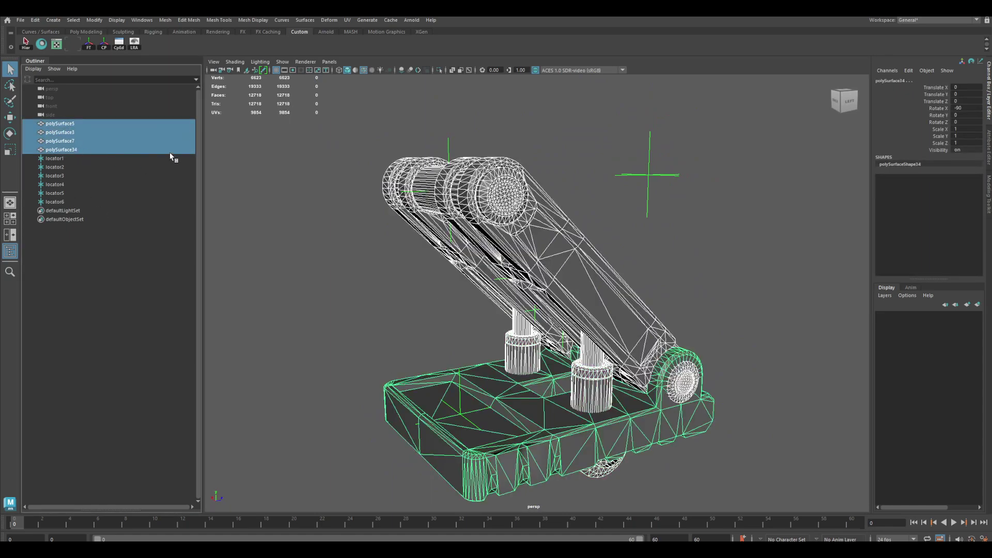
pyautogui.hotkey('ctrl', 'h')
pyautogui.keyDown('alt'); pyautogui.moveTo(516, 348); pyautogui.dragTo(491, 313); pyautogui.keyUp('alt')
# Unhide only the arm and foot meshes, polySurface7 and polySurface54, and clear the selection.
pyautogui.click(67, 149)
pyautogui.click(70, 123)
pyautogui.click(70, 141)
pyautogui.keyDown('shift'); pyautogui.click(76, 149); pyautogui.keyUp('shift')
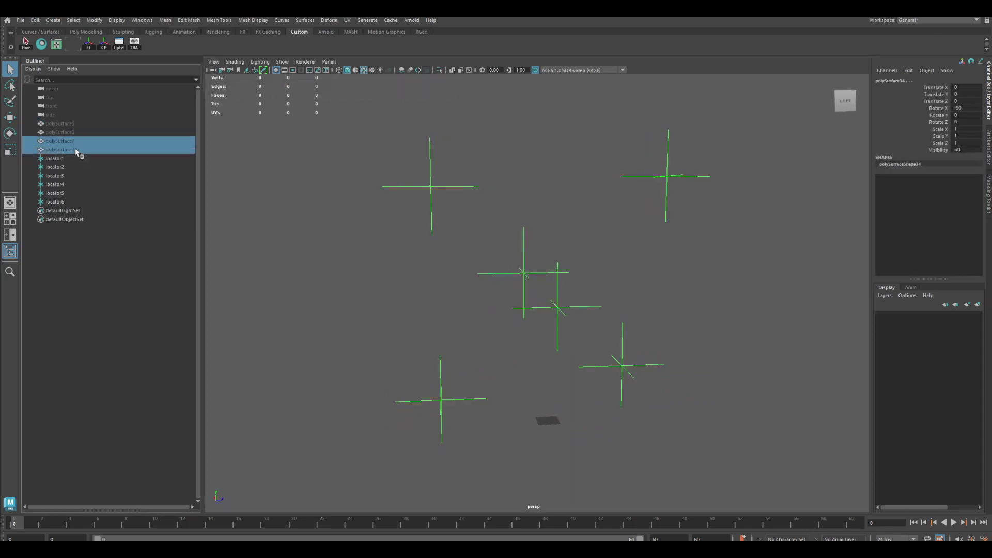
pyautogui.hotkey('shift', 'h')
pyautogui.click(695, 271)
pyautogui.keyDown('alt'); pyautogui.moveTo(695, 271); pyautogui.dragTo(628, 283); pyautogui.keyUp('alt')
pyautogui.keyDown('alt'); pyautogui.moveTo(627, 283); pyautogui.dragTo(558, 277, button='right'); pyautogui.keyUp('alt')
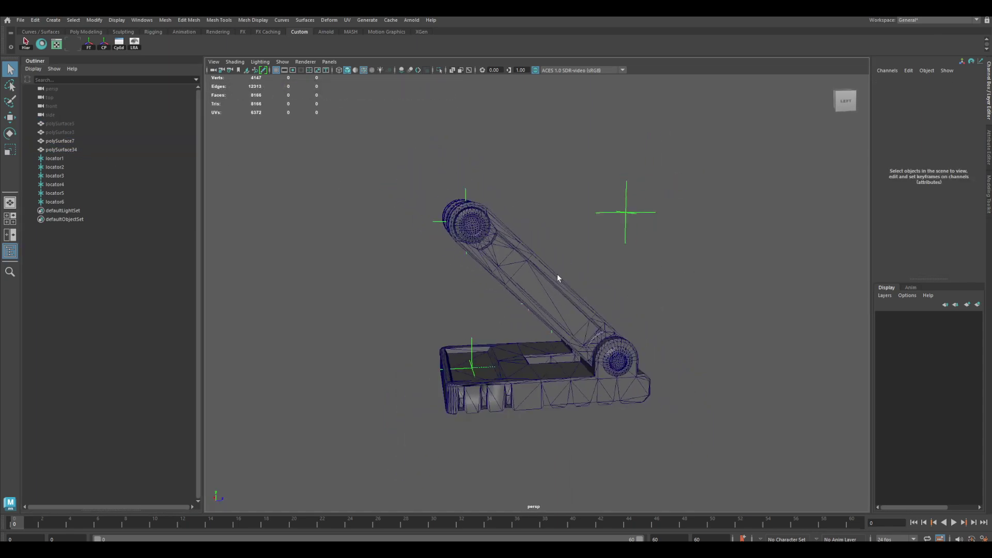
pyautogui.keyDown('alt'); pyautogui.moveTo(558, 277); pyautogui.dragTo(460, 269); pyautogui.keyUp('alt')
pyautogui.keyDown('alt'); pyautogui.moveTo(460, 268); pyautogui.dragTo(545, 318, button='right'); pyautogui.keyUp('alt')
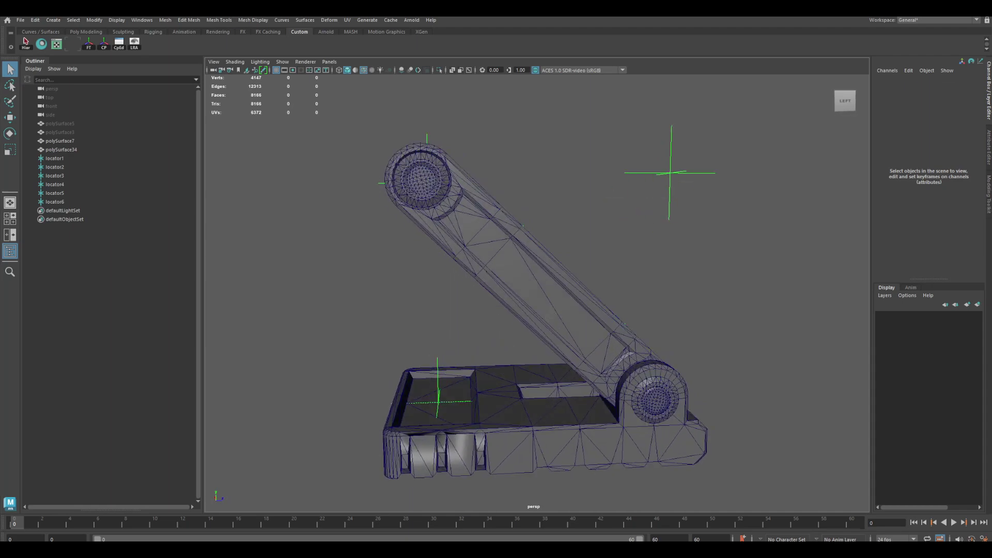
# Switch to the suspPlan.JPG suspension diagram in Paint and undo the recent edits on it.
pyautogui.hotkey('alt', 'Tab')
pyautogui.hotkey('ctrl', 'z')
pyautogui.hotkey('ctrl', 'z')
pyautogui.hotkey('ctrl', 'z')
pyautogui.hotkey('ctrl', 'z')
pyautogui.hotkey('ctrl', 'z')
pyautogui.hotkey('ctrl', 'z')
pyautogui.hotkey('ctrl', 'z')
pyautogui.hotkey('ctrl', 'z')
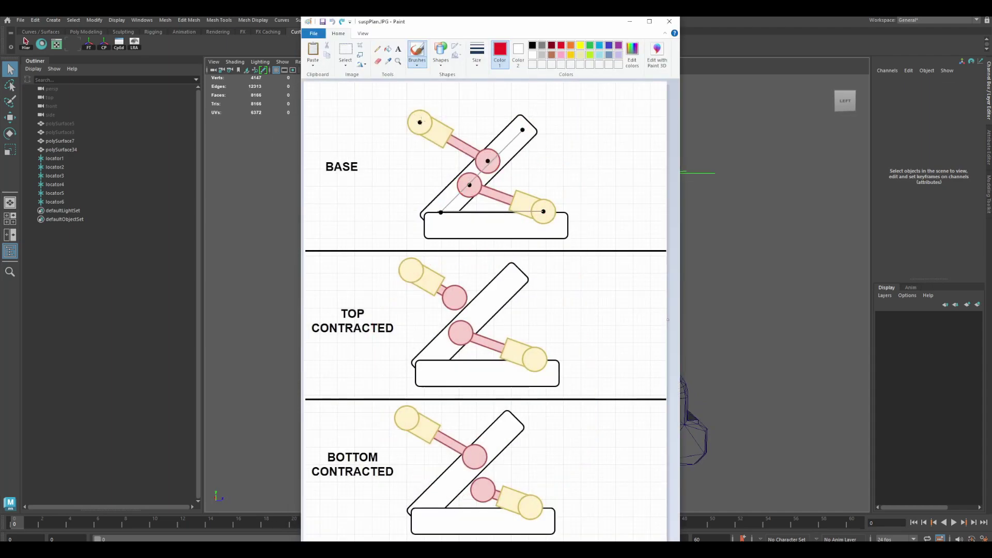
# Undo a trial red bone line on the BASE diagram and set the brush to a thicker size in green.
pyautogui.moveTo(522, 129); pyautogui.dragTo(523, 208)
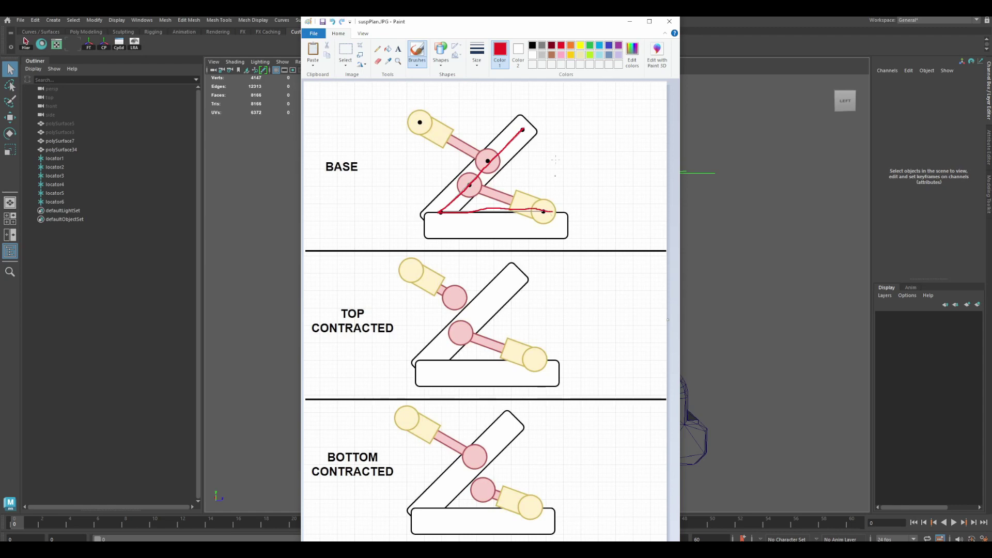
pyautogui.hotkey('ctrl', 'z')
pyautogui.click(477, 55)
pyautogui.click(491, 132)
pyautogui.click(590, 46)
# Mark the joint points in green on the BASE diagram and link them from foot centre to arm top, hinge and foot end.
pyautogui.moveTo(523, 130)
pyautogui.mouseDown()
pyautogui.moveTo(442, 212)
pyautogui.moveTo(545, 212)
pyautogui.mouseUp()
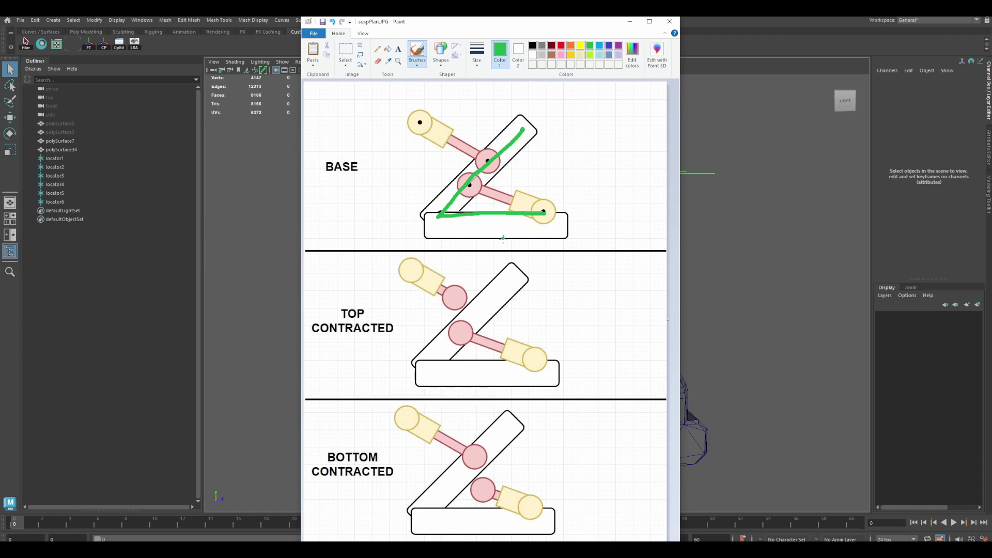
pyautogui.hotkey('ctrl', 'z')
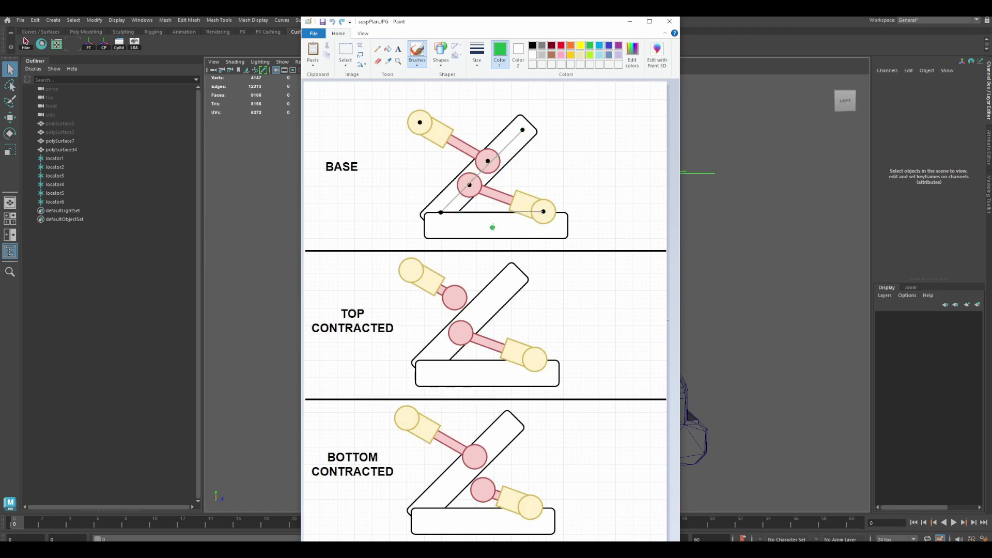
pyautogui.moveTo(494, 228); pyautogui.dragTo(494, 226)
pyautogui.moveTo(440, 214); pyautogui.dragTo(541, 210)
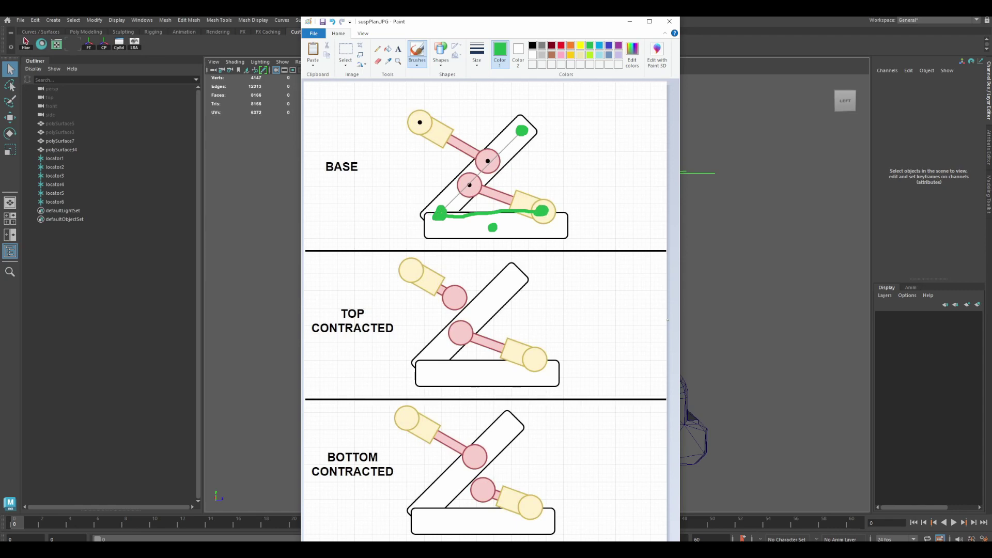
pyautogui.moveTo(441, 211); pyautogui.dragTo(515, 140)
pyautogui.moveTo(495, 220); pyautogui.dragTo(508, 155)
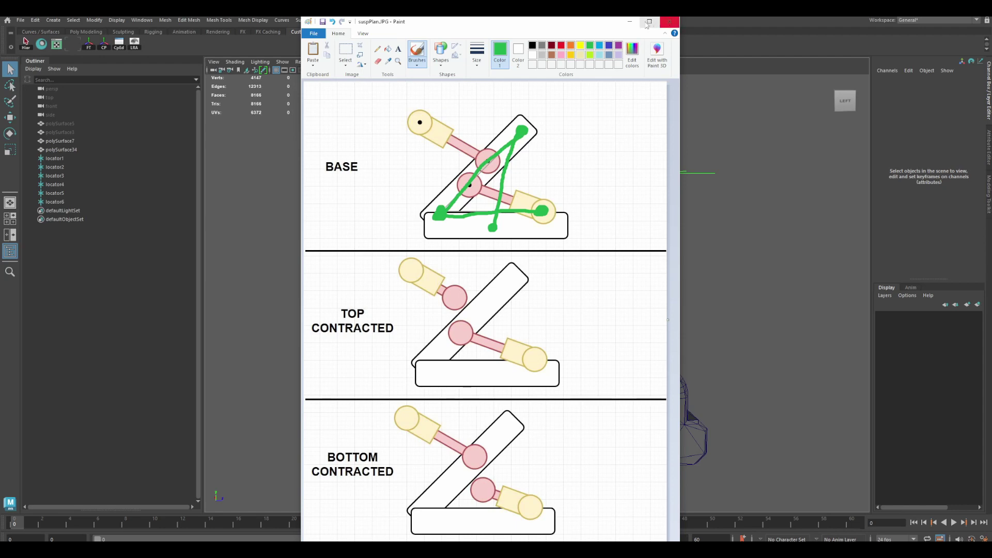
# Switch back to Maya and hide polySurface7 and polySurface54 to leave only the locators.
pyautogui.click(629, 21)
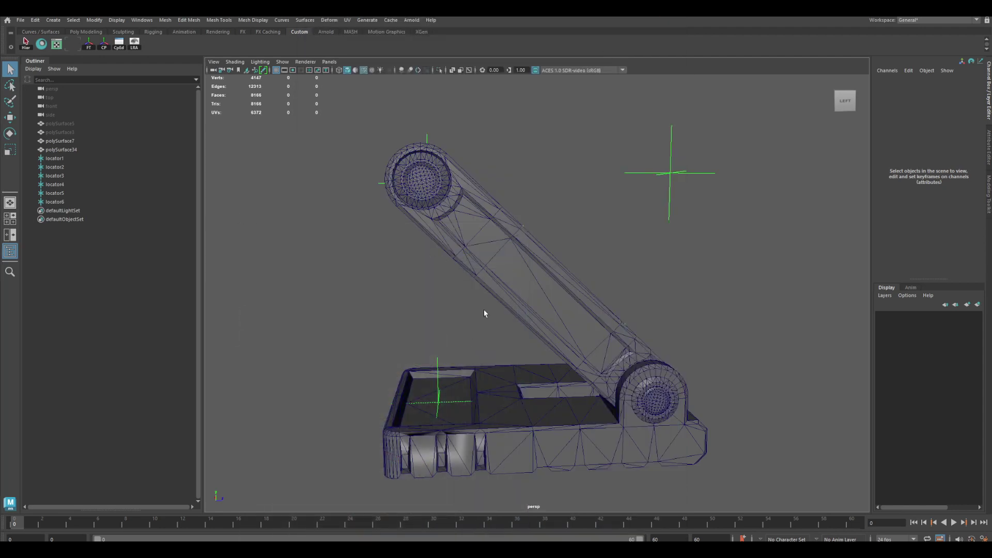
pyautogui.click(68, 150)
pyautogui.keyDown('shift'); pyautogui.click(78, 141); pyautogui.keyUp('shift')
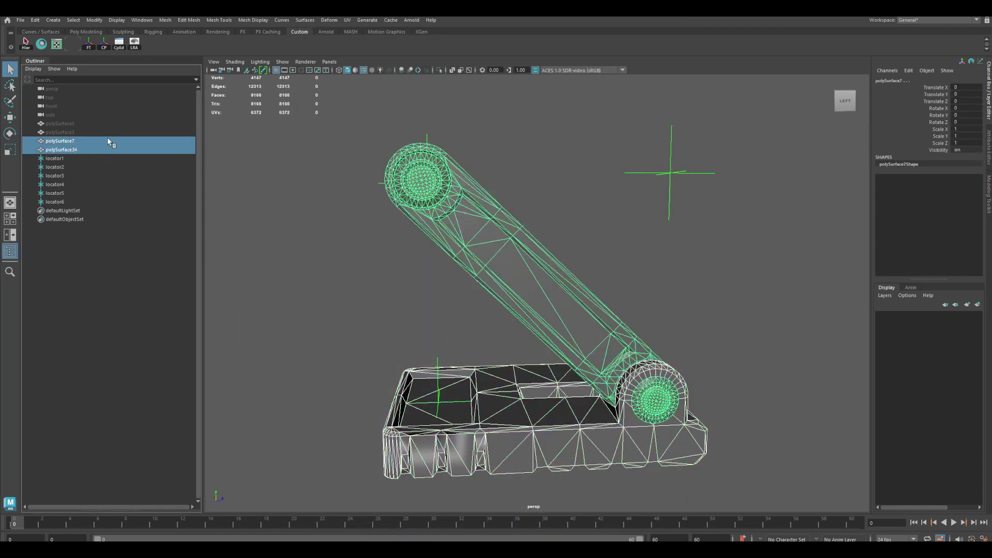
pyautogui.hotkey('ctrl', 'h')
pyautogui.keyDown('alt'); pyautogui.moveTo(491, 331); pyautogui.dragTo(494, 322); pyautogui.keyUp('alt')
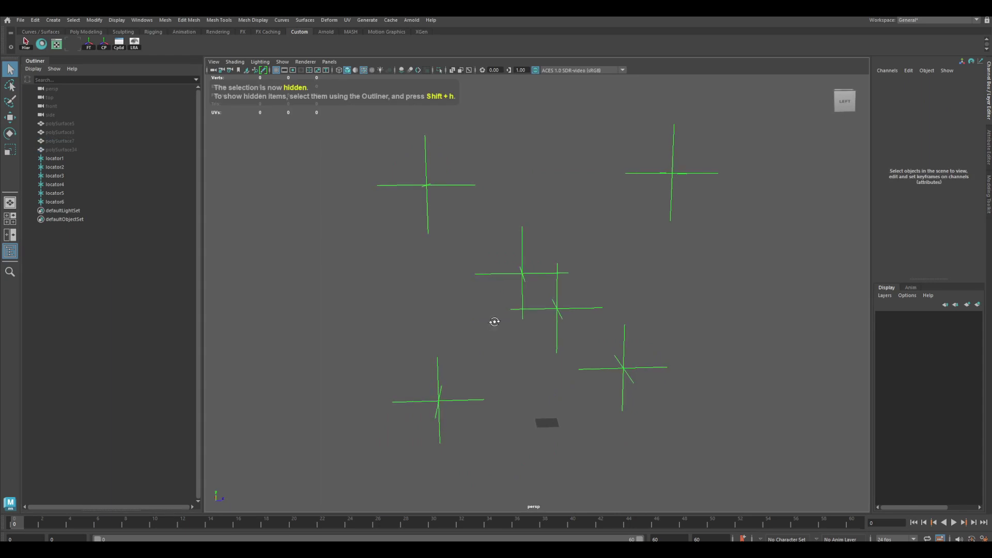
# Switch to the four-view layout and create the root joint at the origin in the side view.
pyautogui.press('space')
pyautogui.keyDown('alt'); pyautogui.moveTo(692, 397); pyautogui.dragTo(904, 480, button='right'); pyautogui.keyUp('alt')
pyautogui.keyDown('alt'); pyautogui.moveTo(715, 394); pyautogui.dragTo(736, 405, button='middle'); pyautogui.keyUp('alt')
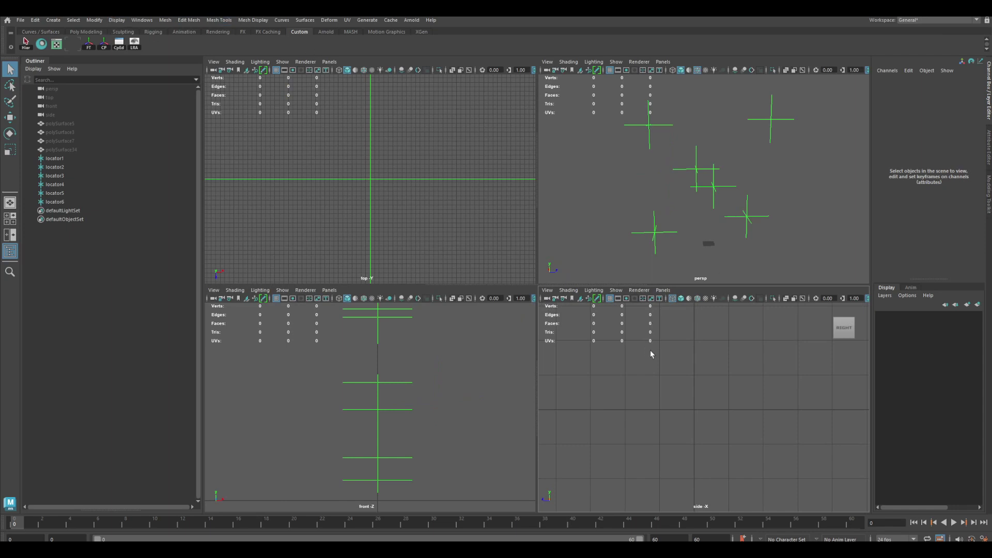
pyautogui.press('space')
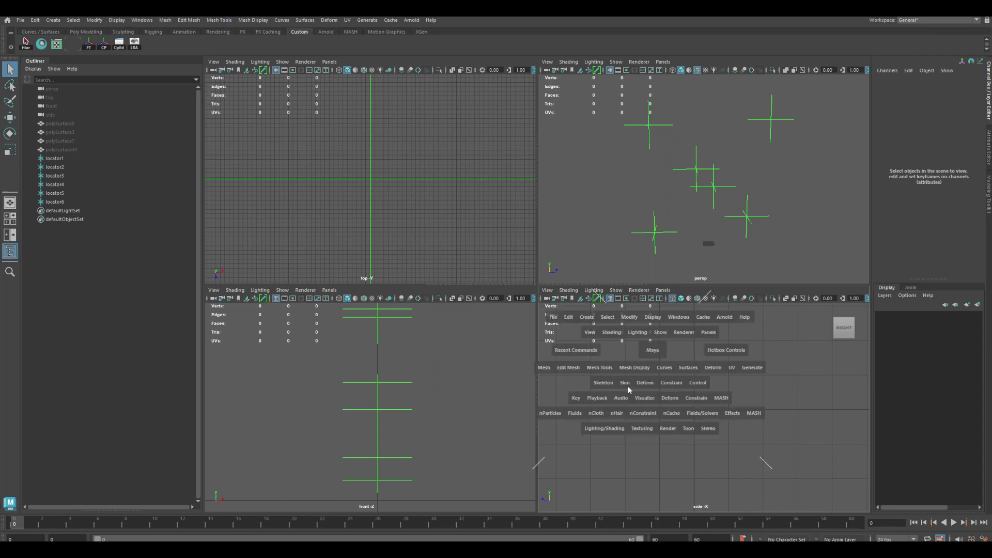
pyautogui.click(606, 384)
pyautogui.click(616, 407)
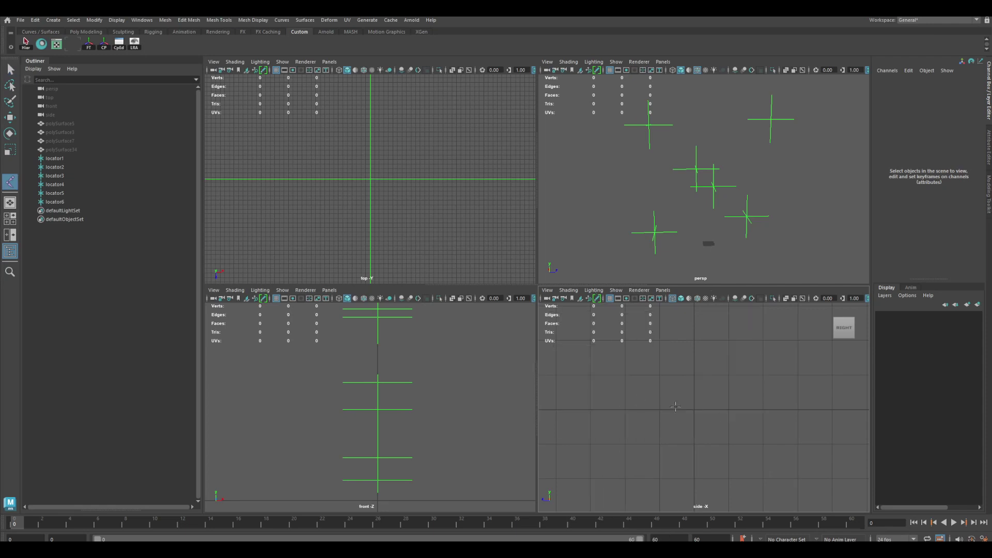
pyautogui.click(694, 409)
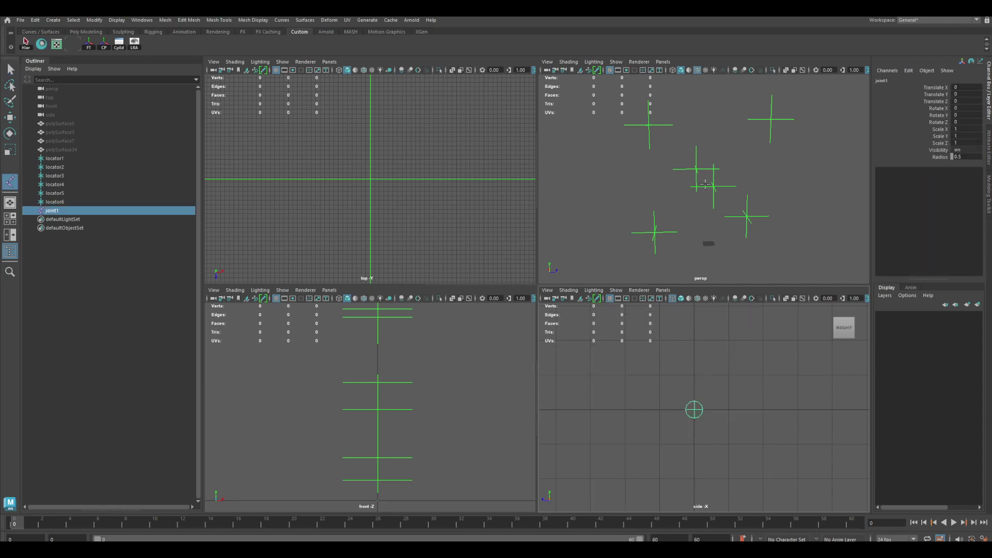
# Add a second joint to the chain, snapped to the locator at the top of the arm.
pyautogui.keyDown('alt'); pyautogui.moveTo(694, 197); pyautogui.dragTo(689, 193); pyautogui.keyUp('alt')
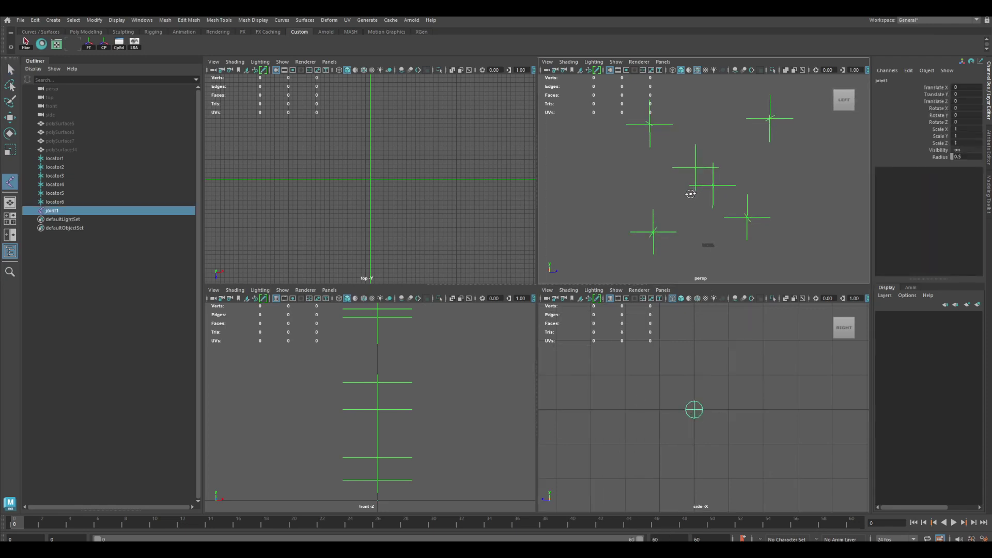
pyautogui.keyDown('alt'); pyautogui.moveTo(684, 181); pyautogui.dragTo(686, 189, button='middle'); pyautogui.keyUp('alt')
pyautogui.keyDown('alt'); pyautogui.moveTo(685, 189); pyautogui.dragTo(658, 189); pyautogui.keyUp('alt')
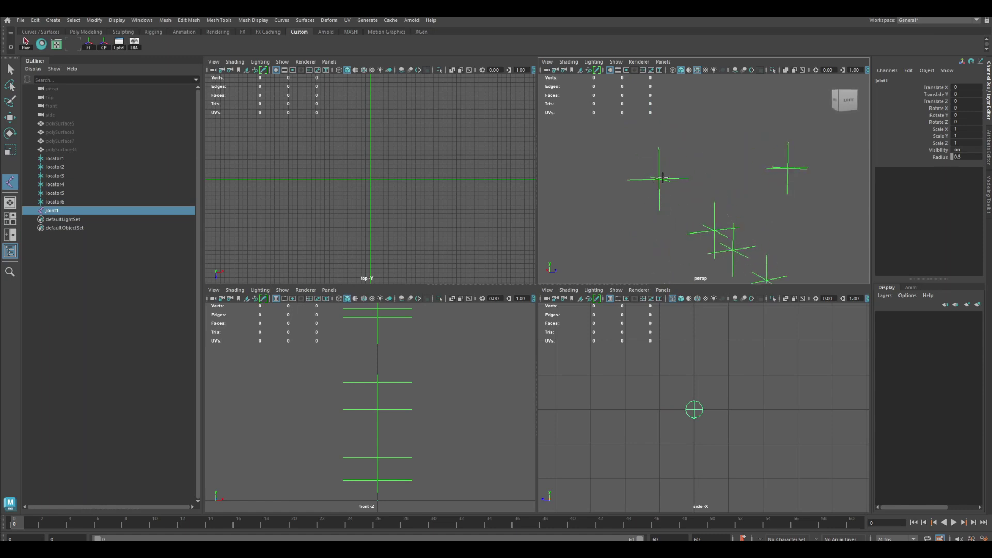
pyautogui.click(659, 177)
pyautogui.press('Return')
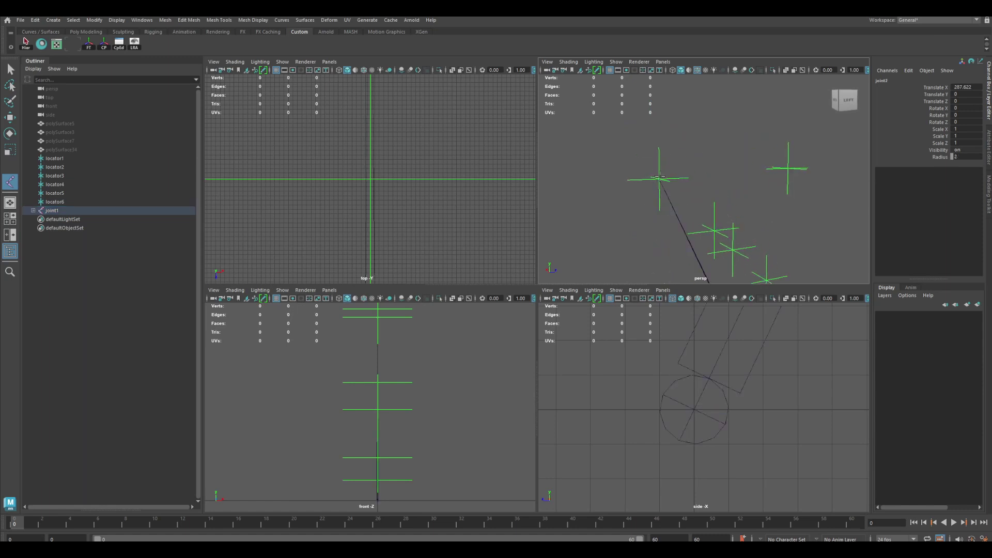
# Add a third joint to the chain on the locator at the hinge between arm and foot.
pyautogui.keyDown('alt'); pyautogui.moveTo(700, 185); pyautogui.dragTo(664, 100, button='middle'); pyautogui.keyUp('alt')
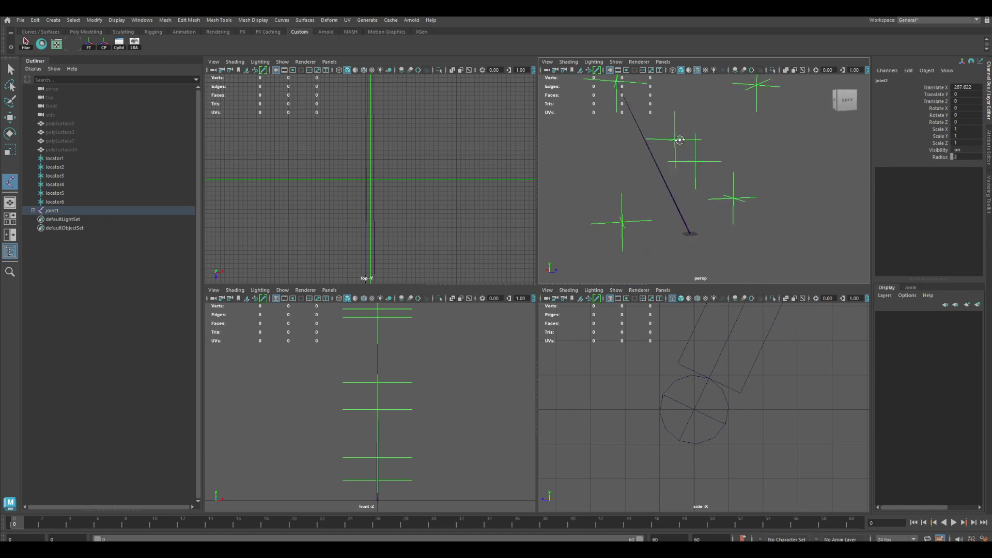
pyautogui.keyDown('alt'); pyautogui.moveTo(664, 101); pyautogui.dragTo(607, 113); pyautogui.keyUp('alt')
pyautogui.keyDown('alt'); pyautogui.moveTo(607, 112); pyautogui.dragTo(625, 133, button='middle'); pyautogui.keyUp('alt')
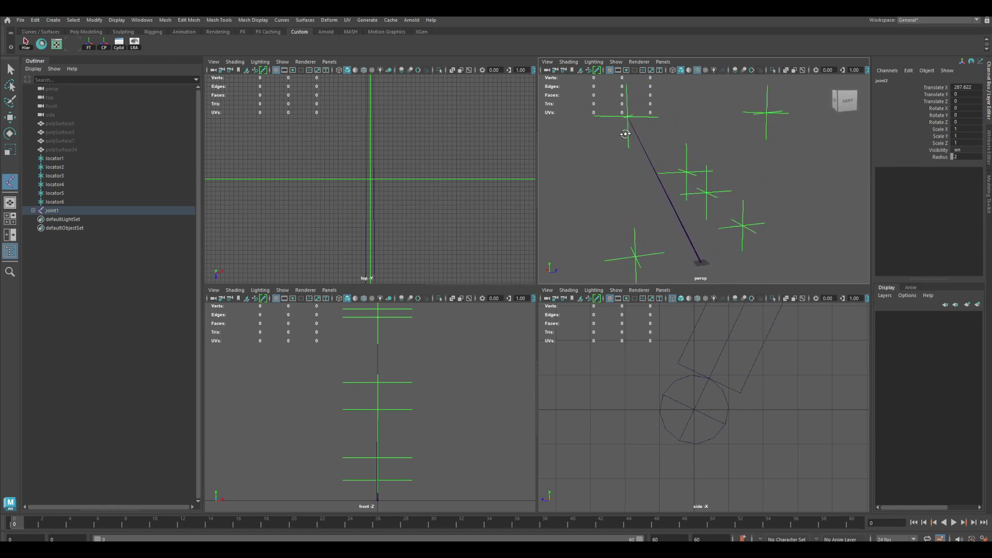
pyautogui.keyDown('alt'); pyautogui.moveTo(625, 133); pyautogui.dragTo(626, 137); pyautogui.keyUp('alt')
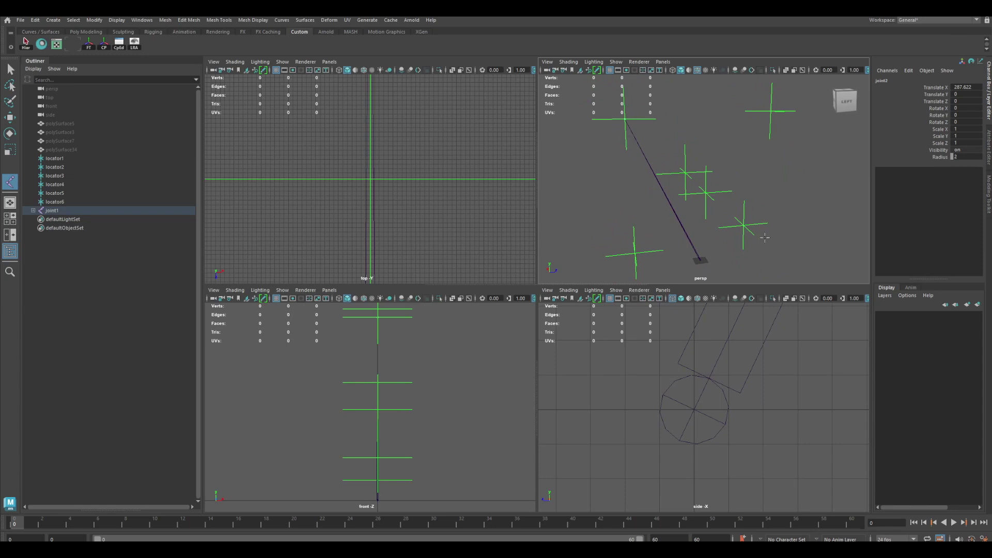
pyautogui.keyDown('alt'); pyautogui.moveTo(740, 224); pyautogui.dragTo(743, 227); pyautogui.keyUp('alt')
pyautogui.click(742, 223)
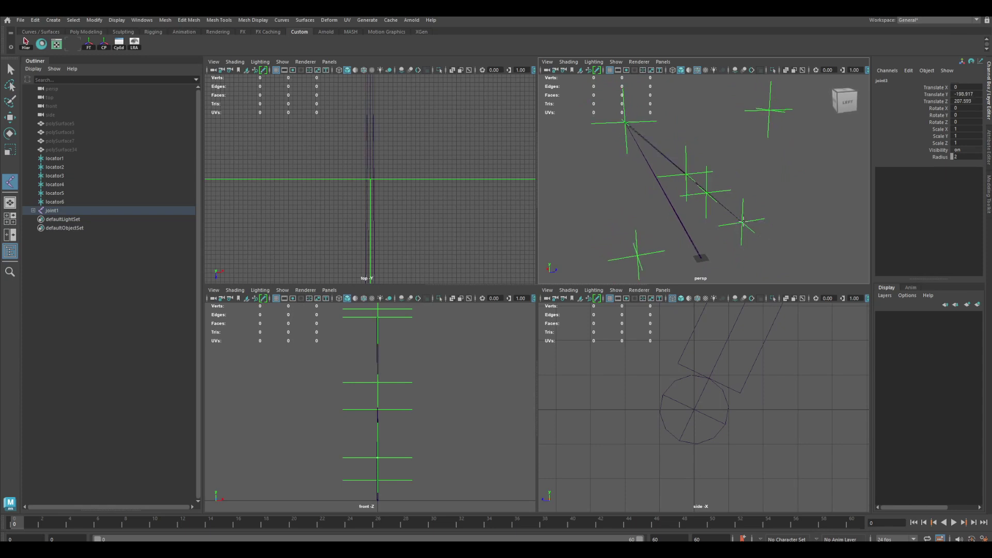
pyautogui.press('Return')
# Add the final joint on the locator at the foot's free end and finish the joint chain.
pyautogui.click(638, 257)
pyautogui.keyDown('alt'); pyautogui.moveTo(641, 254); pyautogui.dragTo(674, 239); pyautogui.keyUp('alt')
pyautogui.keyDown('alt'); pyautogui.moveTo(674, 239); pyautogui.dragTo(718, 193, button='middle'); pyautogui.keyUp('alt')
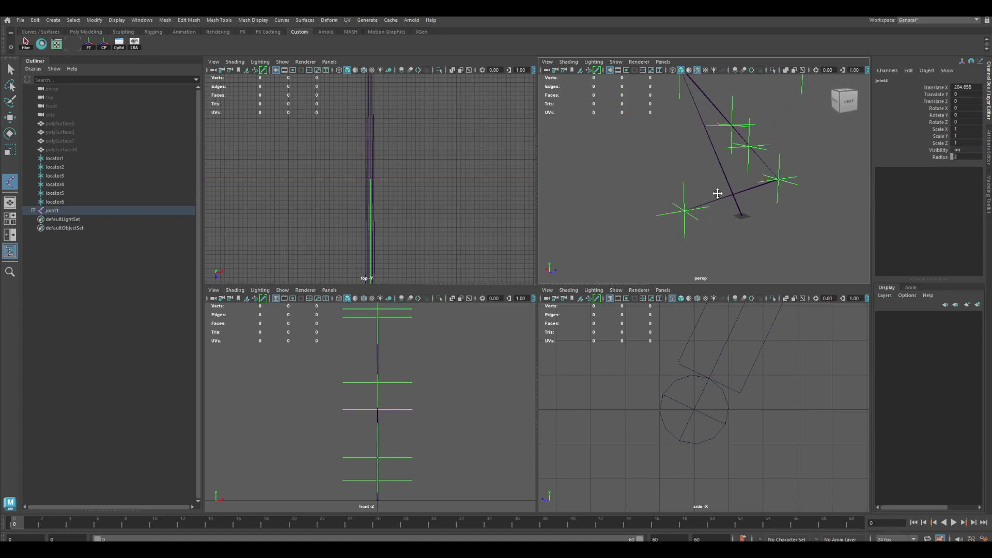
pyautogui.keyDown('alt'); pyautogui.moveTo(717, 194); pyautogui.dragTo(669, 222); pyautogui.keyUp('alt')
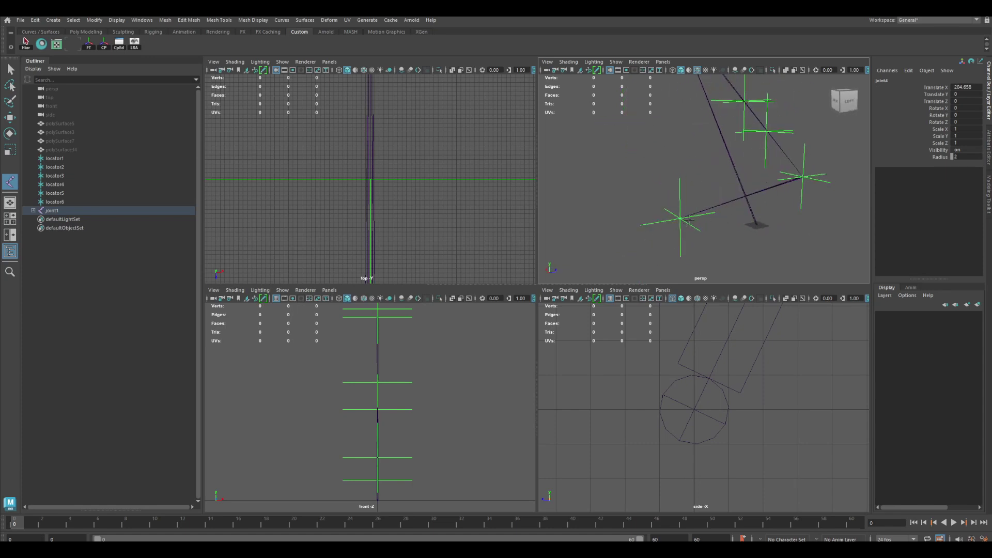
pyautogui.keyDown('alt'); pyautogui.moveTo(755, 198); pyautogui.dragTo(762, 208, button='middle'); pyautogui.keyUp('alt')
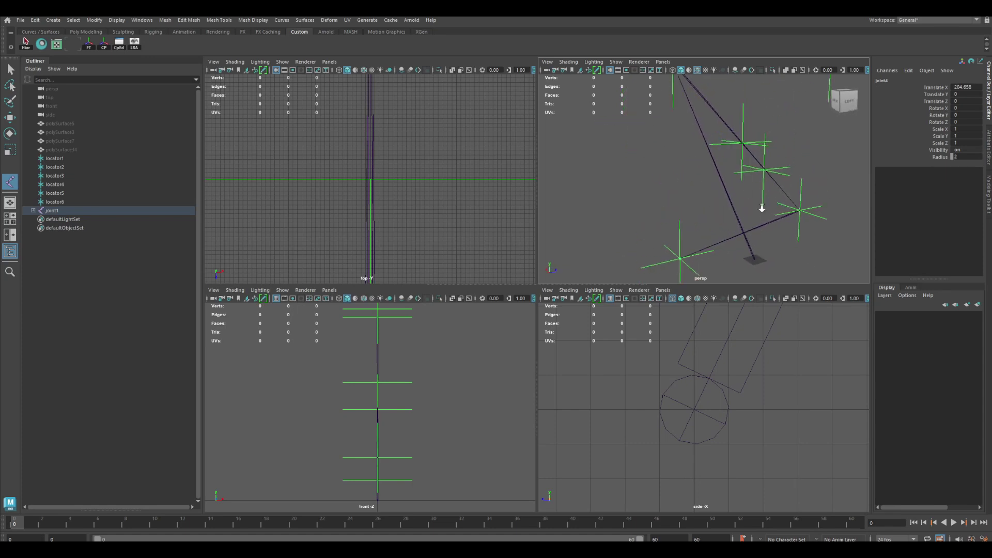
pyautogui.keyDown('alt'); pyautogui.moveTo(762, 208); pyautogui.dragTo(702, 175, button='right'); pyautogui.keyUp('alt')
pyautogui.press('Return')
pyautogui.keyDown('alt'); pyautogui.moveTo(766, 163); pyautogui.dragTo(719, 179); pyautogui.keyUp('alt')
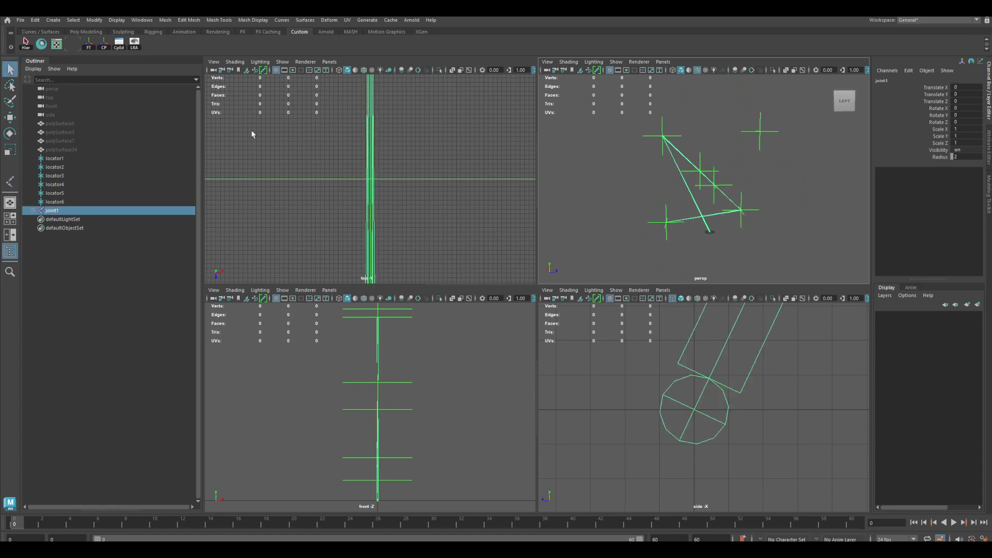
# Expand the joint hierarchy and rename joint1 to LG_root and joint2 to LG_Top.
pyautogui.click(33, 211)
pyautogui.click(39, 220)
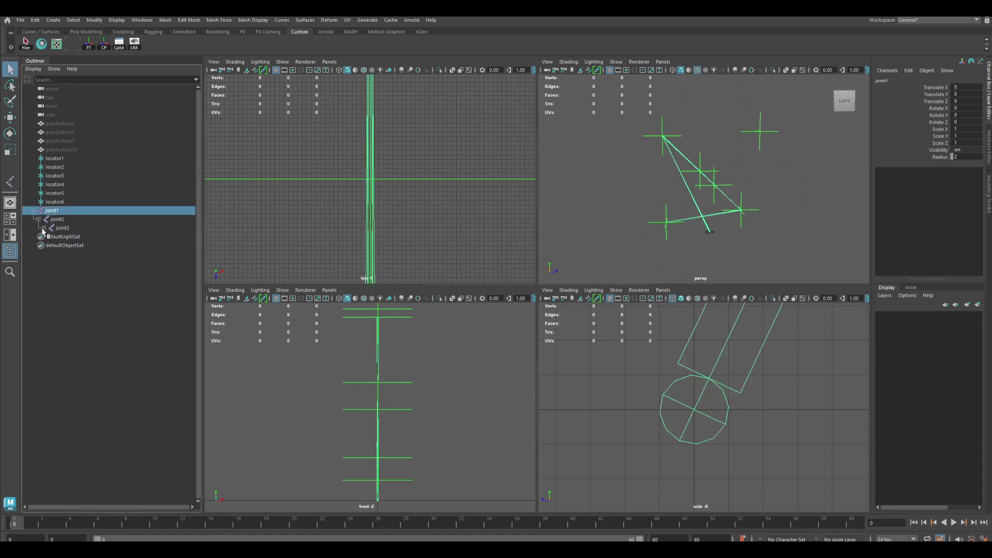
pyautogui.click(43, 228)
pyautogui.doubleClick(54, 211)
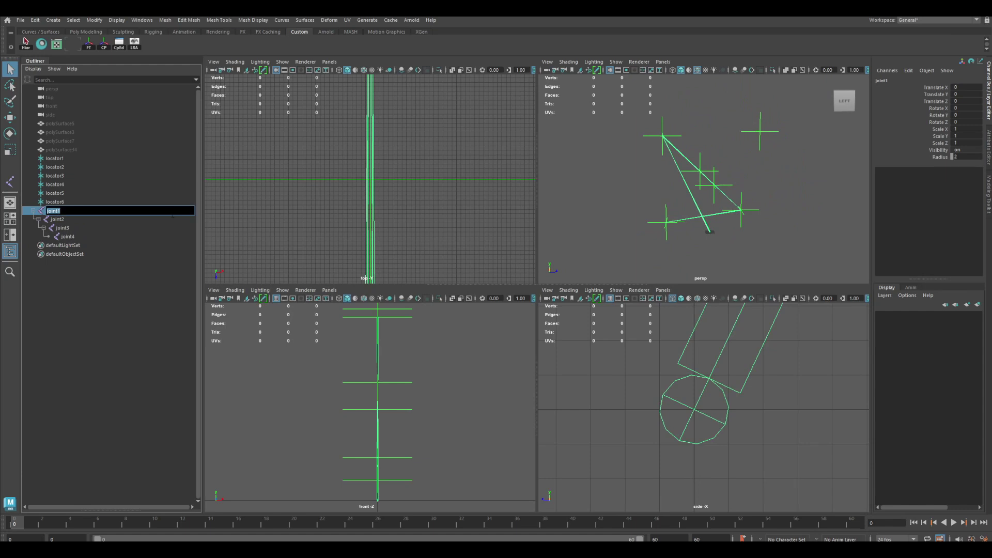
pyautogui.write('LG_root')
pyautogui.press('Return')
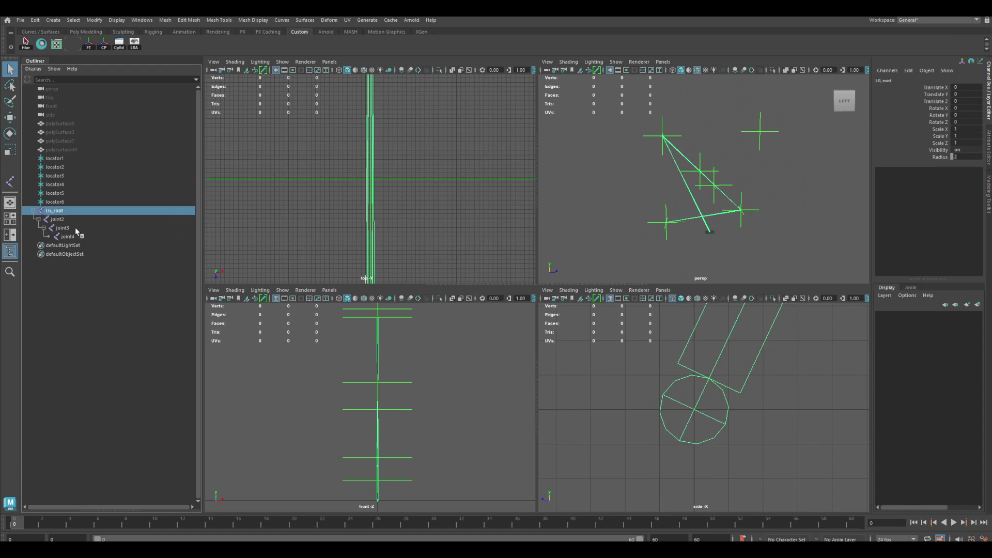
pyautogui.doubleClick(58, 220)
pyautogui.write('LG_Top')
pyautogui.press('Return')
# Rename joint3 to LG_Bottom and joint4 to LG_Tip.
pyautogui.doubleClick(63, 228)
pyautogui.write('LG_Bottom')
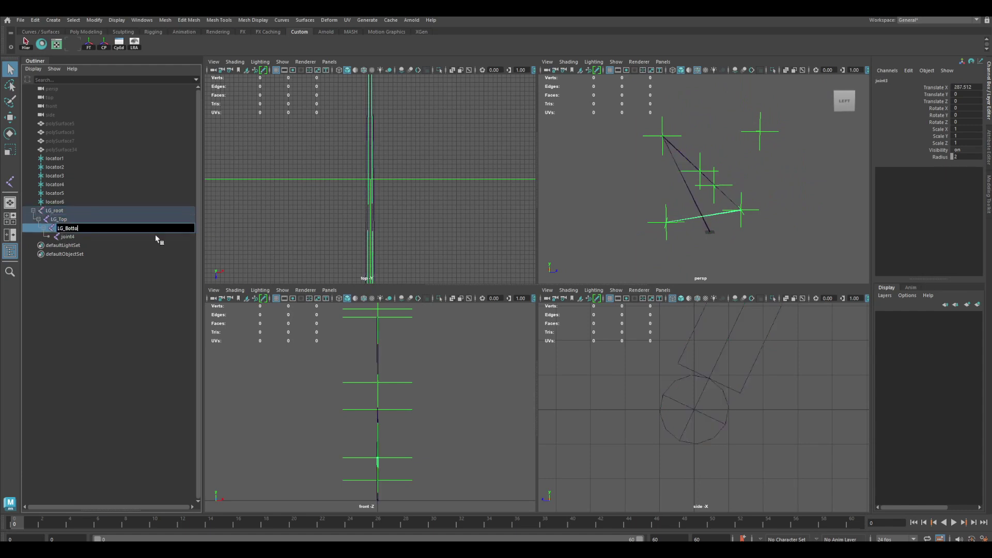
pyautogui.press('Return')
pyautogui.doubleClick(68, 237)
pyautogui.write('LG_Tip')
pyautogui.press('Return')
# Test-rotate the LG_Top joint with its child chain and undo the rotation.
pyautogui.click(59, 211)
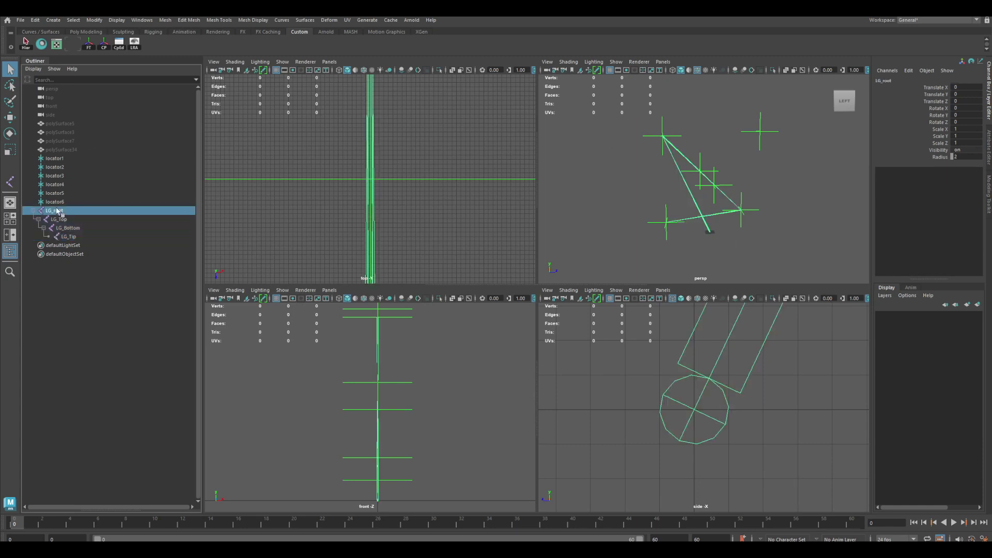
pyautogui.moveTo(623, 106); pyautogui.dragTo(780, 243)
pyautogui.press('w')
pyautogui.keyDown('alt'); pyautogui.moveTo(613, 159); pyautogui.dragTo(626, 159); pyautogui.keyUp('alt')
pyautogui.scroll(3, 626, 159)
pyautogui.click(633, 162)
pyautogui.press('e')
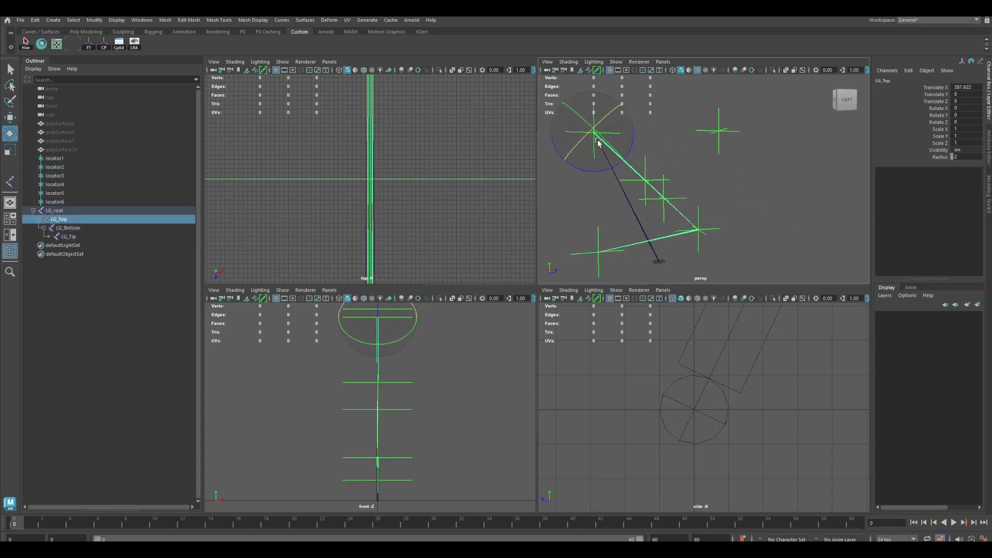
pyautogui.keyDown('alt'); pyautogui.moveTo(597, 141); pyautogui.dragTo(644, 183, button='middle'); pyautogui.keyUp('alt')
pyautogui.keyDown('alt'); pyautogui.moveTo(644, 183); pyautogui.dragTo(652, 182); pyautogui.keyUp('alt')
pyautogui.moveTo(593, 153); pyautogui.dragTo(601, 175)
pyautogui.hotkey('ctrl', 'z')
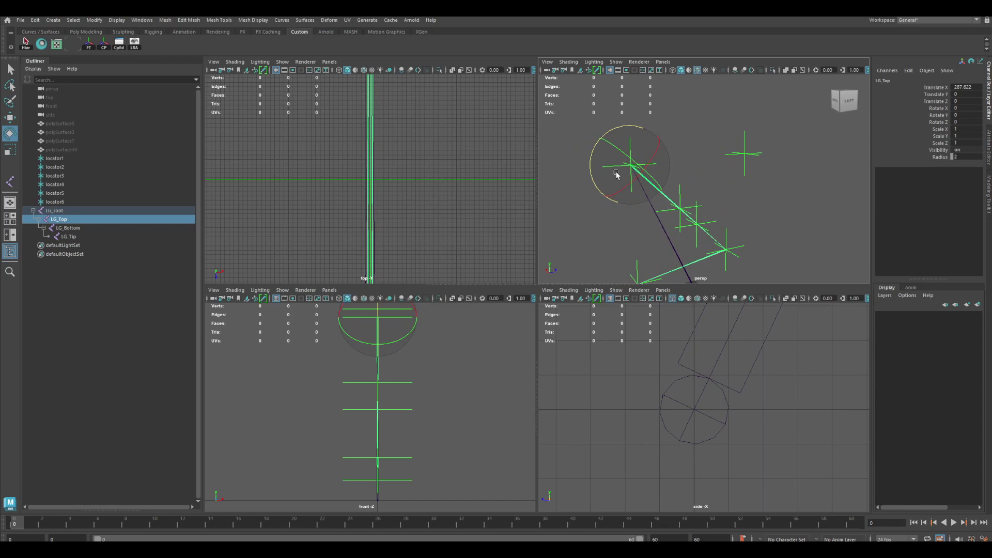
# Parent locator4, at the foot's free end, under the LG_Tip joint.
pyautogui.keyDown('alt'); pyautogui.moveTo(779, 172); pyautogui.dragTo(753, 168, button='middle'); pyautogui.keyUp('alt')
pyautogui.keyDown('alt'); pyautogui.moveTo(753, 168); pyautogui.dragTo(683, 168); pyautogui.keyUp('alt')
pyautogui.keyDown('alt'); pyautogui.moveTo(683, 169); pyautogui.dragTo(707, 159, button='middle'); pyautogui.keyUp('alt')
pyautogui.keyDown('alt'); pyautogui.moveTo(707, 160); pyautogui.dragTo(715, 167); pyautogui.keyUp('alt')
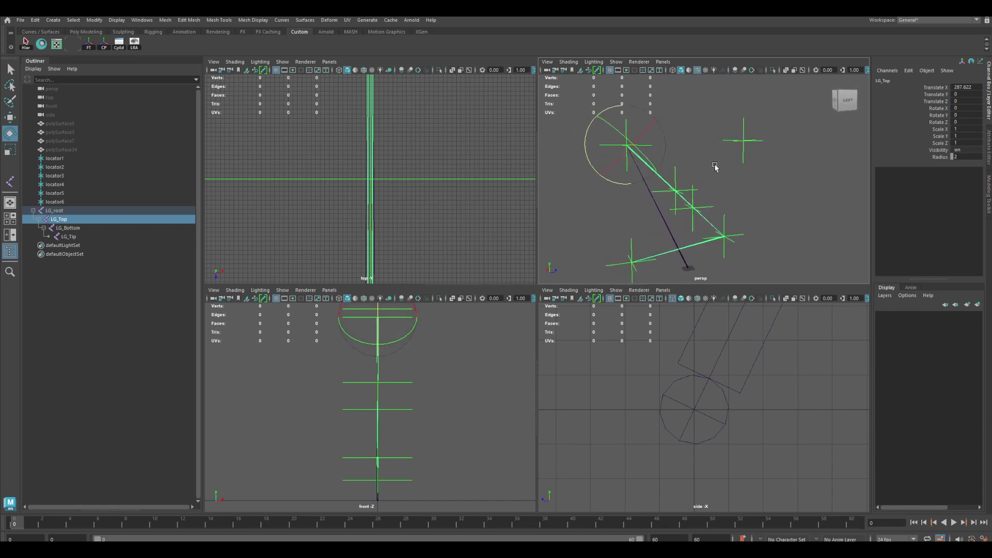
pyautogui.press('q')
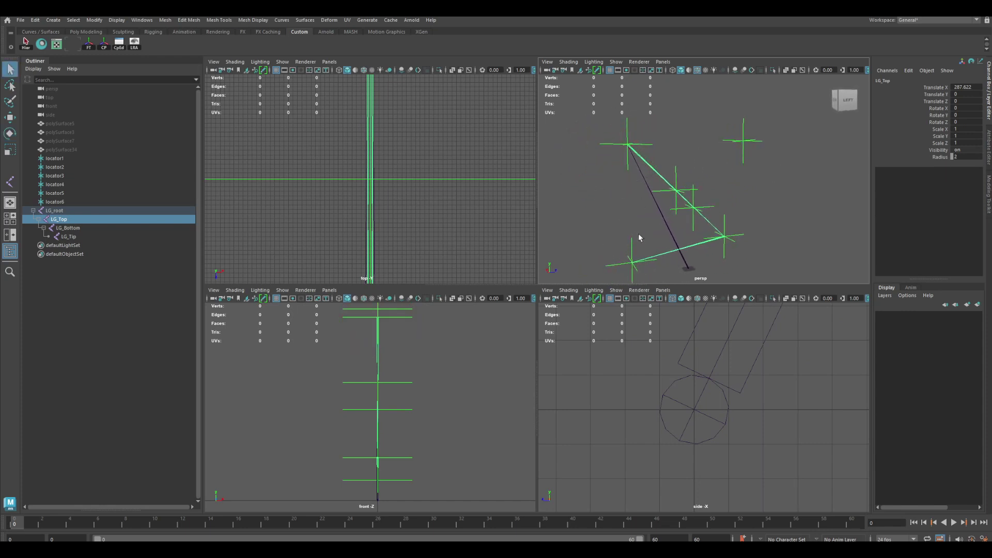
pyautogui.click(633, 250)
pyautogui.keyDown('alt'); pyautogui.moveTo(643, 248); pyautogui.dragTo(650, 227, button='middle'); pyautogui.keyUp('alt')
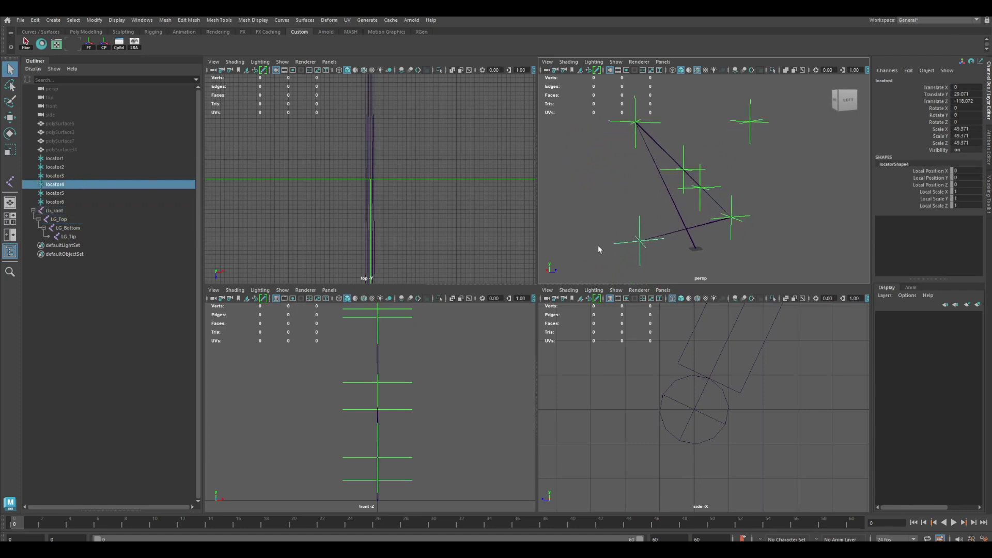
pyautogui.keyDown('alt'); pyautogui.moveTo(625, 222); pyautogui.dragTo(622, 218); pyautogui.keyUp('alt')
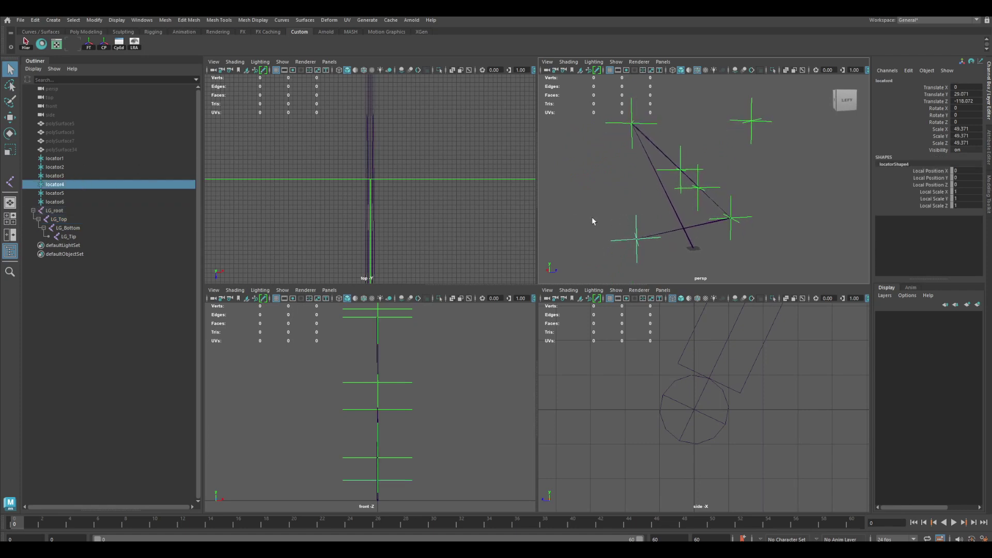
pyautogui.click(64, 184)
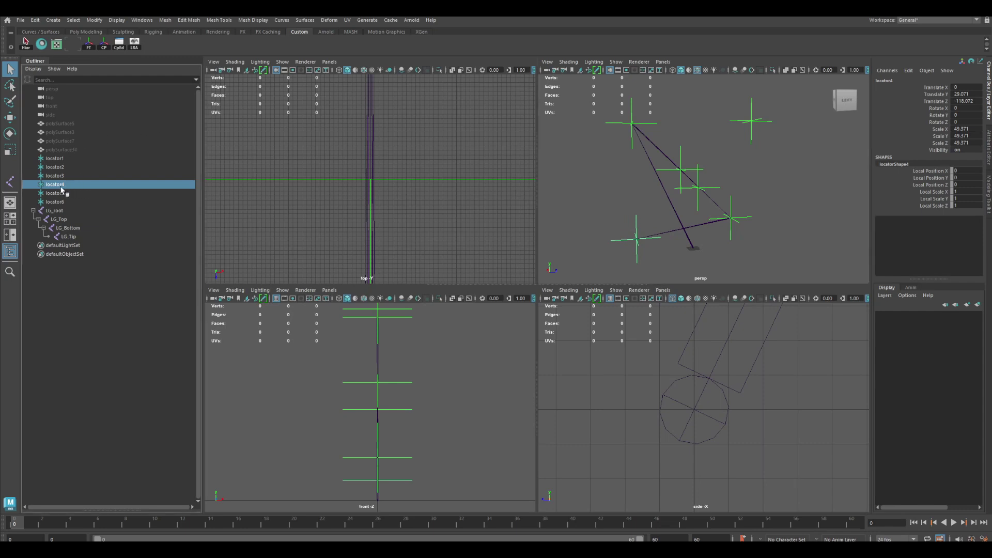
pyautogui.moveTo(61, 185); pyautogui.dragTo(73, 237, button='middle')
pyautogui.click(48, 228)
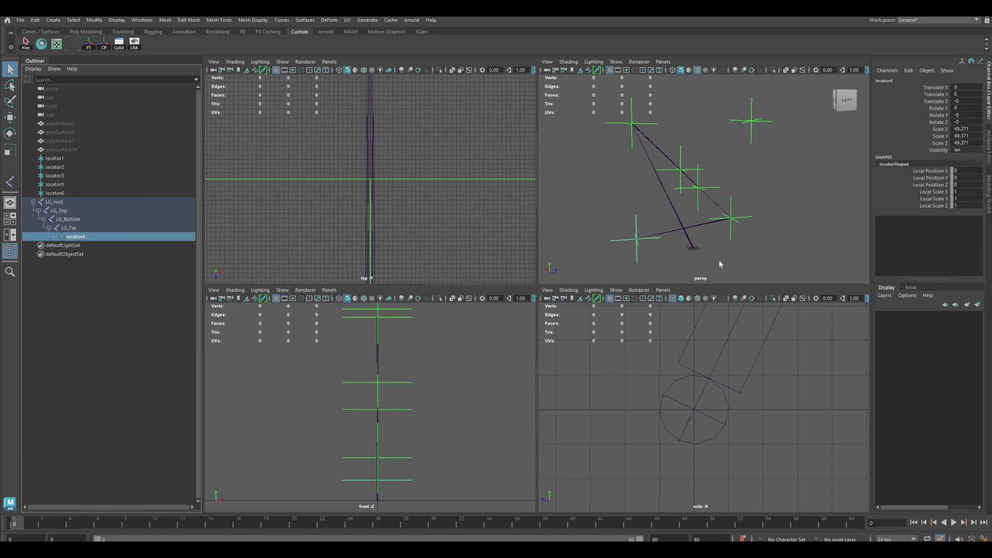
# Parent locator3 under the LG_Bottom joint, and locator2, locator5 and locator6 under the LG_Top joint.
pyautogui.click(731, 208)
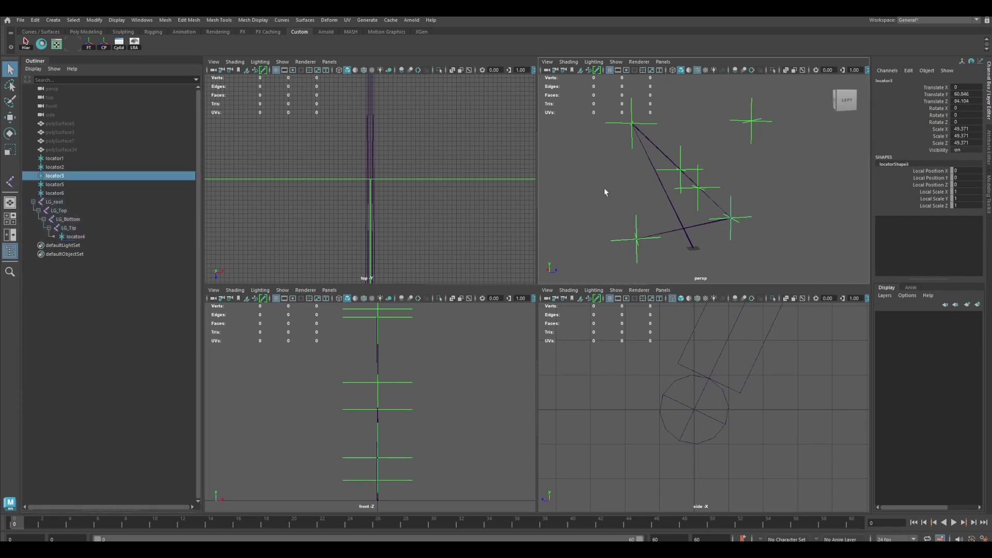
pyautogui.moveTo(70, 177); pyautogui.dragTo(77, 228, button='middle')
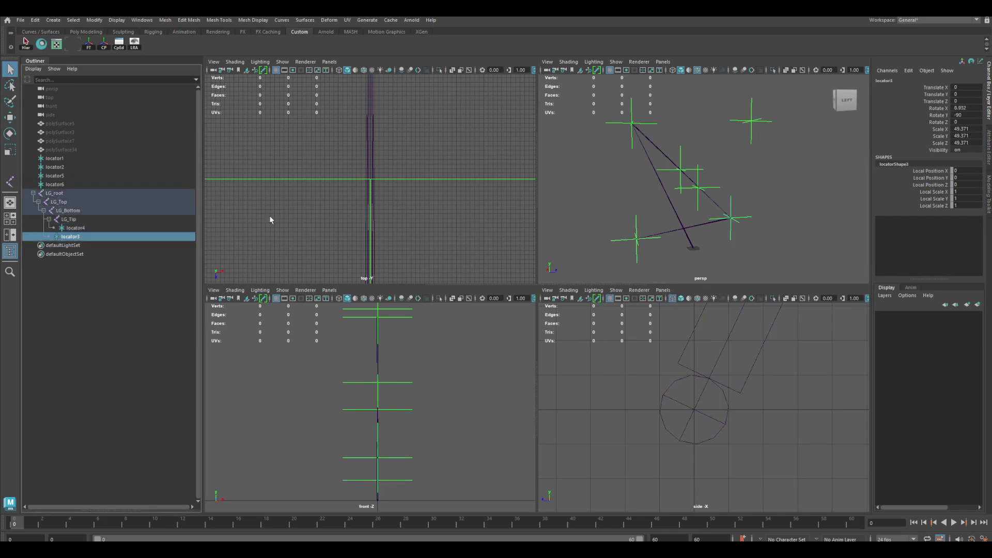
pyautogui.click(681, 163)
pyautogui.keyDown('shift'); pyautogui.click(697, 176); pyautogui.keyUp('shift')
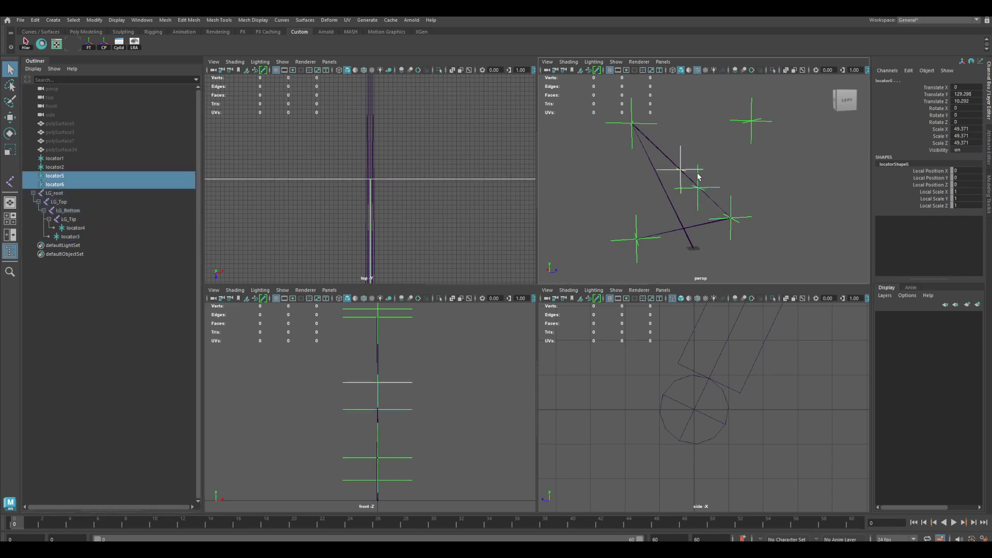
pyautogui.keyDown('shift'); pyautogui.click(631, 106); pyautogui.keyUp('shift')
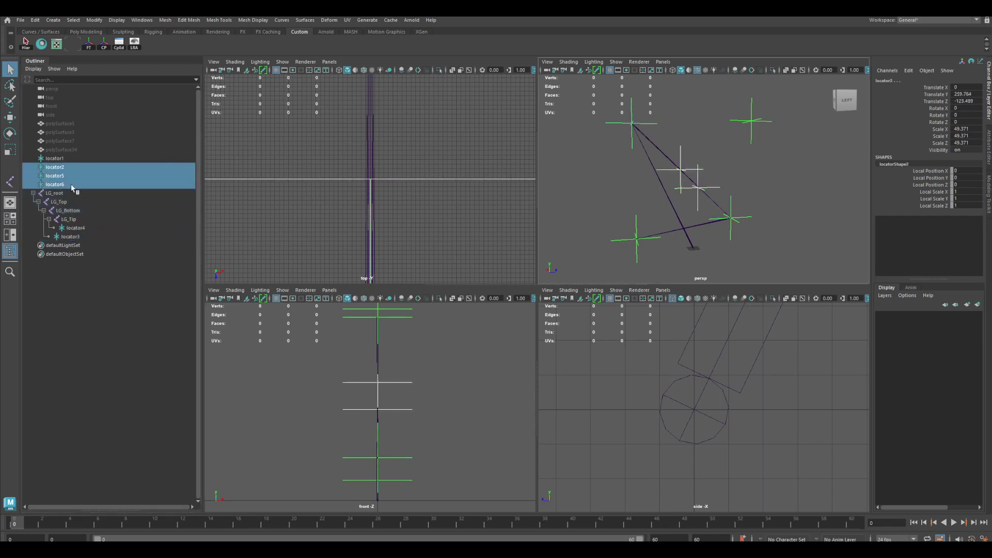
pyautogui.moveTo(65, 183); pyautogui.dragTo(66, 201, button='middle')
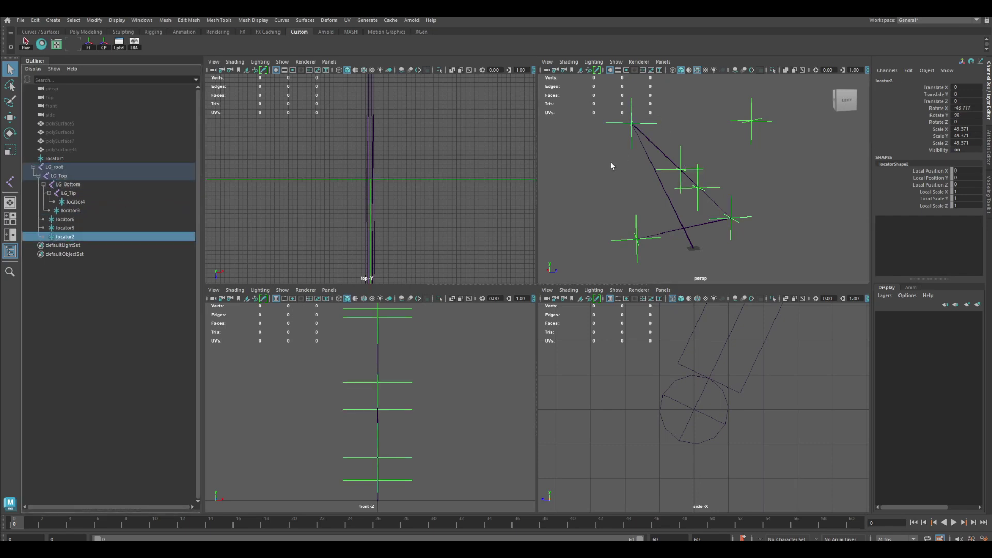
# Test-rotate the LG_Top joint together with its parented locators and undo the rotation.
pyautogui.click(657, 147)
pyautogui.press('e')
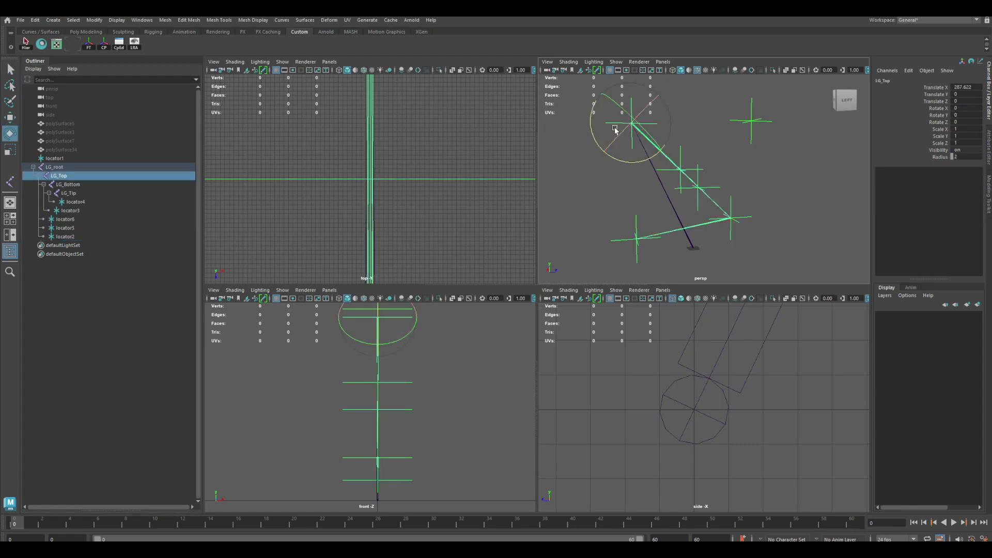
pyautogui.moveTo(593, 136); pyautogui.dragTo(602, 147)
pyautogui.hotkey('ctrl', 'z')
# Parent locator1 under the LG_root joint.
pyautogui.moveTo(734, 107); pyautogui.dragTo(761, 134)
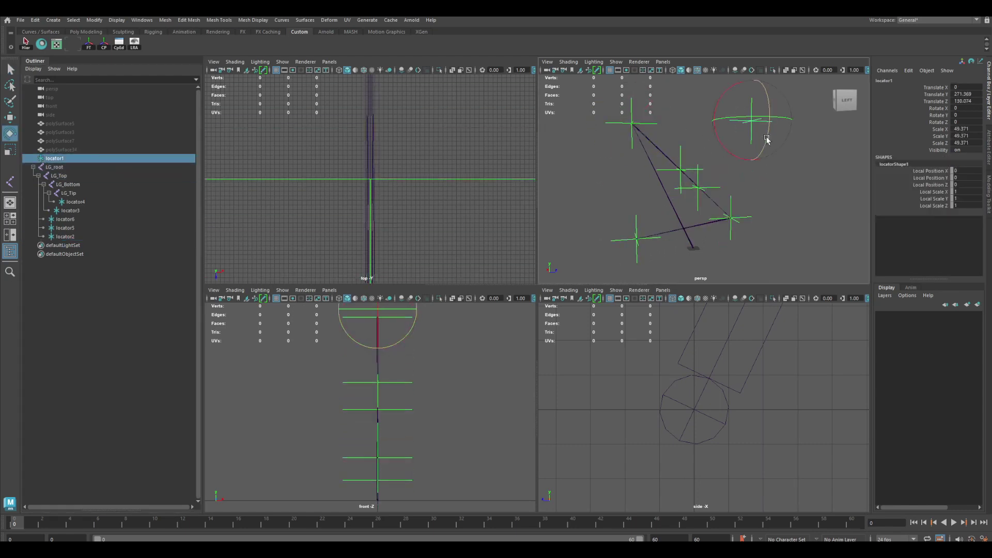
pyautogui.press('w')
pyautogui.moveTo(60, 164); pyautogui.dragTo(73, 168, button='middle')
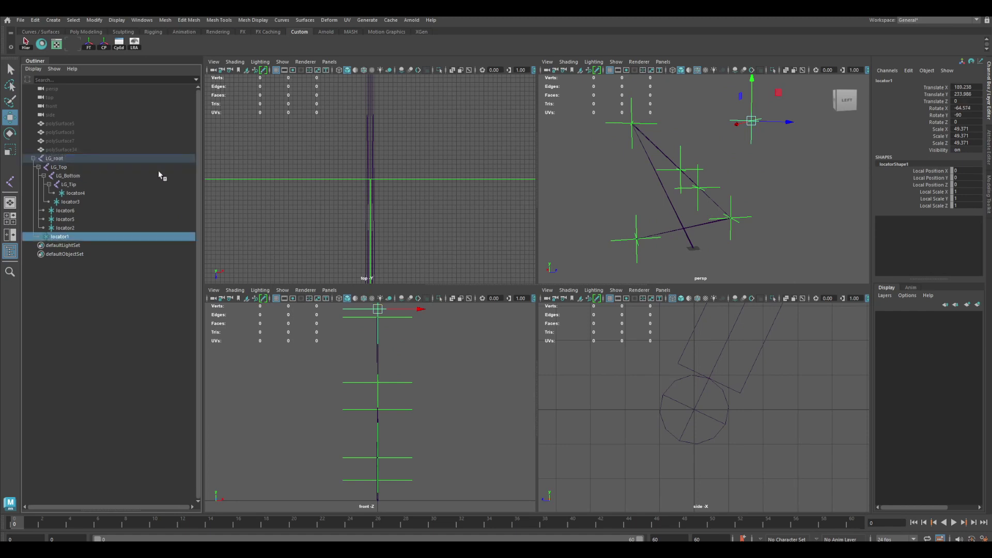
# Test-move the LG_root joint with its whole hierarchy and undo the move.
pyautogui.click(68, 159)
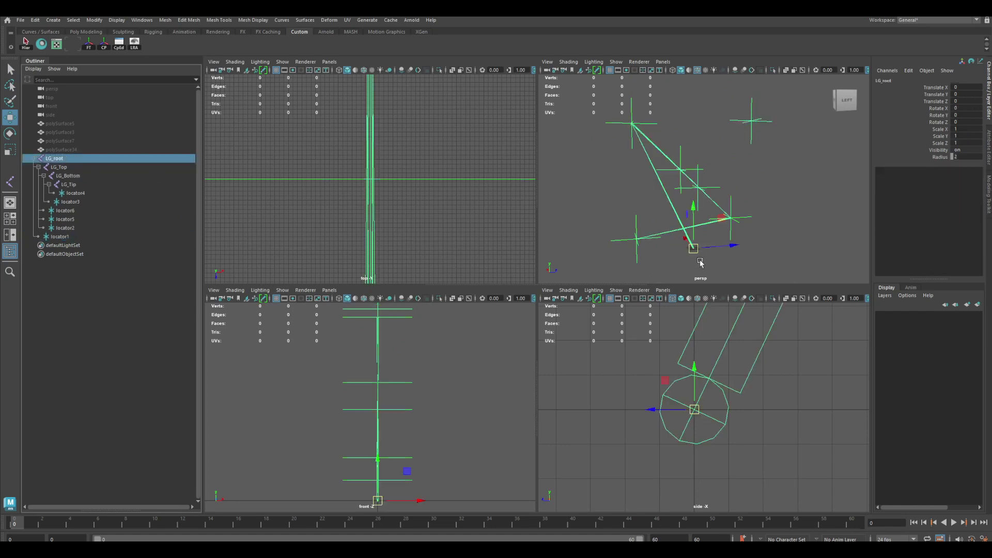
pyautogui.moveTo(688, 243); pyautogui.dragTo(667, 216)
pyautogui.hotkey('ctrl', 'z')
pyautogui.keyDown('alt'); pyautogui.moveTo(746, 160); pyautogui.dragTo(712, 201); pyautogui.keyUp('alt')
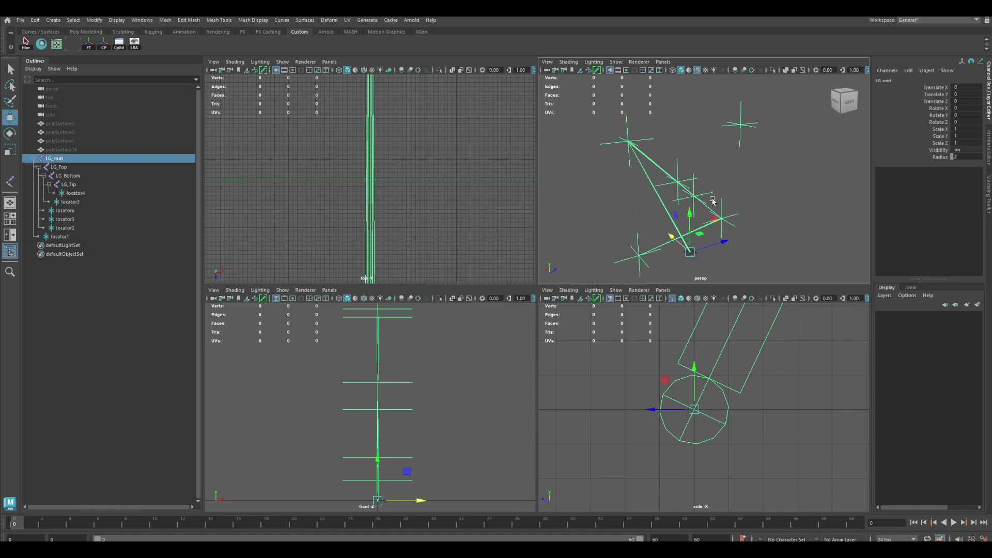
pyautogui.press('q')
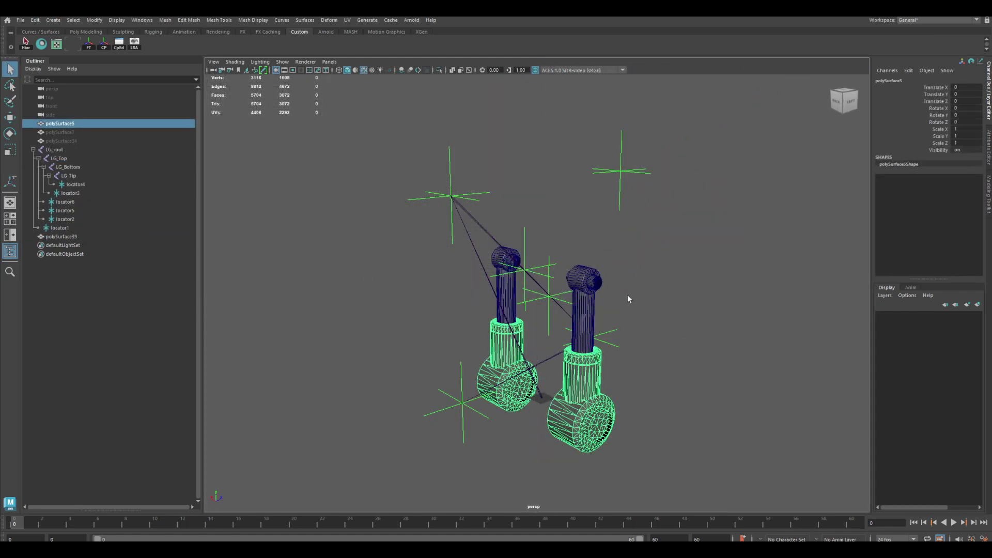
# Reorder polySurface5 in the Outliner so it sits below LG_root, directly before polySurface39.
pyautogui.keyDown('alt'); pyautogui.moveTo(627, 294); pyautogui.dragTo(612, 323); pyautogui.keyUp('alt')
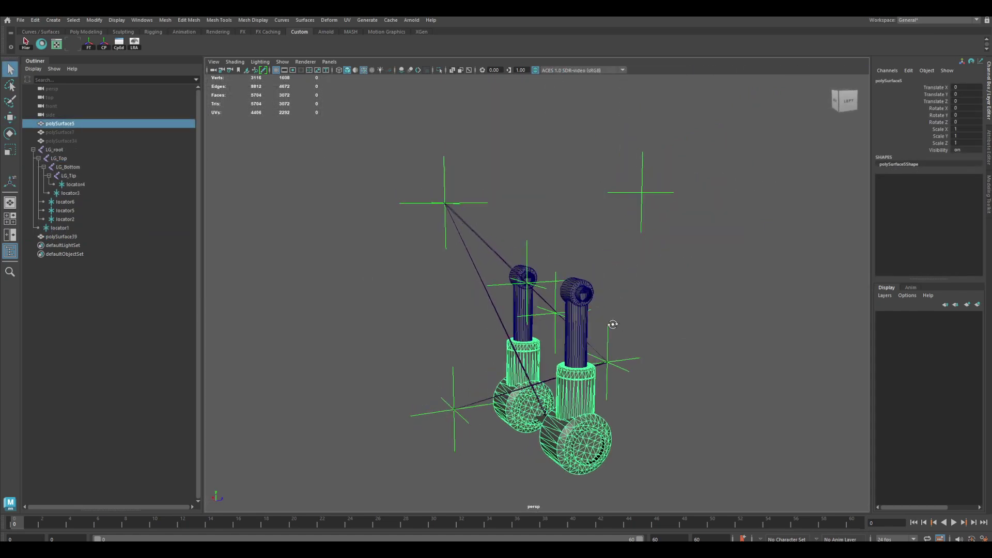
pyautogui.click(565, 335)
pyautogui.click(73, 126)
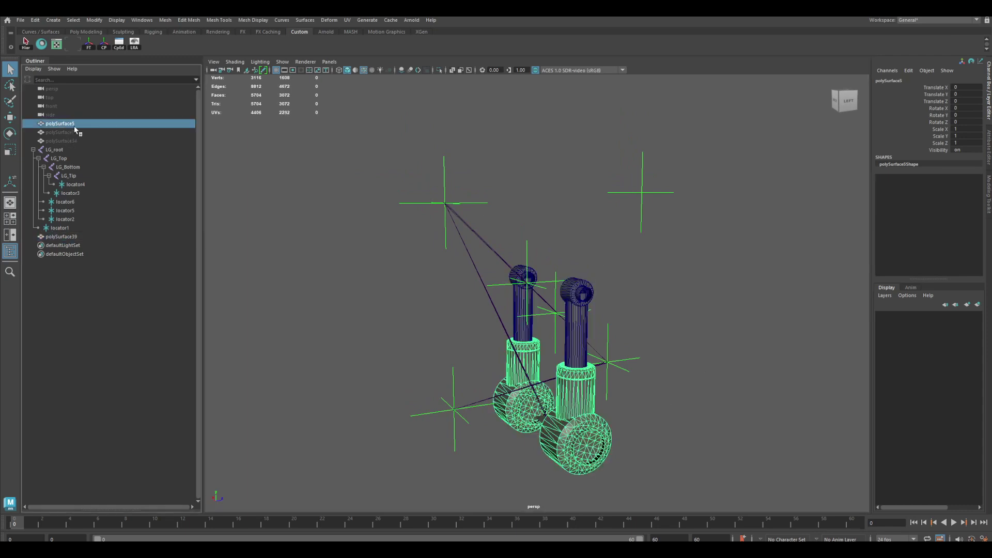
pyautogui.moveTo(74, 126); pyautogui.dragTo(58, 234, button='middle')
pyautogui.hotkey('ctrl', 'z')
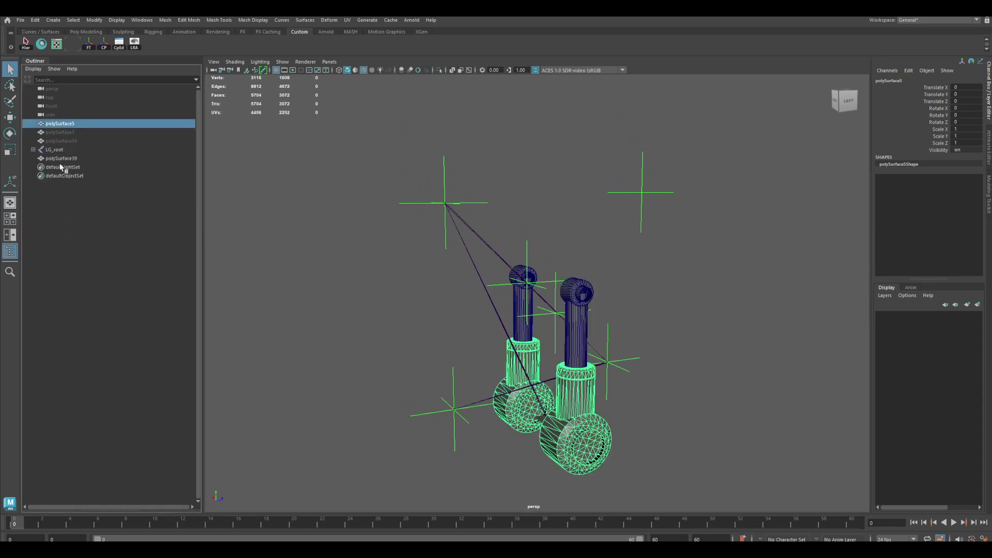
pyautogui.moveTo(72, 126); pyautogui.dragTo(68, 155, button='middle')
# Duplicate polySurface5 and polySurface39 and hide the two copies as backups.
pyautogui.keyDown('shift'); pyautogui.click(72, 158); pyautogui.keyUp('shift')
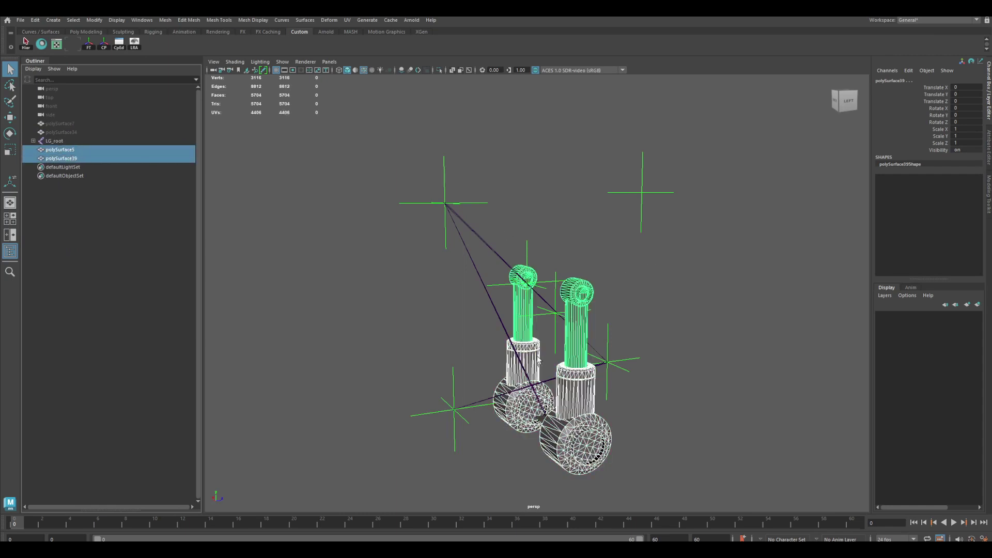
pyautogui.keyDown('alt'); pyautogui.moveTo(592, 272); pyautogui.dragTo(628, 215); pyautogui.keyUp('alt')
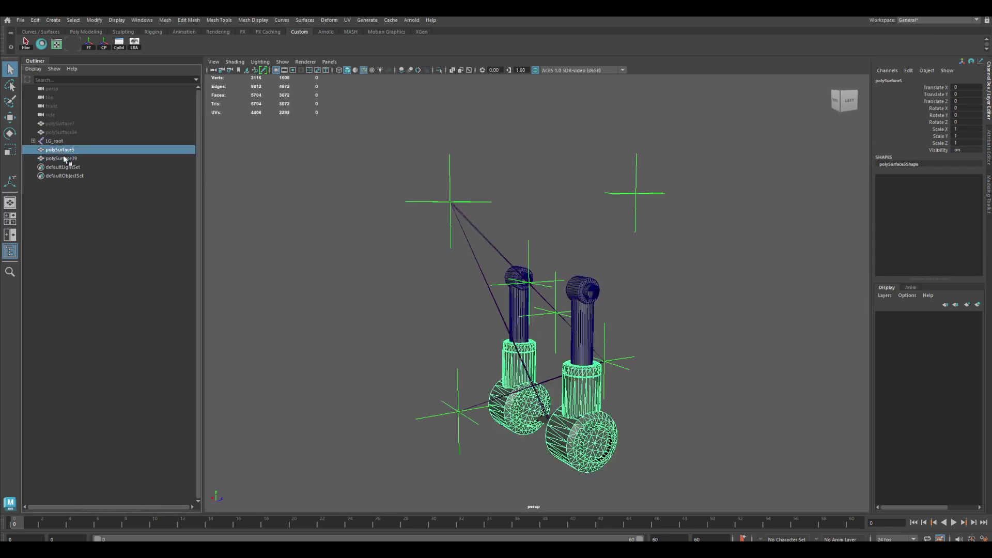
pyautogui.hotkey('ctrl', 'd')
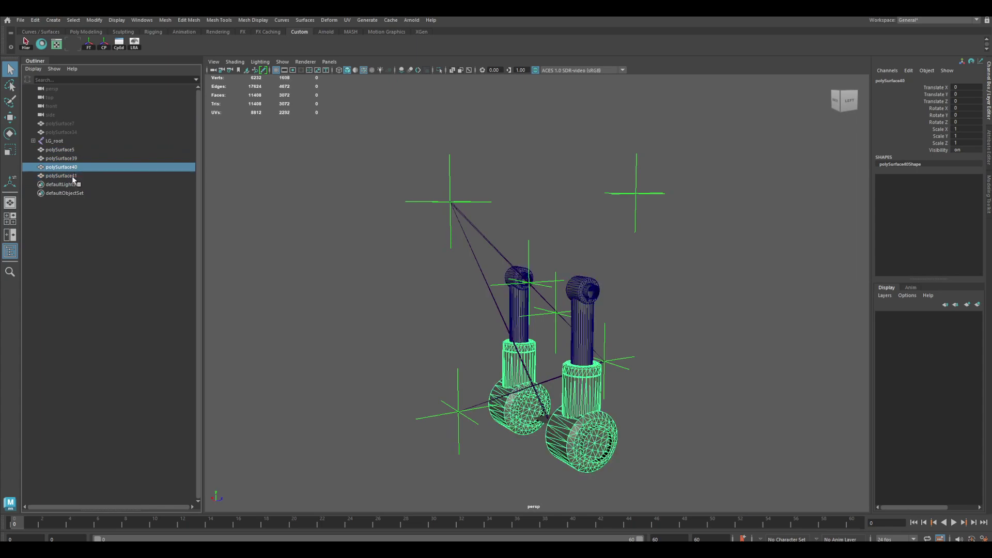
pyautogui.hotkey('ctrl', 'h')
pyautogui.click(74, 159)
pyautogui.click(73, 150)
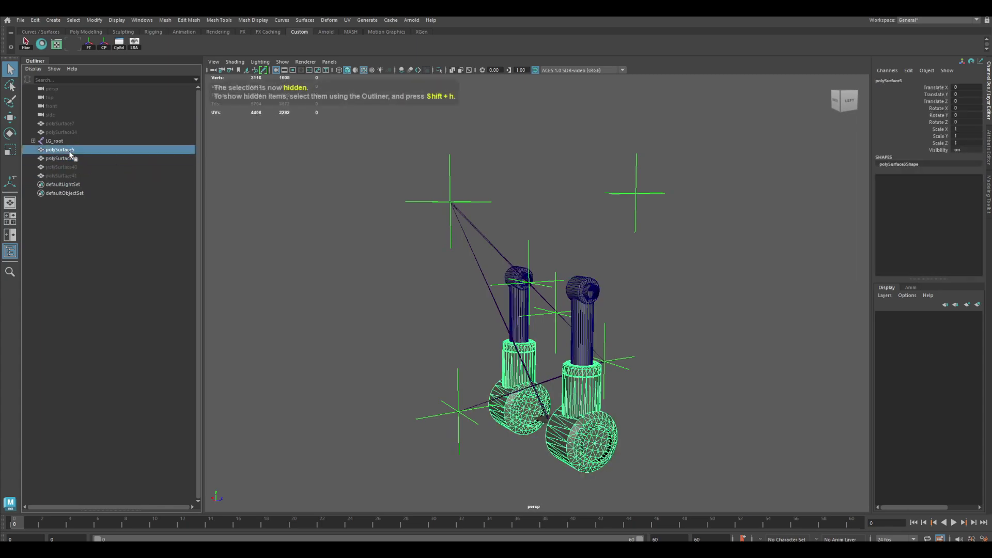
# Select locator1 and then the lower cylinder mesh polySurface5, and open the Point Constraint options.
pyautogui.keyDown('alt'); pyautogui.moveTo(537, 362); pyautogui.dragTo(562, 353); pyautogui.keyUp('alt')
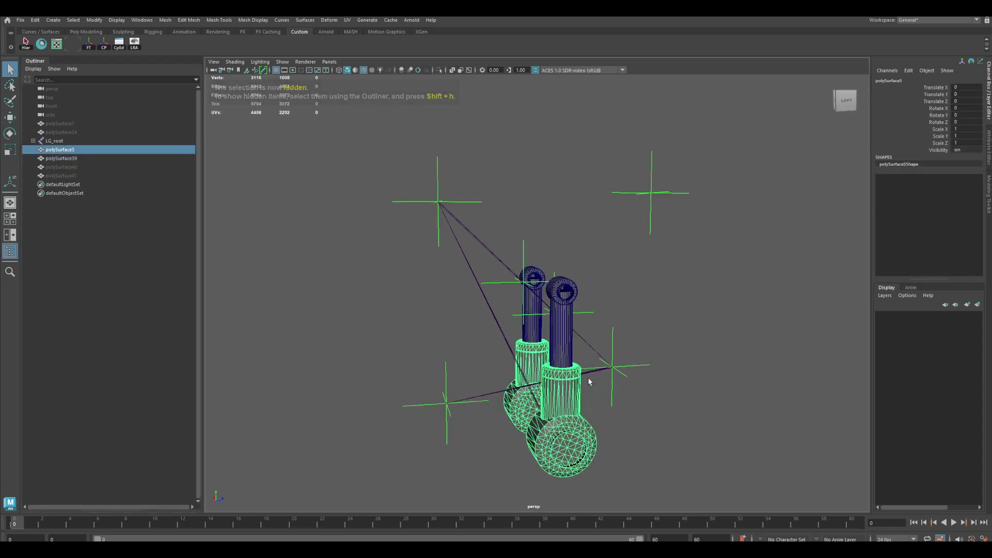
pyautogui.keyDown('alt'); pyautogui.moveTo(572, 430); pyautogui.dragTo(590, 430); pyautogui.keyUp('alt')
pyautogui.keyDown('shift'); pyautogui.moveTo(643, 200); pyautogui.dragTo(636, 238); pyautogui.keyUp('shift')
pyautogui.hotkey('ctrl', 'z')
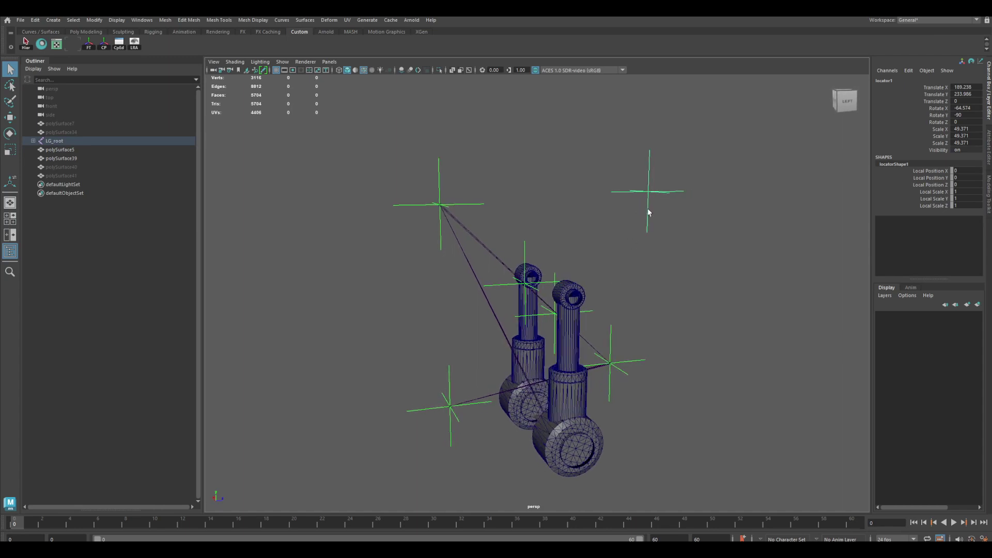
pyautogui.click(564, 426)
pyautogui.keyDown('alt'); pyautogui.moveTo(564, 425); pyautogui.dragTo(580, 387); pyautogui.keyUp('alt')
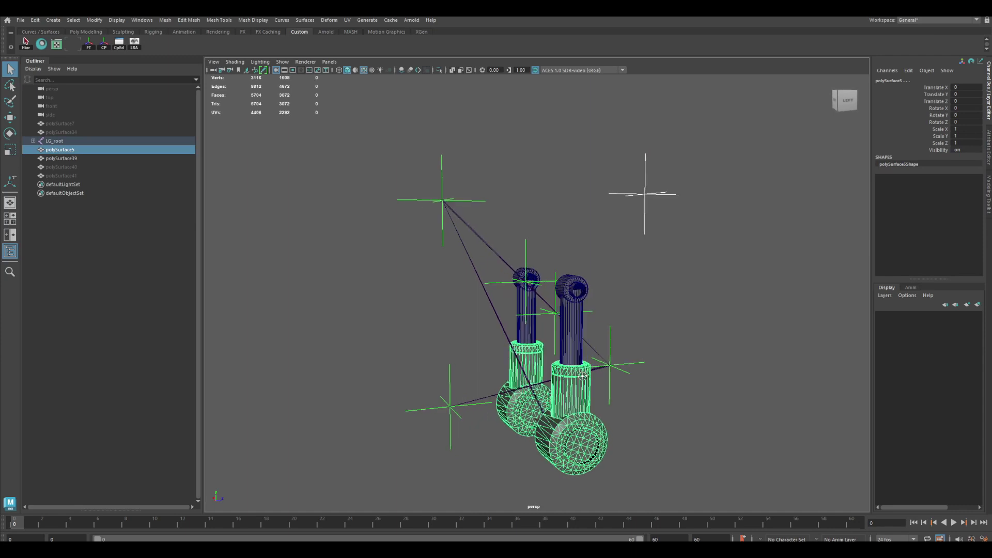
pyautogui.press('space')
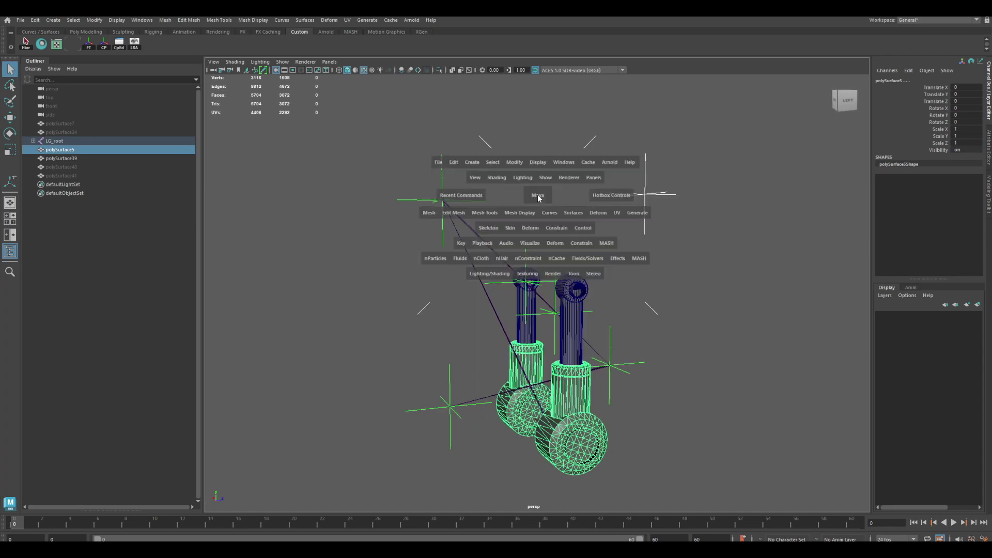
pyautogui.click(557, 229)
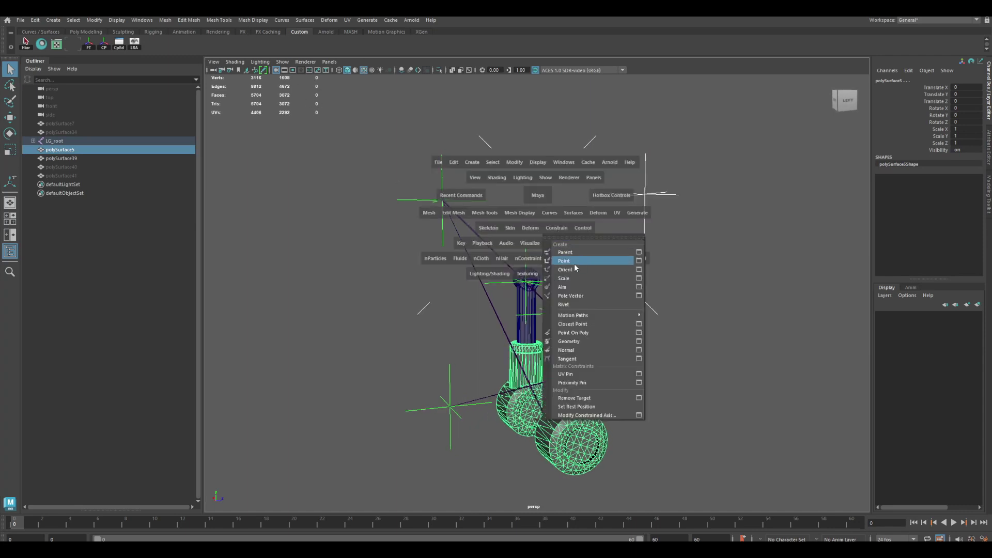
pyautogui.click(640, 262)
pyautogui.moveTo(793, 133); pyautogui.dragTo(847, 166)
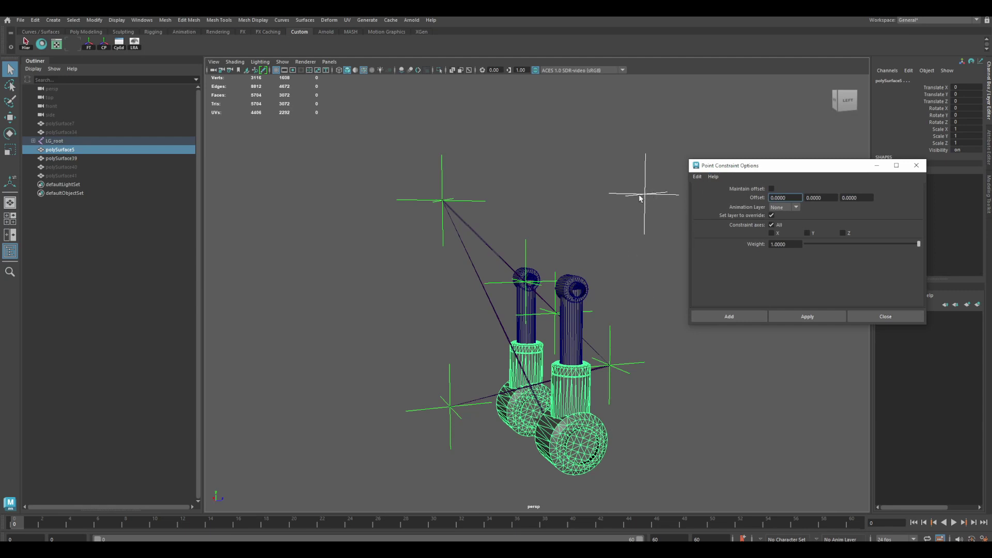
# Point-constrain polySurface5 to locator1 with Maintain offset off, zero offset, all axes and weight 1.
pyautogui.moveTo(805, 168); pyautogui.dragTo(788, 149)
pyautogui.doubleClick(793, 180)
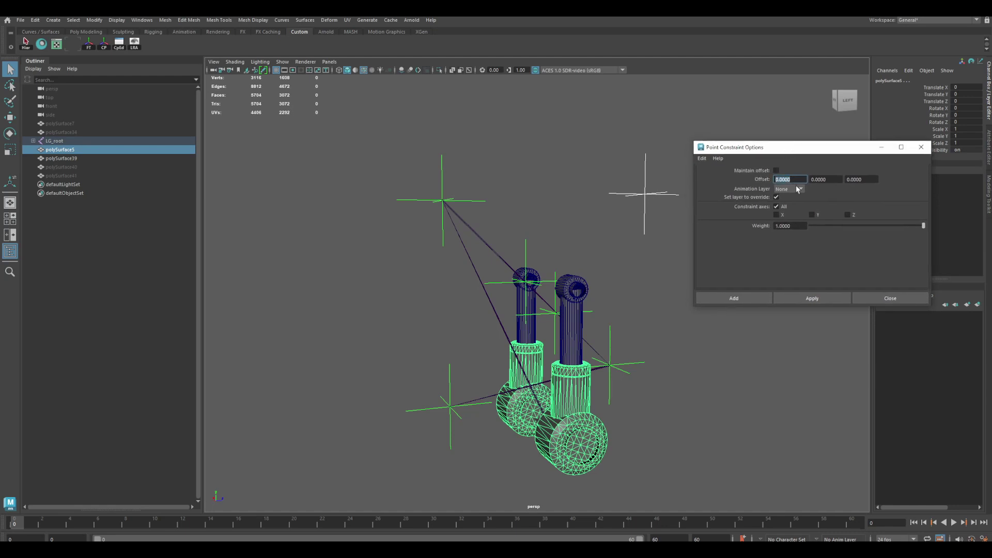
pyautogui.press('Tab')
pyautogui.press('Tab')
pyautogui.click(823, 179)
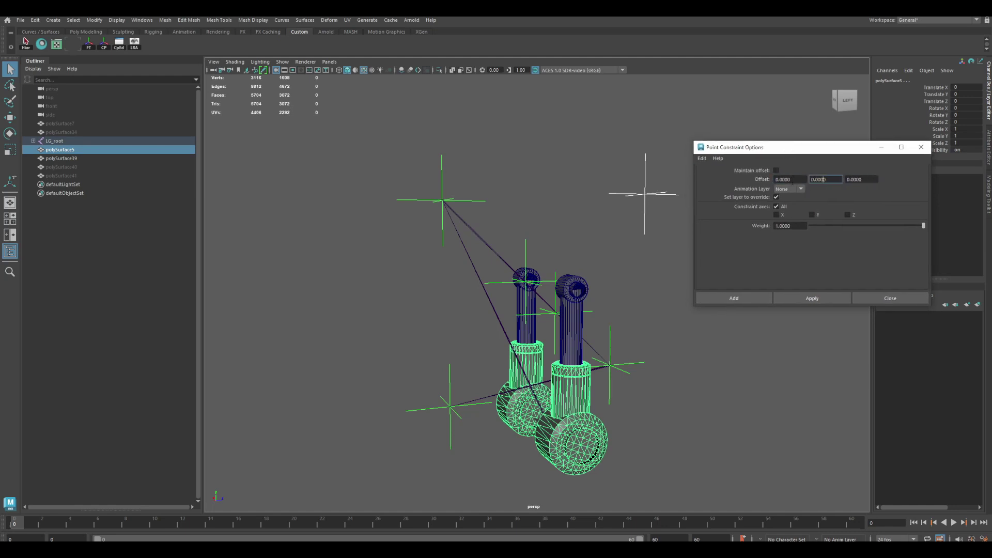
pyautogui.click(868, 179)
pyautogui.doubleClick(825, 179)
pyautogui.moveTo(783, 149); pyautogui.dragTo(779, 119)
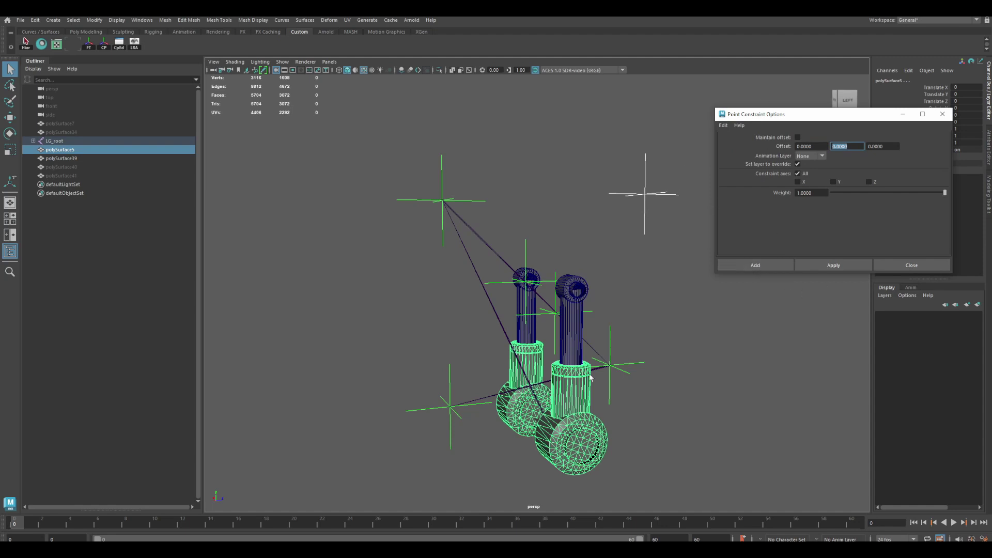
pyautogui.click(771, 264)
pyautogui.keyDown('alt'); pyautogui.moveTo(749, 263); pyautogui.dragTo(690, 253); pyautogui.keyUp('alt')
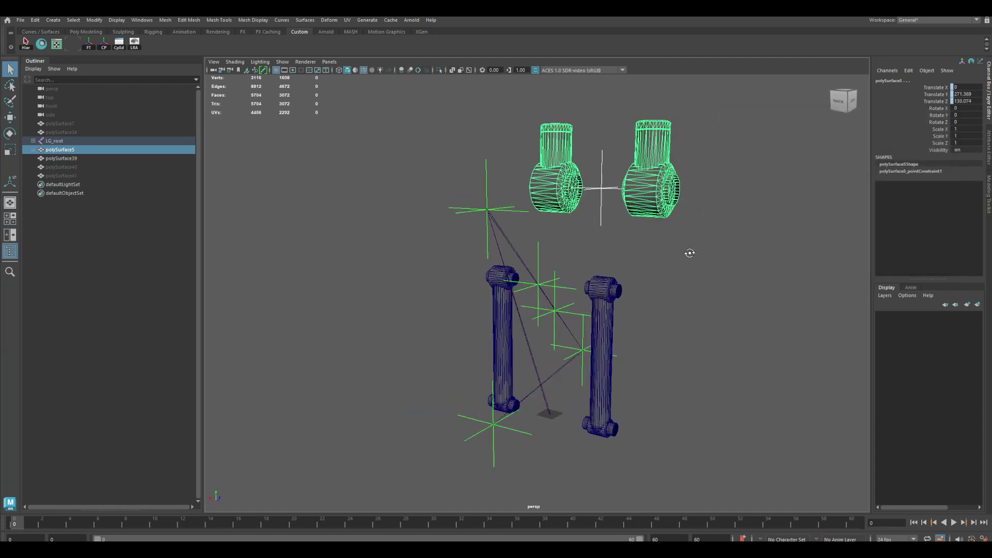
# Examine how the polySurface5 cylinder sits on locator1 relative to the piston-end locator6 on the diagonal joint.
pyautogui.click(609, 230)
pyautogui.click(602, 190)
pyautogui.keyDown('alt'); pyautogui.moveTo(603, 193); pyautogui.dragTo(614, 229); pyautogui.keyUp('alt')
pyautogui.keyDown('alt'); pyautogui.moveTo(605, 268); pyautogui.dragTo(507, 232); pyautogui.keyUp('alt')
pyautogui.scroll(3, 590, 284)
pyautogui.keyDown('shift'); pyautogui.click(504, 231); pyautogui.keyUp('shift')
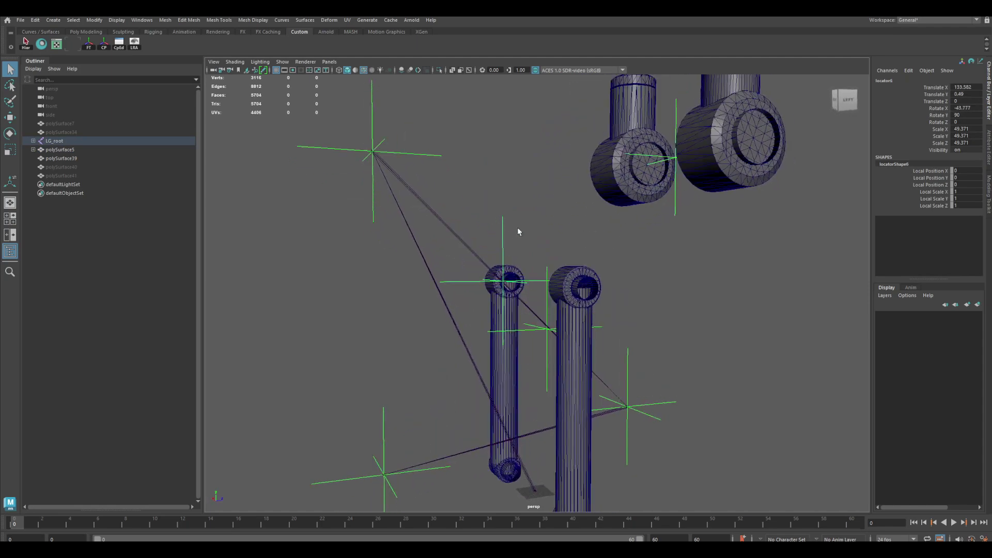
pyautogui.click(731, 141)
pyautogui.keyDown('alt'); pyautogui.moveTo(686, 209); pyautogui.dragTo(660, 246); pyautogui.keyUp('alt')
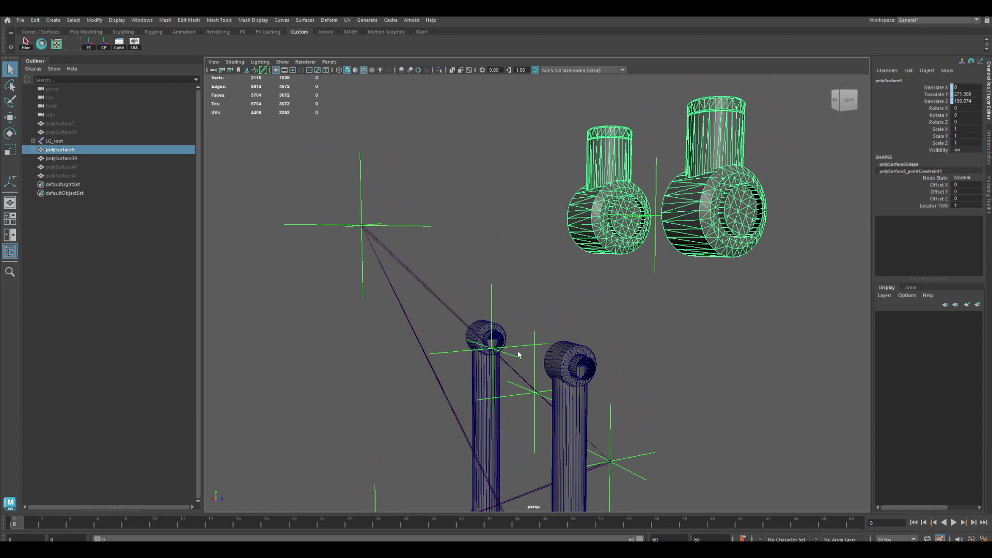
pyautogui.moveTo(694, 191)
pyautogui.keyDown('alt'); pyautogui.mouseDown()
pyautogui.moveTo(697, 207)
pyautogui.moveTo(686, 206)
pyautogui.mouseUp(); pyautogui.keyUp('alt')
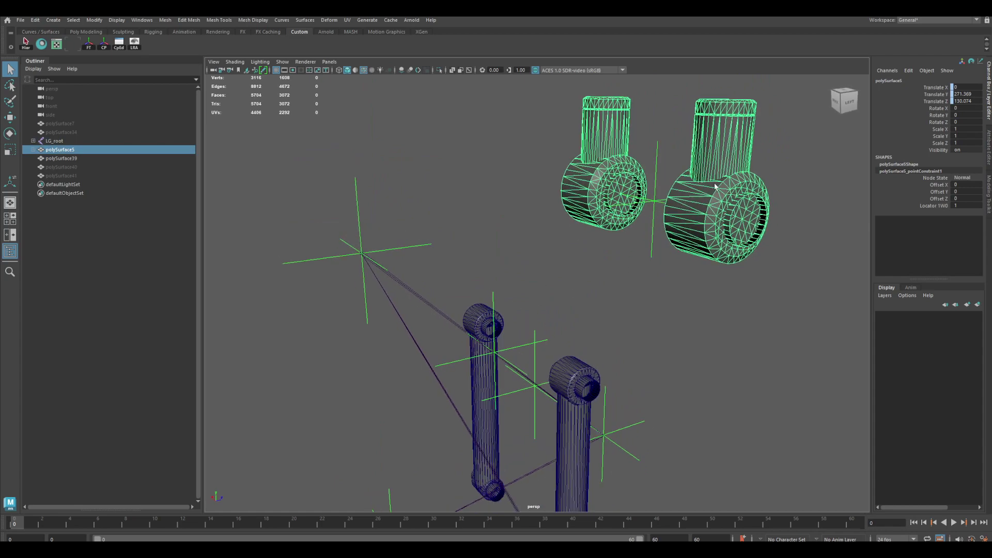
pyautogui.keyDown('alt'); pyautogui.moveTo(637, 260); pyautogui.dragTo(504, 293); pyautogui.keyUp('alt')
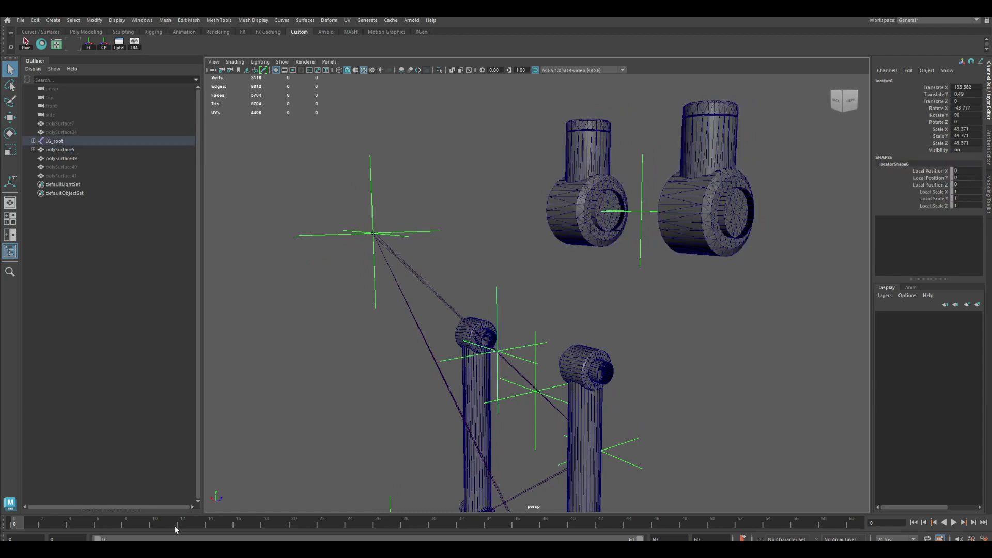
# Switch to Paint, check the top piston's two pivots in the BASE sketch, undo the trial marks and return to Maya.
pyautogui.click(408, 550)
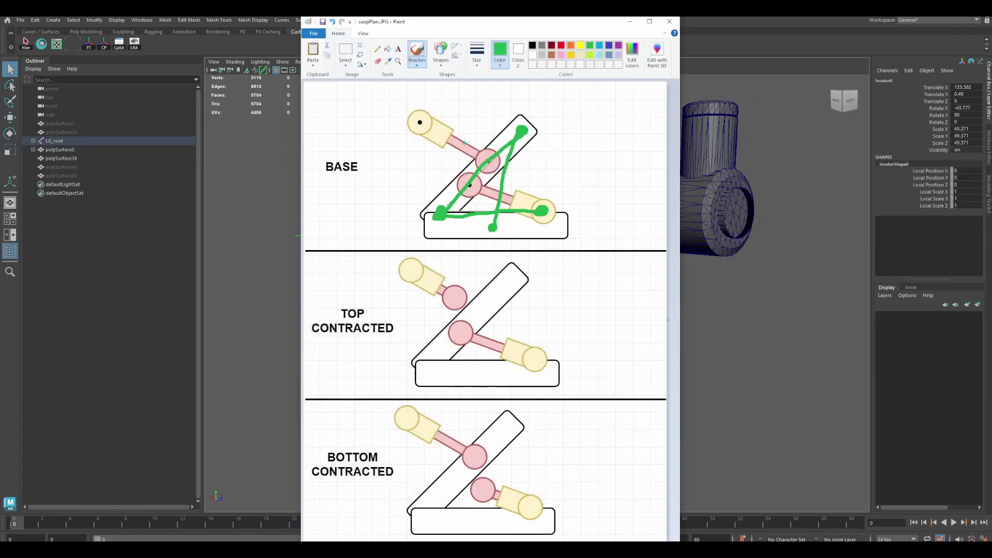
pyautogui.moveTo(489, 161); pyautogui.dragTo(486, 163)
pyautogui.moveTo(425, 126)
pyautogui.mouseDown()
pyautogui.moveTo(418, 114)
pyautogui.moveTo(433, 116)
pyautogui.mouseUp()
pyautogui.hotkey('ctrl', 'z')
pyautogui.hotkey('ctrl', 'z')
pyautogui.click(629, 21)
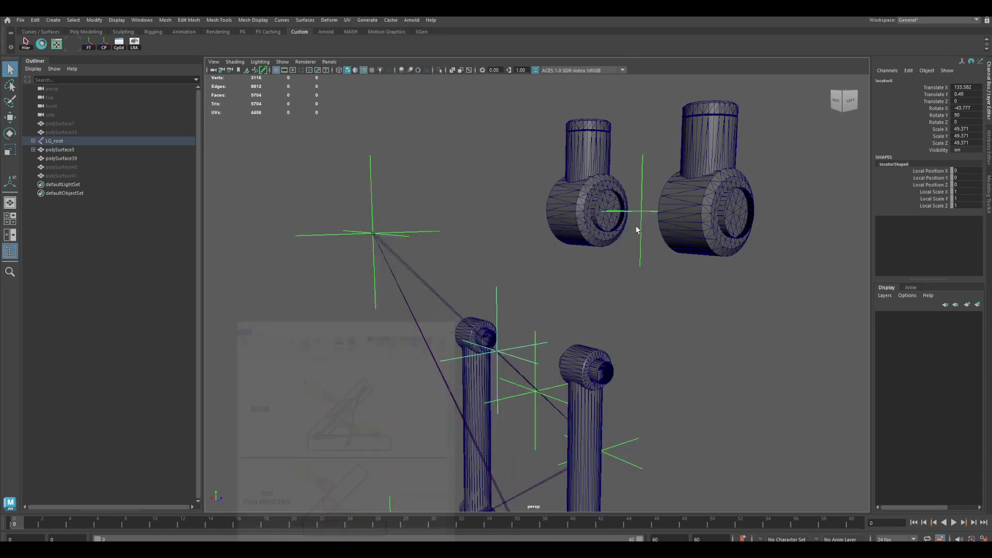
# Aim-constrain polySurface5 to locator6 with Maintain offset off, zero offset, aim and up vectors 0 1 0, all axes and weight 1.
pyautogui.moveTo(513, 307)
pyautogui.keyDown('alt'); pyautogui.mouseDown()
pyautogui.moveTo(488, 279)
pyautogui.moveTo(517, 290)
pyautogui.mouseUp(); pyautogui.keyUp('alt')
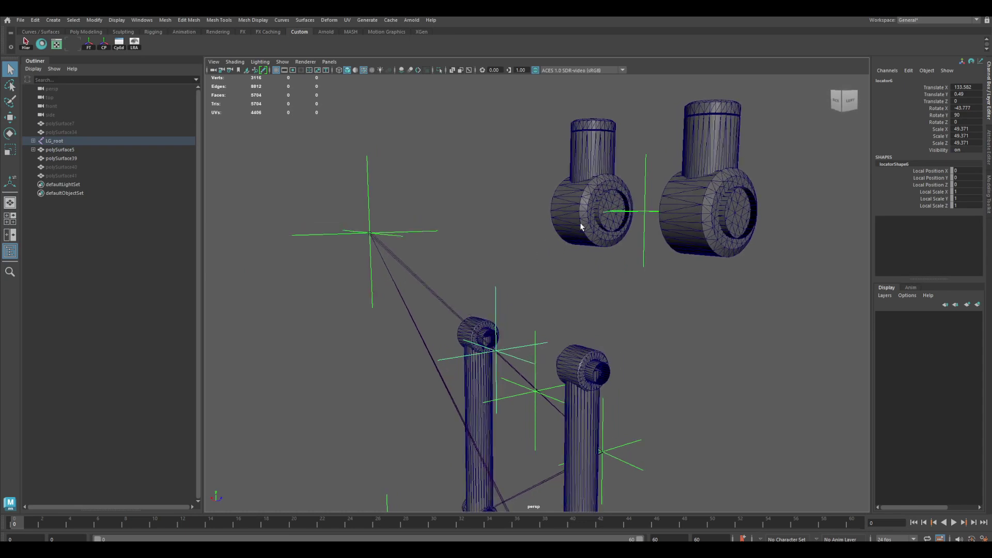
pyautogui.keyDown('shift'); pyautogui.click(581, 190); pyautogui.keyUp('shift')
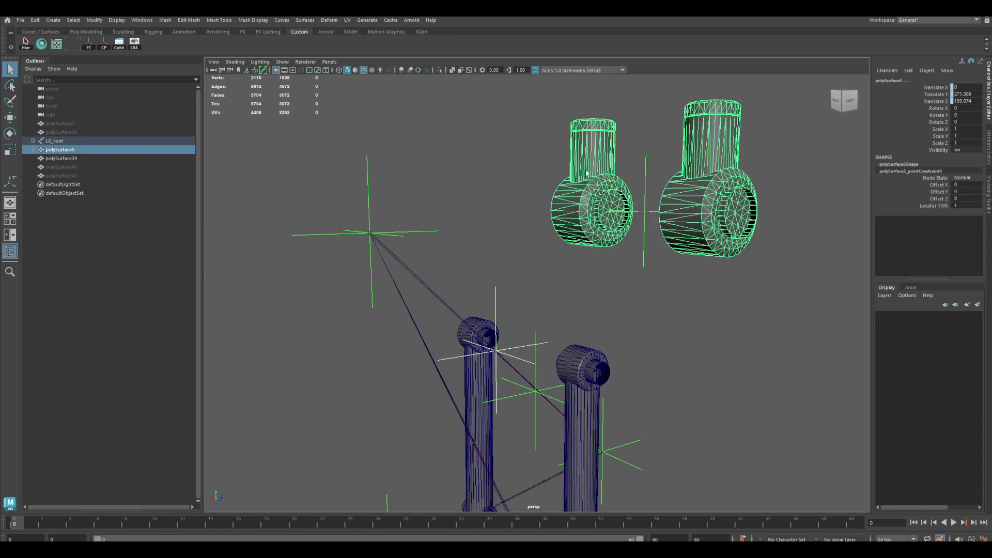
pyautogui.press('space')
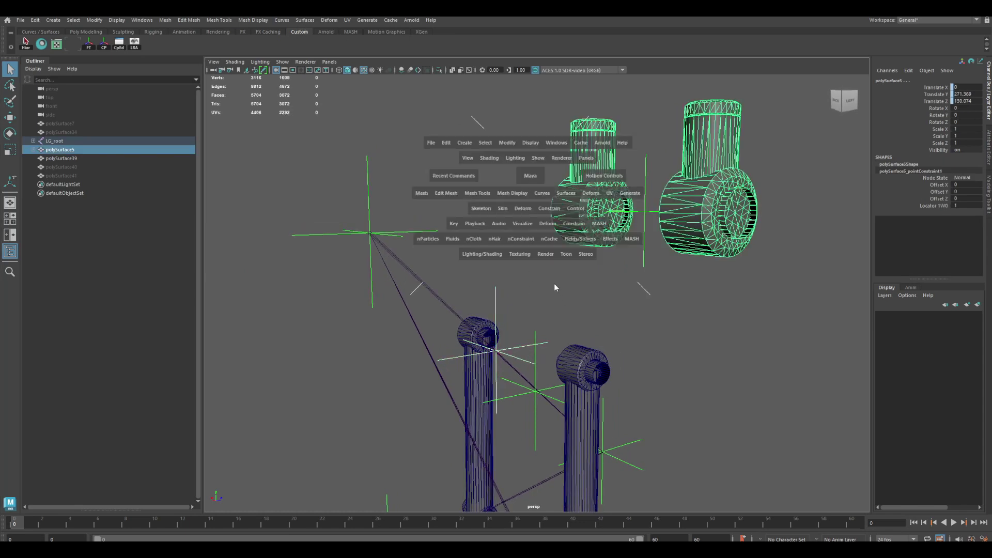
pyautogui.click(551, 209)
pyautogui.click(632, 268)
pyautogui.moveTo(838, 118); pyautogui.dragTo(825, 176)
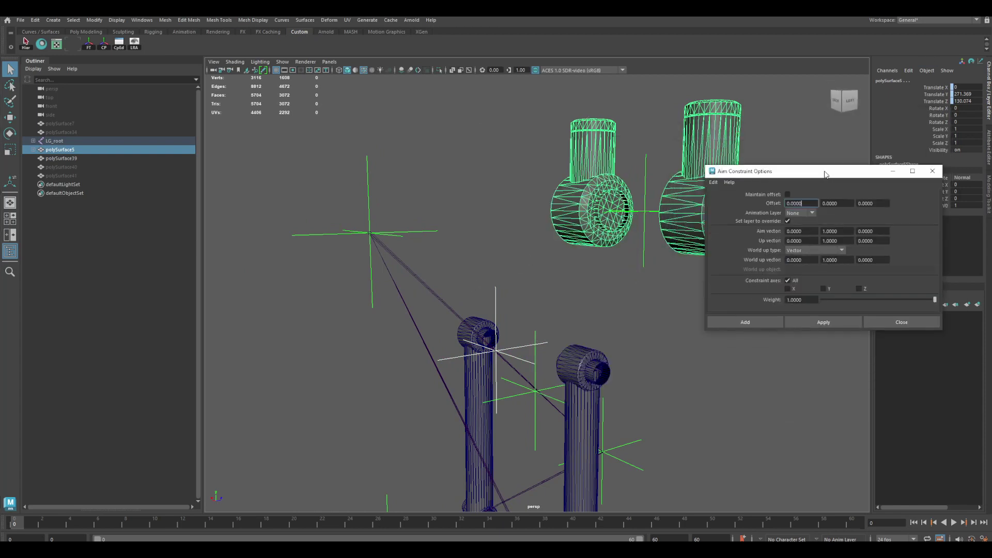
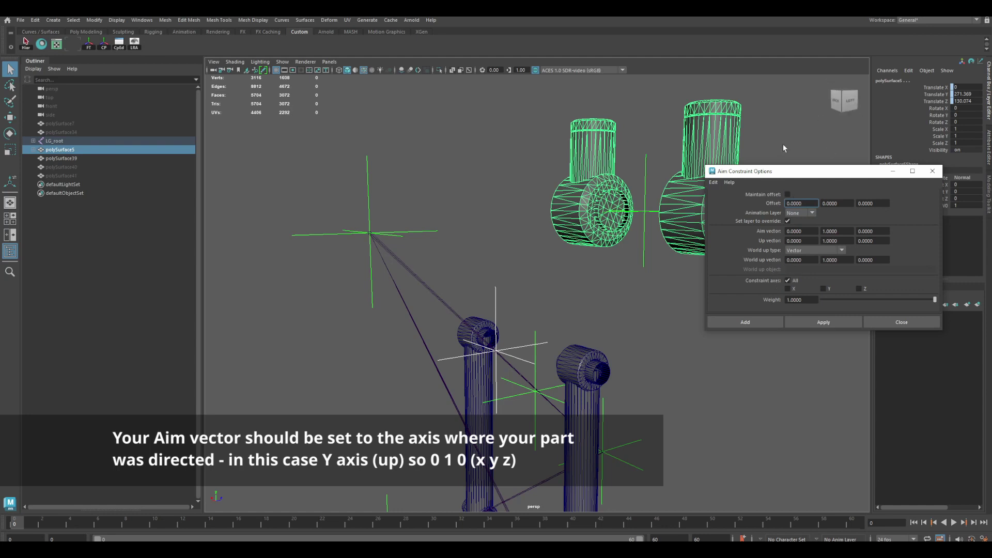
pyautogui.moveTo(795, 172); pyautogui.dragTo(802, 135)
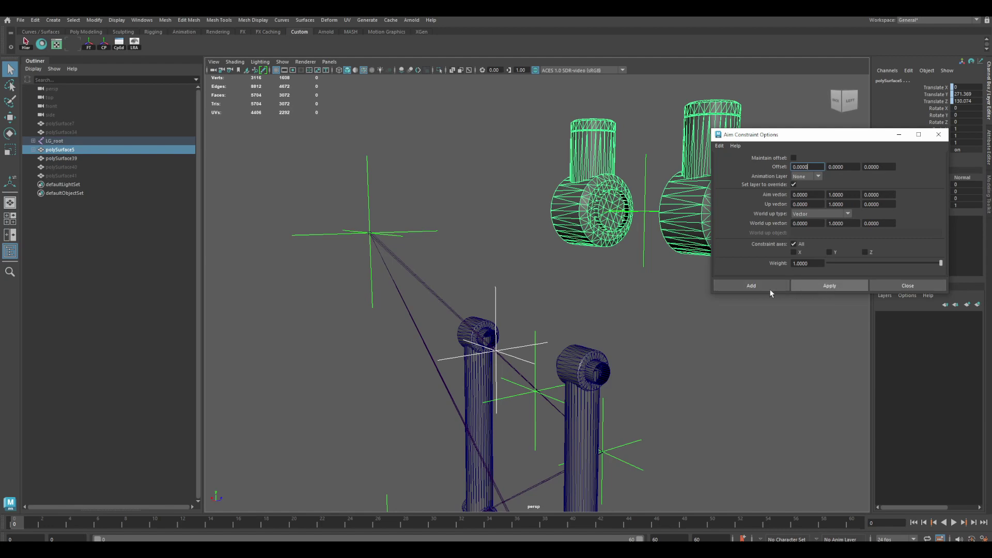
pyautogui.click(757, 287)
pyautogui.keyDown('alt'); pyautogui.moveTo(709, 289); pyautogui.dragTo(622, 293); pyautogui.keyUp('alt')
pyautogui.keyDown('alt'); pyautogui.moveTo(702, 233); pyautogui.dragTo(646, 260); pyautogui.keyUp('alt')
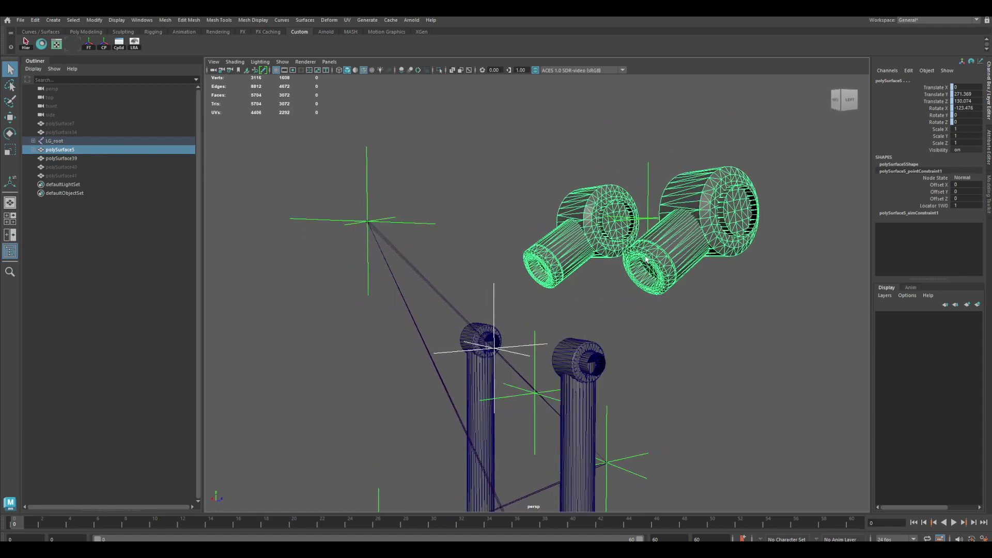
pyautogui.keyDown('alt'); pyautogui.moveTo(524, 343); pyautogui.dragTo(631, 288); pyautogui.keyUp('alt')
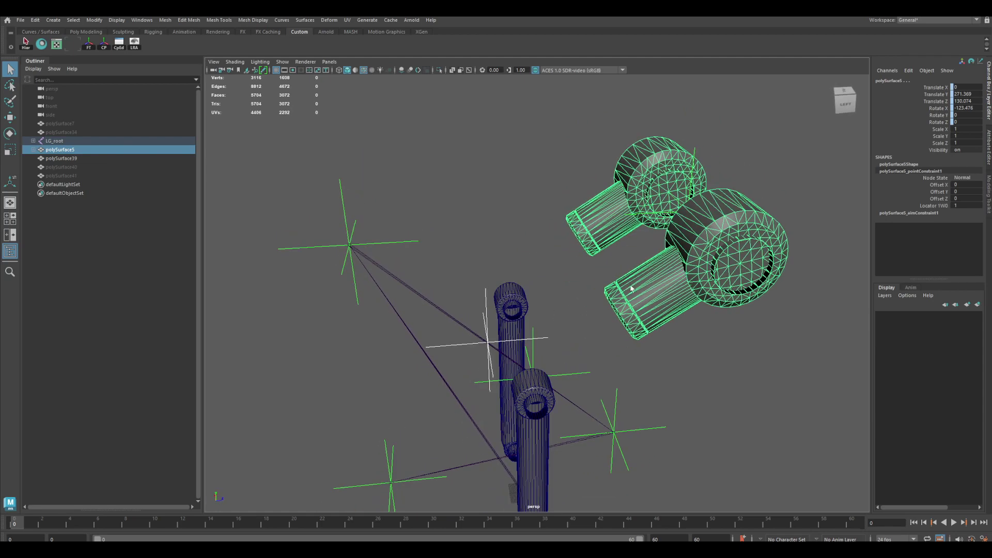
# Select the piston rod mesh polySurface39 and inspect its pivot and both ends against the nearby locators.
pyautogui.click(487, 301)
pyautogui.keyDown('alt'); pyautogui.moveTo(474, 334); pyautogui.dragTo(570, 326); pyautogui.keyUp('alt')
pyautogui.click(588, 323)
pyautogui.keyDown('alt'); pyautogui.moveTo(509, 352); pyautogui.dragTo(528, 356); pyautogui.keyUp('alt')
pyautogui.press('w')
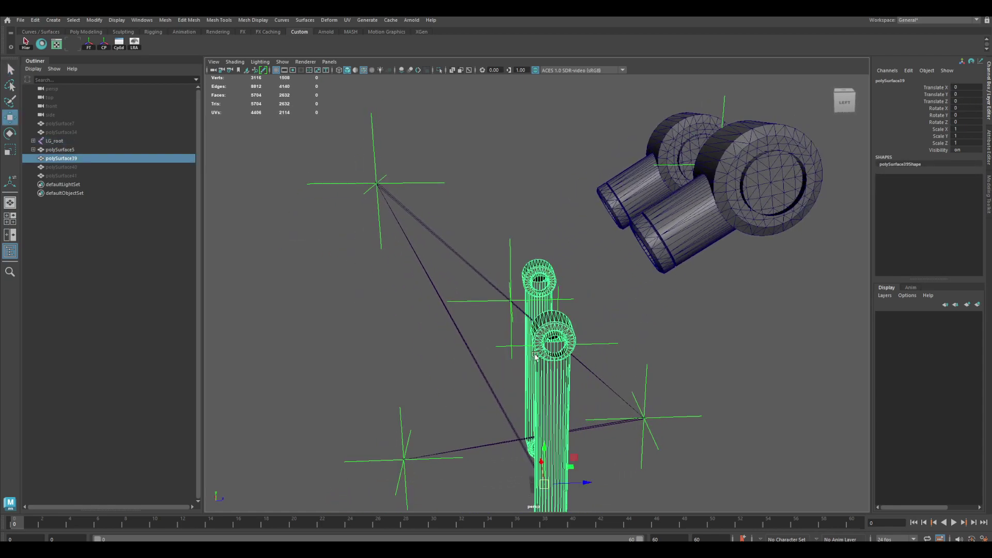
pyautogui.keyDown('alt'); pyautogui.moveTo(535, 356); pyautogui.dragTo(582, 321, button='middle'); pyautogui.keyUp('alt')
pyautogui.keyDown('alt'); pyautogui.moveTo(581, 321); pyautogui.dragTo(613, 319); pyautogui.keyUp('alt')
pyautogui.keyDown('alt'); pyautogui.moveTo(571, 355); pyautogui.dragTo(582, 352); pyautogui.keyUp('alt')
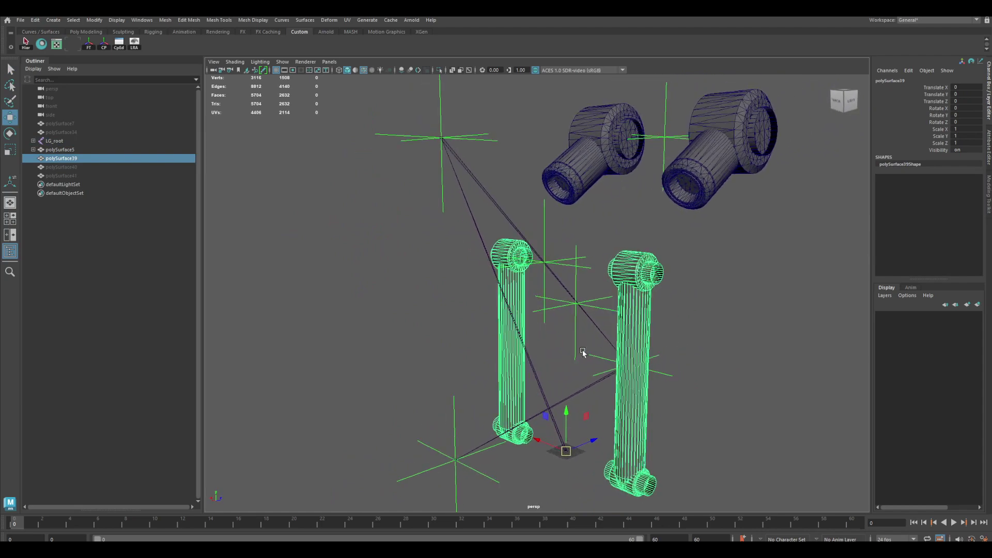
pyautogui.keyDown('alt'); pyautogui.moveTo(583, 351); pyautogui.dragTo(598, 341); pyautogui.keyUp('alt')
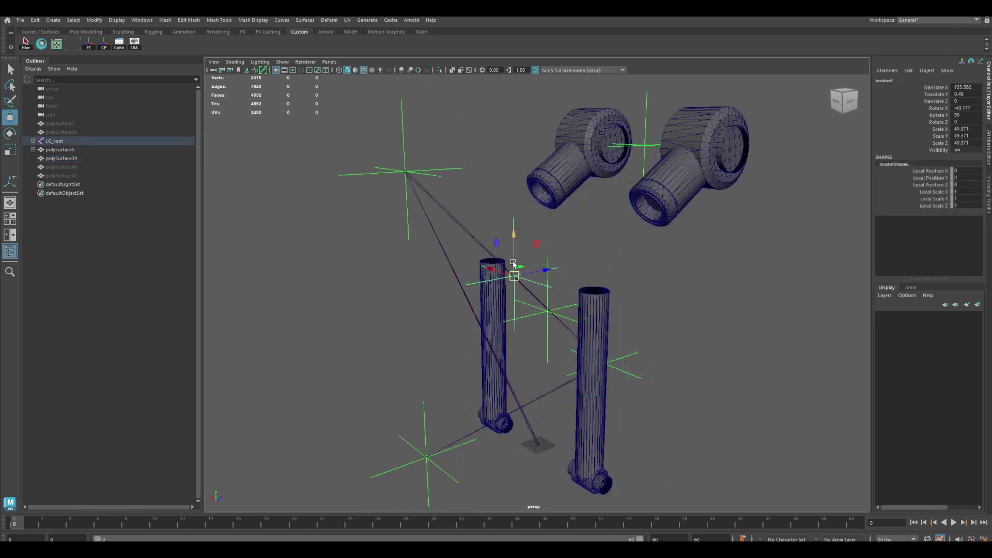
# Point-constrain the rod mesh polySurface39 to locator6 using the same constraint settings.
pyautogui.press('q')
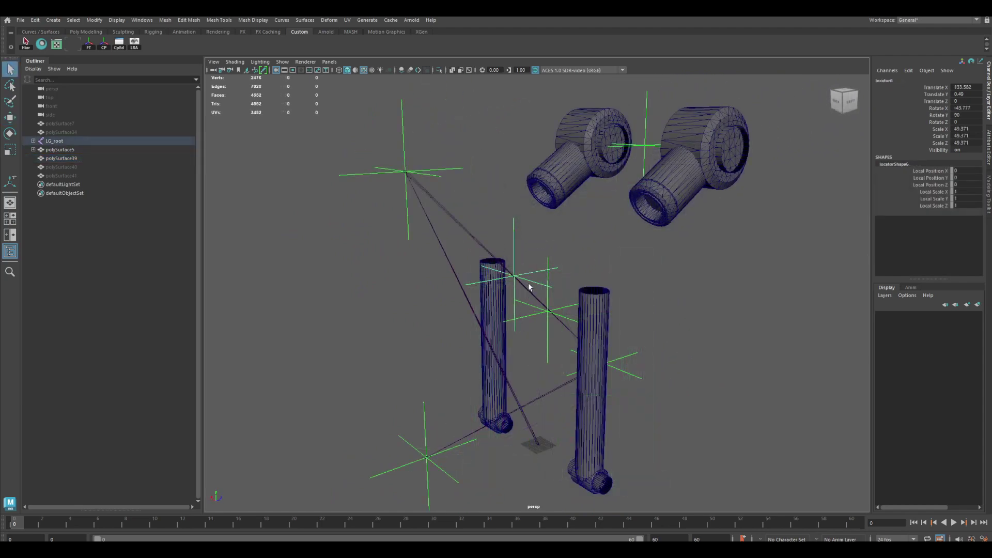
pyautogui.click(589, 438)
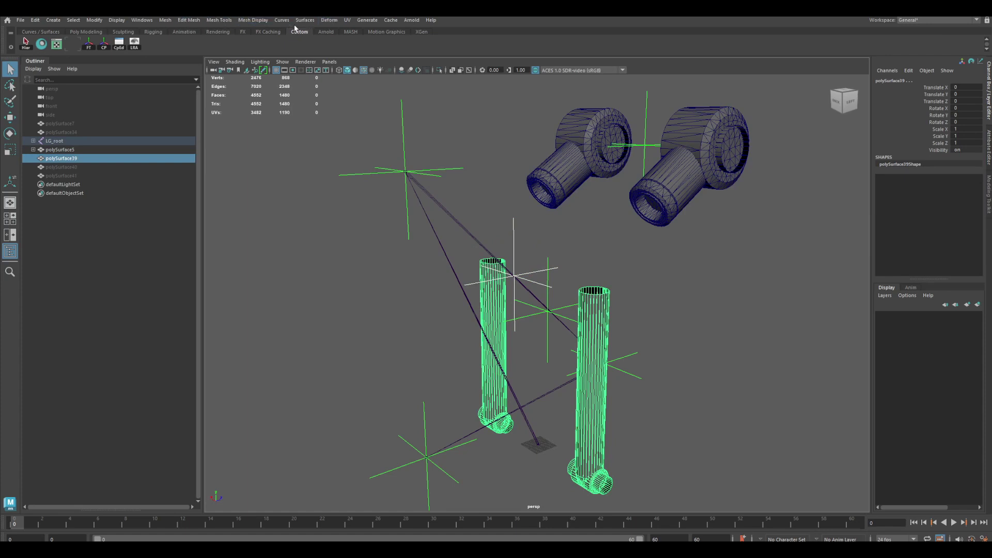
pyautogui.press('space')
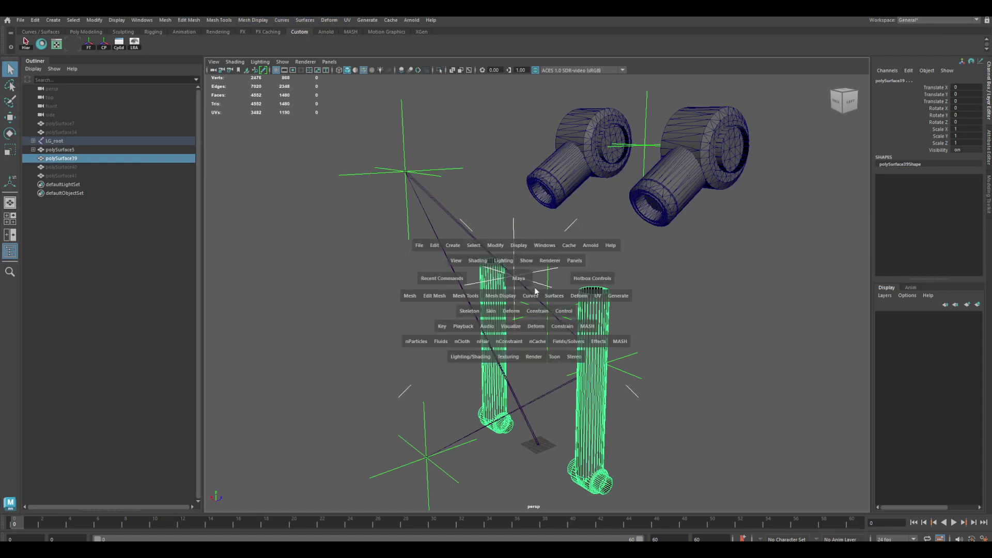
pyautogui.click(564, 329)
pyautogui.click(577, 359)
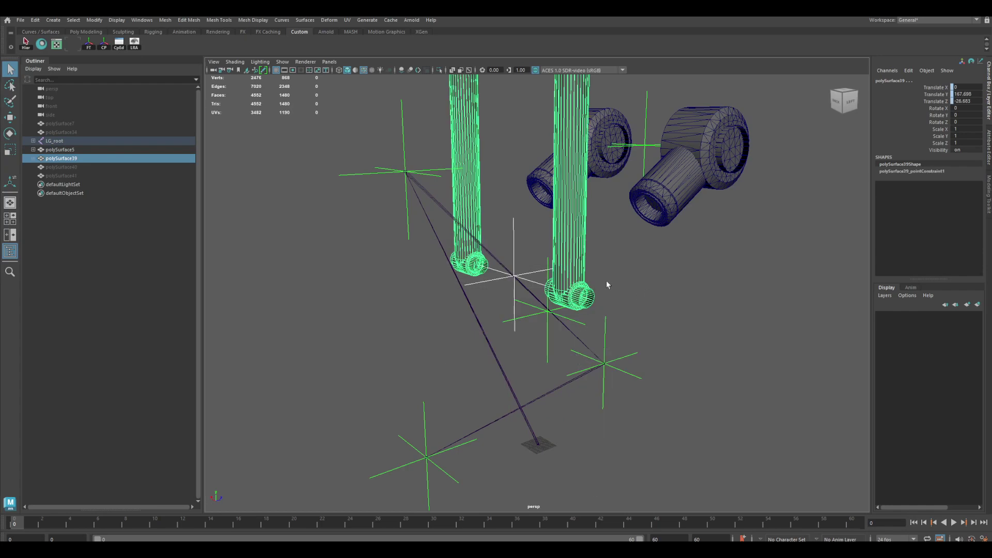
# Aim-constrain the rod mesh polySurface39 to locator1 so the rod points into the upper cylinder.
pyautogui.keyDown('alt'); pyautogui.moveTo(526, 266); pyautogui.dragTo(529, 334); pyautogui.keyUp('alt')
pyautogui.keyDown('alt'); pyautogui.moveTo(529, 334); pyautogui.dragTo(531, 366, button='middle'); pyautogui.keyUp('alt')
pyautogui.keyDown('alt'); pyautogui.moveTo(549, 363); pyautogui.dragTo(510, 361); pyautogui.keyUp('alt')
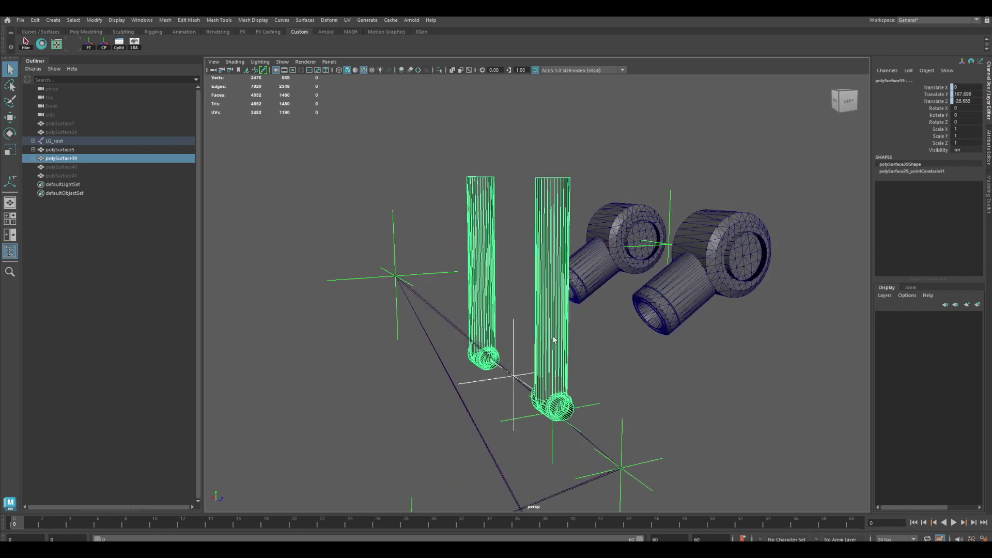
pyautogui.click(671, 214)
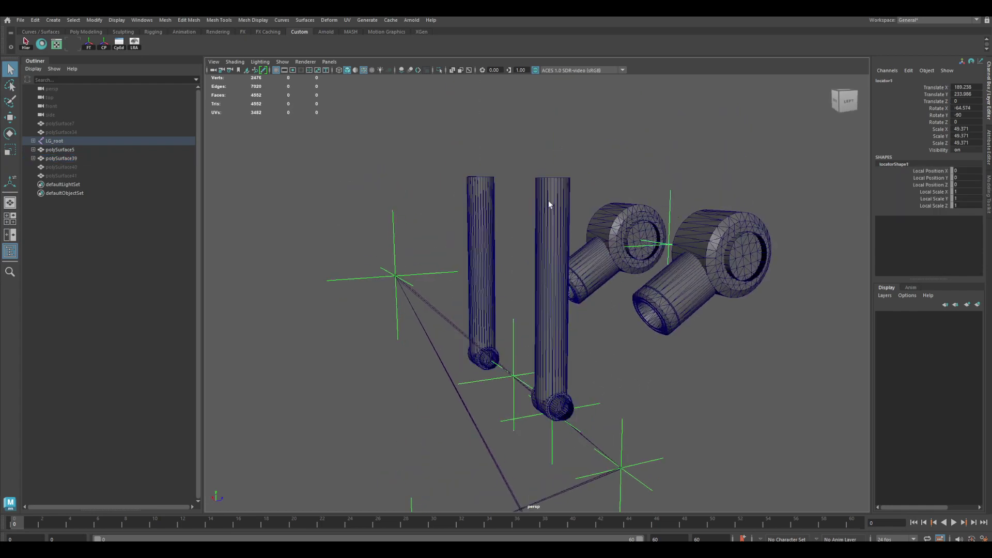
pyautogui.keyDown('alt'); pyautogui.moveTo(644, 200); pyautogui.dragTo(595, 202); pyautogui.keyUp('alt')
pyautogui.click(569, 236)
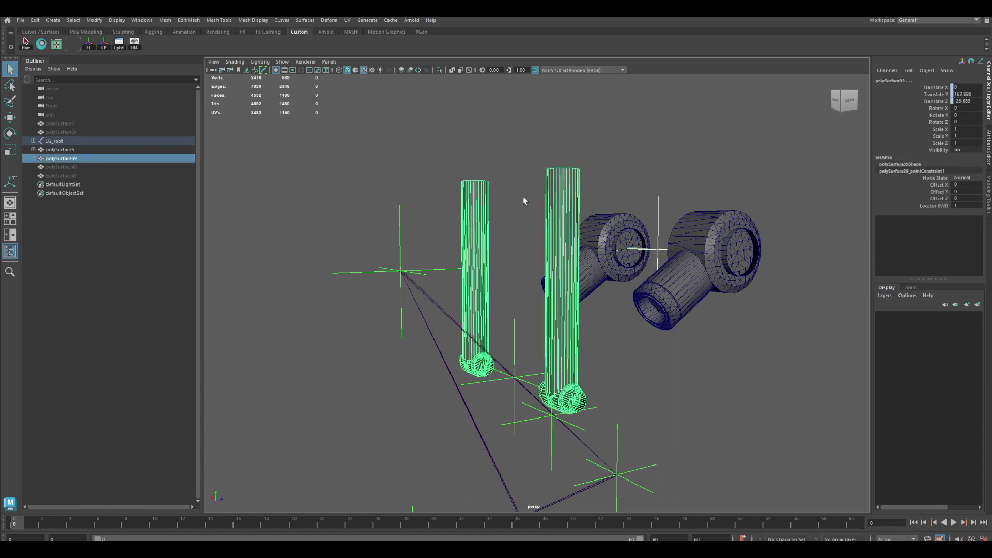
pyautogui.press('space')
pyautogui.click(589, 282)
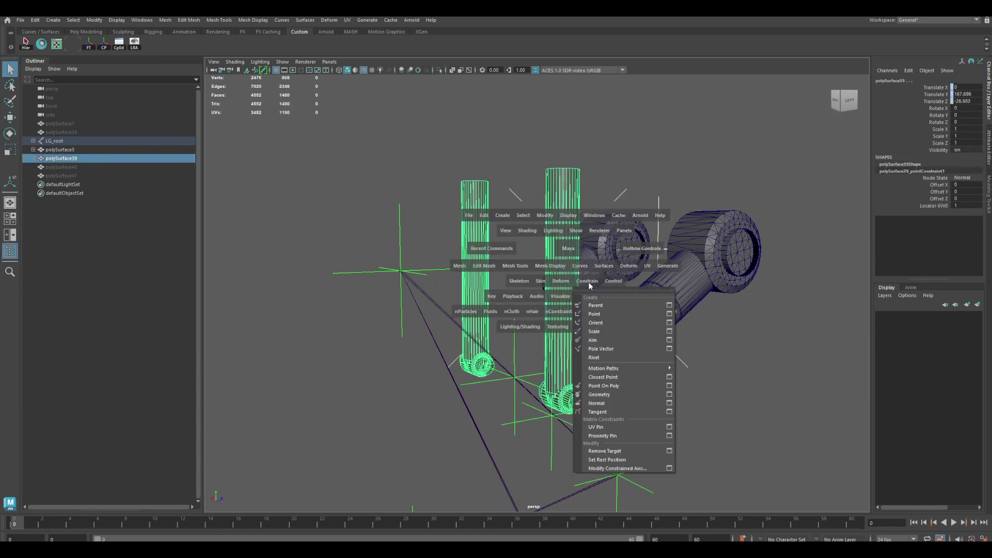
pyautogui.click(603, 340)
pyautogui.keyDown('alt'); pyautogui.moveTo(622, 327); pyautogui.dragTo(641, 325); pyautogui.keyUp('alt')
pyautogui.click(715, 319)
pyautogui.keyDown('alt'); pyautogui.moveTo(715, 318); pyautogui.dragTo(628, 326); pyautogui.keyUp('alt')
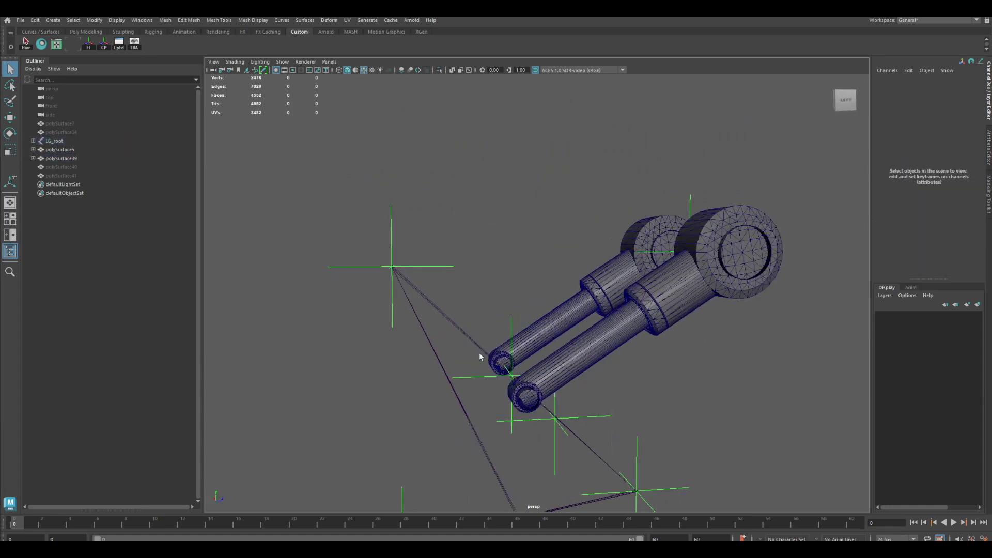
# Rotate the LG_Top joint to test the upper piston pair, and undo the rotation.
pyautogui.click(469, 343)
pyautogui.keyDown('alt'); pyautogui.moveTo(541, 360); pyautogui.dragTo(540, 311, button='middle'); pyautogui.keyUp('alt')
pyautogui.scroll(-3, 540, 315)
pyautogui.press('e')
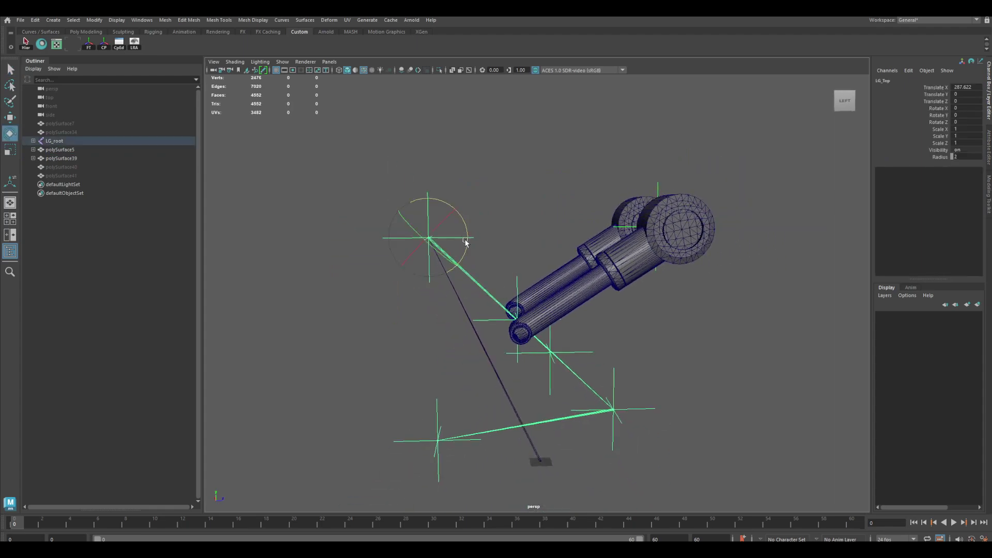
pyautogui.moveTo(466, 246); pyautogui.dragTo(481, 221)
pyautogui.hotkey('ctrl', 'z')
pyautogui.keyDown('alt'); pyautogui.moveTo(552, 254); pyautogui.dragTo(528, 299); pyautogui.keyUp('alt')
pyautogui.press('q')
# Unhide the backup meshes polySurface40 and polySurface41 for the bottom piston pair.
pyautogui.keyDown('alt'); pyautogui.moveTo(527, 299); pyautogui.dragTo(555, 252, button='middle'); pyautogui.keyUp('alt')
pyautogui.keyDown('alt'); pyautogui.moveTo(555, 252); pyautogui.dragTo(474, 398); pyautogui.keyUp('alt')
pyautogui.scroll(2, 474, 399)
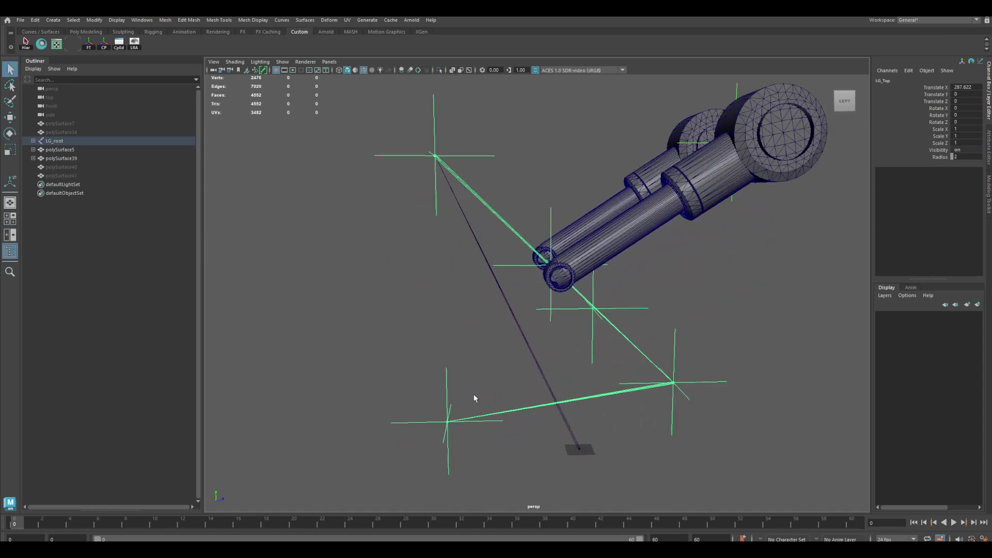
pyautogui.click(47, 167)
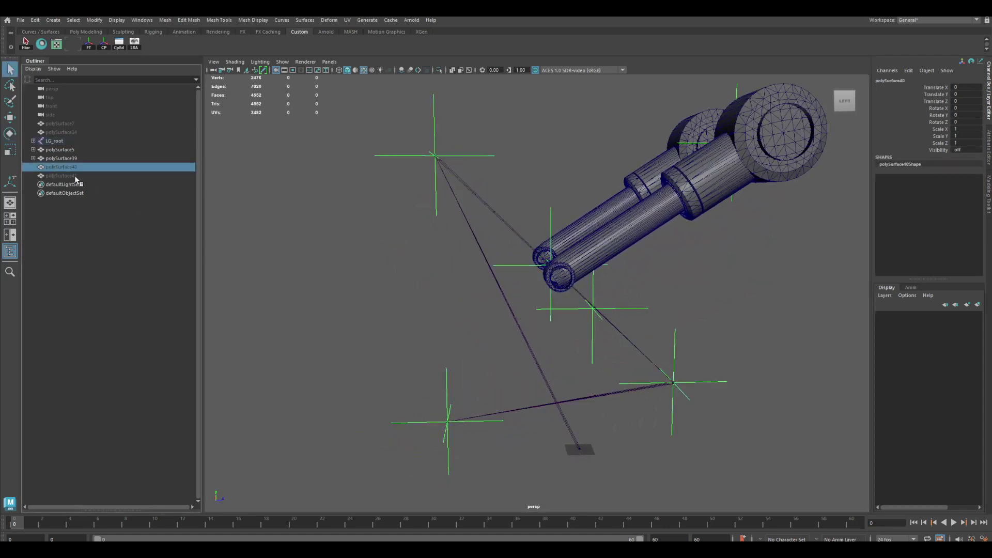
pyautogui.keyDown('shift'); pyautogui.click(74, 176); pyautogui.keyUp('shift')
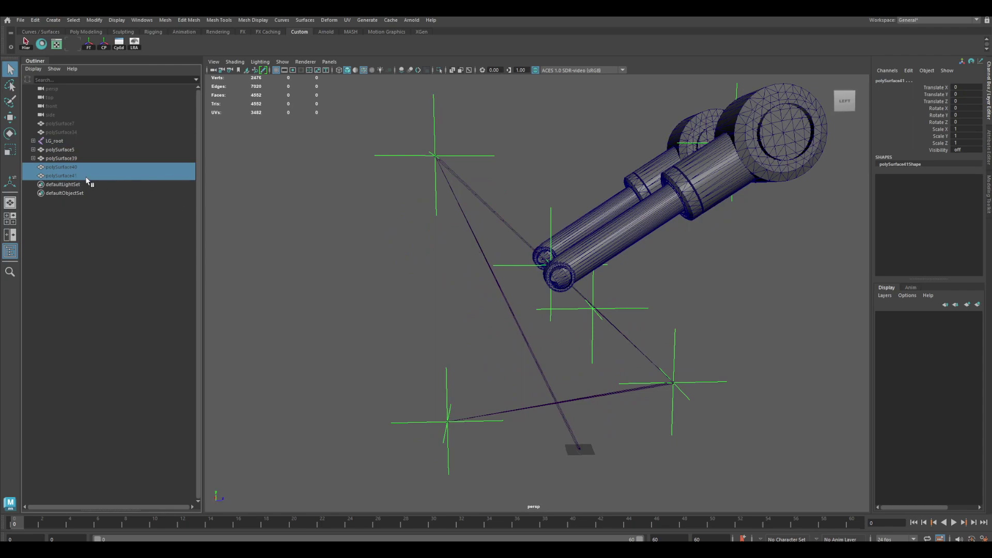
pyautogui.press('h')
# Point-constrain the rod mesh polySurface41 to locator5, the lower locator on the diagonal joint.
pyautogui.keyDown('alt'); pyautogui.moveTo(392, 351); pyautogui.dragTo(561, 317); pyautogui.keyUp('alt')
pyautogui.keyDown('alt'); pyautogui.moveTo(560, 317); pyautogui.dragTo(553, 326, button='middle'); pyautogui.keyUp('alt')
pyautogui.keyDown('alt'); pyautogui.moveTo(553, 326); pyautogui.dragTo(574, 330); pyautogui.keyUp('alt')
pyautogui.click(615, 328)
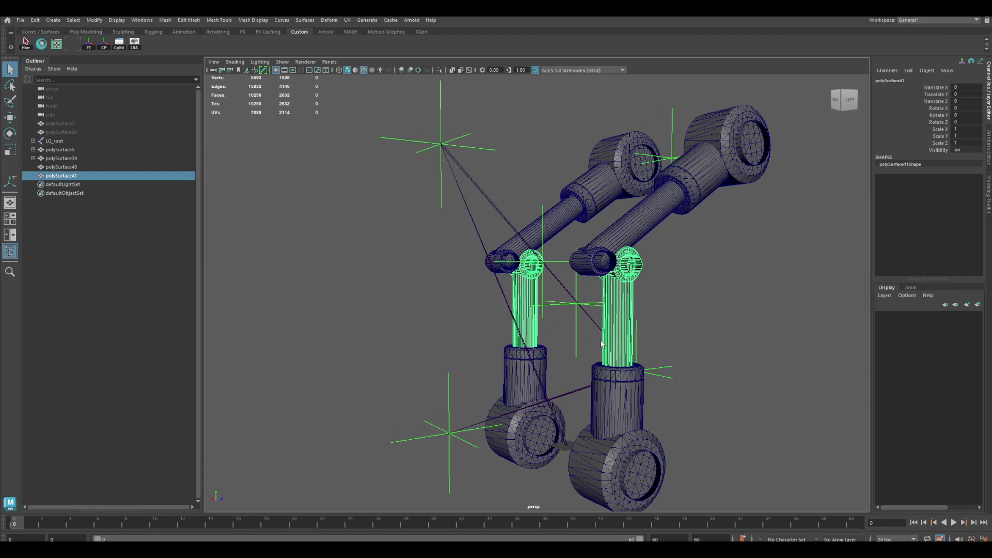
pyautogui.click(576, 327)
pyautogui.keyDown('shift'); pyautogui.click(530, 293); pyautogui.keyUp('shift')
pyautogui.press('space')
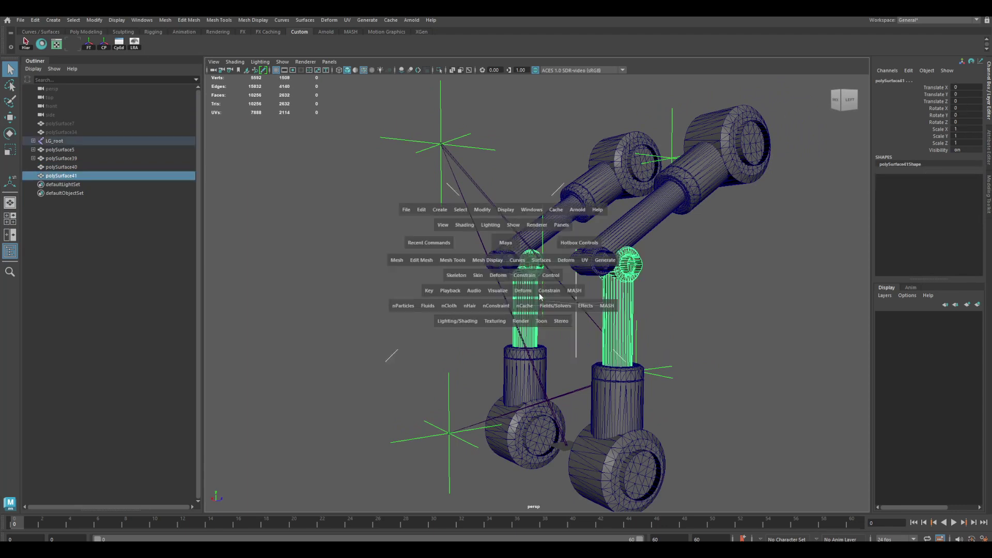
pyautogui.click(546, 292)
pyautogui.click(558, 324)
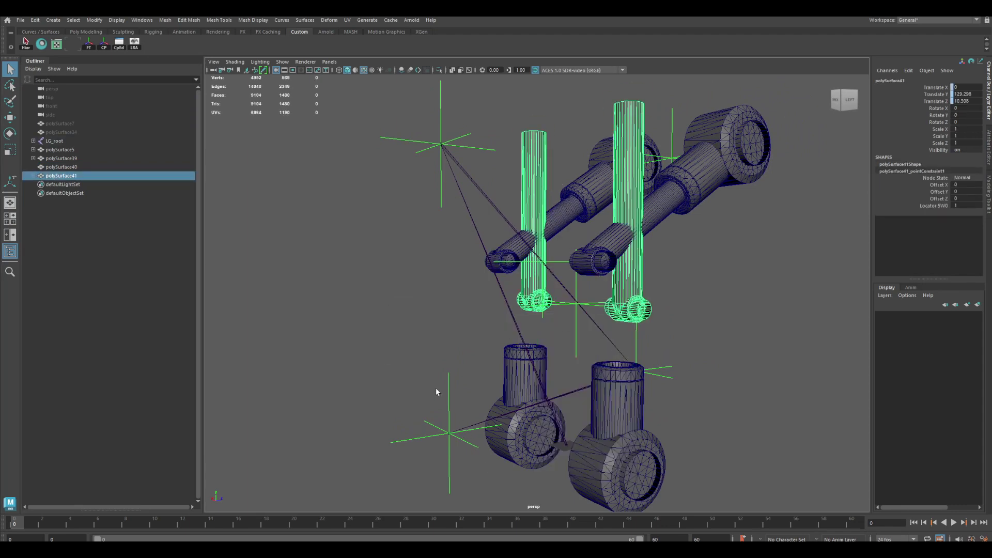
# Aim-constrain the rod mesh polySurface41 to locator4, the foot locator of the bottom piston pair.
pyautogui.click(449, 395)
pyautogui.keyDown('shift'); pyautogui.click(543, 181); pyautogui.keyUp('shift')
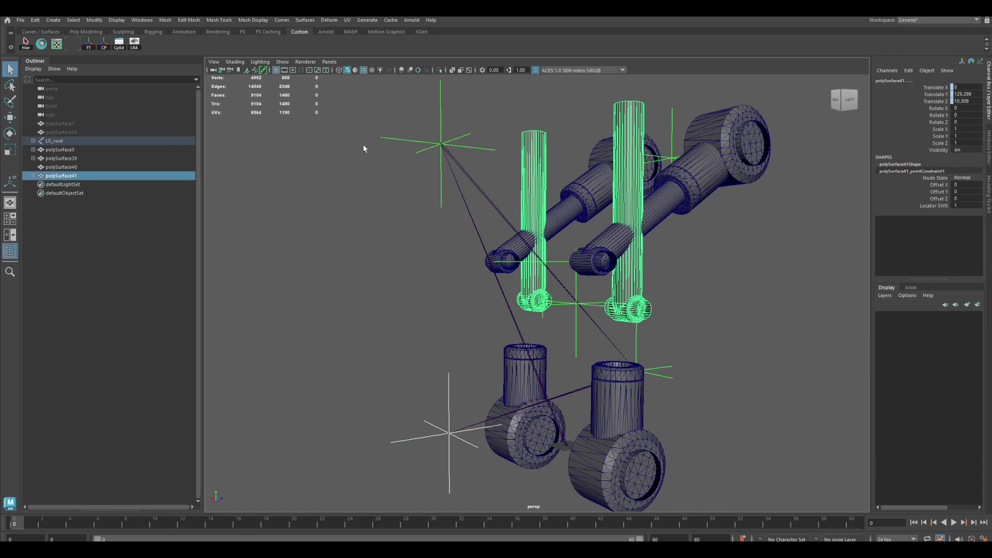
pyautogui.press('space')
pyautogui.click(420, 242)
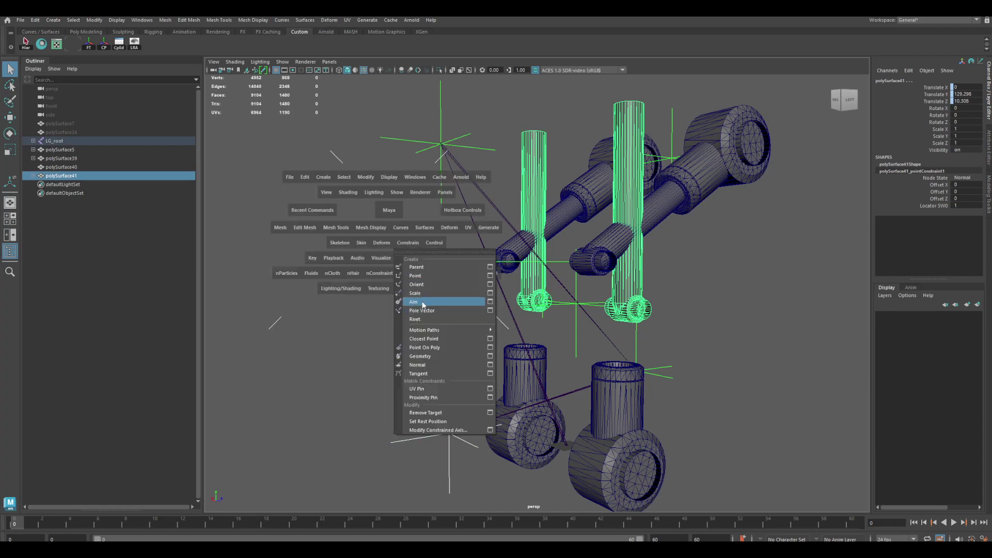
pyautogui.click(423, 305)
pyautogui.keyDown('alt'); pyautogui.moveTo(559, 425); pyautogui.dragTo(550, 426); pyautogui.keyUp('alt')
pyautogui.keyDown('alt'); pyautogui.moveTo(550, 426); pyautogui.dragTo(563, 369, button='middle'); pyautogui.keyUp('alt')
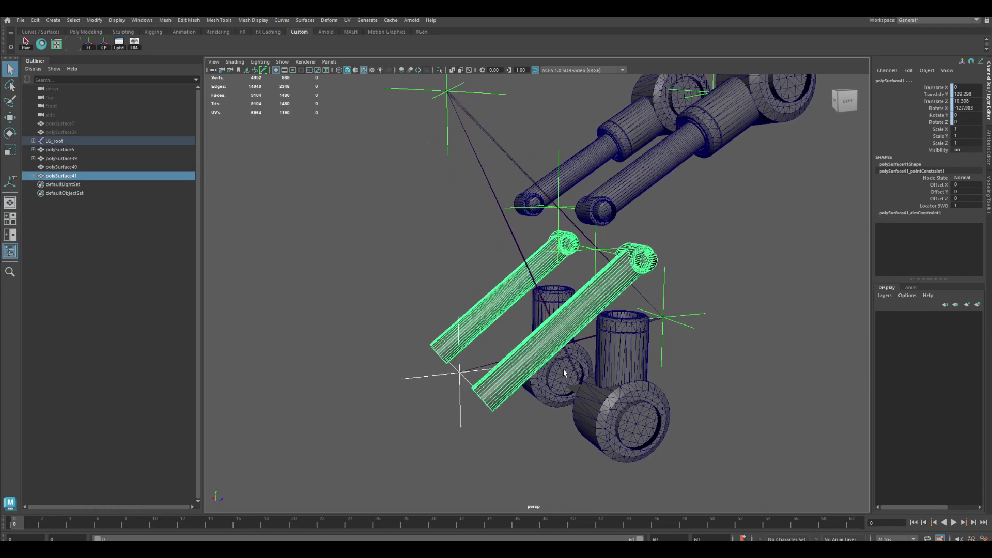
# Point-constrain the cylinder mesh polySurface40 to locator4, the foot locator of the bottom piston pair.
pyautogui.click(615, 429)
pyautogui.click(459, 388)
pyautogui.keyDown('shift'); pyautogui.click(599, 424); pyautogui.keyUp('shift')
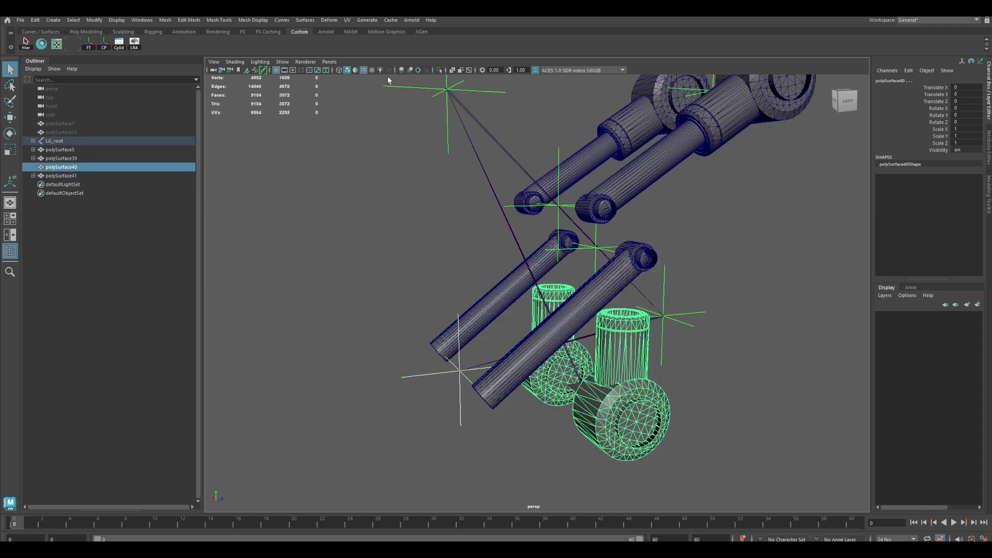
pyautogui.press('space')
pyautogui.click(462, 285)
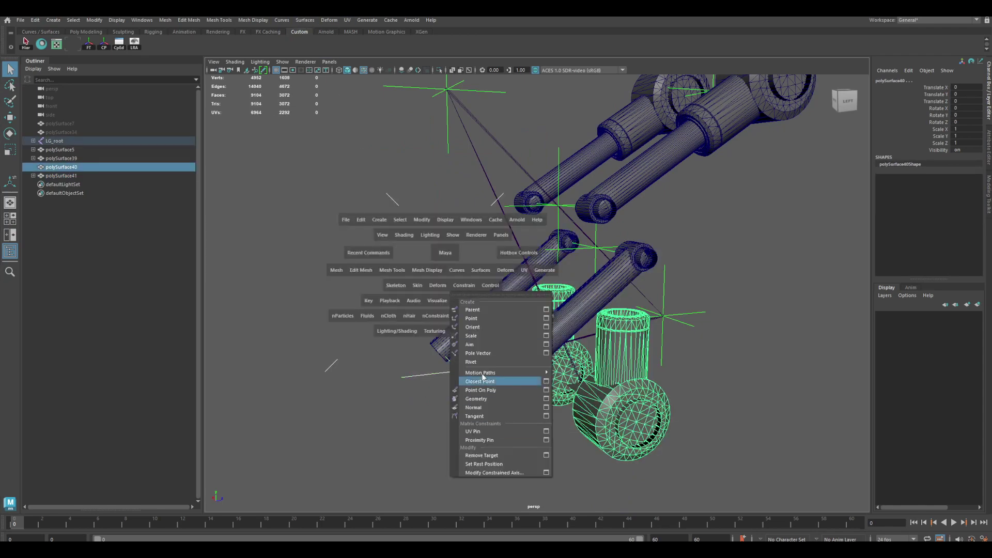
pyautogui.click(482, 320)
pyautogui.keyDown('alt'); pyautogui.moveTo(420, 358); pyautogui.dragTo(442, 366); pyautogui.keyUp('alt')
pyautogui.click(431, 364)
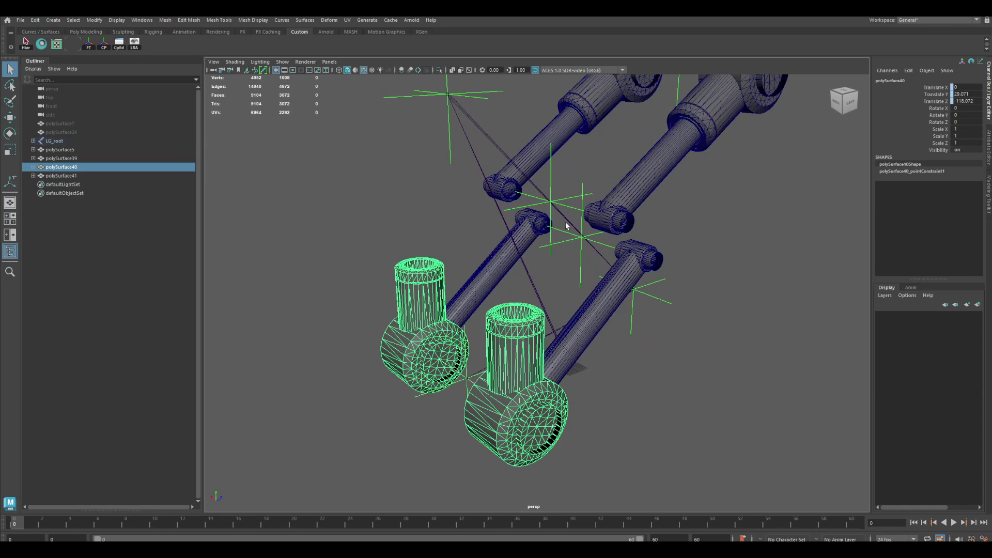
# Aim-constrain the cylinder mesh polySurface40 to locator5, the lower locator on the diagonal joint.
pyautogui.click(598, 247)
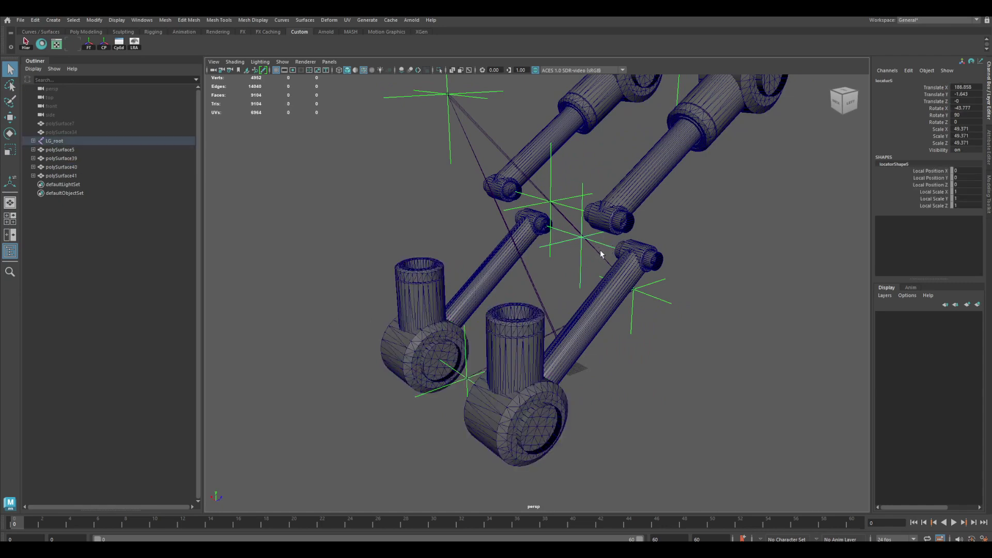
pyautogui.keyDown('shift'); pyautogui.click(420, 290); pyautogui.keyUp('shift')
pyautogui.keyDown('alt'); pyautogui.moveTo(421, 288); pyautogui.dragTo(498, 249); pyautogui.keyUp('alt')
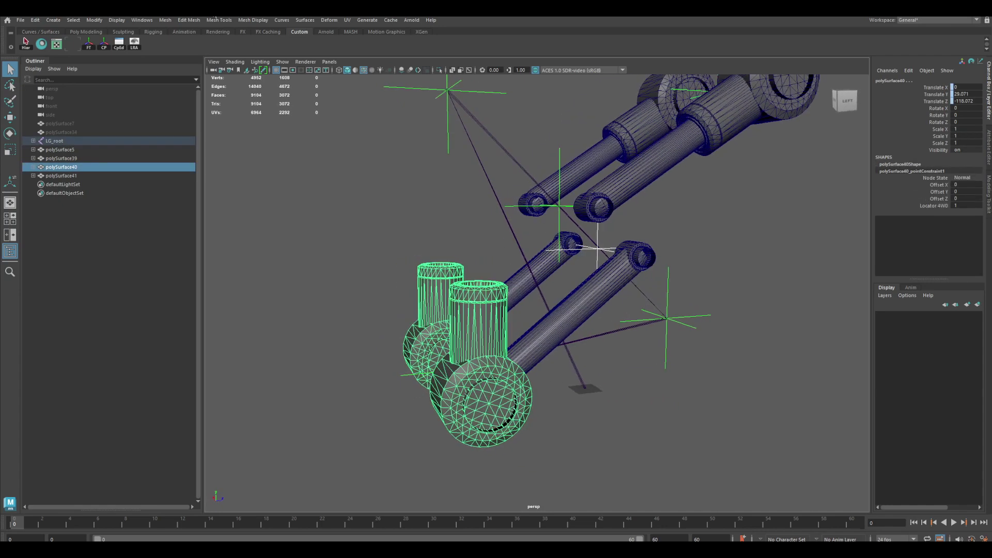
pyautogui.press('space')
pyautogui.click(387, 208)
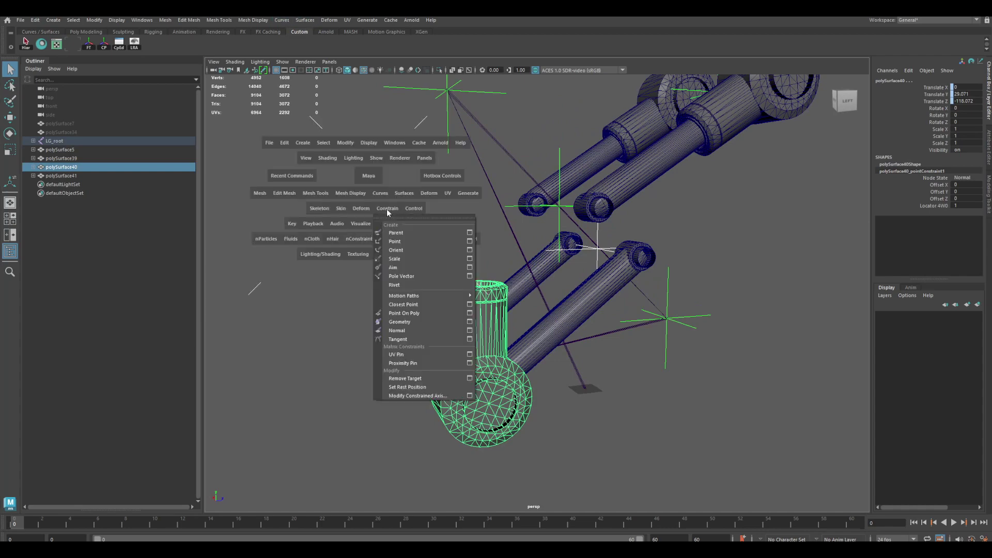
pyautogui.click(395, 266)
# Rotate the LG_Top and LG_Bottom joints to test the constrained pistons, and undo the rotations.
pyautogui.keyDown('alt'); pyautogui.moveTo(620, 295); pyautogui.dragTo(661, 256); pyautogui.keyUp('alt')
pyautogui.click(608, 340)
pyautogui.press('e')
pyautogui.hotkey('ctrl', 'z')
pyautogui.moveTo(510, 143); pyautogui.dragTo(526, 169)
pyautogui.moveTo(469, 124); pyautogui.dragTo(602, 229)
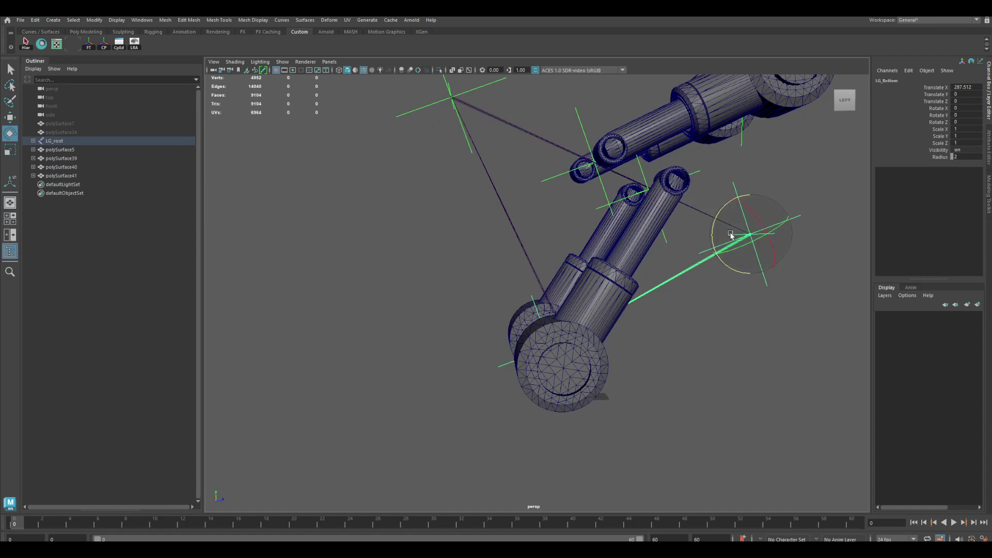
pyautogui.moveTo(714, 234); pyautogui.dragTo(652, 203)
pyautogui.hotkey('ctrl', 'z')
pyautogui.hotkey('ctrl', 'z')
pyautogui.hotkey('ctrl', 'z')
pyautogui.keyDown('alt'); pyautogui.moveTo(652, 204); pyautogui.dragTo(567, 207, button='right'); pyautogui.keyUp('alt')
pyautogui.keyDown('alt'); pyautogui.moveTo(567, 208); pyautogui.dragTo(561, 238, button='middle'); pyautogui.keyUp('alt')
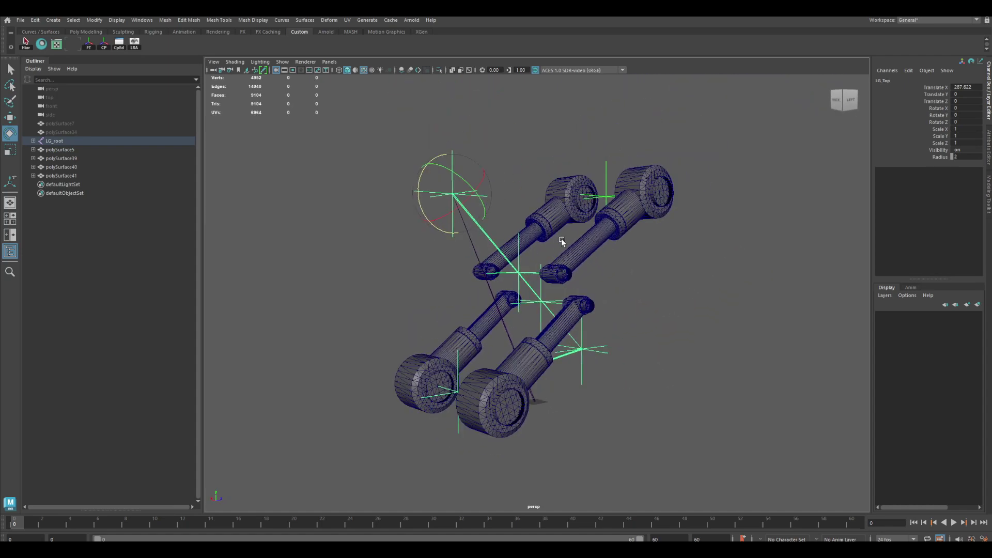
pyautogui.press('q')
pyautogui.keyDown('alt'); pyautogui.moveTo(569, 246); pyautogui.dragTo(551, 267); pyautogui.keyUp('alt')
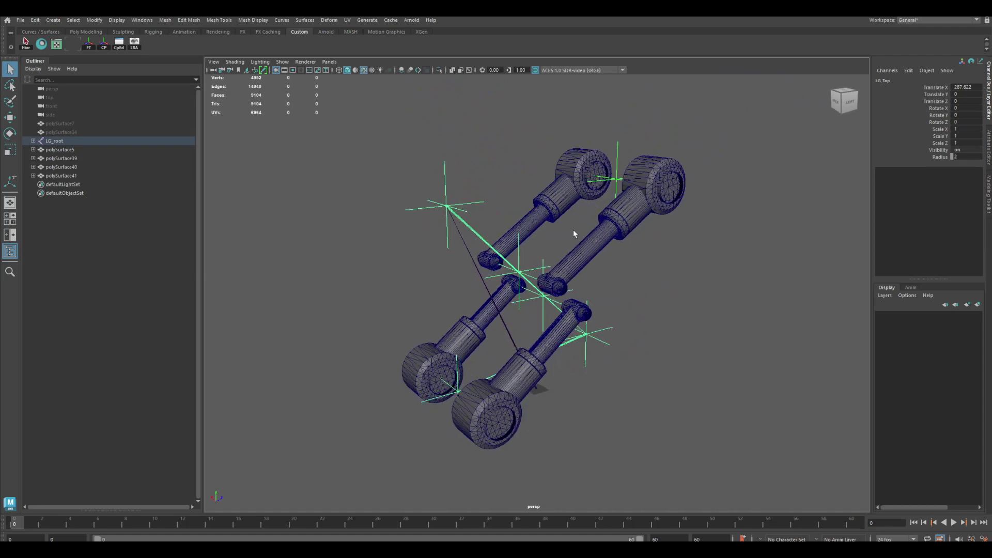
pyautogui.click(606, 224)
pyautogui.keyDown('alt'); pyautogui.moveTo(605, 224); pyautogui.dragTo(536, 254); pyautogui.keyUp('alt')
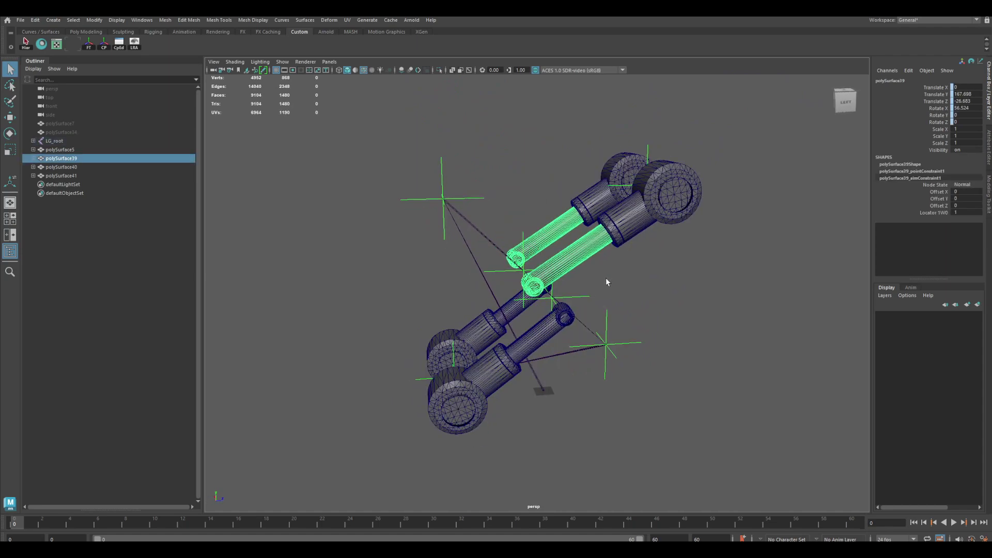
pyautogui.keyDown('alt'); pyautogui.moveTo(576, 283); pyautogui.dragTo(523, 254); pyautogui.keyUp('alt')
pyautogui.keyDown('alt'); pyautogui.moveTo(470, 230); pyautogui.dragTo(442, 233); pyautogui.keyUp('alt')
# Switch to Paint with suspPlan.JPG and undo the green joint-chain strokes over the BASE sketch.
pyautogui.hotkey('alt', 'Tab')
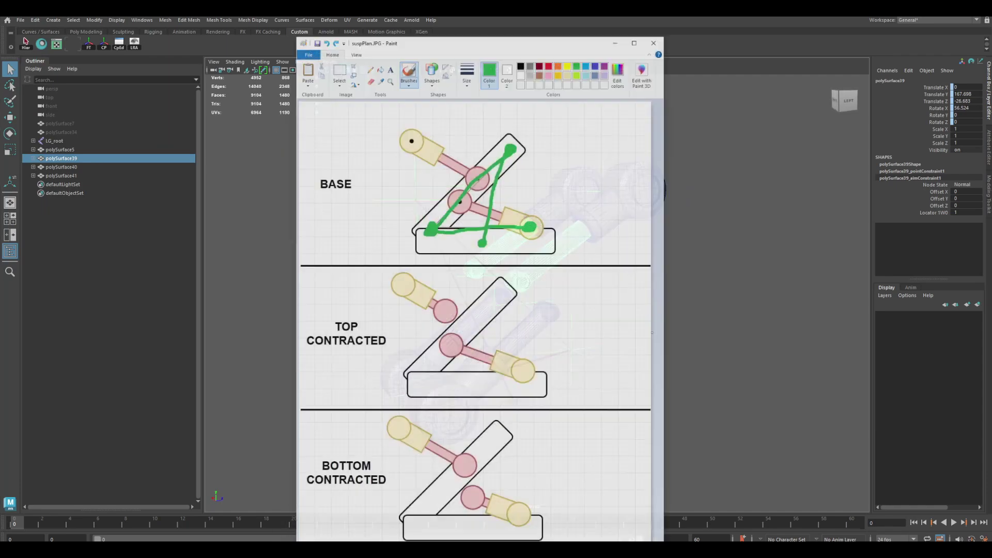
pyautogui.hotkey('ctrl', 'z')
pyautogui.hotkey('ctrl', 'z')
pyautogui.hotkey('ctrl', 'z')
pyautogui.hotkey('ctrl', 'z')
pyautogui.hotkey('ctrl', 'z')
pyautogui.hotkey('ctrl', 'z')
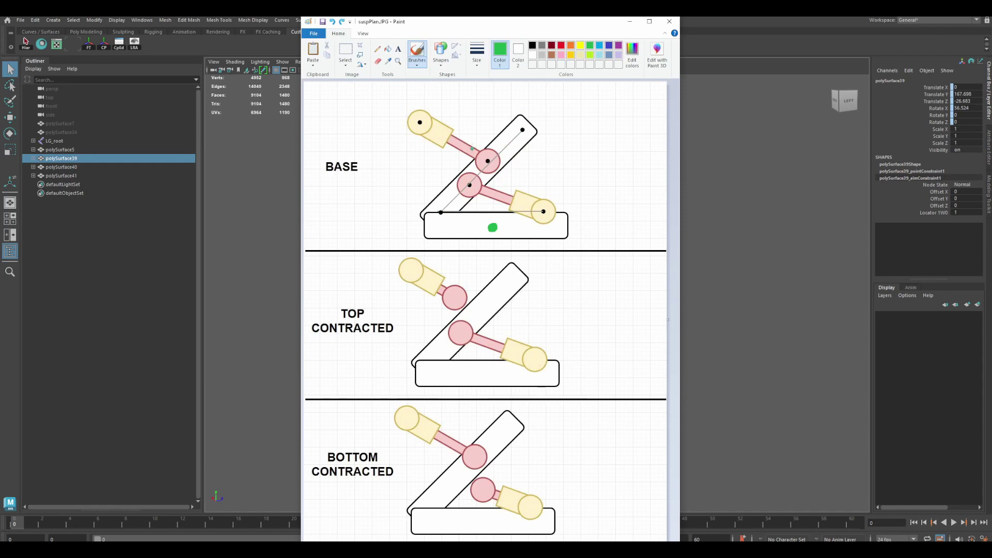
# Circle the BASE, TOP CONTRACTED and BOTTOM CONTRACTED labels in green and write 1 and 2 beside the two contracted poses.
pyautogui.moveTo(335, 149)
pyautogui.mouseDown()
pyautogui.moveTo(384, 162)
pyautogui.moveTo(340, 147)
pyautogui.mouseUp()
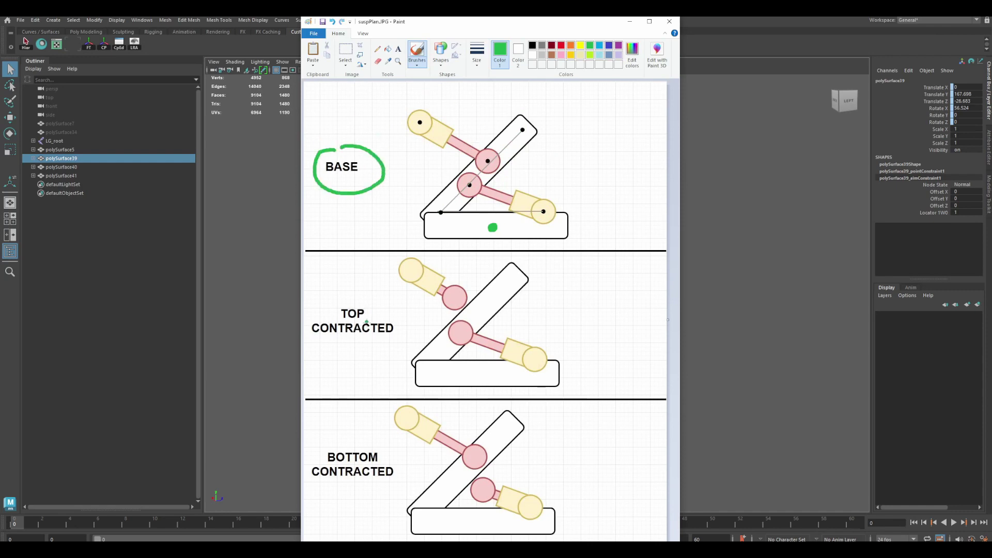
pyautogui.moveTo(357, 302)
pyautogui.mouseDown()
pyautogui.moveTo(305, 335)
pyautogui.moveTo(401, 310)
pyautogui.moveTo(348, 294)
pyautogui.mouseUp()
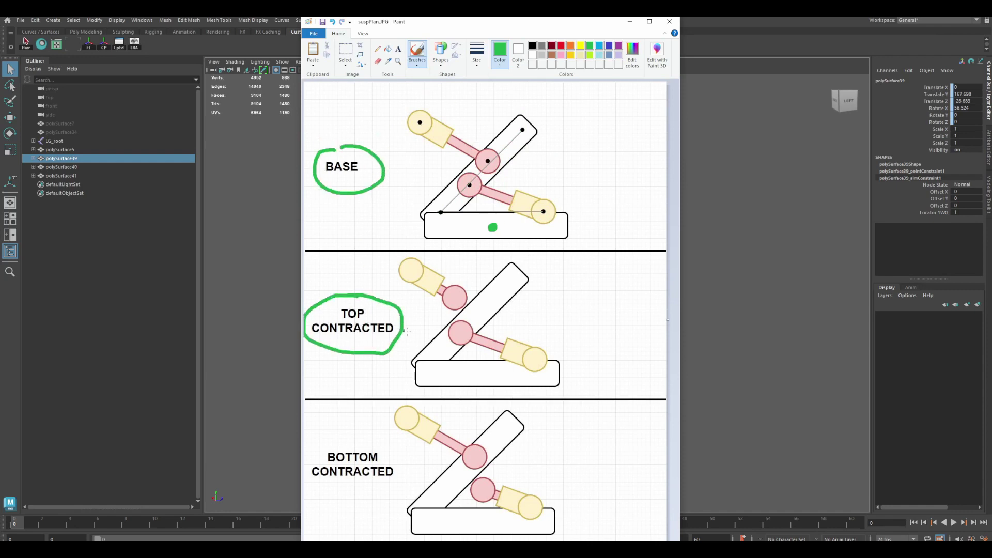
pyautogui.moveTo(363, 440)
pyautogui.mouseDown()
pyautogui.moveTo(322, 487)
pyautogui.moveTo(385, 440)
pyautogui.moveTo(353, 436)
pyautogui.mouseUp()
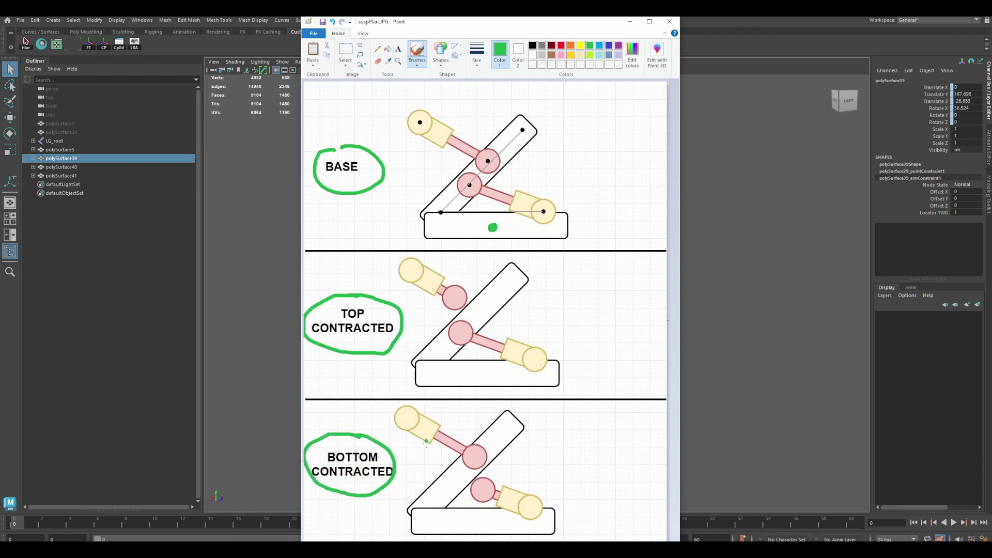
pyautogui.moveTo(594, 310); pyautogui.dragTo(623, 334)
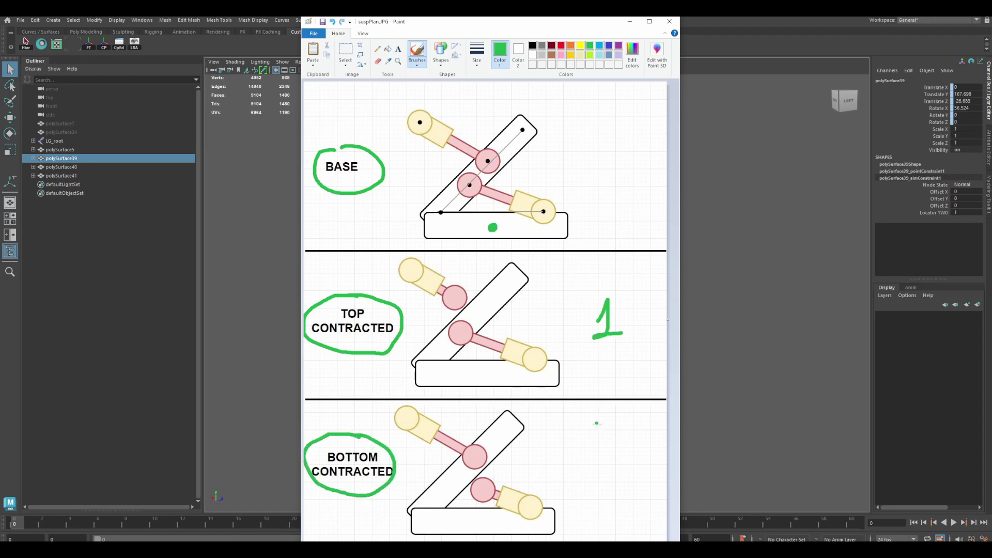
pyautogui.moveTo(595, 453)
pyautogui.mouseDown()
pyautogui.moveTo(601, 439)
pyautogui.moveTo(589, 480)
pyautogui.moveTo(623, 479)
pyautogui.mouseUp()
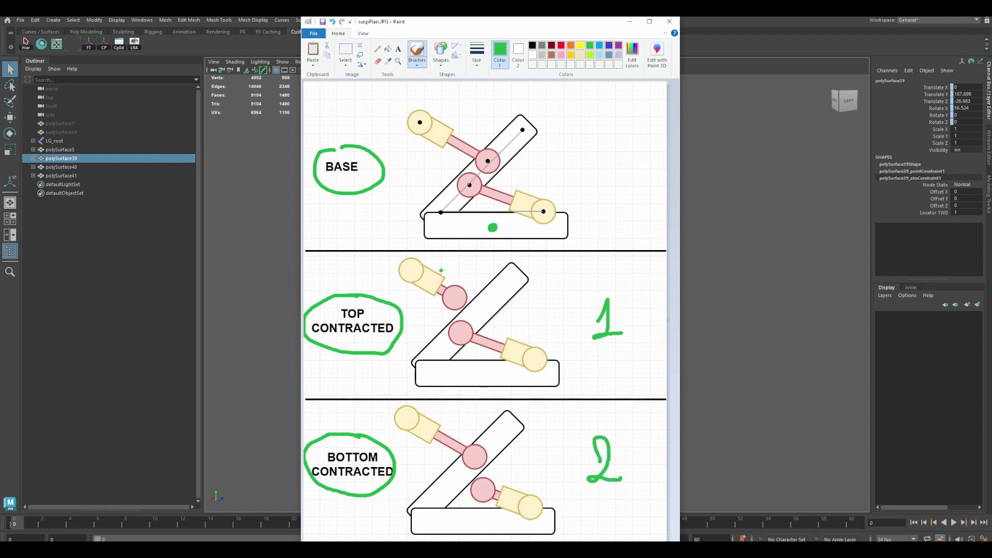
# Circle the top piston and linkage in the TOP CONTRACTED sketch and the whole BASE mechanism in green, and undo the circles.
pyautogui.moveTo(437, 267)
pyautogui.mouseDown()
pyautogui.moveTo(410, 262)
pyautogui.moveTo(414, 296)
pyautogui.moveTo(465, 303)
pyautogui.moveTo(440, 264)
pyautogui.moveTo(424, 260)
pyautogui.mouseUp()
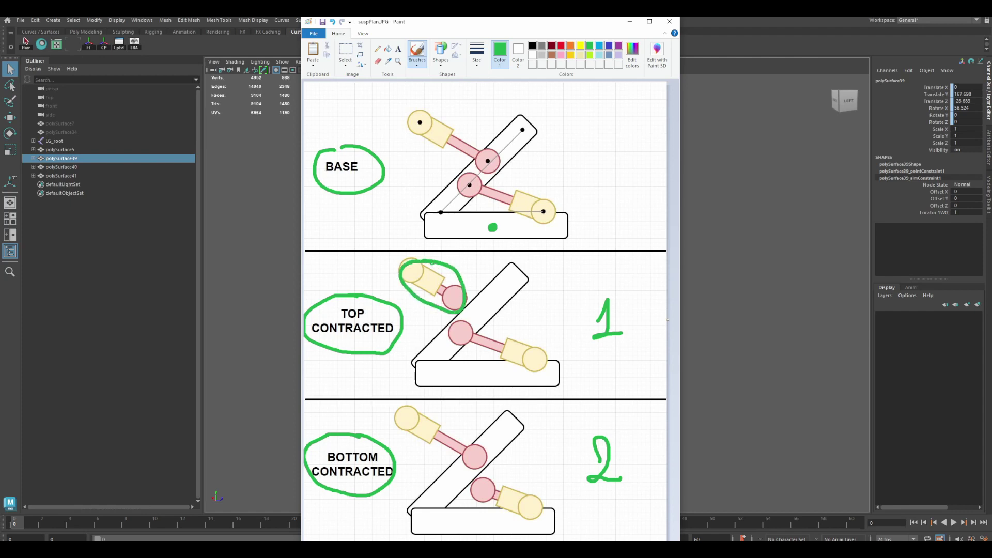
pyautogui.moveTo(593, 219)
pyautogui.mouseDown()
pyautogui.moveTo(407, 109)
pyautogui.moveTo(563, 189)
pyautogui.mouseUp()
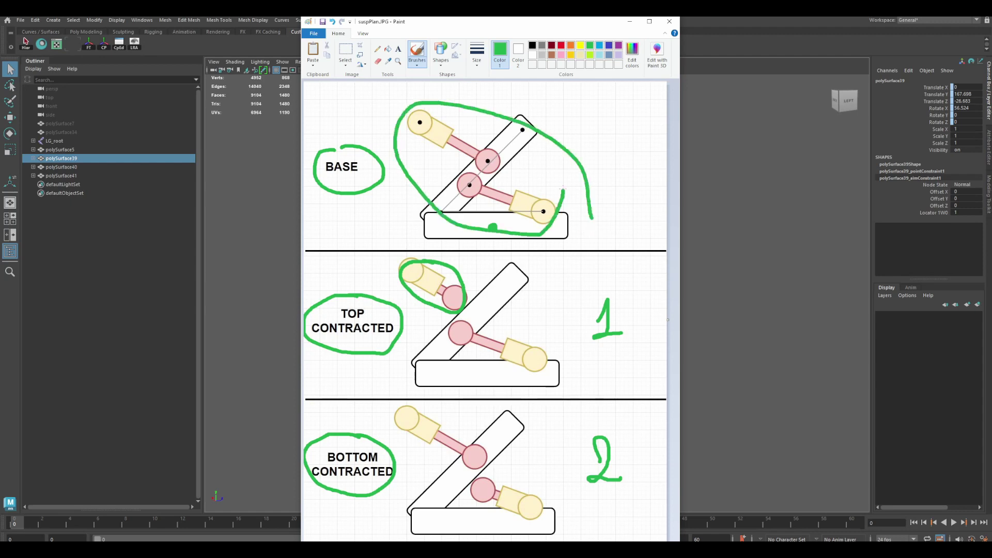
pyautogui.moveTo(495, 289)
pyautogui.mouseDown()
pyautogui.moveTo(455, 386)
pyautogui.moveTo(497, 298)
pyautogui.mouseUp()
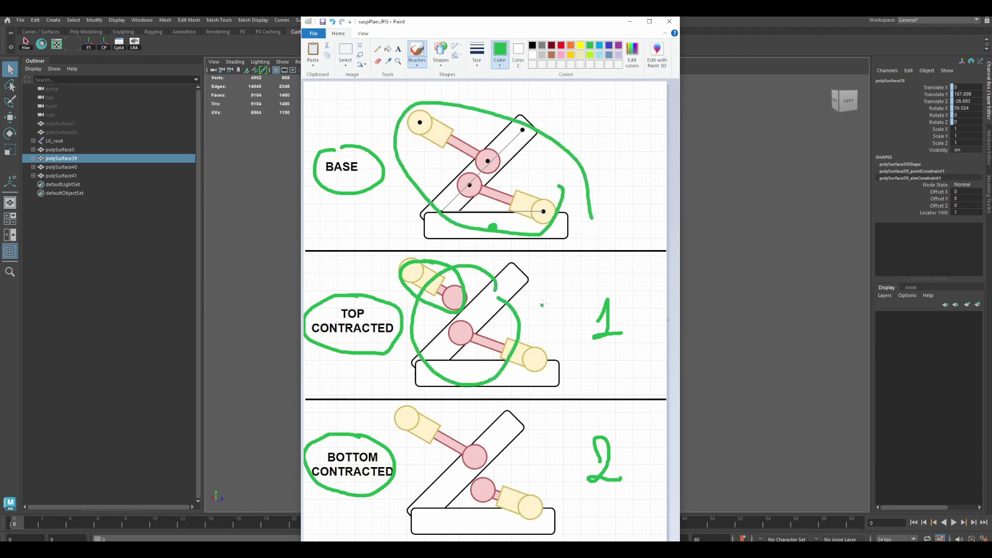
pyautogui.hotkey('ctrl', 'z')
pyautogui.hotkey('ctrl', 'z')
pyautogui.hotkey('ctrl', 'z')
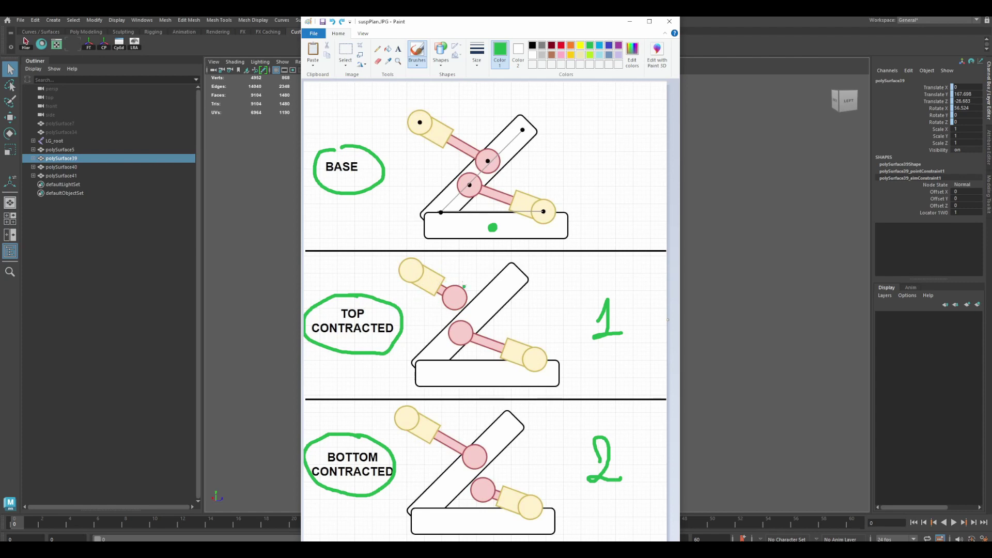
pyautogui.click(630, 21)
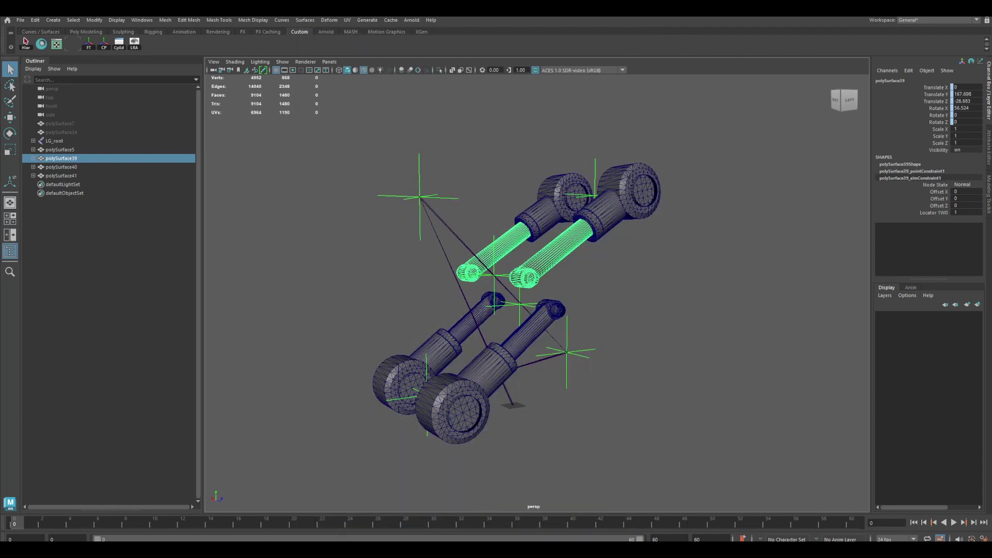
pyautogui.click(481, 549)
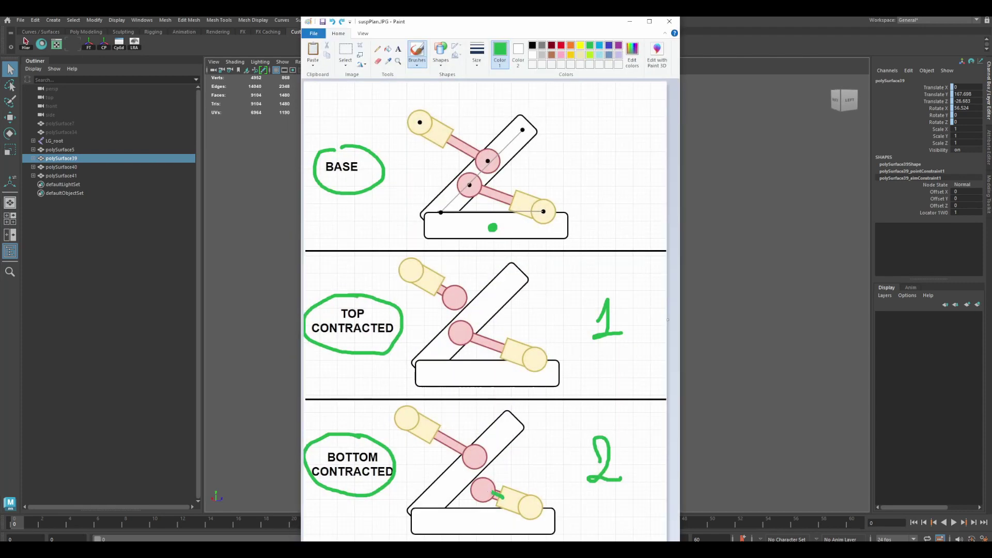
pyautogui.moveTo(499, 495); pyautogui.dragTo(505, 491)
pyautogui.hotkey('ctrl', 'z')
# Circle the top piston in the BASE and BOTTOM CONTRACTED sketches to compare them, and undo both circles.
pyautogui.moveTo(457, 122)
pyautogui.mouseDown()
pyautogui.moveTo(461, 167)
pyautogui.moveTo(466, 114)
pyautogui.moveTo(441, 110)
pyautogui.mouseUp()
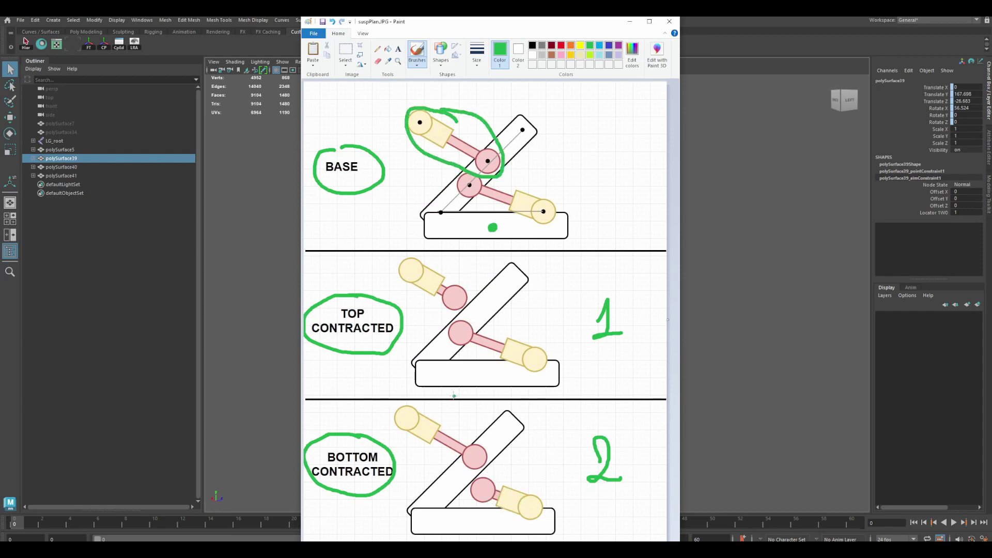
pyautogui.moveTo(433, 412)
pyautogui.mouseDown()
pyautogui.moveTo(415, 399)
pyautogui.moveTo(439, 461)
pyautogui.moveTo(431, 408)
pyautogui.mouseUp()
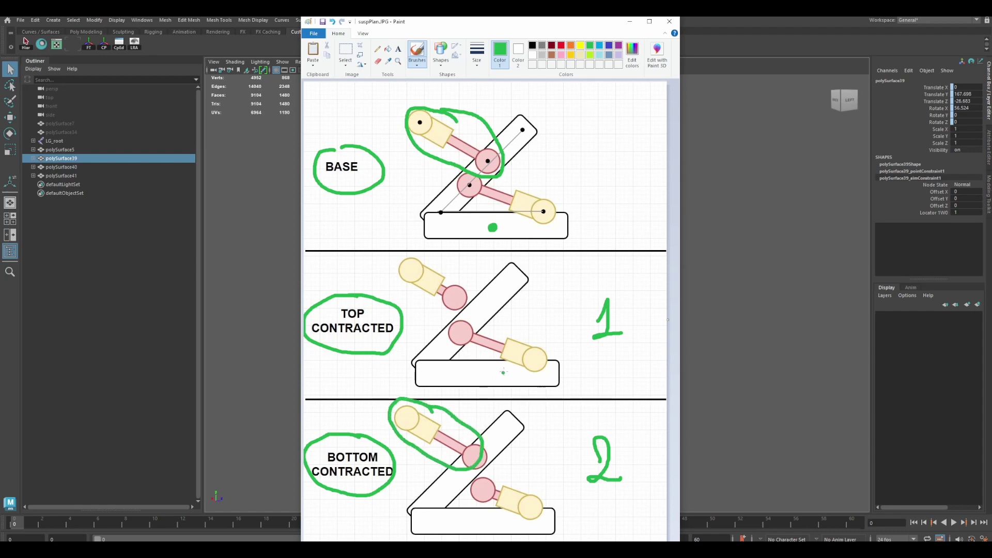
pyautogui.hotkey('ctrl', 'z')
pyautogui.hotkey('ctrl', 'z')
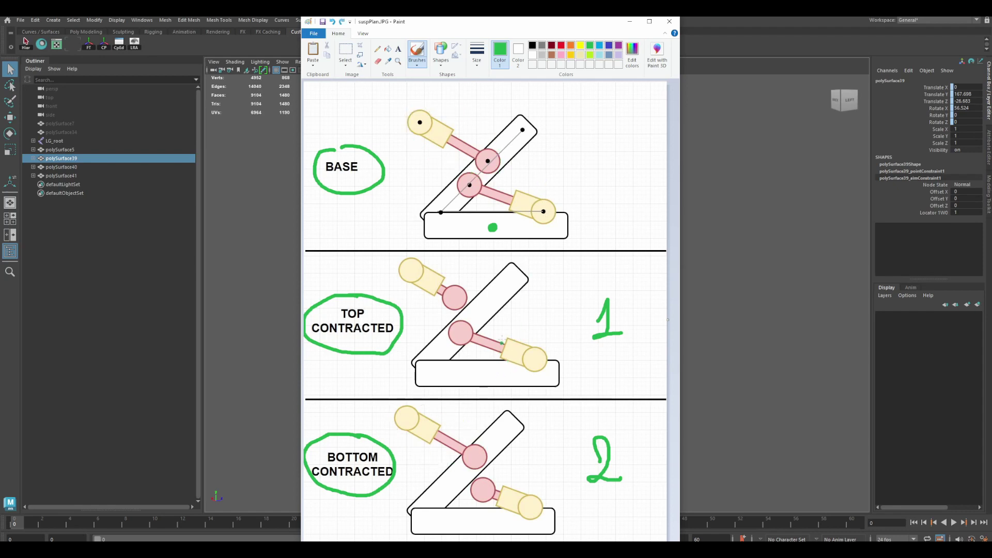
# Circle the bottom piston in the BASE and TOP CONTRACTED sketches to compare them, and undo both circles.
pyautogui.moveTo(533, 192)
pyautogui.mouseDown()
pyautogui.moveTo(479, 221)
pyautogui.moveTo(527, 197)
pyautogui.mouseUp()
pyautogui.moveTo(511, 334)
pyautogui.mouseDown()
pyautogui.moveTo(451, 325)
pyautogui.moveTo(501, 325)
pyautogui.mouseUp()
pyautogui.hotkey('ctrl', 'z')
pyautogui.hotkey('ctrl', 'z')
# Circle the shortened piston in the TOP CONTRACTED and BOTTOM CONTRACTED sketches, undoing each circle.
pyautogui.moveTo(447, 260)
pyautogui.mouseDown()
pyautogui.moveTo(416, 287)
pyautogui.moveTo(458, 283)
pyautogui.mouseUp()
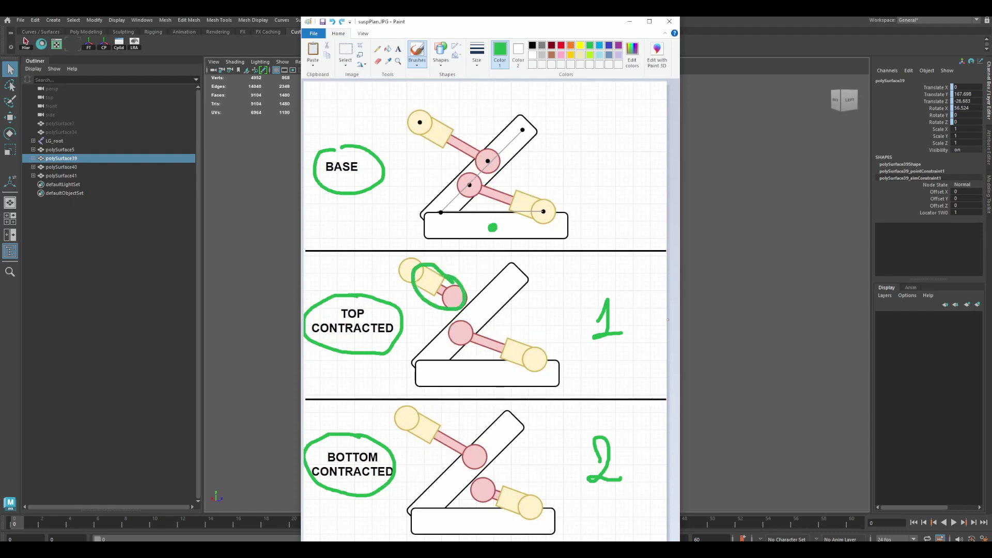
pyautogui.hotkey('ctrl', 'z')
pyautogui.moveTo(523, 490)
pyautogui.mouseDown()
pyautogui.moveTo(493, 485)
pyautogui.moveTo(525, 501)
pyautogui.mouseUp()
pyautogui.hotkey('ctrl', 'z')
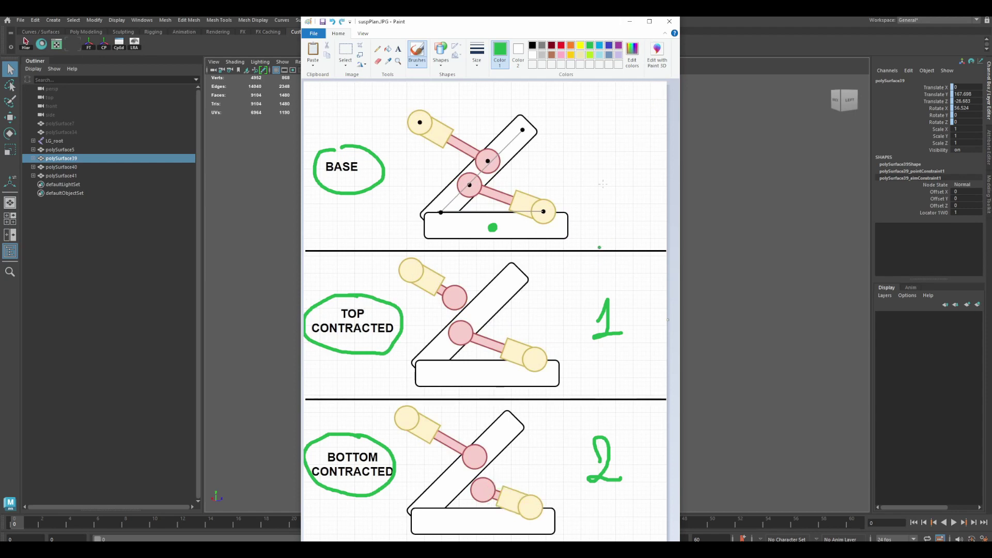
# Trace the diagonal and base legs in green across the three poses, and undo the traces on the two contracted poses.
pyautogui.moveTo(518, 121)
pyautogui.mouseDown()
pyautogui.moveTo(440, 200)
pyautogui.moveTo(460, 231)
pyautogui.moveTo(553, 228)
pyautogui.mouseUp()
pyautogui.moveTo(509, 282)
pyautogui.mouseDown()
pyautogui.moveTo(423, 369)
pyautogui.moveTo(511, 373)
pyautogui.mouseUp()
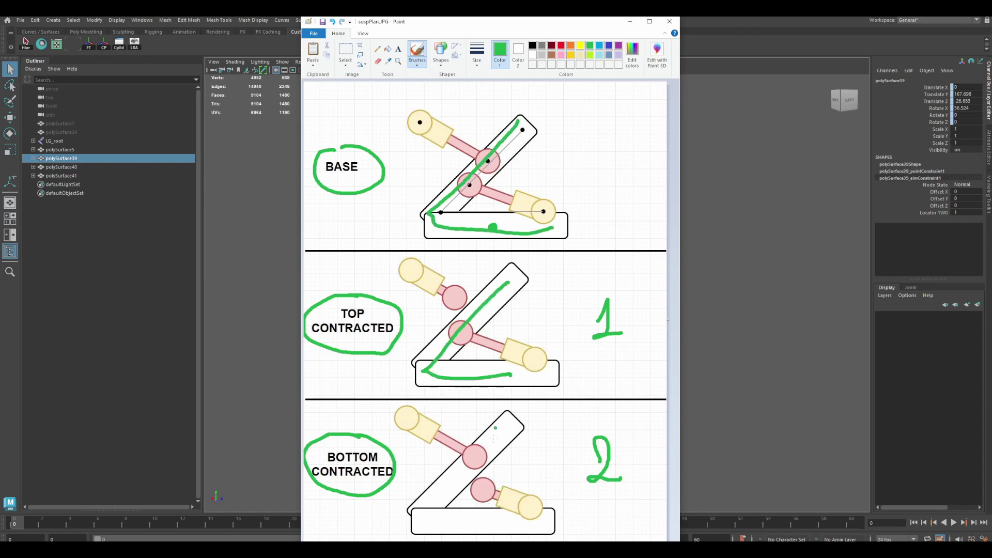
pyautogui.moveTo(501, 449)
pyautogui.mouseDown()
pyautogui.moveTo(431, 517)
pyautogui.moveTo(535, 536)
pyautogui.mouseUp()
pyautogui.hotkey('ctrl', 'z')
pyautogui.hotkey('ctrl', 'z')
pyautogui.hotkey('ctrl', 'z')
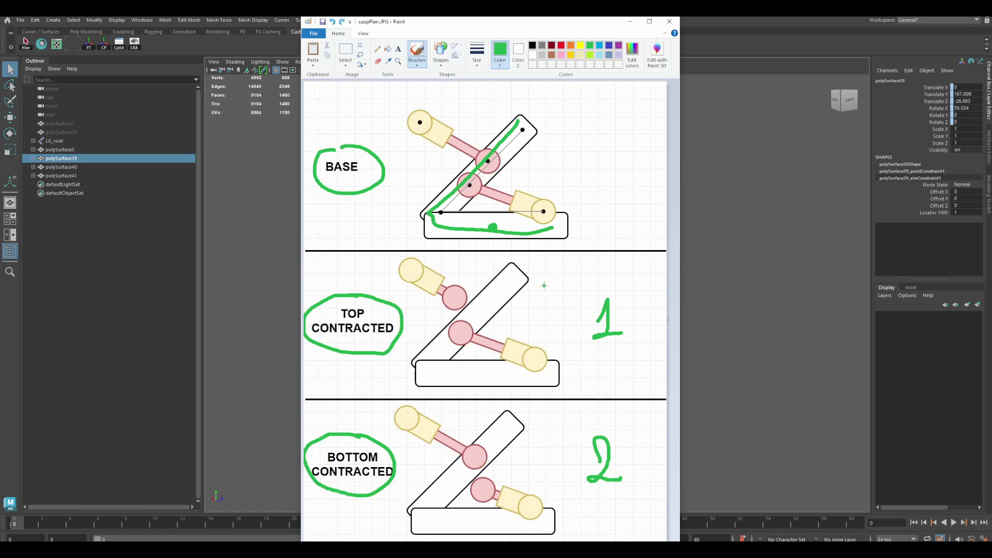
# Switch back to Maya, select the LG_Top joint and inspect it with the pistons from several angles.
pyautogui.hotkey('alt', 'Tab')
pyautogui.keyDown('alt'); pyautogui.moveTo(462, 246); pyautogui.dragTo(482, 243); pyautogui.keyUp('alt')
pyautogui.click(504, 286)
pyautogui.keyDown('alt'); pyautogui.moveTo(535, 276); pyautogui.dragTo(487, 252); pyautogui.keyUp('alt')
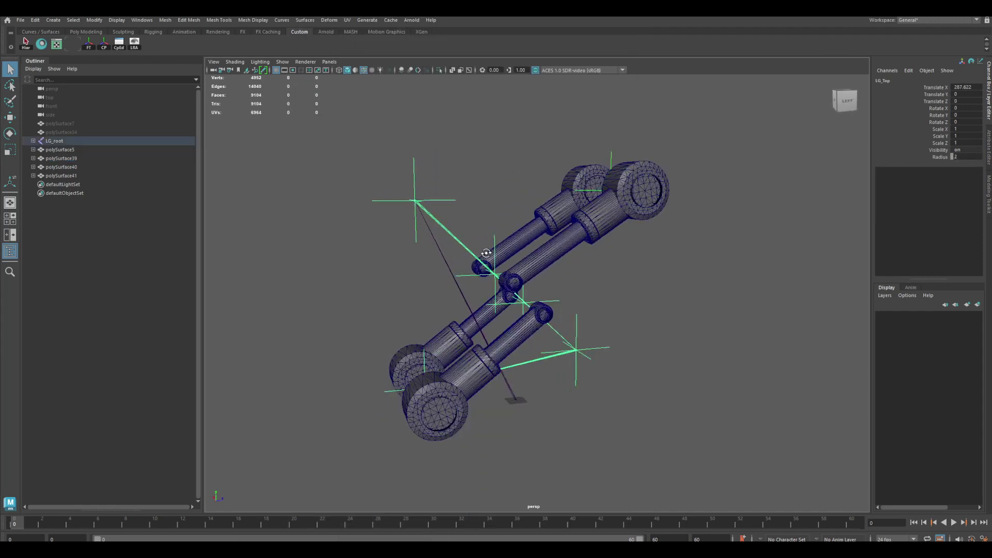
pyautogui.press('w')
pyautogui.keyDown('alt'); pyautogui.moveTo(562, 249); pyautogui.dragTo(545, 245); pyautogui.keyUp('alt')
pyautogui.press('e')
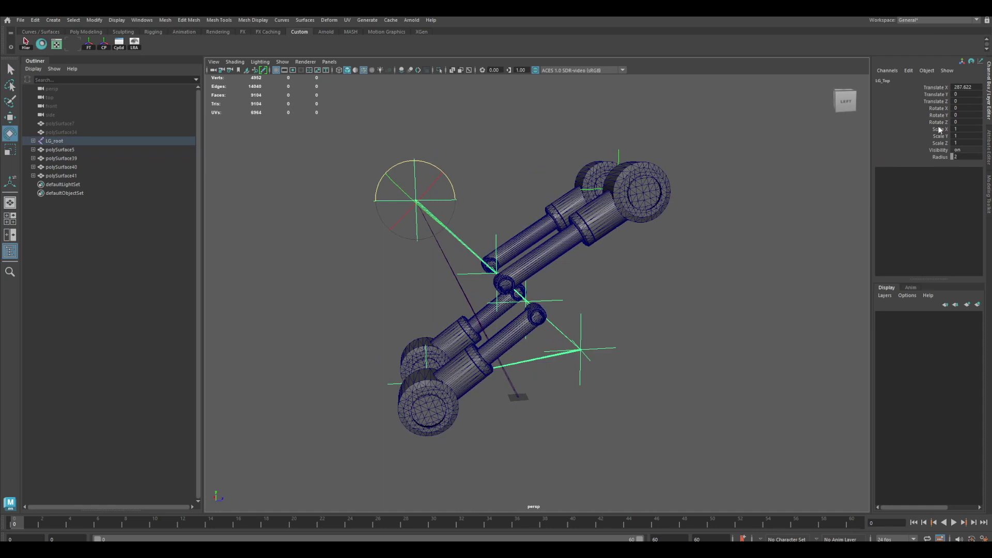
pyautogui.keyDown('alt'); pyautogui.moveTo(527, 228); pyautogui.dragTo(557, 228); pyautogui.keyUp('alt')
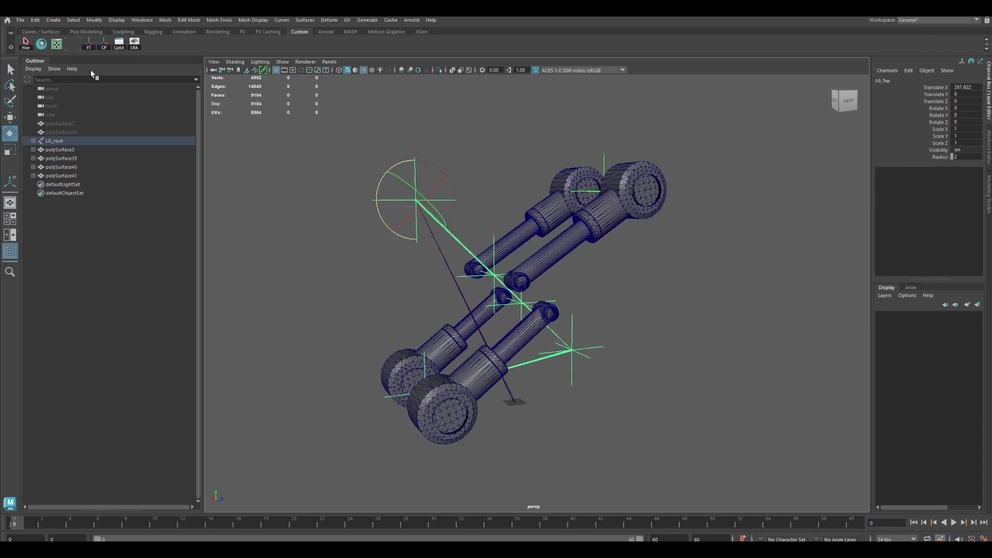
# Unhide the leg and base meshes polySurface7 and polySurface34.
pyautogui.click(61, 126)
pyautogui.keyDown('shift'); pyautogui.click(62, 131); pyautogui.keyUp('shift')
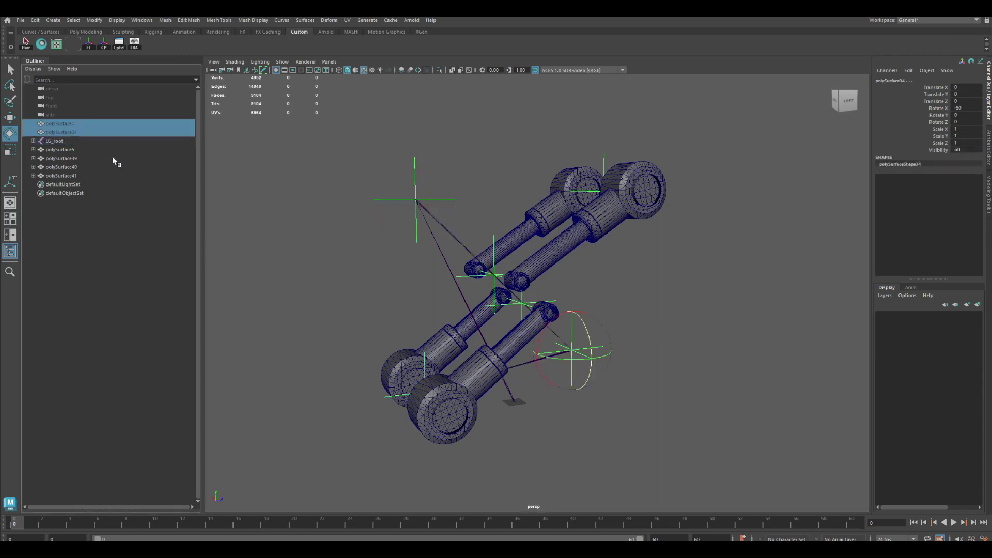
pyautogui.hotkey('shift', 'h')
# Parent the diagonal leg mesh polySurface7 under LG_Top and the base mesh polySurface34 under LG_Bottom.
pyautogui.click(550, 284)
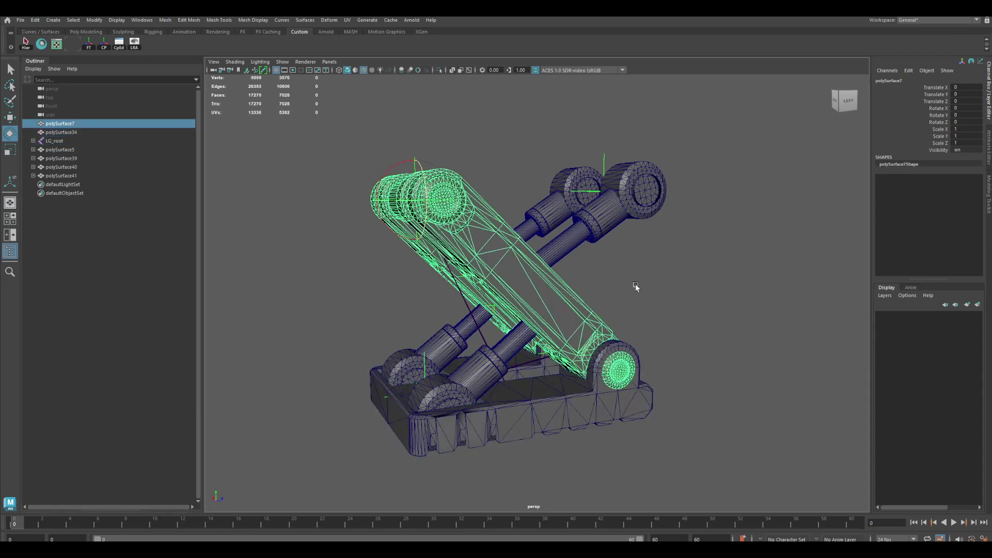
pyautogui.press('w')
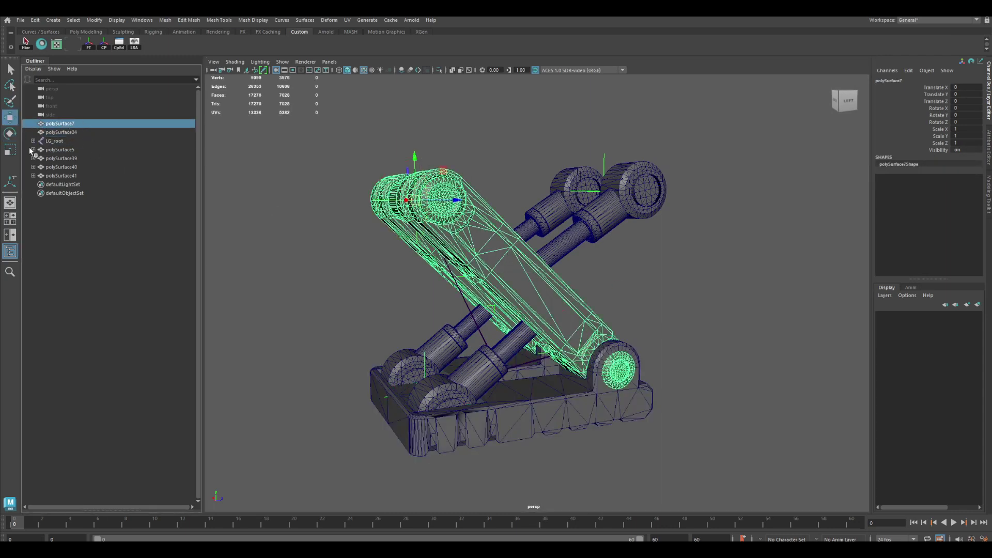
pyautogui.click(33, 141)
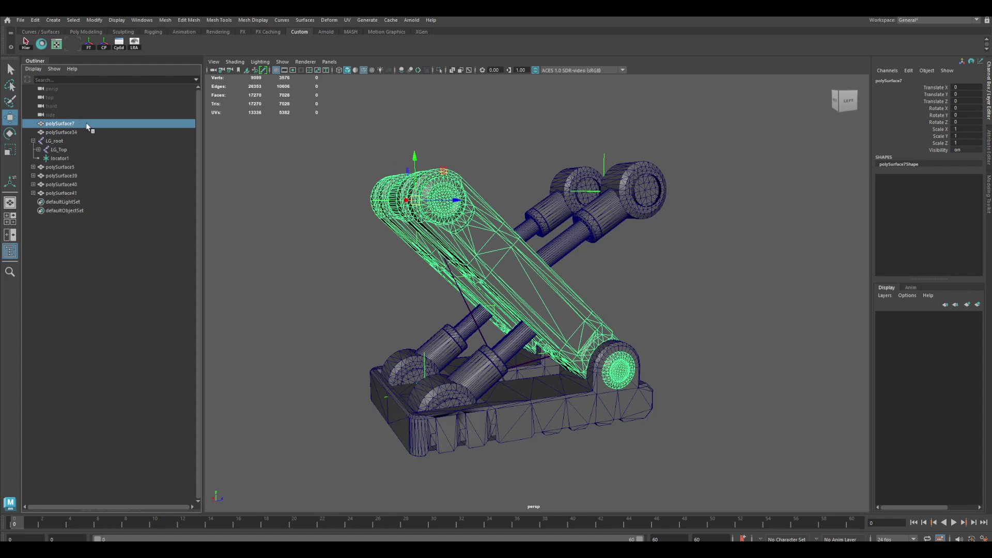
pyautogui.moveTo(71, 124); pyautogui.dragTo(69, 149, button='middle')
pyautogui.click(61, 124)
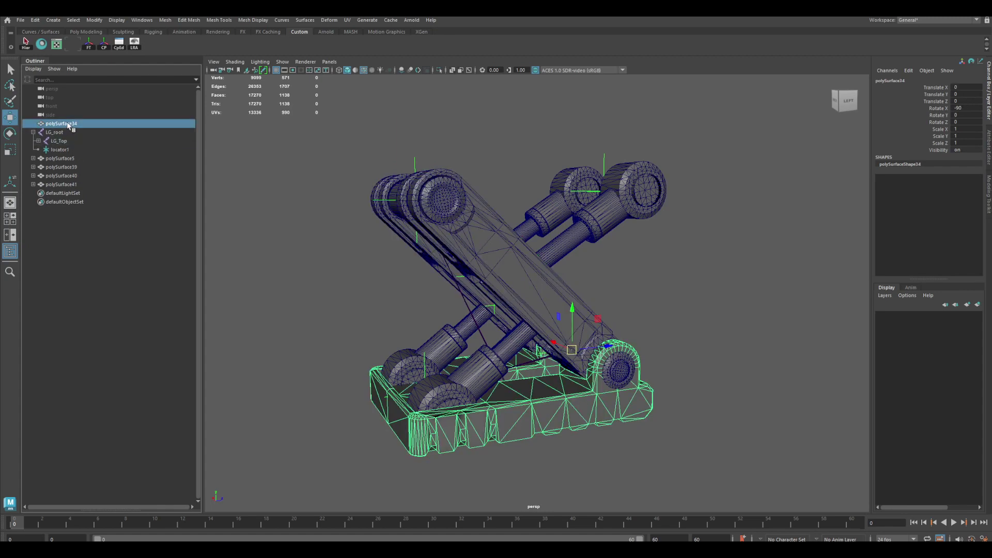
pyautogui.click(38, 141)
pyautogui.moveTo(73, 124); pyautogui.dragTo(86, 149, button='middle')
pyautogui.keyDown('alt'); pyautogui.moveTo(511, 285); pyautogui.dragTo(491, 294); pyautogui.keyUp('alt')
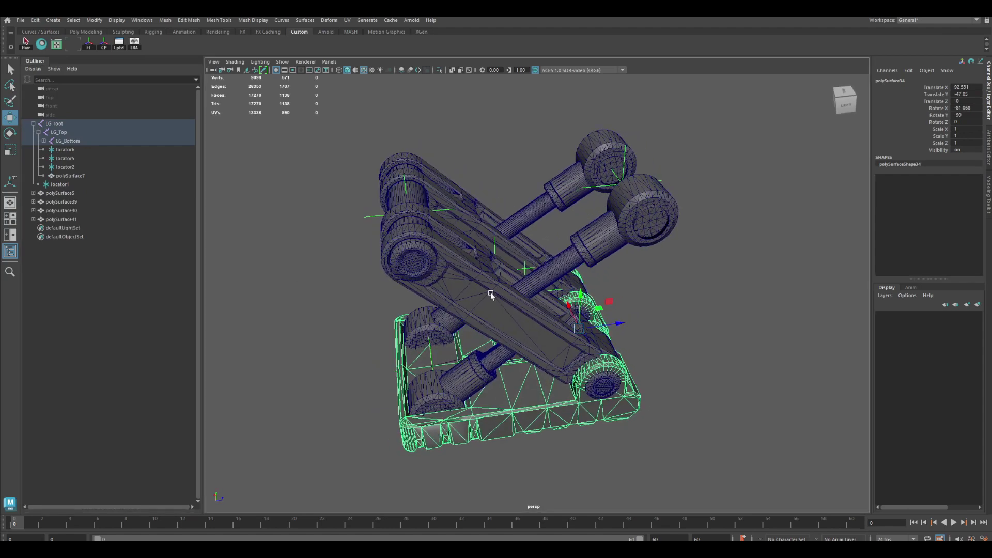
# Test-rotate the LG_Top and LG_Bottom joints freehand and undo the rotations.
pyautogui.click(70, 134)
pyautogui.press('e')
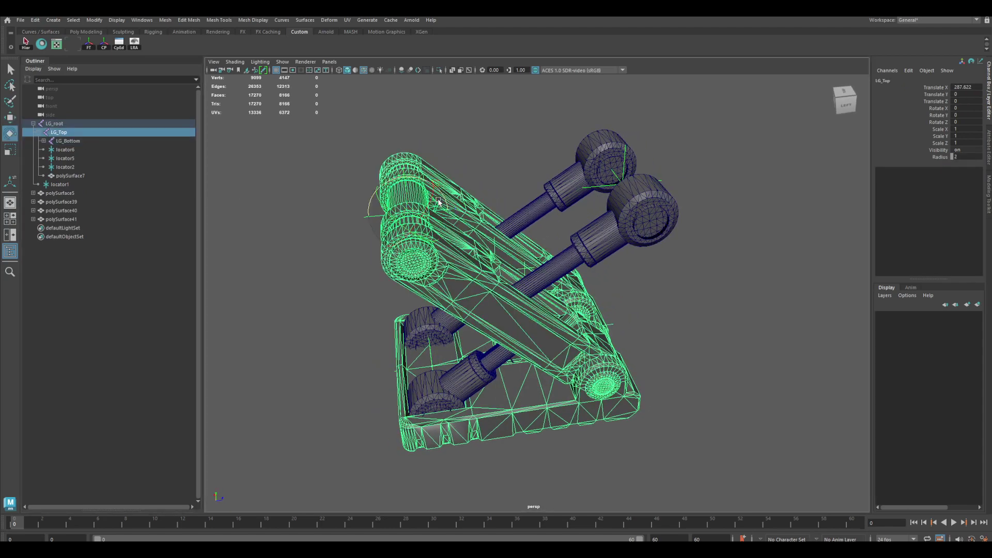
pyautogui.moveTo(439, 201); pyautogui.dragTo(433, 192)
pyautogui.click(67, 141)
pyautogui.moveTo(598, 240); pyautogui.dragTo(610, 231)
pyautogui.keyDown('alt'); pyautogui.moveTo(616, 303); pyautogui.dragTo(519, 303); pyautogui.keyUp('alt')
pyautogui.hotkey('ctrl', 'z')
pyautogui.hotkey('ctrl', 'z')
pyautogui.hotkey('ctrl', 'z')
pyautogui.hotkey('ctrl', 'z')
# Select the LG_Top and LG_Bottom joints together and set their Rotate Z to 30.
pyautogui.keyDown('alt'); pyautogui.moveTo(472, 256); pyautogui.dragTo(543, 285, button='right'); pyautogui.keyUp('alt')
pyautogui.keyDown('alt'); pyautogui.moveTo(543, 285); pyautogui.dragTo(636, 263); pyautogui.keyUp('alt')
pyautogui.keyDown('alt'); pyautogui.moveTo(572, 275); pyautogui.dragTo(553, 288); pyautogui.keyUp('alt')
pyautogui.click(455, 316)
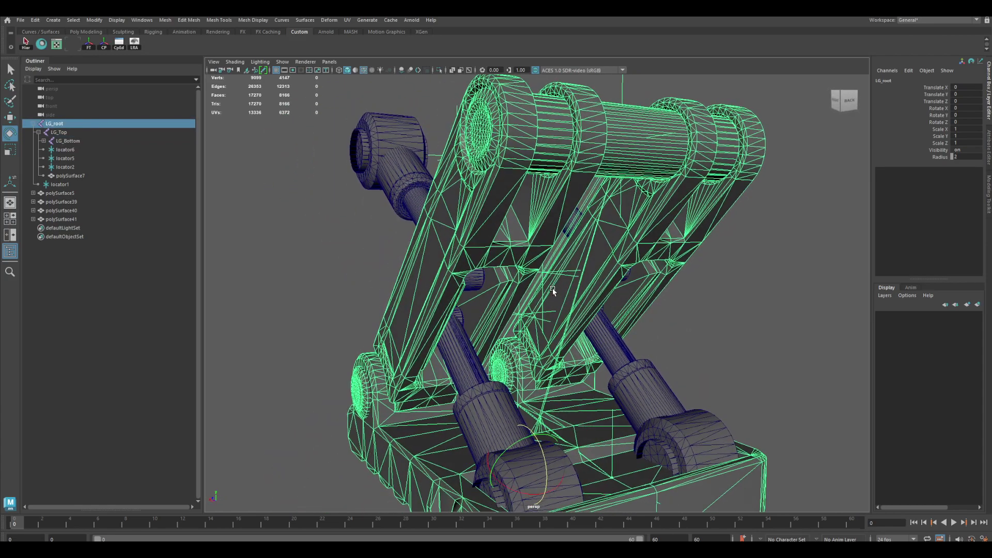
pyautogui.keyDown('alt'); pyautogui.moveTo(562, 251); pyautogui.dragTo(472, 268); pyautogui.keyUp('alt')
pyautogui.click(74, 141)
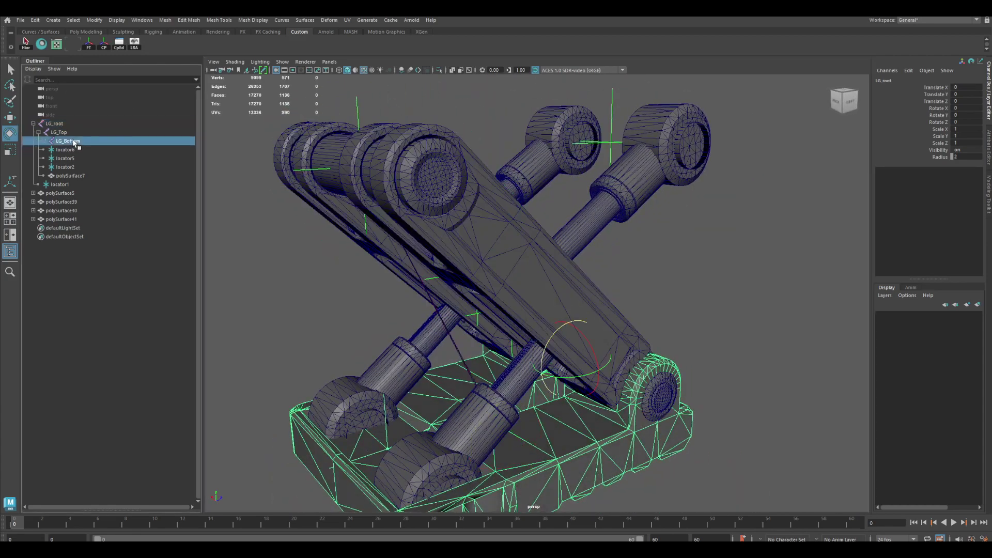
pyautogui.click(64, 133)
pyautogui.keyDown('alt'); pyautogui.moveTo(493, 221); pyautogui.dragTo(443, 215); pyautogui.keyUp('alt')
pyautogui.keyDown('shift'); pyautogui.click(94, 141); pyautogui.keyUp('shift')
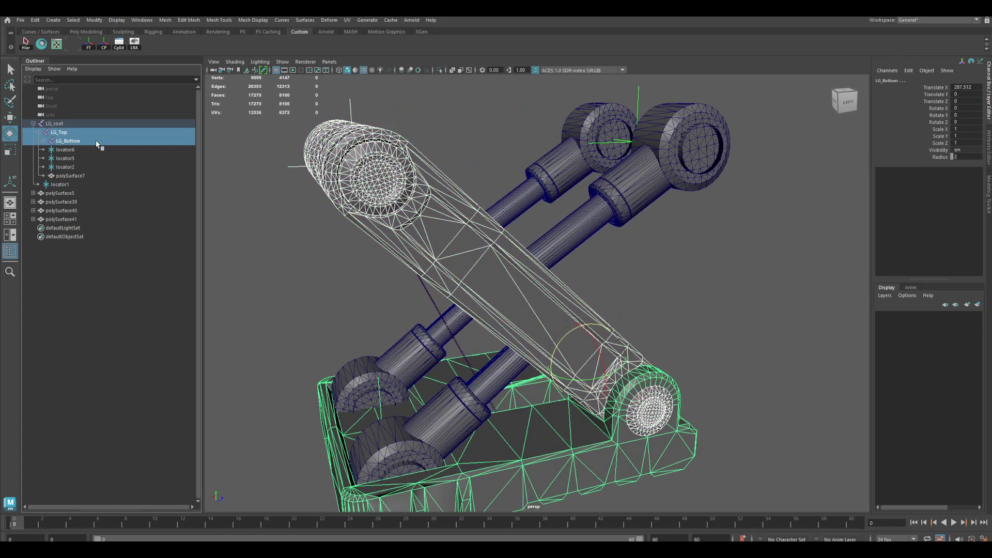
pyautogui.keyDown('alt'); pyautogui.moveTo(709, 207); pyautogui.dragTo(664, 199); pyautogui.keyUp('alt')
pyautogui.click(938, 122)
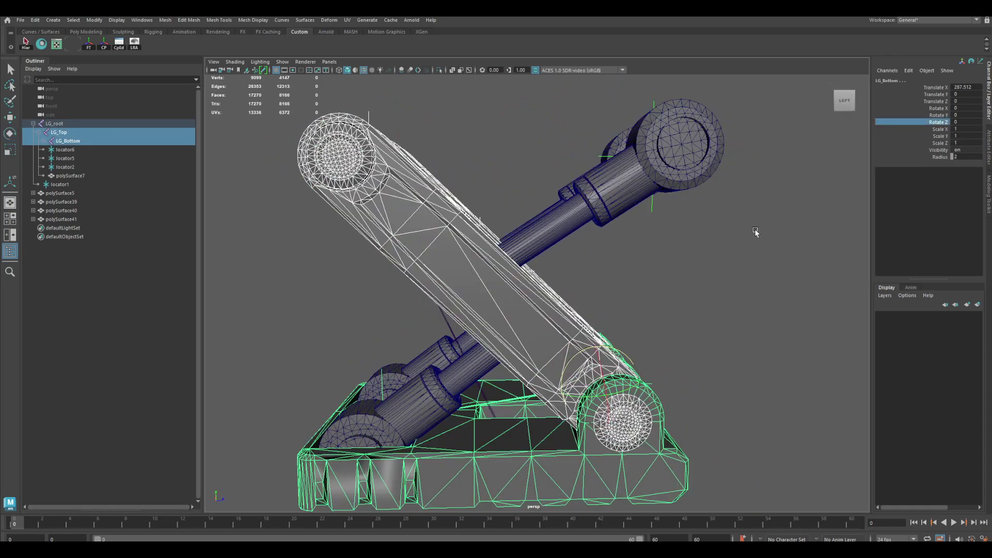
pyautogui.click(962, 122)
pyautogui.write('30')
pyautogui.press('Return')
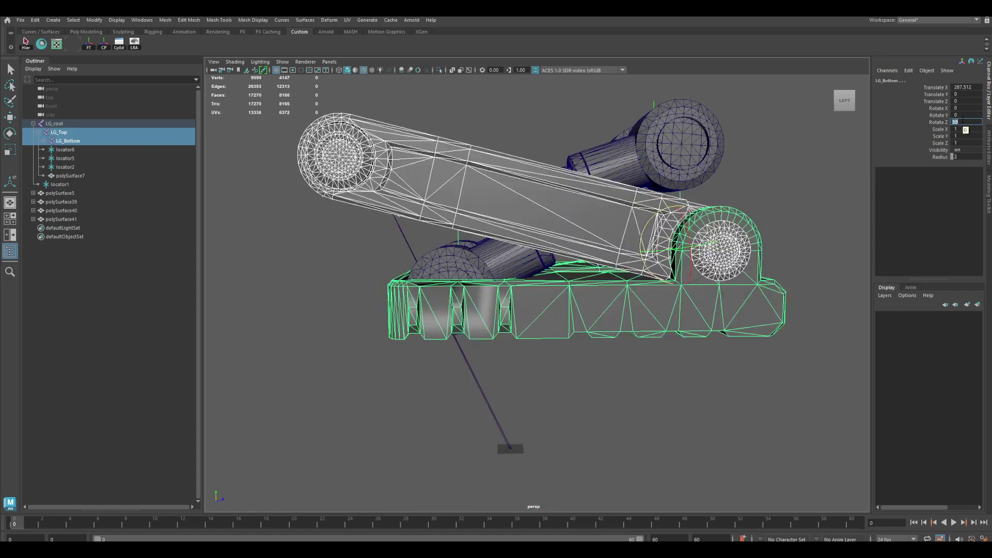
# Examine the folded landing gear from the side and up close where the upper piston meets the diagonal leg.
pyautogui.keyDown('alt'); pyautogui.moveTo(521, 373); pyautogui.dragTo(540, 386); pyautogui.keyUp('alt')
pyautogui.click(561, 371)
pyautogui.keyDown('alt'); pyautogui.moveTo(573, 299); pyautogui.dragTo(580, 293); pyautogui.keyUp('alt')
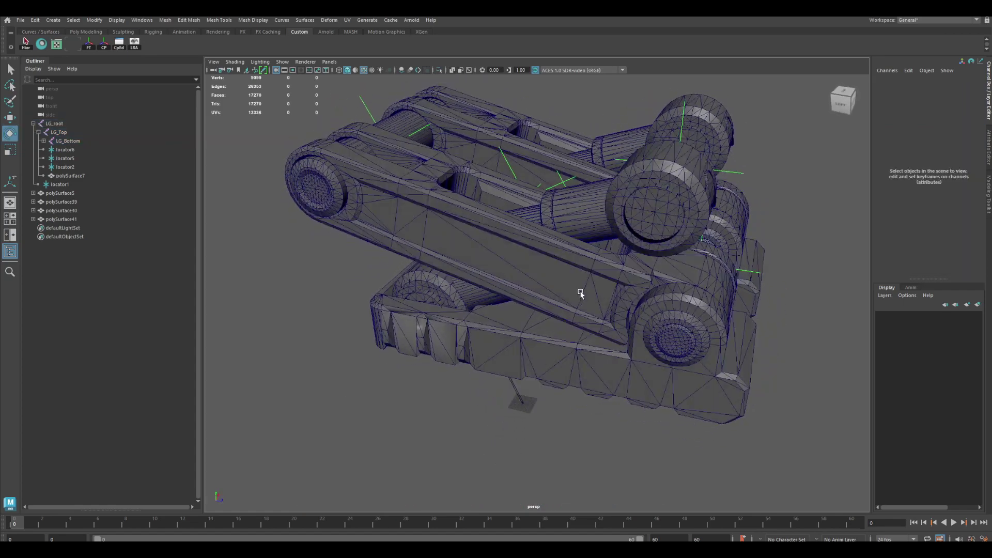
pyautogui.keyDown('alt'); pyautogui.moveTo(641, 252); pyautogui.dragTo(656, 230); pyautogui.keyUp('alt')
pyautogui.keyDown('alt'); pyautogui.moveTo(656, 230); pyautogui.dragTo(651, 256, button='right'); pyautogui.keyUp('alt')
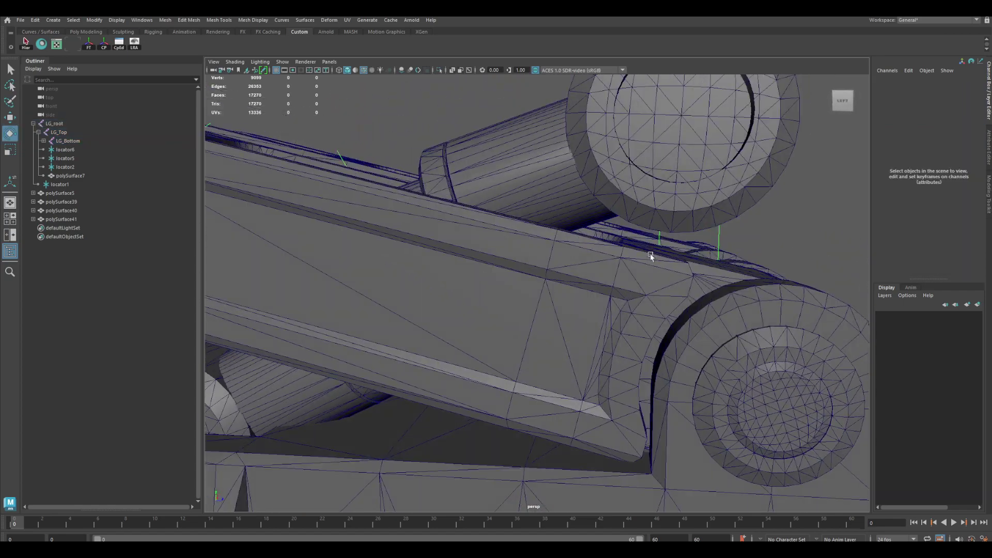
pyautogui.keyDown('alt'); pyautogui.moveTo(651, 256); pyautogui.dragTo(652, 282); pyautogui.keyUp('alt')
pyautogui.keyDown('alt'); pyautogui.moveTo(660, 270); pyautogui.dragTo(578, 228, button='right'); pyautogui.keyUp('alt')
pyautogui.keyDown('alt'); pyautogui.moveTo(578, 227); pyautogui.dragTo(664, 255); pyautogui.keyUp('alt')
pyautogui.keyDown('alt'); pyautogui.moveTo(583, 239); pyautogui.dragTo(641, 286, button='middle'); pyautogui.keyUp('alt')
pyautogui.keyDown('alt'); pyautogui.moveTo(641, 286); pyautogui.dragTo(604, 282, button='right'); pyautogui.keyUp('alt')
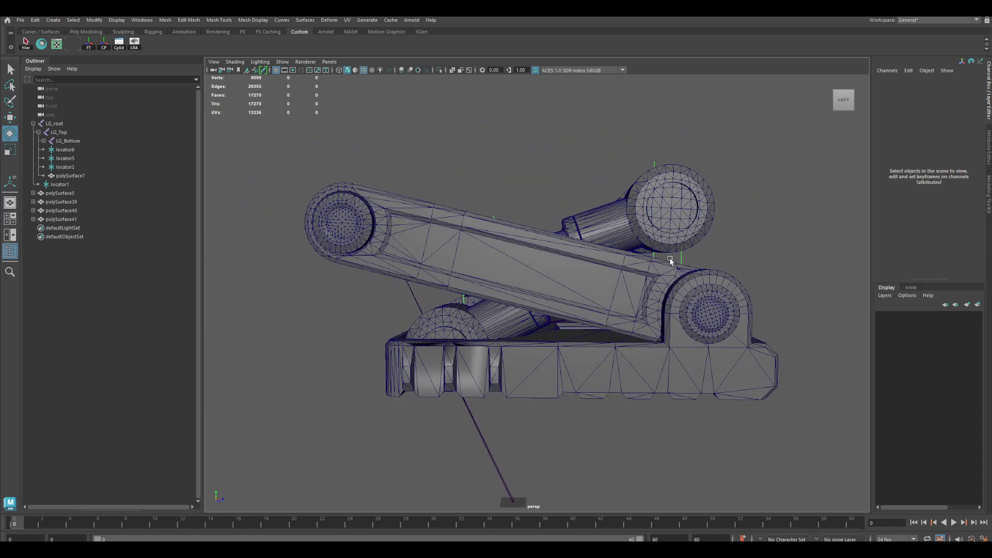
pyautogui.keyDown('alt'); pyautogui.moveTo(659, 279); pyautogui.dragTo(643, 269); pyautogui.keyUp('alt')
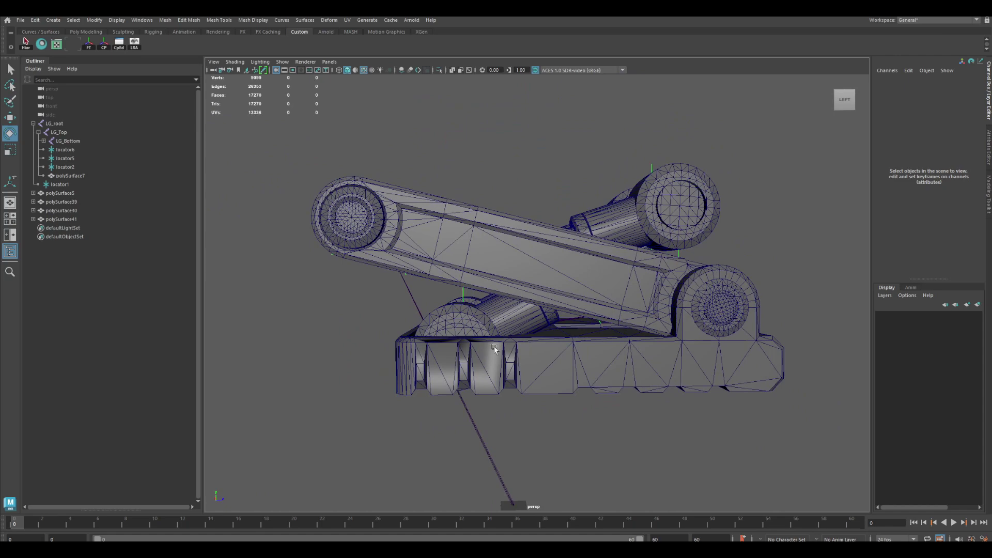
# Reset Rotate Z to 0 on both LG_Top and LG_Bottom, then clear the selection.
pyautogui.click(73, 141)
pyautogui.keyDown('ctrl'); pyautogui.click(68, 132); pyautogui.keyUp('ctrl')
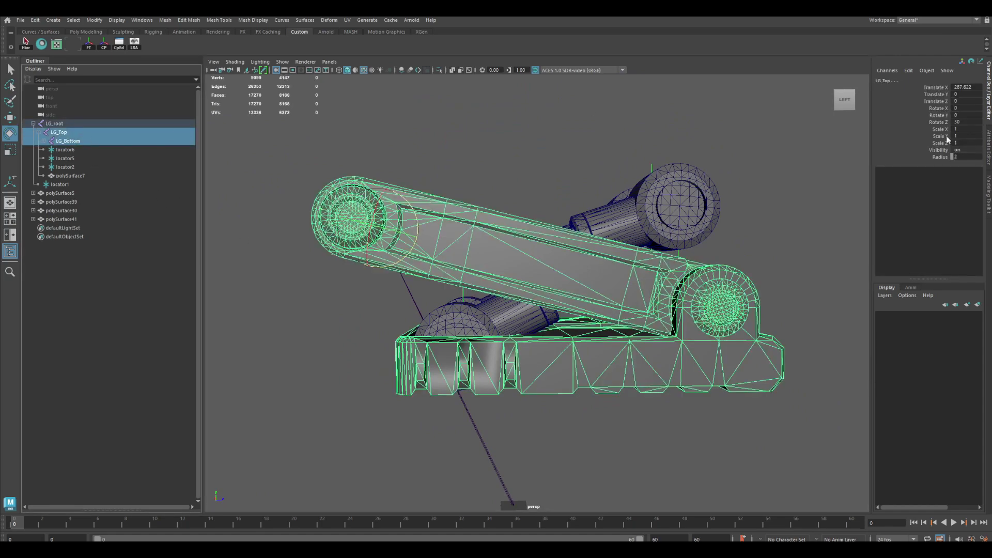
pyautogui.click(965, 122)
pyautogui.write('0')
pyautogui.press('Return')
pyautogui.press('f')
pyautogui.keyDown('alt'); pyautogui.moveTo(522, 314); pyautogui.dragTo(504, 310); pyautogui.keyUp('alt')
pyautogui.press('q')
pyautogui.click(614, 281)
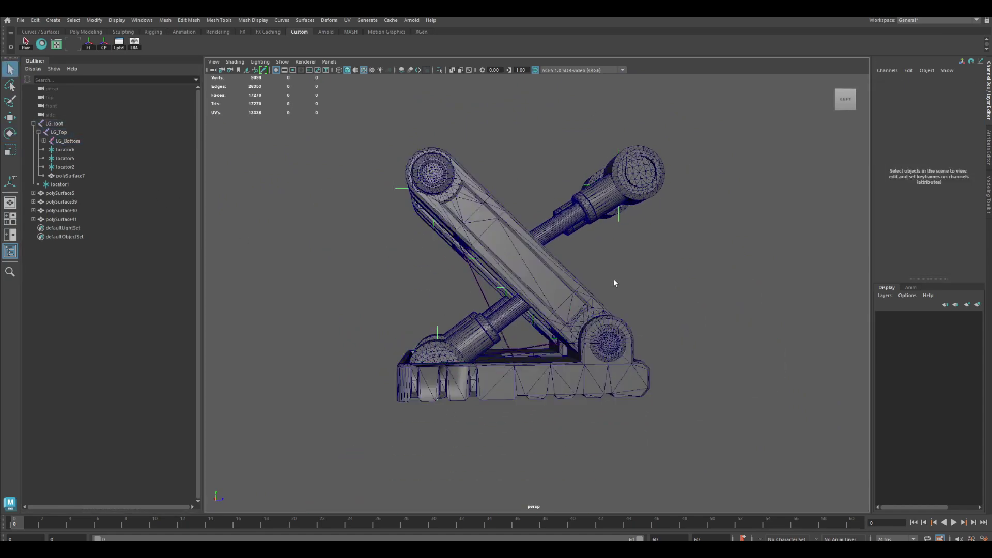
# Switch to the Paint plan, mark the top piston in the TOP CONTRACTED sketch, and return to Maya.
pyautogui.keyDown('alt'); pyautogui.moveTo(613, 281); pyautogui.dragTo(643, 275); pyautogui.keyUp('alt')
pyautogui.keyDown('alt'); pyautogui.moveTo(448, 316); pyautogui.dragTo(473, 322); pyautogui.keyUp('alt')
pyautogui.hotkey('alt', 'Tab')
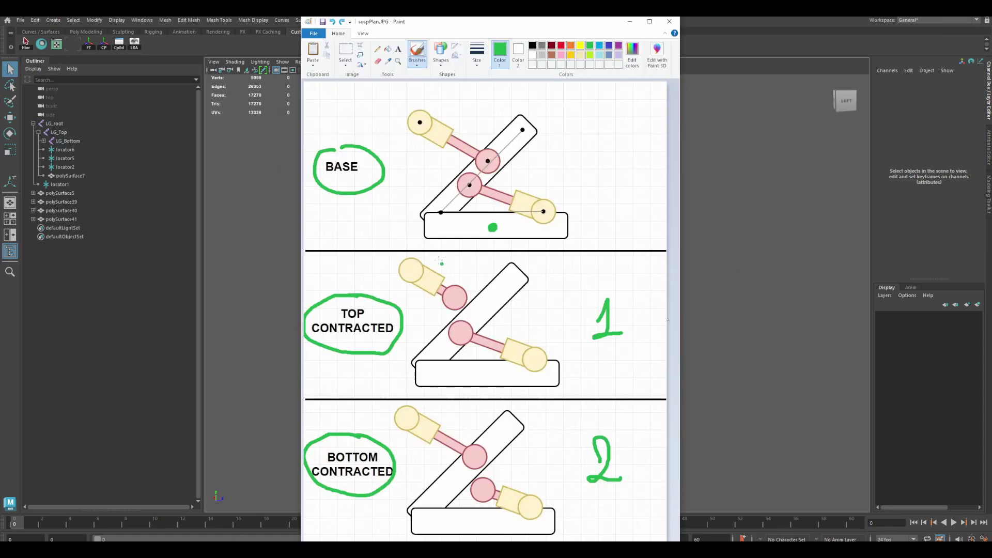
pyautogui.moveTo(400, 256)
pyautogui.mouseDown()
pyautogui.moveTo(431, 304)
pyautogui.moveTo(428, 263)
pyautogui.mouseUp()
pyautogui.click(629, 23)
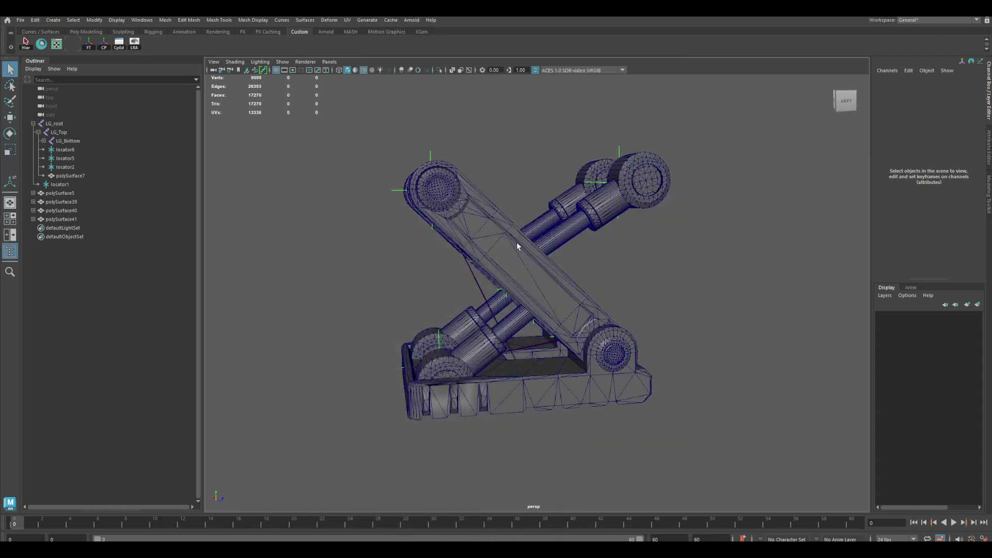
# Set Rotate Z of the LG_Top joint alone to 30 to compress the upper piston.
pyautogui.click(68, 133)
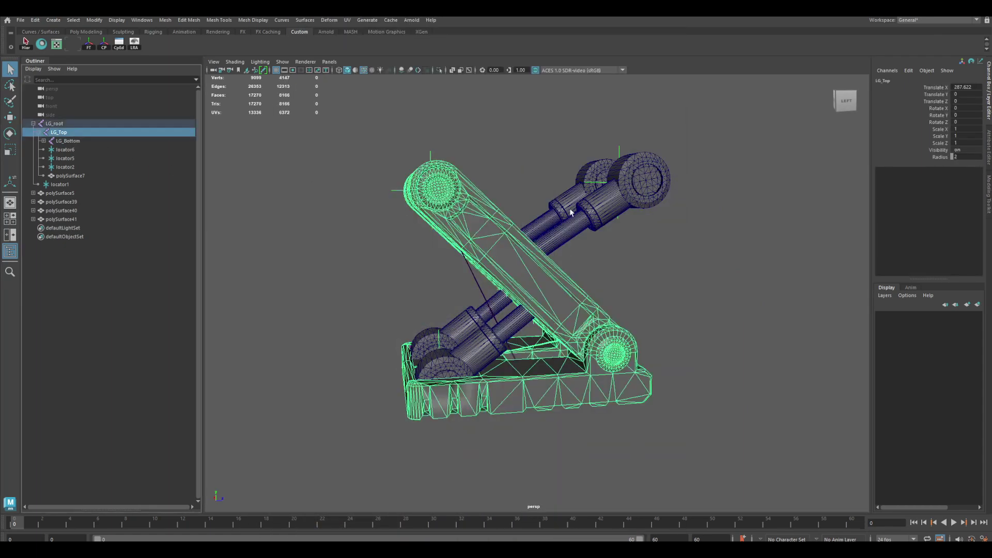
pyautogui.press('e')
pyautogui.click(964, 123)
pyautogui.write('30')
pyautogui.press('Return')
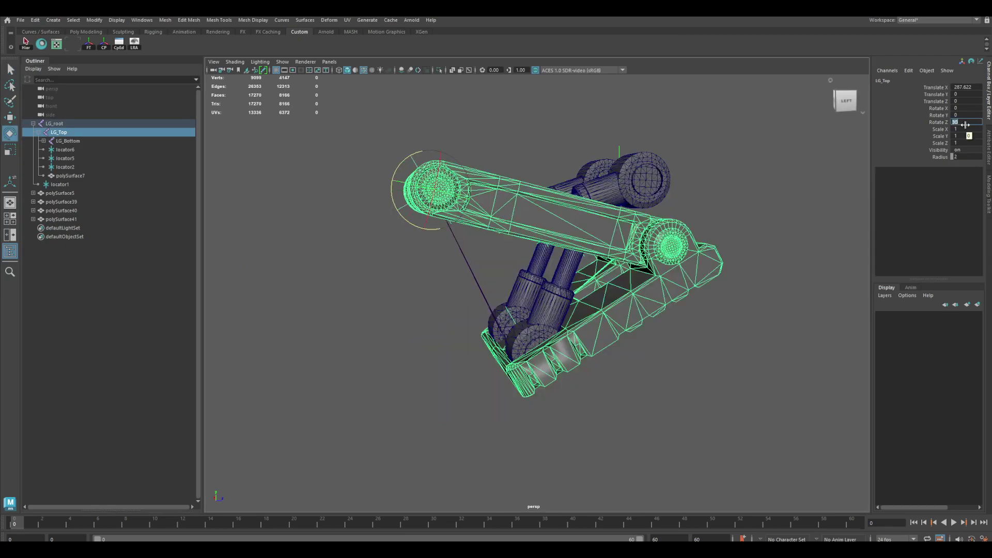
# Duplicate the upper piston's cylinder and rod meshes in the contracted pose.
pyautogui.keyDown('alt'); pyautogui.moveTo(677, 215); pyautogui.dragTo(673, 287); pyautogui.keyUp('alt')
pyautogui.scroll(5, 652, 234)
pyautogui.click(650, 271)
pyautogui.press('q')
pyautogui.keyDown('shift'); pyautogui.click(605, 311); pyautogui.keyUp('shift')
pyautogui.hotkey('ctrl', 'd')
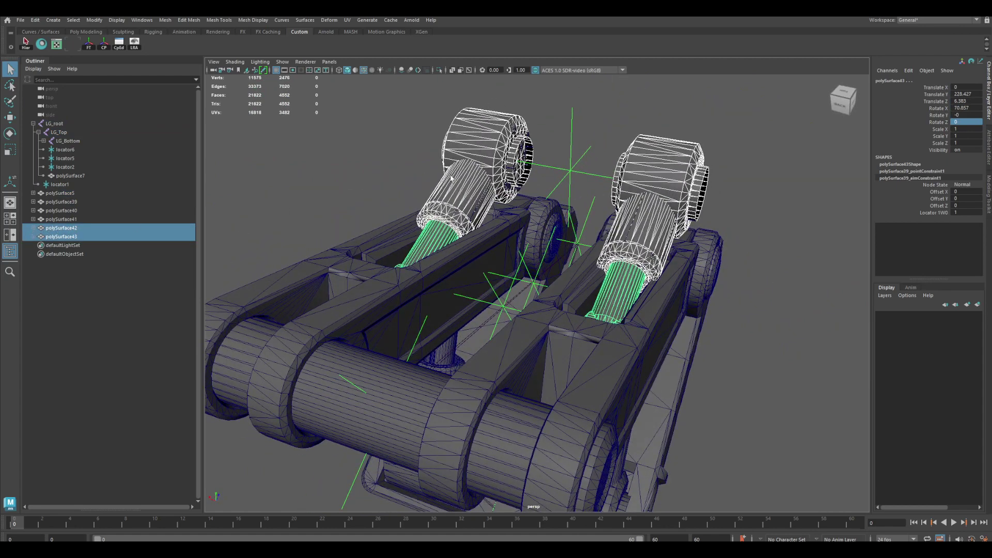
# Delete the point and aim constraints from the duplicated piston meshes polySurface42 and polySurface43.
pyautogui.click(33, 228)
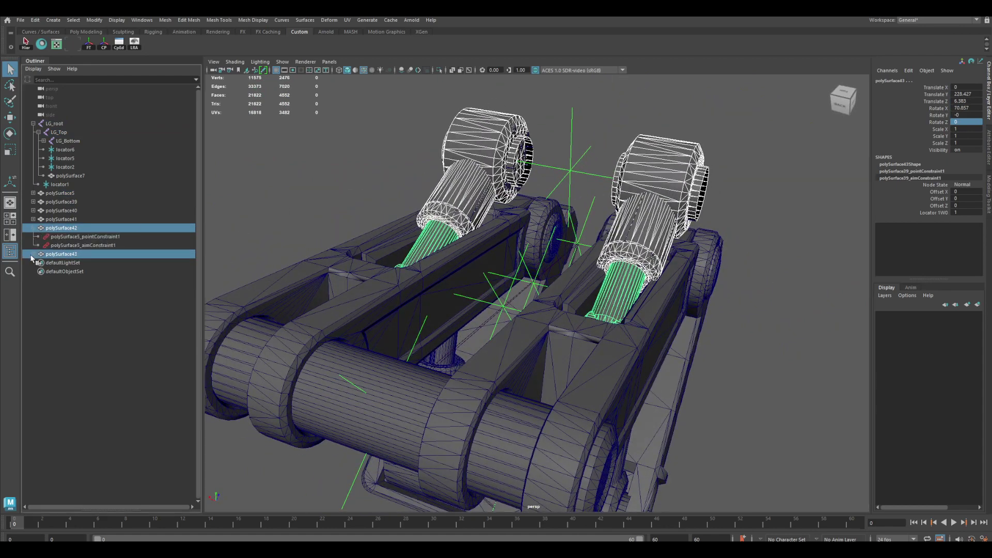
pyautogui.click(33, 254)
pyautogui.click(77, 237)
pyautogui.keyDown('ctrl'); pyautogui.click(69, 246); pyautogui.keyUp('ctrl')
pyautogui.keyDown('ctrl'); pyautogui.click(72, 262); pyautogui.keyUp('ctrl')
pyautogui.keyDown('ctrl'); pyautogui.click(70, 271); pyautogui.keyUp('ctrl')
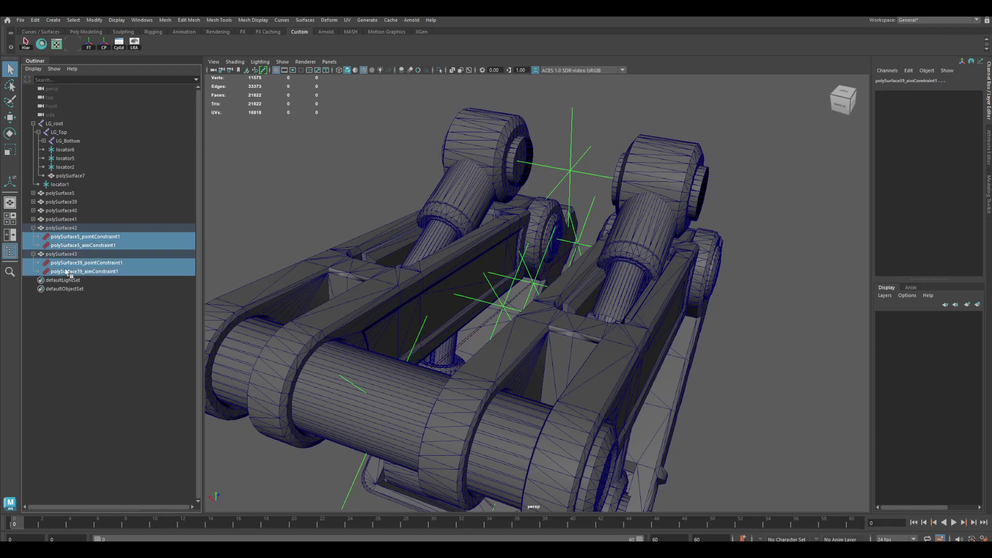
pyautogui.press('Delete')
# Inspect the duplicated contracted piston meshes polySurface42 and polySurface43 individually and together from several angles.
pyautogui.click(59, 229)
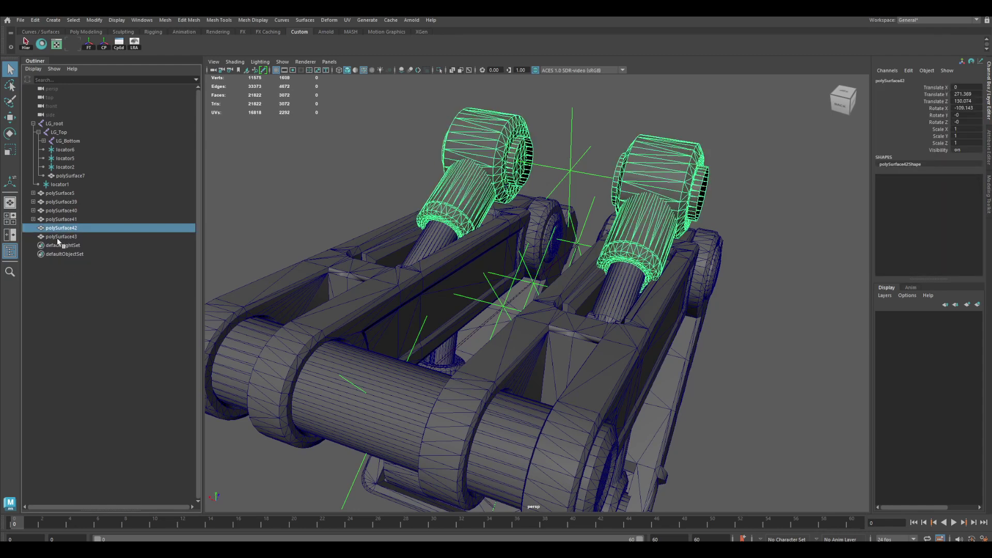
pyautogui.click(57, 237)
pyautogui.click(62, 229)
pyautogui.click(67, 237)
pyautogui.click(72, 229)
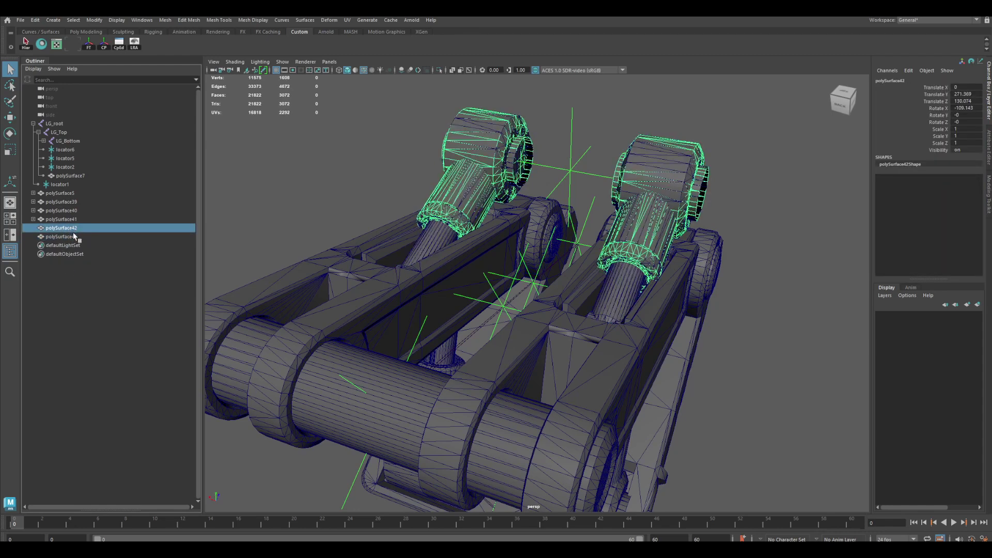
pyautogui.keyDown('alt'); pyautogui.moveTo(475, 245); pyautogui.dragTo(448, 243); pyautogui.keyUp('alt')
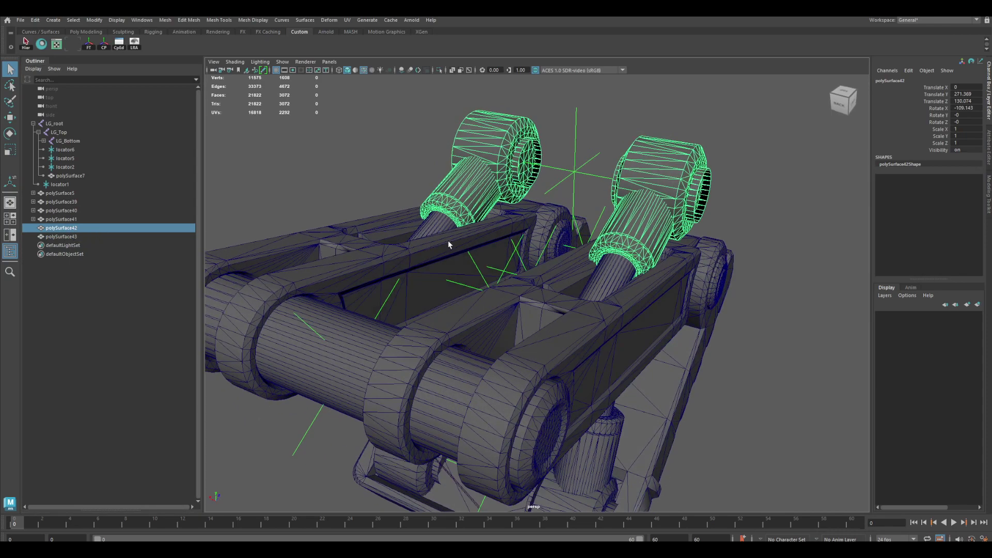
pyautogui.keyDown('alt'); pyautogui.moveTo(448, 243); pyautogui.dragTo(411, 270, button='middle'); pyautogui.keyUp('alt')
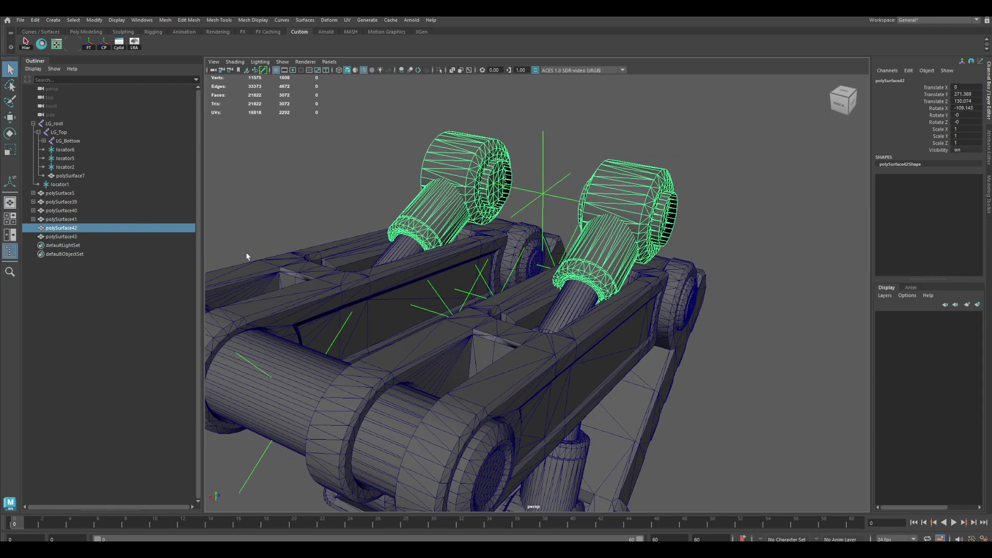
pyautogui.keyDown('shift'); pyautogui.click(75, 237); pyautogui.keyUp('shift')
pyautogui.moveTo(439, 252)
pyautogui.keyDown('alt'); pyautogui.mouseDown()
pyautogui.moveTo(483, 252)
pyautogui.moveTo(457, 259)
pyautogui.mouseUp(); pyautogui.keyUp('alt')
pyautogui.keyDown('alt'); pyautogui.moveTo(456, 259); pyautogui.dragTo(489, 265, button='middle'); pyautogui.keyUp('alt')
pyautogui.keyDown('alt'); pyautogui.moveTo(490, 265); pyautogui.dragTo(537, 234); pyautogui.keyUp('alt')
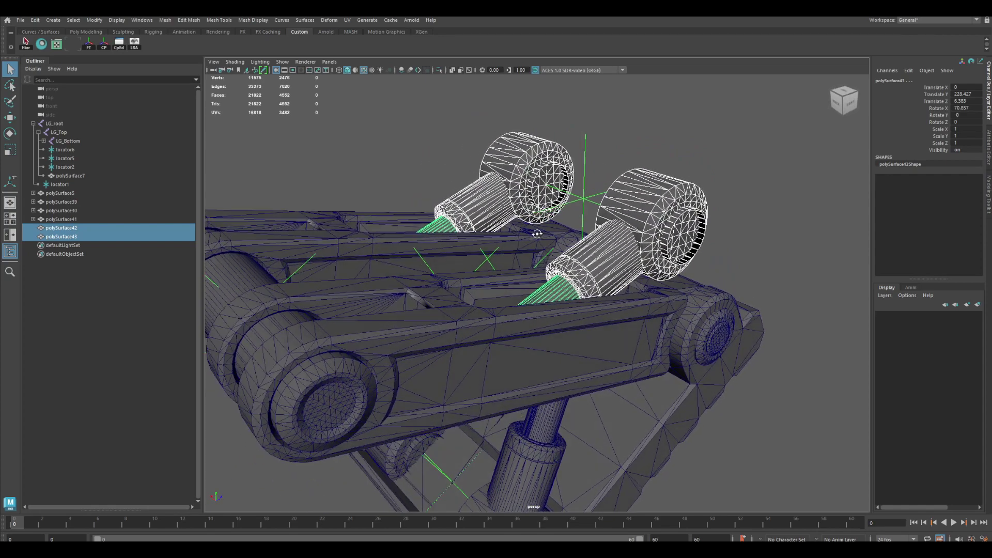
pyautogui.keyDown('alt'); pyautogui.moveTo(701, 164); pyautogui.dragTo(700, 161); pyautogui.keyUp('alt')
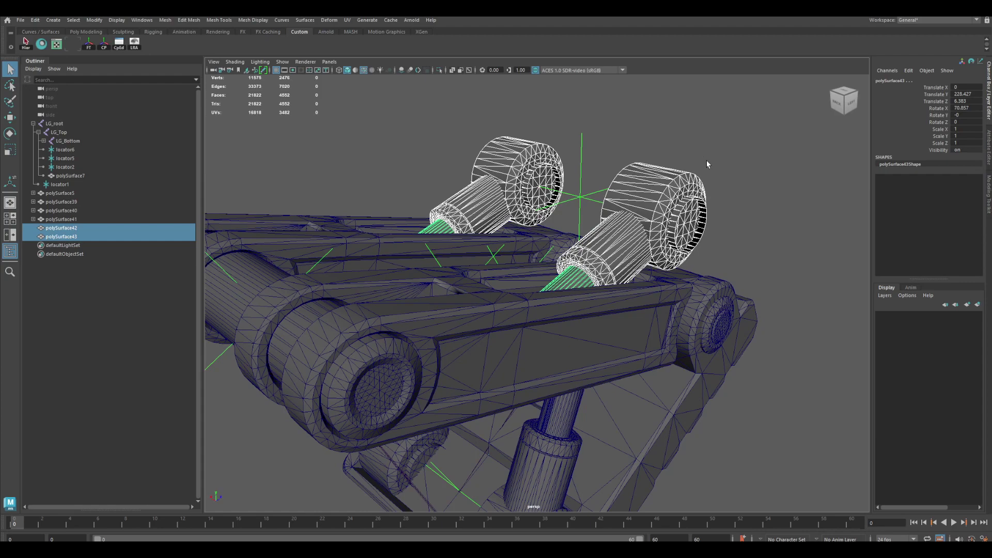
pyautogui.click(71, 228)
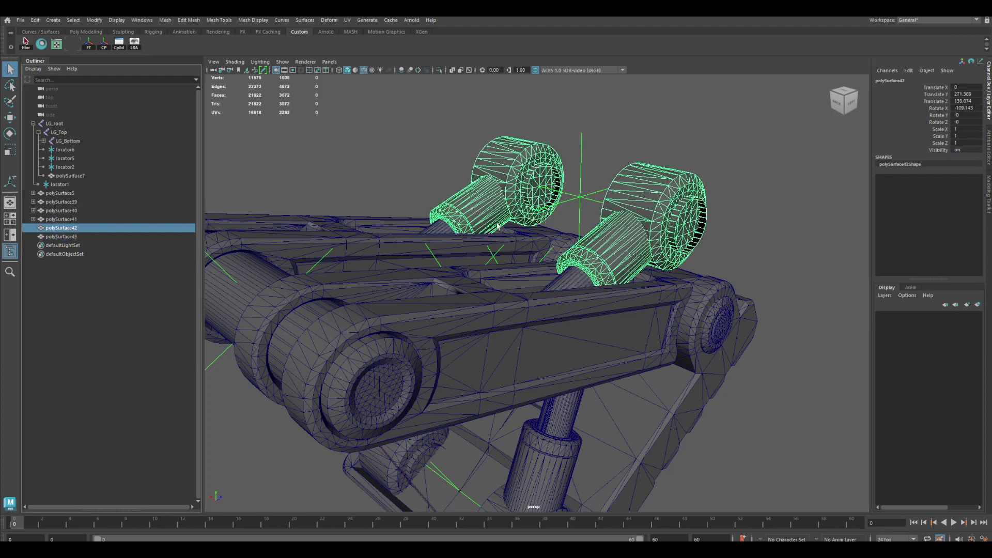
# Combine polySurface42 and polySurface43 into a single mesh without construction history and hide it.
pyautogui.moveTo(497, 223)
pyautogui.keyDown('alt'); pyautogui.mouseDown()
pyautogui.moveTo(502, 231)
pyautogui.moveTo(484, 229)
pyautogui.mouseUp(); pyautogui.keyUp('alt')
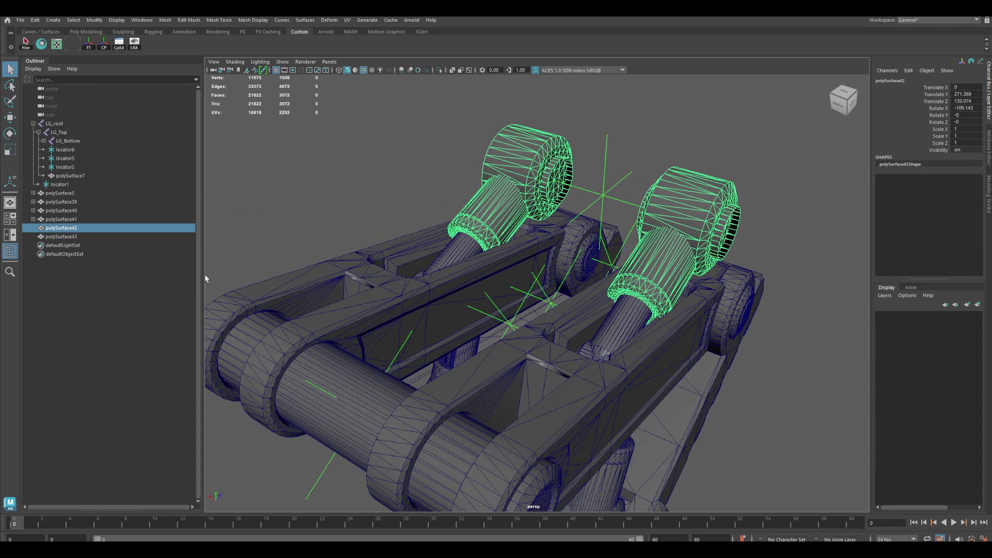
pyautogui.keyDown('ctrl'); pyautogui.click(73, 237); pyautogui.keyUp('ctrl')
pyautogui.keyDown('shift'); pyautogui.moveTo(788, 167); pyautogui.dragTo(754, 342, button='right'); pyautogui.keyUp('shift')
pyautogui.hotkey('alt', 'shift', 'd')
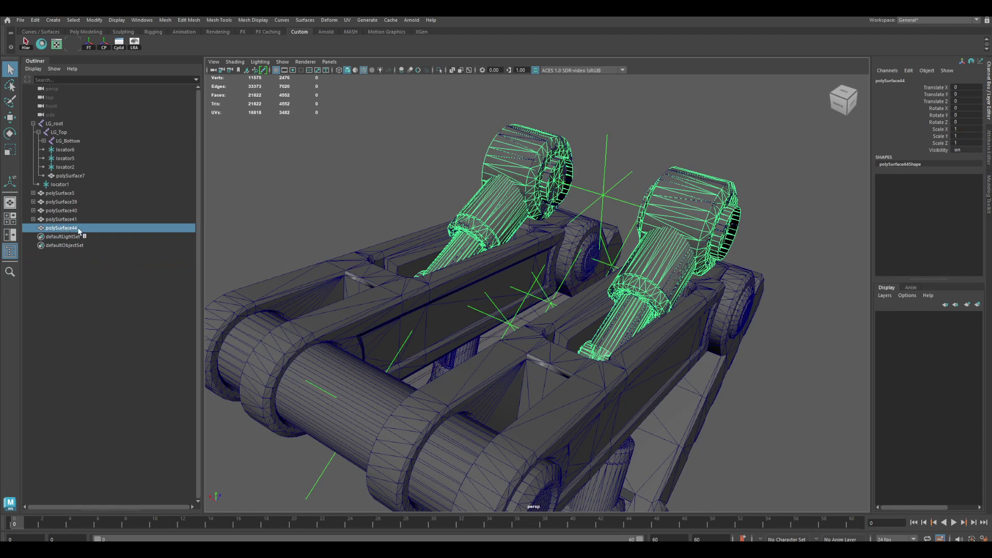
pyautogui.hotkey('ctrl', 'h')
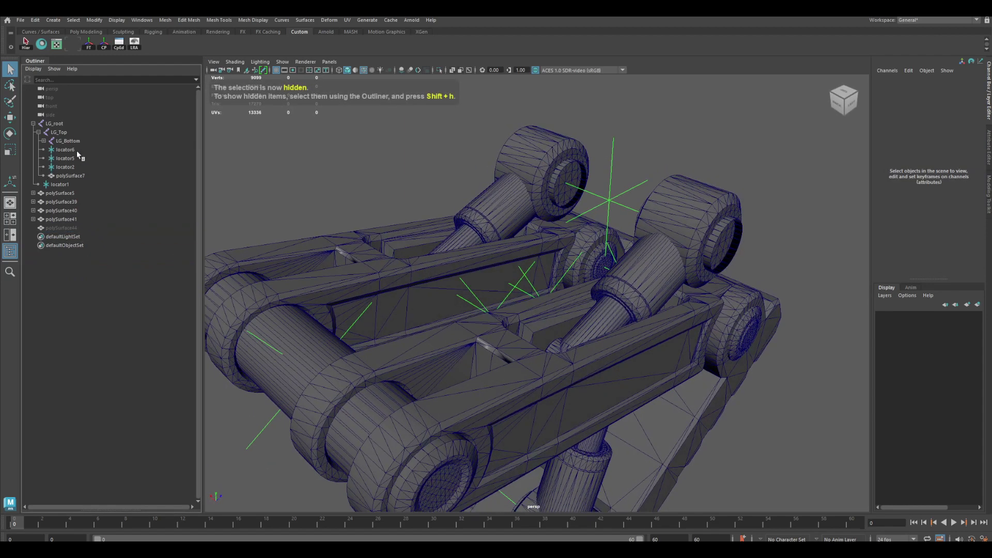
# Set Rotate Z of the LG_Top joint to 0 to return the upper piston to its extended pose.
pyautogui.click(62, 133)
pyautogui.click(970, 122)
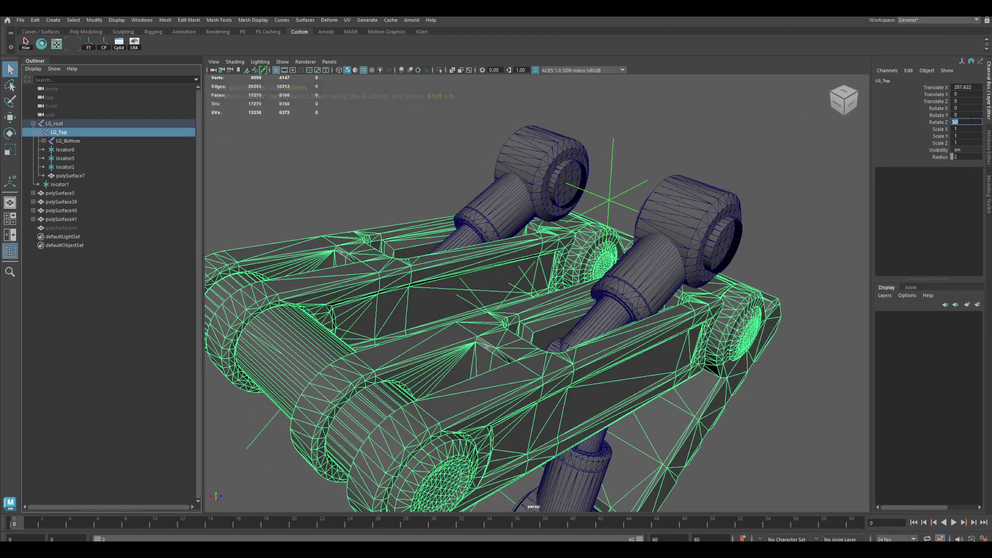
pyautogui.write('0')
pyautogui.press('Return')
# Duplicate the upper piston's cylinder and rod meshes in the extended base pose.
pyautogui.keyDown('alt'); pyautogui.moveTo(609, 265); pyautogui.dragTo(628, 272); pyautogui.keyUp('alt')
pyautogui.click(631, 274)
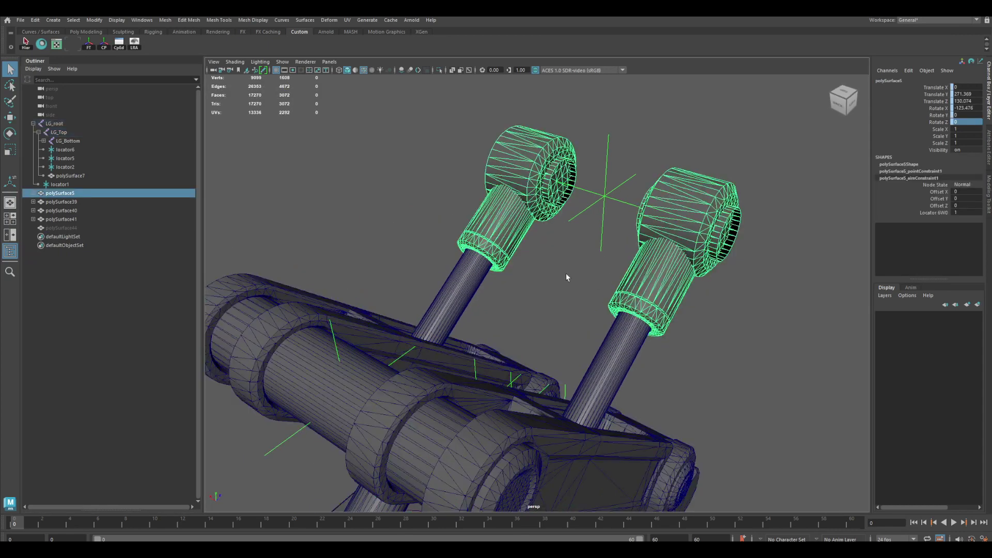
pyautogui.keyDown('alt'); pyautogui.moveTo(548, 280); pyautogui.dragTo(507, 268); pyautogui.keyUp('alt')
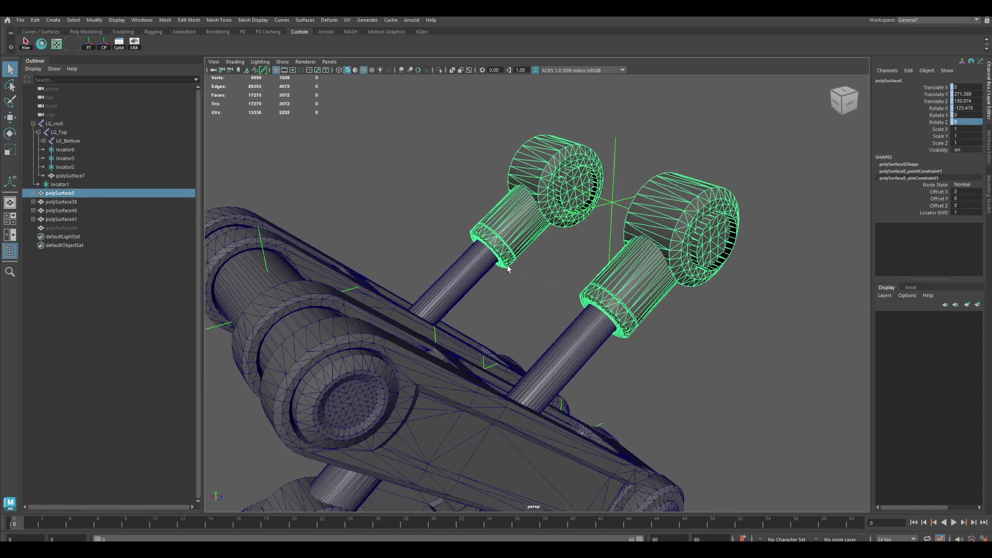
pyautogui.keyDown('shift'); pyautogui.click(481, 273); pyautogui.keyUp('shift')
pyautogui.hotkey('ctrl', 'd')
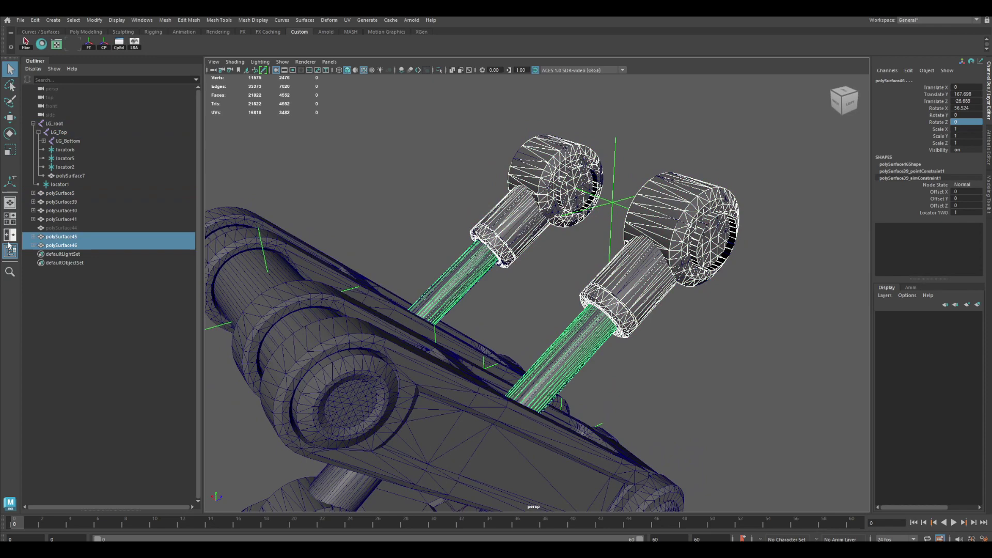
# Delete the point and aim constraints from the duplicated piston meshes polySurface45 and polySurface46.
pyautogui.click(33, 237)
pyautogui.click(33, 263)
pyautogui.click(63, 246)
pyautogui.keyDown('ctrl'); pyautogui.click(65, 254); pyautogui.keyUp('ctrl')
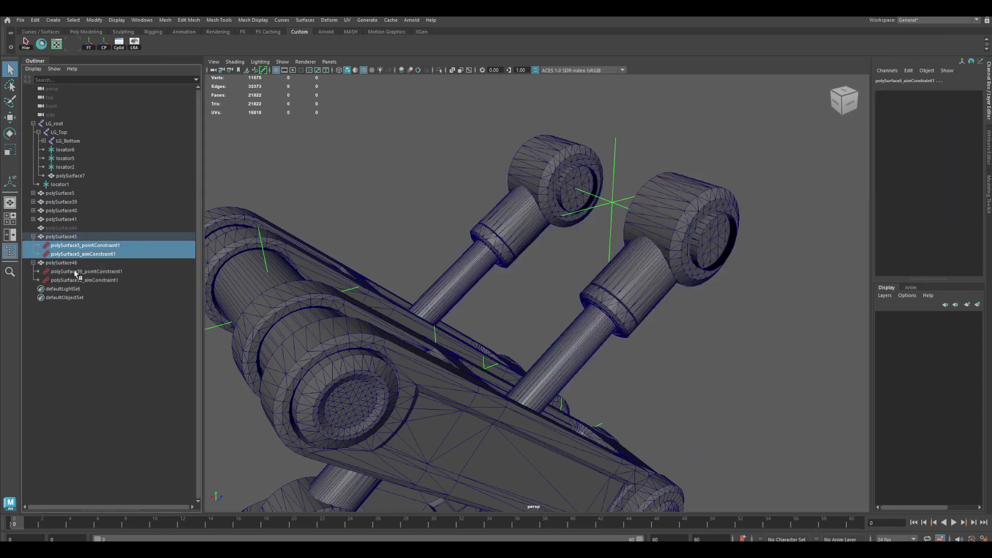
# Delete the point and aim constraints under the duplicated upper pistons polySurface45 and polySurface46.
pyautogui.keyDown('ctrl'); pyautogui.click(75, 272); pyautogui.keyUp('ctrl')
pyautogui.keyDown('ctrl'); pyautogui.click(74, 281); pyautogui.keyUp('ctrl')
pyautogui.press('Delete')
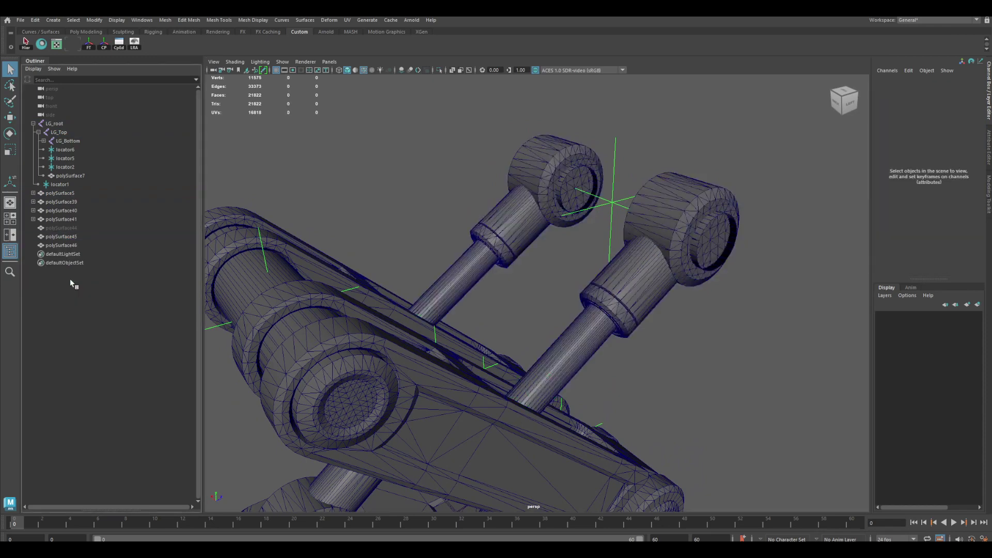
# Combine polySurface45 and polySurface46 into one mesh without construction history and hide it.
pyautogui.click(73, 238)
pyautogui.keyDown('ctrl'); pyautogui.click(74, 245); pyautogui.keyUp('ctrl')
pyautogui.keyDown('shift'); pyautogui.moveTo(743, 316); pyautogui.dragTo(721, 500, button='right'); pyautogui.keyUp('shift')
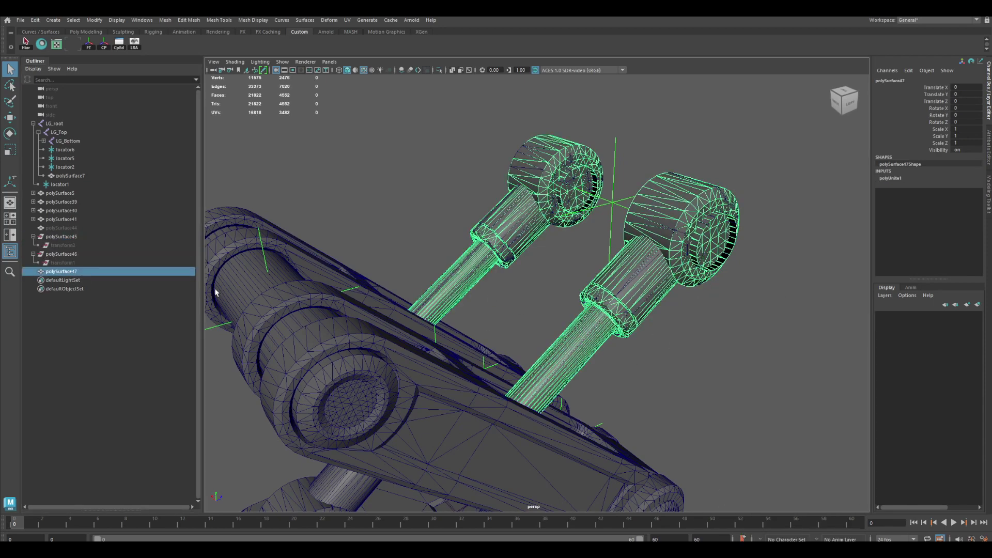
pyautogui.hotkey('alt', 'shift', 'd')
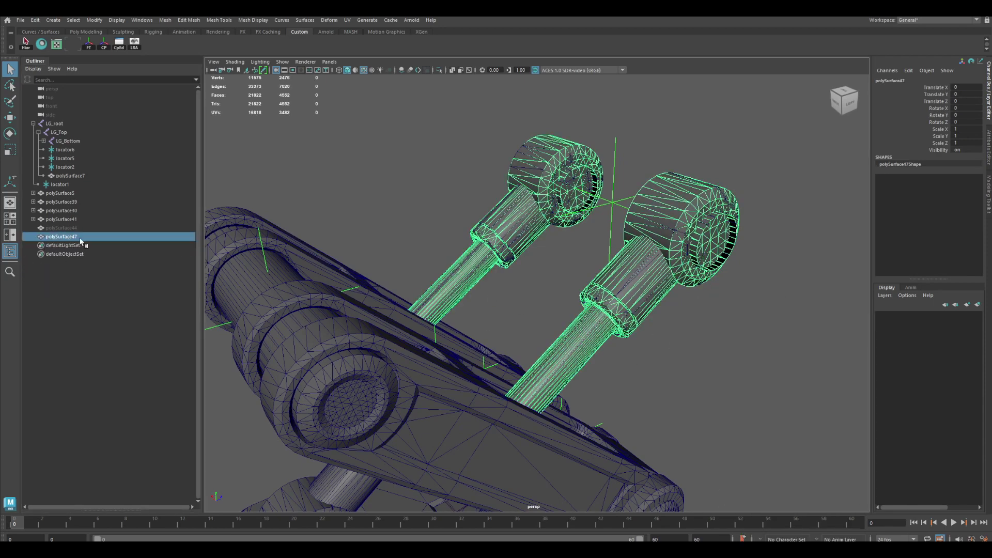
pyautogui.hotkey('ctrl', 'h')
# Set the Rotate Z of the LG_Bottom joint to 30.
pyautogui.moveTo(521, 329)
pyautogui.keyDown('alt'); pyautogui.mouseDown()
pyautogui.moveTo(500, 250)
pyautogui.moveTo(493, 268)
pyautogui.moveTo(390, 312)
pyautogui.moveTo(527, 343)
pyautogui.mouseUp(); pyautogui.keyUp('alt')
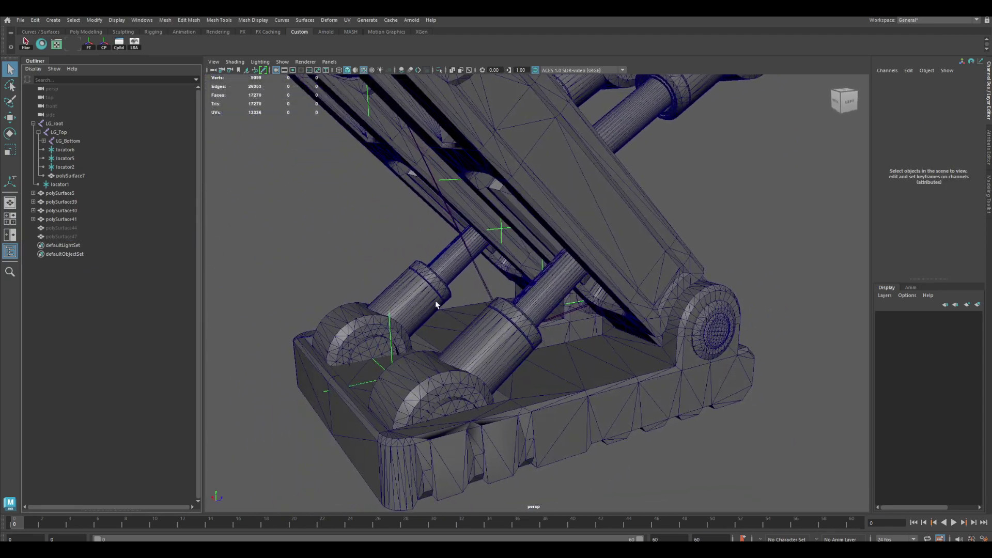
pyautogui.click(530, 345)
pyautogui.keyDown('shift'); pyautogui.click(459, 255); pyautogui.keyUp('shift')
pyautogui.keyDown('alt'); pyautogui.moveTo(459, 255); pyautogui.dragTo(529, 303); pyautogui.keyUp('alt')
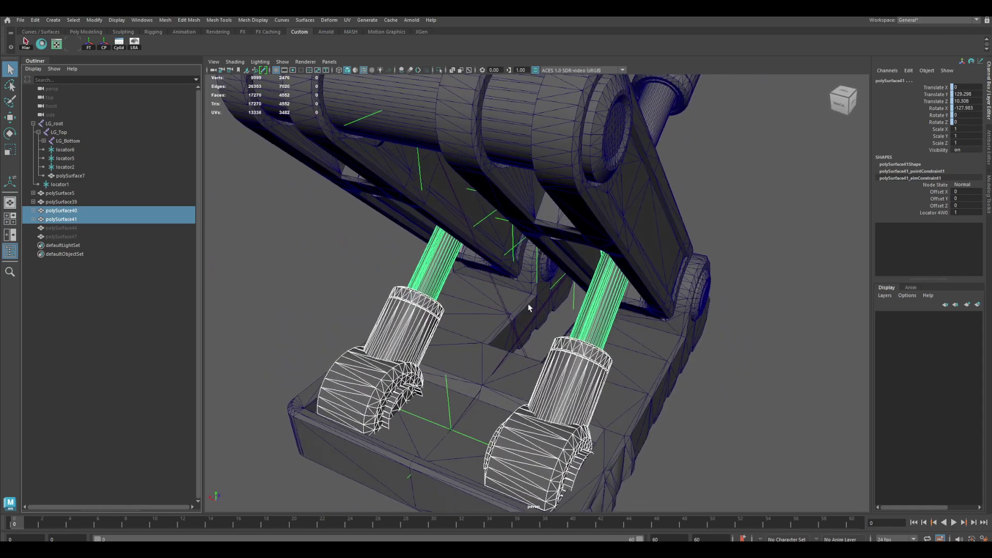
pyautogui.click(531, 322)
pyautogui.keyDown('alt'); pyautogui.moveTo(599, 330); pyautogui.dragTo(570, 316); pyautogui.keyUp('alt')
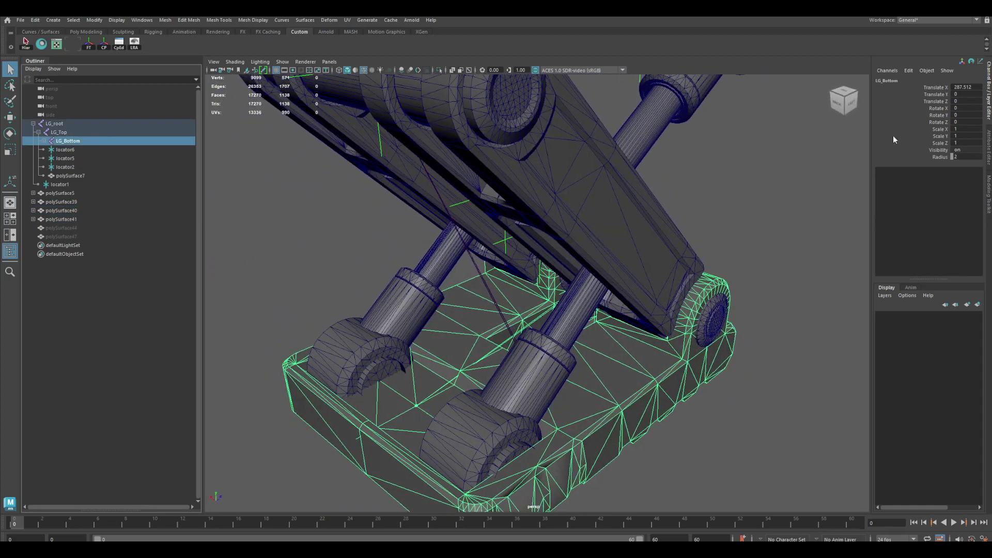
pyautogui.click(965, 122)
pyautogui.write('30')
pyautogui.press('Return')
# Duplicate both lower pistons, polySurface40 and polySurface41, in the tilted base pose.
pyautogui.keyDown('alt'); pyautogui.moveTo(403, 268); pyautogui.dragTo(448, 274); pyautogui.keyUp('alt')
pyautogui.click(550, 288)
pyautogui.keyDown('shift'); pyautogui.click(448, 271); pyautogui.keyUp('shift')
pyautogui.hotkey('ctrl', 'd')
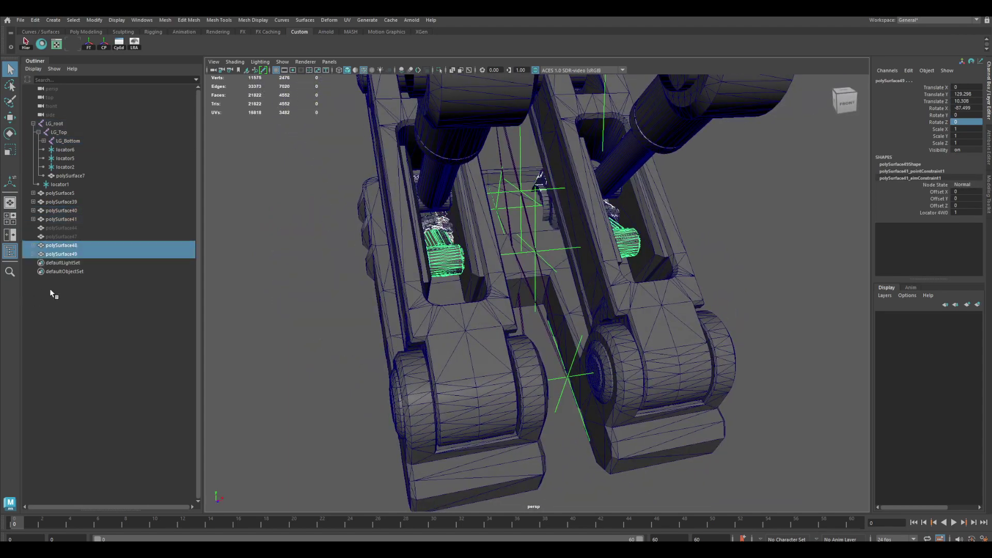
# Delete the point and aim constraints under the piston copies polySurface48 and polySurface49.
pyautogui.click(33, 245)
pyautogui.click(33, 271)
pyautogui.click(78, 254)
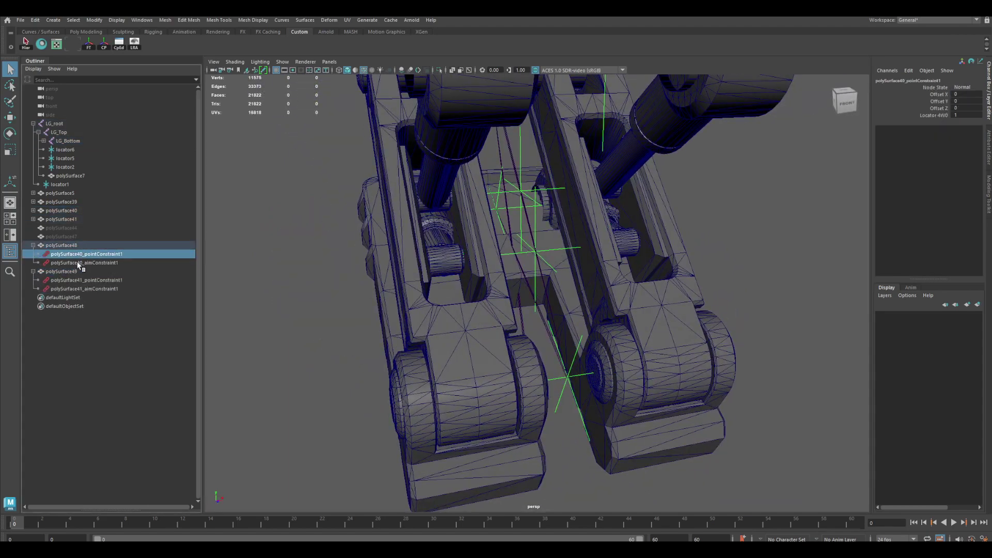
pyautogui.keyDown('ctrl'); pyautogui.click(78, 263); pyautogui.keyUp('ctrl')
pyautogui.keyDown('ctrl'); pyautogui.click(82, 280); pyautogui.keyUp('ctrl')
pyautogui.keyDown('ctrl'); pyautogui.click(125, 289); pyautogui.keyUp('ctrl')
pyautogui.press('Delete')
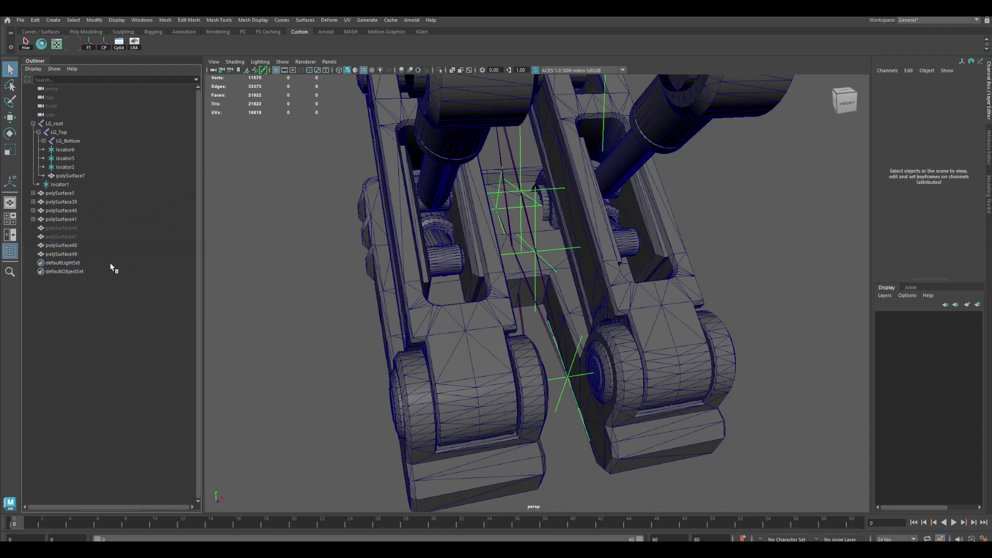
# Combine polySurface48 and polySurface49 into one mesh without construction history and hide it.
pyautogui.click(67, 246)
pyautogui.keyDown('shift'); pyautogui.click(67, 254); pyautogui.keyUp('shift')
pyautogui.keyDown('shift'); pyautogui.moveTo(288, 277); pyautogui.dragTo(289, 447, button='right'); pyautogui.keyUp('shift')
pyautogui.hotkey('alt', 'shift', 'd')
pyautogui.keyDown('alt'); pyautogui.moveTo(298, 330); pyautogui.dragTo(410, 291); pyautogui.keyUp('alt')
pyautogui.hotkey('ctrl', 'h')
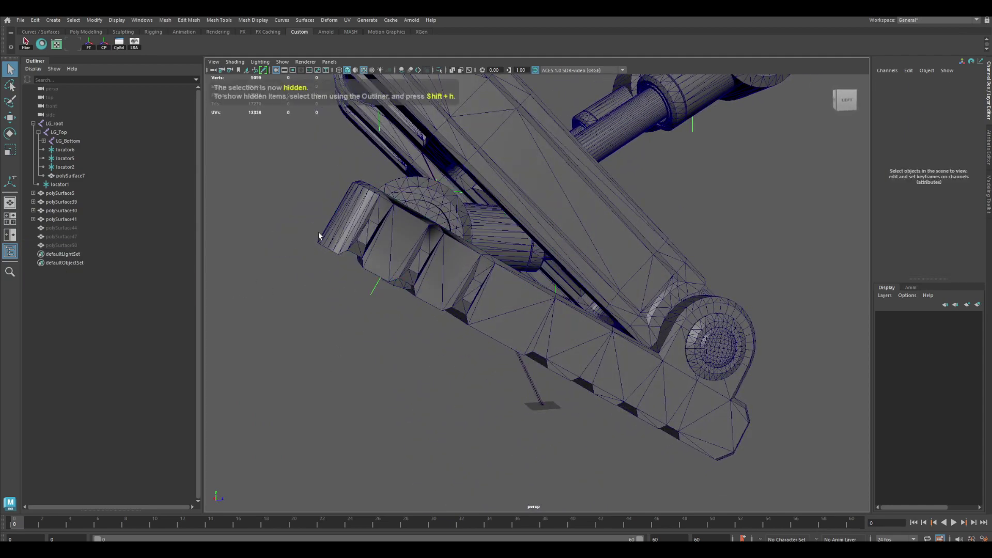
# Set the Rotate Z of the LG_Bottom joint back to 0.
pyautogui.click(71, 141)
pyautogui.click(956, 122)
pyautogui.write('0')
pyautogui.press('Return')
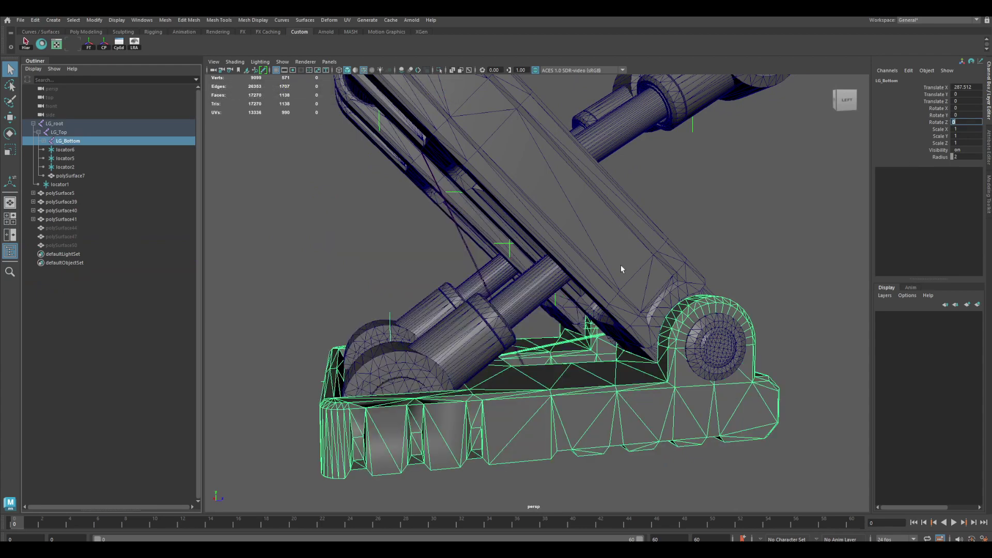
# Duplicate both lower pistons, polySurface40 and polySurface41, in the unrotated base pose.
pyautogui.keyDown('alt'); pyautogui.moveTo(621, 265); pyautogui.dragTo(646, 274); pyautogui.keyUp('alt')
pyautogui.click(486, 336)
pyautogui.keyDown('shift'); pyautogui.click(528, 312); pyautogui.keyUp('shift')
pyautogui.hotkey('ctrl', 'd')
# Delete the point and aim constraints under the piston copies polySurface51 and polySurface52.
pyautogui.click(33, 255)
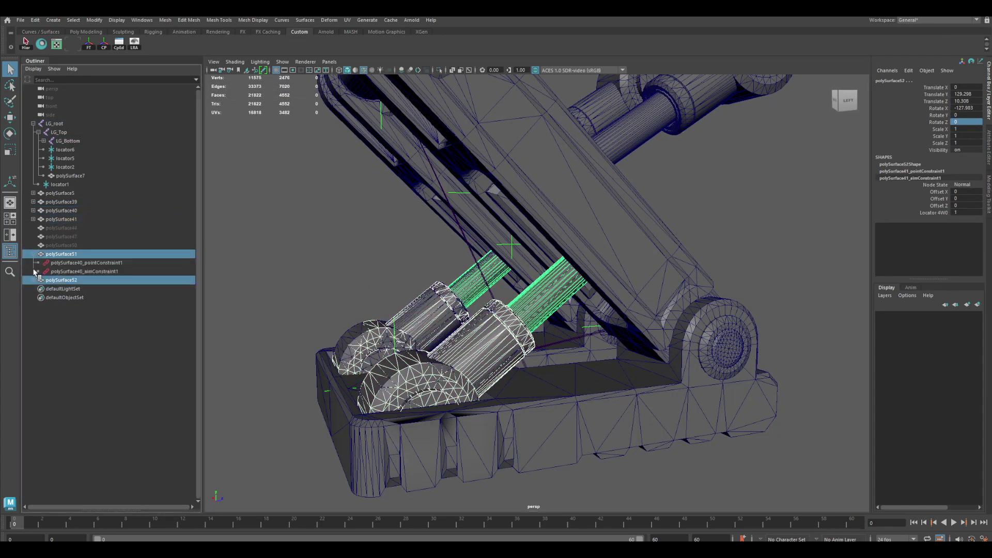
pyautogui.click(33, 280)
pyautogui.click(65, 264)
pyautogui.keyDown('ctrl'); pyautogui.click(67, 272); pyautogui.keyUp('ctrl')
pyautogui.keyDown('ctrl'); pyautogui.click(70, 290); pyautogui.keyUp('ctrl')
pyautogui.keyDown('ctrl'); pyautogui.click(70, 298); pyautogui.keyUp('ctrl')
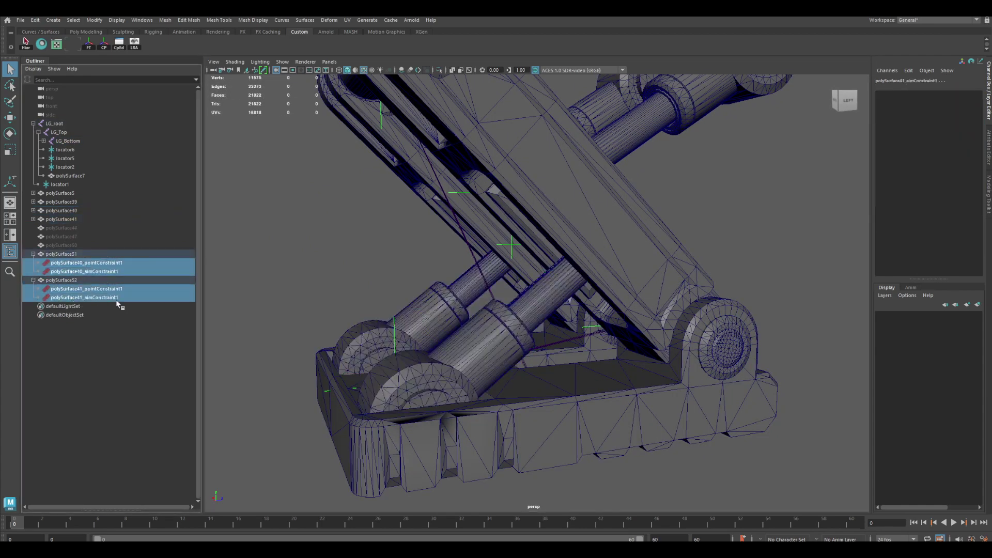
pyautogui.press('Delete')
# Combine polySurface51 and polySurface52 into one mesh without construction history and hide it.
pyautogui.click(75, 253)
pyautogui.keyDown('ctrl'); pyautogui.click(77, 262); pyautogui.keyUp('ctrl')
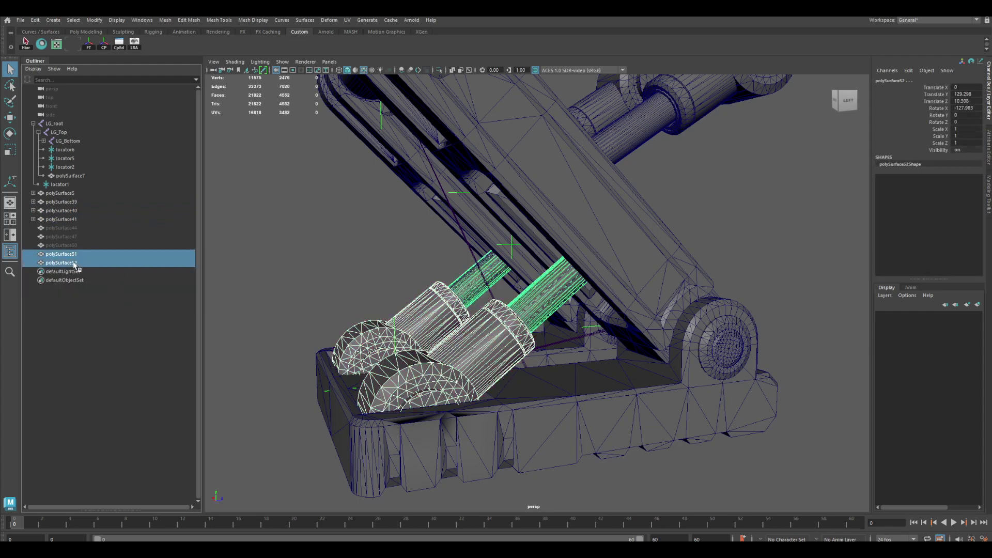
pyautogui.keyDown('shift'); pyautogui.moveTo(282, 234); pyautogui.dragTo(267, 418, button='right'); pyautogui.keyUp('shift')
pyautogui.hotkey('alt', 'shift', 'd')
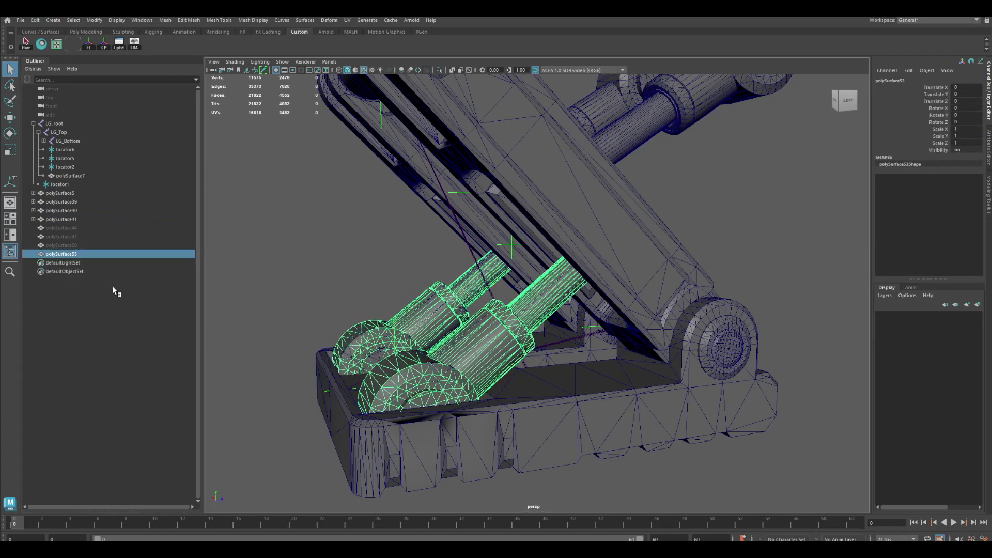
pyautogui.hotkey('ctrl', 'h')
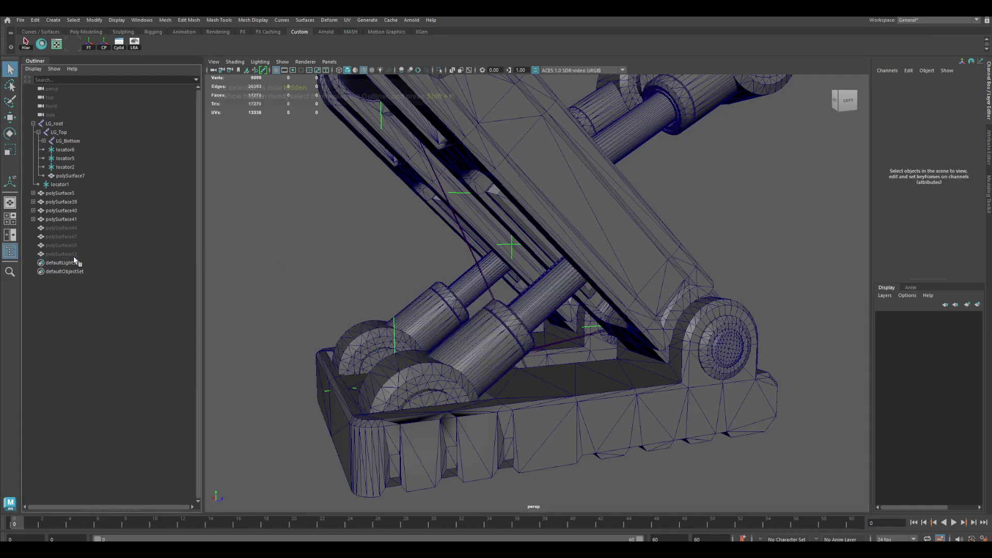
# Duplicate the main arm mesh and the base mesh of the landing gear and unparent the copies from the joints.
pyautogui.keyDown('alt'); pyautogui.moveTo(454, 269); pyautogui.dragTo(480, 286); pyautogui.keyUp('alt')
pyautogui.scroll(-3, 479, 288)
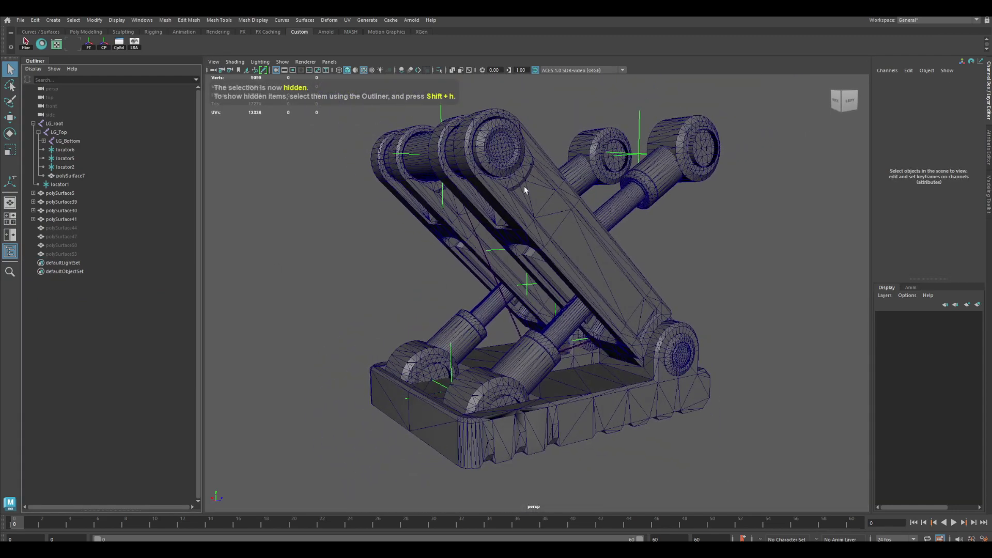
pyautogui.click(613, 262)
pyautogui.keyDown('alt'); pyautogui.moveTo(613, 262); pyautogui.dragTo(620, 274); pyautogui.keyUp('alt')
pyautogui.keyDown('shift'); pyautogui.click(605, 405); pyautogui.keyUp('shift')
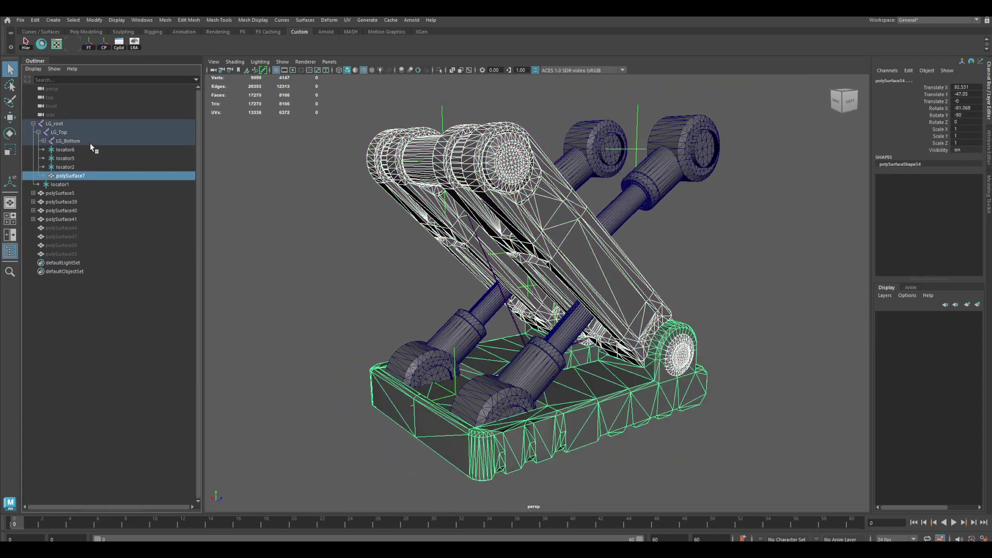
pyautogui.click(568, 245)
pyautogui.keyDown('shift'); pyautogui.click(631, 391); pyautogui.keyUp('shift')
pyautogui.click(584, 279)
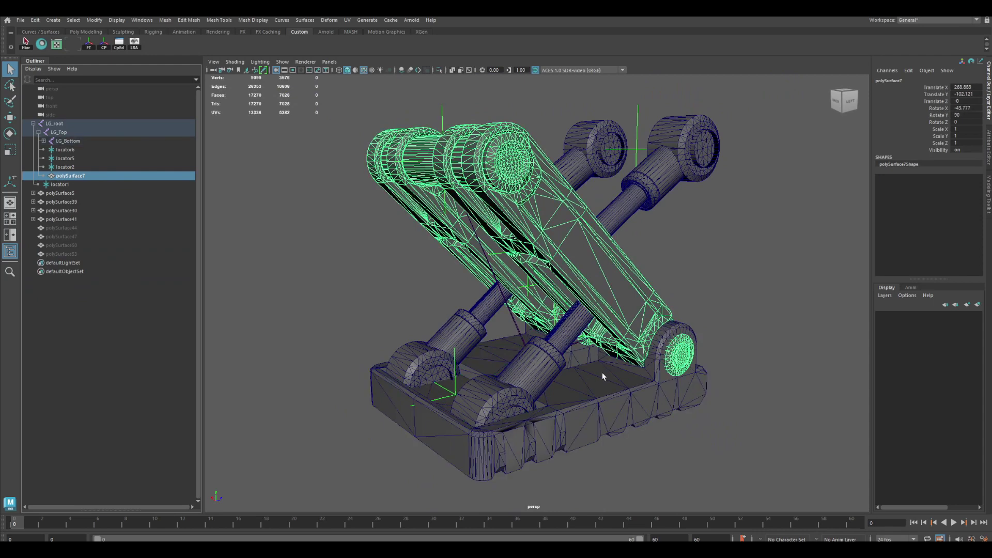
pyautogui.keyDown('shift'); pyautogui.click(589, 362); pyautogui.keyUp('shift')
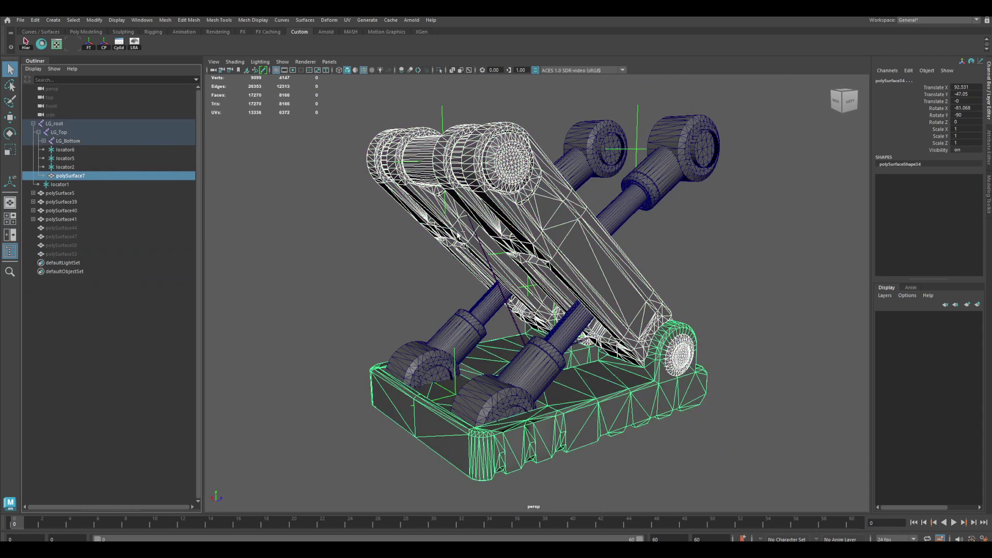
pyautogui.hotkey('ctrl', 'd')
pyautogui.hotkey('shift', 'p')
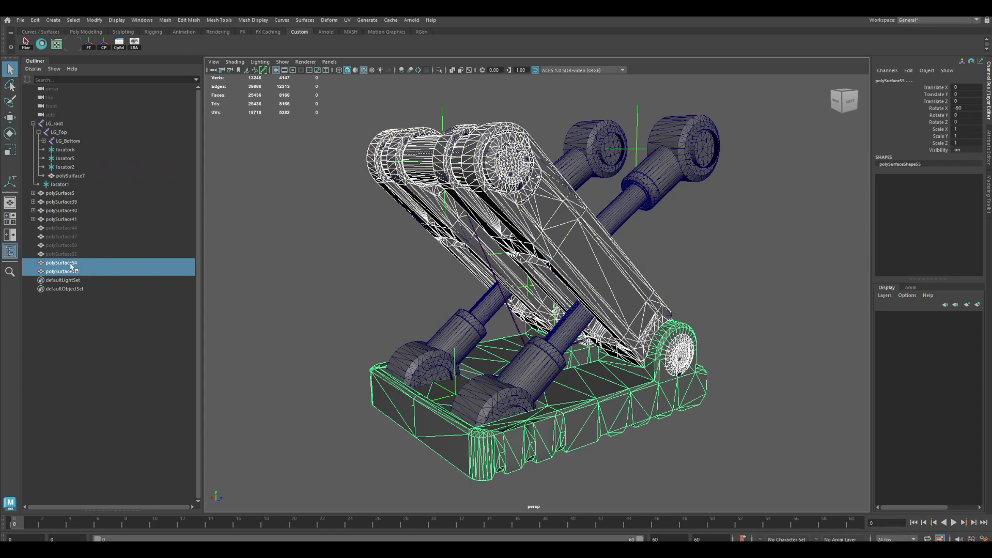
# Combine the arm and base copies into one mesh without construction history and hide it.
pyautogui.keyDown('shift'); pyautogui.moveTo(734, 226); pyautogui.dragTo(710, 413, button='right'); pyautogui.keyUp('shift')
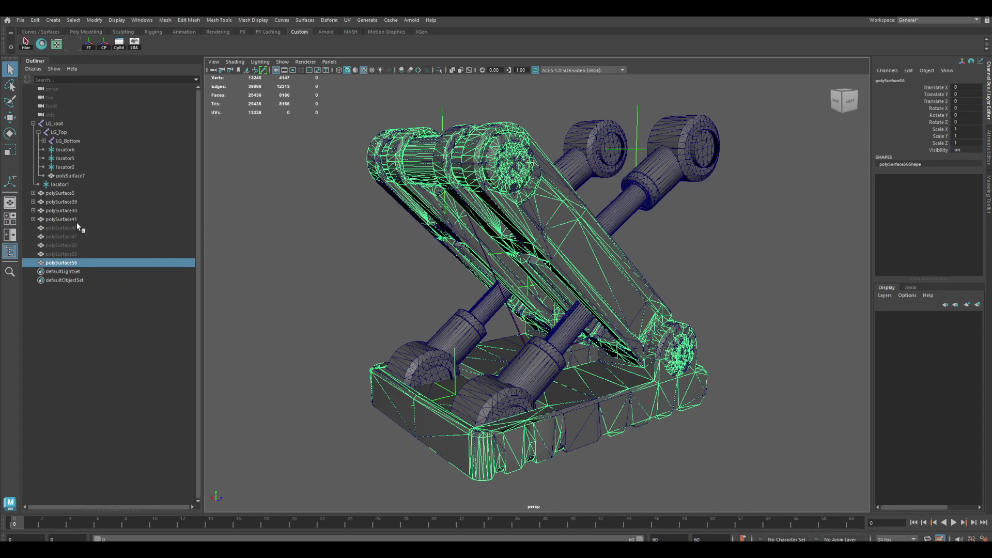
pyautogui.hotkey('ctrl', 'h')
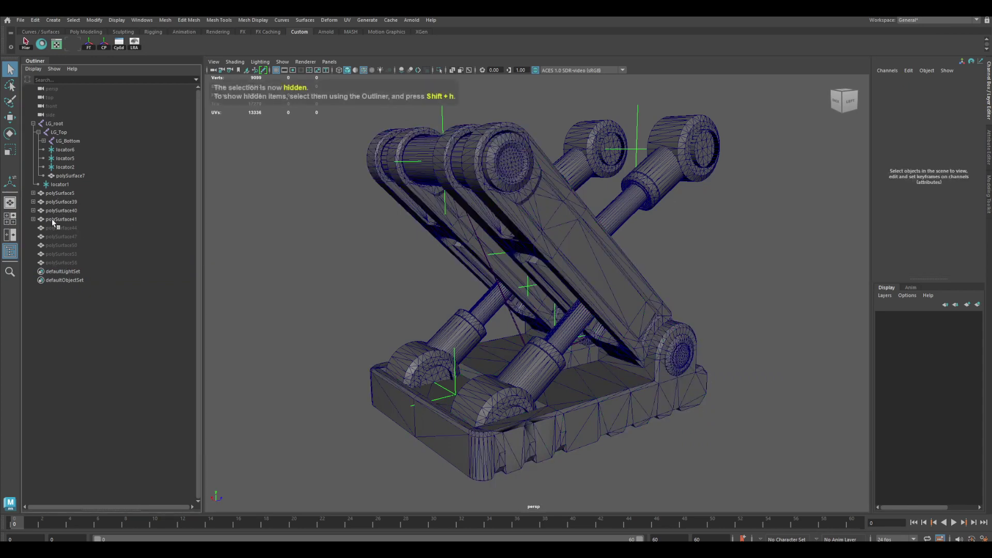
# Collapse the LG_root hierarchy and hide it together with polySurface5, polySurface39, polySurface40 and polySurface41.
pyautogui.click(51, 218)
pyautogui.keyDown('shift'); pyautogui.click(58, 124); pyautogui.keyUp('shift')
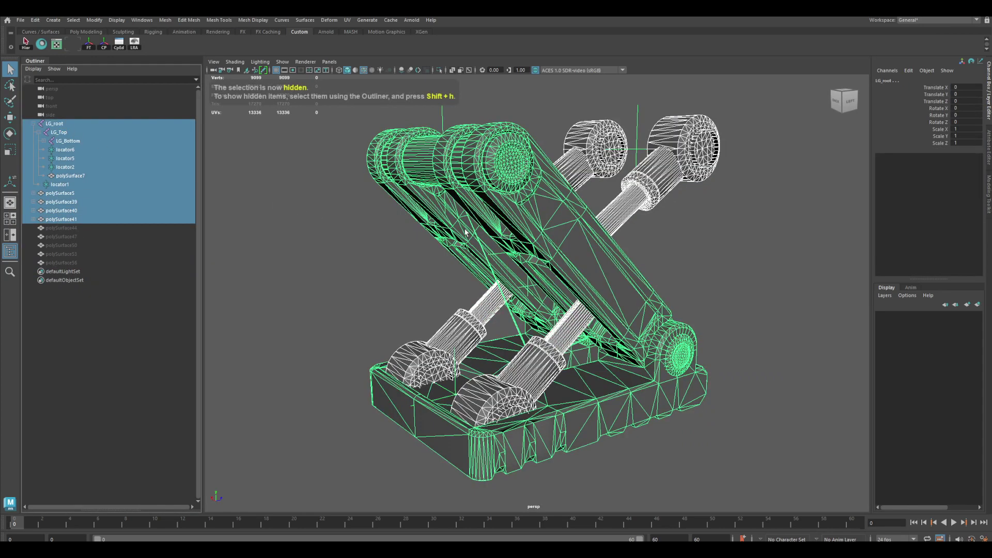
pyautogui.keyDown('alt'); pyautogui.moveTo(592, 225); pyautogui.dragTo(571, 228); pyautogui.keyUp('alt')
pyautogui.keyDown('alt'); pyautogui.moveTo(571, 227); pyautogui.dragTo(542, 262, button='middle'); pyautogui.keyUp('alt')
pyautogui.click(634, 255)
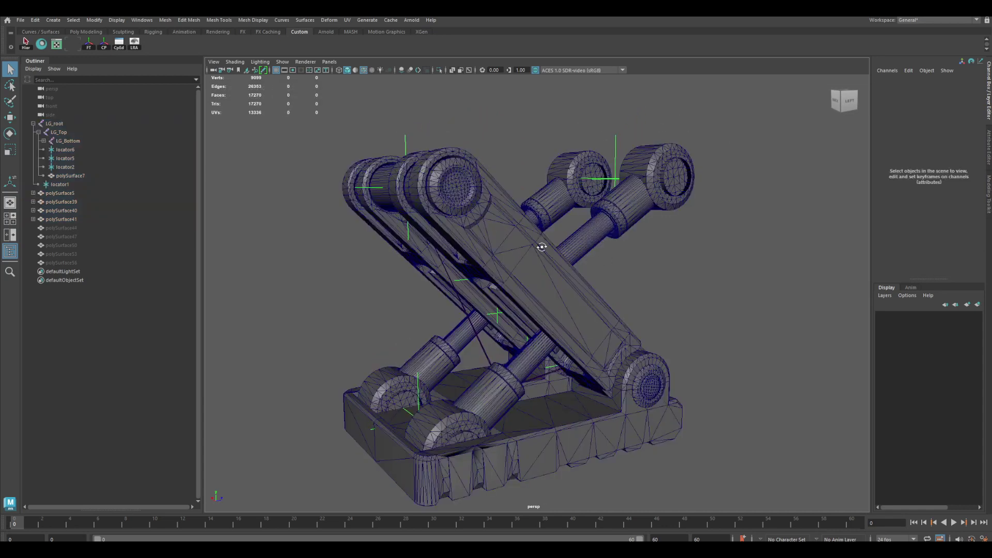
pyautogui.keyDown('alt'); pyautogui.moveTo(542, 247); pyautogui.dragTo(539, 246); pyautogui.keyUp('alt')
pyautogui.click(33, 123)
pyautogui.click(67, 125)
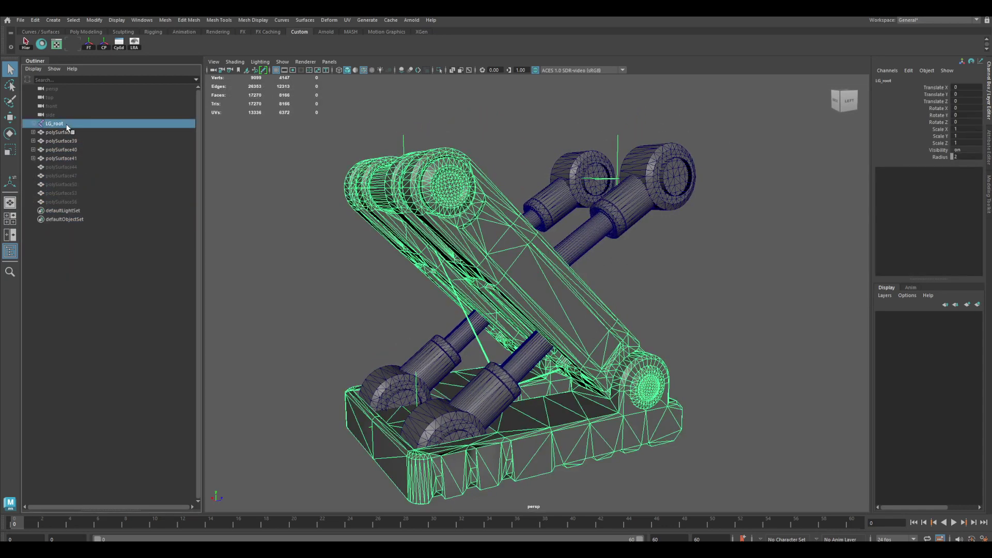
pyautogui.keyDown('shift'); pyautogui.click(67, 159); pyautogui.keyUp('shift')
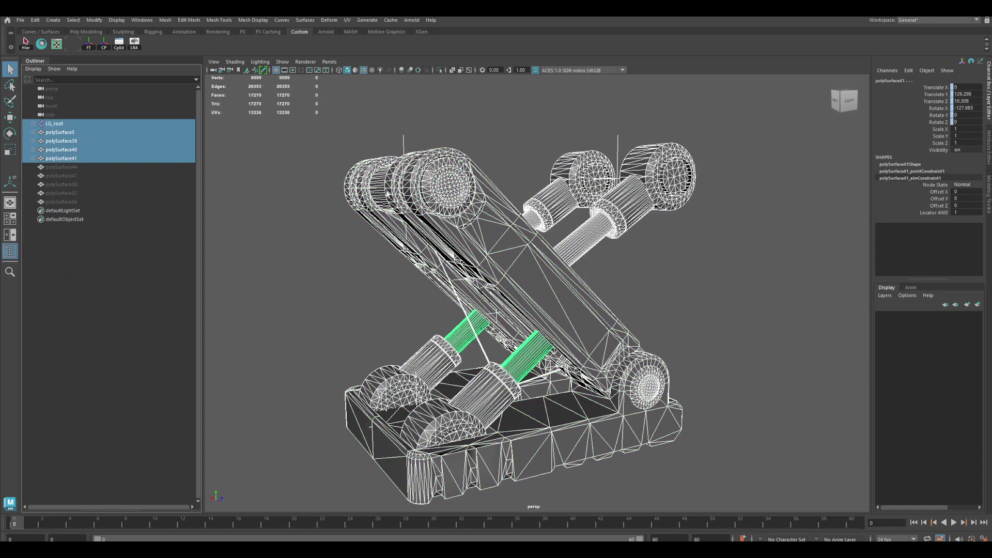
pyautogui.keyDown('alt'); pyautogui.moveTo(388, 193); pyautogui.dragTo(431, 208); pyautogui.keyUp('alt')
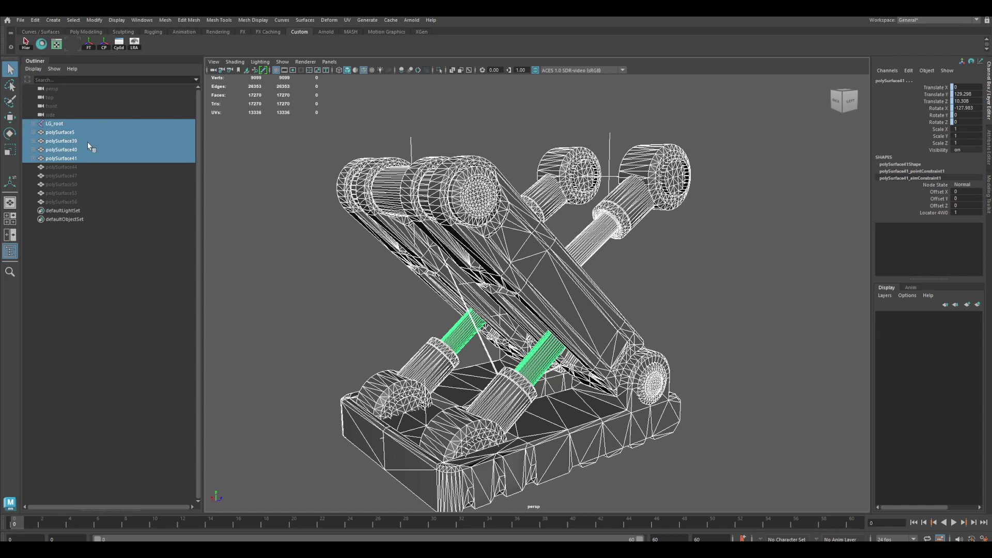
pyautogui.hotkey('ctrl', 'h')
# Unhide the combined meshes polySurface44, polySurface47, polySurface50, polySurface53 and polySurface56.
pyautogui.click(75, 167)
pyautogui.keyDown('shift'); pyautogui.click(72, 201); pyautogui.keyUp('shift')
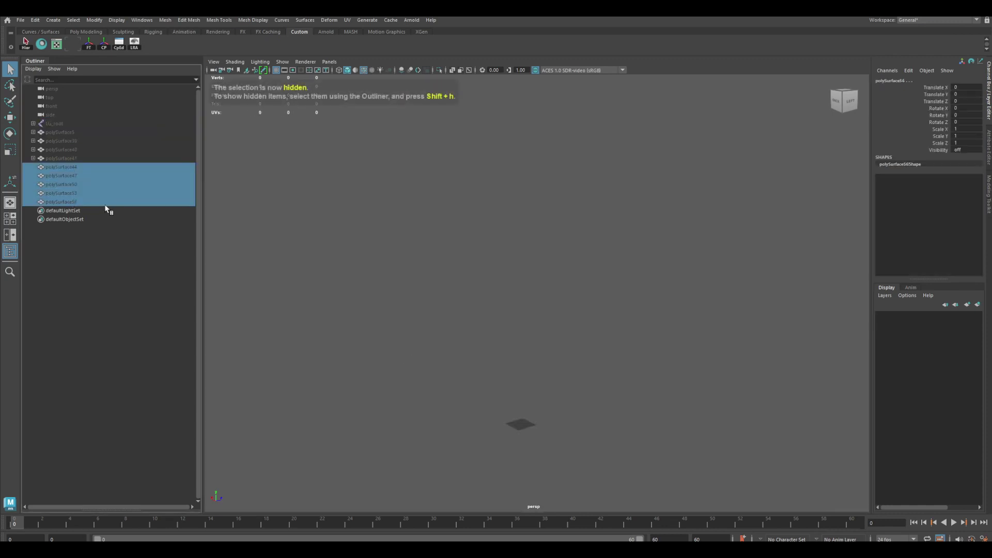
pyautogui.hotkey('shift', 'h')
pyautogui.keyDown('alt'); pyautogui.moveTo(504, 253); pyautogui.dragTo(535, 259); pyautogui.keyUp('alt')
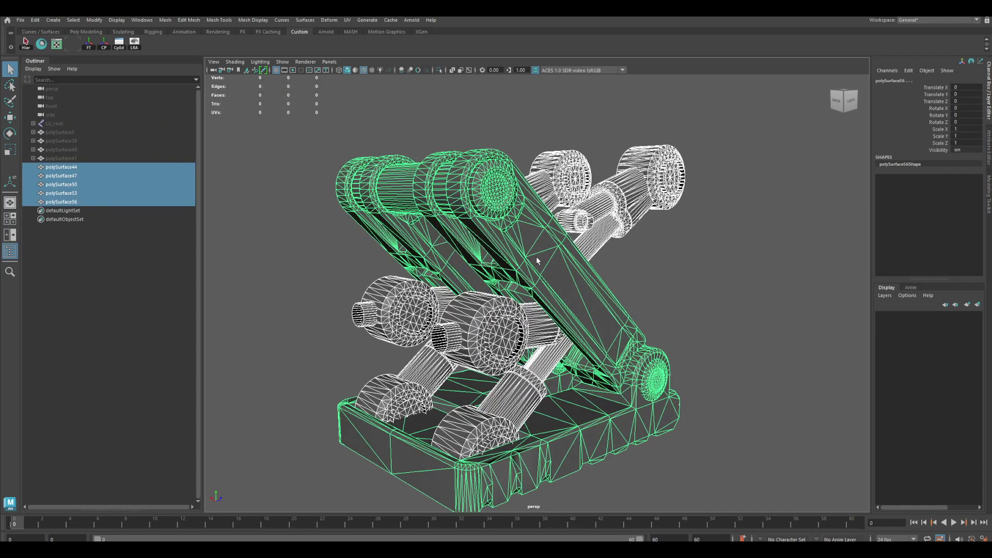
pyautogui.click(661, 283)
pyautogui.keyDown('alt'); pyautogui.moveTo(662, 283); pyautogui.dragTo(663, 284); pyautogui.keyUp('alt')
pyautogui.keyDown('alt'); pyautogui.moveTo(519, 279); pyautogui.dragTo(518, 262, button='middle'); pyautogui.keyUp('alt')
pyautogui.keyDown('alt'); pyautogui.moveTo(518, 262); pyautogui.dragTo(537, 269); pyautogui.keyUp('alt')
# Examine the combined upper and lower piston meshes by selecting them in turn to identify each pose.
pyautogui.click(76, 168)
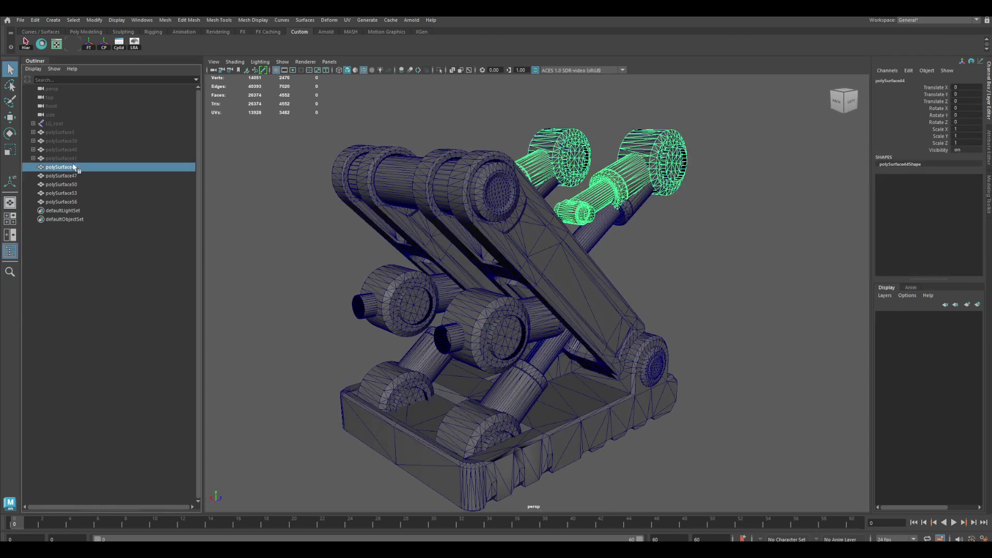
pyautogui.keyDown('alt'); pyautogui.moveTo(307, 237); pyautogui.dragTo(393, 225); pyautogui.keyUp('alt')
pyautogui.click(539, 232)
pyautogui.keyDown('alt'); pyautogui.moveTo(605, 225); pyautogui.dragTo(654, 253); pyautogui.keyUp('alt')
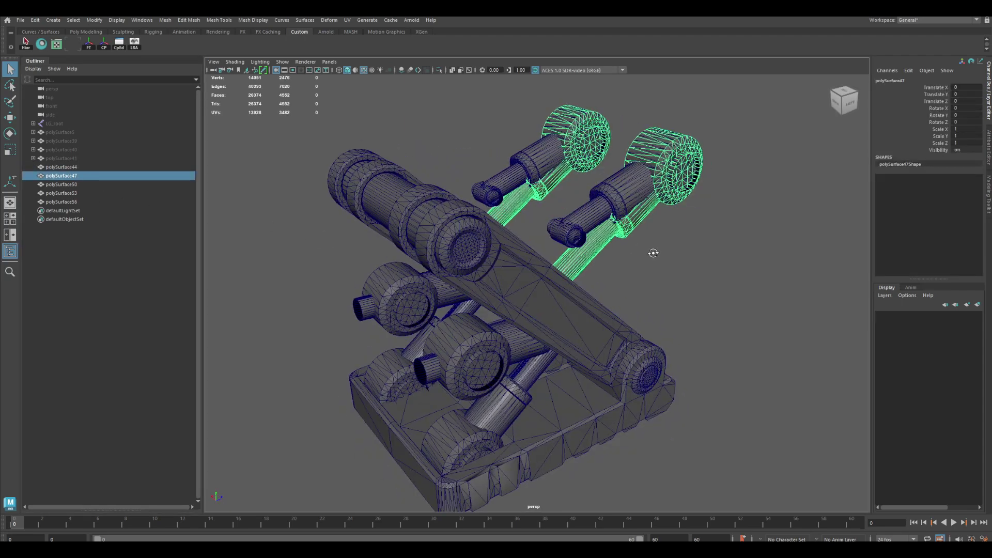
pyautogui.click(530, 385)
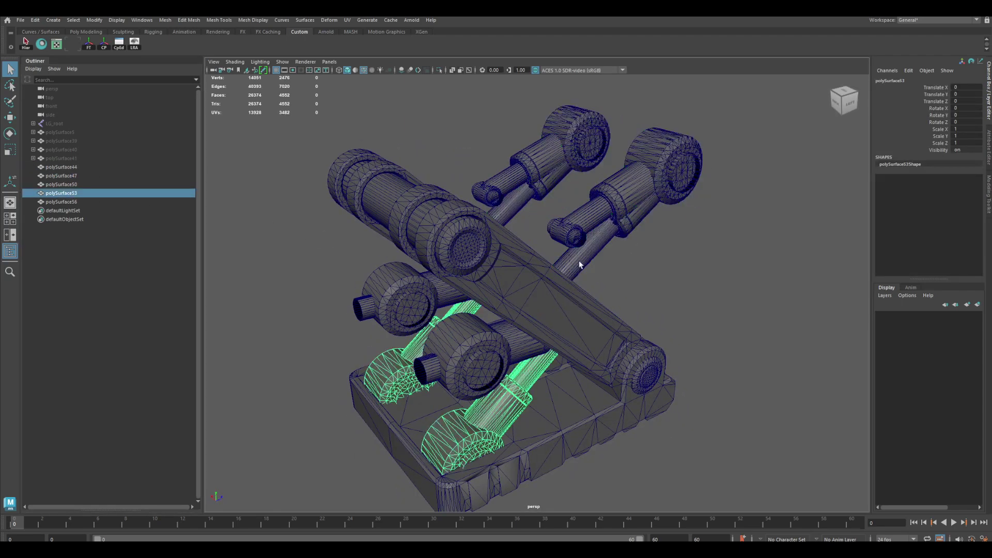
pyautogui.click(577, 264)
pyautogui.click(528, 365)
pyautogui.click(571, 269)
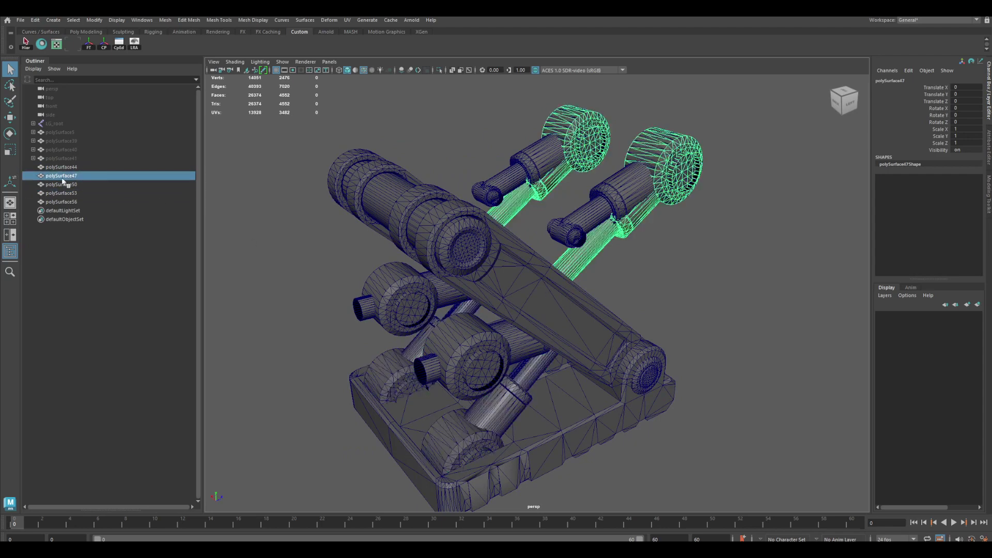
# Duplicate the extended upper piston mesh polySurface47 and the extended lower piston mesh polySurface53.
pyautogui.keyDown('alt'); pyautogui.moveTo(651, 262); pyautogui.dragTo(619, 243); pyautogui.keyUp('alt')
pyautogui.hotkey('ctrl', 'd')
pyautogui.click(512, 393)
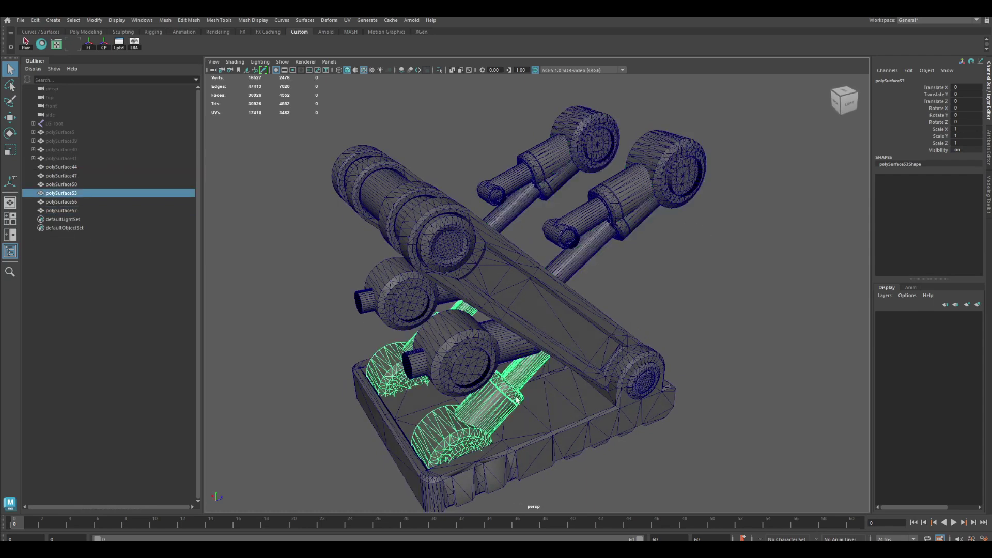
pyautogui.keyDown('alt'); pyautogui.moveTo(591, 406); pyautogui.dragTo(593, 387); pyautogui.keyUp('alt')
pyautogui.hotkey('ctrl', 'd')
# Duplicate the combined arm and base mesh polySurface56 twice.
pyautogui.doubleClick(93, 167)
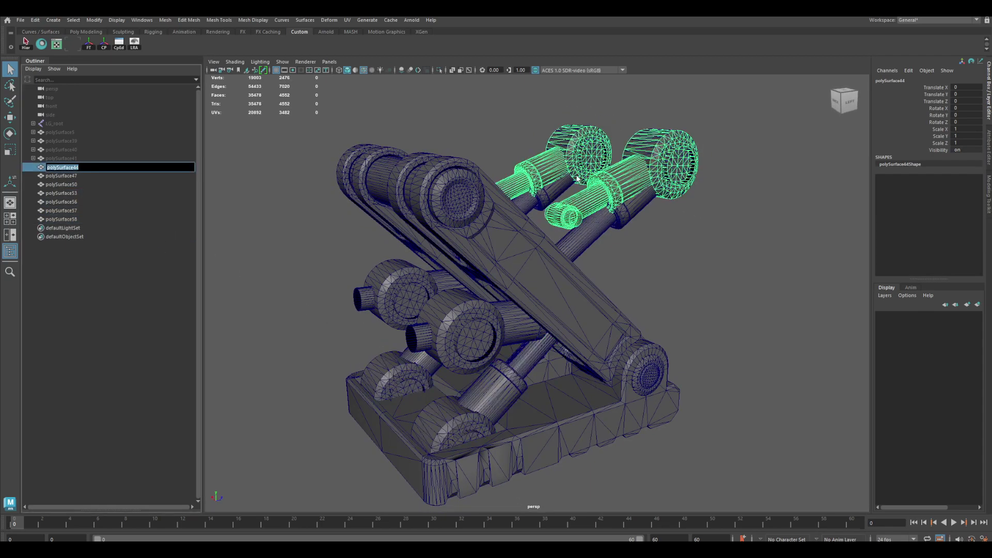
pyautogui.keyDown('alt'); pyautogui.moveTo(516, 171); pyautogui.dragTo(435, 270); pyautogui.keyUp('alt')
pyautogui.click(489, 231)
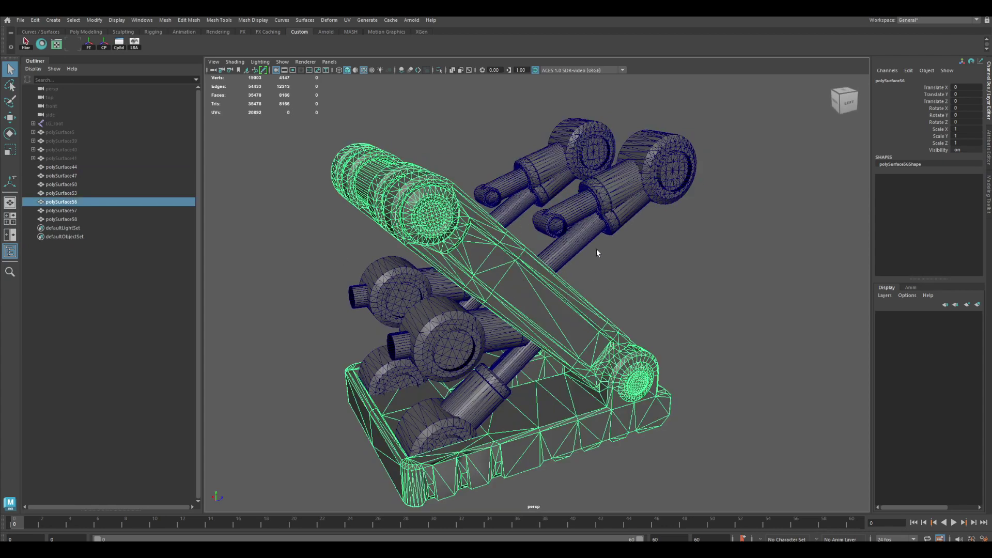
pyautogui.keyDown('alt'); pyautogui.moveTo(596, 252); pyautogui.dragTo(613, 243); pyautogui.keyUp('alt')
pyautogui.click(560, 274)
pyautogui.moveTo(315, 436); pyautogui.dragTo(550, 289)
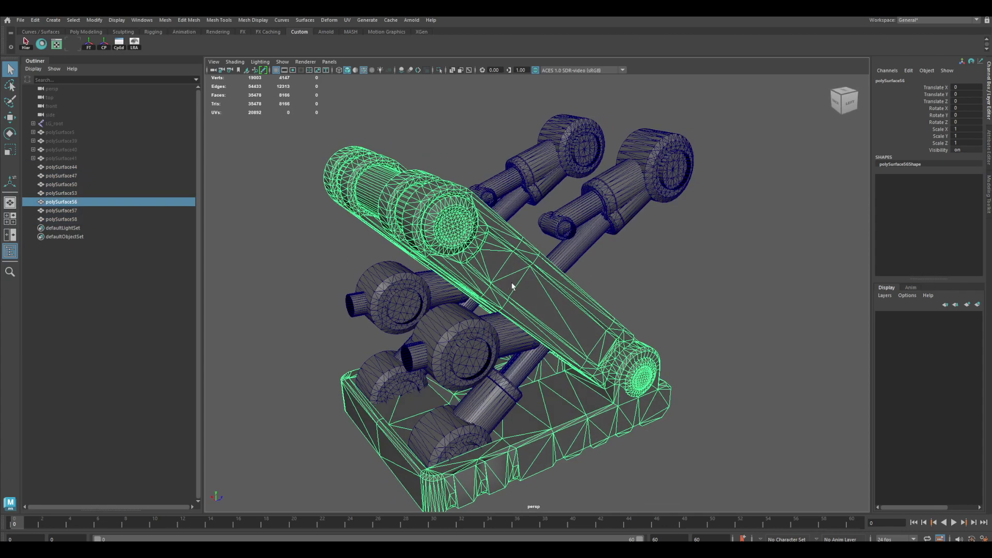
pyautogui.hotkey('ctrl', 'd')
pyautogui.hotkey('ctrl', 'd')
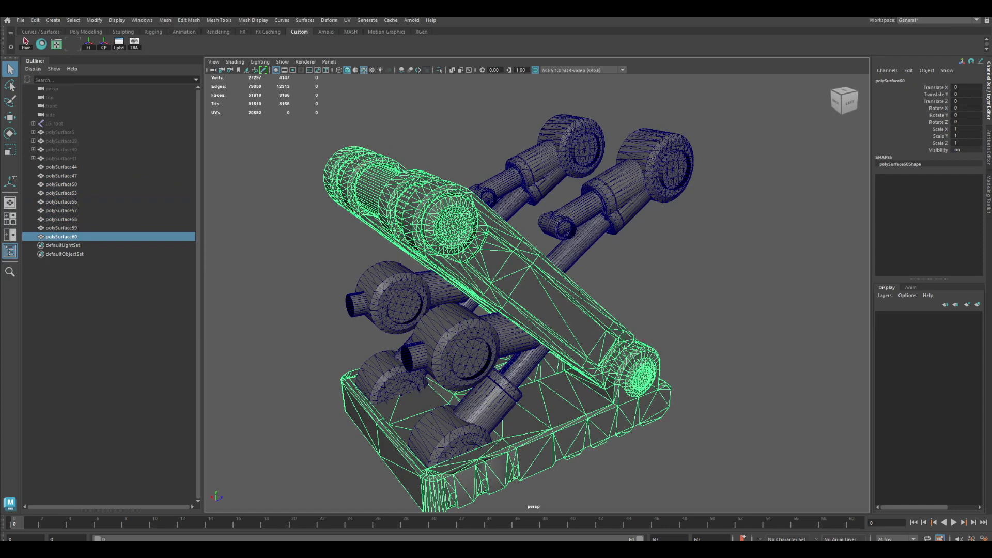
# Switch to the suspPlan.JPG sketch in Paint and trace the arm and base in green on all three pose diagrams.
pyautogui.hotkey('alt', 'Tab')
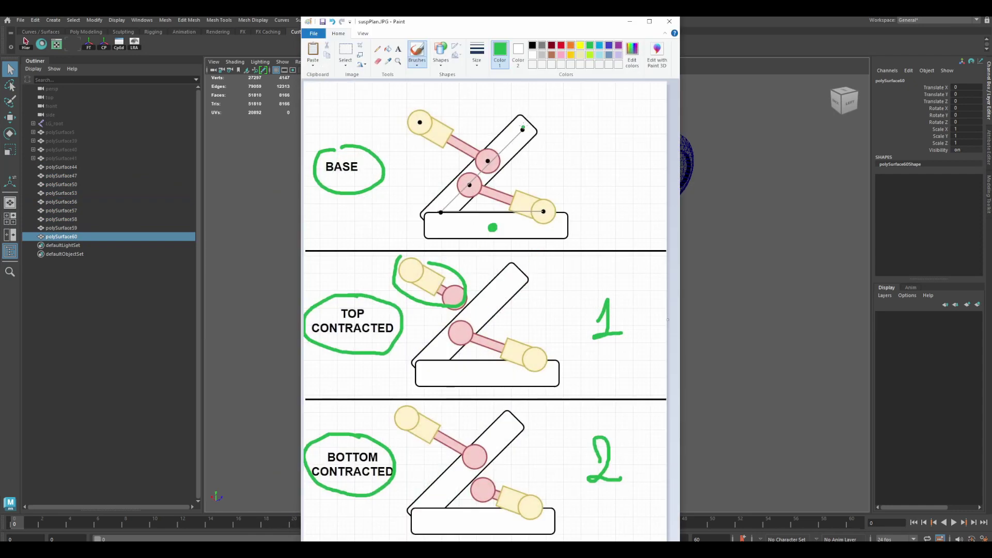
pyautogui.moveTo(522, 126)
pyautogui.mouseDown()
pyautogui.moveTo(435, 221)
pyautogui.moveTo(563, 229)
pyautogui.mouseUp()
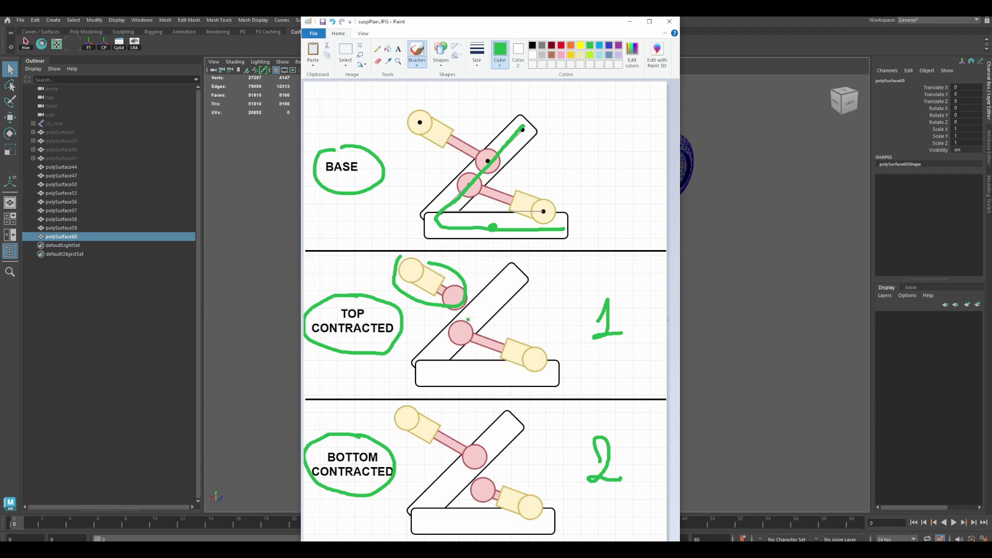
pyautogui.moveTo(501, 284)
pyautogui.mouseDown()
pyautogui.moveTo(464, 333)
pyautogui.moveTo(527, 376)
pyautogui.mouseUp()
pyautogui.moveTo(499, 428)
pyautogui.mouseDown()
pyautogui.moveTo(420, 514)
pyautogui.moveTo(535, 514)
pyautogui.mouseUp()
# Circle the upper and lower pistons in the Base, Top Contracted and Bottom Contracted diagrams, and return to Maya.
pyautogui.moveTo(449, 416)
pyautogui.mouseDown()
pyautogui.moveTo(426, 451)
pyautogui.moveTo(468, 445)
pyautogui.mouseUp()
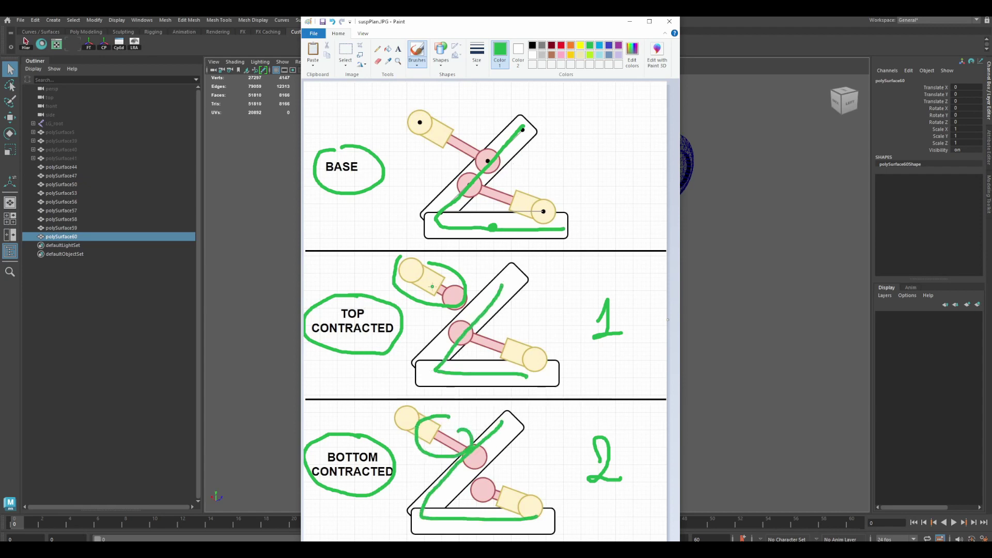
pyautogui.moveTo(465, 134)
pyautogui.mouseDown()
pyautogui.moveTo(487, 158)
pyautogui.moveTo(477, 138)
pyautogui.mouseUp()
pyautogui.moveTo(528, 182); pyautogui.dragTo(538, 196)
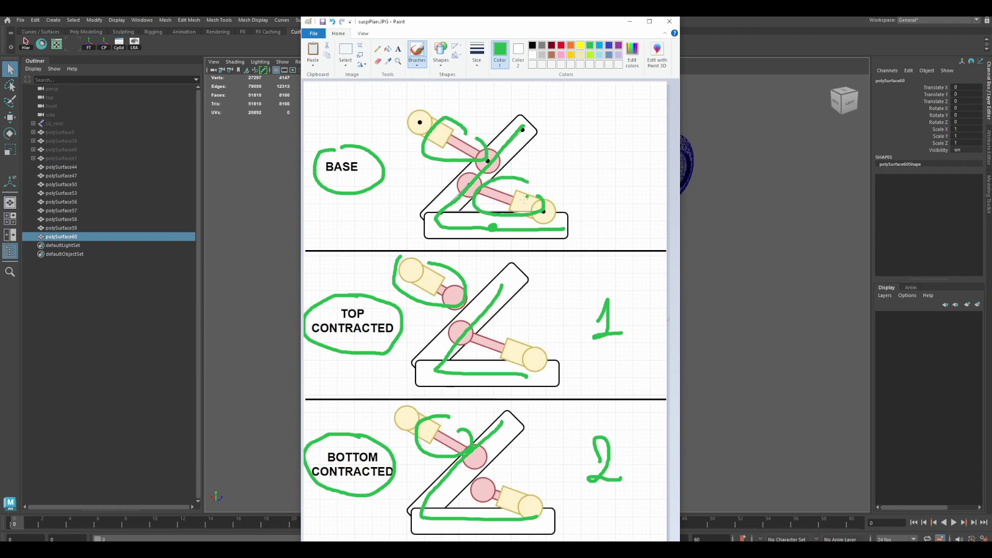
pyautogui.moveTo(528, 348)
pyautogui.mouseDown()
pyautogui.moveTo(466, 340)
pyautogui.moveTo(497, 337)
pyautogui.mouseUp()
pyautogui.moveTo(433, 259)
pyautogui.mouseDown()
pyautogui.moveTo(428, 299)
pyautogui.moveTo(418, 277)
pyautogui.mouseUp()
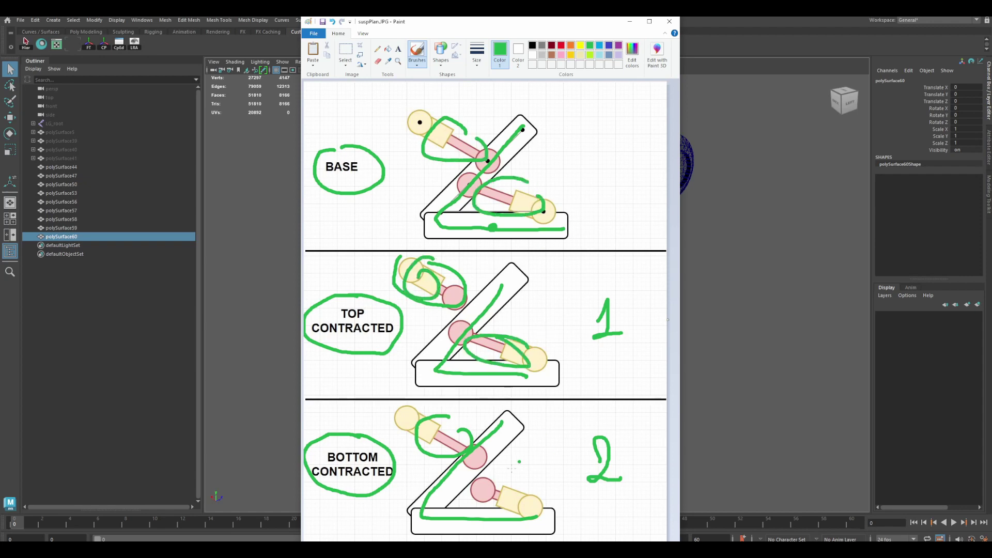
pyautogui.moveTo(513, 490); pyautogui.dragTo(499, 503)
pyautogui.click(630, 21)
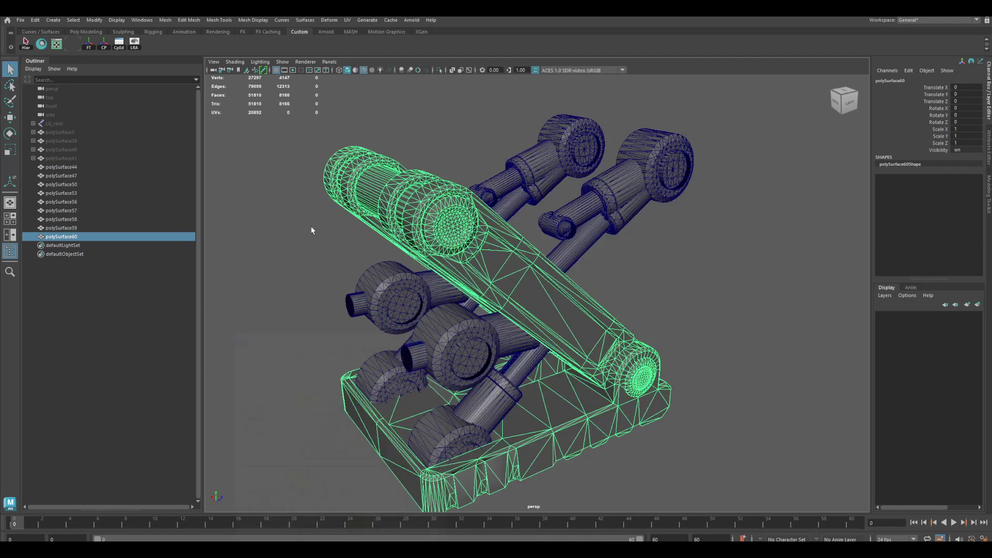
# Combine polySurface47, polySurface58 and polySurface59 into one mesh without construction history and hide it.
pyautogui.click(90, 167)
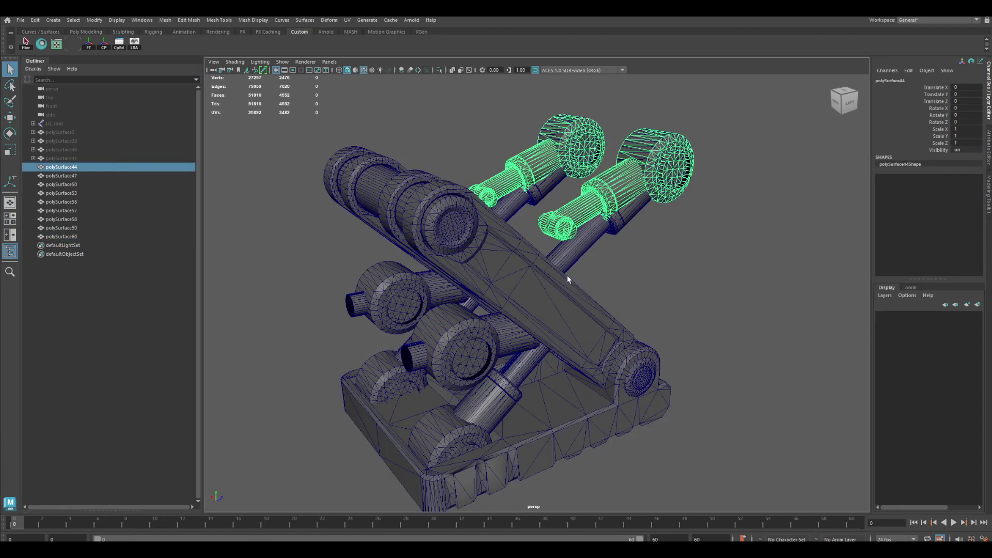
pyautogui.click(623, 271)
pyautogui.click(78, 165)
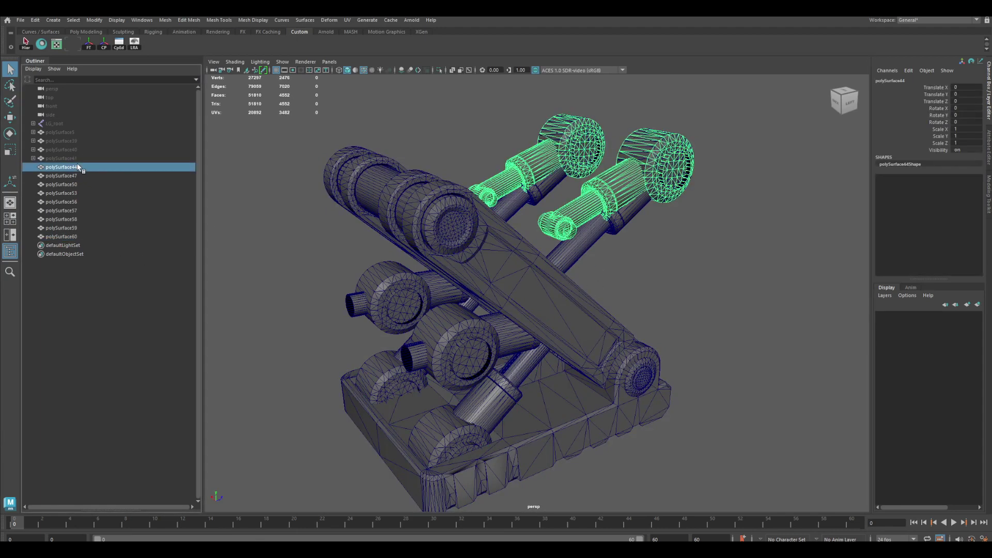
pyautogui.click(594, 247)
pyautogui.keyDown('alt'); pyautogui.moveTo(631, 274); pyautogui.dragTo(618, 269); pyautogui.keyUp('alt')
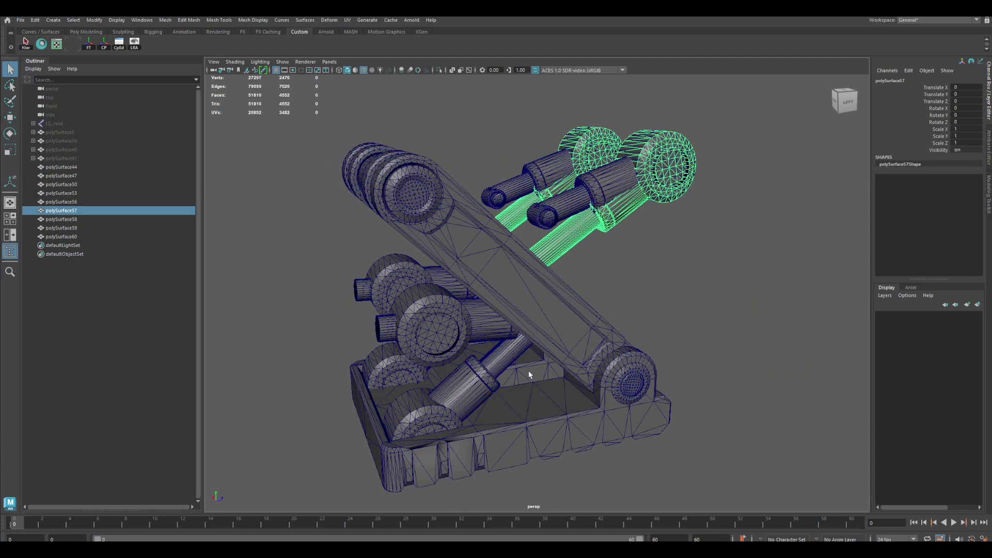
pyautogui.click(582, 241)
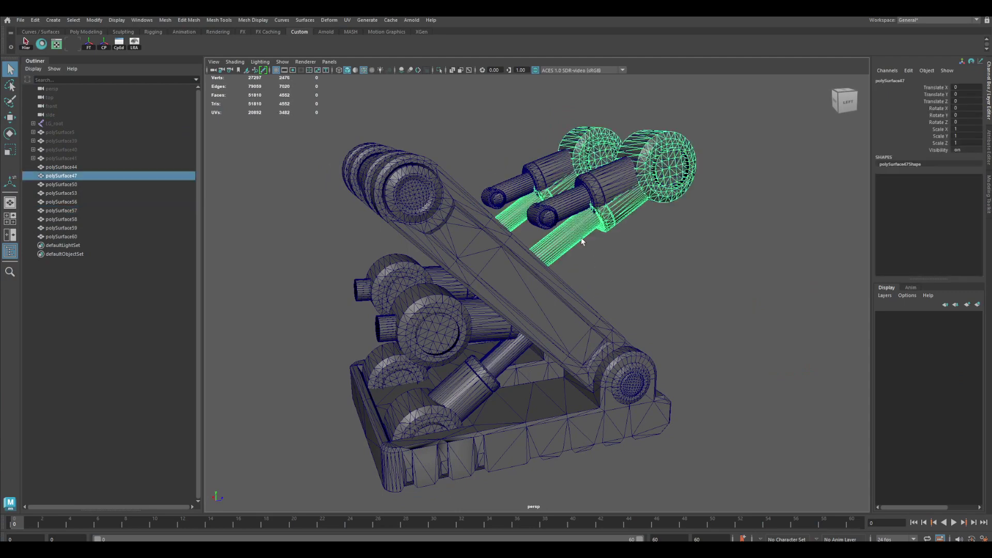
pyautogui.keyDown('shift'); pyautogui.click(501, 370); pyautogui.keyUp('shift')
pyautogui.keyDown('shift'); pyautogui.click(578, 352); pyautogui.keyUp('shift')
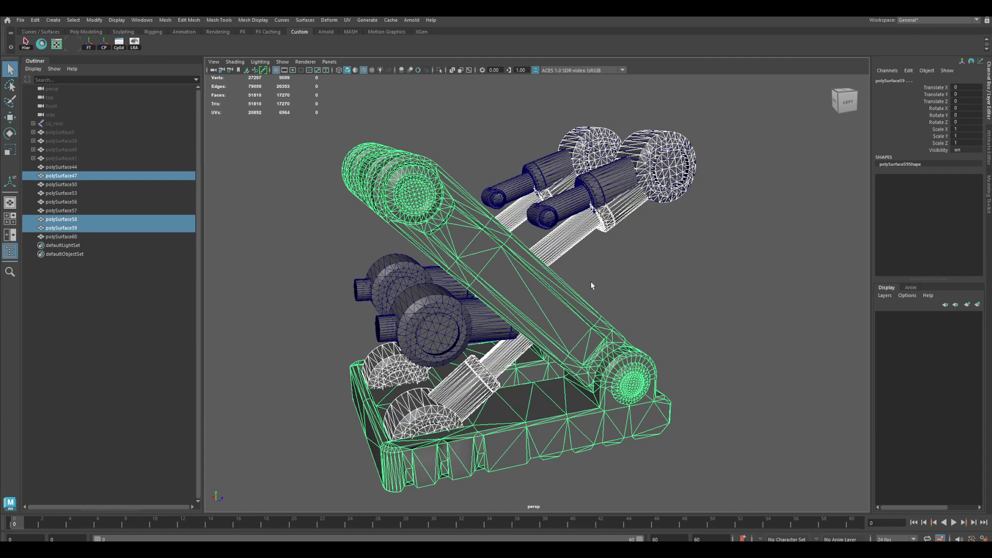
pyautogui.keyDown('alt'); pyautogui.moveTo(592, 286); pyautogui.dragTo(604, 279); pyautogui.keyUp('alt')
pyautogui.keyDown('shift'); pyautogui.moveTo(717, 236); pyautogui.dragTo(701, 421, button='right'); pyautogui.keyUp('shift')
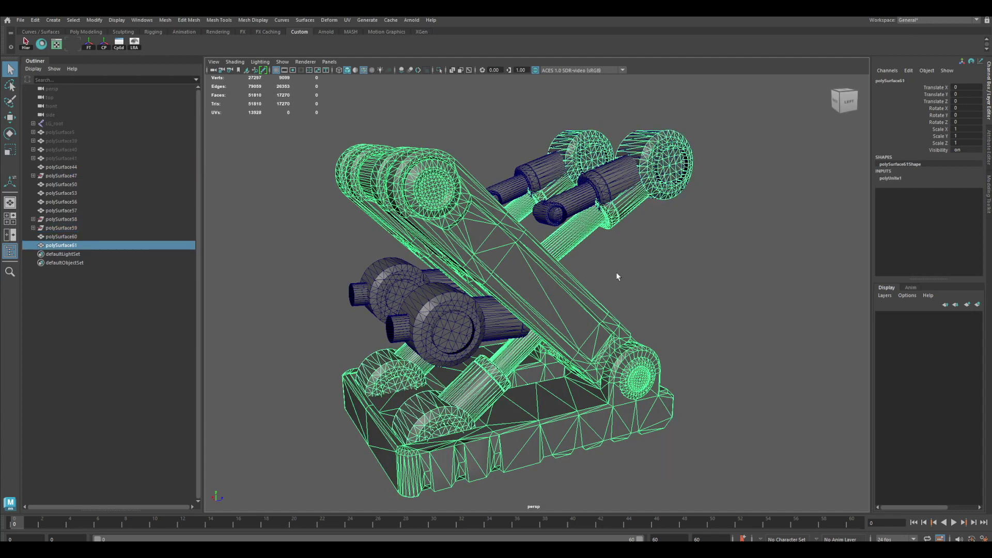
pyautogui.hotkey('alt', 'shift', 'd')
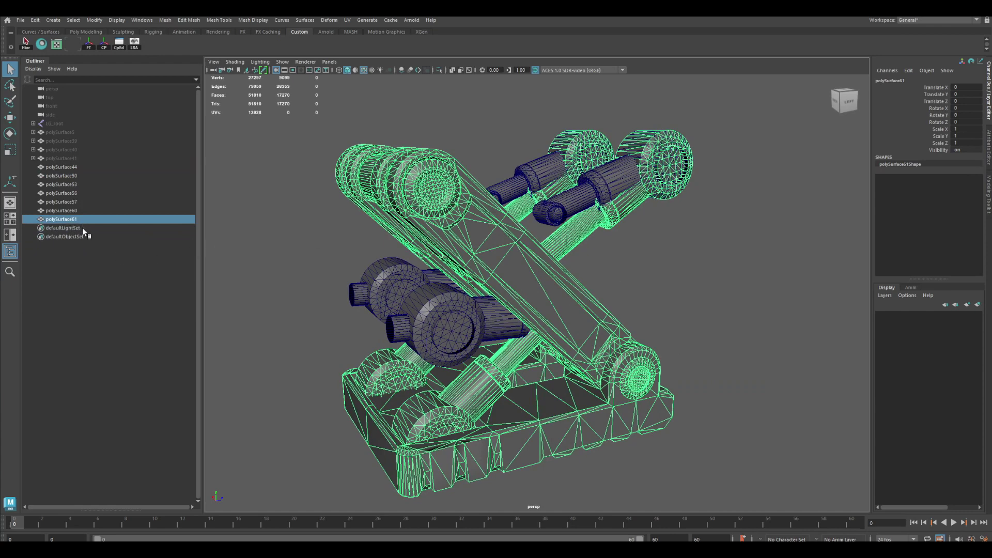
pyautogui.hotkey('ctrl', 'h')
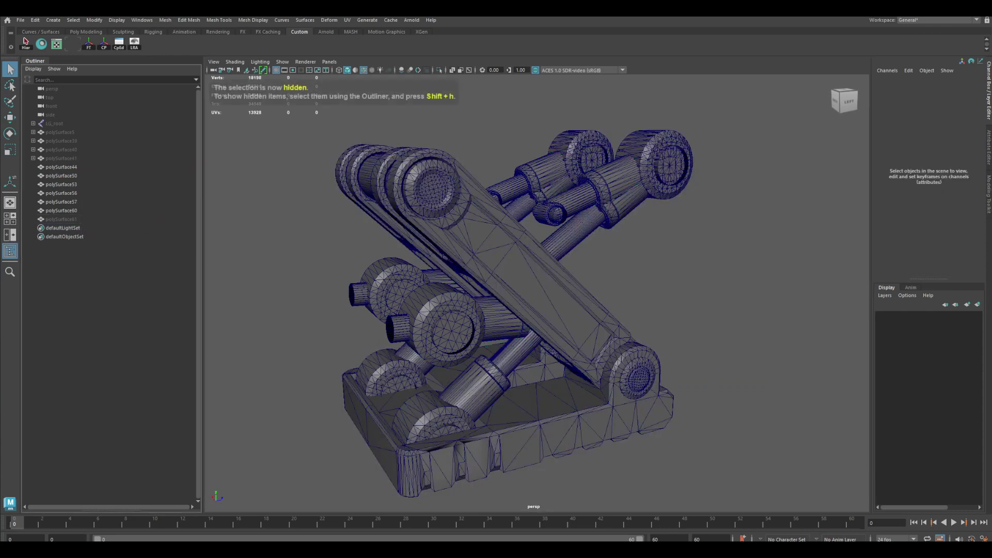
# Check the pose plan in Paint and rename the hidden combined mesh polySurface61 as LG_Base.
pyautogui.hotkey('alt', 'Tab')
pyautogui.click(630, 22)
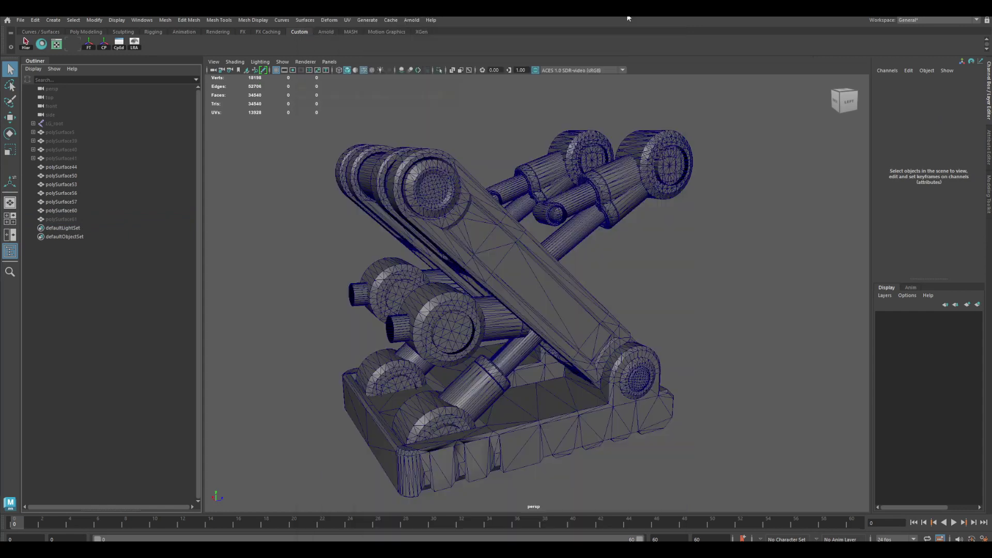
pyautogui.click(78, 221)
pyautogui.doubleClick(77, 222)
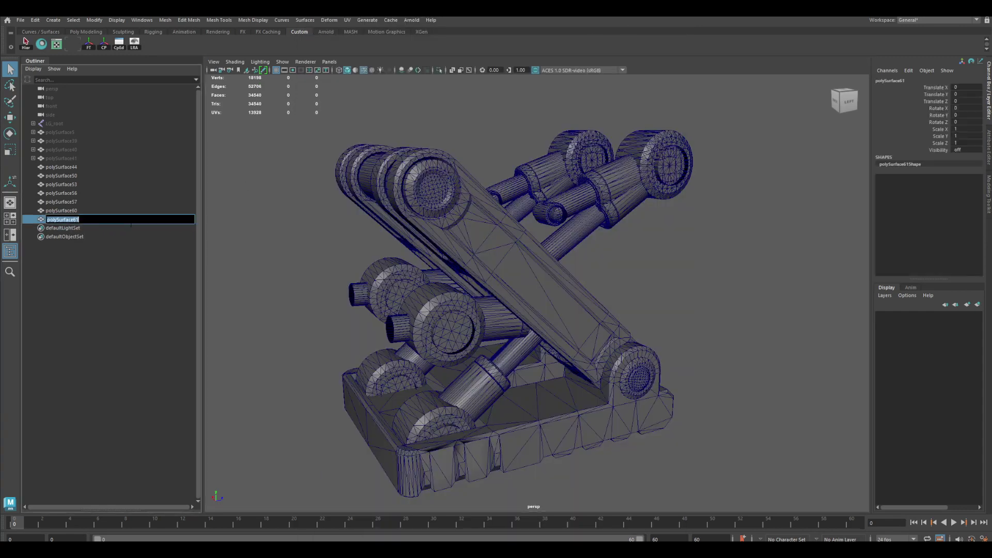
pyautogui.write('Bas')
pyautogui.press('BackSpace')
pyautogui.press('Home')
pyautogui.write('LG_Base')
pyautogui.press('Return')
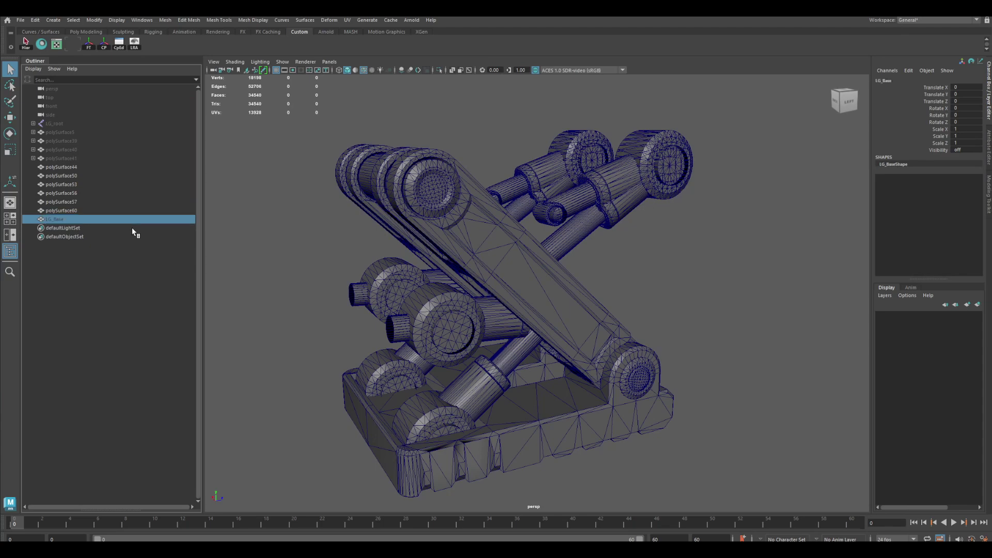
# Combine the contracted upper piston polySurface44, extended lower piston polySurface53 and arm-and-base mesh polySurface56 into one mesh without construction history.
pyautogui.click(115, 210)
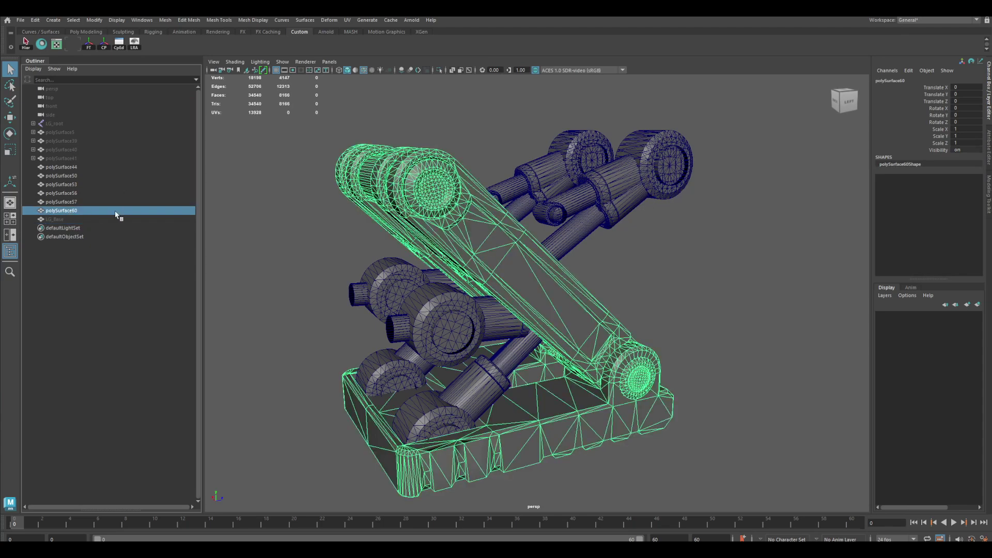
pyautogui.click(568, 228)
pyautogui.click(572, 203)
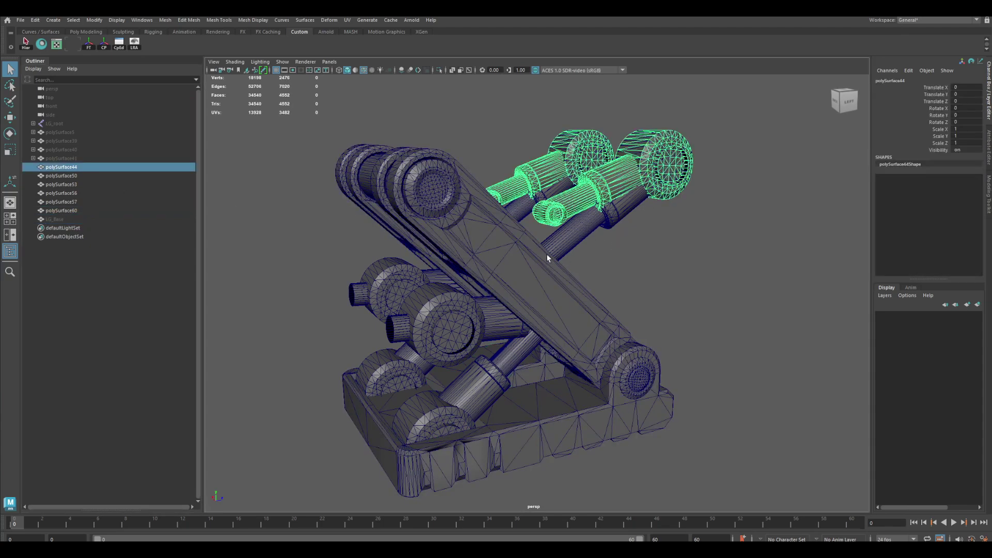
pyautogui.keyDown('alt'); pyautogui.moveTo(589, 232); pyautogui.dragTo(580, 228); pyautogui.keyUp('alt')
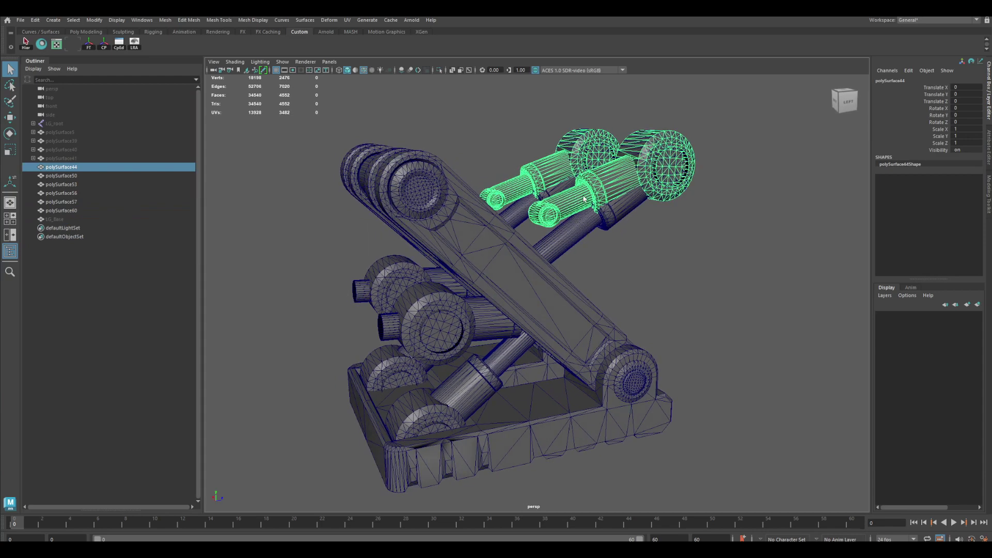
pyautogui.keyDown('shift'); pyautogui.click(479, 385); pyautogui.keyUp('shift')
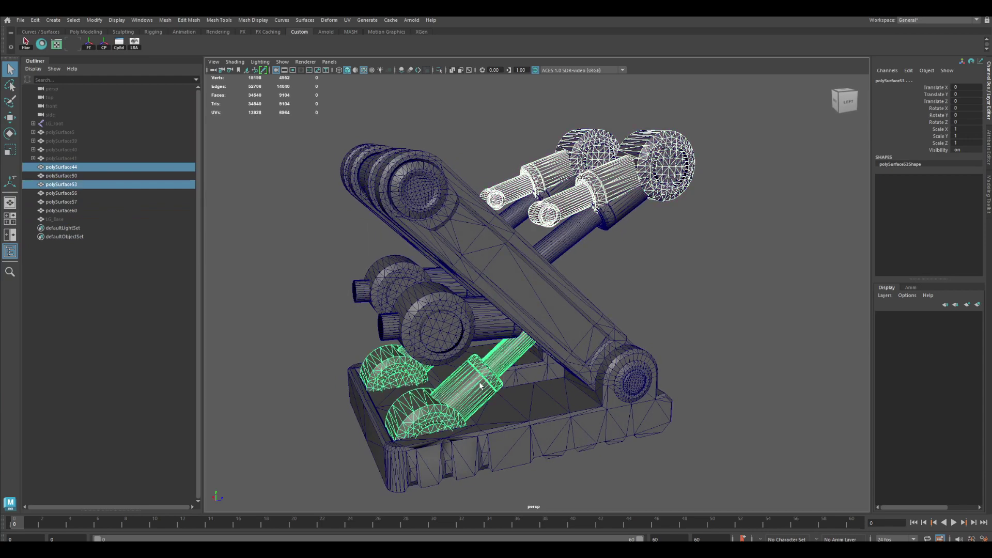
pyautogui.keyDown('shift'); pyautogui.click(528, 421); pyautogui.keyUp('shift')
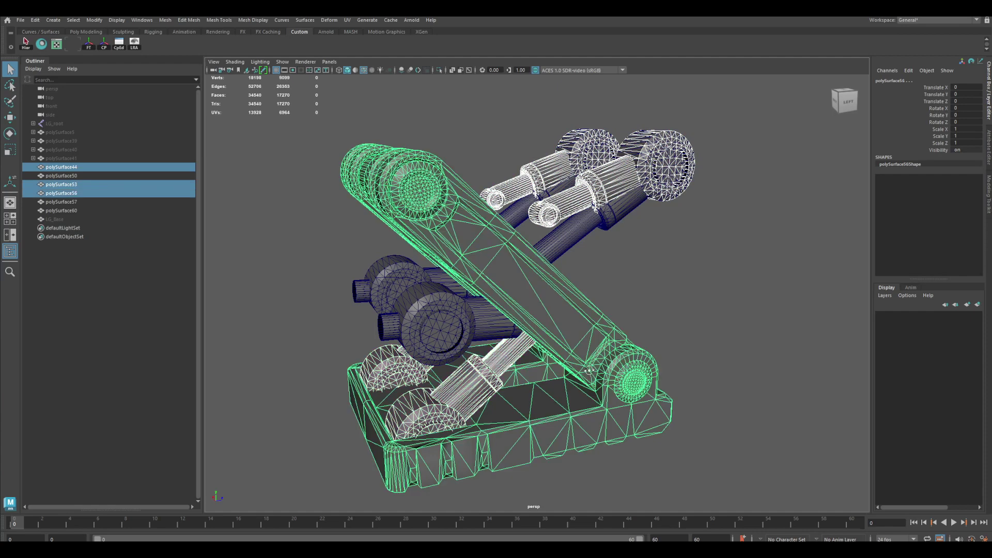
pyautogui.keyDown('alt'); pyautogui.moveTo(528, 421); pyautogui.dragTo(609, 363); pyautogui.keyUp('alt')
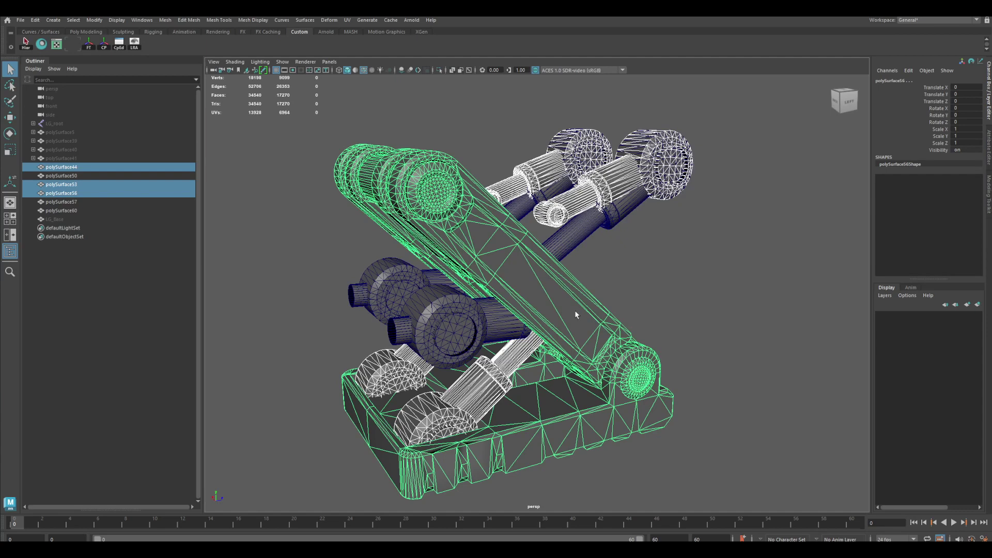
pyautogui.keyDown('alt'); pyautogui.moveTo(578, 325); pyautogui.dragTo(591, 316); pyautogui.keyUp('alt')
pyautogui.keyDown('shift'); pyautogui.moveTo(708, 232); pyautogui.dragTo(684, 416, button='right'); pyautogui.keyUp('shift')
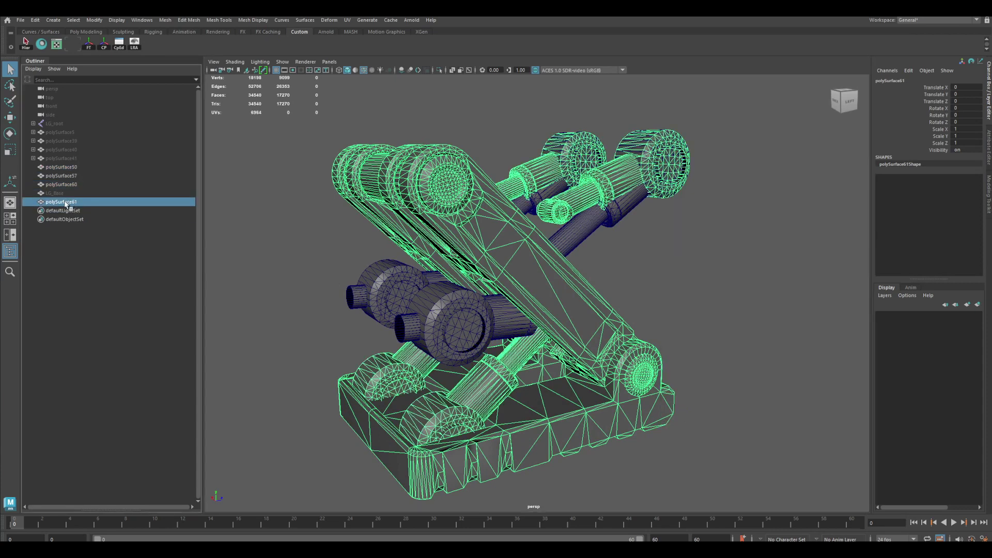
# Rename the combined contracted-upper-piston mesh as Top_Compressed and hide it.
pyautogui.doubleClick(66, 204)
pyautogui.write('Top_Compressed')
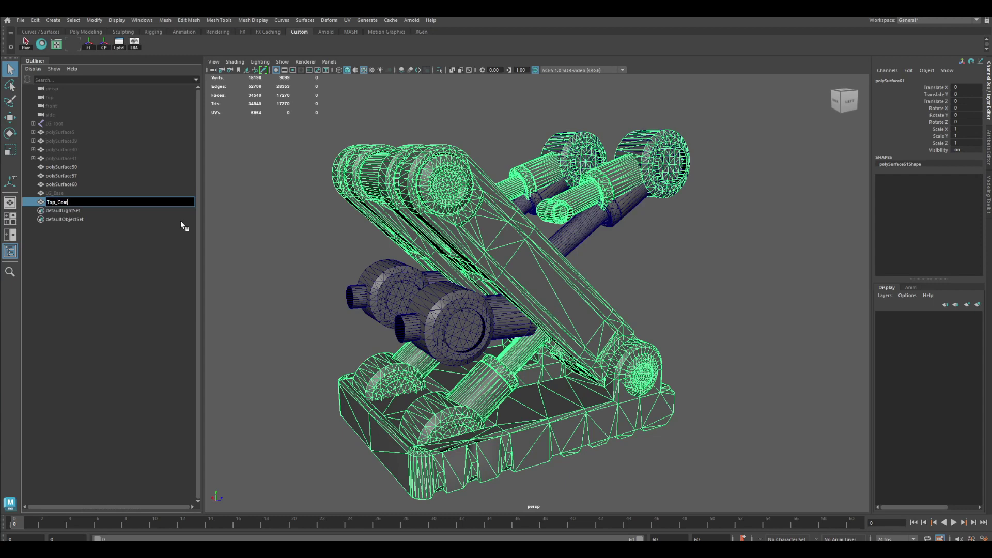
pyautogui.press('Return')
pyautogui.hotkey('ctrl', 'h')
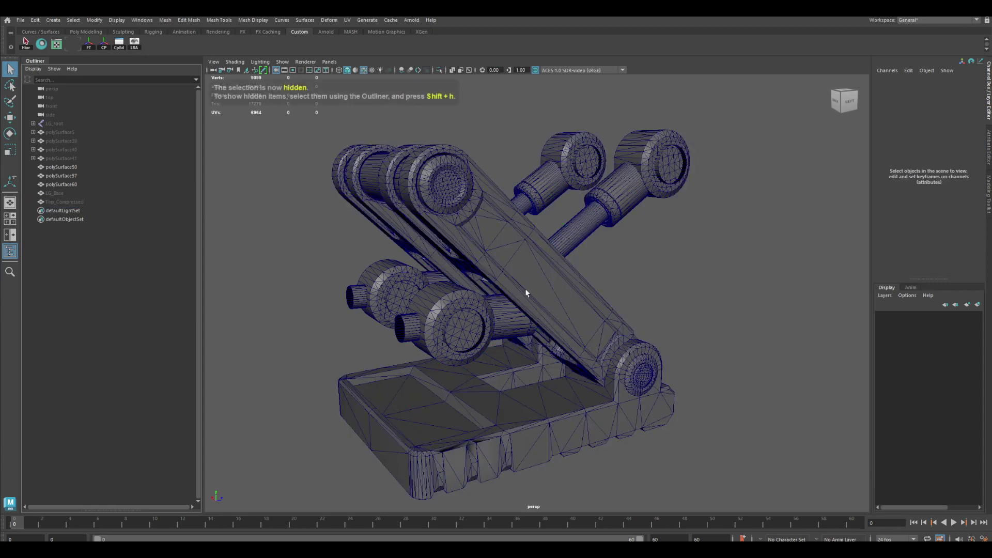
# Combine polySurface50, polySurface57 and polySurface60 into one mesh without construction history.
pyautogui.keyDown('alt'); pyautogui.moveTo(525, 290); pyautogui.dragTo(452, 319); pyautogui.keyUp('alt')
pyautogui.click(622, 194)
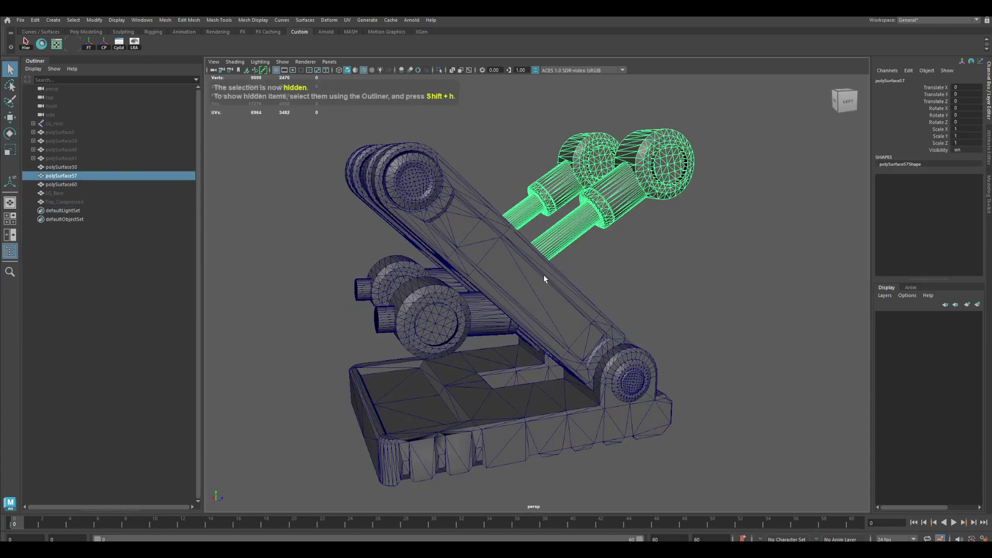
pyautogui.keyDown('shift'); pyautogui.click(421, 309); pyautogui.keyUp('shift')
pyautogui.keyDown('shift'); pyautogui.click(545, 320); pyautogui.keyUp('shift')
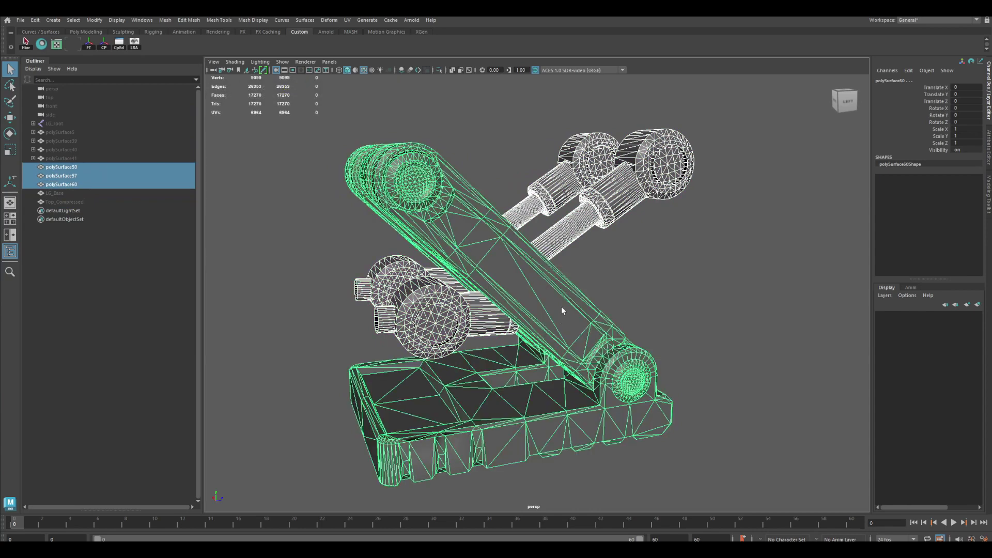
pyautogui.keyDown('alt'); pyautogui.moveTo(563, 310); pyautogui.dragTo(573, 277); pyautogui.keyUp('alt')
pyautogui.keyDown('shift'); pyautogui.moveTo(740, 242); pyautogui.dragTo(715, 425, button='right'); pyautogui.keyUp('shift')
# Rename the combined mesh with the contracted lower pistons as Bottom_Compressed.
pyautogui.doubleClick(62, 185)
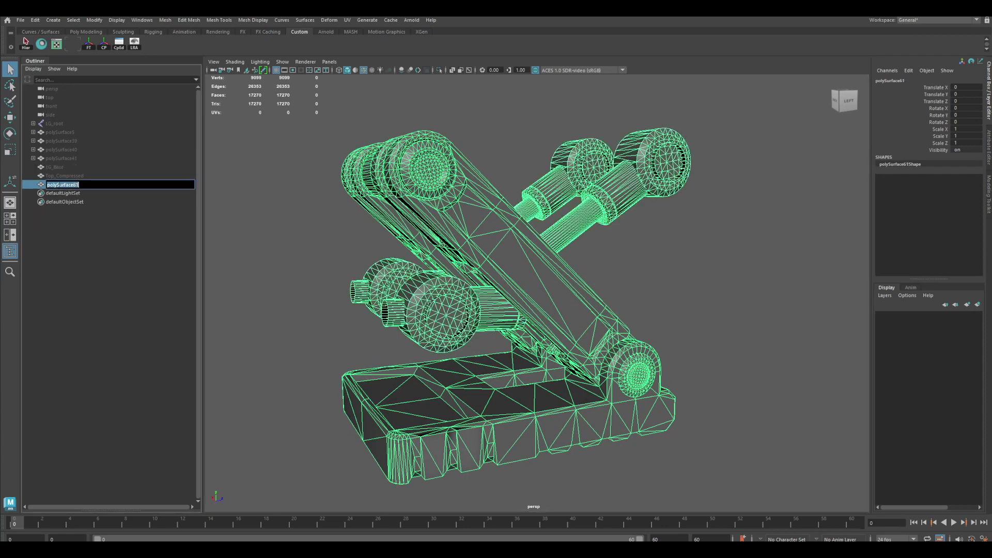
pyautogui.write('Bottom_Compressed')
pyautogui.press('Return')
pyautogui.keyDown('alt'); pyautogui.moveTo(310, 76); pyautogui.dragTo(338, 81); pyautogui.keyUp('alt')
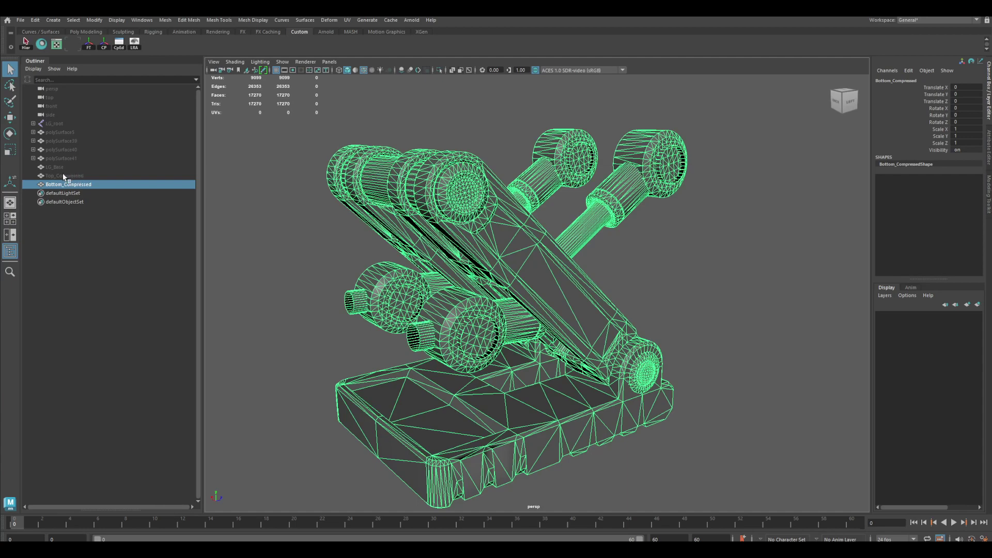
# Unhide LG_Base and Top_Compressed, and create a blend shape on LG_Base with Bottom_Compressed and Top_Compressed as its targets.
pyautogui.moveTo(63, 176); pyautogui.dragTo(71, 168)
pyautogui.hotkey('shift', 'h')
pyautogui.click(78, 186)
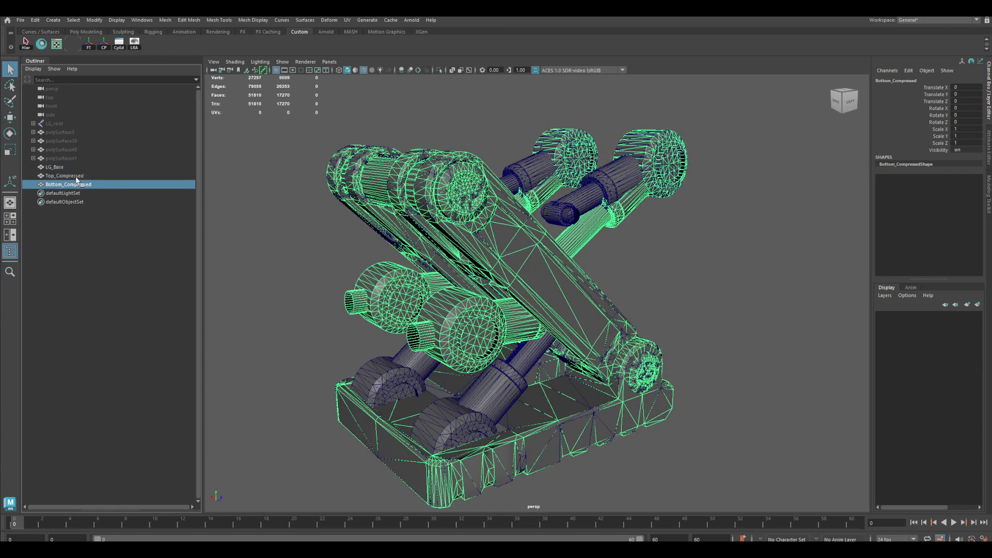
pyautogui.keyDown('ctrl'); pyautogui.click(77, 176); pyautogui.keyUp('ctrl')
pyautogui.moveTo(697, 225)
pyautogui.keyDown('alt'); pyautogui.mouseDown()
pyautogui.moveTo(675, 224)
pyautogui.moveTo(688, 225)
pyautogui.mouseUp(); pyautogui.keyUp('alt')
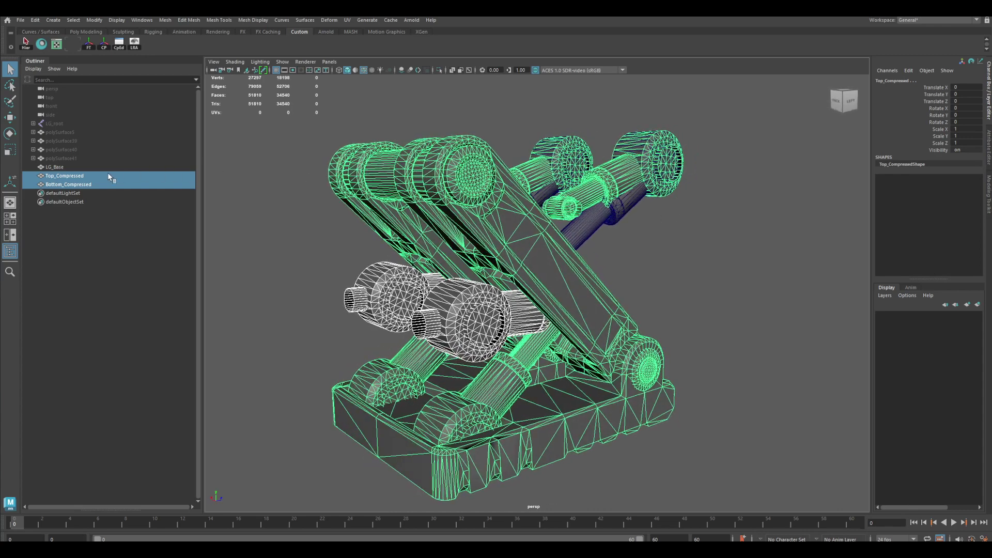
pyautogui.keyDown('ctrl'); pyautogui.click(59, 166); pyautogui.keyUp('ctrl')
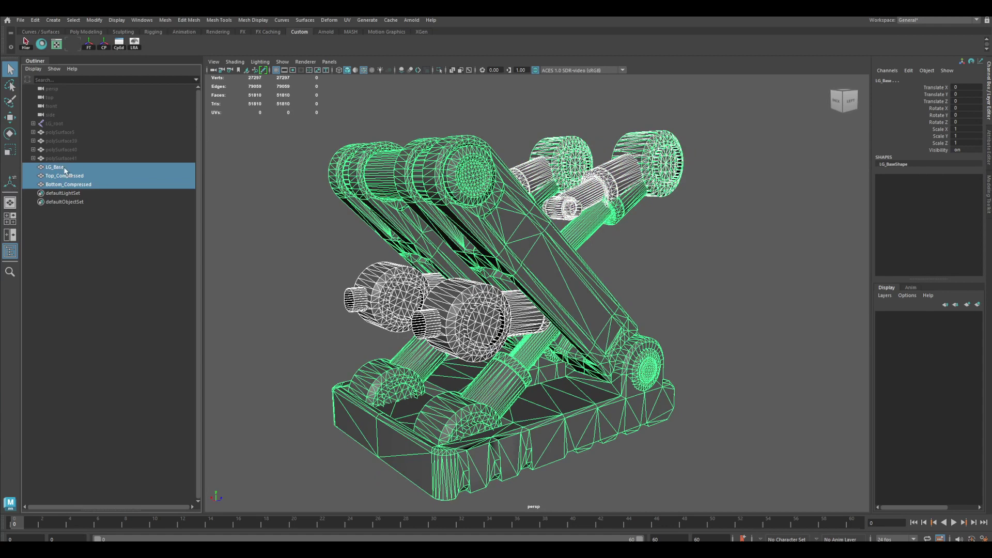
pyautogui.press('space')
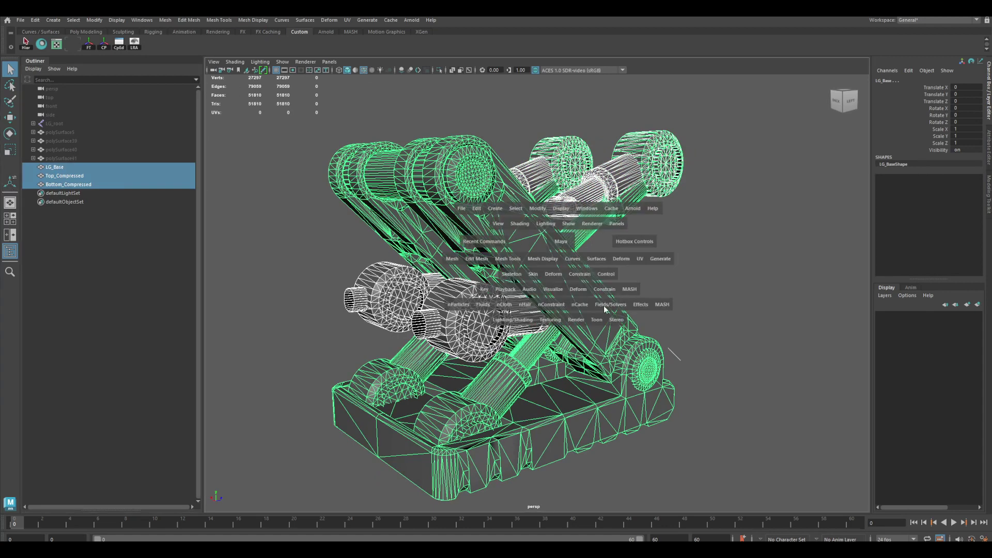
pyautogui.click(578, 288)
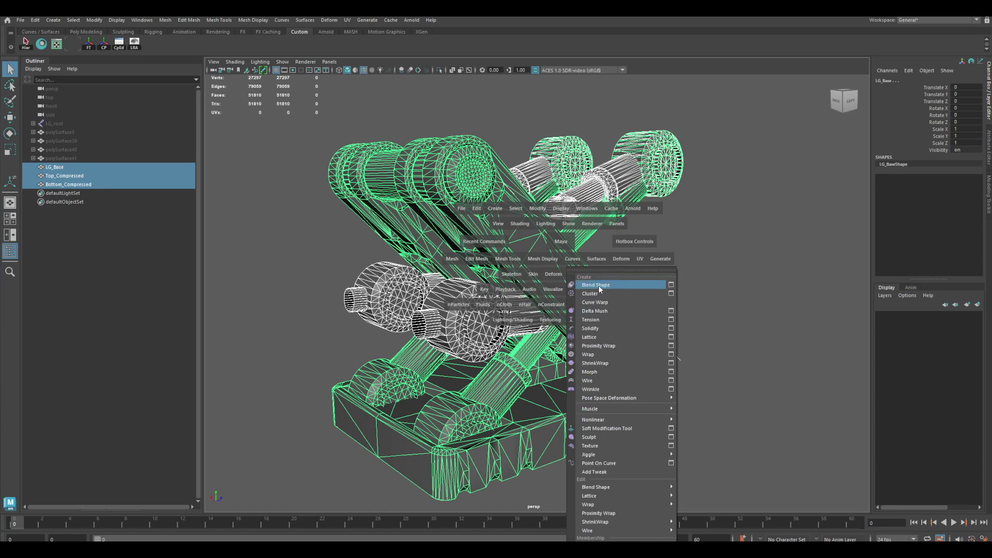
pyautogui.click(600, 289)
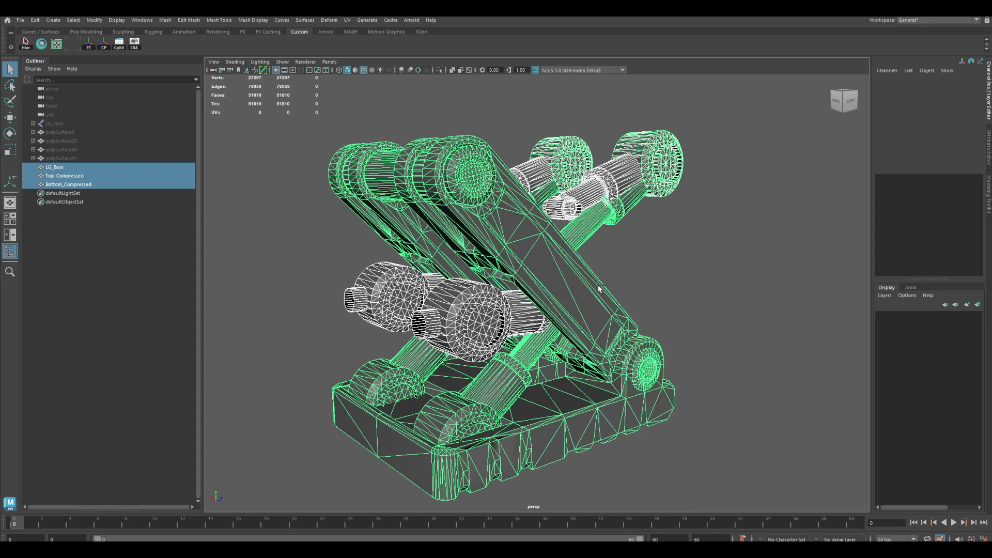
# Hide the Top_Compressed and Bottom_Compressed target meshes and show the blendShape1 weights of LG_Base.
pyautogui.moveTo(71, 177); pyautogui.dragTo(82, 185)
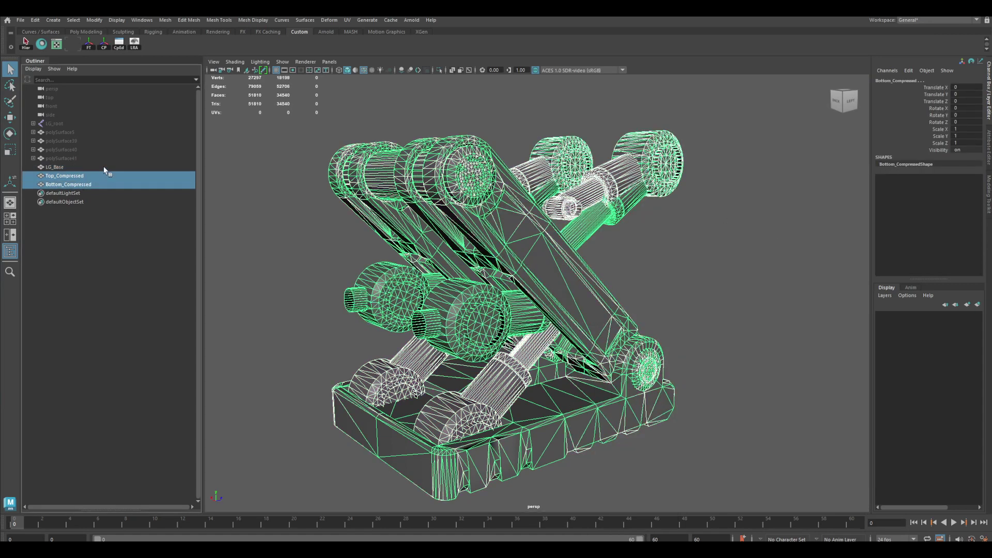
pyautogui.hotkey('ctrl', 'h')
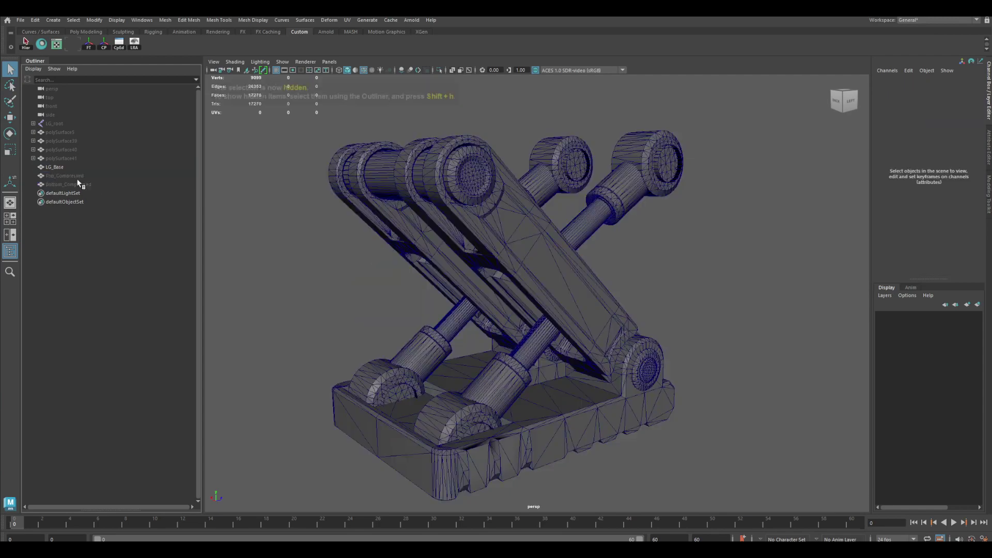
pyautogui.click(66, 168)
pyautogui.keyDown('alt'); pyautogui.moveTo(444, 243); pyautogui.dragTo(526, 227); pyautogui.keyUp('alt')
pyautogui.press('w')
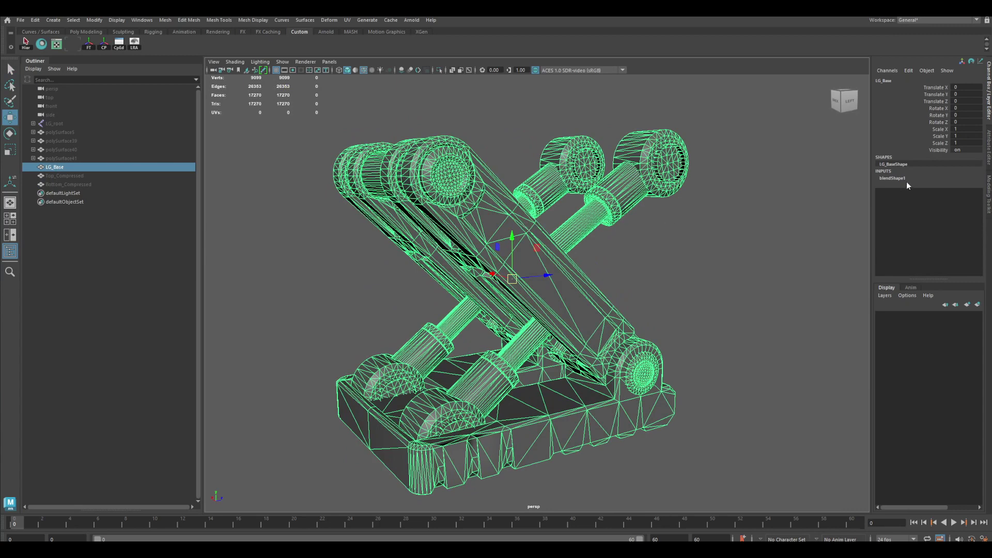
pyautogui.click(892, 179)
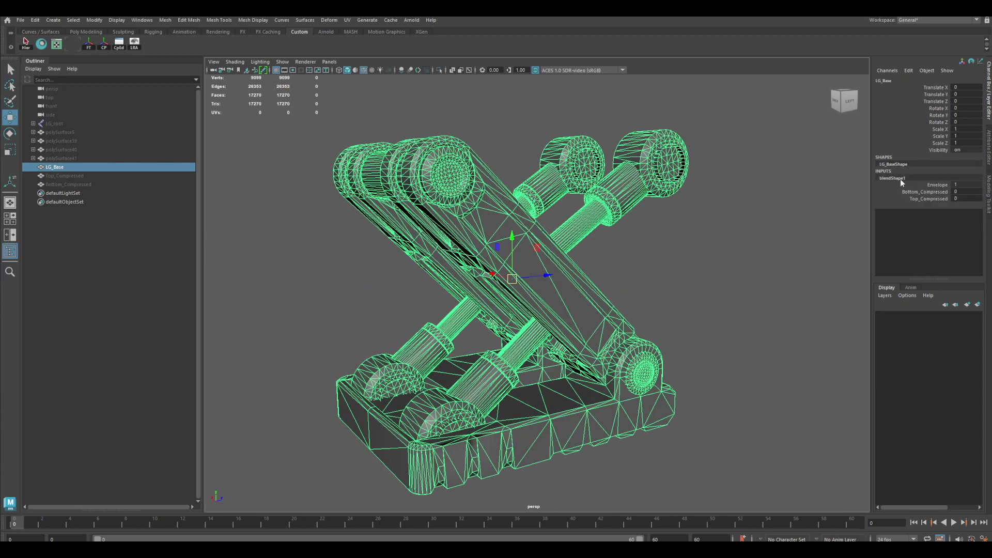
# Test the Bottom_Compressed and Top_Compressed blend weights on LG_Base and return both to 0.
pyautogui.click(922, 192)
pyautogui.keyDown('alt'); pyautogui.moveTo(740, 232); pyautogui.dragTo(671, 251); pyautogui.keyUp('alt')
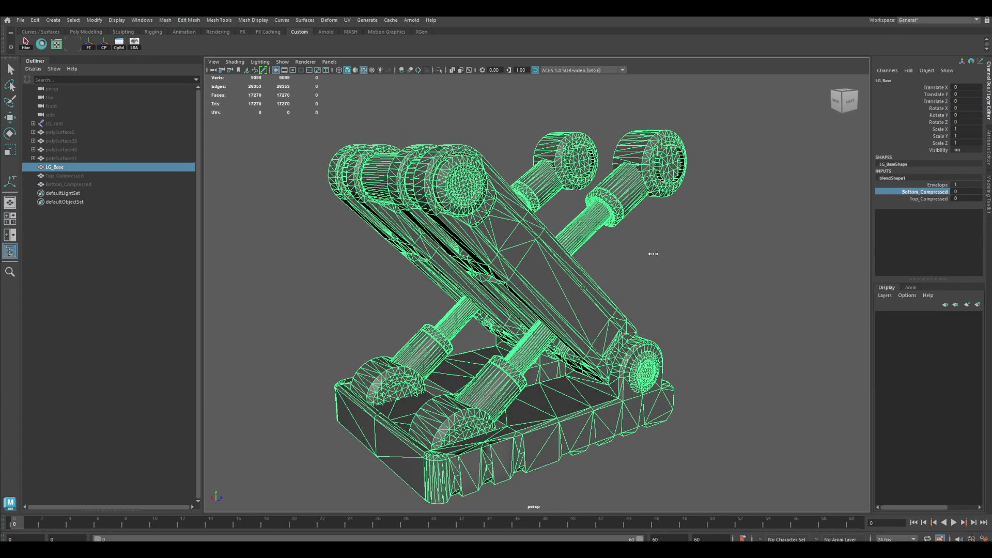
pyautogui.moveTo(653, 253); pyautogui.dragTo(672, 239, button='middle')
pyautogui.click(928, 199)
pyautogui.click(921, 192)
pyautogui.keyDown('alt'); pyautogui.moveTo(769, 235); pyautogui.dragTo(703, 231); pyautogui.keyUp('alt')
pyautogui.moveTo(636, 260); pyautogui.dragTo(614, 247, button='middle')
pyautogui.click(927, 198)
pyautogui.keyDown('alt'); pyautogui.moveTo(613, 246); pyautogui.dragTo(632, 256); pyautogui.keyUp('alt')
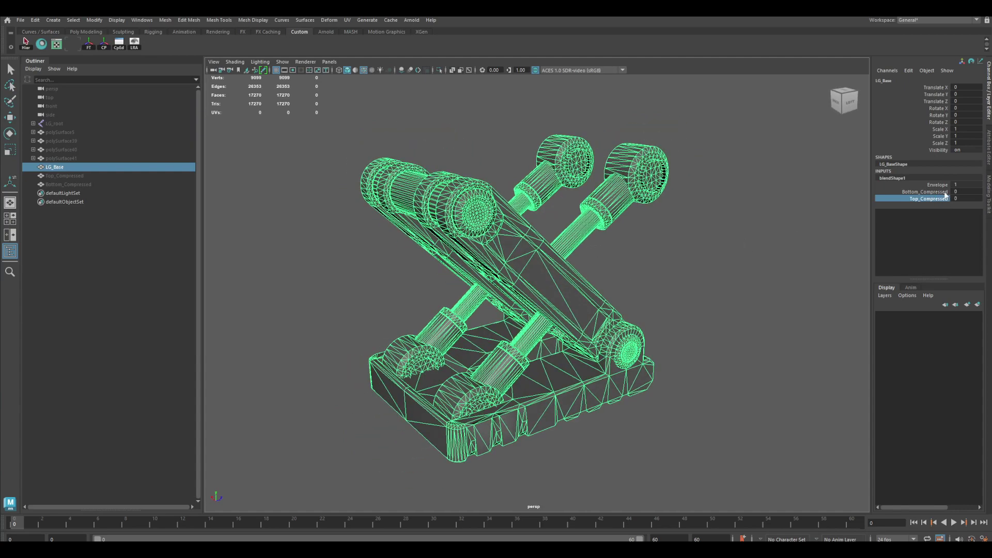
pyautogui.keyDown('alt'); pyautogui.moveTo(696, 243); pyautogui.dragTo(702, 246); pyautogui.keyUp('alt')
pyautogui.press('q')
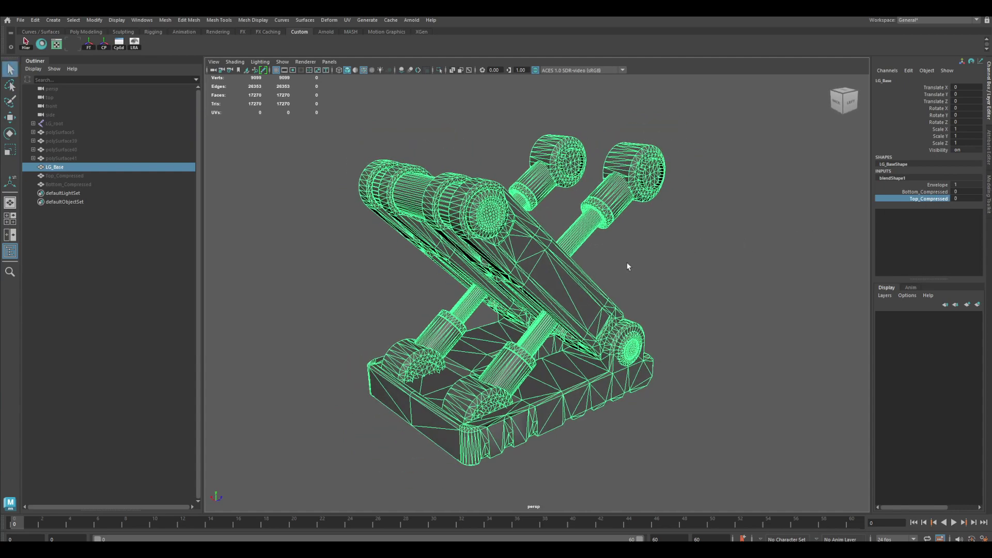
# Duplicate the complete LG_root joint hierarchy.
pyautogui.click(53, 123)
pyautogui.click(33, 124)
pyautogui.click(34, 123)
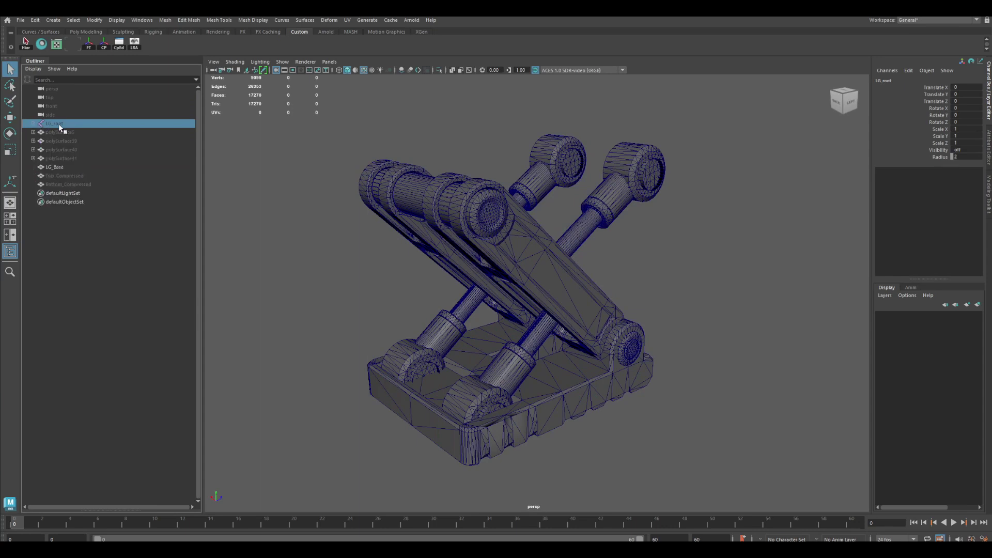
pyautogui.keyDown('alt'); pyautogui.moveTo(450, 253); pyautogui.dragTo(434, 246); pyautogui.keyUp('alt')
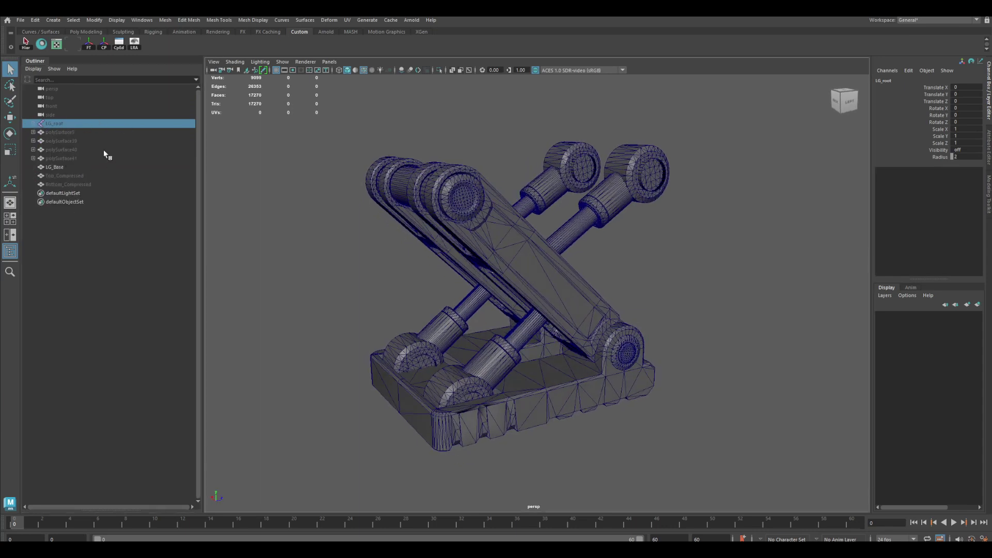
pyautogui.click(59, 124)
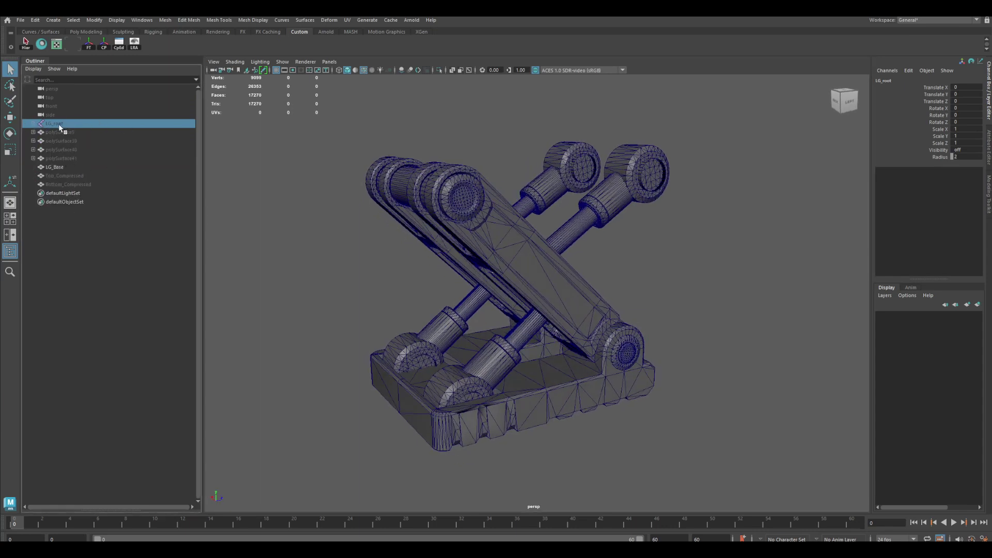
pyautogui.click(32, 124)
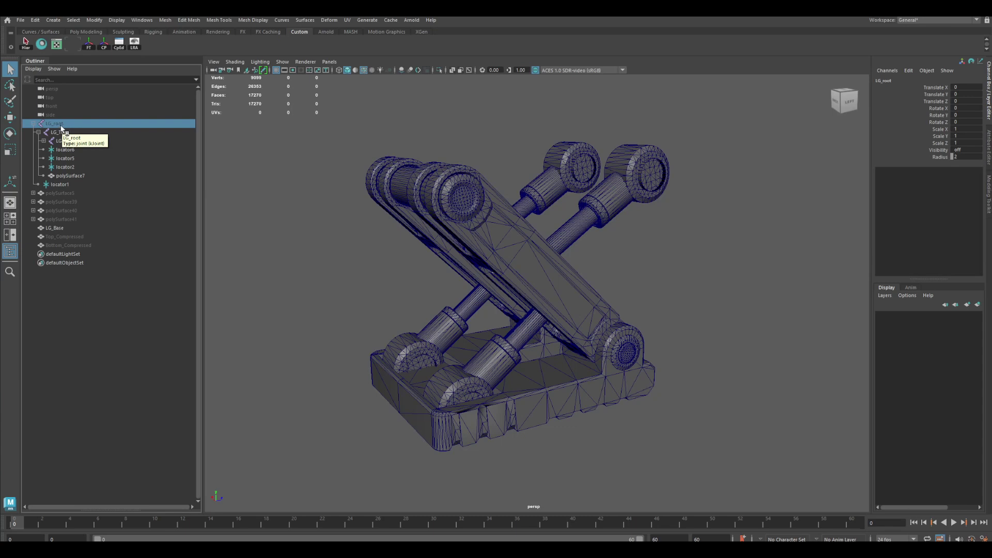
pyautogui.hotkey('ctrl', 'd')
# Delete all locators and the polySurface34 and polySurface7 meshes from the duplicated LG_root1 hierarchy, keeping only its joints.
pyautogui.click(34, 254)
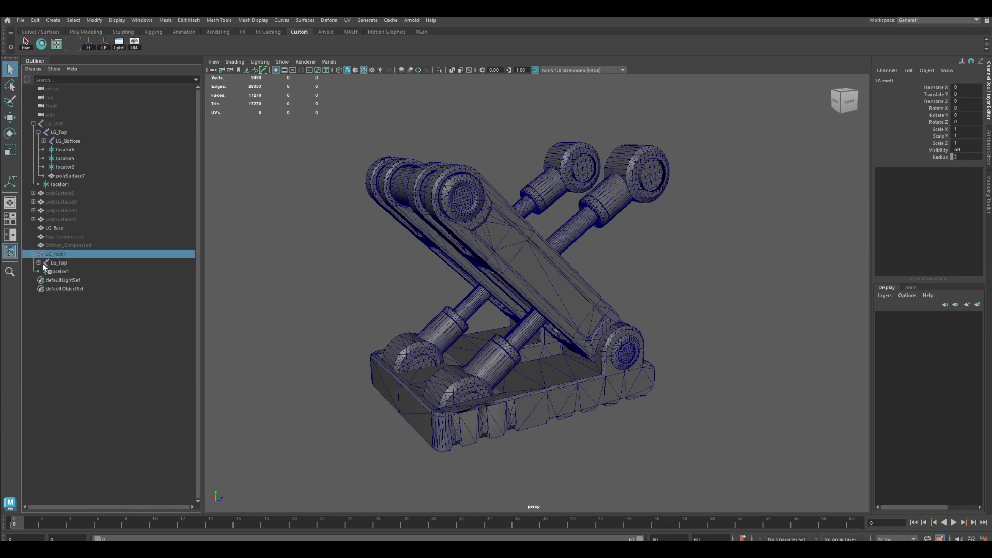
pyautogui.keyDown('shift'); pyautogui.click(37, 263); pyautogui.keyUp('shift')
pyautogui.click(83, 289)
pyautogui.keyDown('ctrl'); pyautogui.click(76, 297); pyautogui.keyUp('ctrl')
pyautogui.keyDown('ctrl'); pyautogui.click(70, 315); pyautogui.keyUp('ctrl')
pyautogui.keyDown('ctrl'); pyautogui.click(68, 324); pyautogui.keyUp('ctrl')
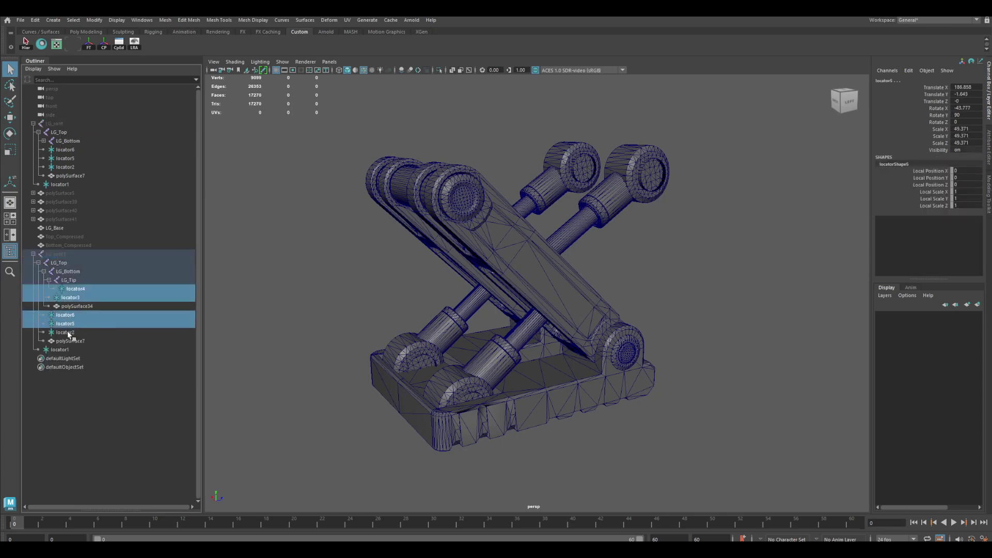
pyautogui.keyDown('ctrl'); pyautogui.click(67, 333); pyautogui.keyUp('ctrl')
pyautogui.keyDown('ctrl'); pyautogui.click(69, 342); pyautogui.keyUp('ctrl')
pyautogui.keyDown('ctrl'); pyautogui.click(76, 306); pyautogui.keyUp('ctrl')
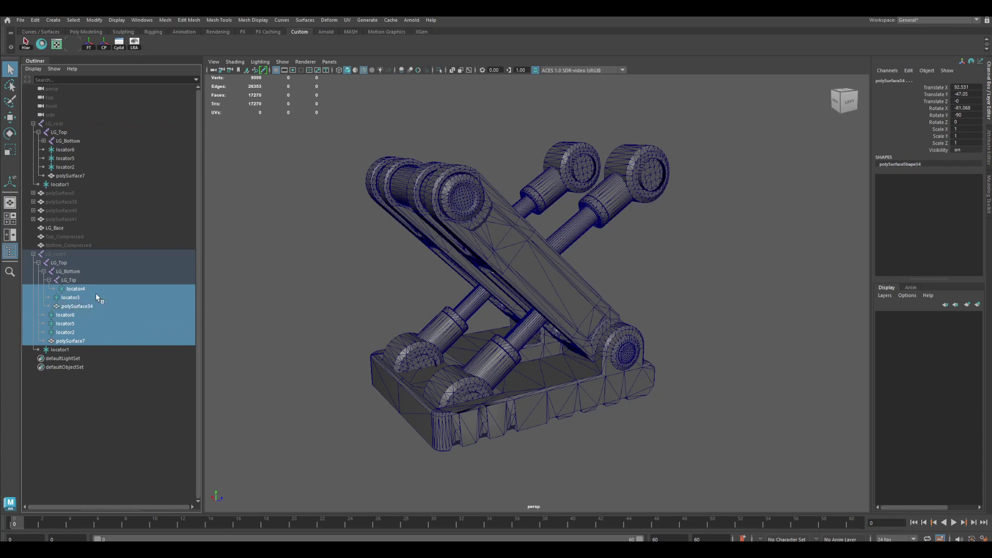
pyautogui.press('Delete')
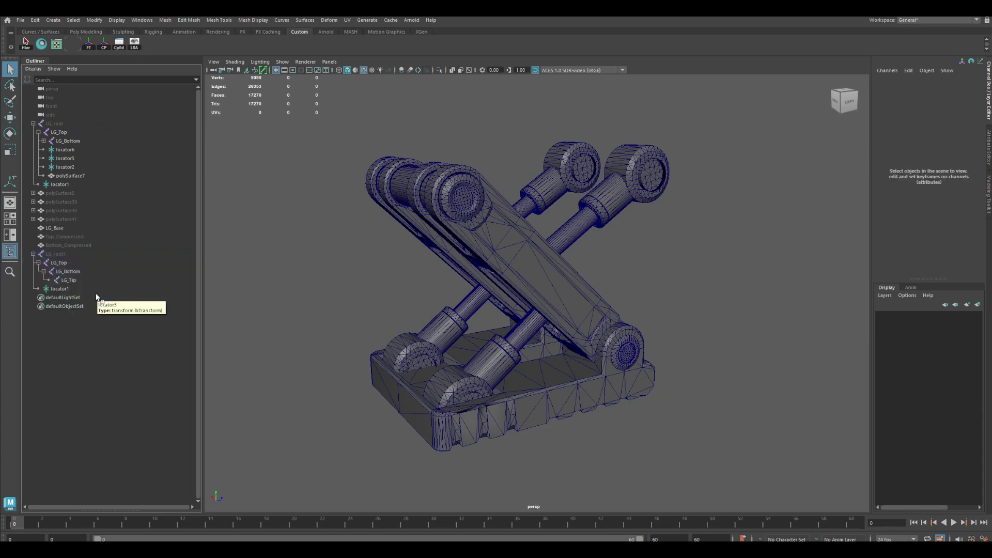
pyautogui.click(65, 289)
pyautogui.press('Delete')
# Unhide the duplicated LG_root1 joint chain and collapse the original LG_root hierarchy in the Outliner.
pyautogui.click(58, 255)
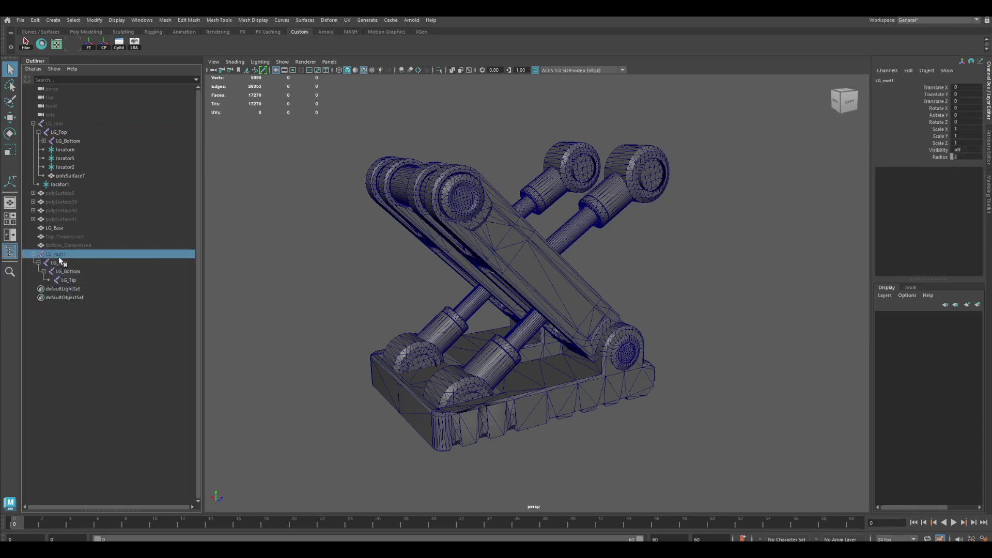
pyautogui.click(33, 124)
pyautogui.click(626, 276)
pyautogui.keyDown('alt'); pyautogui.moveTo(625, 276); pyautogui.dragTo(573, 297); pyautogui.keyUp('alt')
pyautogui.scroll(3, 600, 340)
pyautogui.click(536, 369)
pyautogui.scroll(-3, 572, 300)
pyautogui.click(610, 305)
pyautogui.keyDown('alt'); pyautogui.moveTo(602, 330); pyautogui.dragTo(576, 310); pyautogui.keyUp('alt')
pyautogui.scroll(2, 542, 304)
pyautogui.keyDown('alt'); pyautogui.moveTo(516, 314); pyautogui.dragTo(547, 346); pyautogui.keyUp('alt')
# Bind the LG_Base mesh to the LG_root1 skeleton with Bind Skin.
pyautogui.click(486, 298)
pyautogui.click(505, 336)
pyautogui.keyDown('shift'); pyautogui.click(558, 336); pyautogui.keyUp('shift')
pyautogui.press('space')
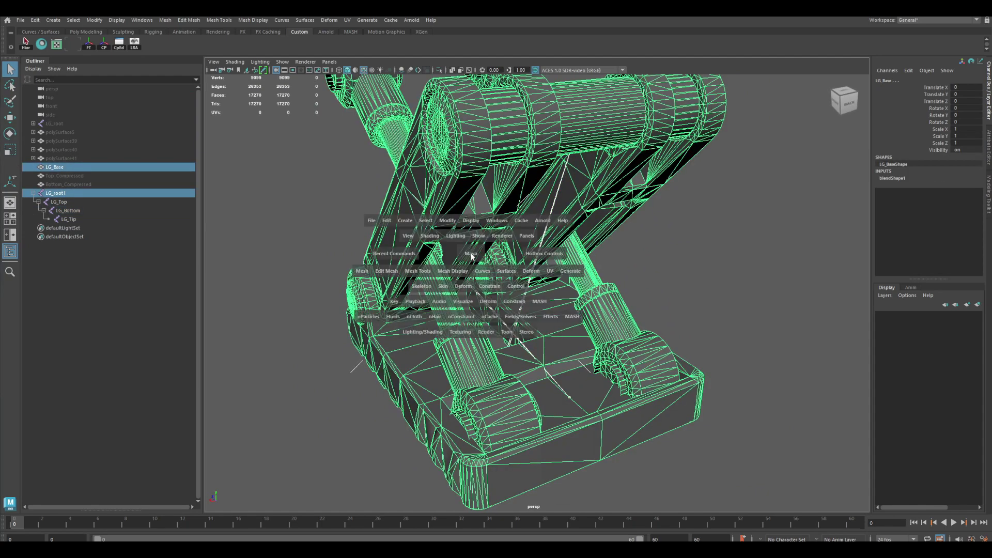
pyautogui.click(427, 287)
pyautogui.click(428, 288)
pyautogui.click(443, 286)
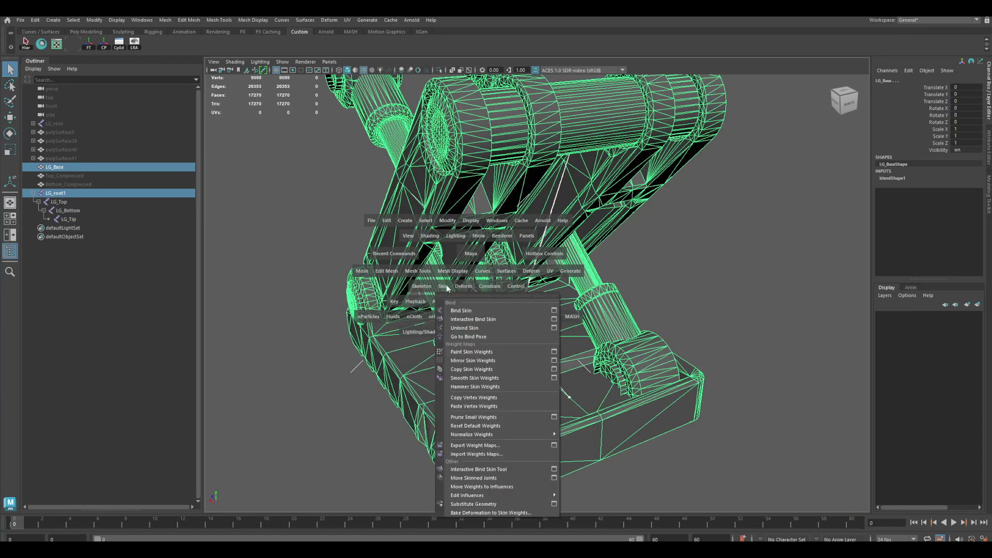
pyautogui.click(460, 312)
# Test the skin binding by rotating the LG_Bottom joint, and undo each rotation.
pyautogui.keyDown('alt'); pyautogui.moveTo(509, 292); pyautogui.dragTo(606, 299); pyautogui.keyUp('alt')
pyautogui.click(442, 244)
pyautogui.scroll(4, 594, 321)
pyautogui.moveTo(591, 334)
pyautogui.keyDown('alt'); pyautogui.mouseDown()
pyautogui.moveTo(593, 319)
pyautogui.moveTo(605, 318)
pyautogui.moveTo(577, 330)
pyautogui.moveTo(636, 331)
pyautogui.moveTo(615, 301)
pyautogui.moveTo(584, 338)
pyautogui.mouseUp(); pyautogui.keyUp('alt')
pyautogui.click(569, 322)
pyautogui.press('e')
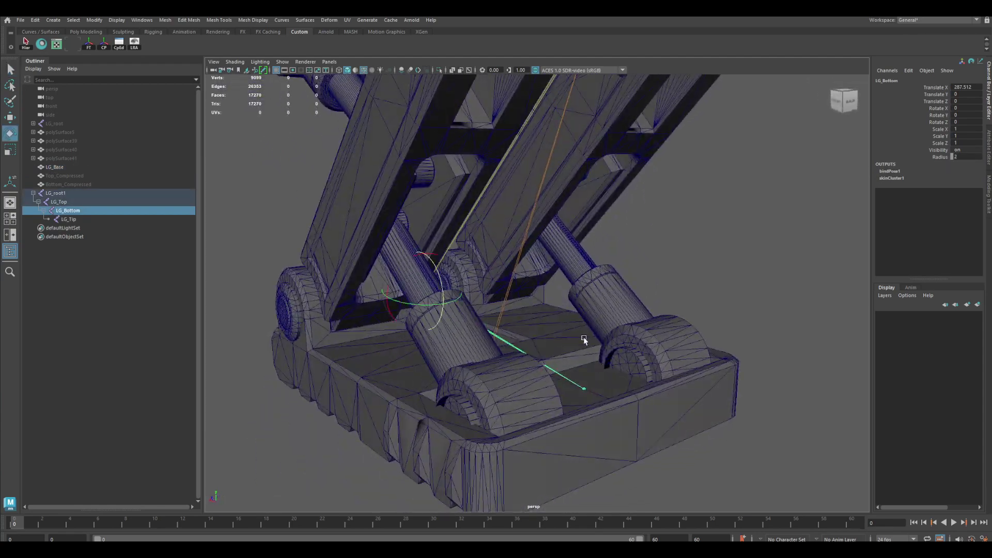
pyautogui.moveTo(438, 277); pyautogui.dragTo(500, 250)
pyautogui.hotkey('ctrl', 'z')
pyautogui.scroll(-3, 448, 277)
pyautogui.moveTo(459, 285); pyautogui.dragTo(490, 317)
pyautogui.hotkey('ctrl', 'z')
pyautogui.press('q')
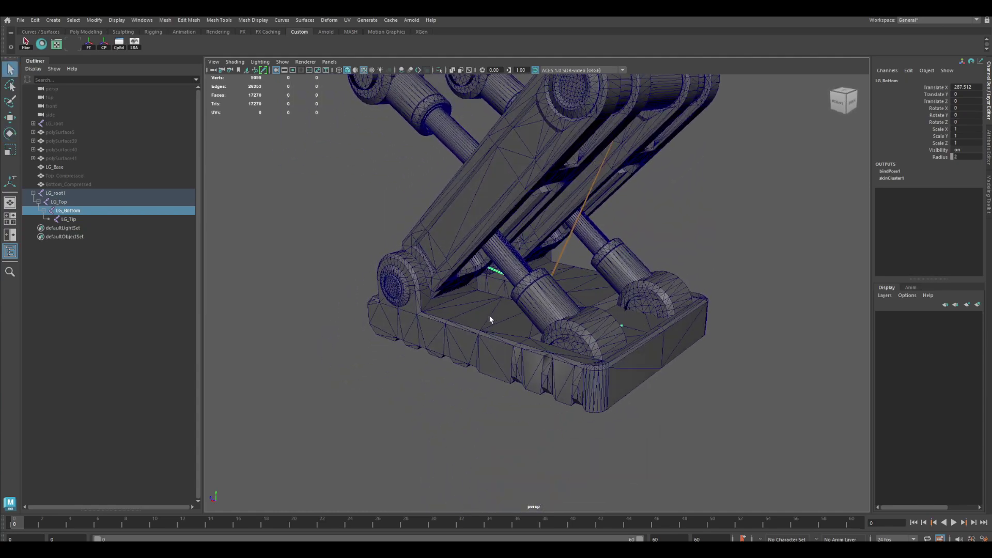
# Select all vertices of the foot base shell on the LG_Base mesh.
pyautogui.click(500, 324)
pyautogui.moveTo(501, 324); pyautogui.dragTo(499, 341, button='right')
pyautogui.doubleClick(495, 333)
pyautogui.hotkey('ctrl', 'F9')
pyautogui.keyDown('alt'); pyautogui.moveTo(494, 333); pyautogui.dragTo(496, 354); pyautogui.keyUp('alt')
pyautogui.keyDown('alt'); pyautogui.moveTo(672, 331); pyautogui.dragTo(627, 312); pyautogui.keyUp('alt')
pyautogui.moveTo(510, 311)
pyautogui.keyDown('alt'); pyautogui.mouseDown()
pyautogui.moveTo(537, 327)
pyautogui.moveTo(511, 311)
pyautogui.mouseUp(); pyautogui.keyUp('alt')
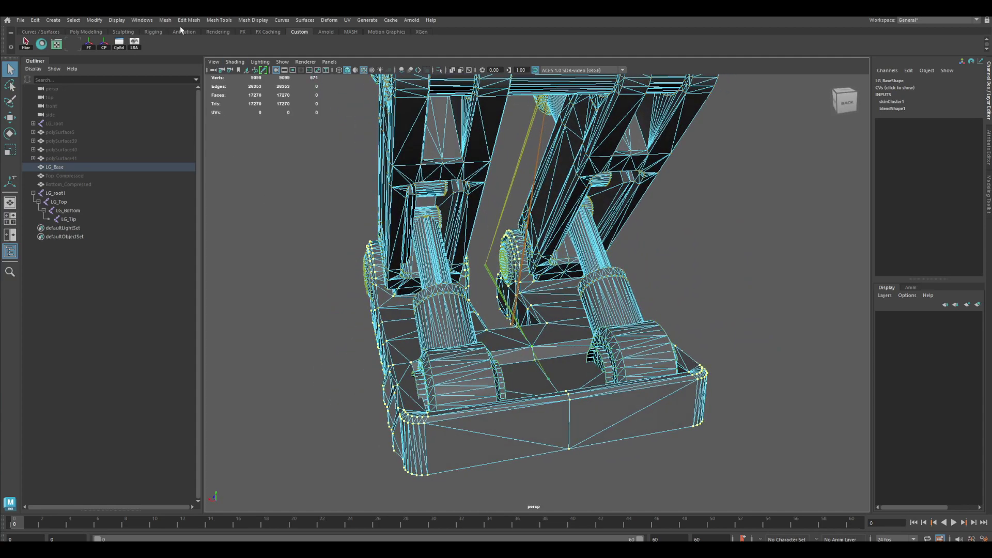
# Set the LG_Bottom smooth skin weight of all selected foot base vertices to 1 in the Component Editor.
pyautogui.click(119, 44)
pyautogui.click(401, 196)
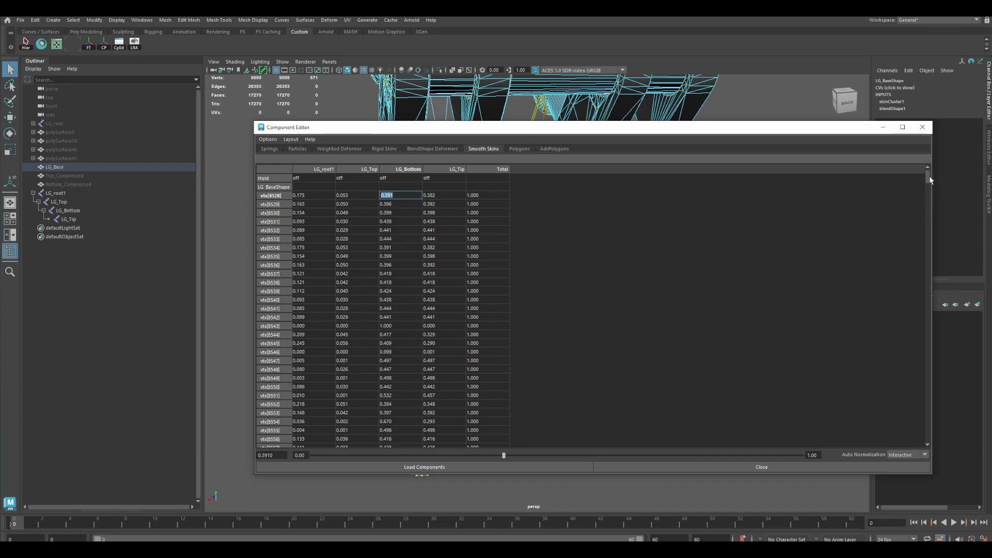
pyautogui.moveTo(928, 180); pyautogui.dragTo(930, 437)
pyautogui.keyDown('shift'); pyautogui.click(400, 443); pyautogui.keyUp('shift')
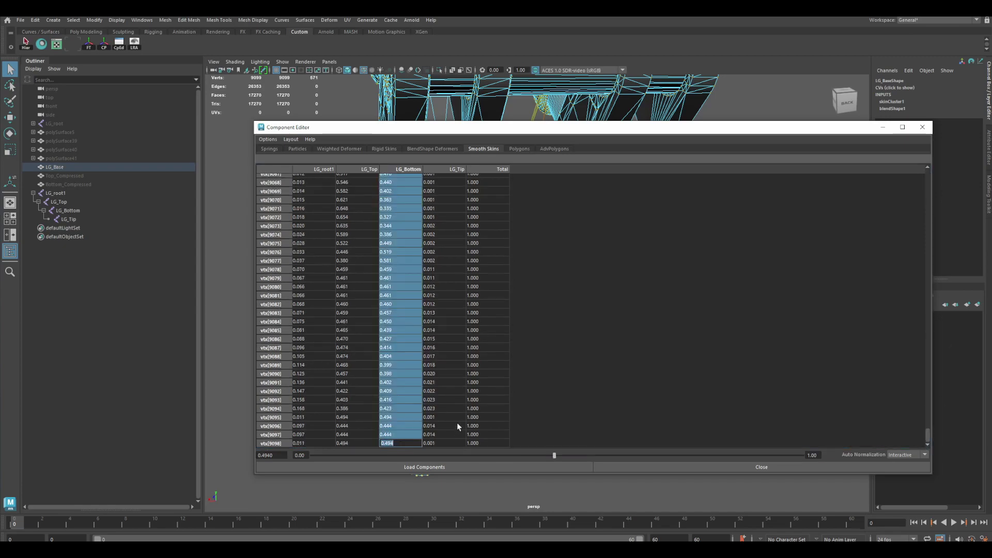
pyautogui.write('1')
pyautogui.press('Return')
# Shrink the Component Editor window and place it beside the landing gear model.
pyautogui.moveTo(521, 127); pyautogui.dragTo(428, 174)
pyautogui.moveTo(841, 169); pyautogui.dragTo(359, 179)
pyautogui.moveTo(277, 187); pyautogui.dragTo(244, 116)
pyautogui.keyDown('alt'); pyautogui.moveTo(475, 271); pyautogui.dragTo(638, 248); pyautogui.keyUp('alt')
pyautogui.keyDown('alt'); pyautogui.moveTo(577, 316); pyautogui.dragTo(548, 291); pyautogui.keyUp('alt')
pyautogui.scroll(-3, 537, 293)
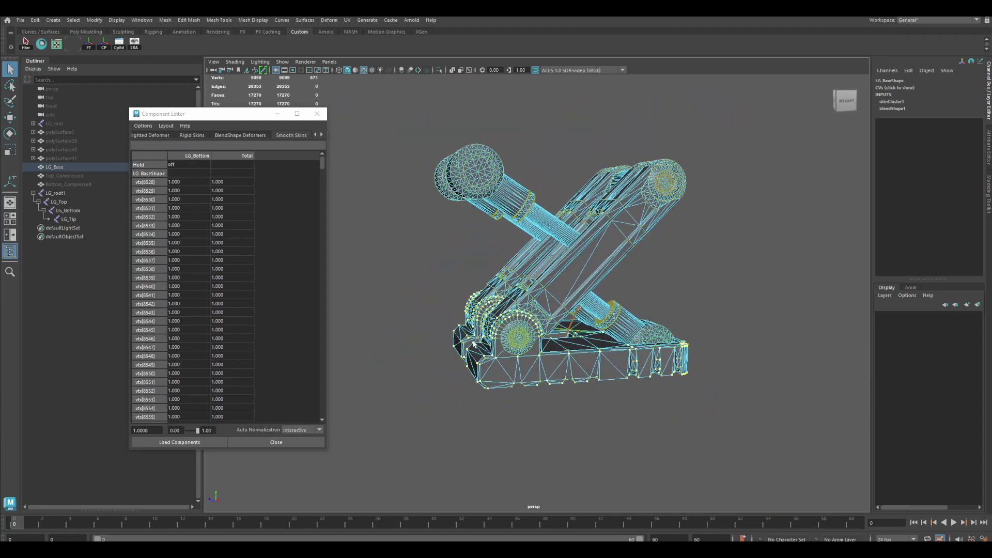
pyautogui.moveTo(473, 344)
pyautogui.keyDown('alt'); pyautogui.mouseDown()
pyautogui.moveTo(476, 327)
pyautogui.moveTo(476, 345)
pyautogui.mouseUp(); pyautogui.keyUp('alt')
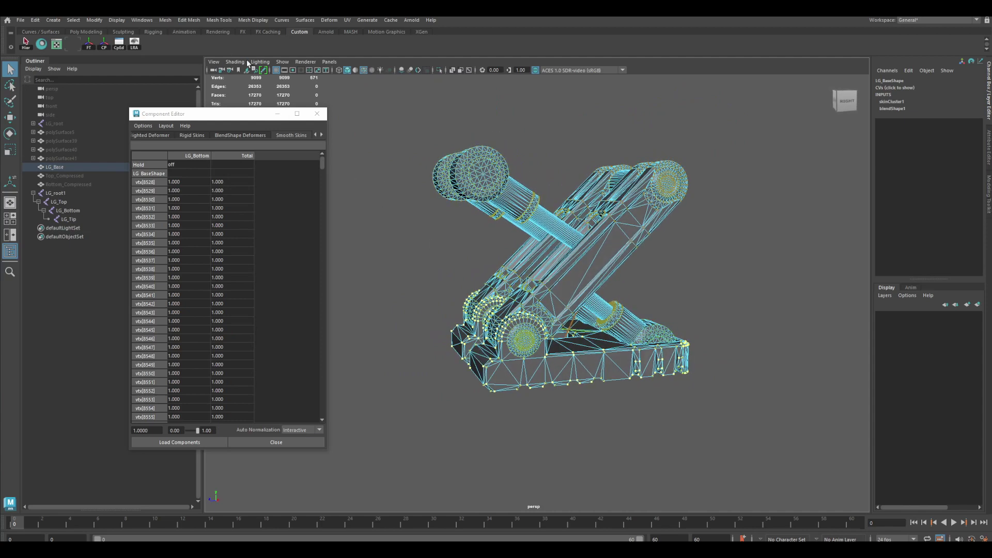
# Hide joints in the perspective viewport.
pyautogui.click(282, 62)
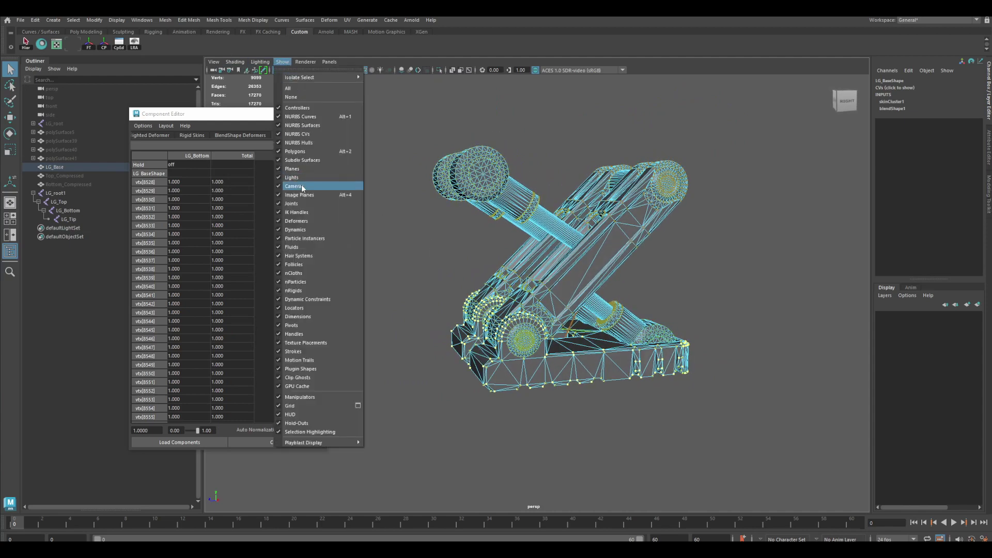
pyautogui.click(294, 205)
pyautogui.keyDown('alt'); pyautogui.moveTo(478, 247); pyautogui.dragTo(461, 269); pyautogui.keyUp('alt')
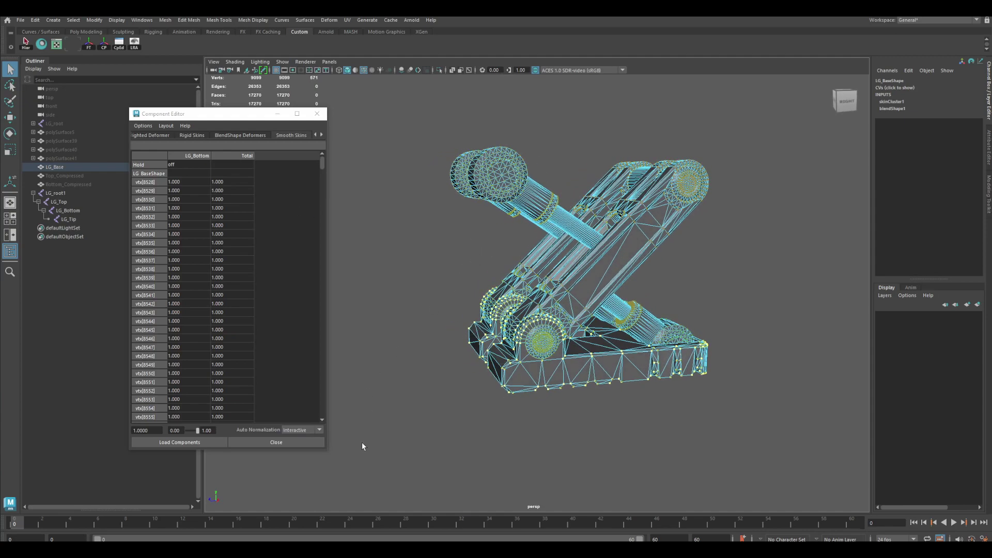
# Invert the LG_Base vertex selection to exclude the foot base, and deselect the end caps of both upper pistons.
pyautogui.keyDown('shift'); pyautogui.moveTo(356, 448); pyautogui.dragTo(833, 97); pyautogui.keyUp('shift')
pyautogui.keyDown('alt'); pyautogui.moveTo(650, 155); pyautogui.dragTo(621, 176); pyautogui.keyUp('alt')
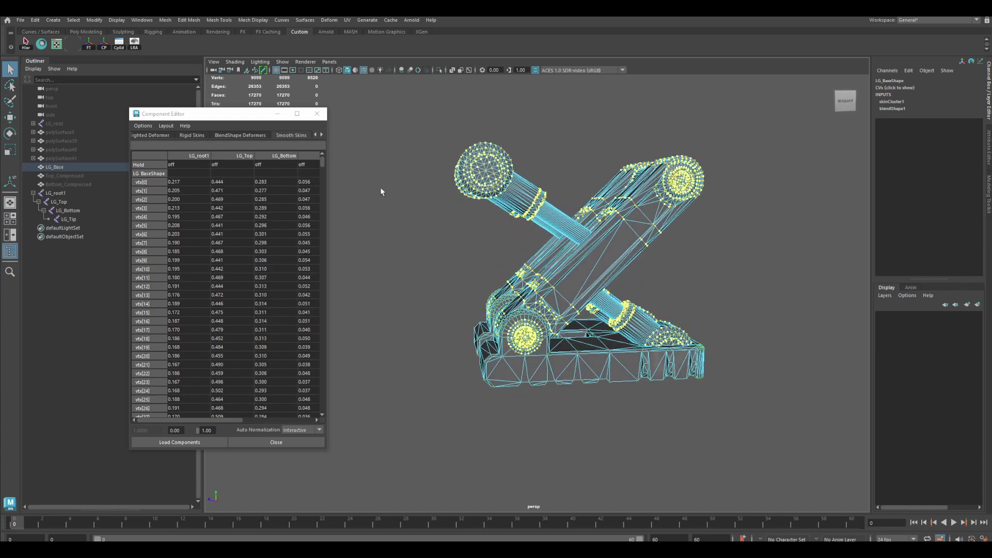
pyautogui.keyDown('alt'); pyautogui.moveTo(521, 199); pyautogui.dragTo(586, 223); pyautogui.keyUp('alt')
pyautogui.scroll(5, 587, 223)
pyautogui.keyDown('alt'); pyautogui.moveTo(588, 228); pyautogui.dragTo(586, 312, button='middle'); pyautogui.keyUp('alt')
pyautogui.keyDown('alt'); pyautogui.moveTo(483, 250); pyautogui.dragTo(472, 228); pyautogui.keyUp('alt')
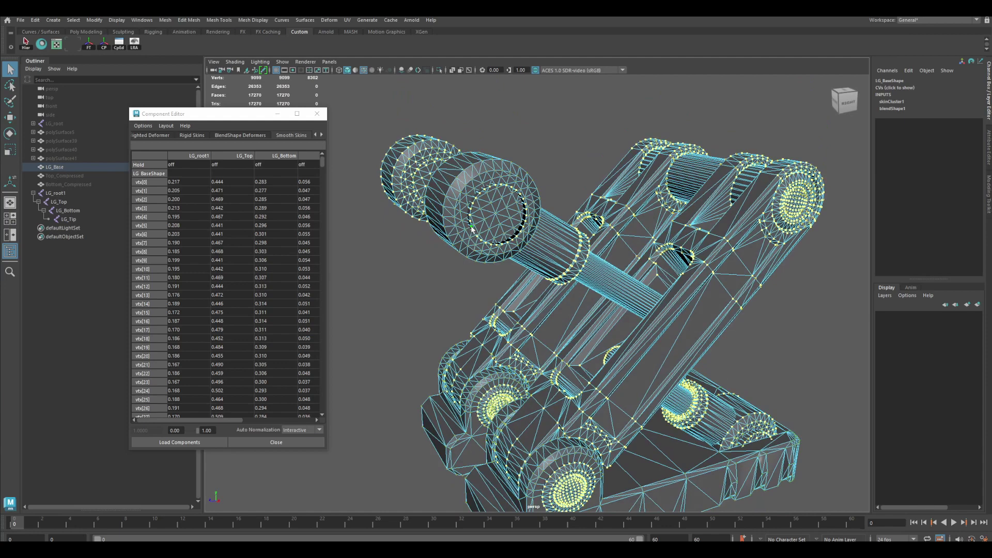
pyautogui.keyDown('ctrl'); pyautogui.doubleClick(493, 248); pyautogui.keyUp('ctrl')
pyautogui.keyDown('alt'); pyautogui.moveTo(381, 223); pyautogui.dragTo(424, 226); pyautogui.keyUp('alt')
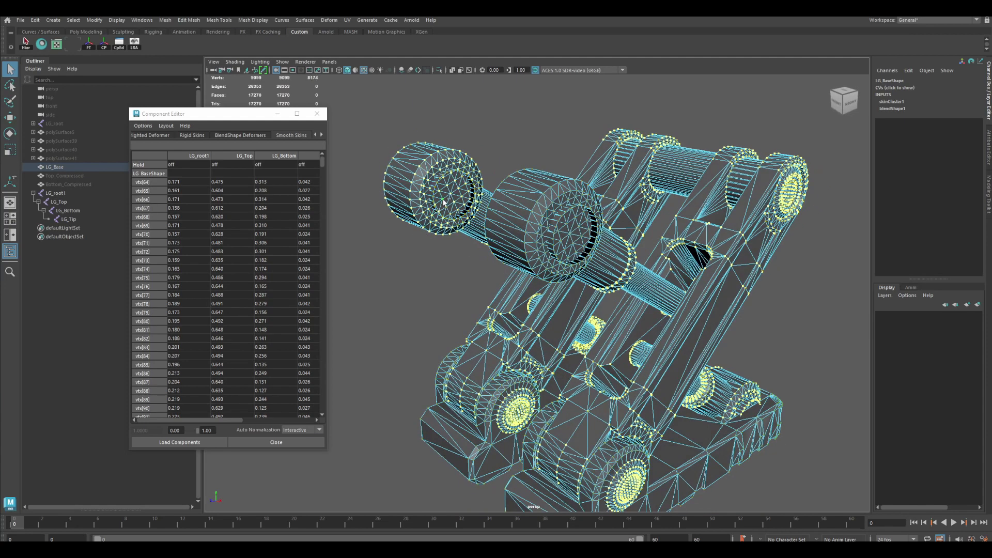
pyautogui.keyDown('alt'); pyautogui.moveTo(485, 236); pyautogui.dragTo(540, 234); pyautogui.keyUp('alt')
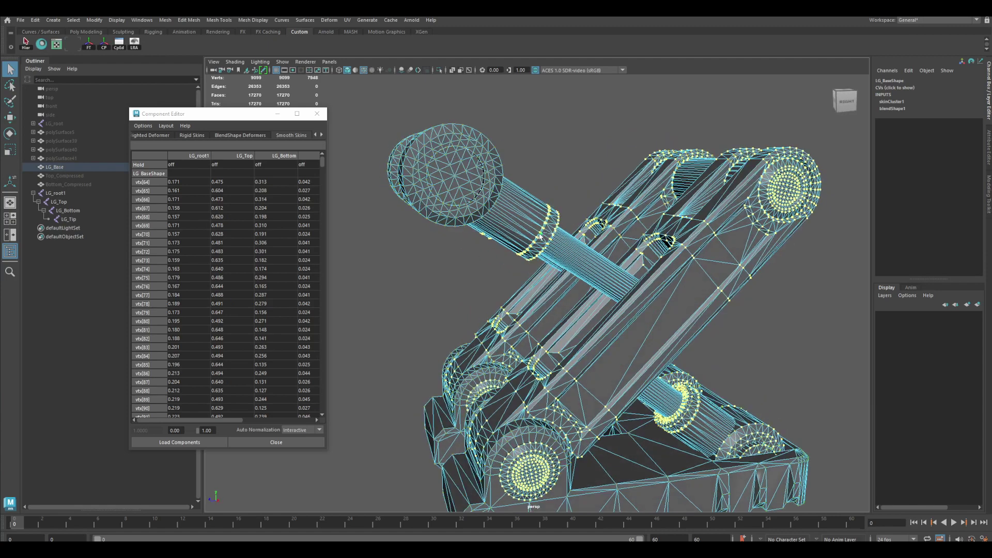
# Remove the collar vertices of both upper pistons from the selection.
pyautogui.keyDown('ctrl'); pyautogui.doubleClick(550, 242); pyautogui.keyUp('ctrl')
pyautogui.keyDown('ctrl'); pyautogui.doubleClick(540, 235); pyautogui.keyUp('ctrl')
pyautogui.keyDown('alt'); pyautogui.moveTo(460, 235); pyautogui.dragTo(549, 250); pyautogui.keyUp('alt')
pyautogui.keyDown('ctrl'); pyautogui.doubleClick(512, 232); pyautogui.keyUp('ctrl')
pyautogui.keyDown('ctrl'); pyautogui.doubleClick(509, 224); pyautogui.keyUp('ctrl')
# Deselect the inner rod vertices of both upper pistons where they end between the leg struts.
pyautogui.keyDown('alt'); pyautogui.moveTo(549, 250); pyautogui.dragTo(619, 300, button='middle'); pyautogui.keyUp('alt')
pyautogui.keyDown('alt'); pyautogui.moveTo(512, 282); pyautogui.dragTo(648, 353, button='right'); pyautogui.keyUp('alt')
pyautogui.keyDown('alt'); pyautogui.moveTo(649, 352); pyautogui.dragTo(624, 332); pyautogui.keyUp('alt')
pyautogui.keyDown('ctrl'); pyautogui.doubleClick(631, 331); pyautogui.keyUp('ctrl')
pyautogui.keyDown('ctrl'); pyautogui.doubleClick(649, 329); pyautogui.keyUp('ctrl')
pyautogui.keyDown('alt'); pyautogui.moveTo(649, 329); pyautogui.dragTo(498, 271, button='middle'); pyautogui.keyUp('alt')
pyautogui.keyDown('ctrl'); pyautogui.doubleClick(706, 293); pyautogui.keyUp('ctrl')
pyautogui.keyDown('ctrl'); pyautogui.doubleClick(728, 292); pyautogui.keyUp('ctrl')
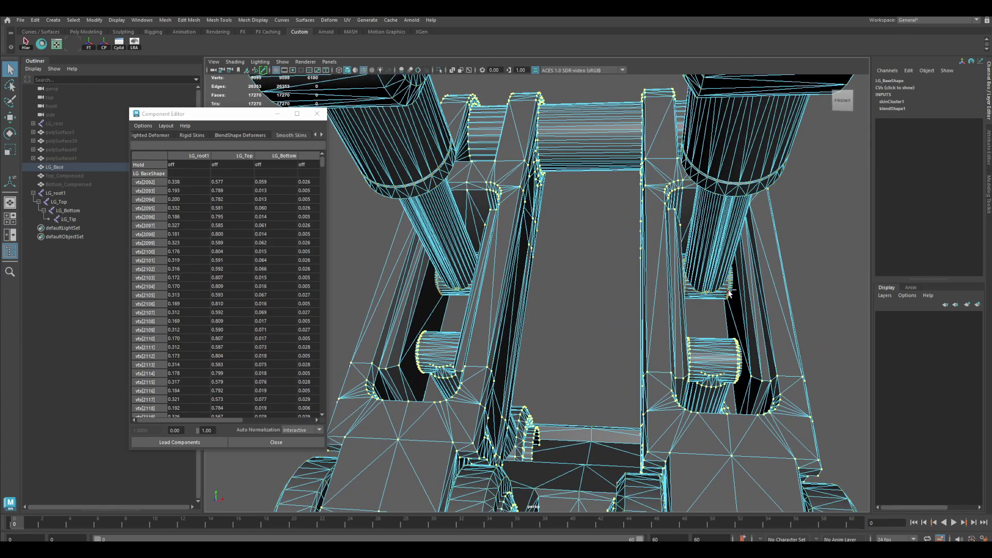
# Examine the remaining vertex selection on the landing gear from several sides.
pyautogui.moveTo(729, 294)
pyautogui.keyDown('alt'); pyautogui.mouseDown()
pyautogui.moveTo(697, 300)
pyautogui.moveTo(717, 295)
pyautogui.mouseUp(); pyautogui.keyUp('alt')
pyautogui.keyDown('alt'); pyautogui.moveTo(717, 296); pyautogui.dragTo(652, 249, button='right'); pyautogui.keyUp('alt')
pyautogui.keyDown('alt'); pyautogui.moveTo(651, 249); pyautogui.dragTo(594, 299); pyautogui.keyUp('alt')
pyautogui.keyDown('alt'); pyautogui.moveTo(594, 299); pyautogui.dragTo(566, 294, button='right'); pyautogui.keyUp('alt')
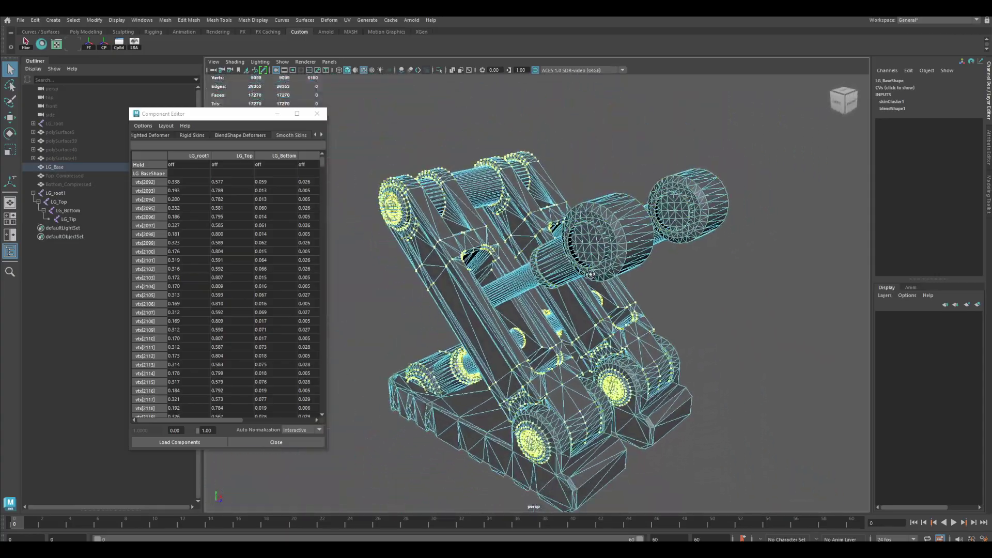
pyautogui.keyDown('alt'); pyautogui.moveTo(566, 294); pyautogui.dragTo(631, 275); pyautogui.keyUp('alt')
pyautogui.keyDown('alt'); pyautogui.moveTo(456, 367); pyautogui.dragTo(569, 336); pyautogui.keyUp('alt')
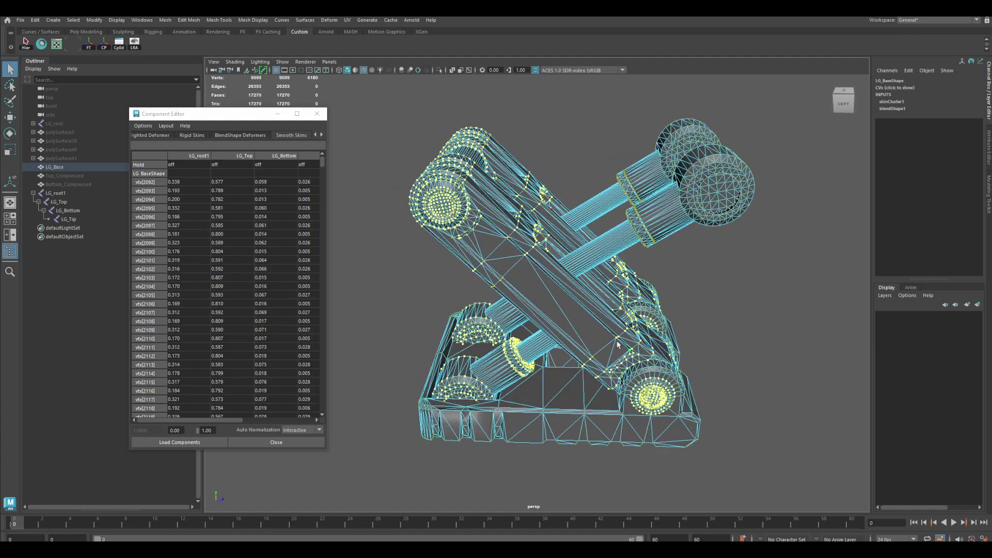
pyautogui.keyDown('alt'); pyautogui.moveTo(497, 232); pyautogui.dragTo(500, 241); pyautogui.keyUp('alt')
pyautogui.keyDown('alt'); pyautogui.moveTo(667, 276); pyautogui.dragTo(619, 245); pyautogui.keyUp('alt')
pyautogui.keyDown('alt'); pyautogui.moveTo(520, 263); pyautogui.dragTo(527, 255); pyautogui.keyUp('alt')
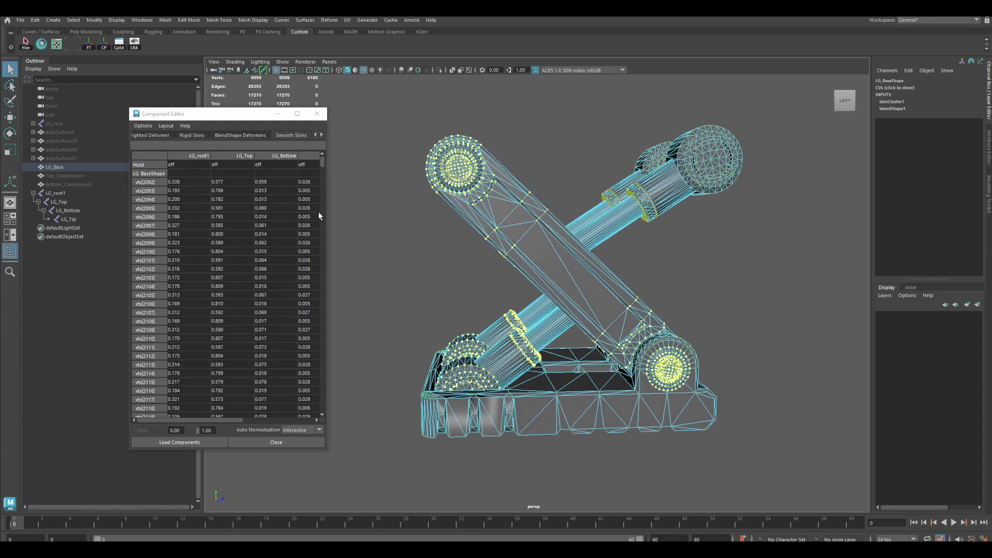
# Set the LG_Top smooth skin weight of all selected strut and lower piston vertices to 1 in the Component Editor.
pyautogui.moveTo(327, 213); pyautogui.dragTo(345, 210)
pyautogui.moveTo(240, 181); pyautogui.dragTo(218, 486)
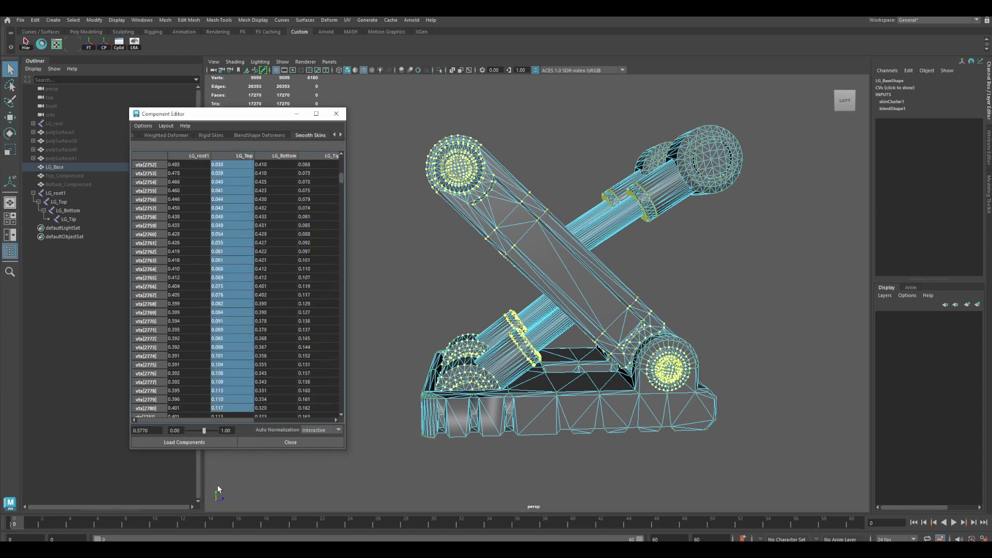
pyautogui.moveTo(341, 178); pyautogui.dragTo(349, 413)
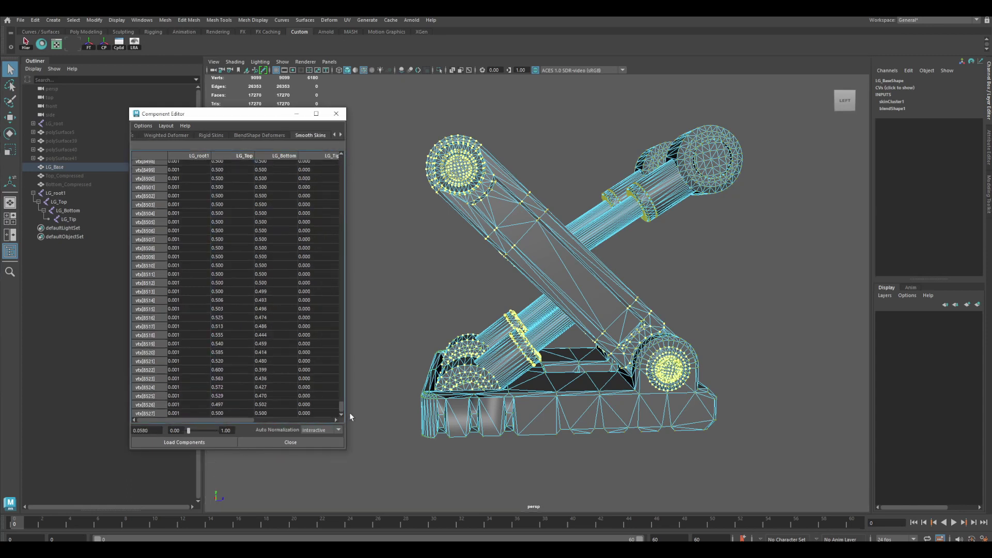
pyautogui.keyDown('shift'); pyautogui.click(227, 415); pyautogui.keyUp('shift')
pyautogui.write('1')
pyautogui.press('Return')
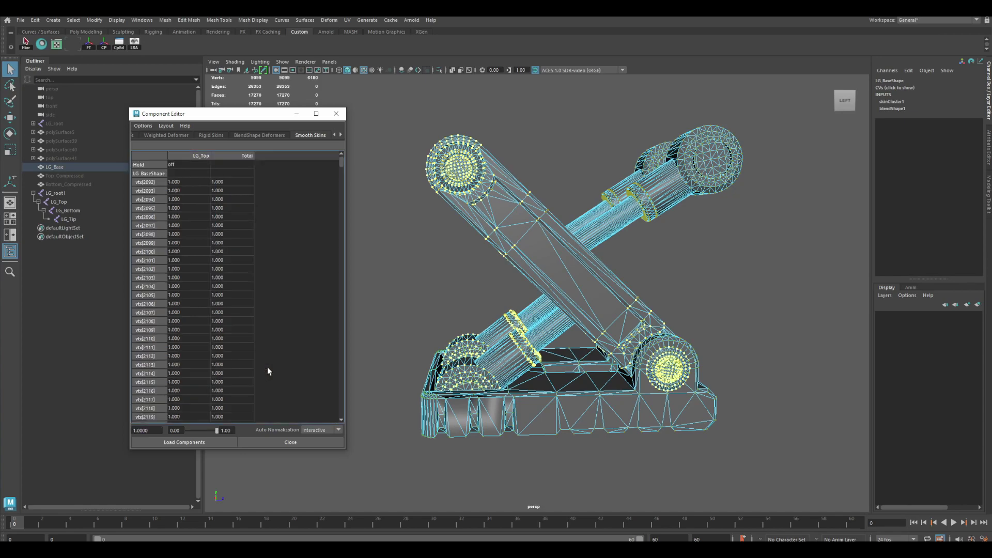
# Select the vertices of the end caps and collars on both upper pistons.
pyautogui.keyDown('alt'); pyautogui.moveTo(698, 206); pyautogui.dragTo(681, 225); pyautogui.keyUp('alt')
pyautogui.keyDown('alt'); pyautogui.moveTo(681, 225); pyautogui.dragTo(625, 279, button='middle'); pyautogui.keyUp('alt')
pyautogui.scroll(2, 626, 279)
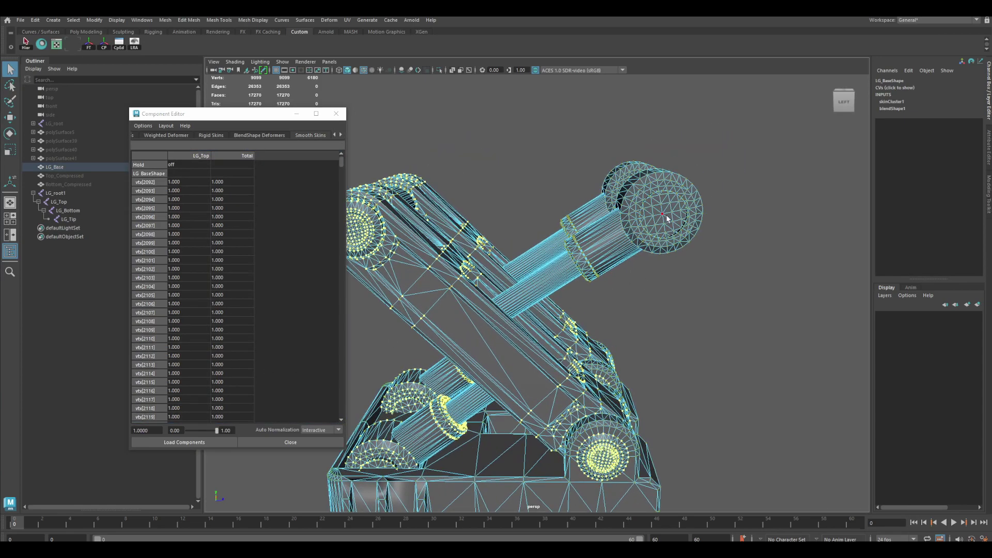
pyautogui.doubleClick(665, 214)
pyautogui.keyDown('alt'); pyautogui.moveTo(665, 217); pyautogui.dragTo(645, 208); pyautogui.keyUp('alt')
pyautogui.keyDown('shift'); pyautogui.doubleClick(610, 190); pyautogui.keyUp('shift')
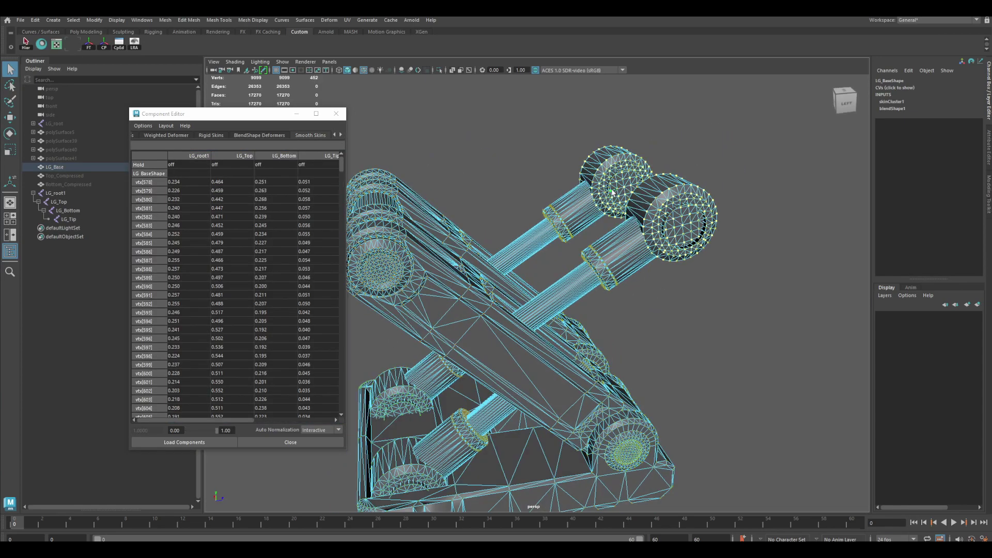
pyautogui.keyDown('shift'); pyautogui.doubleClick(562, 223); pyautogui.keyUp('shift')
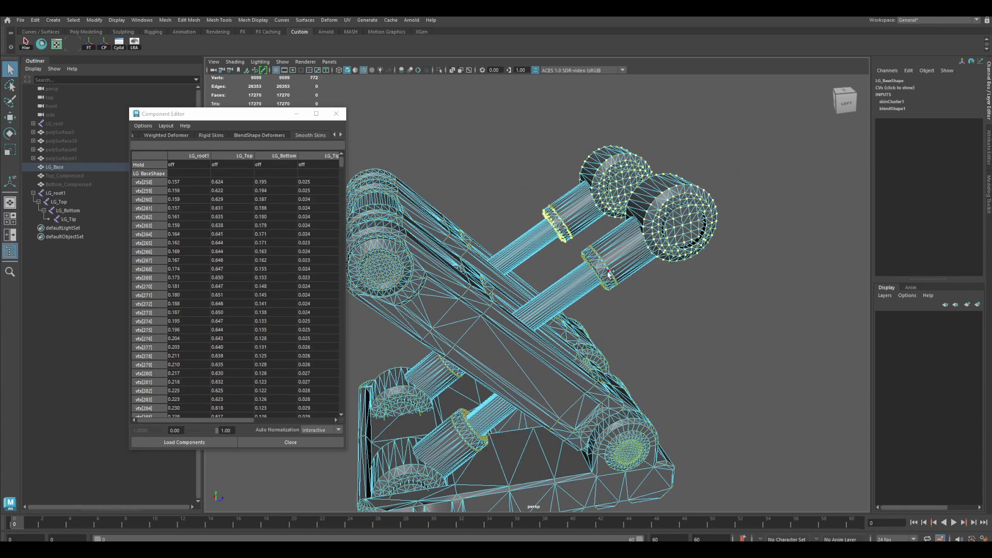
pyautogui.keyDown('shift'); pyautogui.doubleClick(604, 263); pyautogui.keyUp('shift')
pyautogui.keyDown('shift'); pyautogui.doubleClick(561, 235); pyautogui.keyUp('shift')
# Add the inner rod vertices of the upper pistons between the leg struts to the selection.
pyautogui.keyDown('alt'); pyautogui.moveTo(562, 235); pyautogui.dragTo(625, 310); pyautogui.keyUp('alt')
pyautogui.keyDown('shift'); pyautogui.doubleClick(607, 240); pyautogui.keyUp('shift')
pyautogui.scroll(8, 603, 231)
pyautogui.keyDown('shift'); pyautogui.doubleClick(603, 231); pyautogui.keyUp('shift')
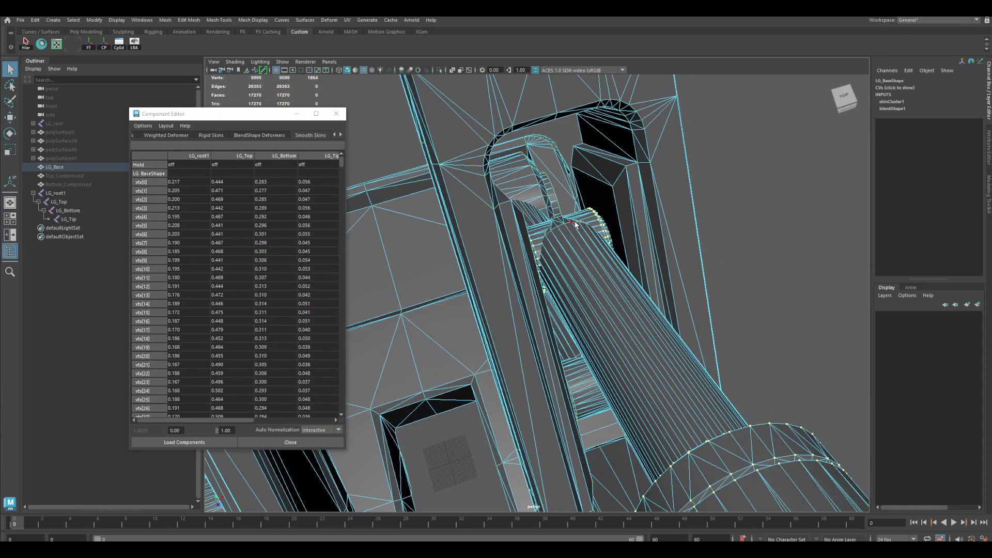
pyautogui.scroll(-3, 574, 223)
pyautogui.press('4')
pyautogui.moveTo(574, 223)
pyautogui.keyDown('alt'); pyautogui.mouseDown()
pyautogui.moveTo(636, 306)
pyautogui.moveTo(690, 312)
pyautogui.moveTo(668, 228)
pyautogui.moveTo(677, 237)
pyautogui.moveTo(703, 226)
pyautogui.mouseUp(); pyautogui.keyUp('alt')
pyautogui.keyDown('shift'); pyautogui.doubleClick(636, 324); pyautogui.keyUp('shift')
pyautogui.press('5')
pyautogui.scroll(-3, 690, 312)
pyautogui.keyDown('shift'); pyautogui.doubleClick(668, 228); pyautogui.keyUp('shift')
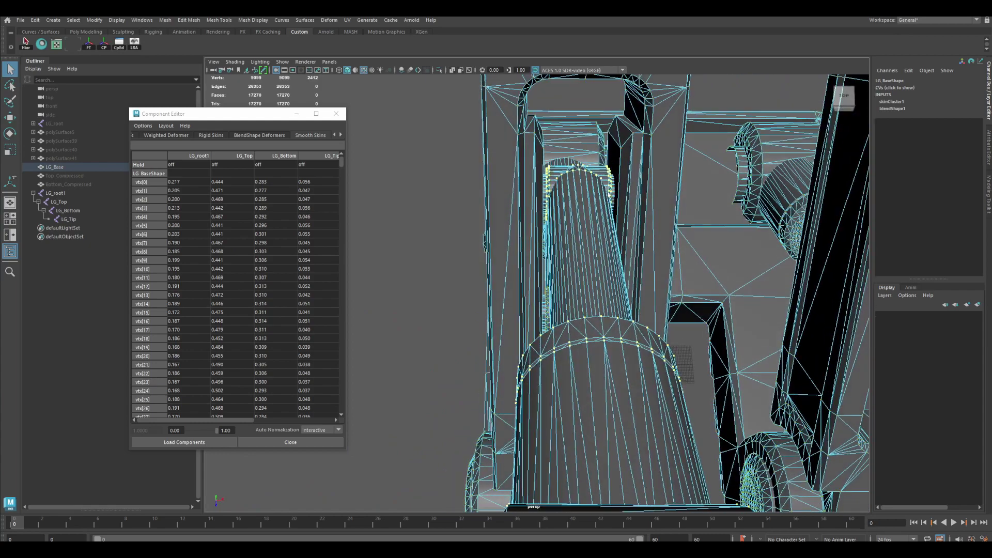
# Undo the stray vertex picks around the upper piston rods, keeping the upper piston parts selected.
pyautogui.hotkey('ctrl', 'z')
pyautogui.keyDown('alt'); pyautogui.moveTo(608, 185); pyautogui.dragTo(687, 253); pyautogui.keyUp('alt')
pyautogui.press('4')
pyautogui.keyDown('shift'); pyautogui.doubleClick(508, 321); pyautogui.keyUp('shift')
pyautogui.hotkey('ctrl', 'z')
pyautogui.press('5')
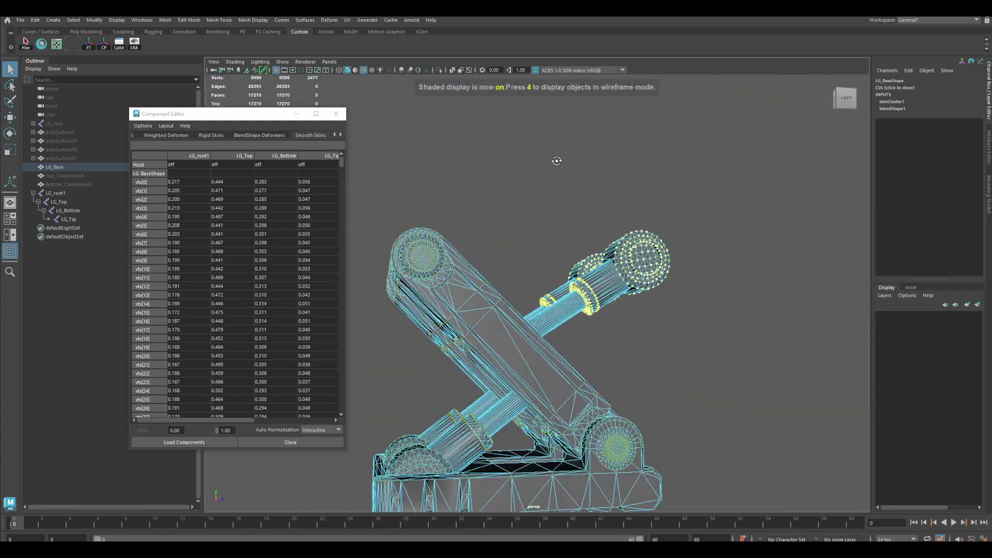
pyautogui.moveTo(556, 159)
pyautogui.keyDown('alt'); pyautogui.mouseDown()
pyautogui.moveTo(656, 146)
pyautogui.moveTo(611, 170)
pyautogui.moveTo(626, 212)
pyautogui.moveTo(528, 296)
pyautogui.mouseUp(); pyautogui.keyUp('alt')
pyautogui.press('w')
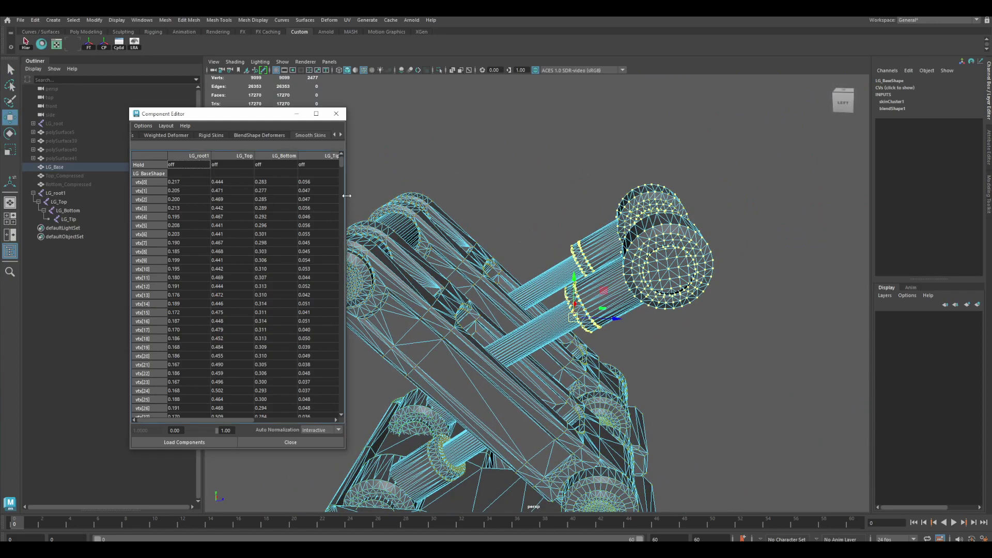
# Set the LG_root1 smooth skin weight of all selected upper piston vertices to 1.
pyautogui.moveTo(345, 201); pyautogui.dragTo(379, 421)
pyautogui.click(195, 182)
pyautogui.keyDown('shift'); pyautogui.click(203, 419); pyautogui.keyUp('shift')
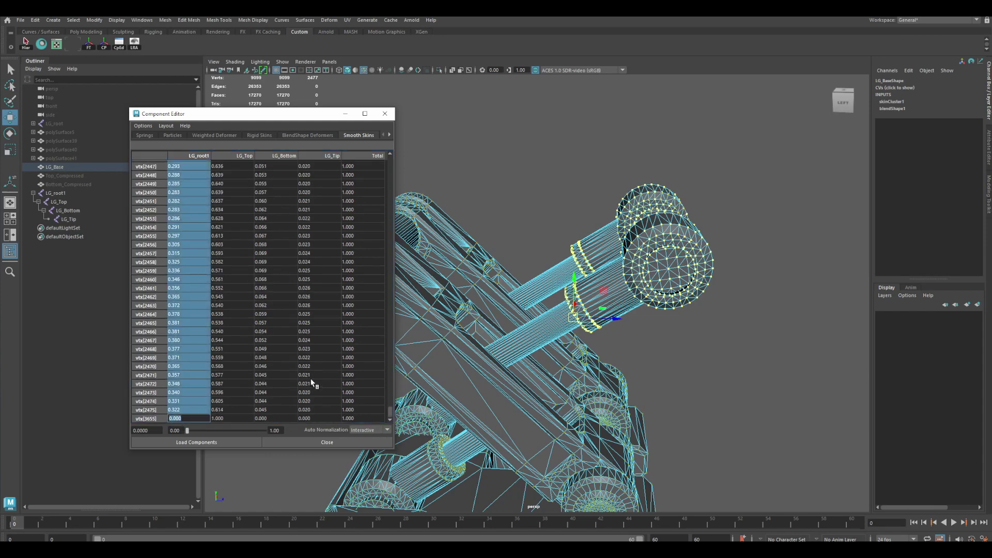
pyautogui.write('1')
pyautogui.press('Return')
# Return LG_Base to object mode and close the Component Editor.
pyautogui.keyDown('alt'); pyautogui.moveTo(563, 250); pyautogui.dragTo(527, 229, button='right'); pyautogui.keyUp('alt')
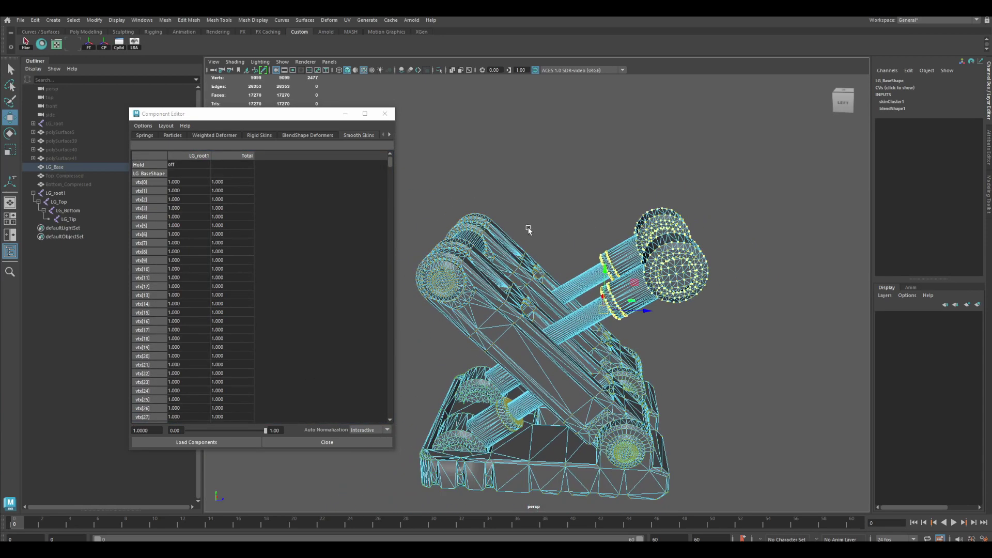
pyautogui.keyDown('alt'); pyautogui.moveTo(527, 228); pyautogui.dragTo(559, 246); pyautogui.keyUp('alt')
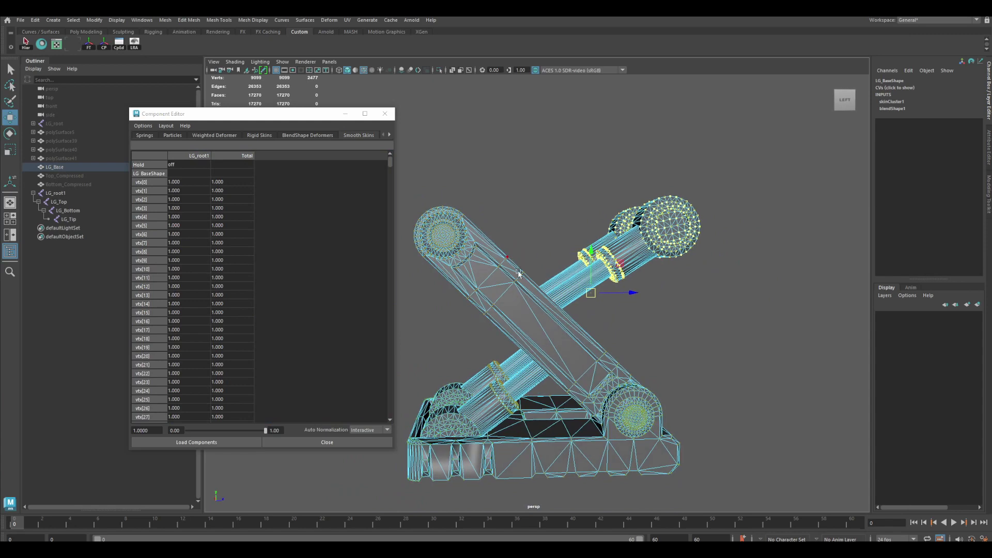
pyautogui.keyDown('alt'); pyautogui.moveTo(520, 275); pyautogui.dragTo(627, 330); pyautogui.keyUp('alt')
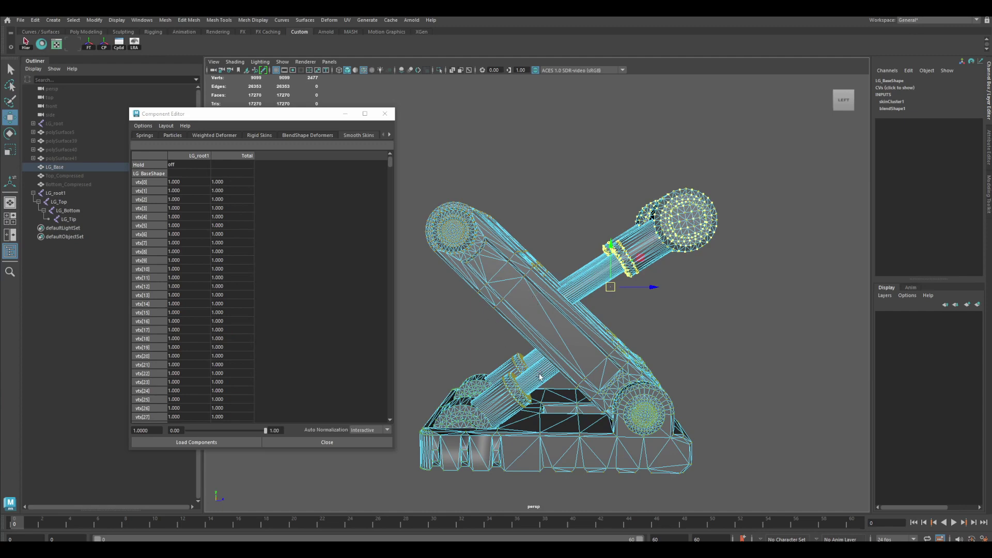
pyautogui.keyDown('alt'); pyautogui.moveTo(539, 376); pyautogui.dragTo(573, 358, button='middle'); pyautogui.keyUp('alt')
pyautogui.keyDown('alt'); pyautogui.moveTo(573, 358); pyautogui.dragTo(545, 344); pyautogui.keyUp('alt')
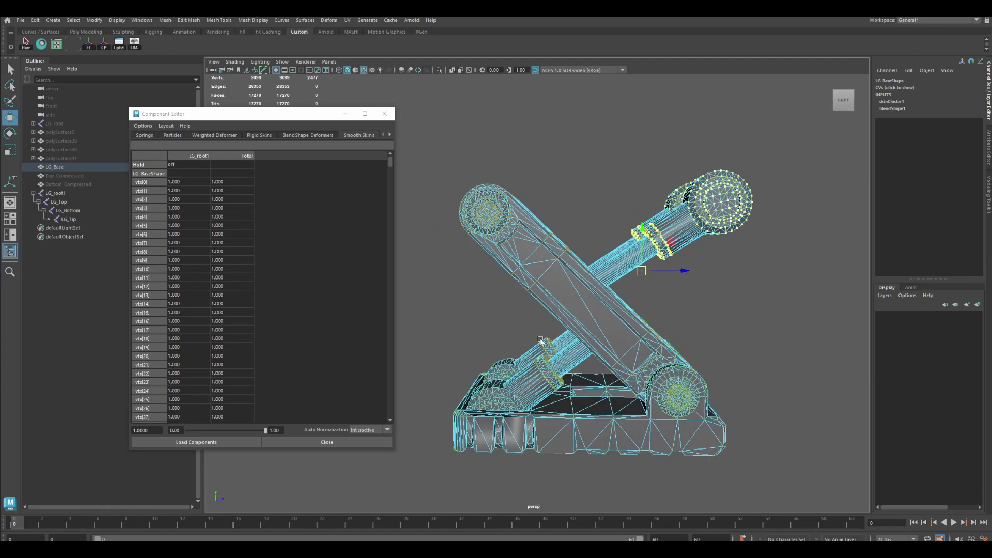
pyautogui.moveTo(556, 363); pyautogui.dragTo(567, 359, button='right')
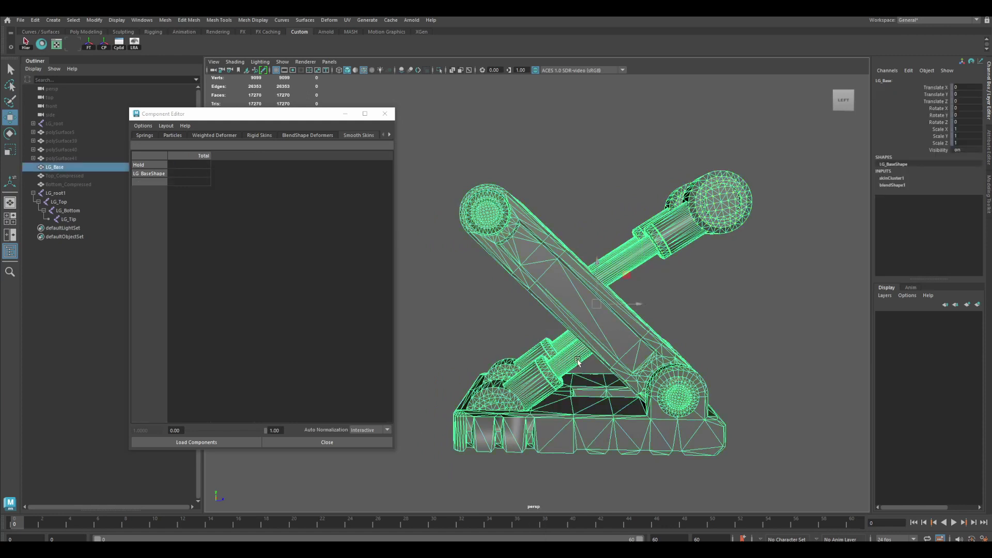
pyautogui.click(391, 117)
# Try rotating the LG_Top joint freehand to test the skin weights.
pyautogui.keyDown('alt'); pyautogui.moveTo(439, 160); pyautogui.dragTo(501, 204); pyautogui.keyUp('alt')
pyautogui.press('e')
pyautogui.click(72, 203)
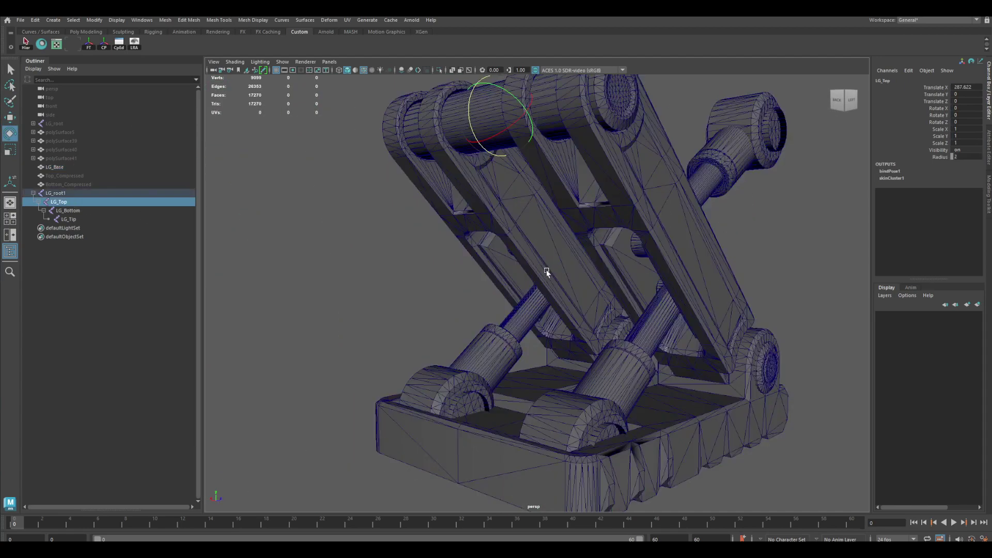
pyautogui.moveTo(537, 290)
pyautogui.mouseDown(button='middle')
pyautogui.moveTo(548, 282)
pyautogui.moveTo(538, 288)
pyautogui.mouseUp(button='middle')
pyautogui.hotkey('ctrl', 'z')
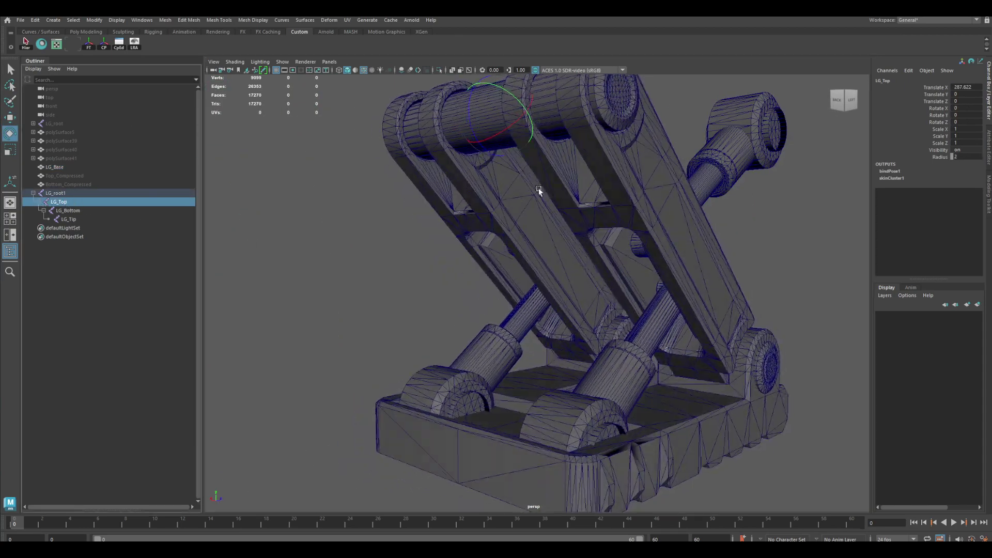
pyautogui.moveTo(492, 149); pyautogui.dragTo(559, 294)
pyautogui.keyDown('alt'); pyautogui.moveTo(635, 266); pyautogui.dragTo(531, 251); pyautogui.keyUp('alt')
pyautogui.hotkey('ctrl', 'z')
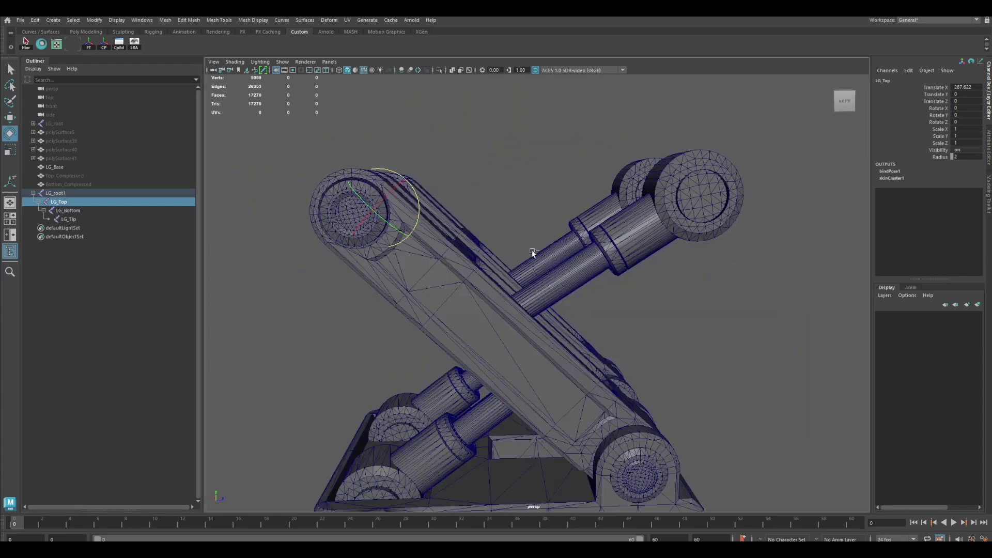
# Set the LG_Top joint's Rotate Z to 30.
pyautogui.click(959, 122)
pyautogui.write('30')
pyautogui.press('Return')
pyautogui.keyDown('alt'); pyautogui.moveTo(743, 189); pyautogui.dragTo(602, 272); pyautogui.keyUp('alt')
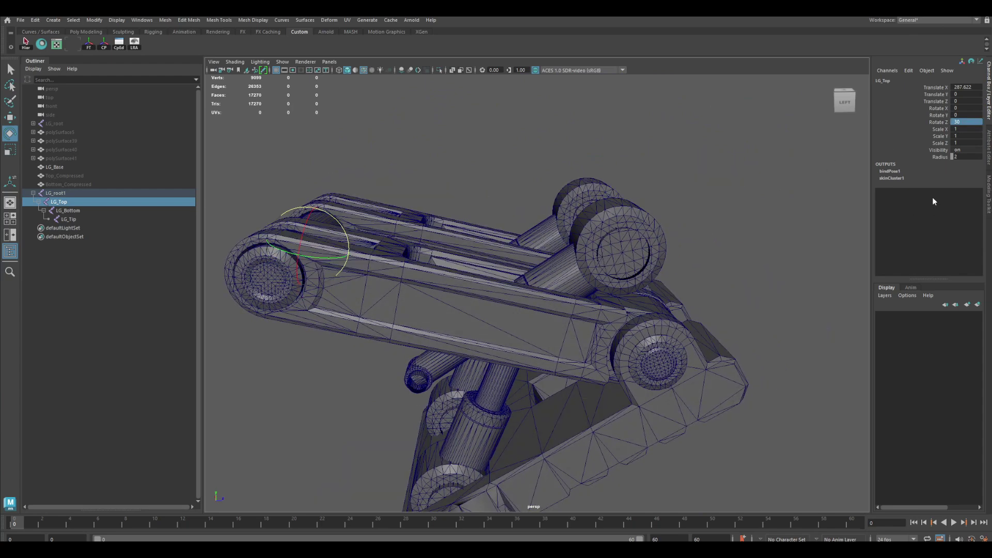
# Set the Top_Compressed blend shape weight of LG_Base to 1.
pyautogui.click(891, 178)
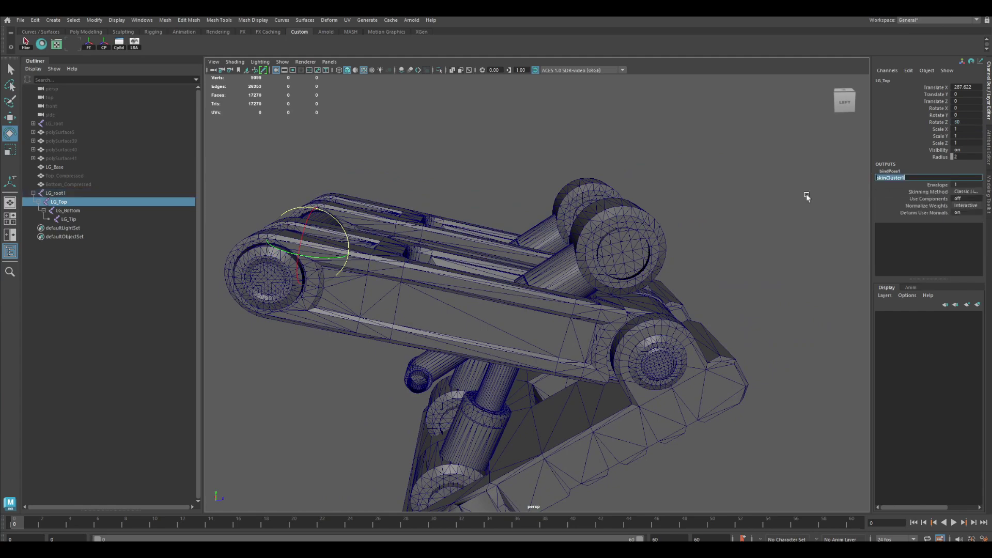
pyautogui.click(612, 237)
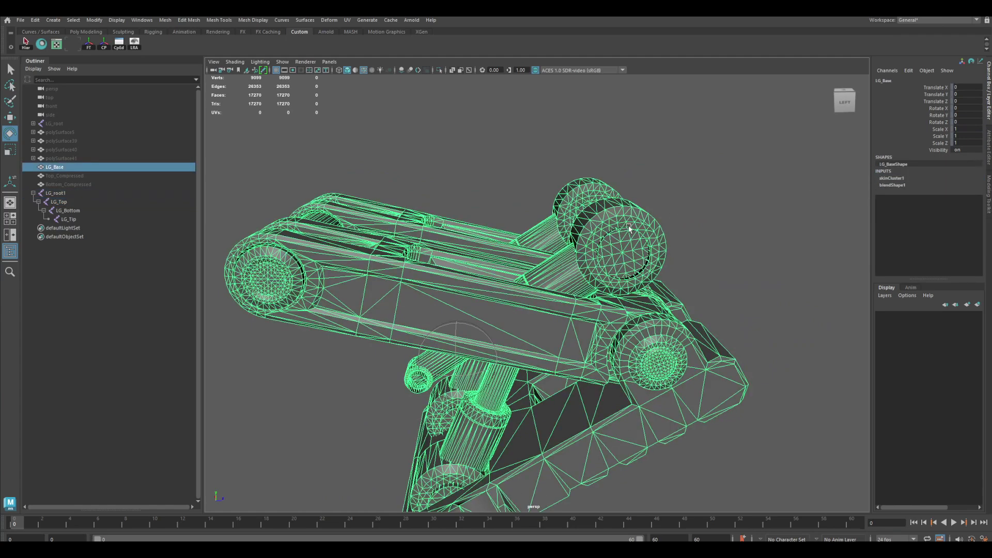
pyautogui.click(896, 186)
pyautogui.click(933, 207)
pyautogui.moveTo(664, 239); pyautogui.dragTo(659, 239, button='middle')
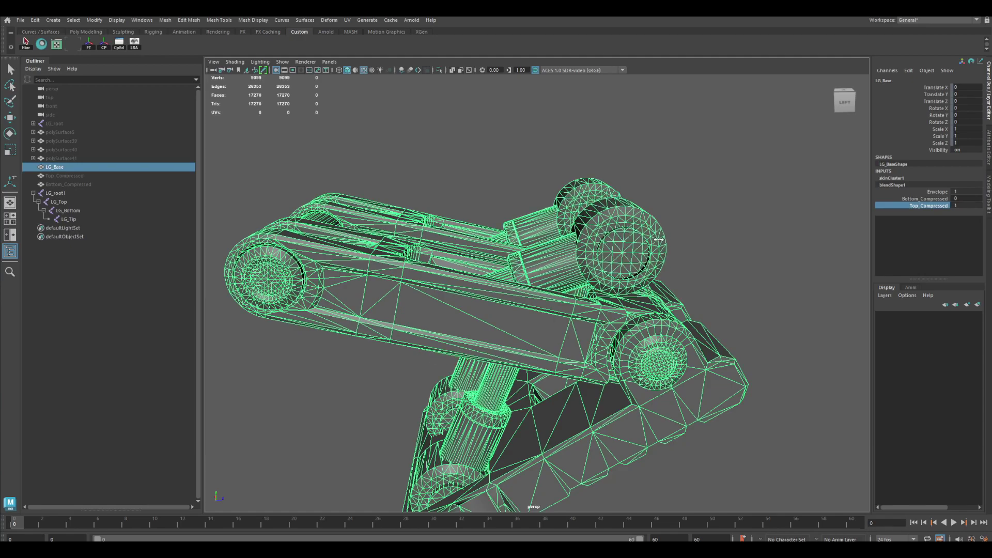
# Set the LG_Bottom joint's Rotate Z to 30.
pyautogui.keyDown('alt'); pyautogui.moveTo(621, 263); pyautogui.dragTo(707, 274); pyautogui.keyUp('alt')
pyautogui.keyDown('alt'); pyautogui.moveTo(457, 280); pyautogui.dragTo(382, 283); pyautogui.keyUp('alt')
pyautogui.keyDown('alt'); pyautogui.moveTo(513, 318); pyautogui.dragTo(587, 304); pyautogui.keyUp('alt')
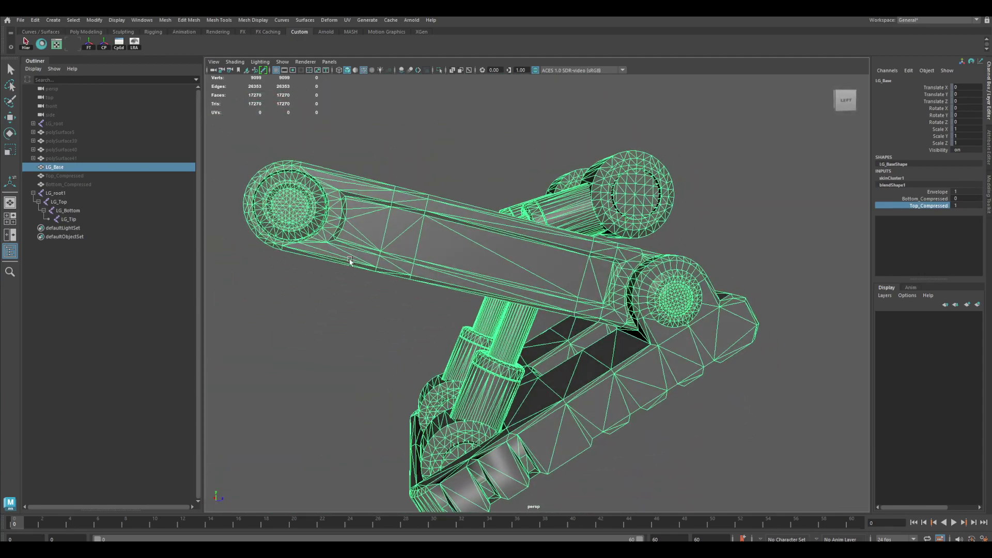
pyautogui.click(70, 210)
pyautogui.press('e')
pyautogui.doubleClick(966, 122)
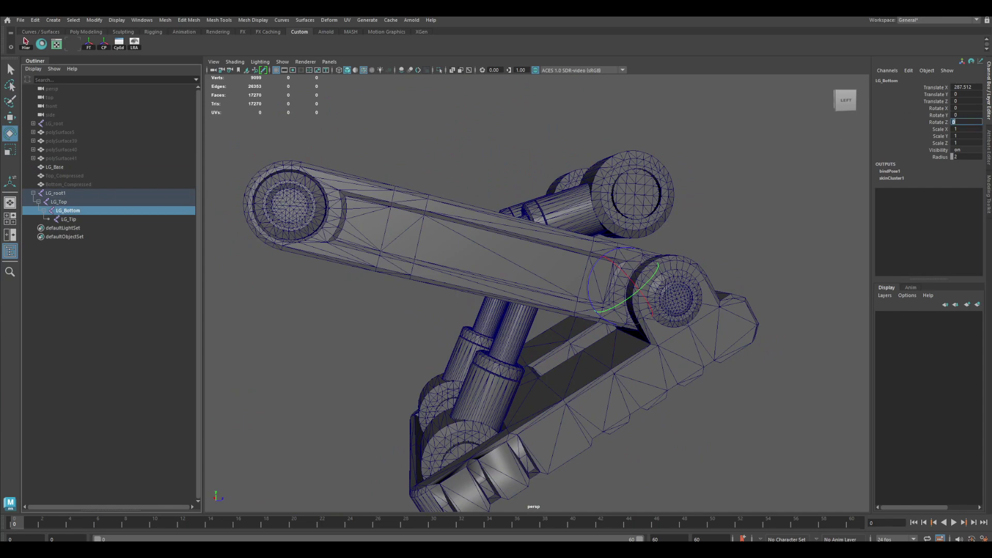
pyautogui.write('30')
pyautogui.press('Return')
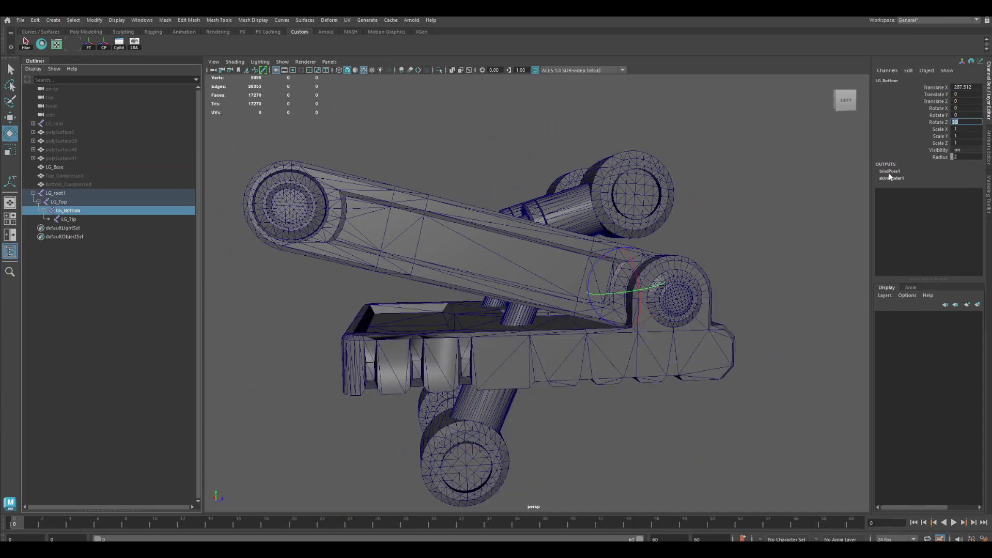
# Try raising the Bottom_Compressed blend shape weight of LG_Base to test the lower piston compression.
pyautogui.click(394, 227)
pyautogui.click(889, 187)
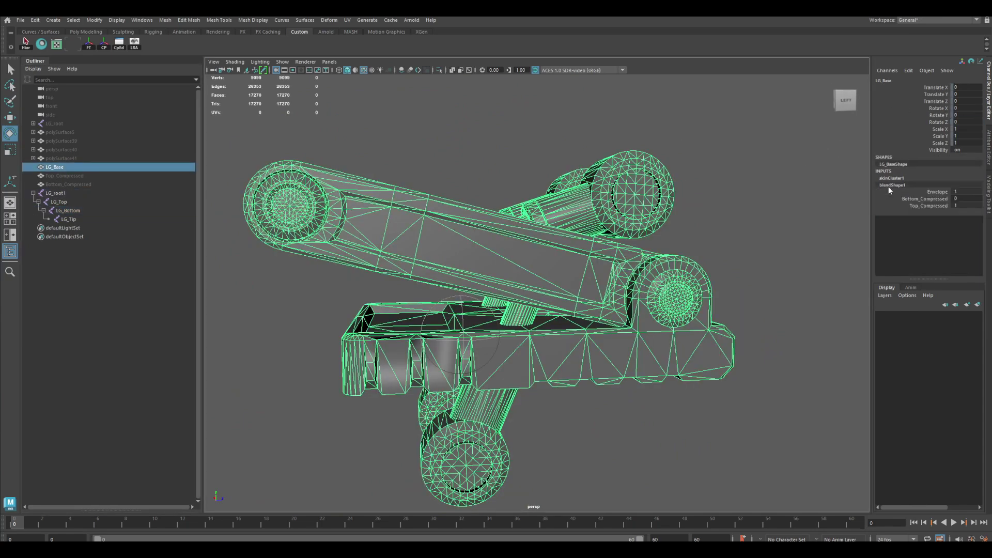
pyautogui.click(935, 200)
pyautogui.moveTo(632, 219); pyautogui.dragTo(646, 219, button='middle')
pyautogui.moveTo(534, 275)
pyautogui.keyDown('alt'); pyautogui.mouseDown()
pyautogui.moveTo(553, 268)
pyautogui.moveTo(526, 269)
pyautogui.moveTo(579, 275)
pyautogui.moveTo(545, 271)
pyautogui.moveTo(551, 278)
pyautogui.mouseUp(); pyautogui.keyUp('alt')
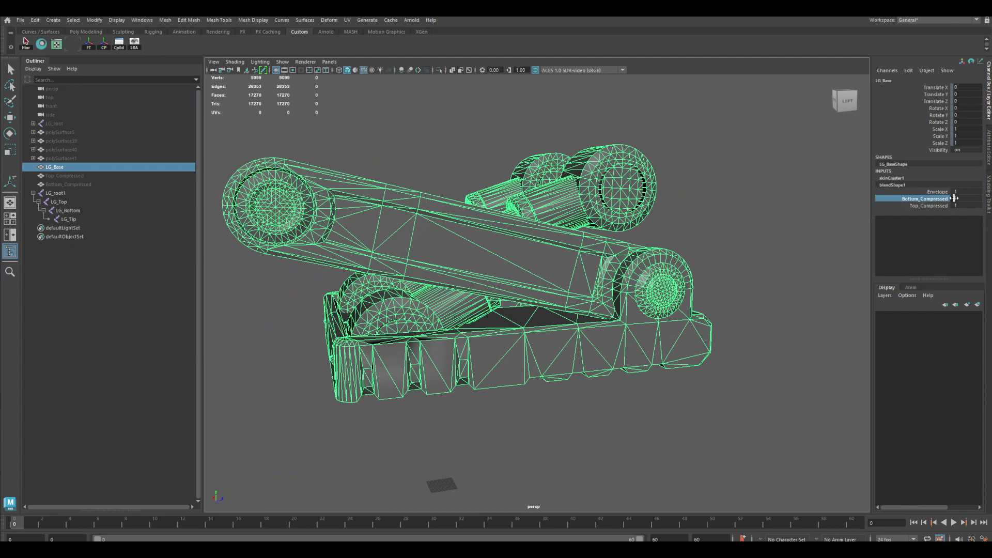
# Set both the Bottom_Compressed and Top_Compressed blend shape weights of LG_Base to 0.
pyautogui.moveTo(957, 199); pyautogui.dragTo(972, 205)
pyautogui.write('0')
pyautogui.press('Return')
pyautogui.press('e')
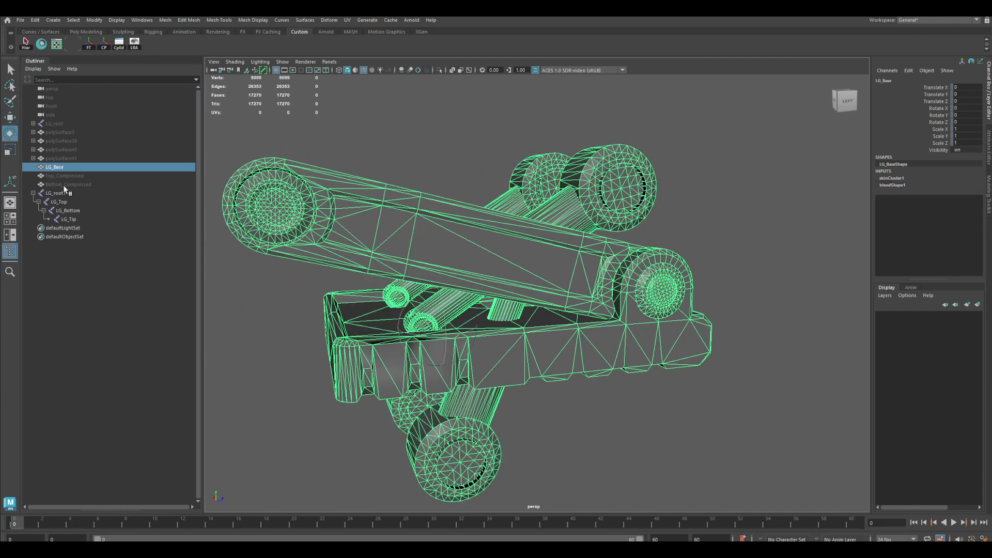
# Set Rotate Z to 0 for the LG_Top and LG_Bottom joints together.
pyautogui.click(67, 210)
pyautogui.keyDown('ctrl'); pyautogui.click(61, 202); pyautogui.keyUp('ctrl')
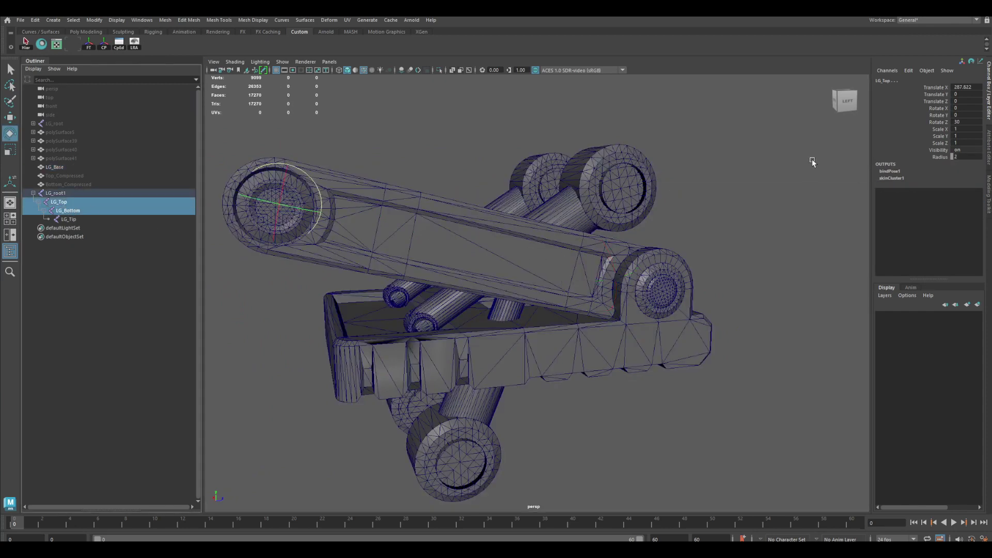
pyautogui.click(970, 123)
pyautogui.write('0')
pyautogui.press('Return')
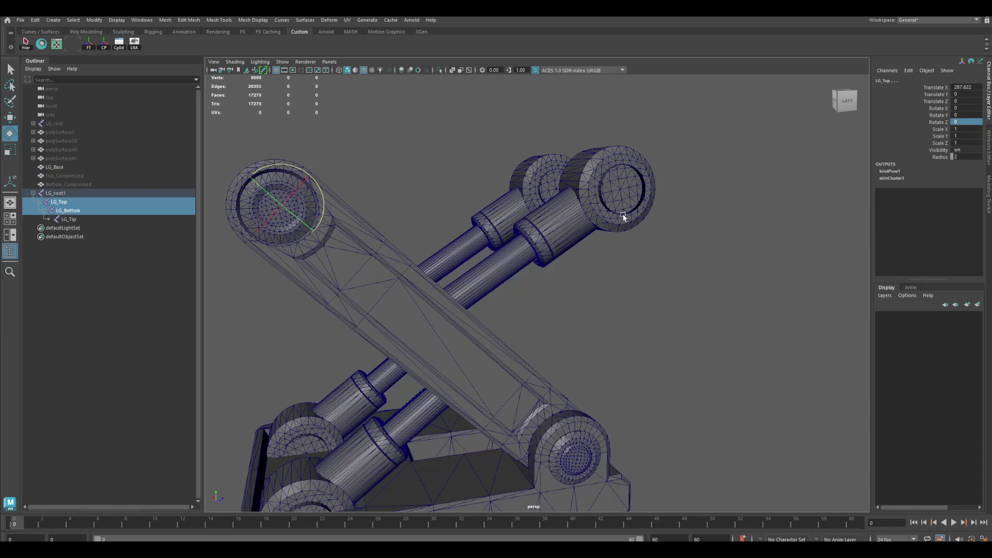
# Inspect the landing gear mesh in its rest pose from several angles and select the LG_root1 joint.
pyautogui.keyDown('alt'); pyautogui.moveTo(622, 214); pyautogui.dragTo(610, 271); pyautogui.keyUp('alt')
pyautogui.press('q')
pyautogui.click(610, 272)
pyautogui.keyDown('alt'); pyautogui.moveTo(610, 272); pyautogui.dragTo(698, 224, button='middle'); pyautogui.keyUp('alt')
pyautogui.keyDown('alt'); pyautogui.moveTo(697, 224); pyautogui.dragTo(675, 222); pyautogui.keyUp('alt')
pyautogui.keyDown('alt'); pyautogui.moveTo(542, 266); pyautogui.dragTo(563, 277); pyautogui.keyUp('alt')
pyautogui.keyDown('alt'); pyautogui.moveTo(388, 256); pyautogui.dragTo(369, 251); pyautogui.keyUp('alt')
pyautogui.click(55, 193)
pyautogui.press('w')
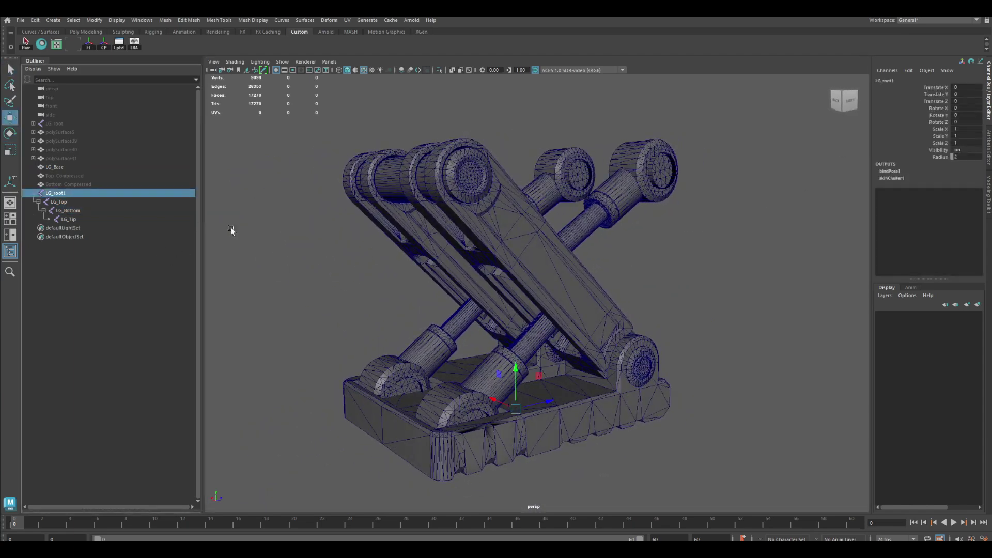
pyautogui.moveTo(509, 311)
pyautogui.keyDown('alt'); pyautogui.mouseDown()
pyautogui.moveTo(458, 302)
pyautogui.moveTo(506, 294)
pyautogui.mouseUp(); pyautogui.keyUp('alt')
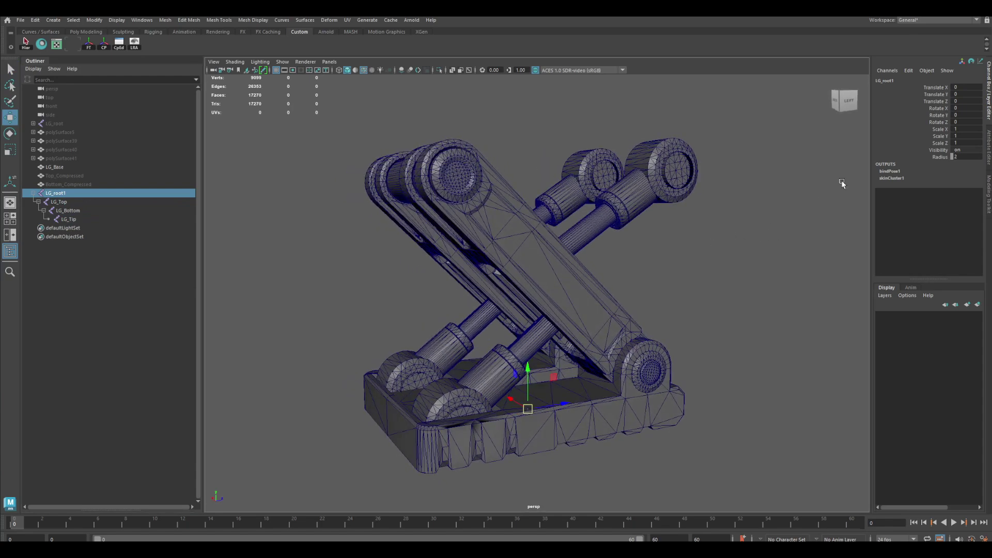
# Select the LG_Base mesh, check its blend shape inputs and look over the scene's export commands.
pyautogui.click(630, 235)
pyautogui.click(632, 205)
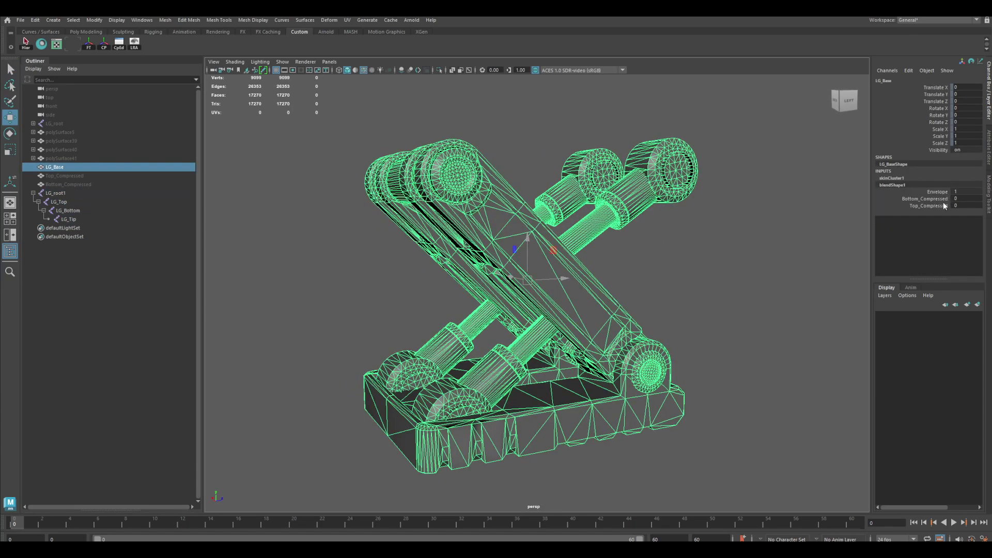
pyautogui.moveTo(594, 235)
pyautogui.keyDown('alt'); pyautogui.mouseDown()
pyautogui.moveTo(612, 237)
pyautogui.moveTo(582, 240)
pyautogui.mouseUp(); pyautogui.keyUp('alt')
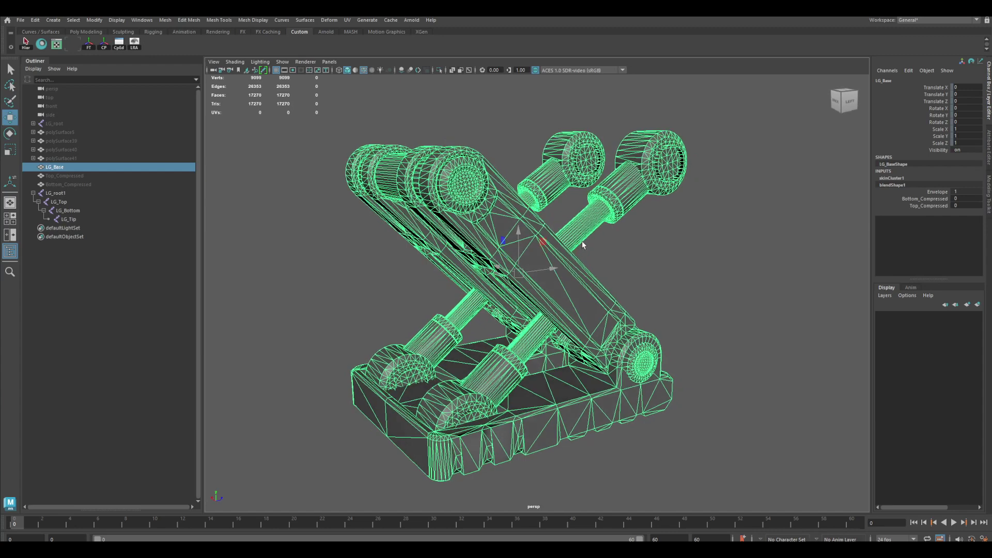
pyautogui.press('q')
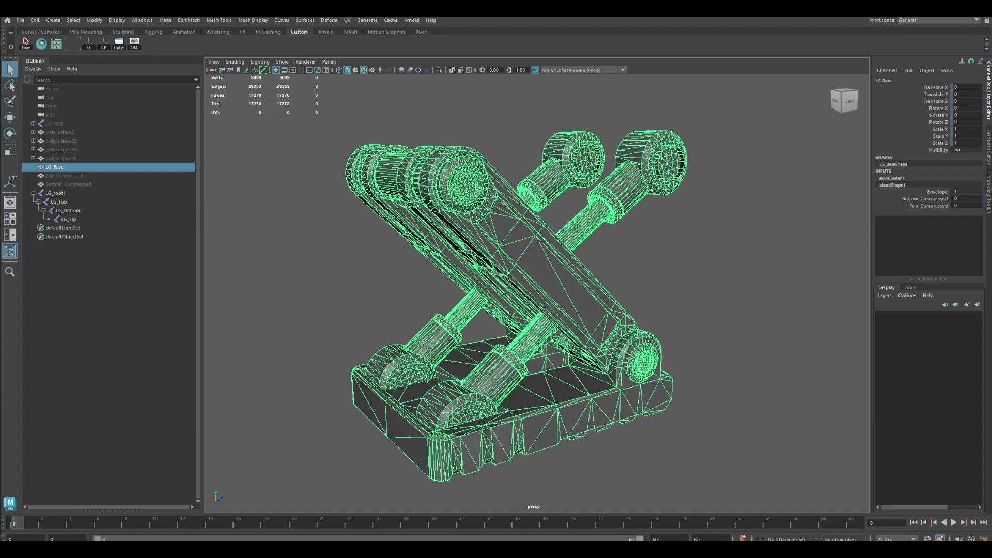
pyautogui.click(633, 249)
pyautogui.click(536, 234)
pyautogui.click(21, 20)
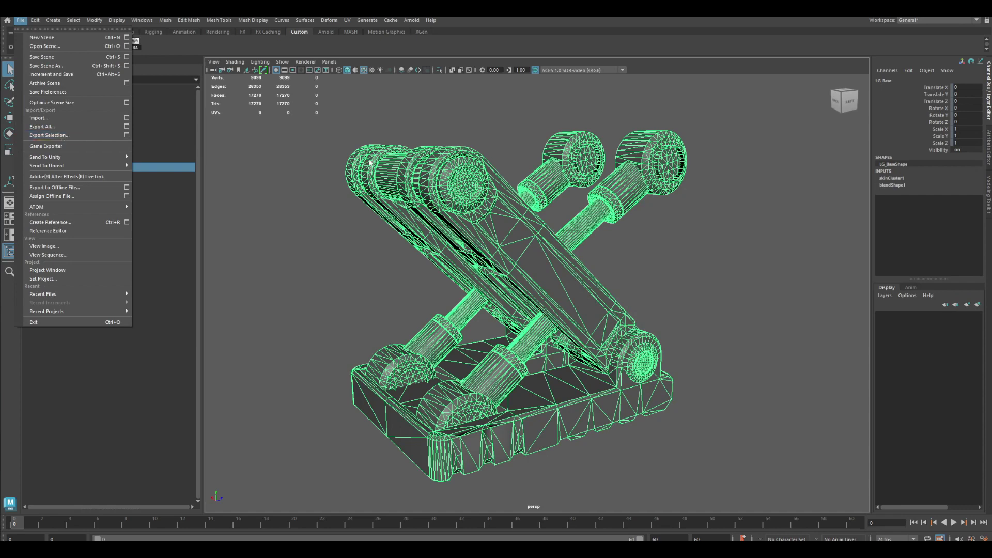
pyautogui.keyDown('alt'); pyautogui.moveTo(418, 184); pyautogui.dragTo(477, 159); pyautogui.keyUp('alt')
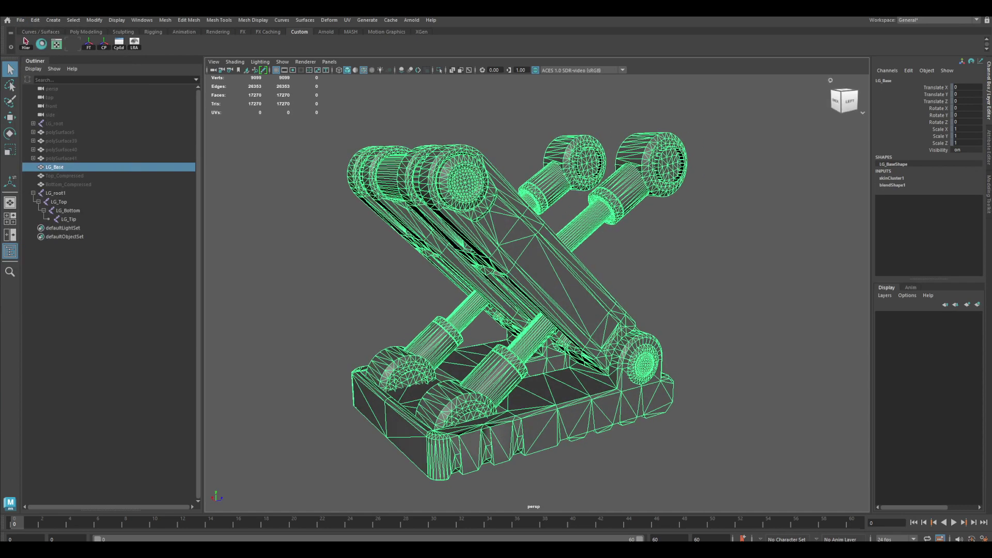
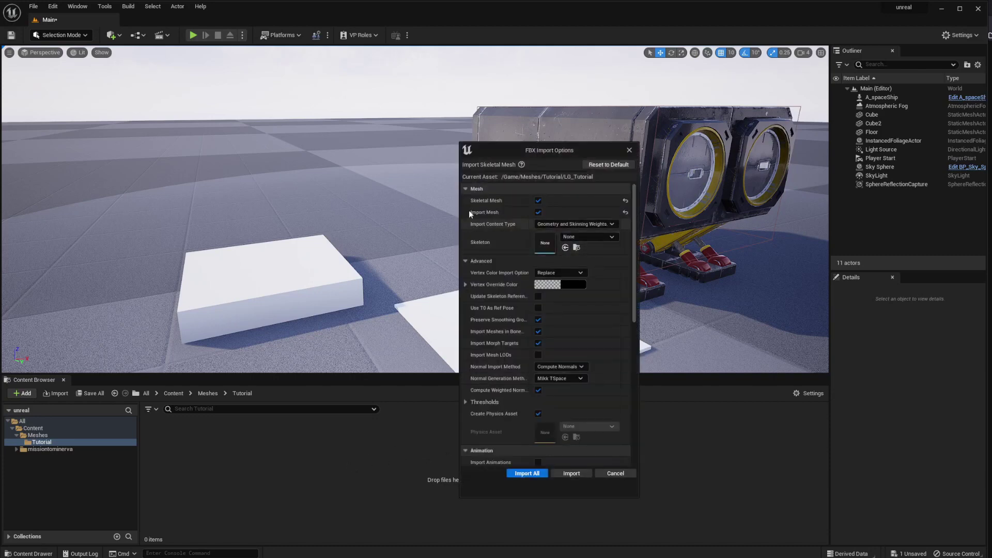
# In Unreal Engine, import LG_Tutorial into Meshes/Tutorial as a skeletal mesh with Geometry and Skinning Weights, no existing skeleton, and Import Morph Targets enabled.
pyautogui.moveTo(513, 150); pyautogui.dragTo(486, 143)
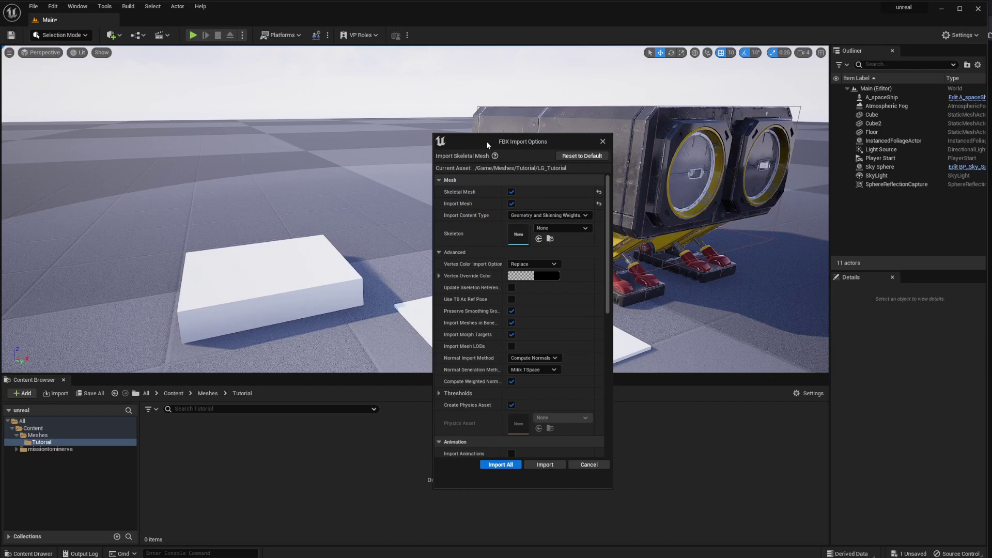
pyautogui.moveTo(609, 207); pyautogui.dragTo(608, 206)
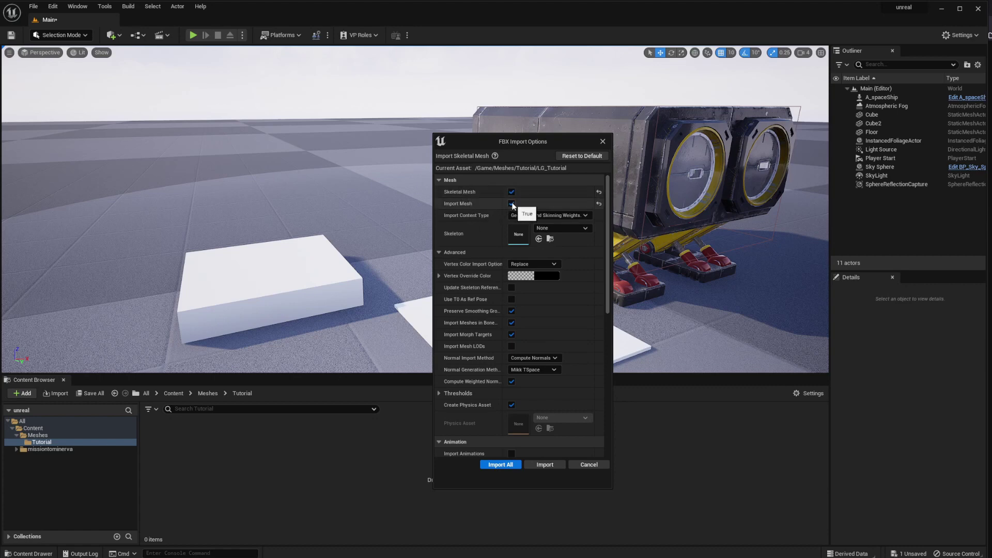
pyautogui.click(553, 227)
pyautogui.click(567, 268)
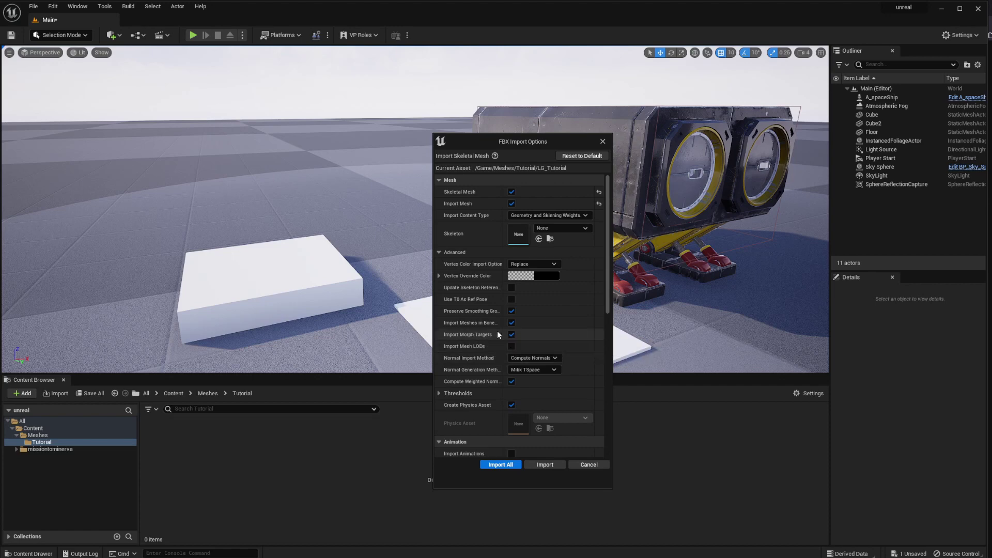
pyautogui.moveTo(501, 144); pyautogui.dragTo(497, 138)
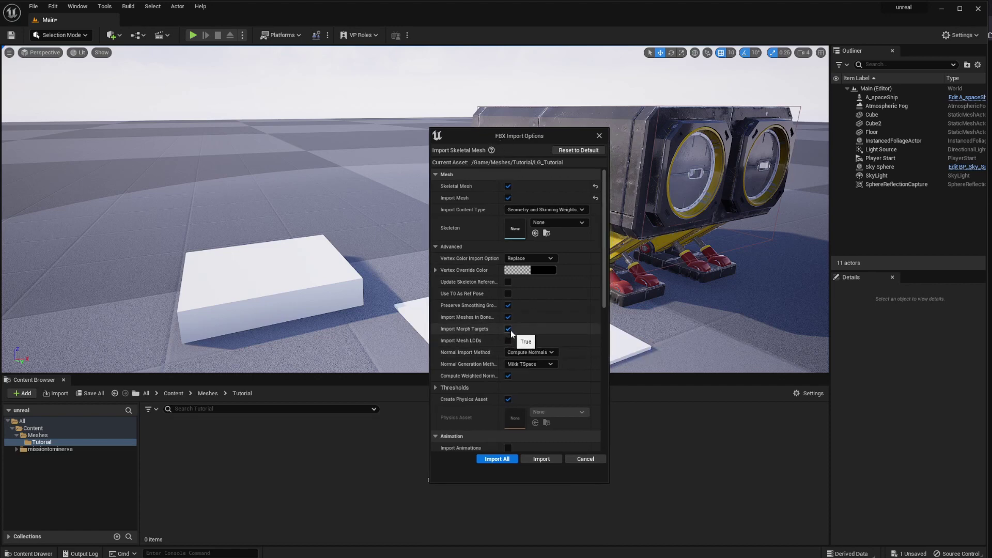
pyautogui.click(538, 459)
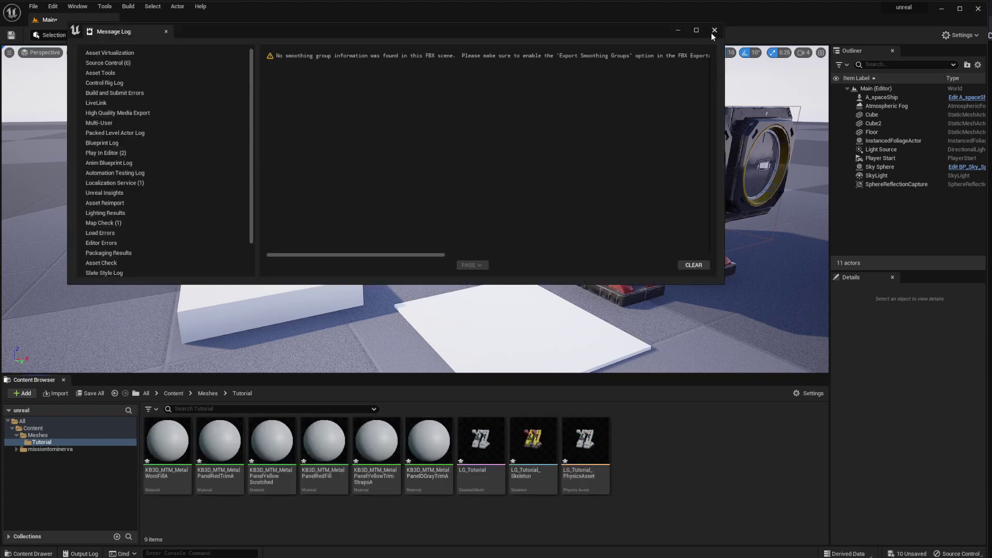
pyautogui.click(713, 32)
# Open the imported LG_Tutorial skeletal mesh for editing and bring its material slots into view.
pyautogui.click(481, 446)
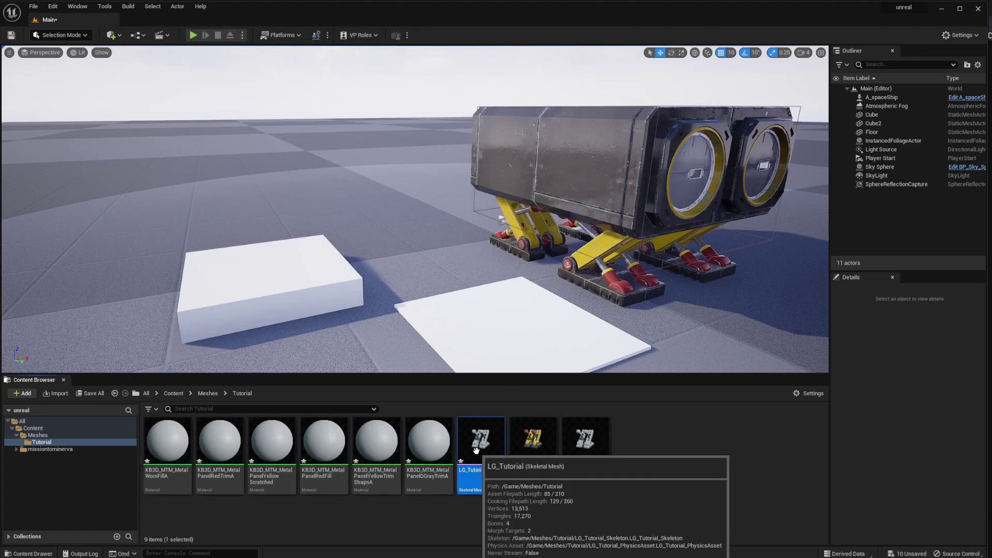
pyautogui.click(584, 449)
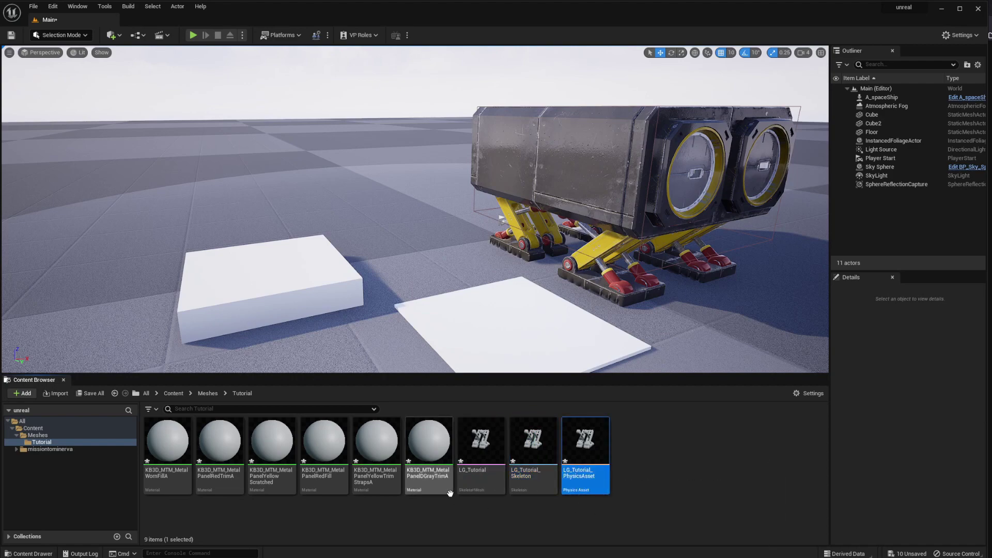
pyautogui.doubleClick(481, 444)
pyautogui.moveTo(407, 52); pyautogui.dragTo(737, 74)
pyautogui.click(424, 115)
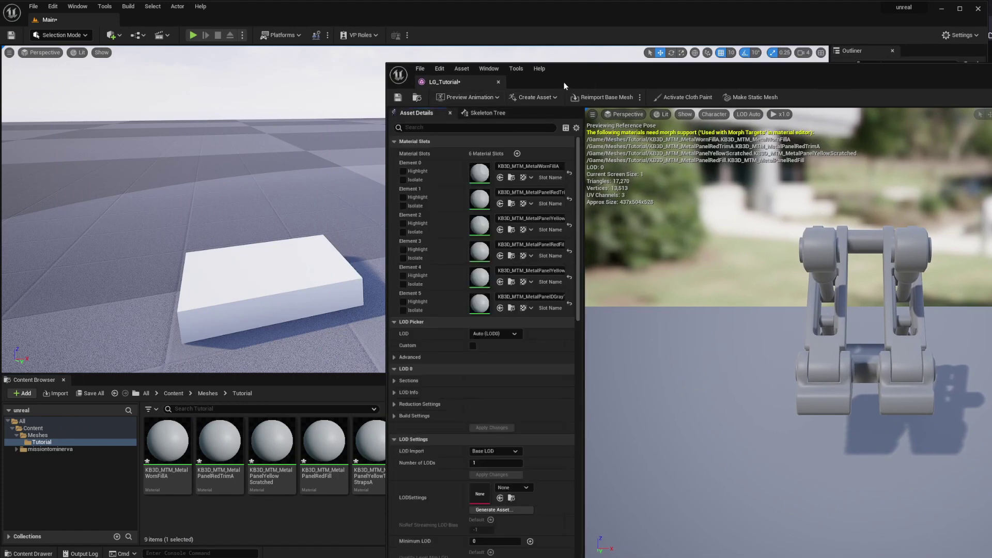
pyautogui.moveTo(578, 77); pyautogui.dragTo(516, 76)
# Assign the project's KB3D_MTM material instances MetalWornFillA, MetalPanelRedTrimA and MetalPanelYellowScratched to material slots Element 0, 1 and 2.
pyautogui.click(460, 164)
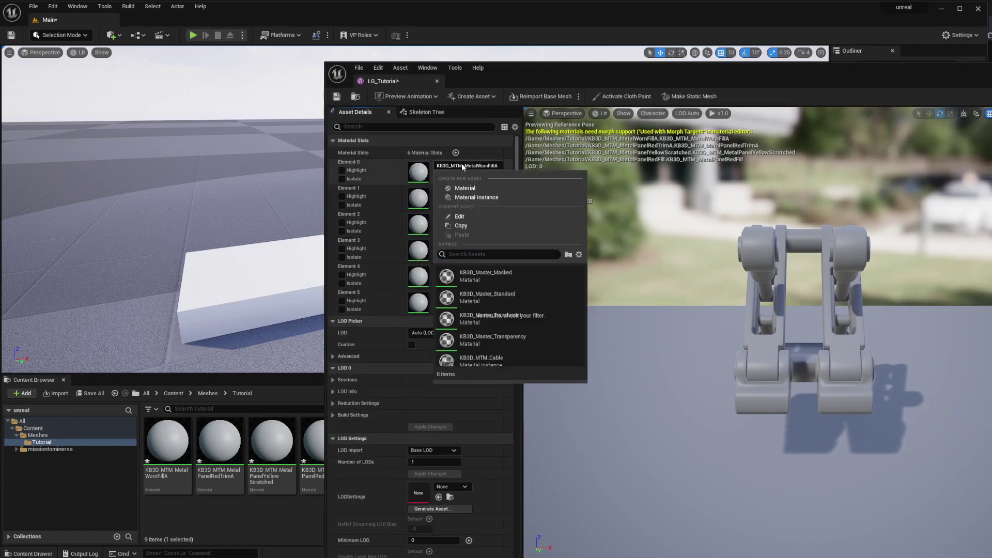
pyautogui.click(469, 345)
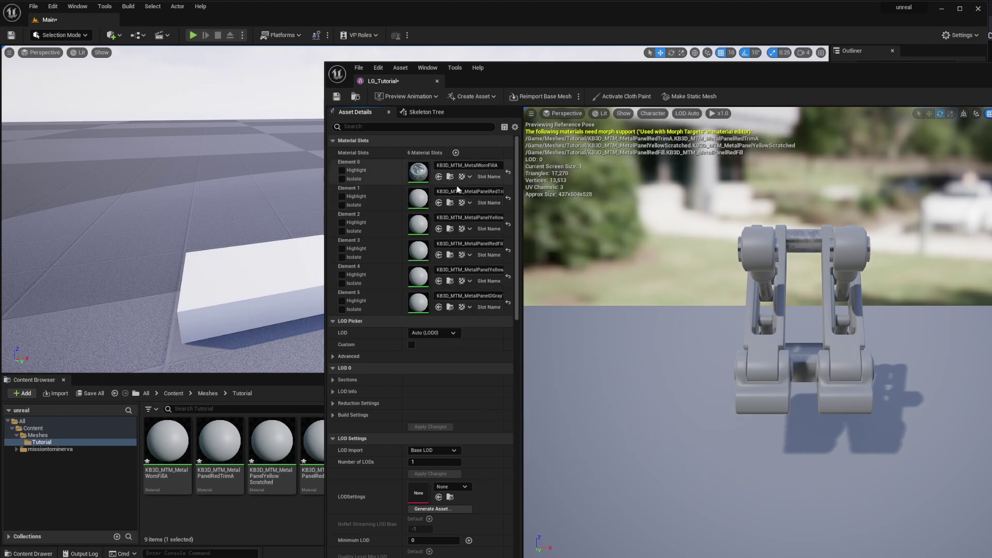
pyautogui.click(466, 191)
pyautogui.click(474, 370)
pyautogui.click(448, 217)
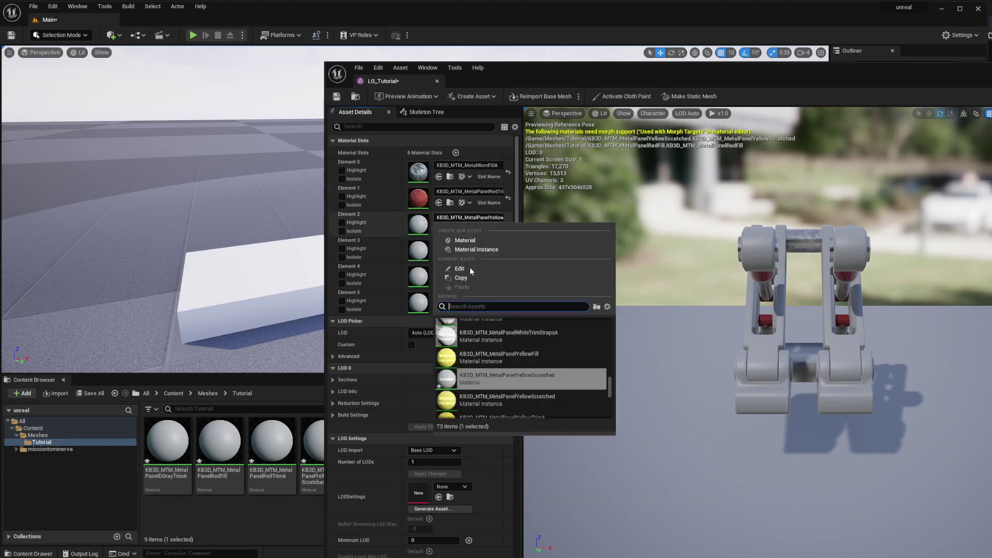
pyautogui.click(484, 401)
# Assign the KB3D_MTM material instances MetalPanelRedFill, MetalPanelYellowTrimStrapsA and MetalPanelDGrayTrimA to material slots Element 3, 4 and 5.
pyautogui.click(469, 244)
pyautogui.click(480, 425)
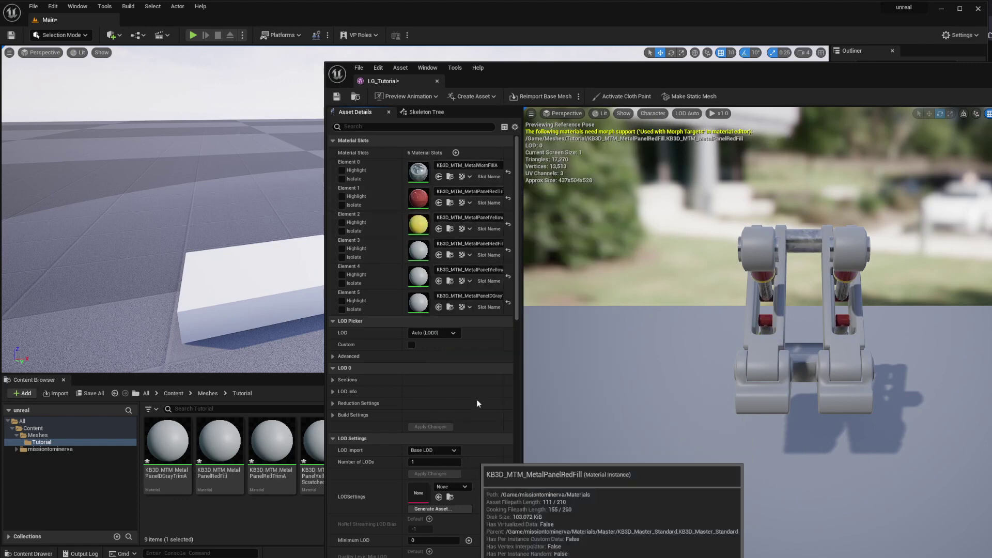
pyautogui.click(465, 270)
pyautogui.click(472, 449)
pyautogui.click(455, 296)
pyautogui.click(473, 474)
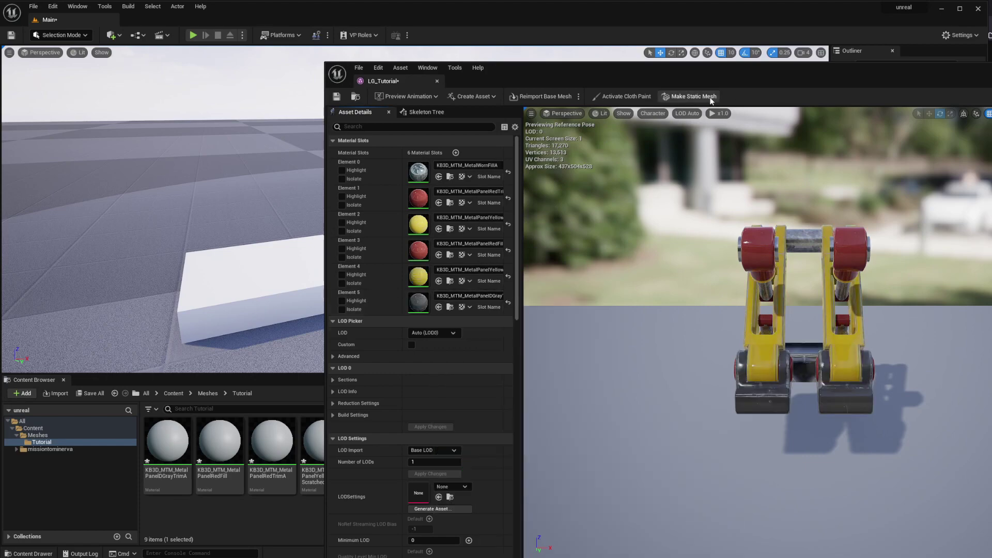
# Check the textured landing gear in the preview, save the LG_Tutorial skeletal mesh and close its editor.
pyautogui.moveTo(719, 78); pyautogui.dragTo(552, 61)
pyautogui.keyDown('alt'); pyautogui.moveTo(579, 310); pyautogui.dragTo(749, 294); pyautogui.keyUp('alt')
pyautogui.scroll(4, 723, 310)
pyautogui.moveTo(749, 294); pyautogui.dragTo(630, 304, button='right')
pyautogui.click(169, 80)
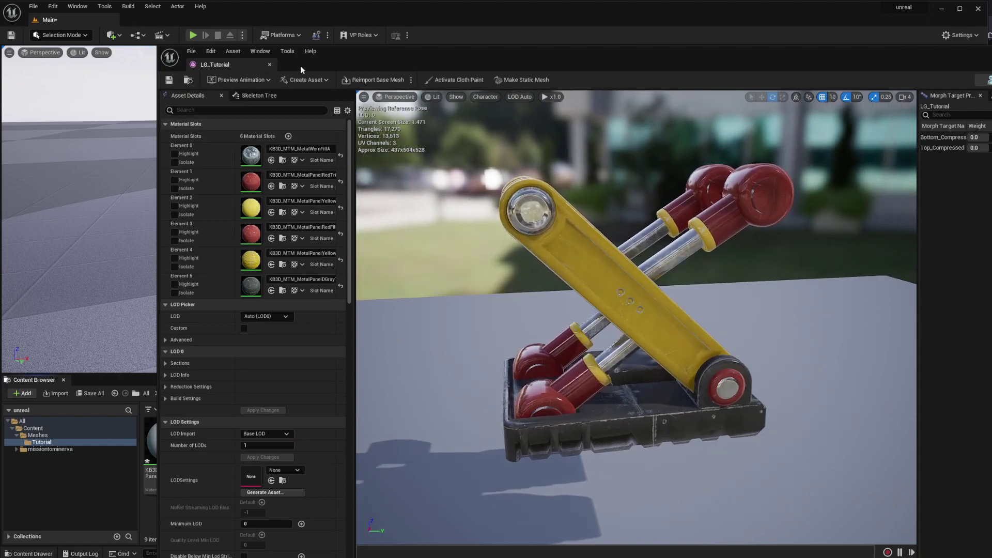
pyautogui.click(269, 65)
# Delete the six imported KB3D_MTM placeholder materials from the Tutorial folder.
pyautogui.click(166, 449)
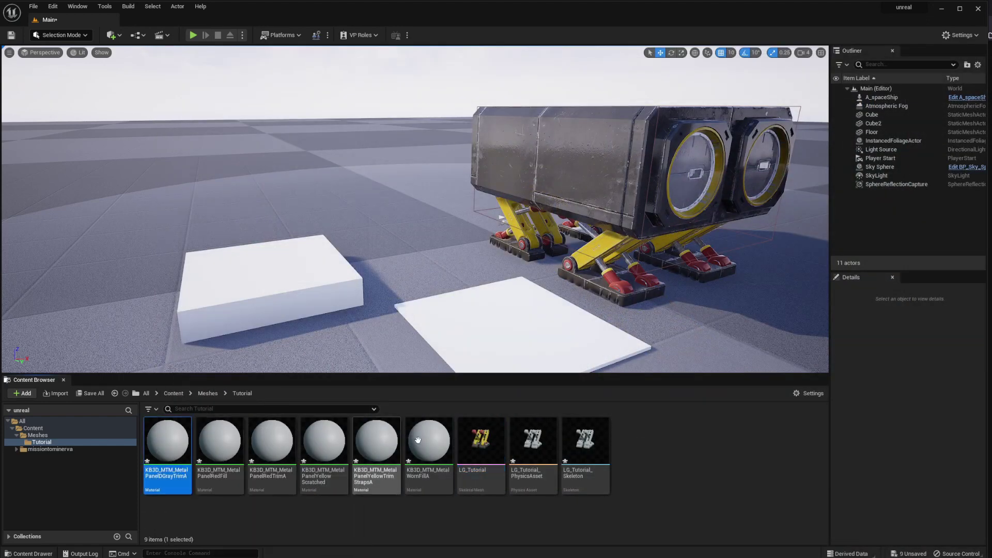
pyautogui.keyDown('shift'); pyautogui.click(416, 440); pyautogui.keyUp('shift')
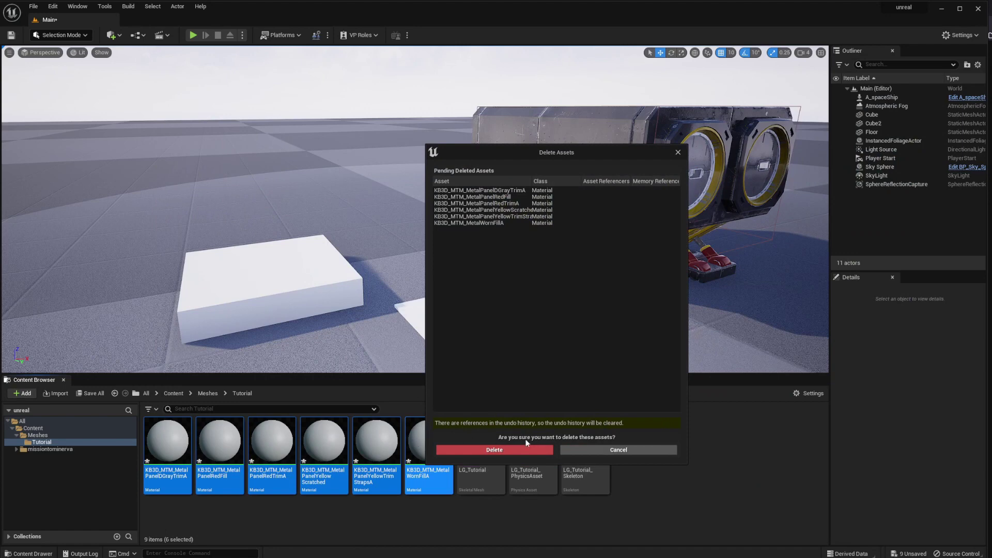
pyautogui.click(519, 448)
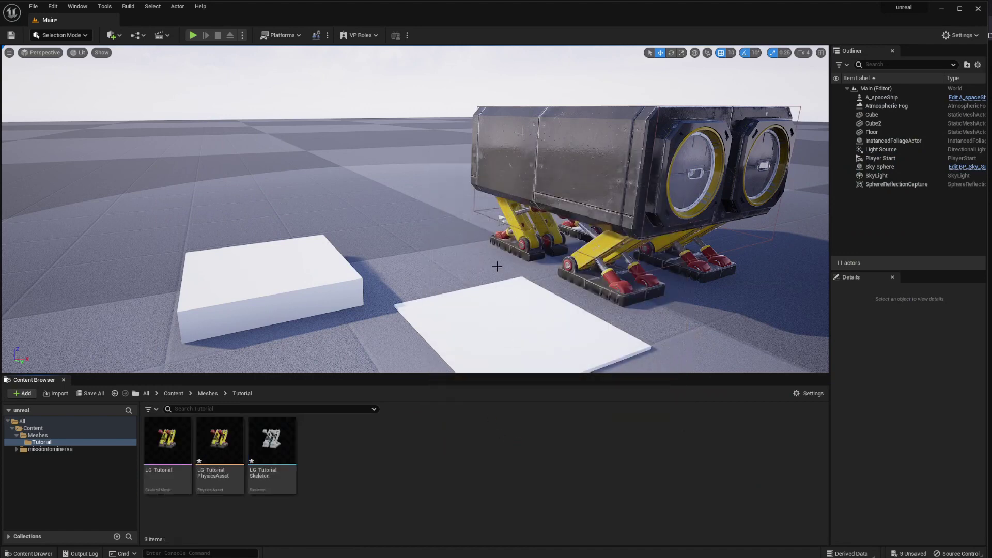
# Try placing the LG_Tutorial skeletal mesh on the thick white box in the level, and delete it again.
pyautogui.moveTo(475, 212); pyautogui.dragTo(488, 212, button='right')
pyautogui.moveTo(167, 449); pyautogui.dragTo(325, 278)
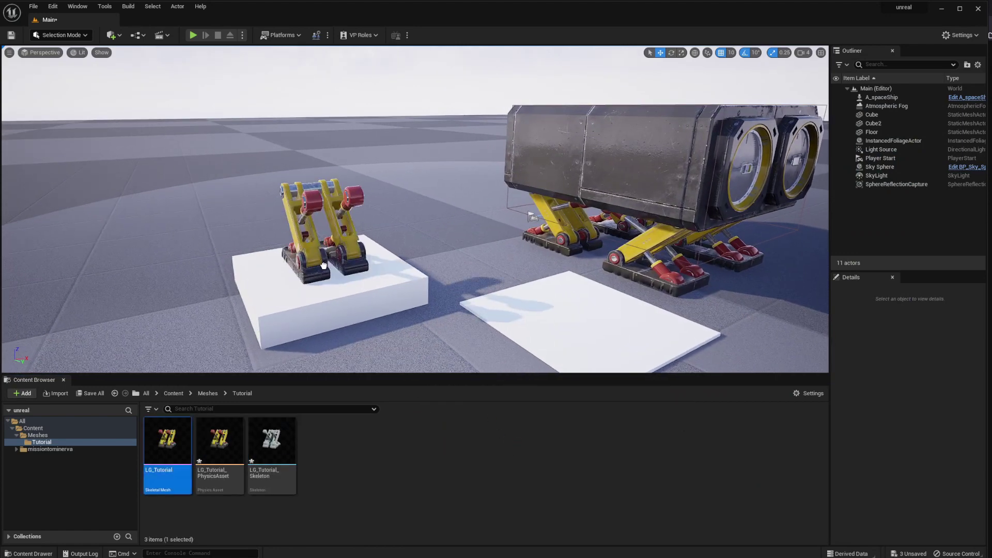
pyautogui.moveTo(325, 278); pyautogui.dragTo(442, 309, button='right')
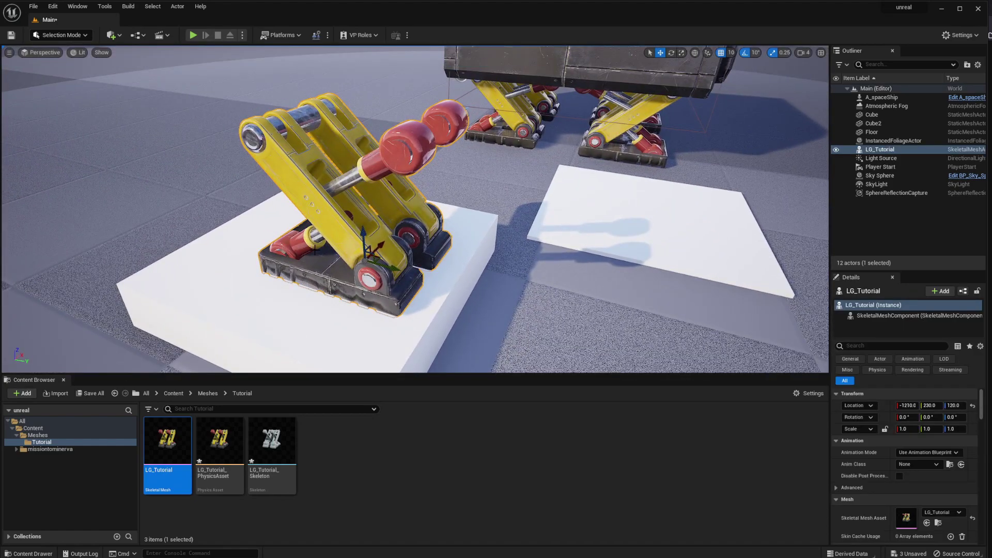
pyautogui.press('Delete')
pyautogui.moveTo(314, 249); pyautogui.dragTo(317, 239, button='right')
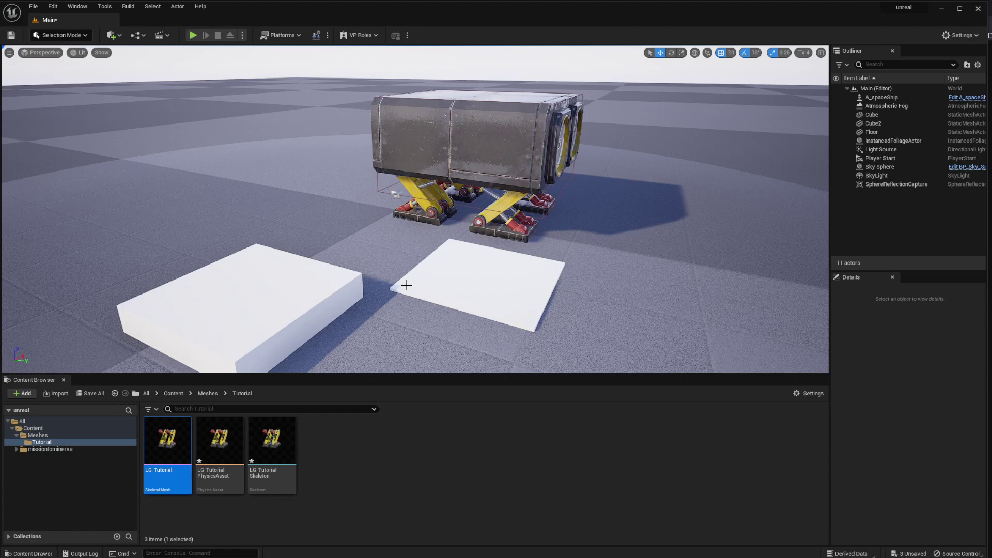
# Create an Animation Blueprint for LG_Tutorial_Skeleton in the Tutorial folder, name it ABP_Tutorial, and save the level.
pyautogui.click(381, 475)
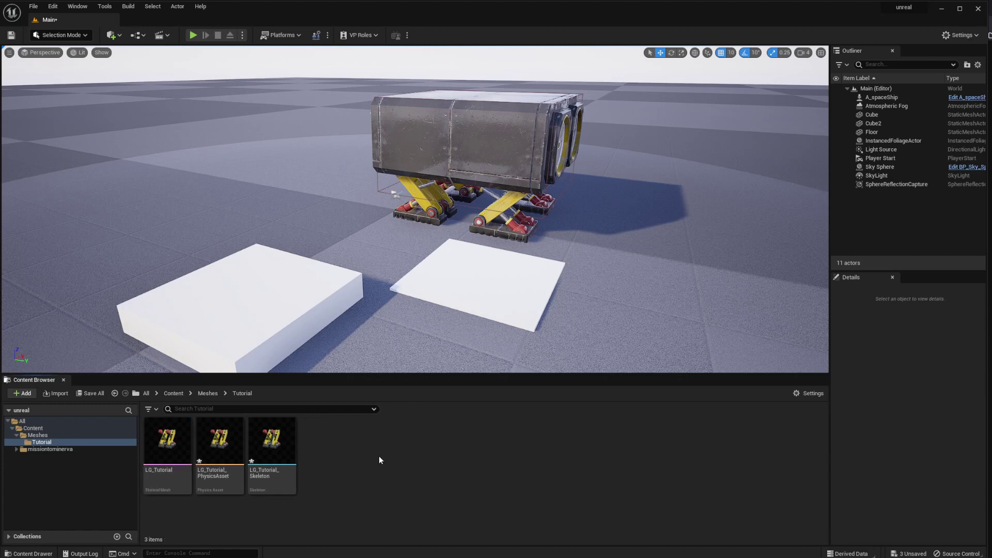
pyautogui.rightClick(379, 460)
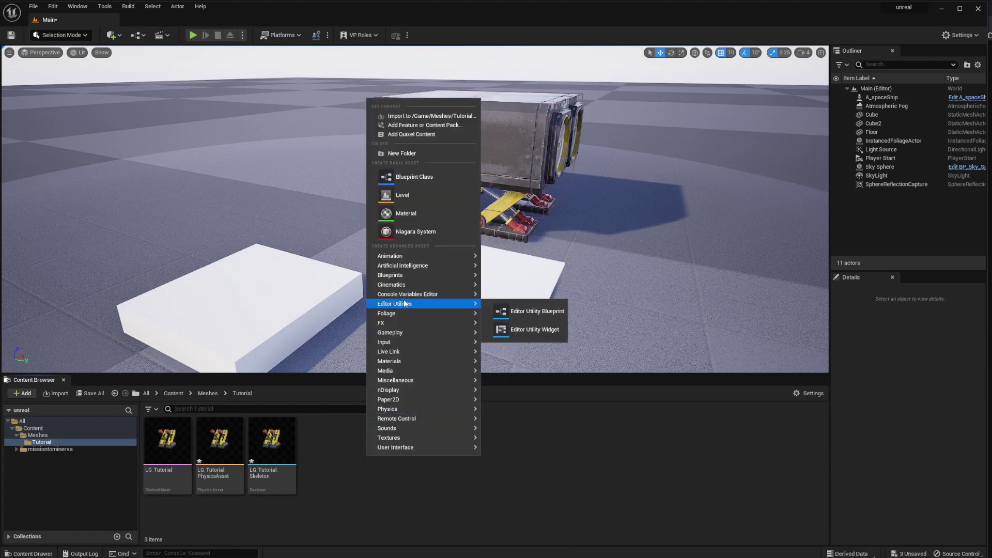
pyautogui.moveTo(403, 258)
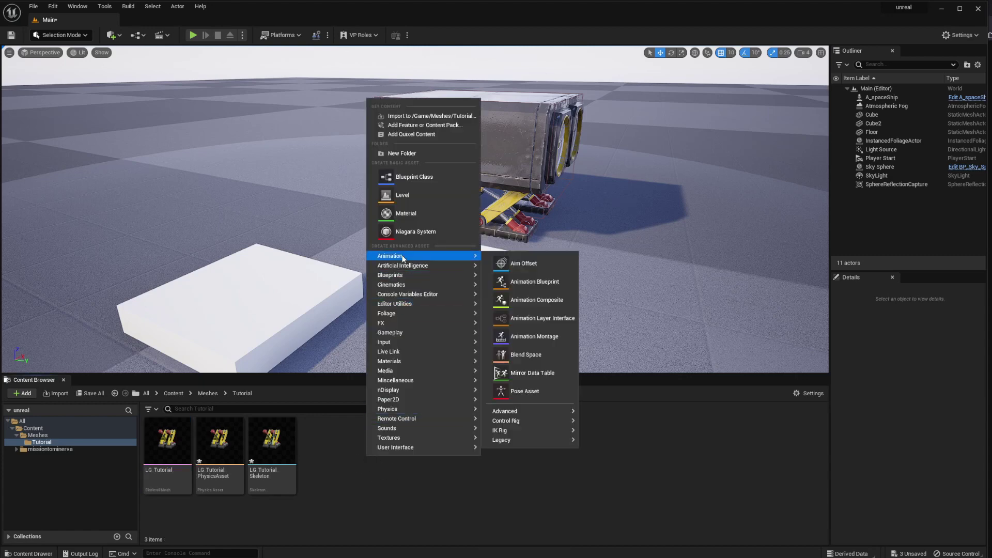
pyautogui.click(520, 283)
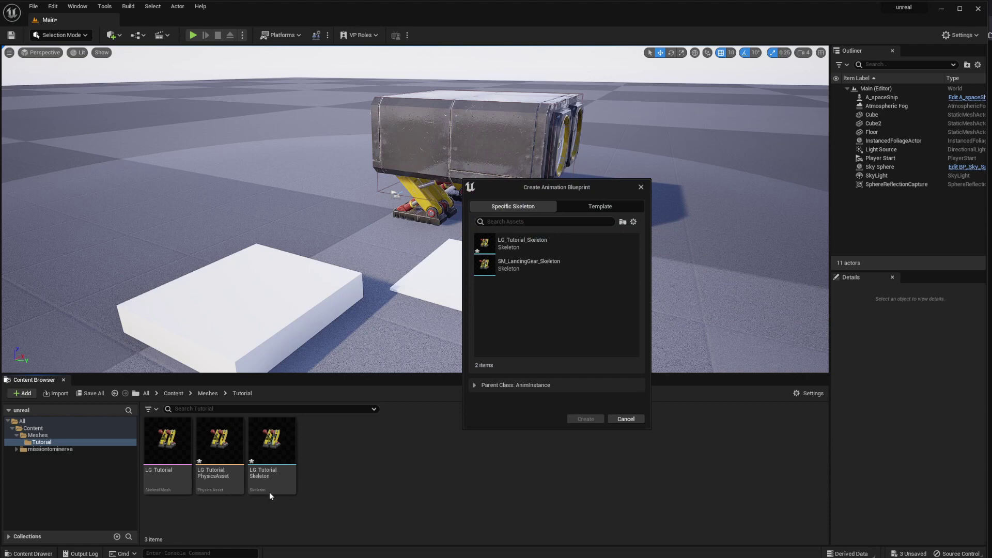
pyautogui.click(537, 242)
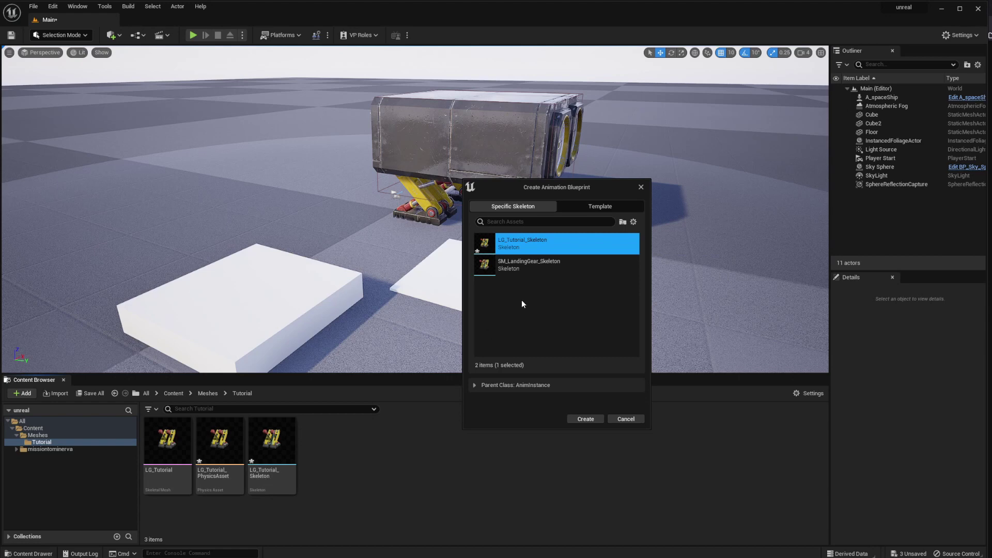
pyautogui.click(589, 419)
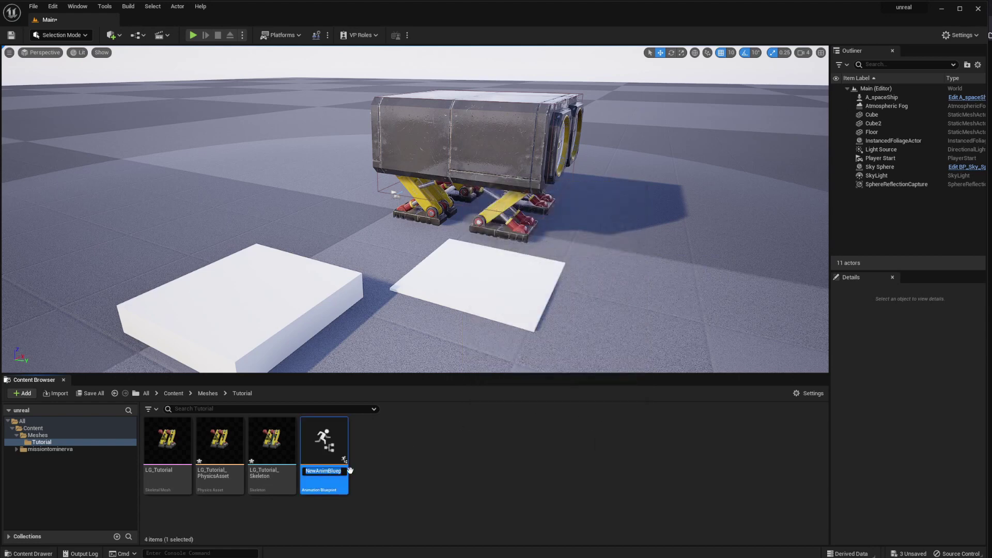
pyautogui.write('ABP')
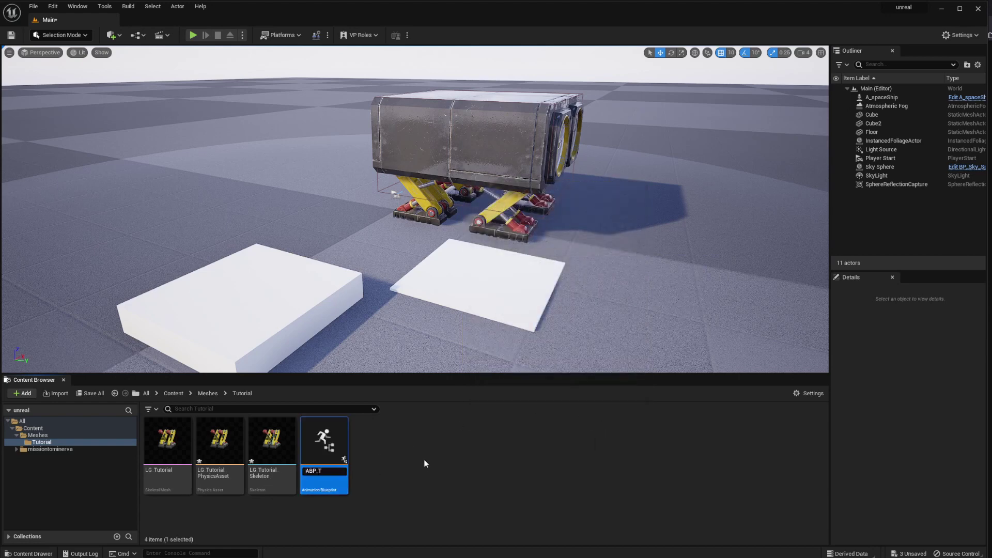
pyautogui.write('_Tutorial')
pyautogui.press('Return')
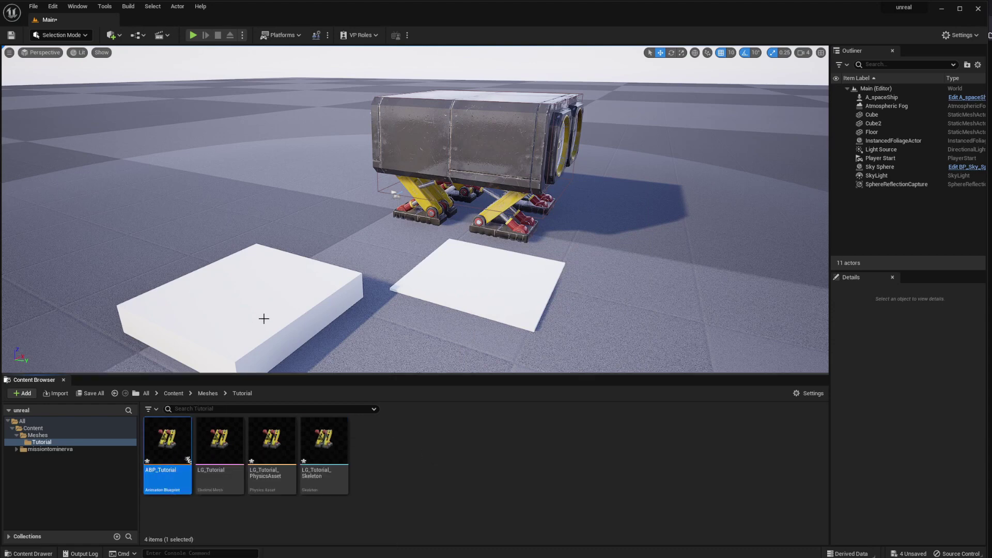
pyautogui.click(11, 35)
# Open the ABP_Tutorial animation blueprint and move its editor window clear of the Tutorial folder's assets.
pyautogui.doubleClick(168, 451)
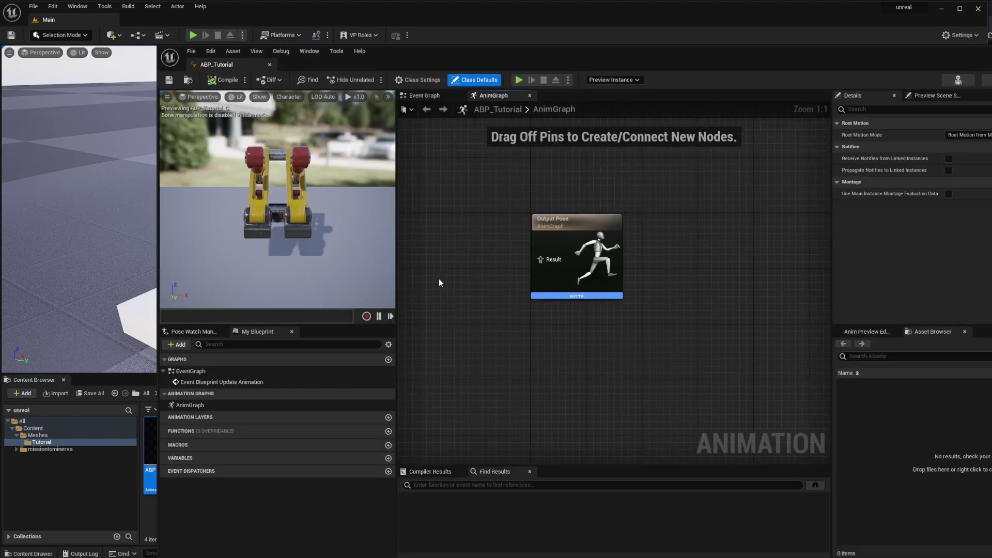
pyautogui.moveTo(419, 227); pyautogui.dragTo(588, 270, button='right')
pyautogui.moveTo(595, 16); pyautogui.dragTo(602, 15)
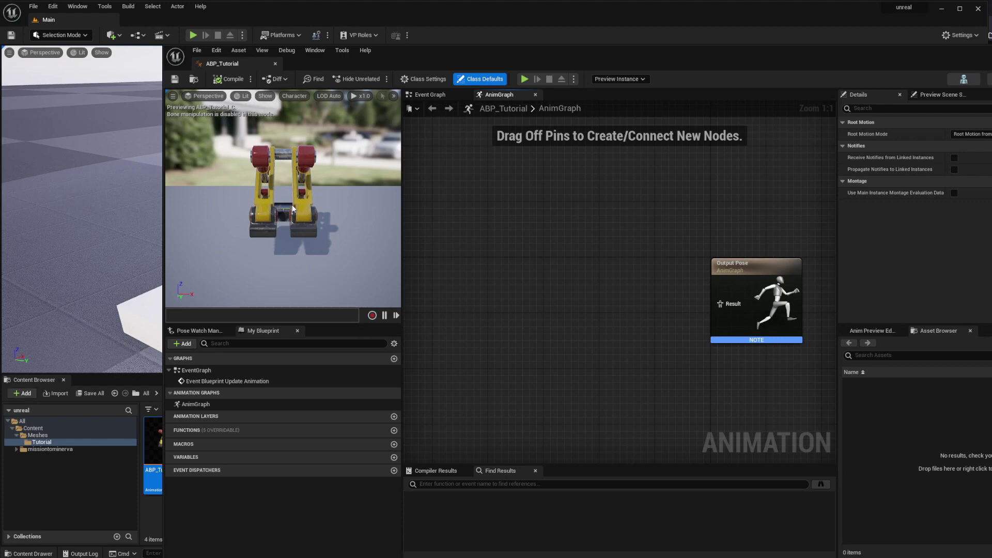
pyautogui.moveTo(438, 54); pyautogui.dragTo(645, 68)
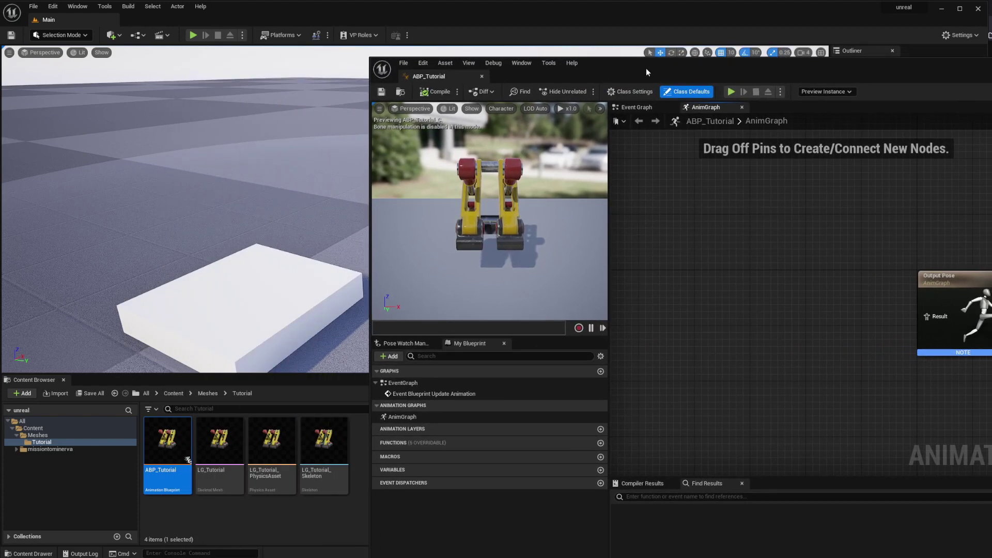
# Open the LG_Tutorial skeletal mesh for editing, closing the skeleton's editor.
pyautogui.doubleClick(324, 442)
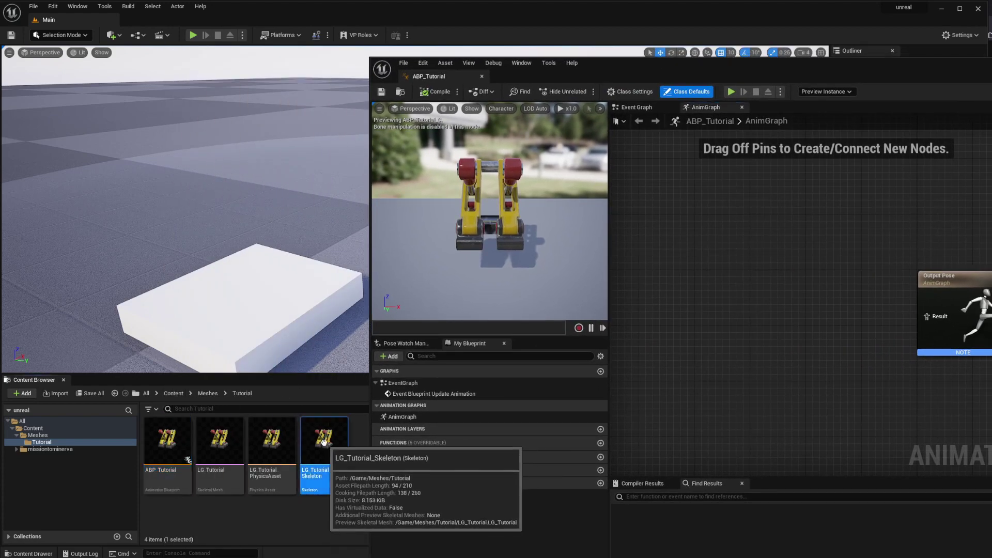
pyautogui.moveTo(641, 67); pyautogui.dragTo(519, 73)
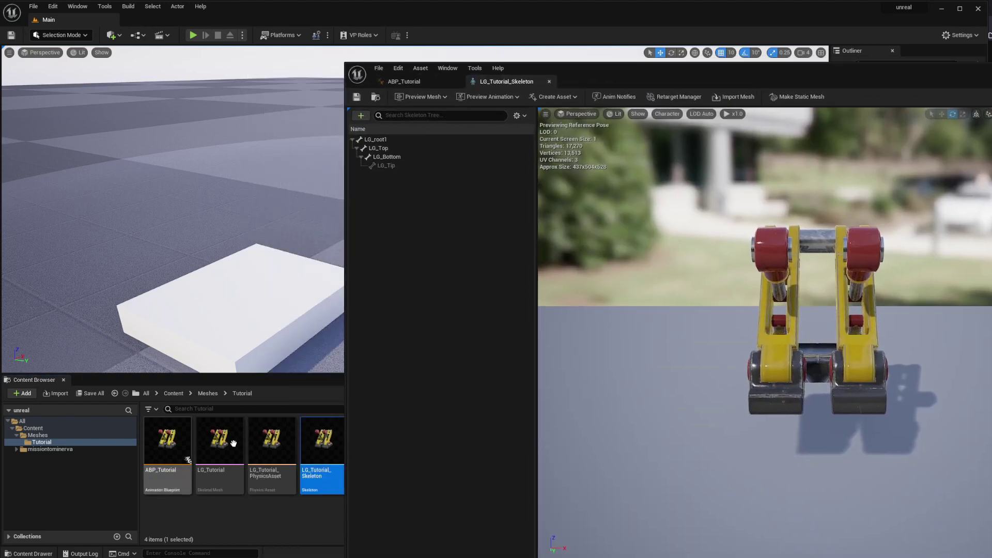
pyautogui.doubleClick(227, 442)
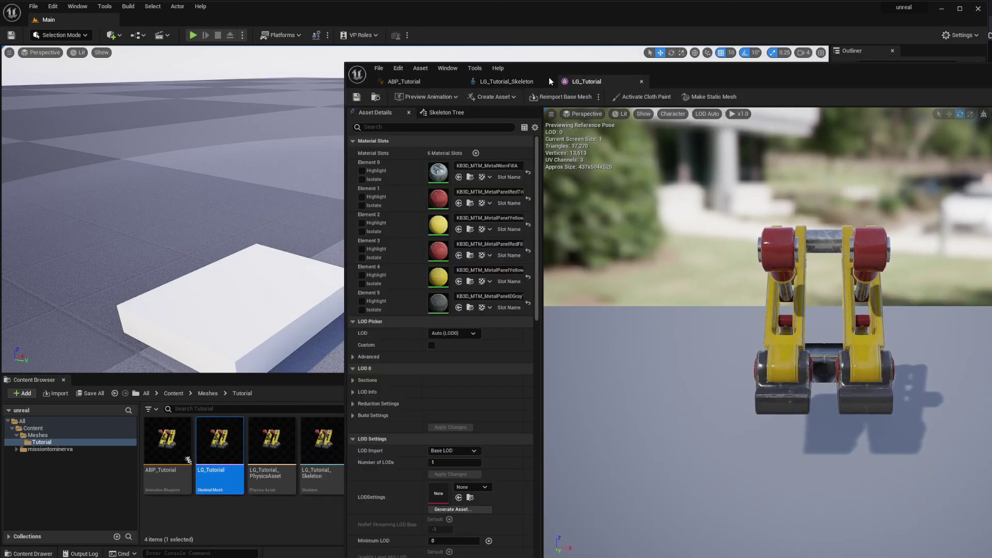
pyautogui.click(550, 81)
pyautogui.moveTo(605, 72); pyautogui.dragTo(524, 72)
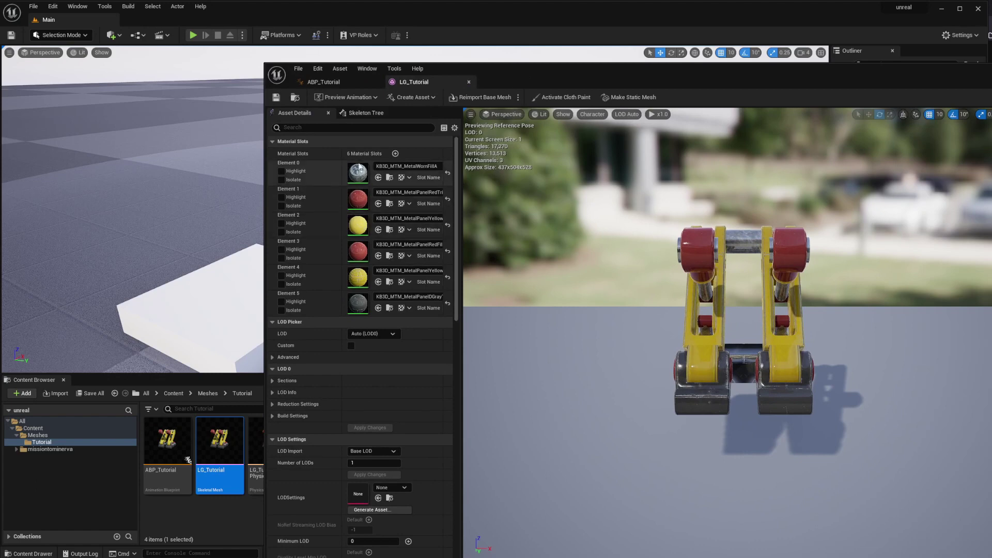
# Set the skeletal mesh's Post Process Anim Blueprint to ABP_Tutorial, save the mesh and close its editor.
pyautogui.click(330, 127)
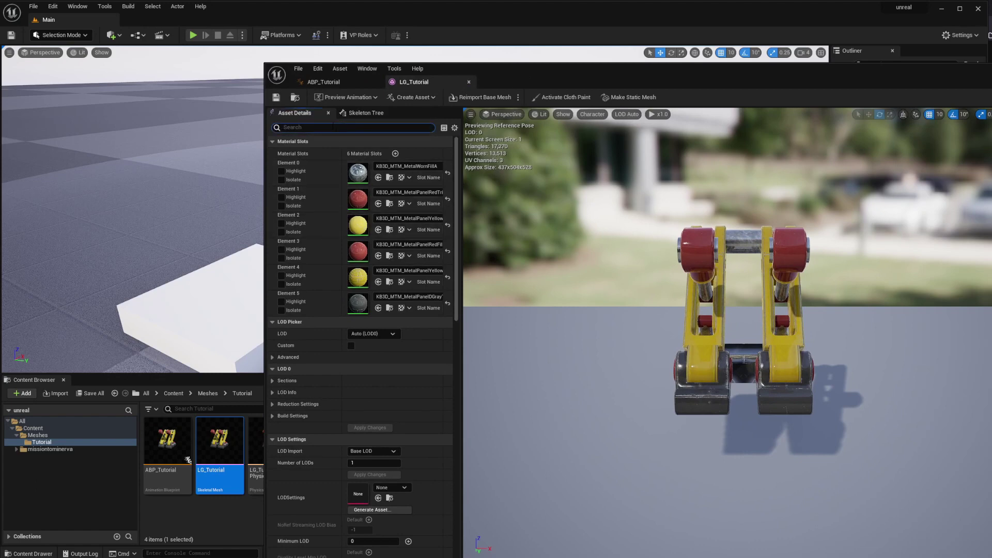
pyautogui.write('post')
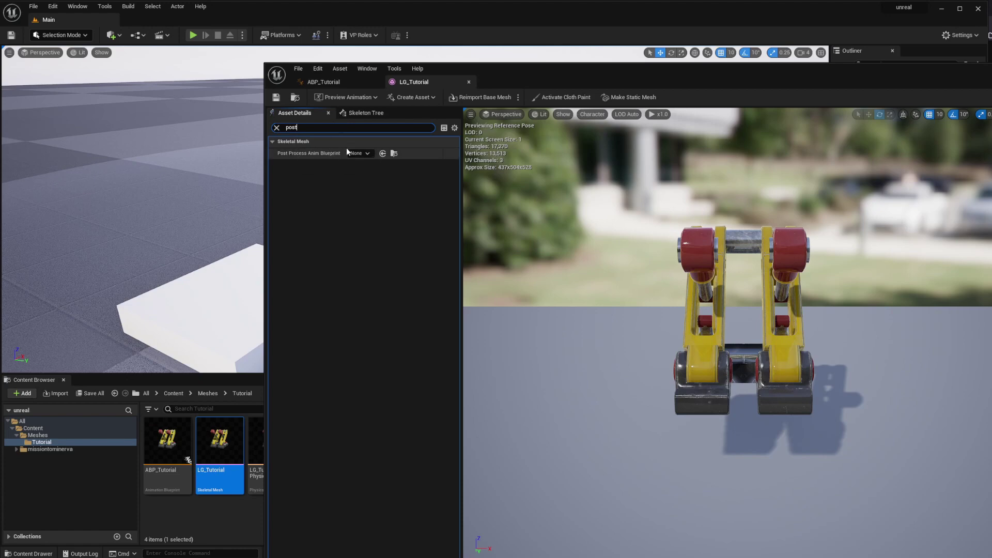
pyautogui.click(356, 153)
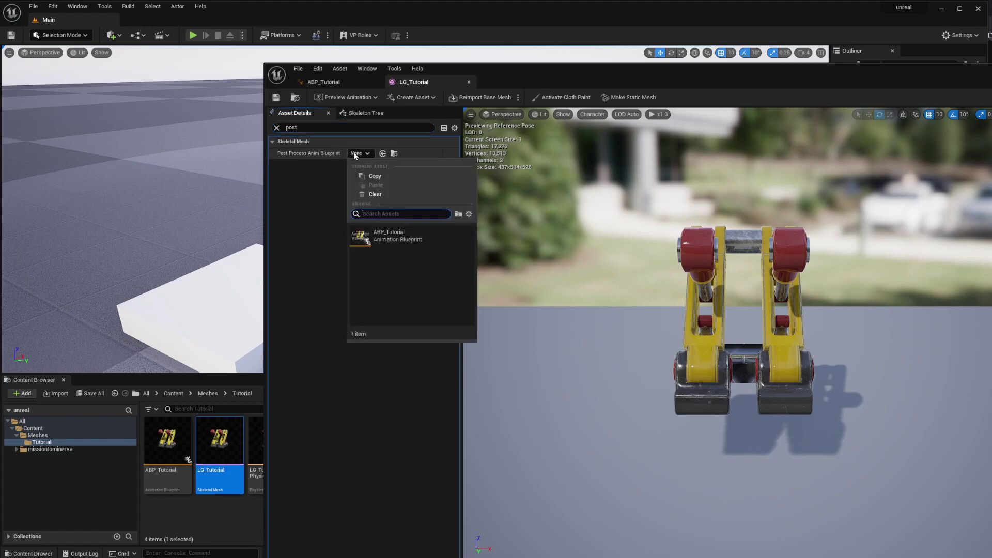
pyautogui.click(388, 238)
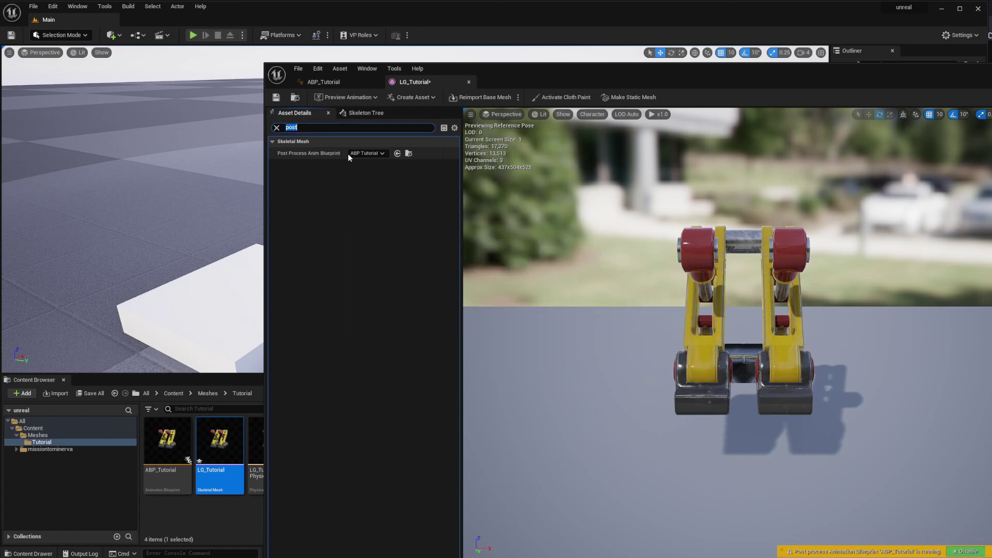
pyautogui.click(276, 128)
pyautogui.click(276, 98)
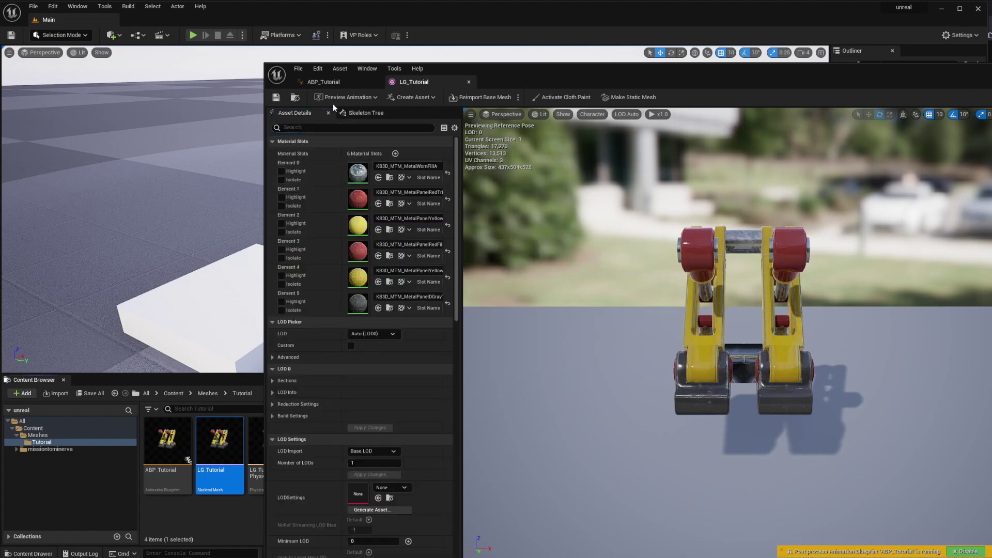
pyautogui.click(469, 81)
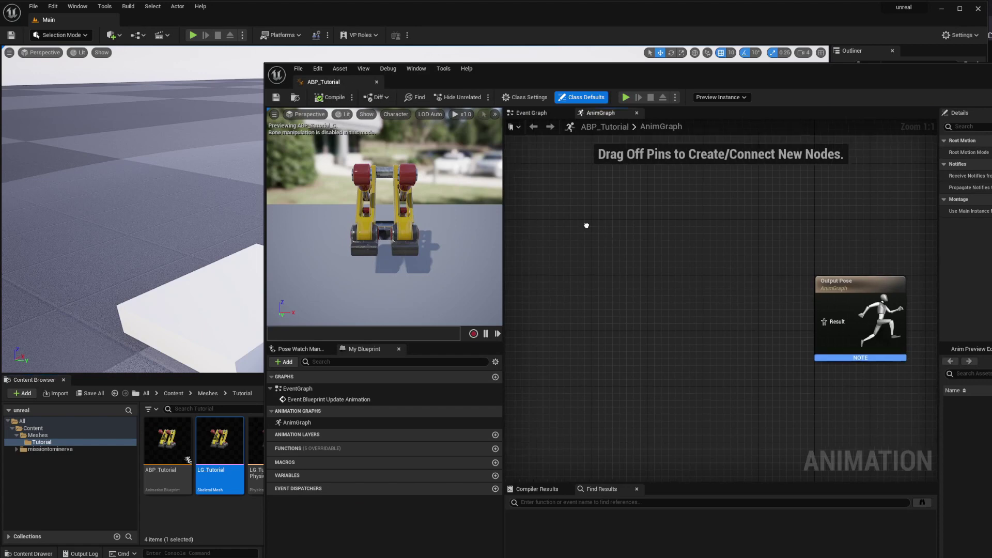
# Add an Input Pose node to ABP_Tutorial's AnimGraph, well ahead of the Output Pose node.
pyautogui.moveTo(693, 230); pyautogui.dragTo(651, 227, button='right')
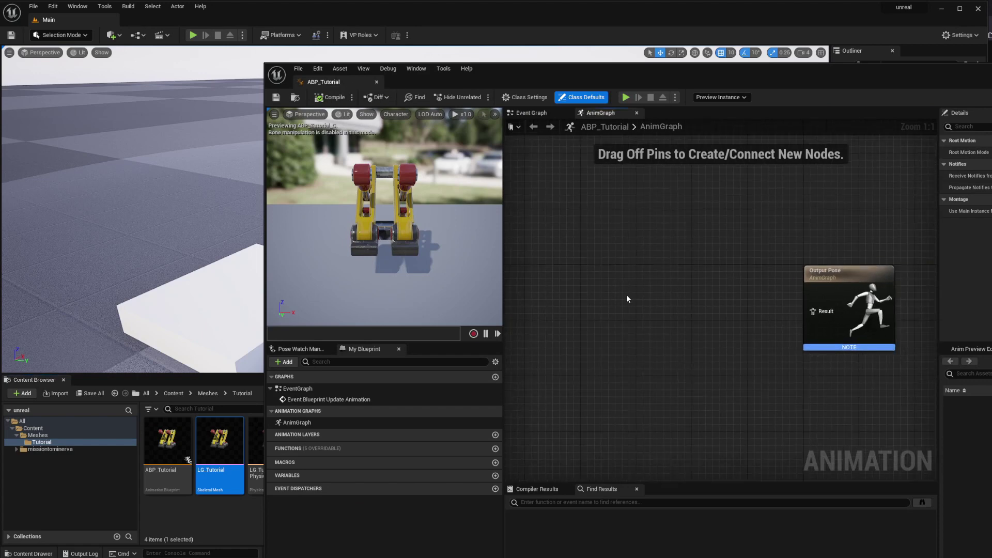
pyautogui.moveTo(465, 82); pyautogui.dragTo(407, 68)
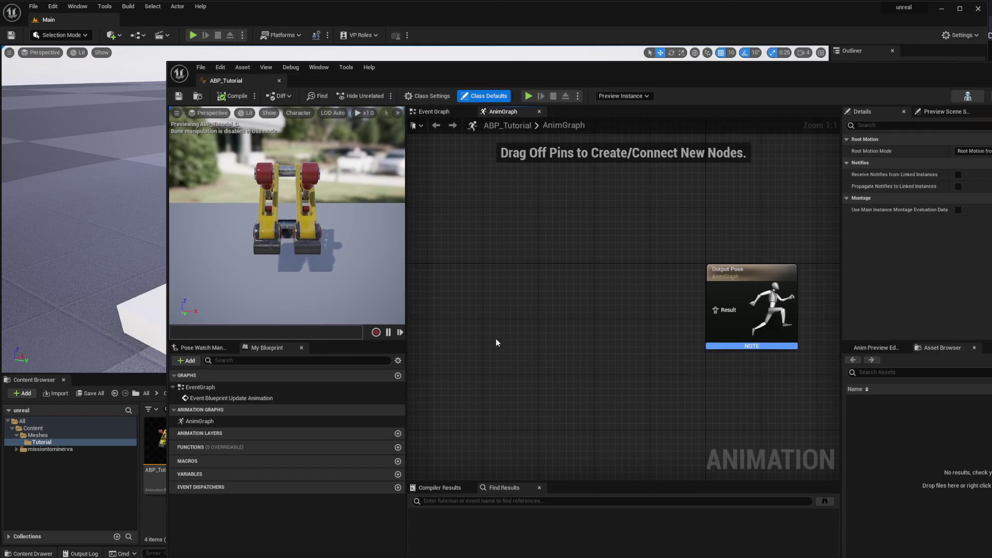
pyautogui.scroll(-2, 512, 315)
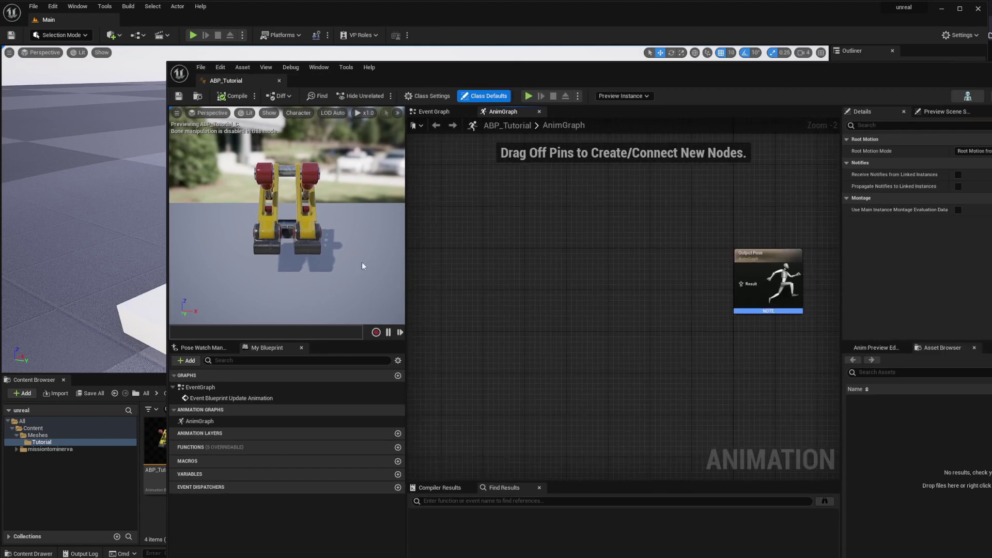
pyautogui.moveTo(436, 288); pyautogui.dragTo(487, 279, button='right')
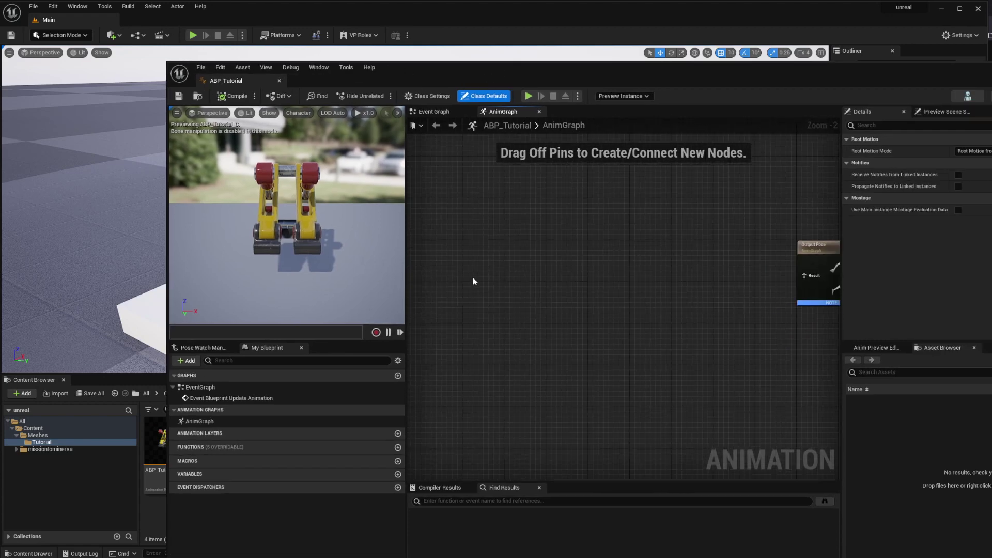
pyautogui.rightClick(473, 281)
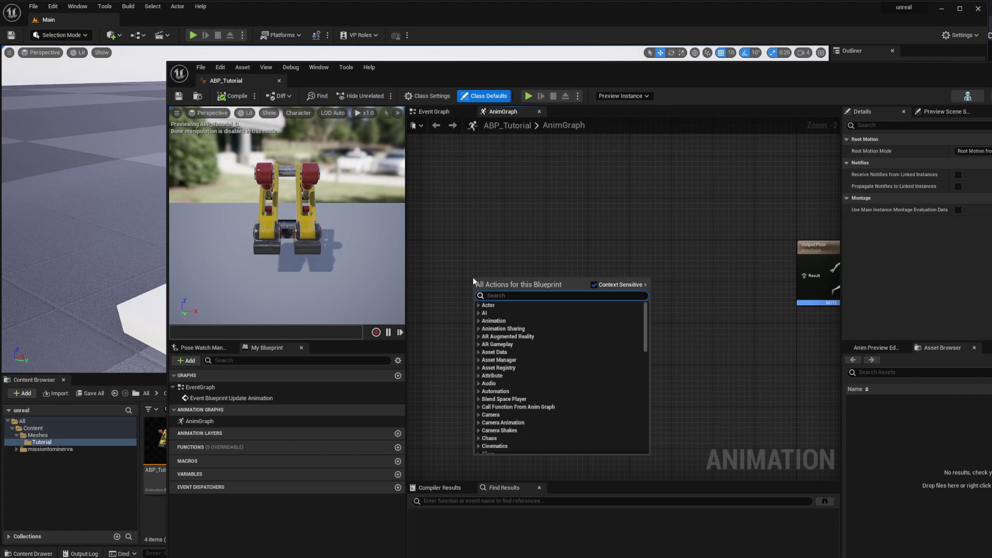
pyautogui.write('input')
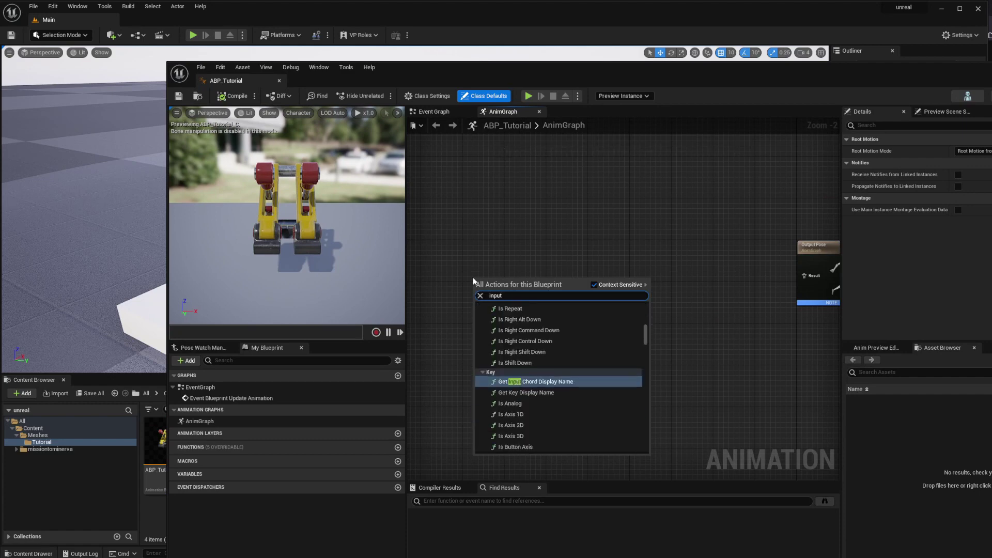
pyautogui.write(' pose')
pyautogui.press('Return')
pyautogui.moveTo(481, 284); pyautogui.dragTo(458, 268)
# Examine the spacing of the AnimGraph nodes and the landing gear's pistons from the side in the preview.
pyautogui.moveTo(672, 278); pyautogui.dragTo(539, 279, button='right')
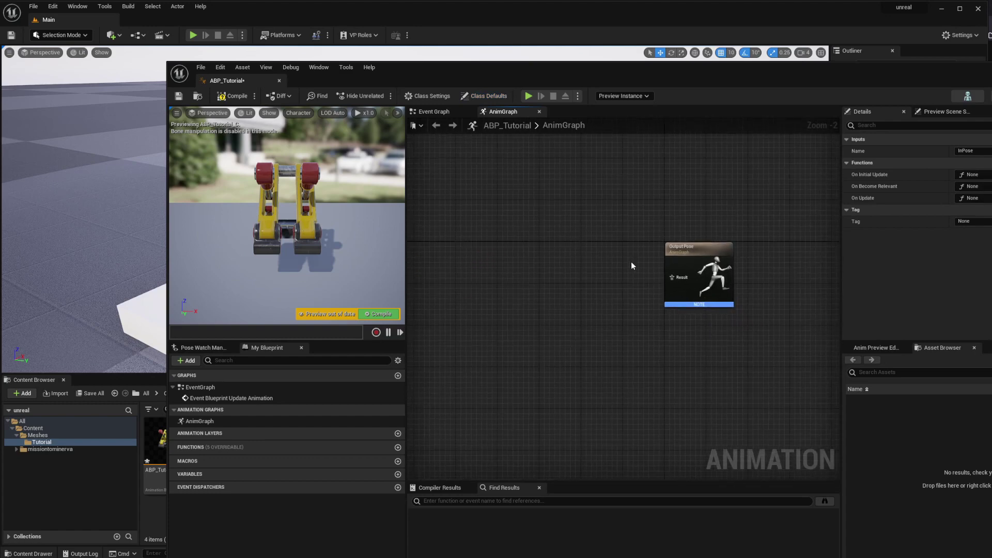
pyautogui.scroll(2, 630, 262)
pyautogui.moveTo(565, 247); pyautogui.dragTo(742, 266, button='right')
pyautogui.moveTo(499, 229); pyautogui.dragTo(598, 230, button='right')
pyautogui.press('w')
pyautogui.moveTo(268, 211); pyautogui.dragTo(424, 209, button='right')
pyautogui.press('a')
pyautogui.moveTo(289, 173); pyautogui.dragTo(288, 171, button='right')
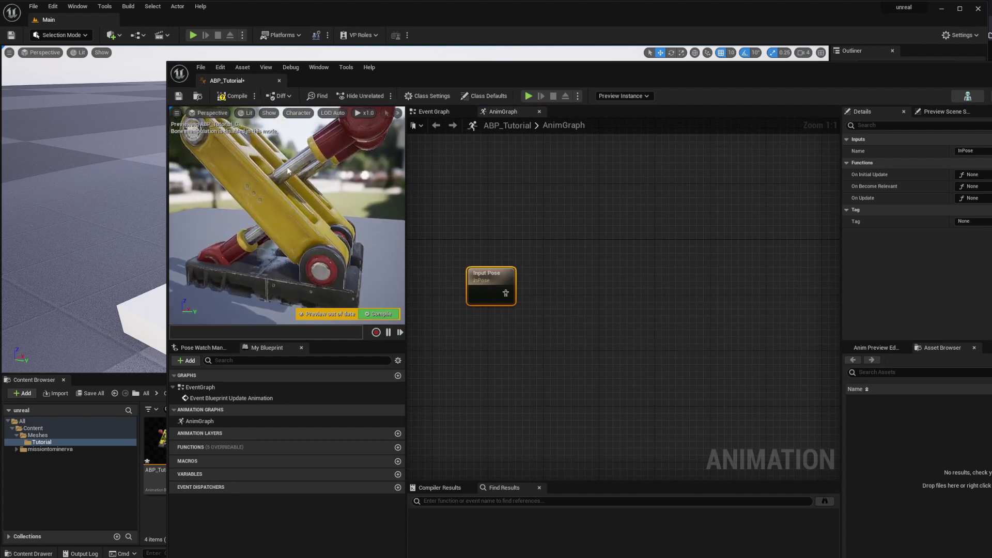
pyautogui.moveTo(577, 290); pyautogui.dragTo(525, 278, button='right')
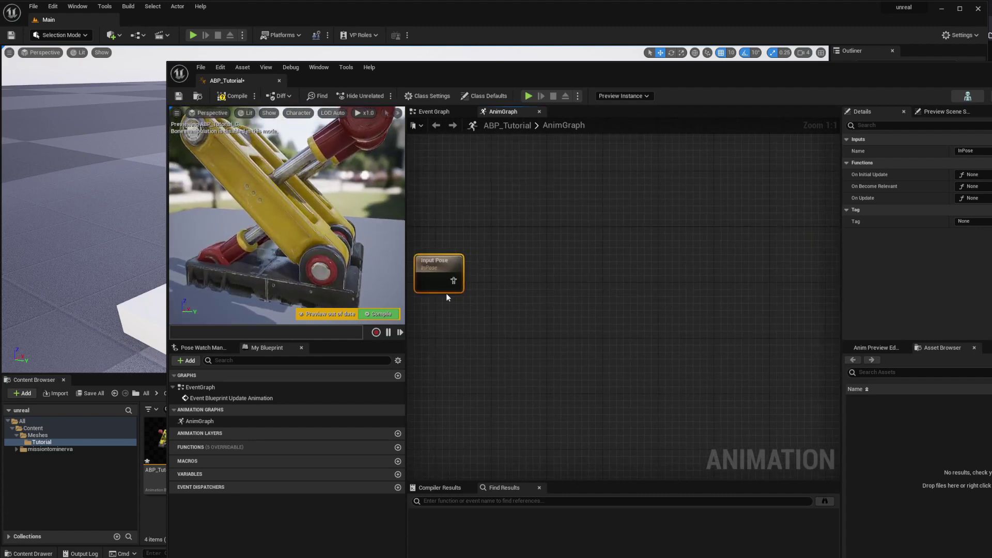
# Add a Bone Driven Controller node to the AnimGraph between the Input Pose and Output Pose nodes.
pyautogui.rightClick(624, 278)
pyautogui.write('bone drive')
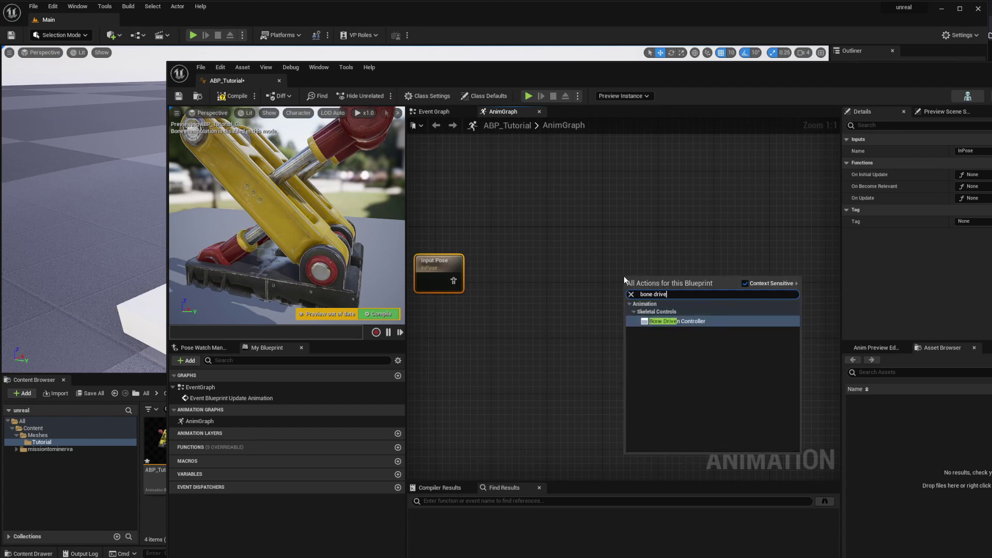
pyautogui.press('Return')
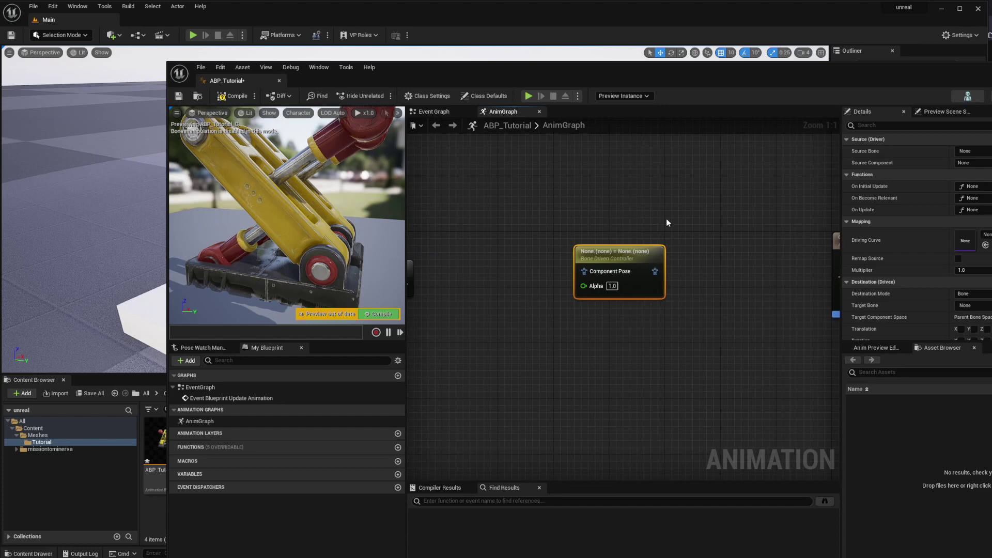
# Configure the Bone Driven Controller with source bone LG_Top, source component Rotation X and destination mode Morph Target.
pyautogui.click(973, 152)
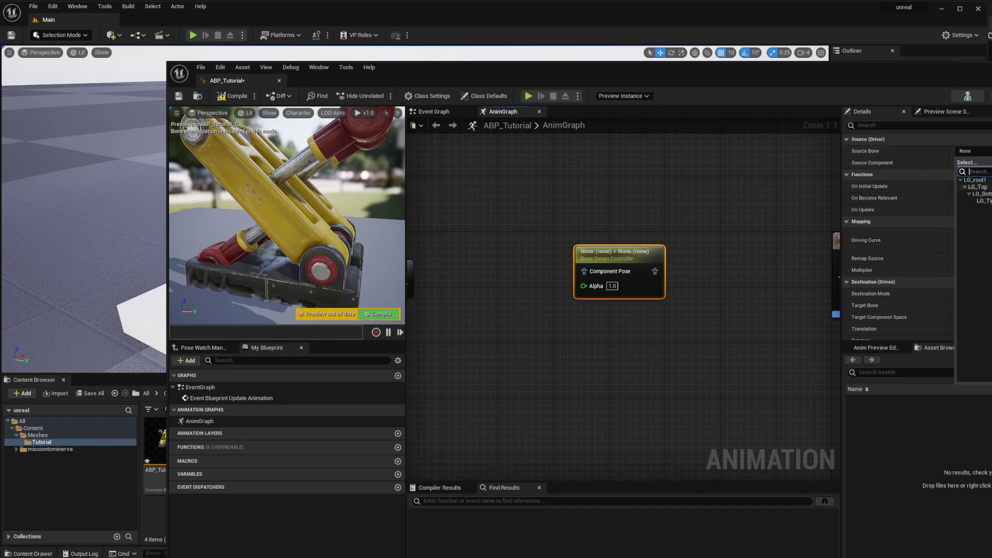
pyautogui.click(981, 187)
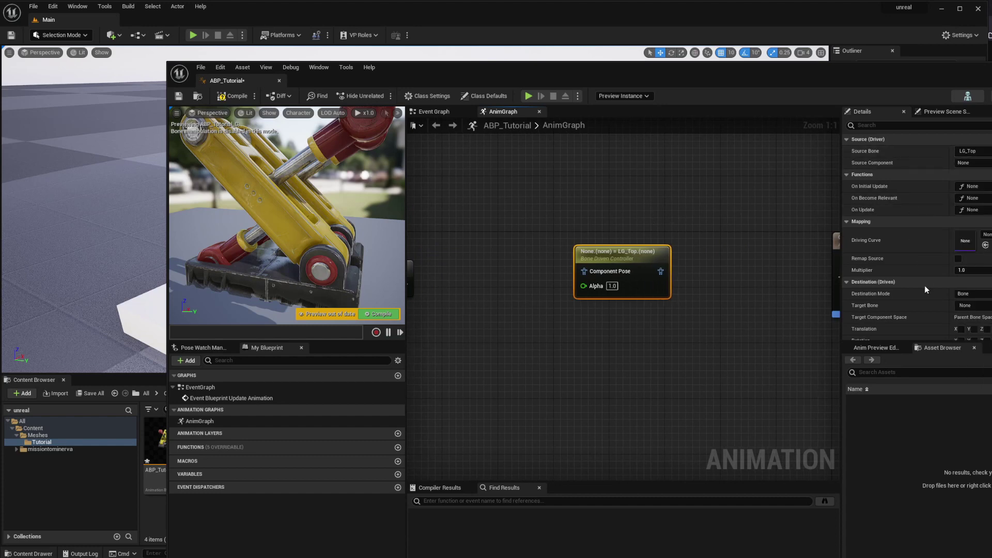
pyautogui.click(965, 295)
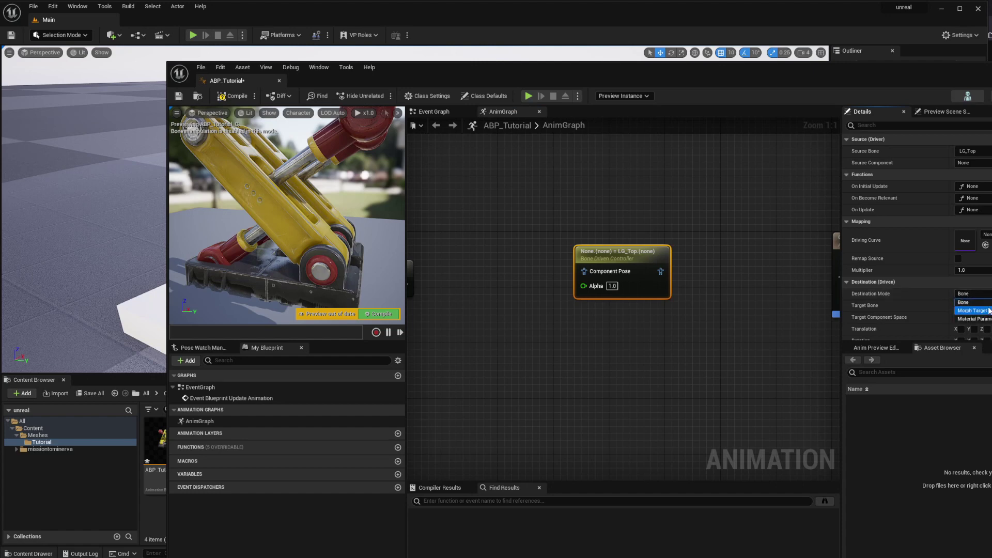
pyautogui.click(972, 310)
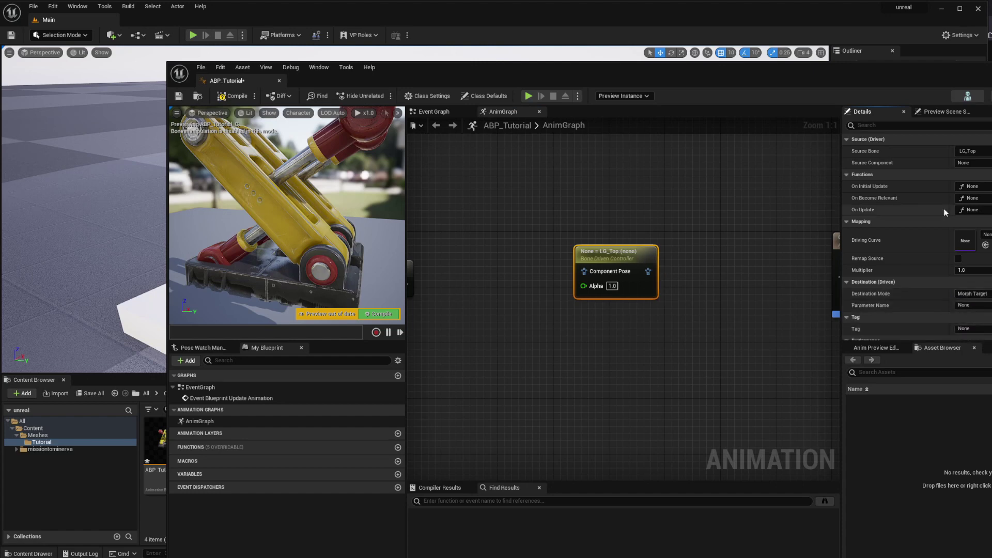
pyautogui.click(964, 162)
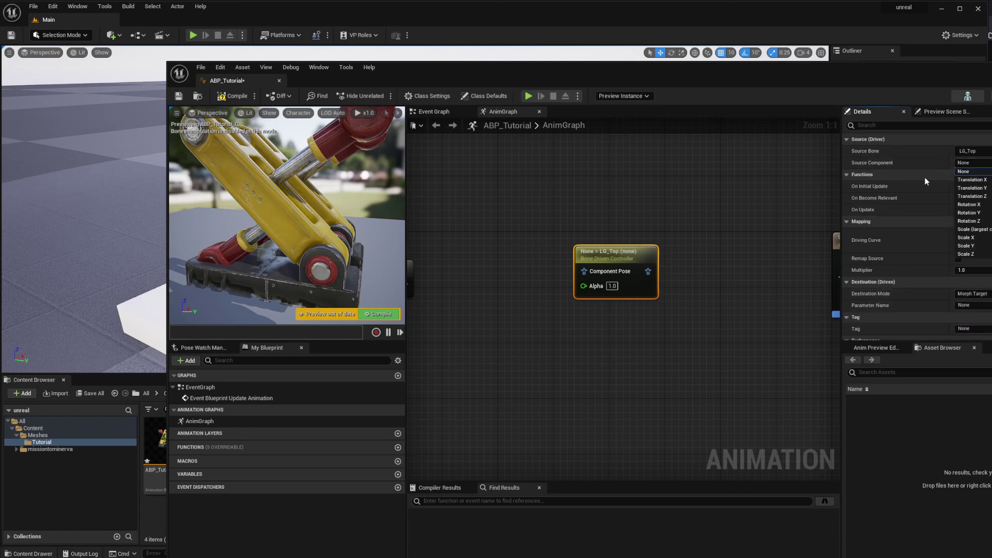
pyautogui.click(982, 206)
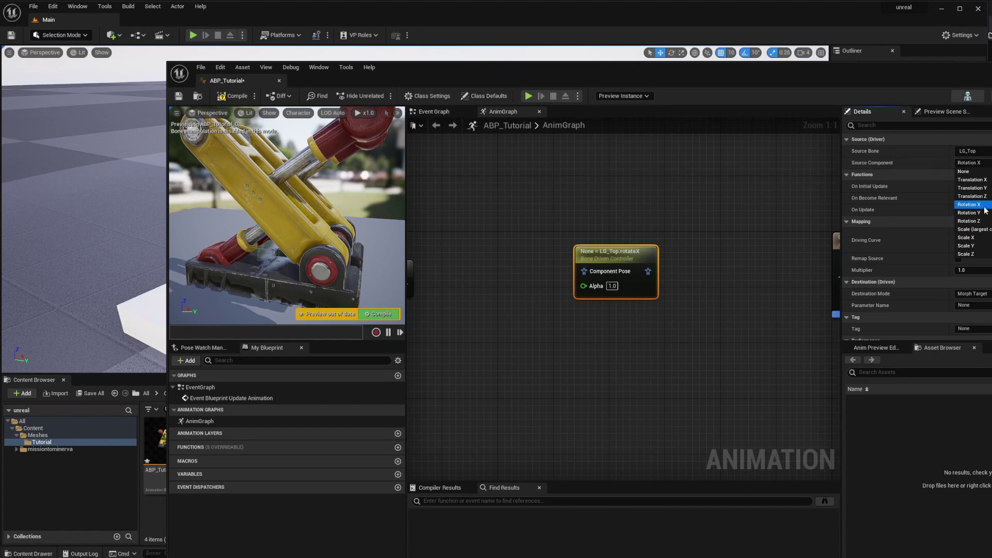
pyautogui.click(975, 206)
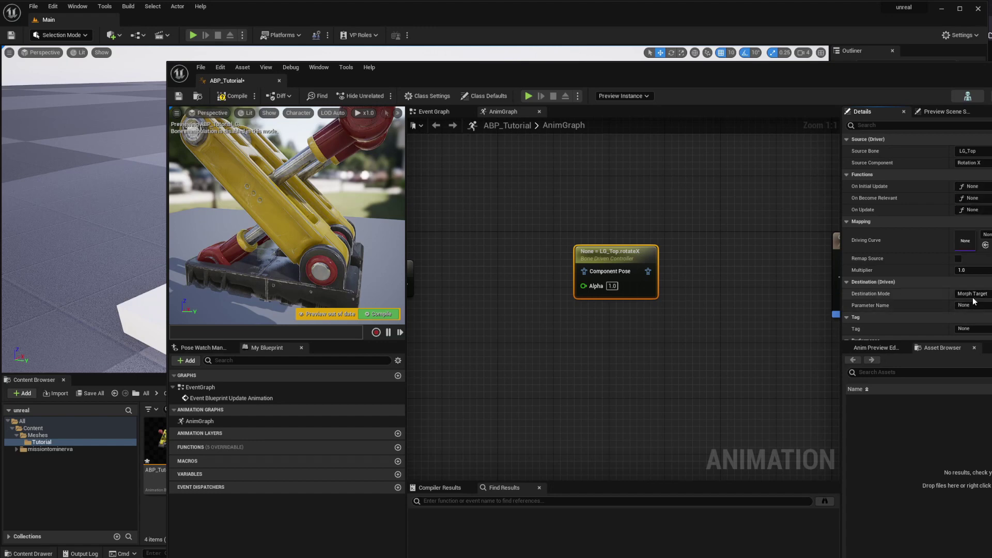
# Open the LG_Tutorial skeletal mesh and copy the name of its Top_Compressed morph target.
pyautogui.moveTo(484, 67); pyautogui.dragTo(588, 77)
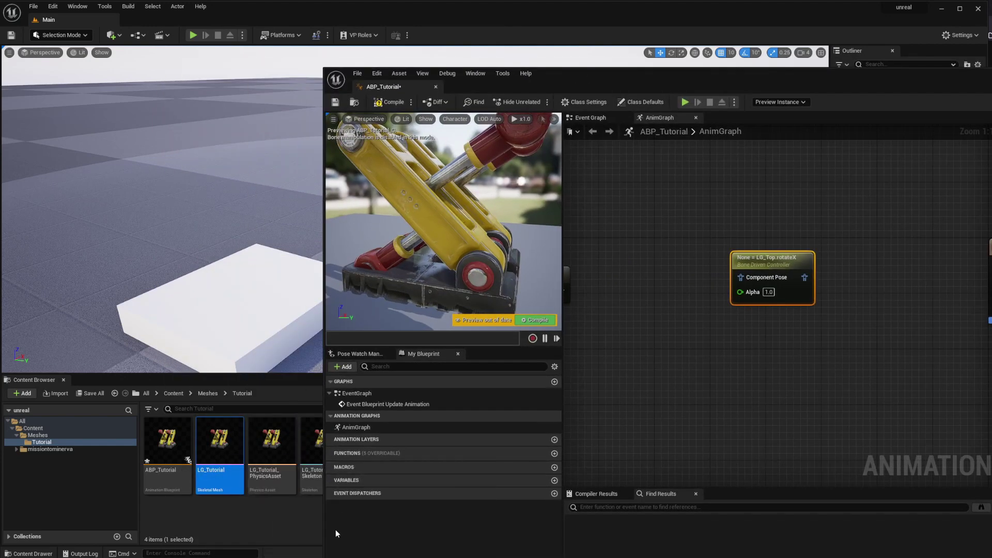
pyautogui.doubleClick(231, 435)
pyautogui.moveTo(503, 72); pyautogui.dragTo(311, 64)
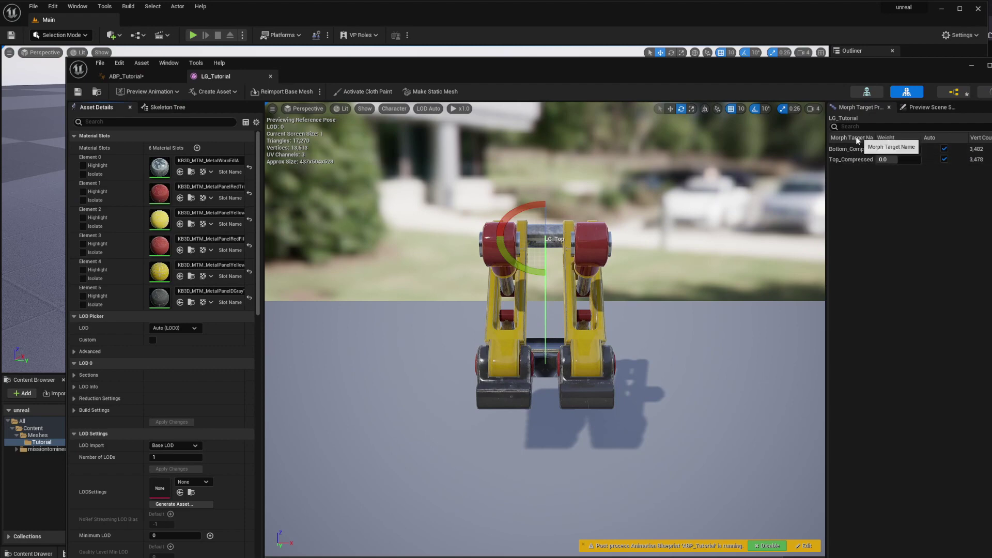
pyautogui.moveTo(825, 156); pyautogui.dragTo(781, 156)
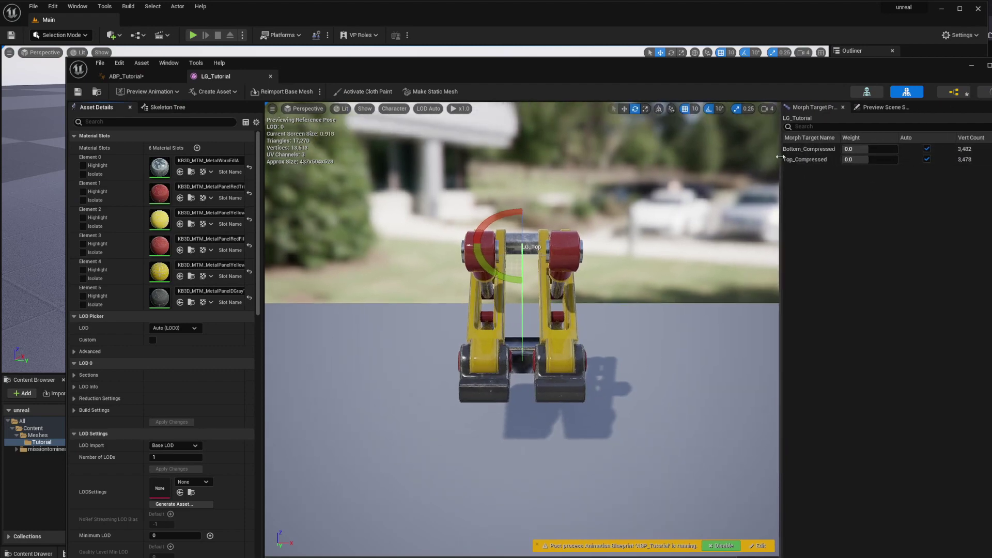
pyautogui.rightClick(806, 162)
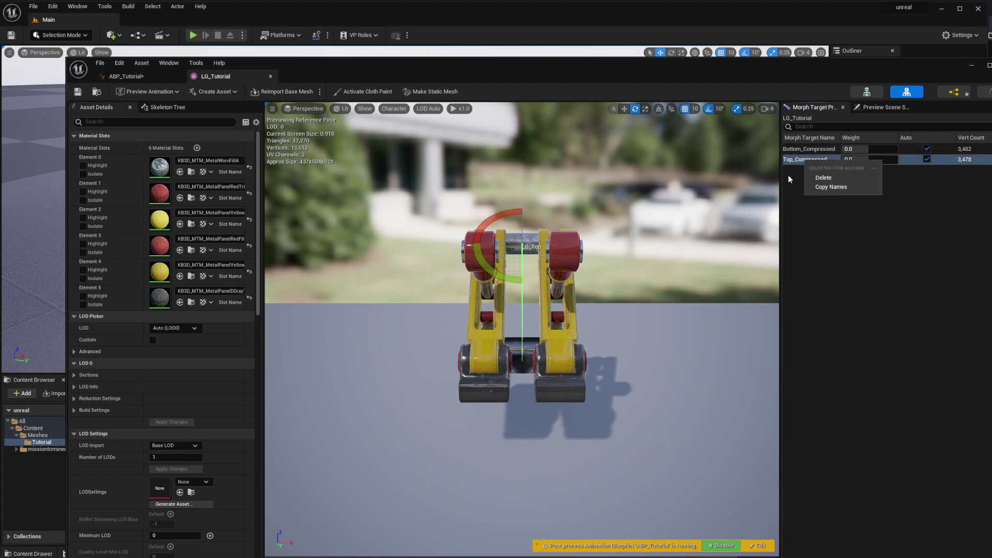
pyautogui.click(822, 187)
# Set the Bone Driven Controller's Parameter Name in ABP_Tutorial to the copied name Top_Compressed.
pyautogui.click(109, 76)
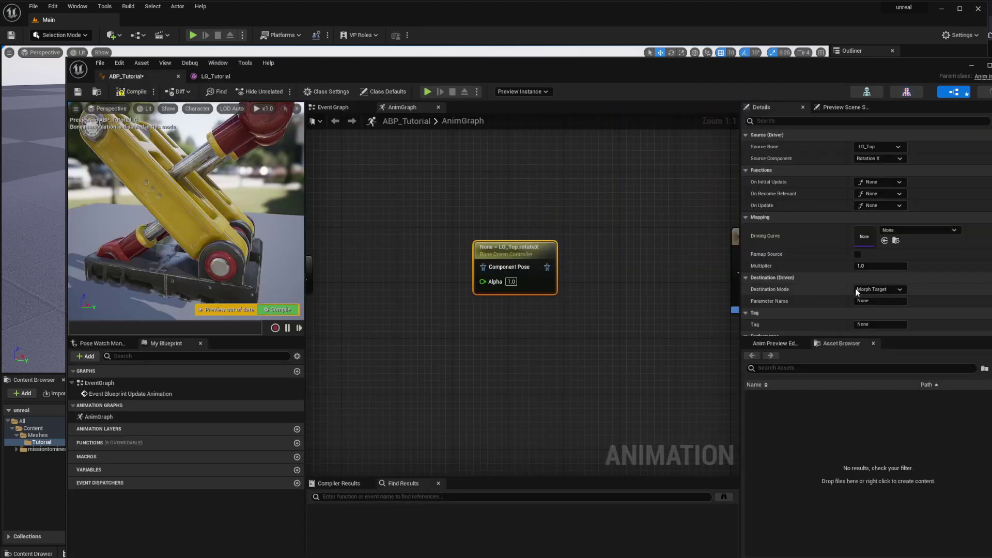
pyautogui.click(878, 301)
pyautogui.hotkey('ctrl', 'v')
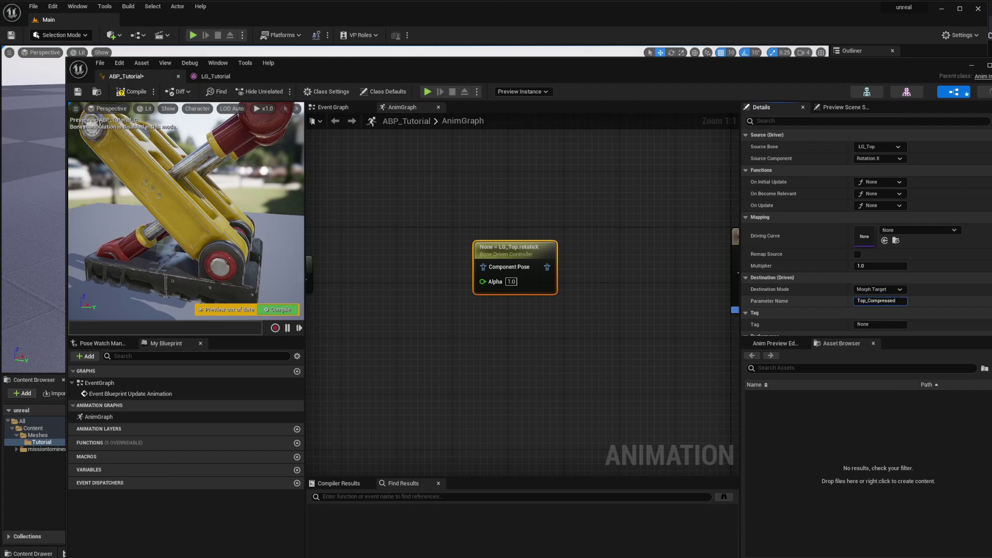
pyautogui.click(931, 302)
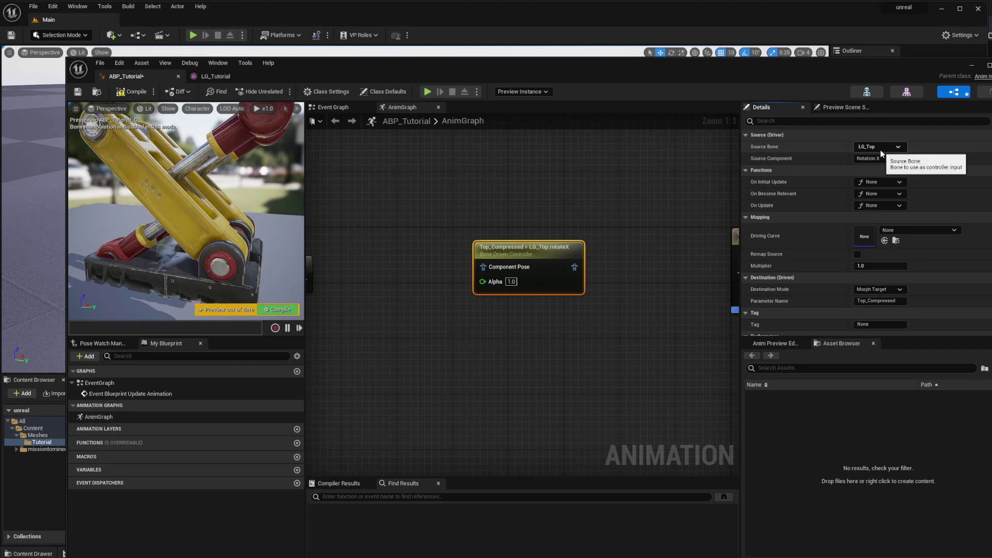
# Enable Remap Source on the Bone Driven Controller and set its source range from 0 to 30.
pyautogui.click(858, 254)
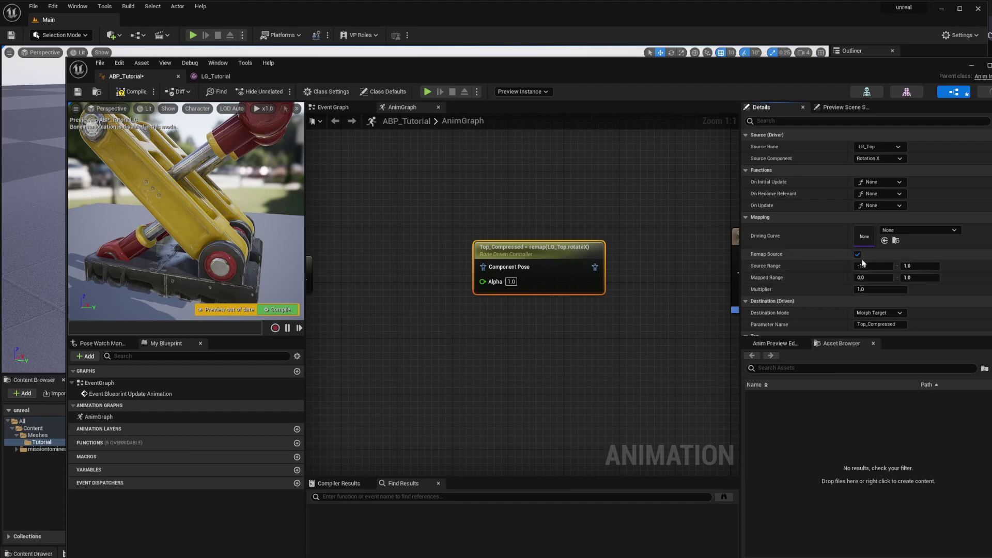
pyautogui.click(861, 266)
pyautogui.write('0')
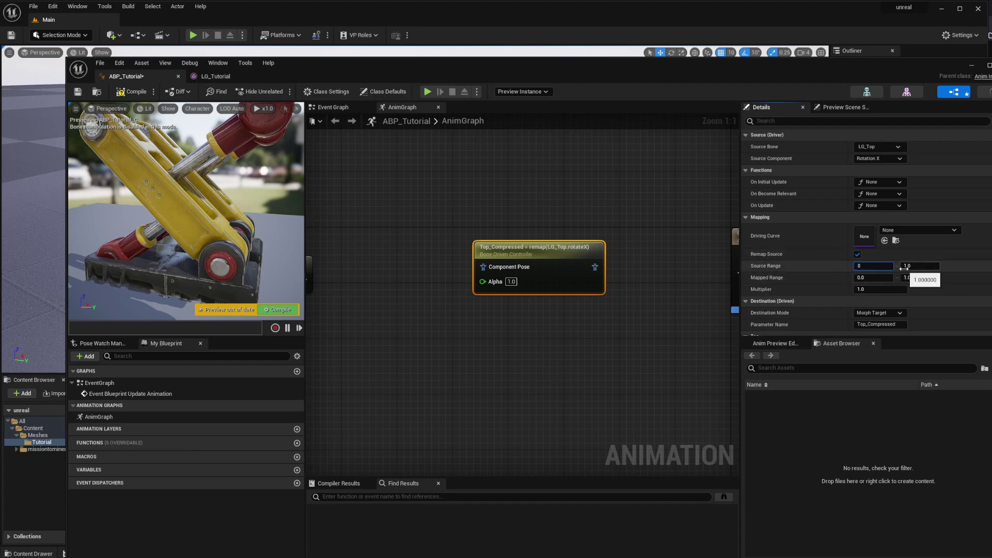
pyautogui.click(904, 268)
pyautogui.write('30')
pyautogui.press('Return')
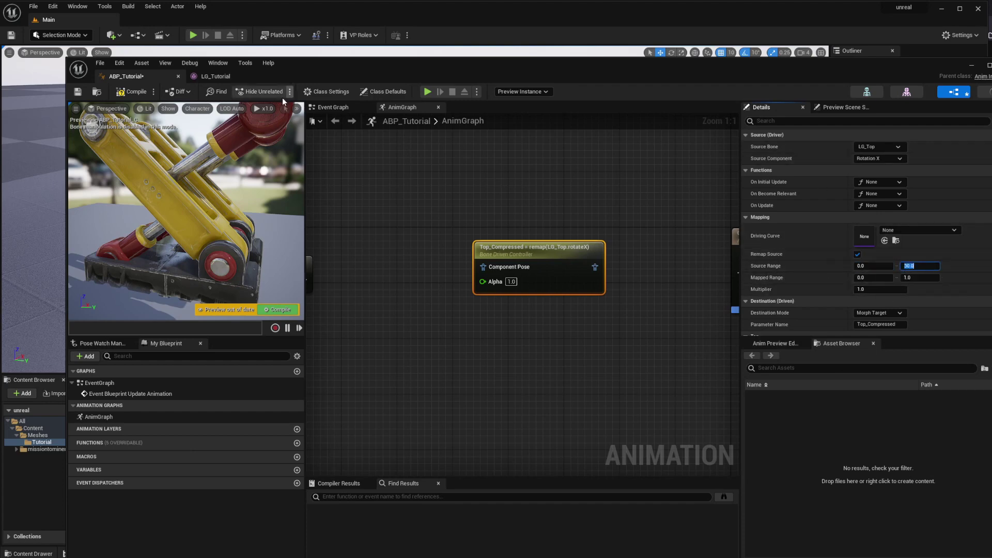
# Test the Top_Compressed morph target's weight on LG_Tutorial from a side view of the piston, and reset it to 0.
pyautogui.click(212, 79)
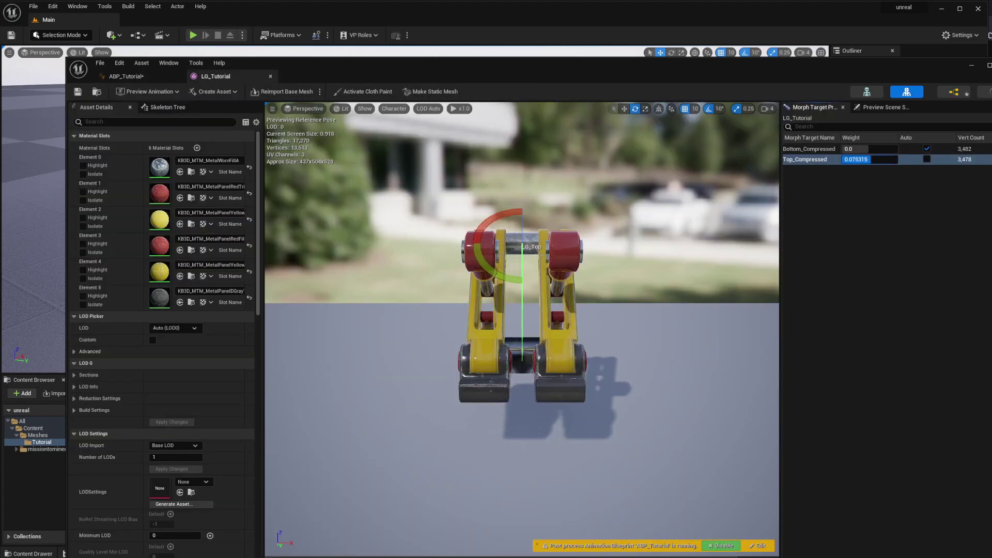
pyautogui.moveTo(871, 159); pyautogui.dragTo(873, 160)
pyautogui.keyDown('alt'); pyautogui.moveTo(597, 238); pyautogui.dragTo(724, 237); pyautogui.keyUp('alt')
pyautogui.keyDown('alt'); pyautogui.moveTo(723, 237); pyautogui.dragTo(744, 227, button='right'); pyautogui.keyUp('alt')
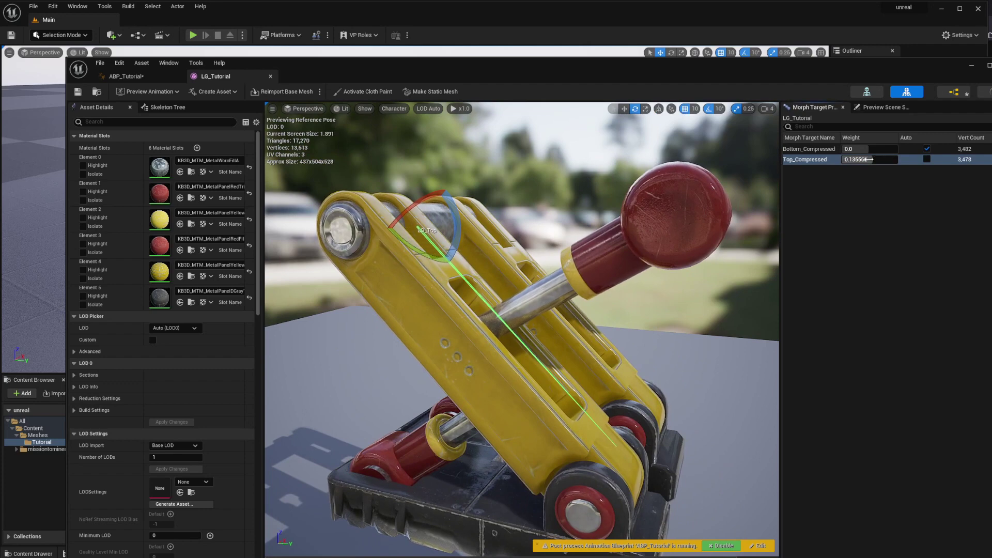
pyautogui.moveTo(872, 160)
pyautogui.mouseDown()
pyautogui.moveTo(897, 160)
pyautogui.moveTo(866, 160)
pyautogui.mouseUp()
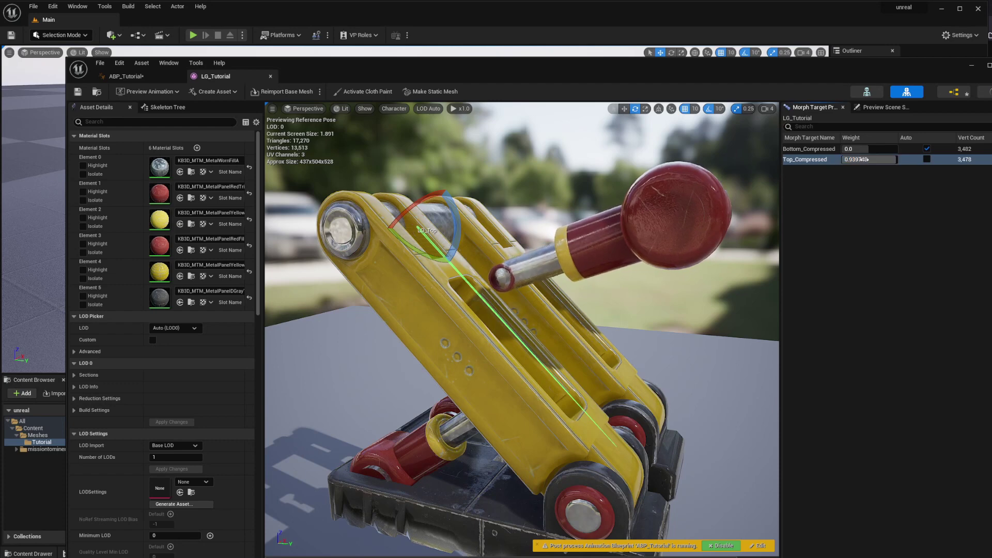
pyautogui.write('0')
pyautogui.press('Return')
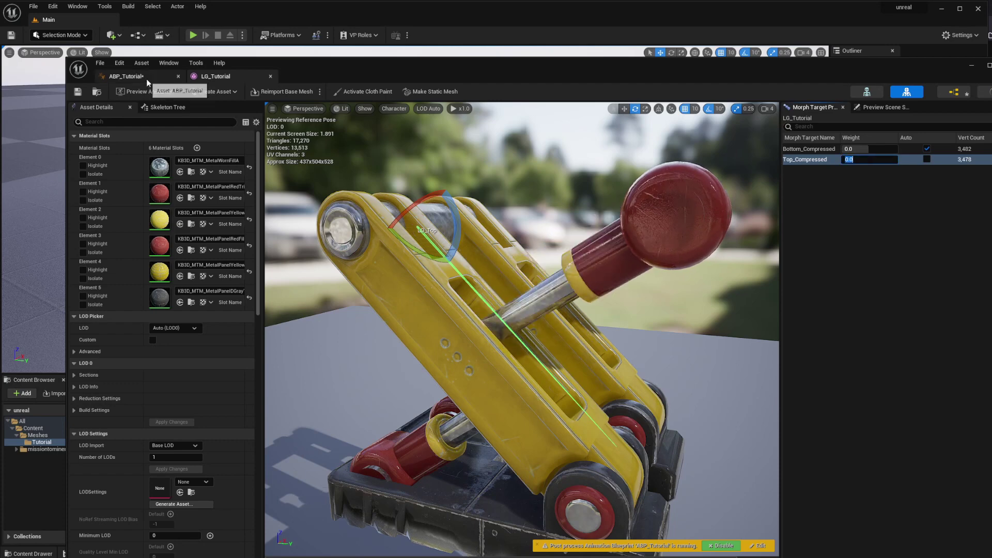
# Connect the Input Pose node to the Bone Driven Controller's Component Pose in ABP_Tutorial and line the nodes up.
pyautogui.click(126, 76)
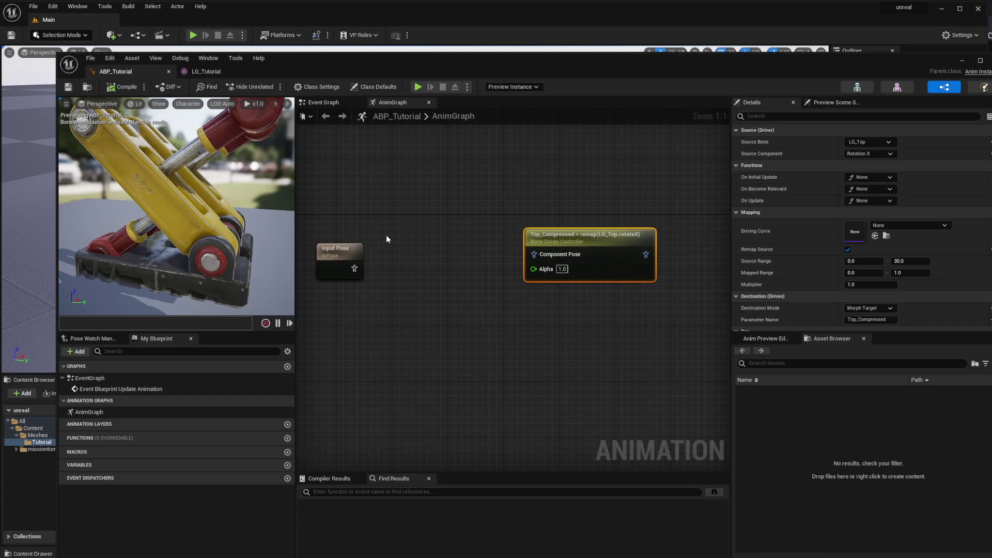
pyautogui.moveTo(386, 234); pyautogui.dragTo(430, 238, button='right')
pyautogui.moveTo(389, 250); pyautogui.dragTo(339, 243)
pyautogui.moveTo(371, 260); pyautogui.dragTo(355, 271, button='right')
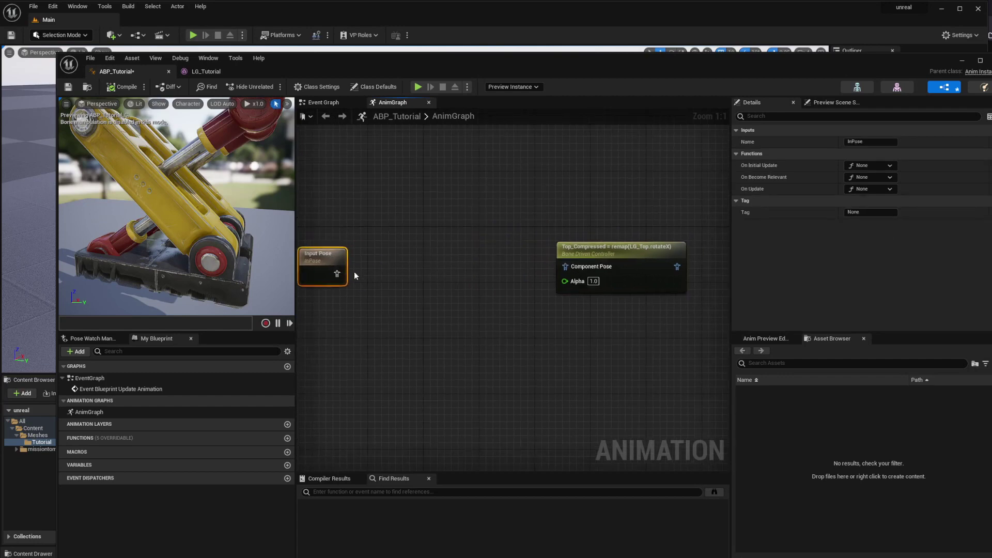
pyautogui.moveTo(337, 273); pyautogui.dragTo(521, 268)
pyautogui.moveTo(571, 268); pyautogui.dragTo(571, 268)
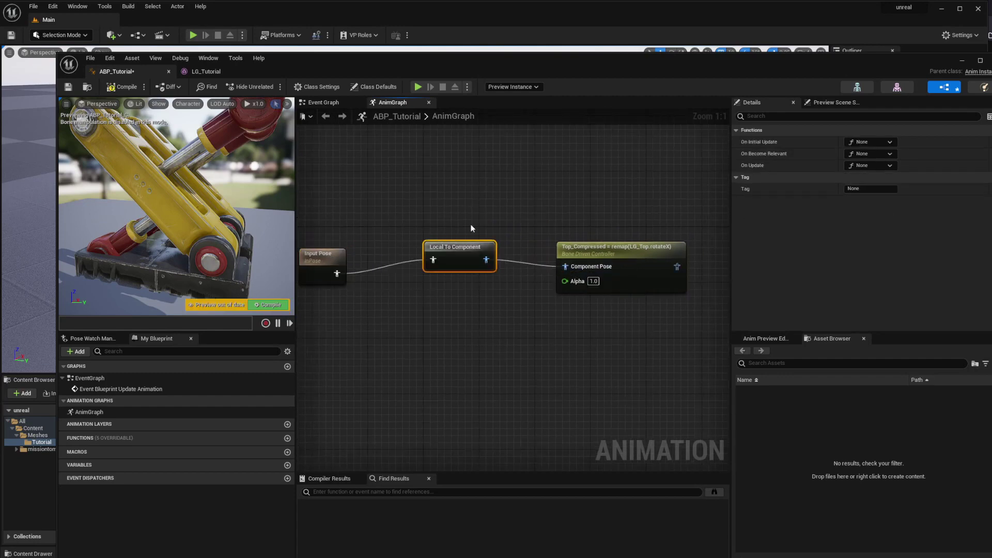
pyautogui.moveTo(507, 220); pyautogui.dragTo(465, 225, button='right')
pyautogui.moveTo(558, 260); pyautogui.dragTo(558, 250)
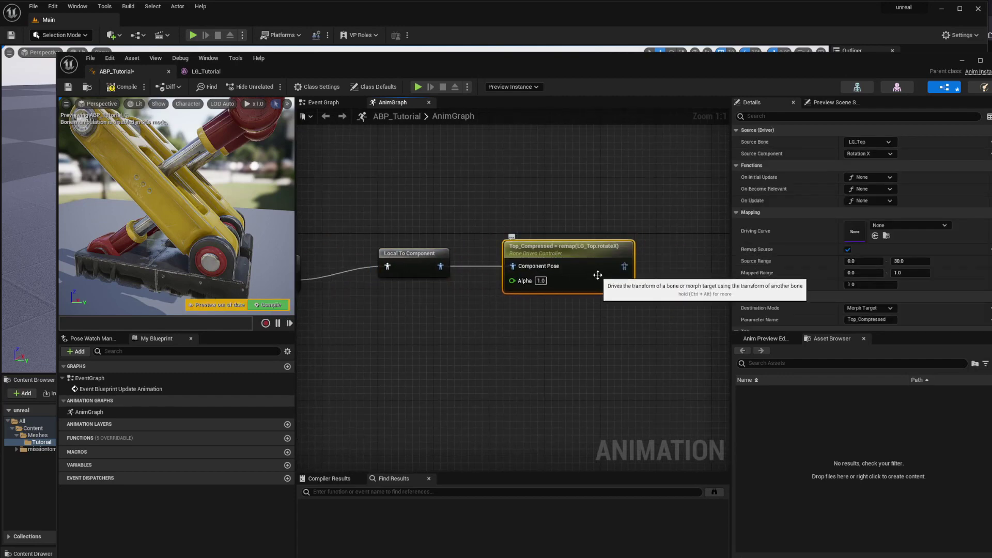
# Connect the Bone Driven Controller to the Output Pose, tidy the node spacing, and compile and save ABP_Tutorial.
pyautogui.moveTo(604, 243); pyautogui.dragTo(486, 244, button='right')
pyautogui.moveTo(477, 258); pyautogui.dragTo(615, 272)
pyautogui.moveTo(527, 206); pyautogui.dragTo(639, 264)
pyautogui.moveTo(526, 229); pyautogui.dragTo(561, 242)
pyautogui.click(124, 87)
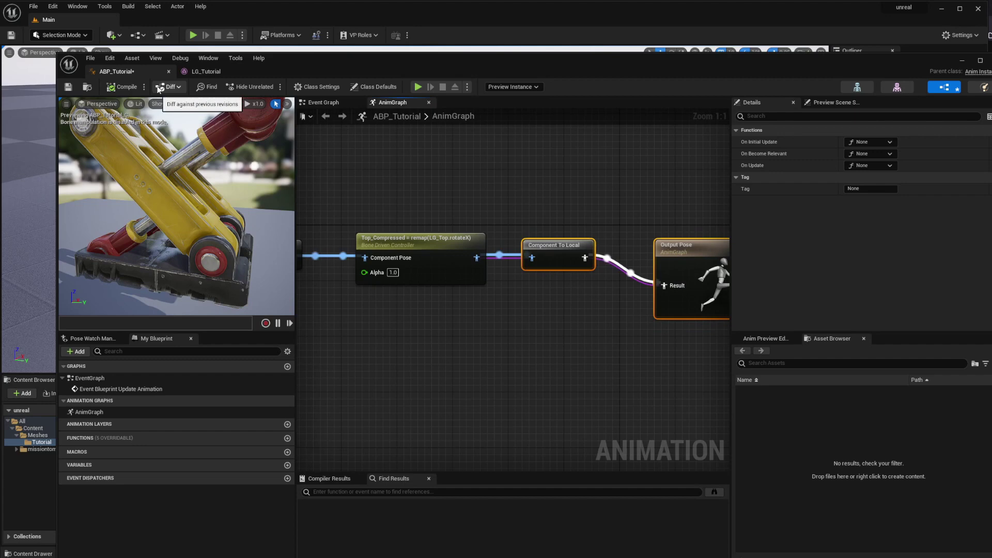
pyautogui.click(69, 87)
# Rotate the LG_Top bone in the LG_Tutorial preview to test whether it drives the Top_Compressed morph target.
pyautogui.moveTo(439, 191); pyautogui.dragTo(508, 206, button='right')
pyautogui.scroll(-2, 514, 181)
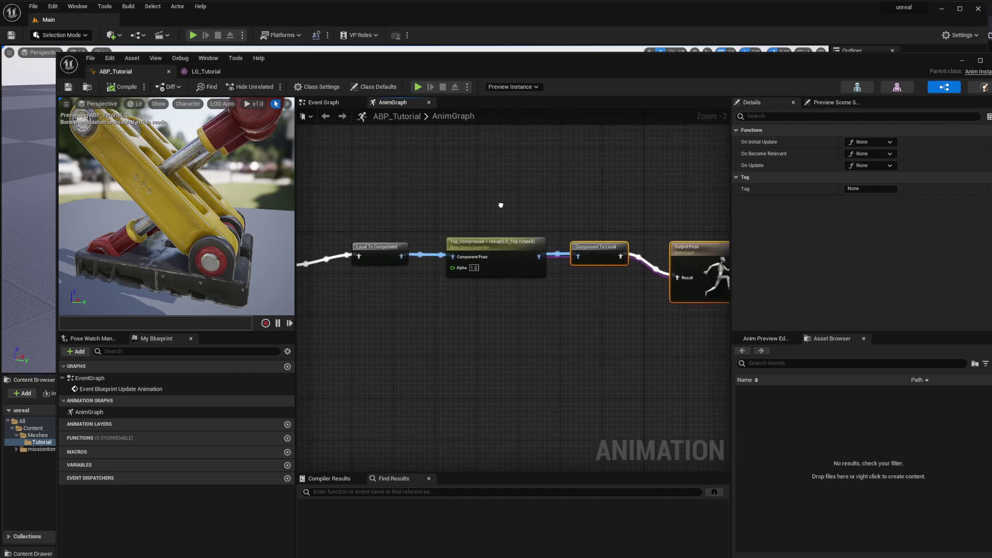
pyautogui.scroll(1, 500, 204)
pyautogui.click(207, 72)
pyautogui.moveTo(446, 209); pyautogui.dragTo(408, 148)
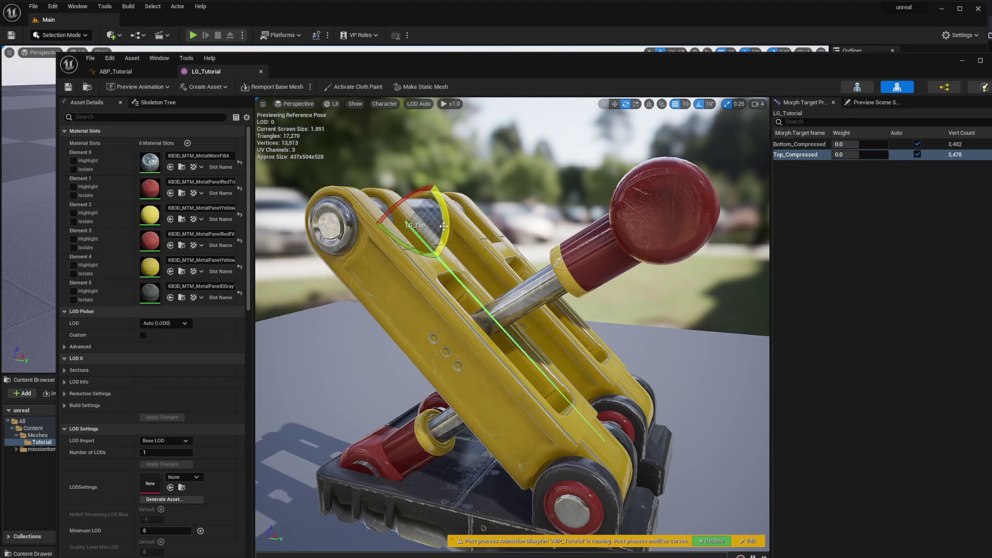
pyautogui.moveTo(444, 219); pyautogui.dragTo(444, 269)
pyautogui.moveTo(374, 225)
pyautogui.mouseDown()
pyautogui.moveTo(372, 239)
pyautogui.moveTo(399, 200)
pyautogui.moveTo(370, 239)
pyautogui.moveTo(391, 208)
pyautogui.moveTo(376, 225)
pyautogui.mouseUp()
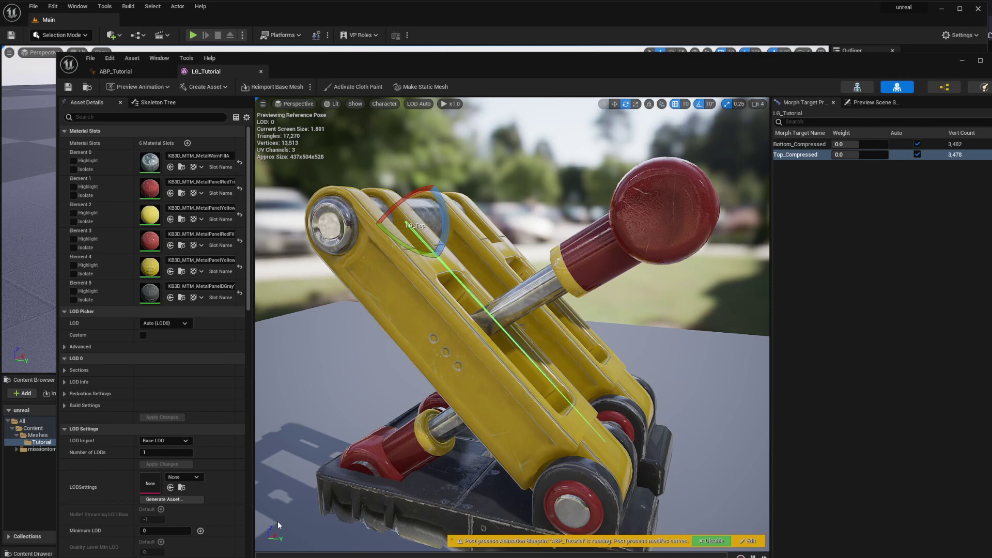
# Change the Bone Driven Controller's source component to Rotation Z, and compile and save ABP_Tutorial.
pyautogui.click(116, 71)
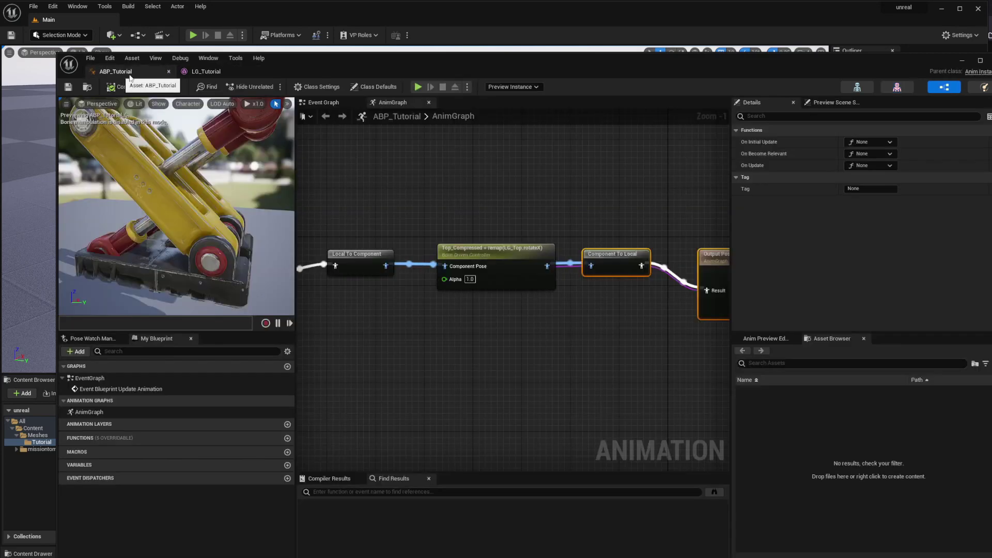
pyautogui.moveTo(579, 200); pyautogui.dragTo(540, 213, button='right')
pyautogui.click(463, 255)
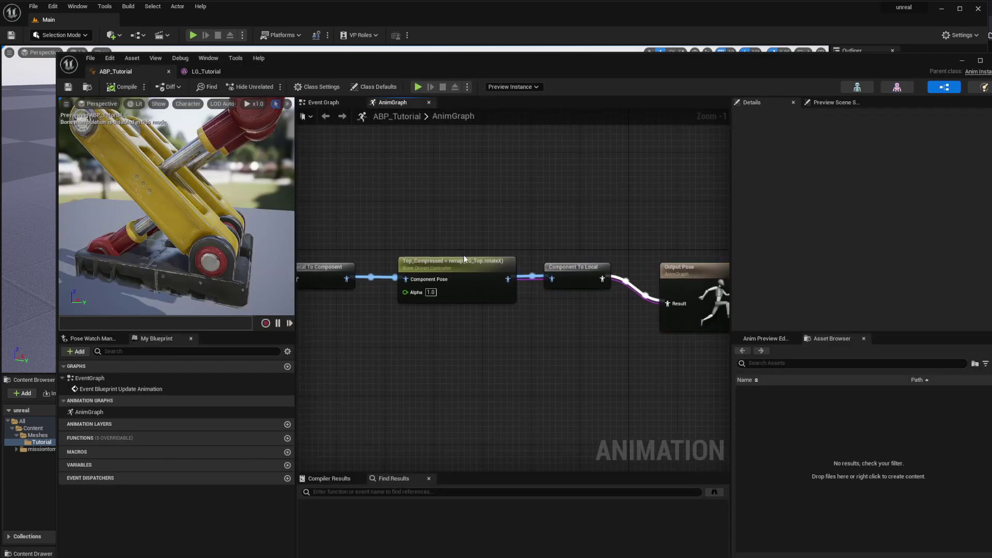
pyautogui.click(465, 261)
pyautogui.click(881, 155)
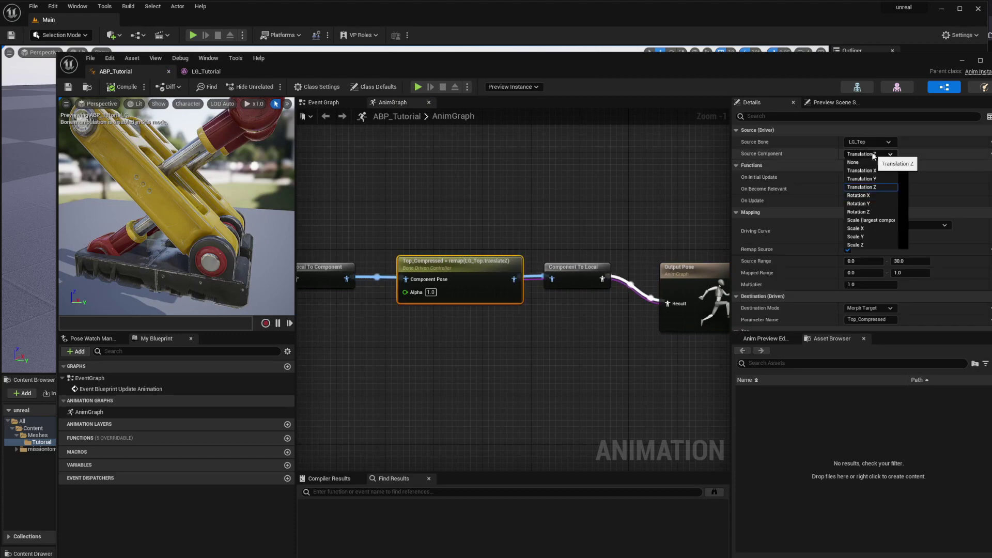
pyautogui.click(877, 212)
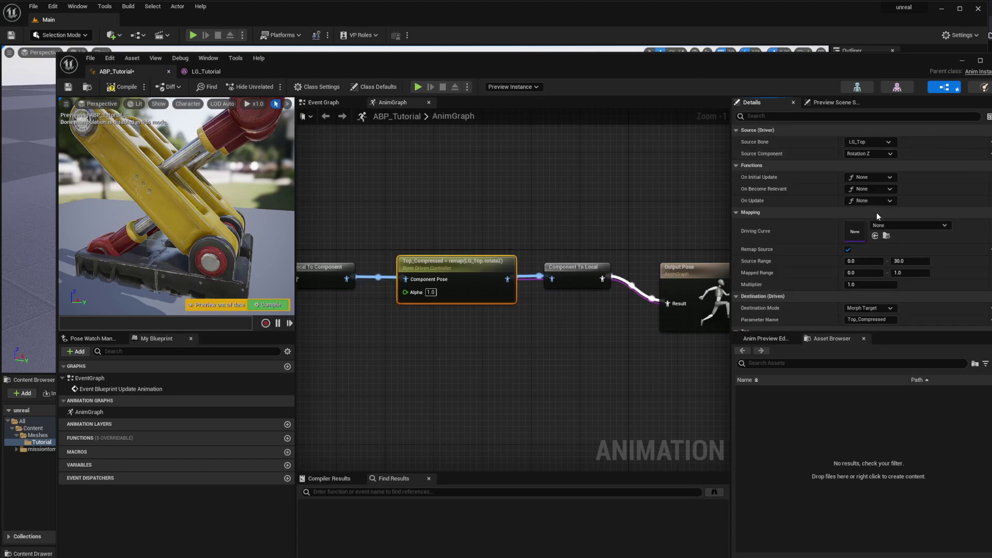
pyautogui.click(126, 86)
pyautogui.click(68, 88)
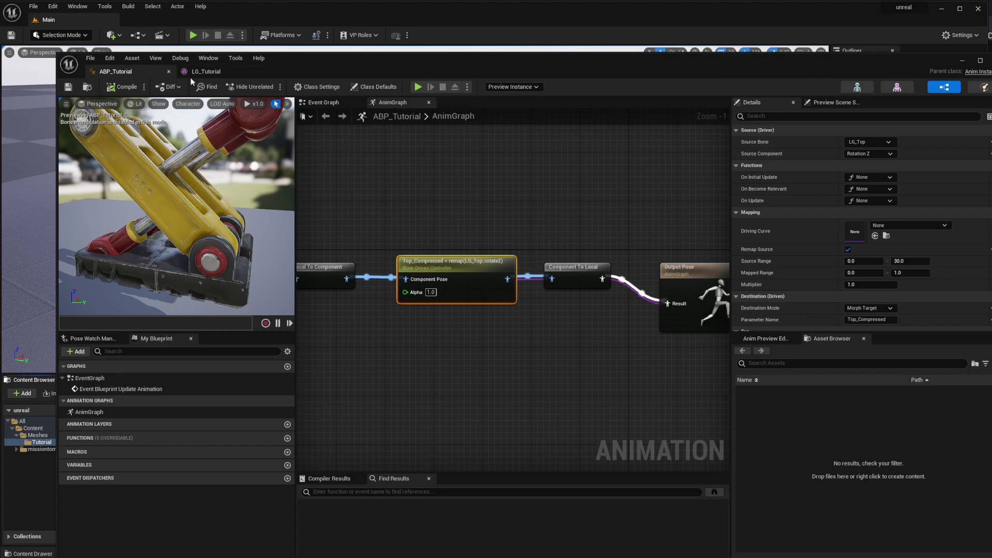
# Test the Rotation Z driver by rotating the LG_Top bone in the LG_Tutorial preview.
pyautogui.click(207, 73)
pyautogui.moveTo(443, 239); pyautogui.dragTo(433, 262)
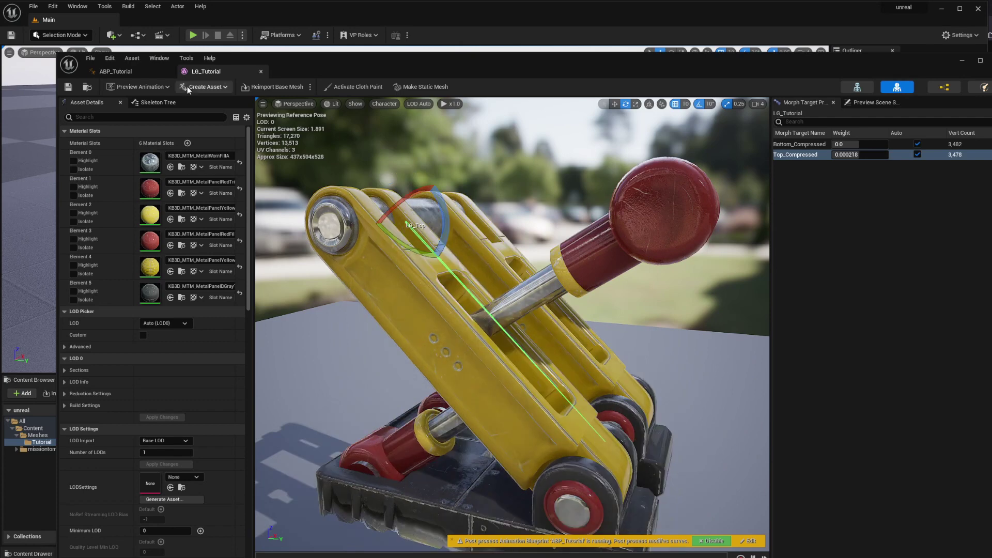
# Move the Input Pose and Local To Component nodes in ABP_Tutorial's AnimGraph away from the Bone Driven Controller to make room.
pyautogui.click(116, 71)
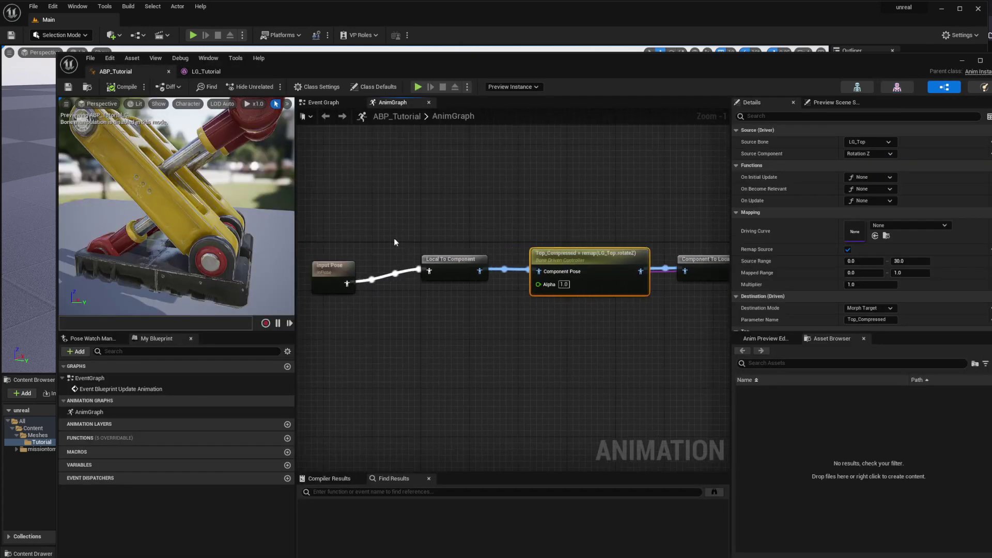
pyautogui.moveTo(334, 236); pyautogui.dragTo(315, 257)
pyautogui.moveTo(452, 250); pyautogui.dragTo(598, 251, button='right')
pyautogui.moveTo(455, 256); pyautogui.dragTo(425, 262)
pyautogui.moveTo(467, 261); pyautogui.dragTo(350, 268, button='right')
# Duplicate the Top_Compressed Bone Driven Controller and wire the copy between Local To Component and the original.
pyautogui.click(617, 263)
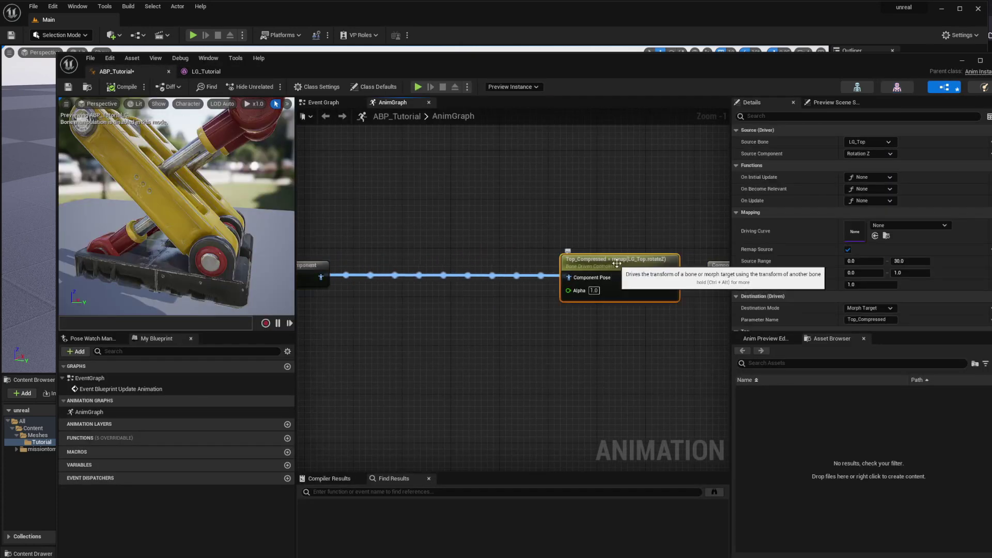
pyautogui.hotkey('ctrl', 'd')
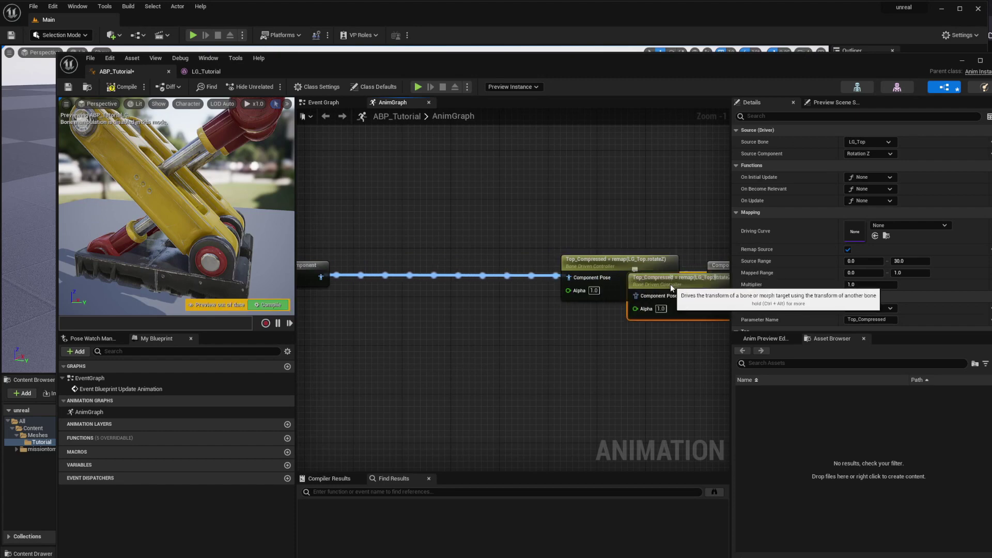
pyautogui.moveTo(671, 284); pyautogui.dragTo(448, 263)
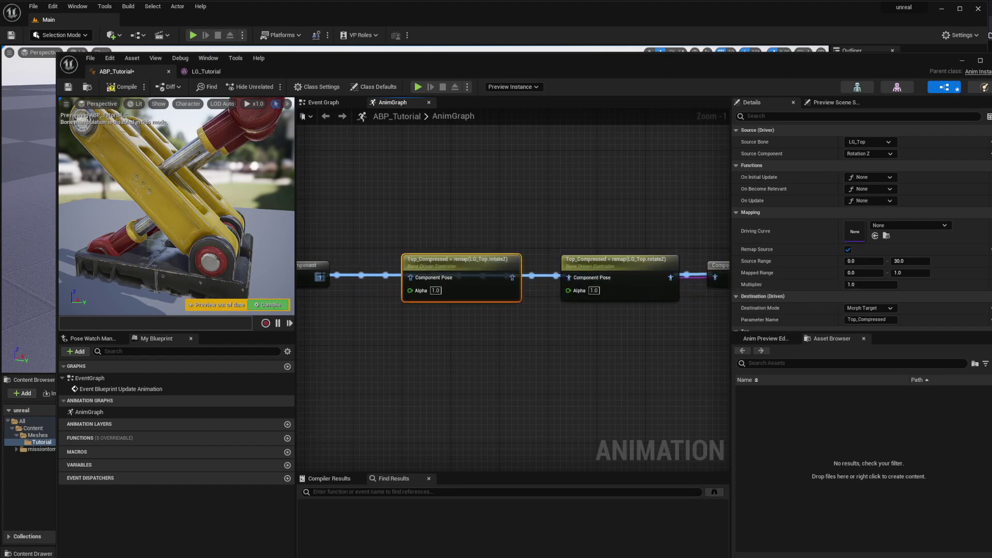
pyautogui.moveTo(322, 276); pyautogui.dragTo(412, 277)
pyautogui.moveTo(512, 278); pyautogui.dragTo(572, 279)
pyautogui.moveTo(547, 213); pyautogui.dragTo(569, 214, button='right')
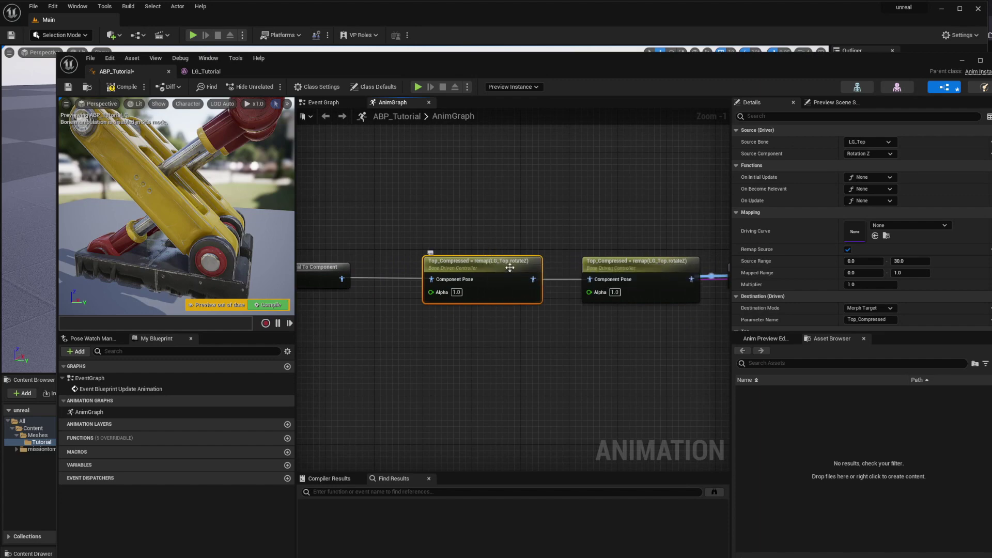
# Set the duplicated controller's source bone to LG_Bottom and its parameter name to Bottom_Compressed.
pyautogui.click(868, 143)
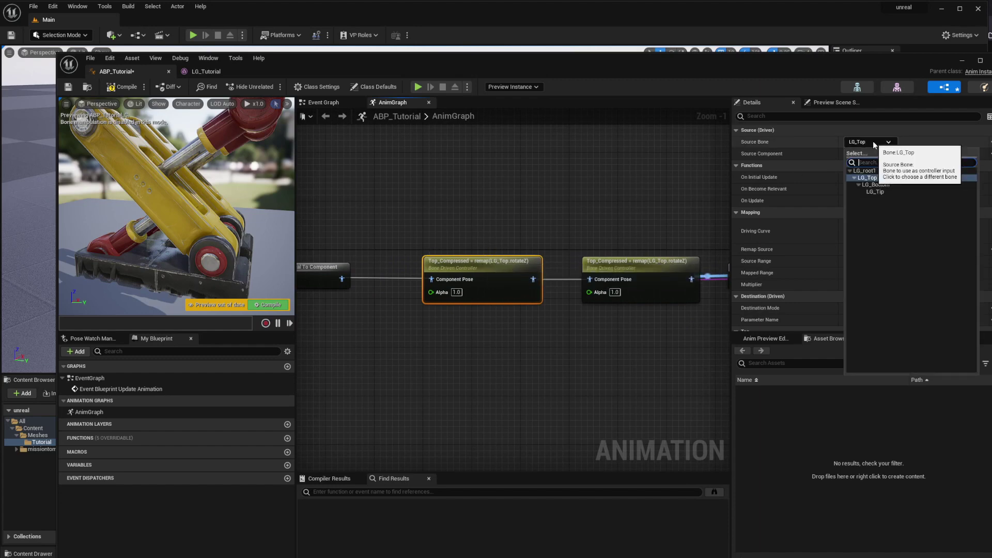
pyautogui.click(876, 185)
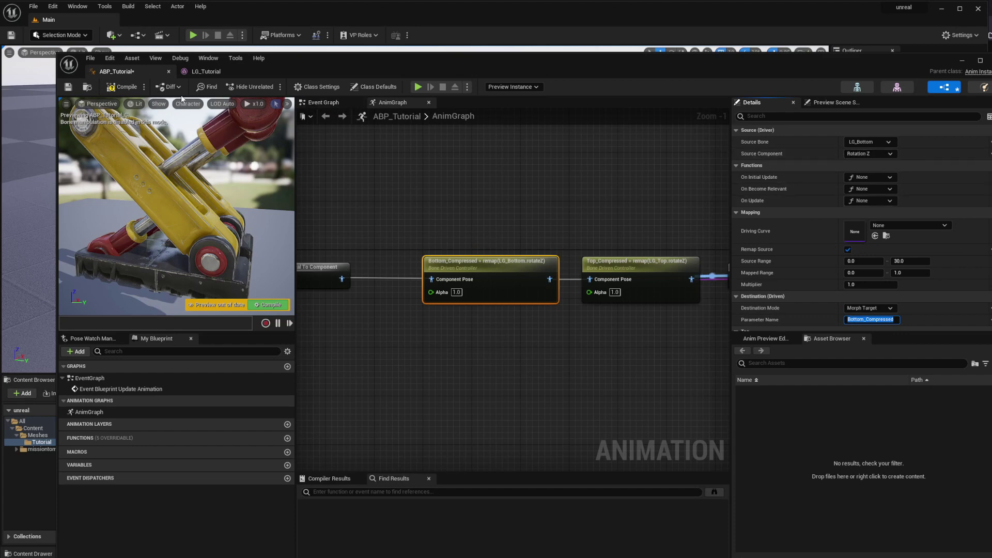
# Select the LG_Bottom bone in the LG_Tutorial skeleton to check its rotation axes.
pyautogui.click(201, 71)
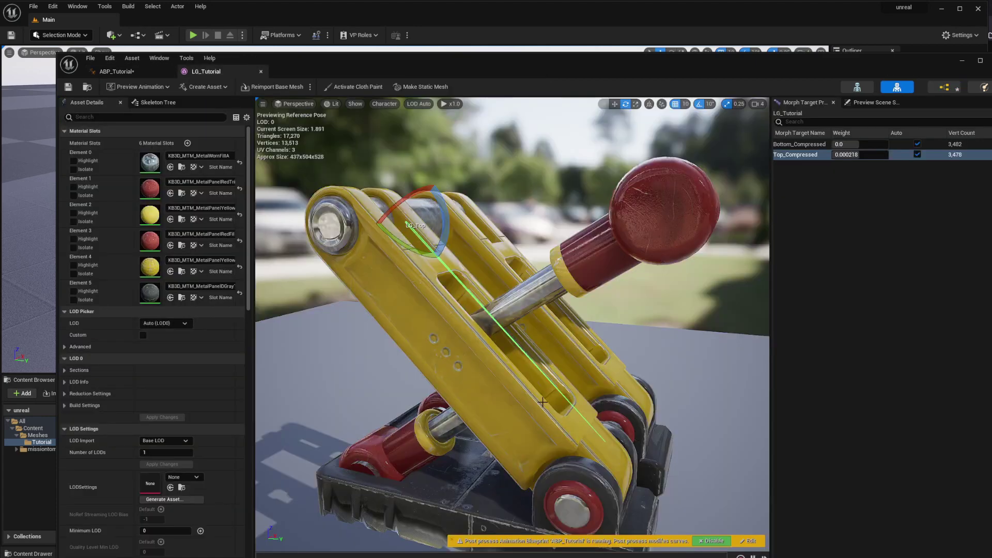
pyautogui.click(155, 103)
pyautogui.click(105, 158)
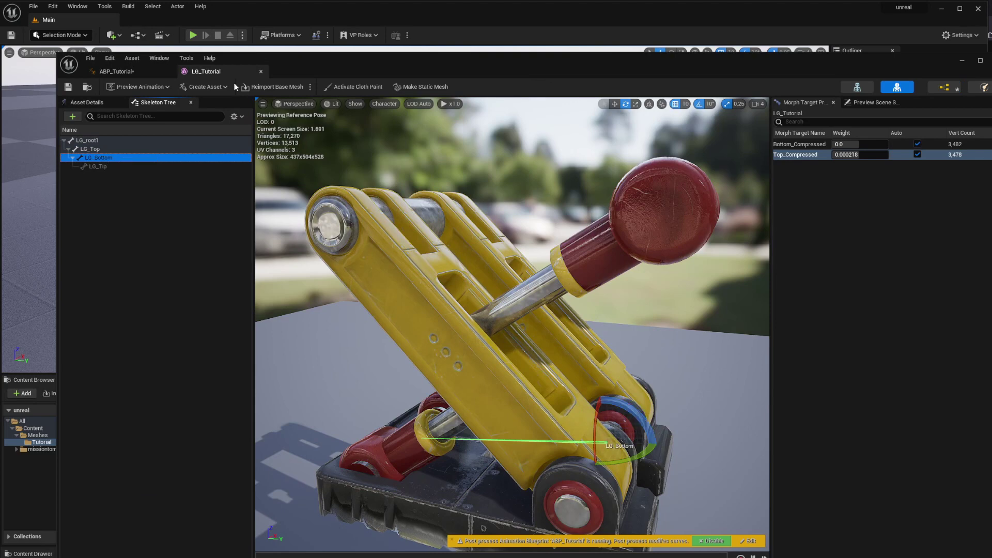
# Review the Bottom_Compressed controller's mapping settings, and compile and save ABP_Tutorial.
pyautogui.click(116, 71)
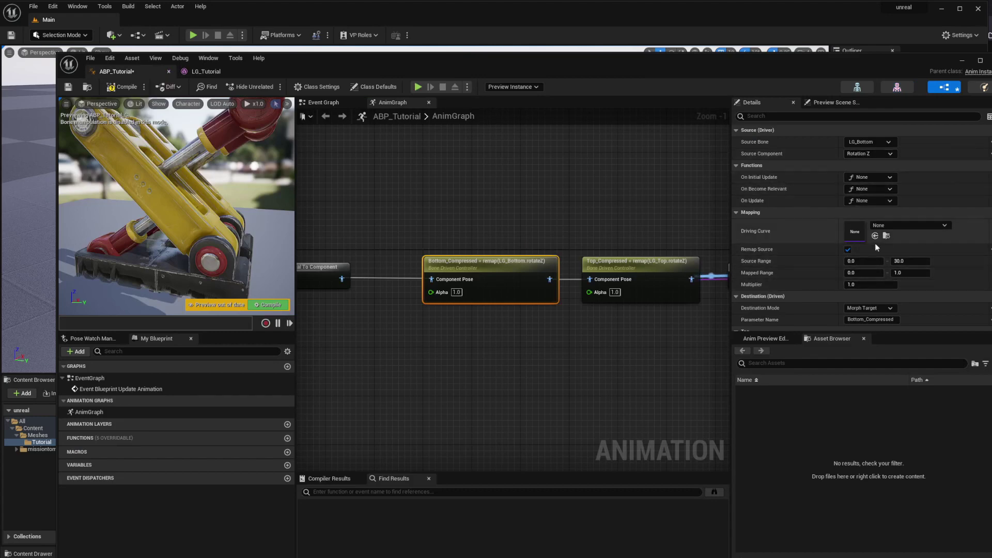
pyautogui.scroll(-2, 895, 274)
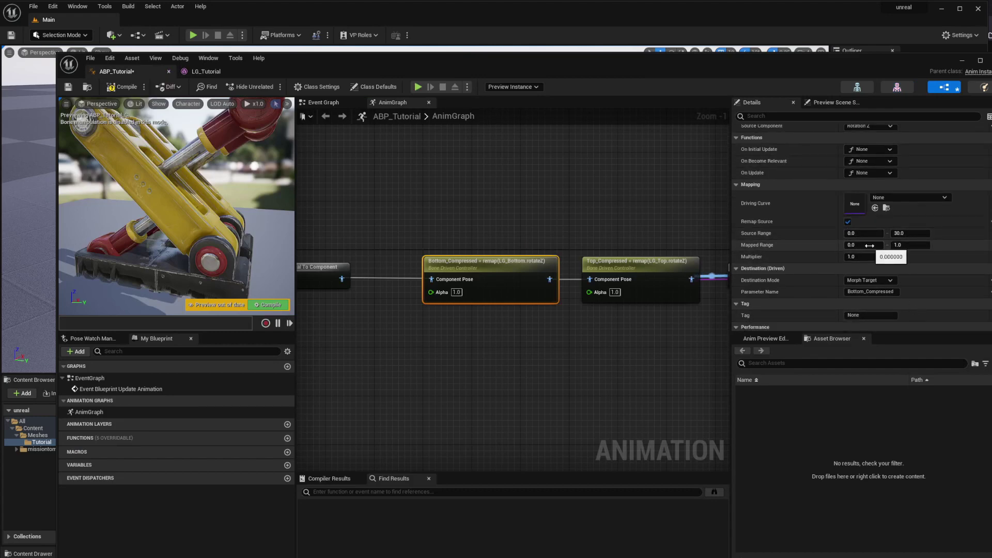
pyautogui.click(111, 88)
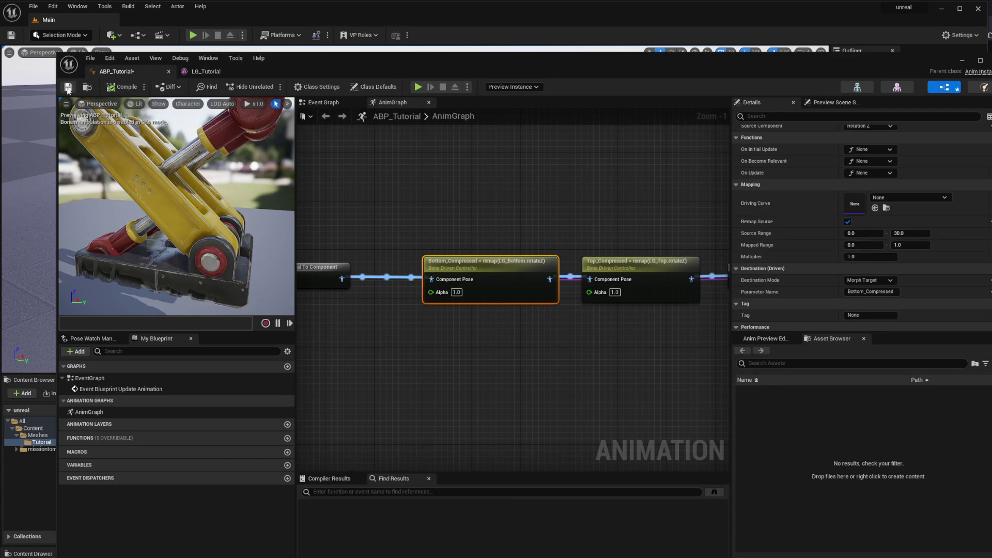
# Rotate the LG_Bottom bone in the LG_Tutorial preview to test whether it drives the Bottom_Compressed morph target.
pyautogui.click(206, 71)
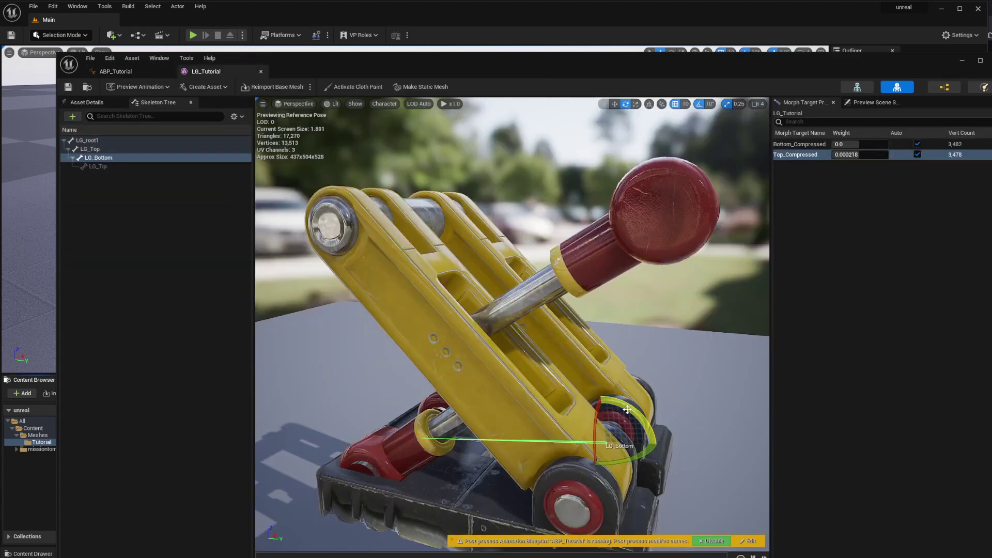
pyautogui.moveTo(627, 410)
pyautogui.mouseDown()
pyautogui.moveTo(643, 423)
pyautogui.moveTo(619, 404)
pyautogui.moveTo(652, 434)
pyautogui.moveTo(608, 397)
pyautogui.moveTo(632, 414)
pyautogui.moveTo(620, 405)
pyautogui.mouseUp()
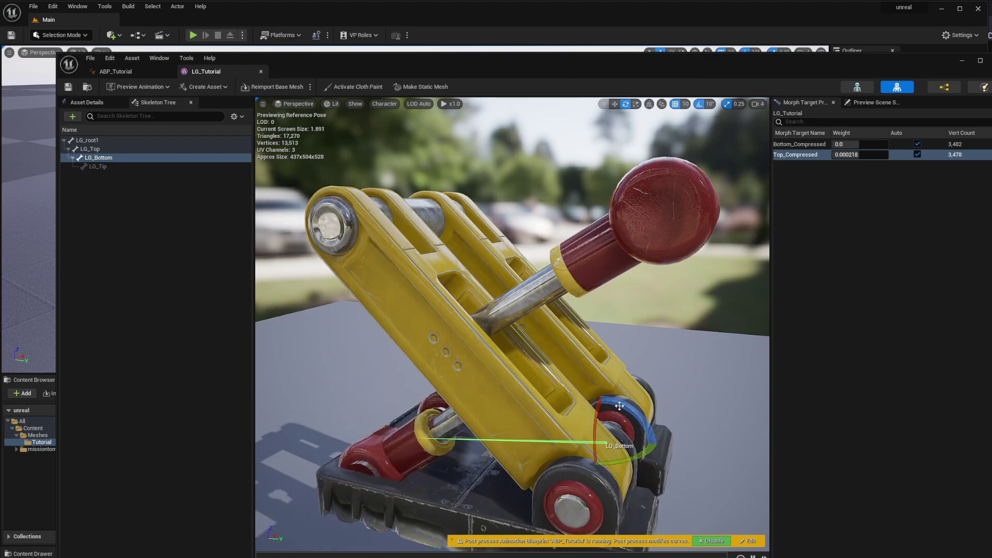
pyautogui.moveTo(480, 367); pyautogui.dragTo(485, 388, button='right')
pyautogui.press('s')
pyautogui.moveTo(533, 364); pyautogui.dragTo(533, 285, button='right')
pyautogui.moveTo(545, 347)
pyautogui.mouseDown()
pyautogui.moveTo(557, 327)
pyautogui.moveTo(545, 348)
pyautogui.mouseUp()
# Move Input Pose and Local To Component well ahead of the two Bone Driven Controllers, aligned close together, and save ABP_Tutorial.
pyautogui.click(125, 71)
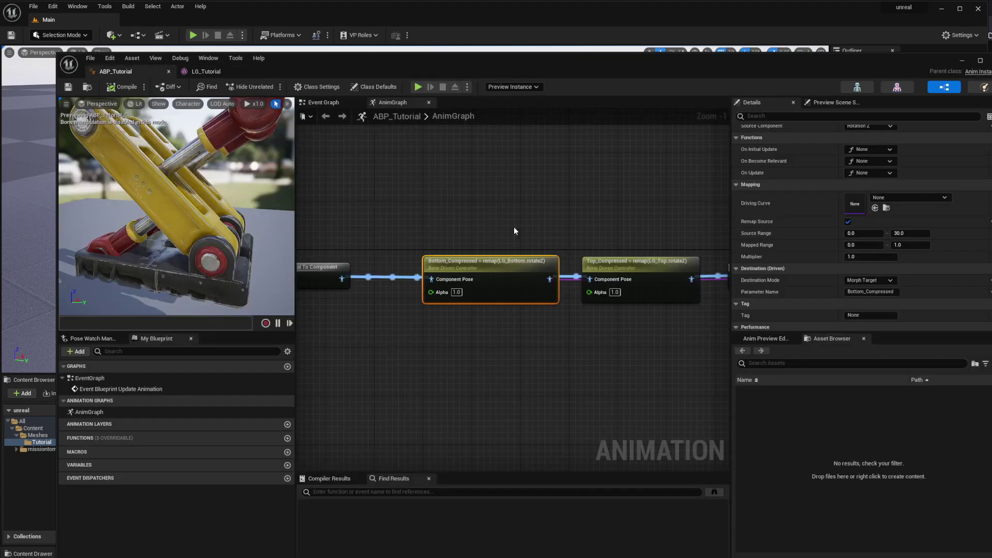
pyautogui.moveTo(583, 212); pyautogui.dragTo(604, 215, button='right')
pyautogui.scroll(-2, 519, 213)
pyautogui.moveTo(441, 208); pyautogui.dragTo(600, 215, button='right')
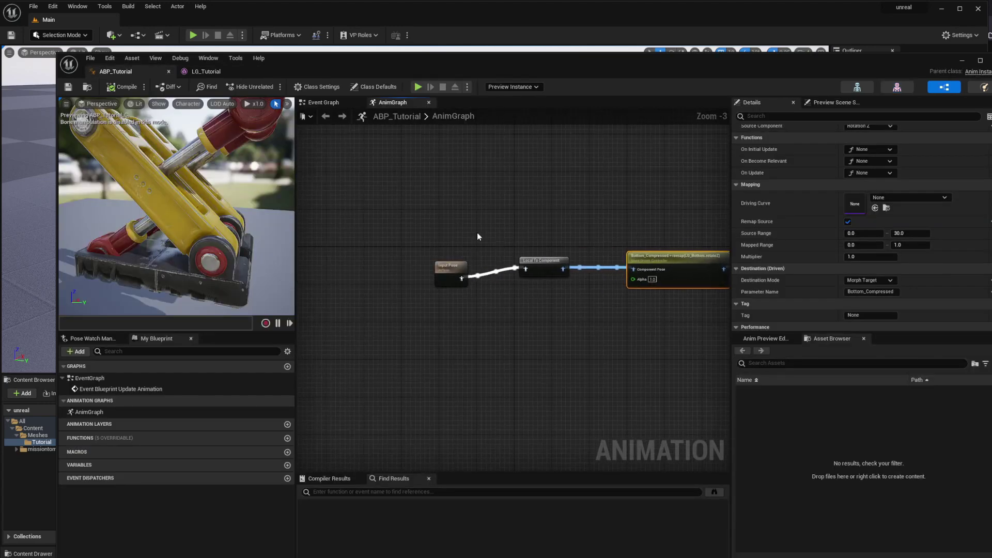
pyautogui.moveTo(452, 264); pyautogui.dragTo(433, 253)
pyautogui.keyDown('shift'); pyautogui.click(547, 263); pyautogui.keyUp('shift')
pyautogui.moveTo(547, 262); pyautogui.dragTo(382, 262)
pyautogui.moveTo(430, 243); pyautogui.dragTo(610, 228, button='right')
pyautogui.click(70, 88)
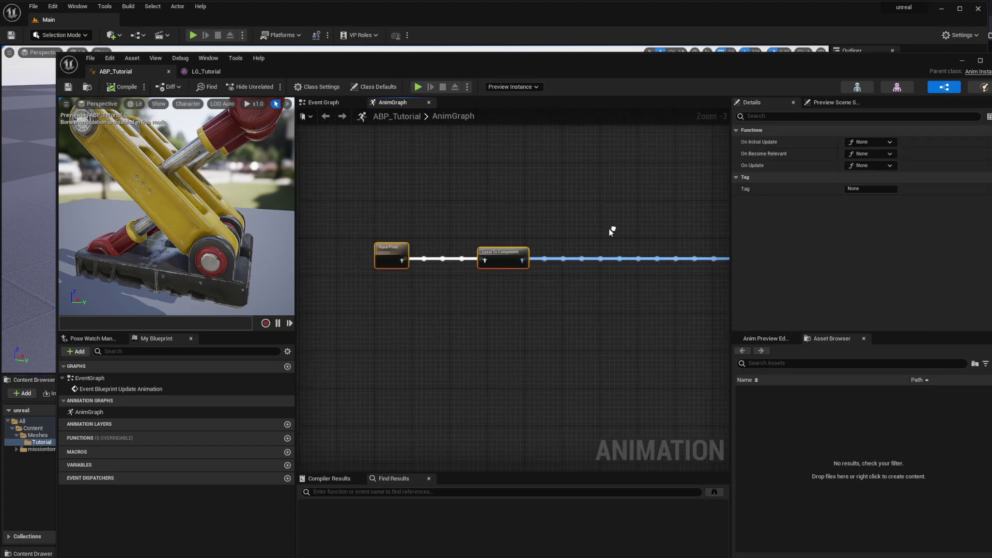
pyautogui.moveTo(491, 253); pyautogui.dragTo(392, 251)
pyautogui.click(439, 253)
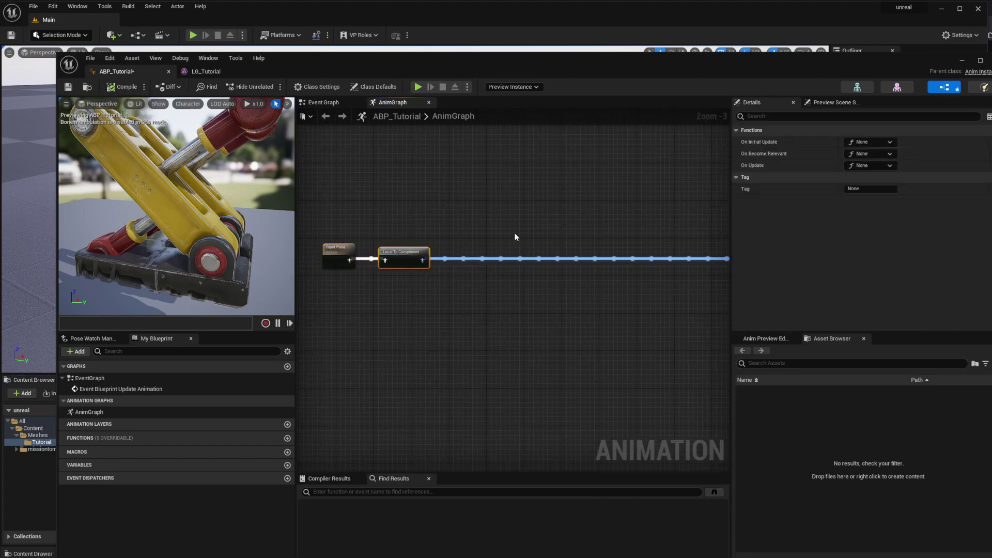
# Look over the AnimGraph chain from Input Pose through the Bottom_Compressed and Top_Compressed controllers.
pyautogui.moveTo(515, 235); pyautogui.dragTo(297, 226, button='right')
pyautogui.moveTo(364, 236); pyautogui.dragTo(617, 238, button='right')
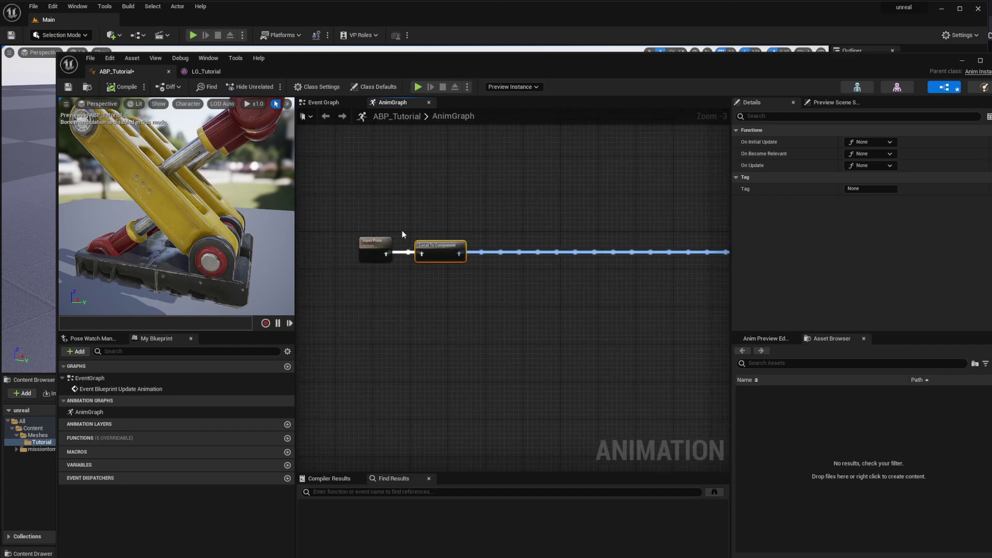
pyautogui.moveTo(454, 290); pyautogui.dragTo(454, 291)
pyautogui.click(567, 226)
pyautogui.moveTo(602, 226); pyautogui.dragTo(454, 224, button='right')
pyautogui.moveTo(530, 223); pyautogui.dragTo(546, 237, button='right')
pyautogui.moveTo(378, 243); pyautogui.dragTo(372, 265, button='right')
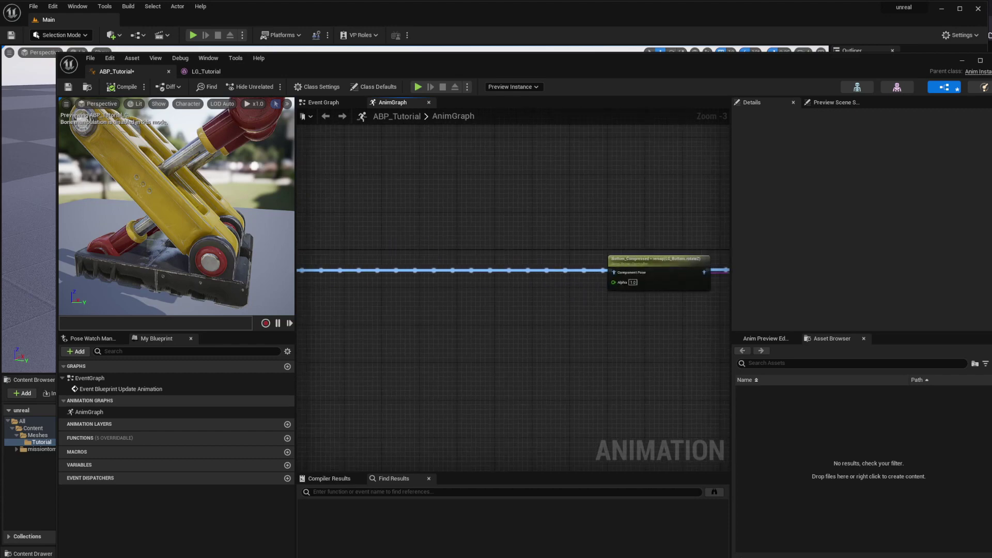
pyautogui.moveTo(707, 281); pyautogui.dragTo(502, 275, button='right')
pyautogui.moveTo(483, 243); pyautogui.dragTo(584, 330)
pyautogui.moveTo(547, 293); pyautogui.dragTo(571, 323)
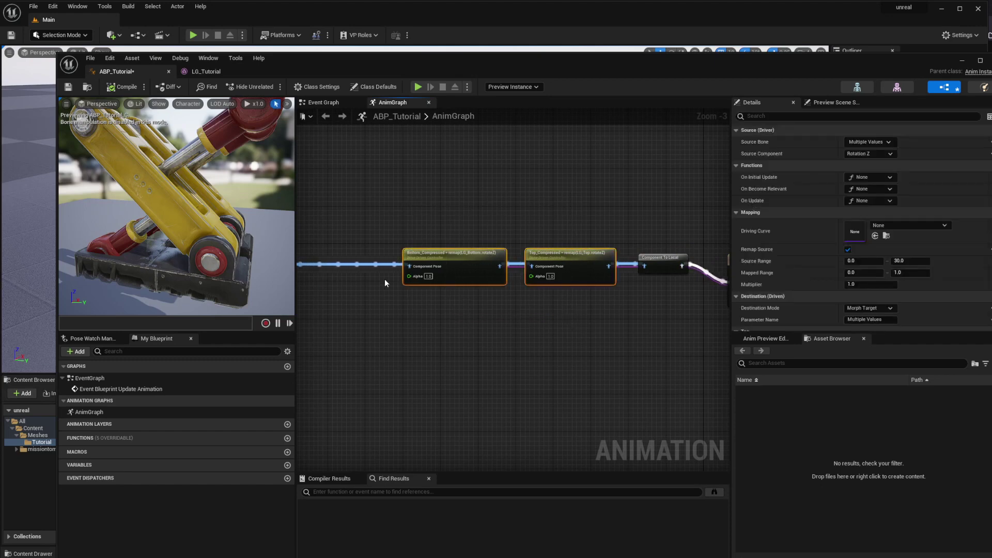
pyautogui.moveTo(454, 203); pyautogui.dragTo(575, 323)
# Add a Transform (Modify) Bone node between Local To Component and the Bottom_Compressed controller.
pyautogui.moveTo(429, 315); pyautogui.dragTo(561, 332, button='right')
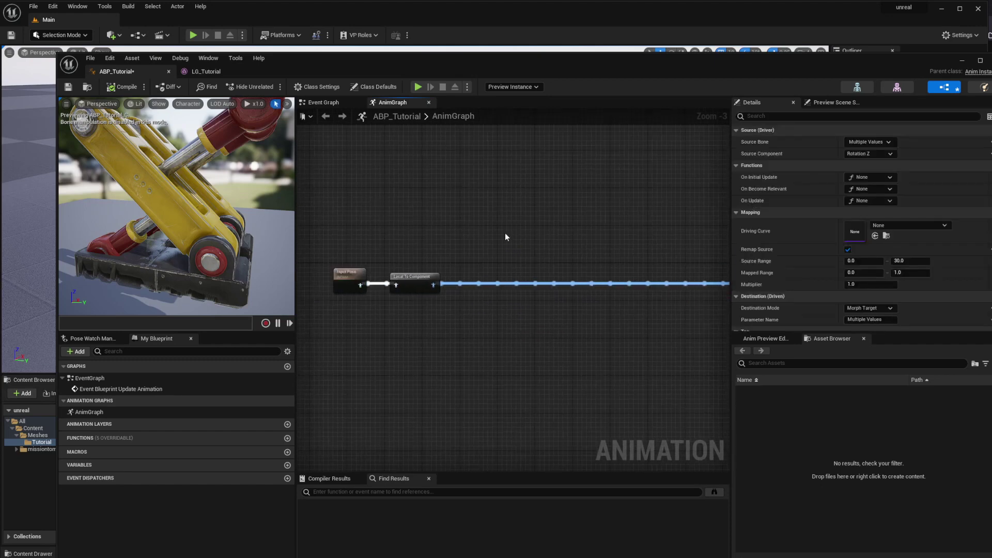
pyautogui.rightClick(505, 233)
pyautogui.click(462, 260)
pyautogui.moveTo(433, 285); pyautogui.dragTo(521, 274)
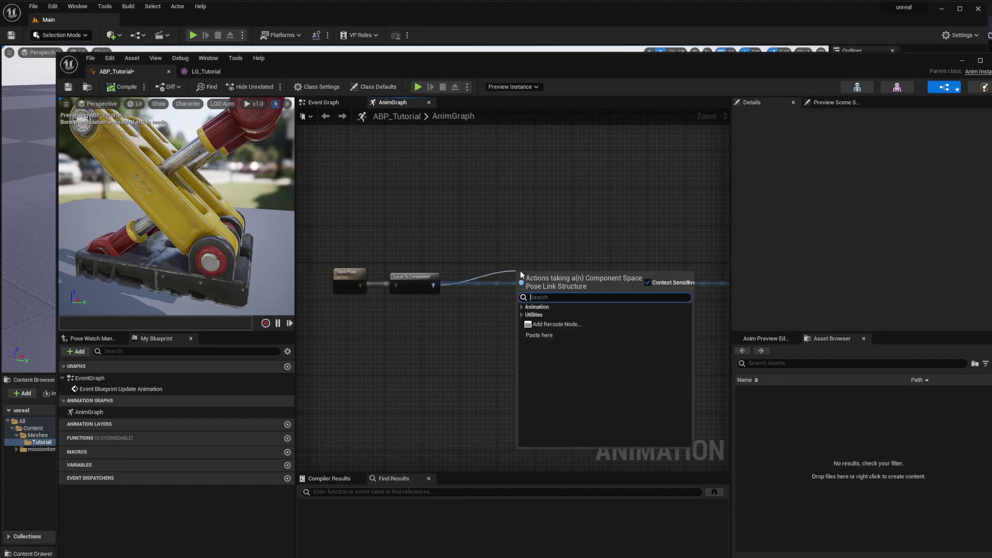
pyautogui.write('trans')
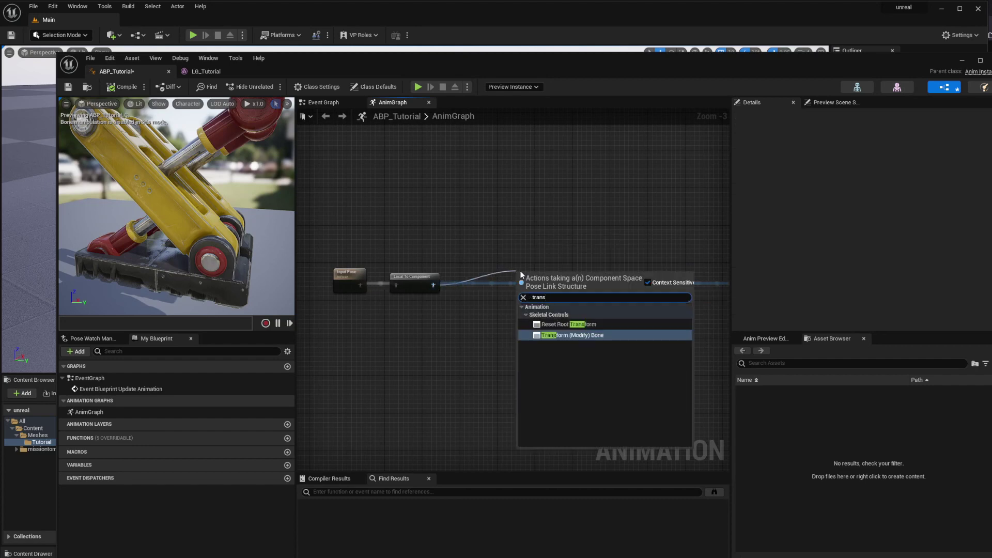
pyautogui.press('Return')
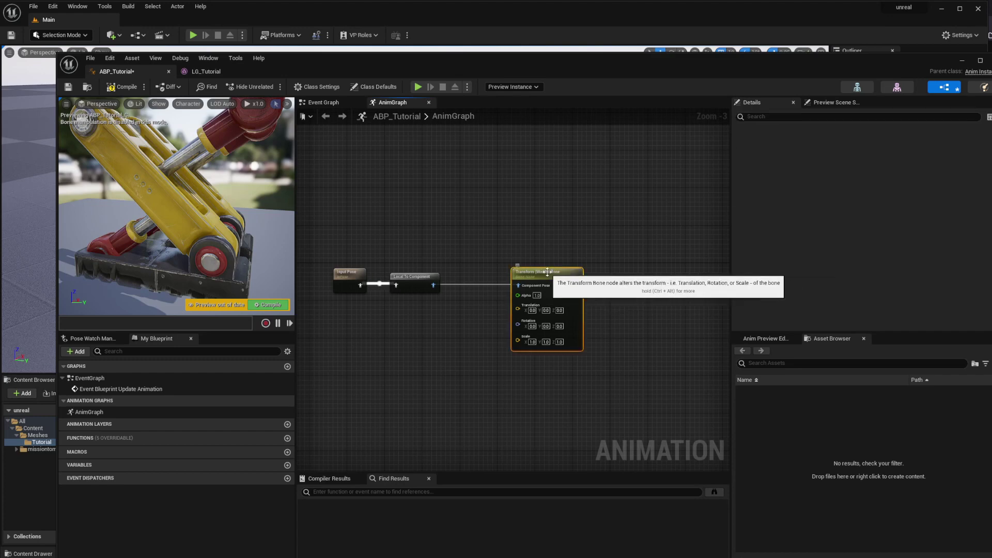
pyautogui.click(557, 283)
pyautogui.moveTo(558, 283); pyautogui.dragTo(524, 283)
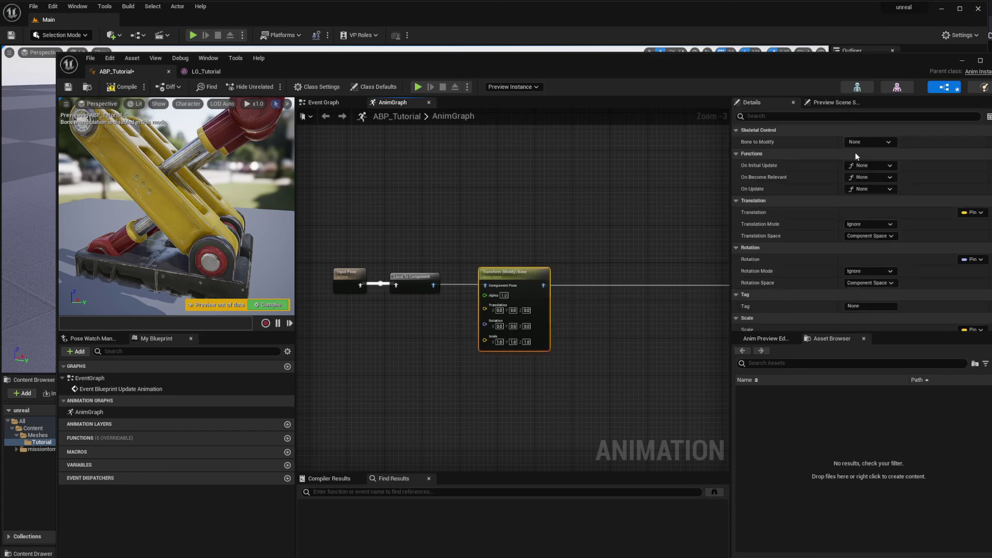
# Set the Transform (Modify) Bone node to modify LG_Top with its Rotation Mode on Add to Existing.
pyautogui.click(870, 142)
pyautogui.click(873, 180)
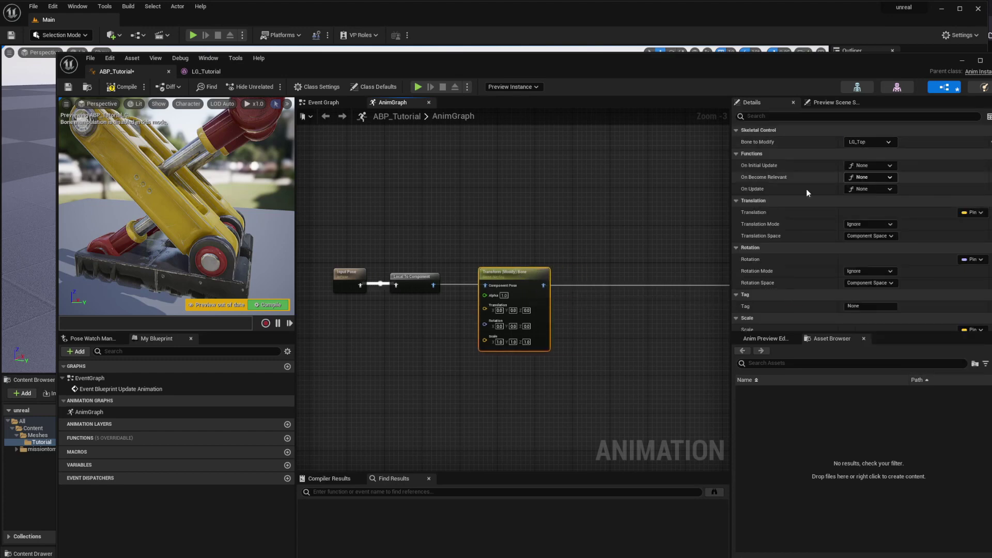
pyautogui.moveTo(518, 273); pyautogui.dragTo(532, 274)
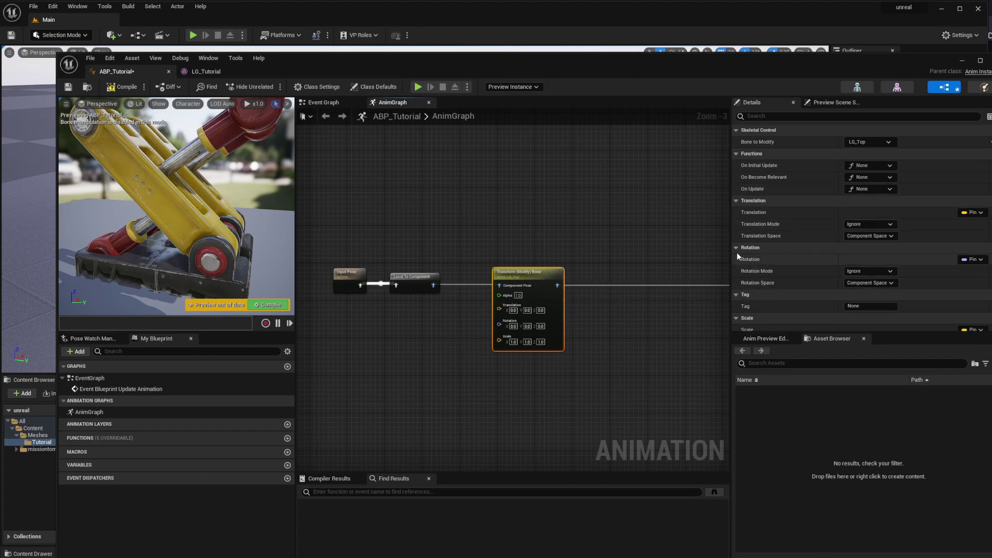
pyautogui.click(738, 201)
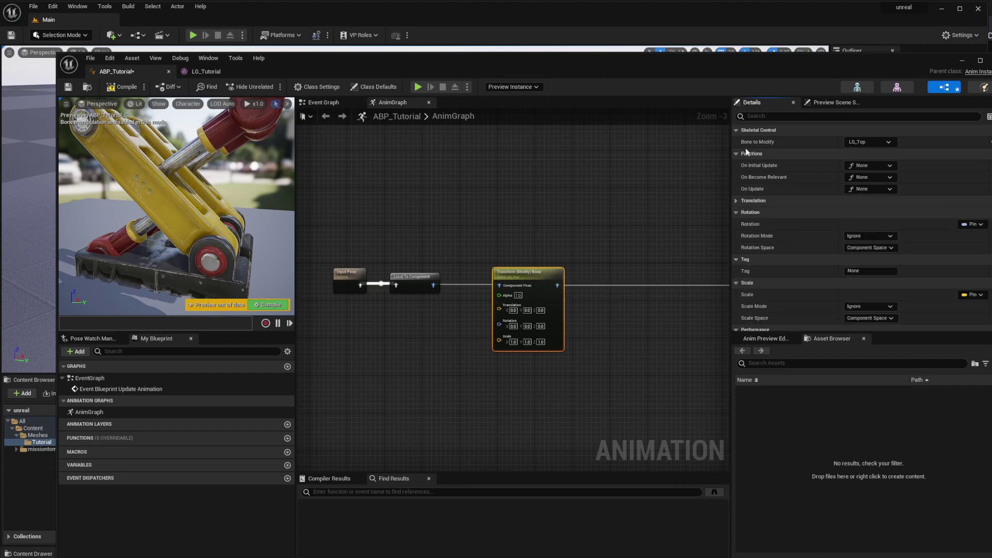
pyautogui.click(736, 154)
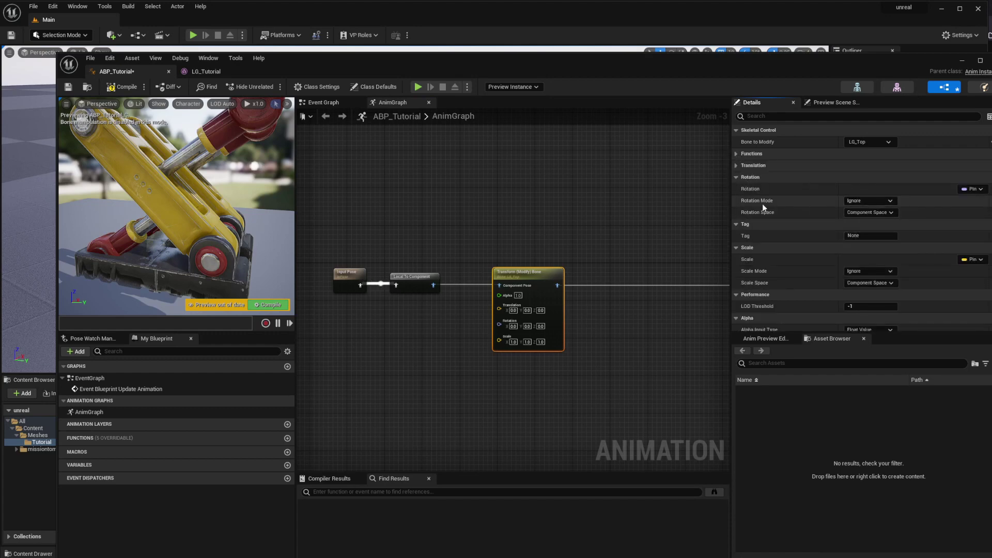
pyautogui.click(880, 202)
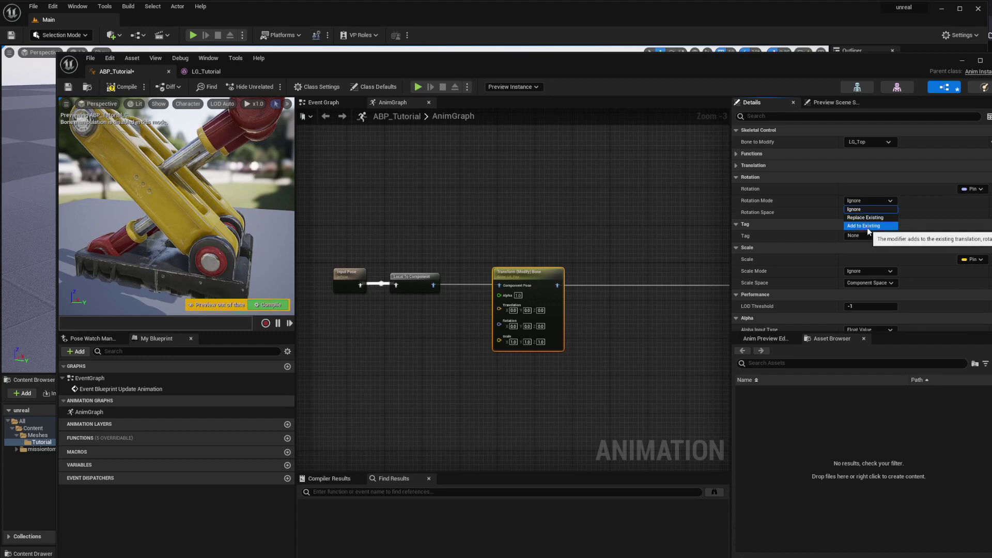
pyautogui.click(860, 225)
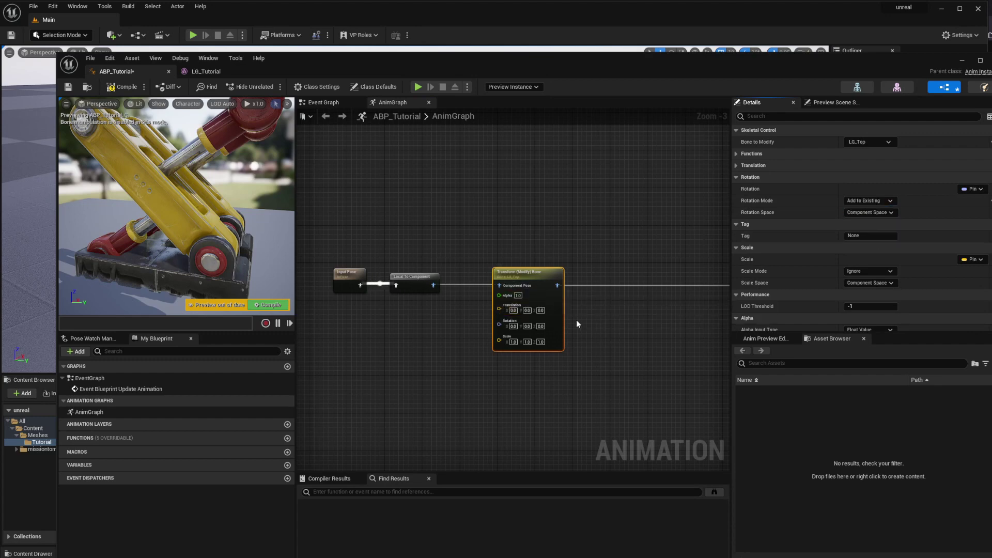
# Split the node's Rotation pin into separate X (Roll), Y (Pitch) and Z (Yaw) inputs.
pyautogui.moveTo(549, 243); pyautogui.dragTo(503, 249, button='right')
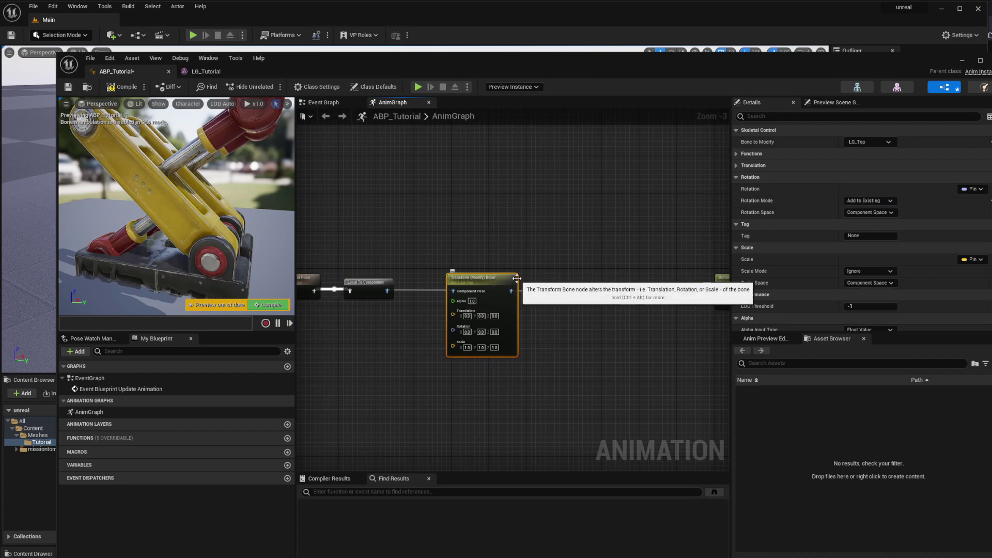
pyautogui.rightClick(462, 327)
pyautogui.click(483, 353)
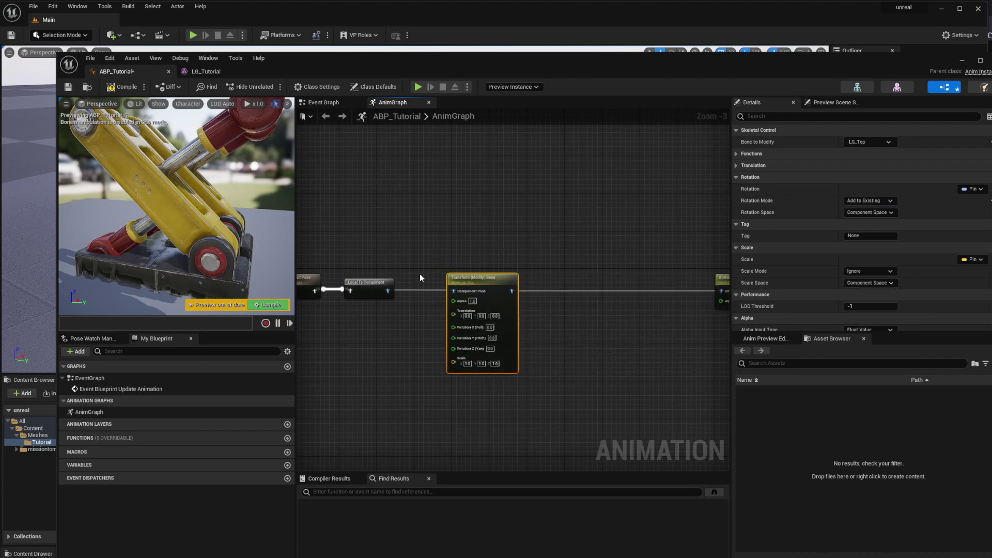
pyautogui.scroll(3, 420, 278)
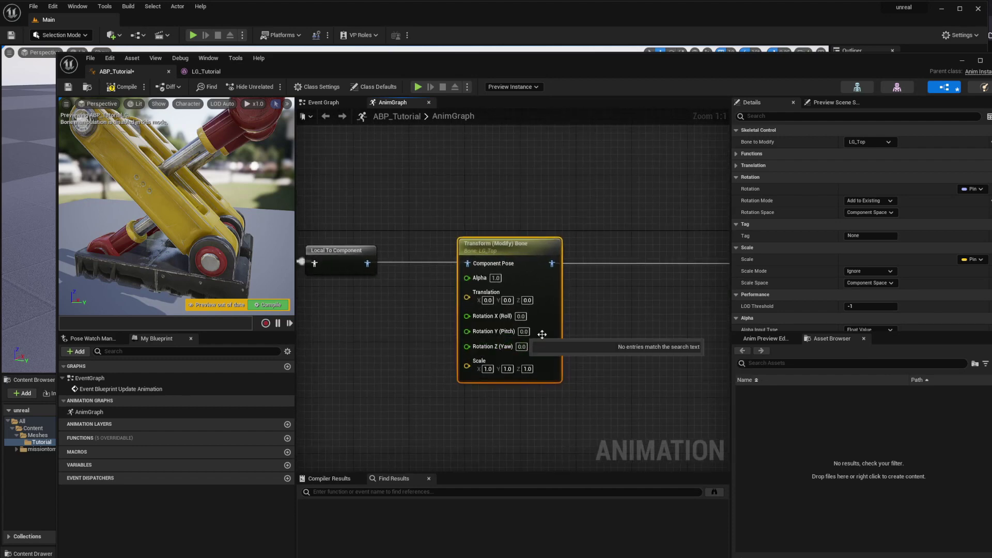
# Promote the LG_Top node's Rotation Z (Yaw) input to a float variable named Bone_rot and place its node above the chain.
pyautogui.moveTo(591, 294); pyautogui.dragTo(522, 287, button='right')
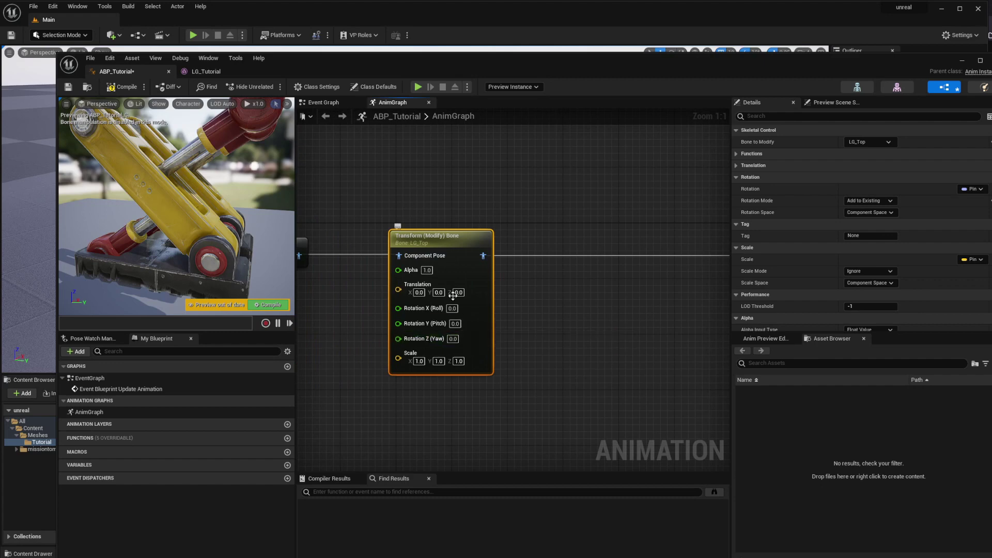
pyautogui.moveTo(454, 235); pyautogui.dragTo(497, 244, button='right')
pyautogui.rightClick(459, 346)
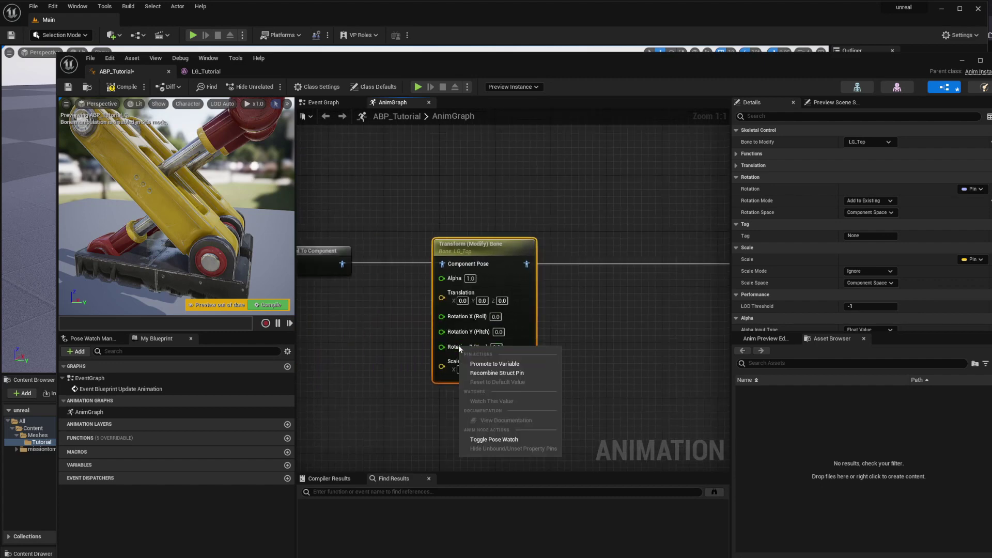
pyautogui.click(495, 364)
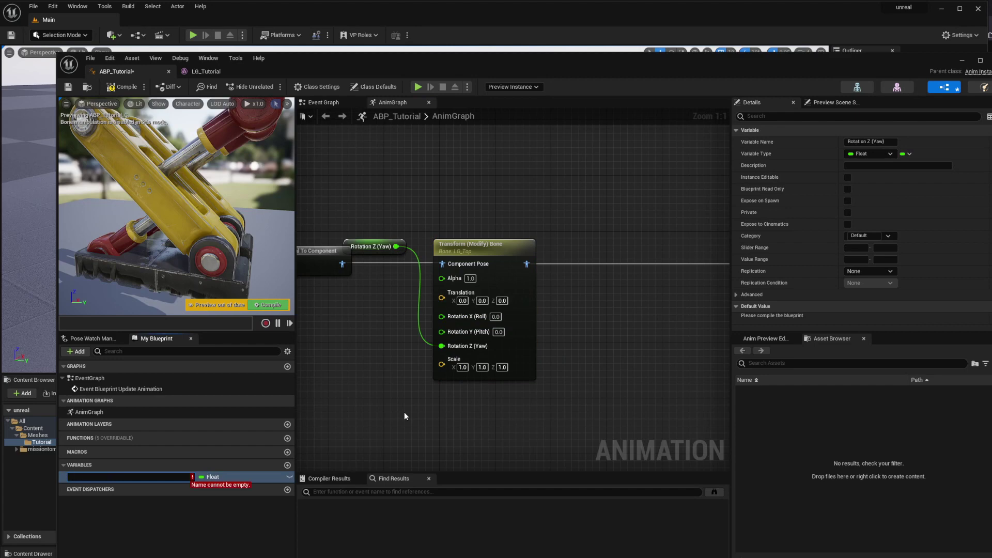
pyautogui.write('Bone_rot')
pyautogui.press('Return')
pyautogui.moveTo(356, 244); pyautogui.dragTo(348, 167)
# Duplicate the LG_Top Transform (Modify) Bone node and wire the copy between the original and the Bottom_Compressed controller.
pyautogui.moveTo(464, 191); pyautogui.dragTo(441, 193, button='right')
pyautogui.click(464, 246)
pyautogui.hotkey('ctrl', 'c')
pyautogui.hotkey('ctrl', 'v')
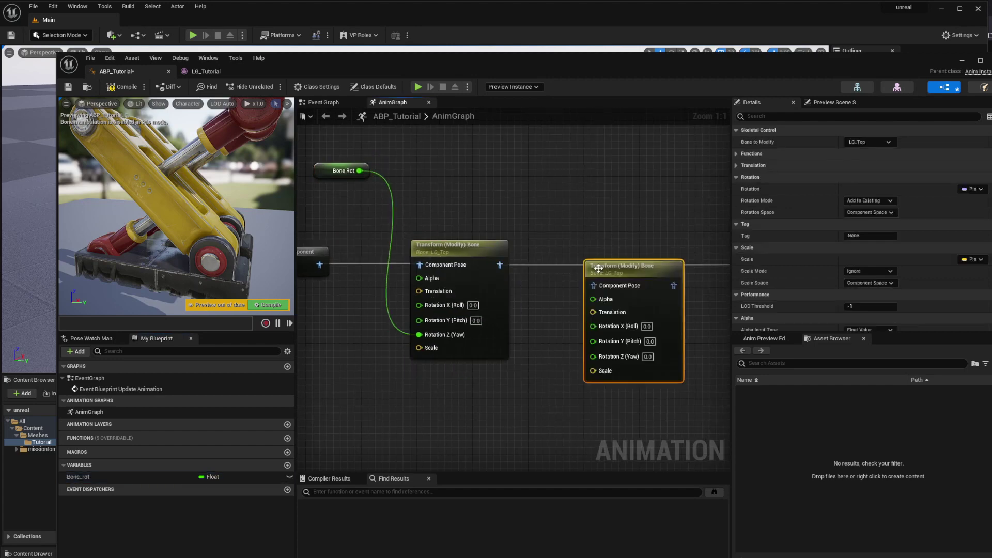
pyautogui.moveTo(621, 268); pyautogui.dragTo(601, 246)
pyautogui.moveTo(490, 261); pyautogui.dragTo(474, 230, button='right')
pyautogui.moveTo(425, 265); pyautogui.dragTo(495, 266)
pyautogui.moveTo(596, 223); pyautogui.dragTo(447, 221, button='right')
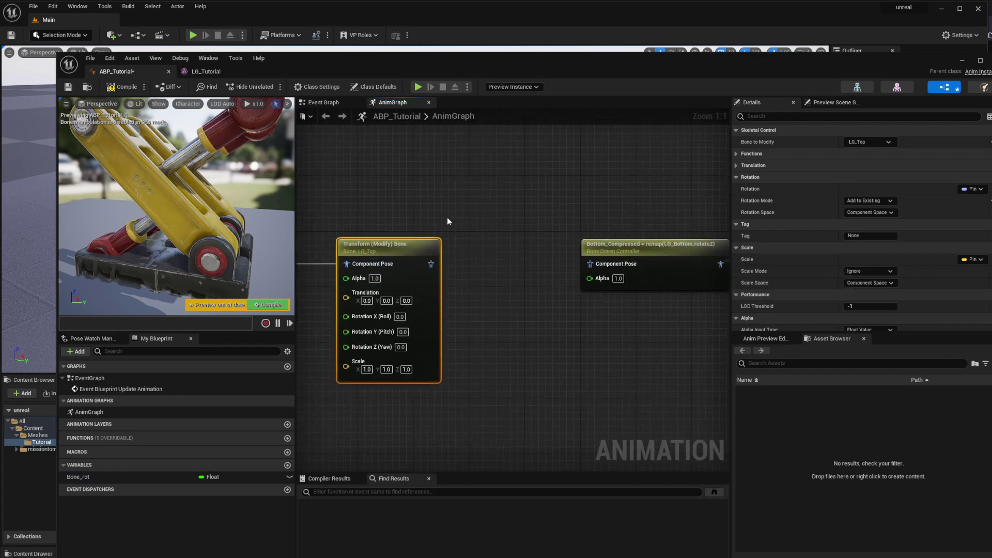
pyautogui.moveTo(431, 264); pyautogui.dragTo(584, 263)
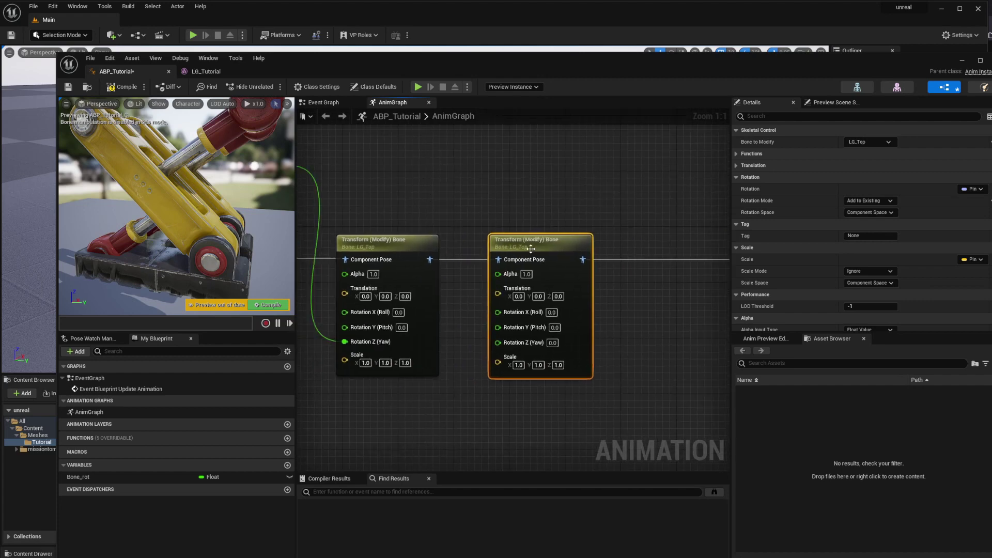
# Set the copied node to modify LG_Bottom and connect Bone Rot to its Rotation Z (Yaw) input.
pyautogui.click(882, 142)
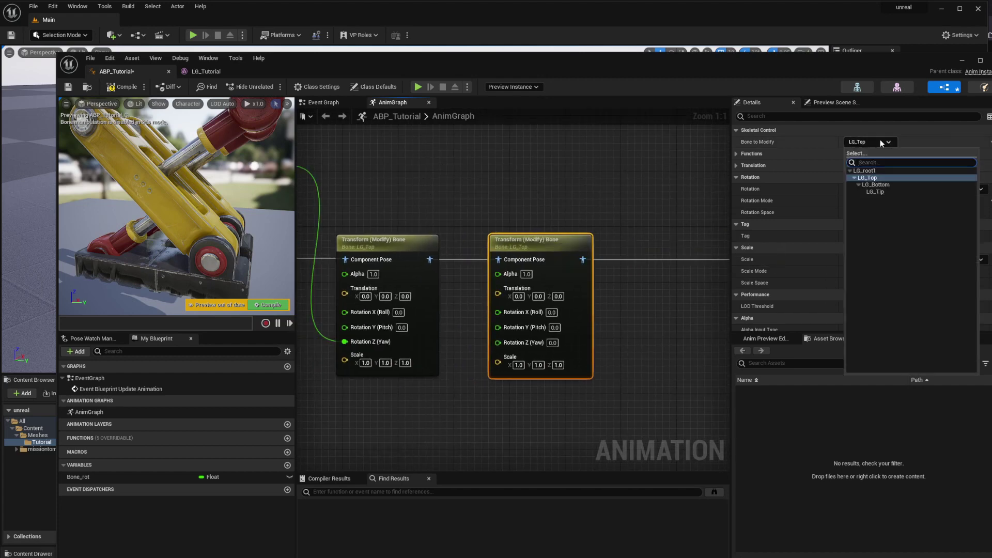
pyautogui.click(875, 185)
pyautogui.moveTo(565, 181); pyautogui.dragTo(688, 186, button='right')
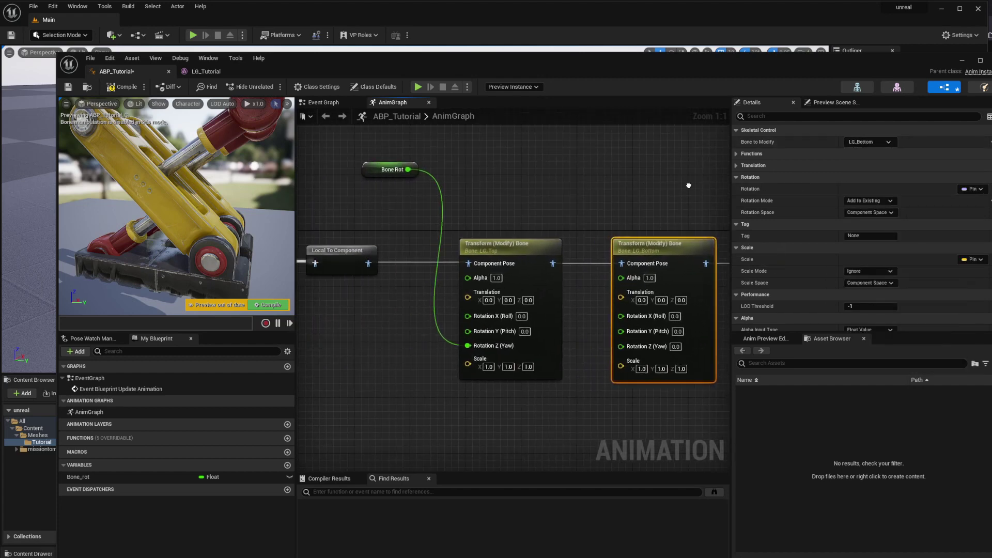
pyautogui.moveTo(411, 170); pyautogui.dragTo(635, 349)
pyautogui.moveTo(369, 175); pyautogui.dragTo(377, 154)
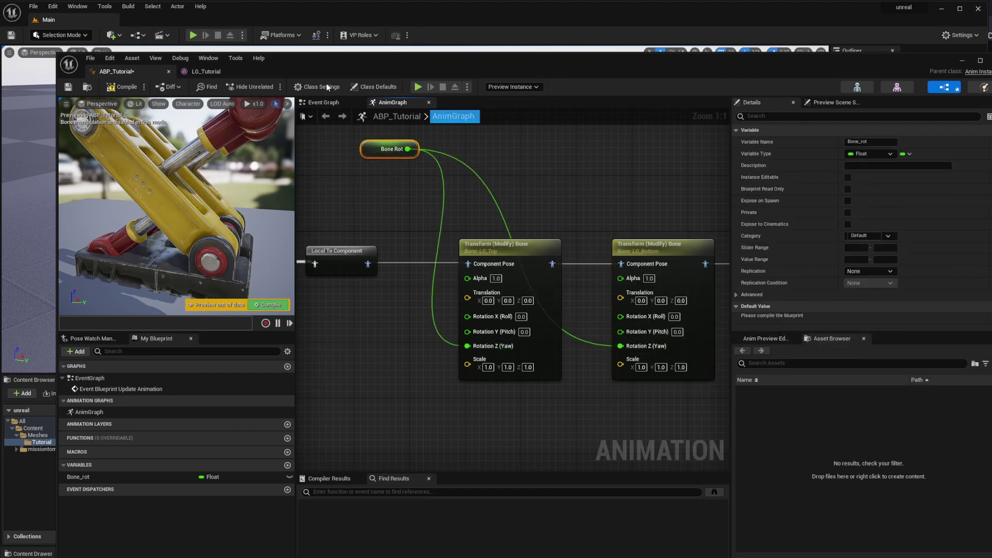
# Compile and save the animation blueprint, and set Bone_rot's default value to 30.
pyautogui.click(120, 88)
pyautogui.click(70, 90)
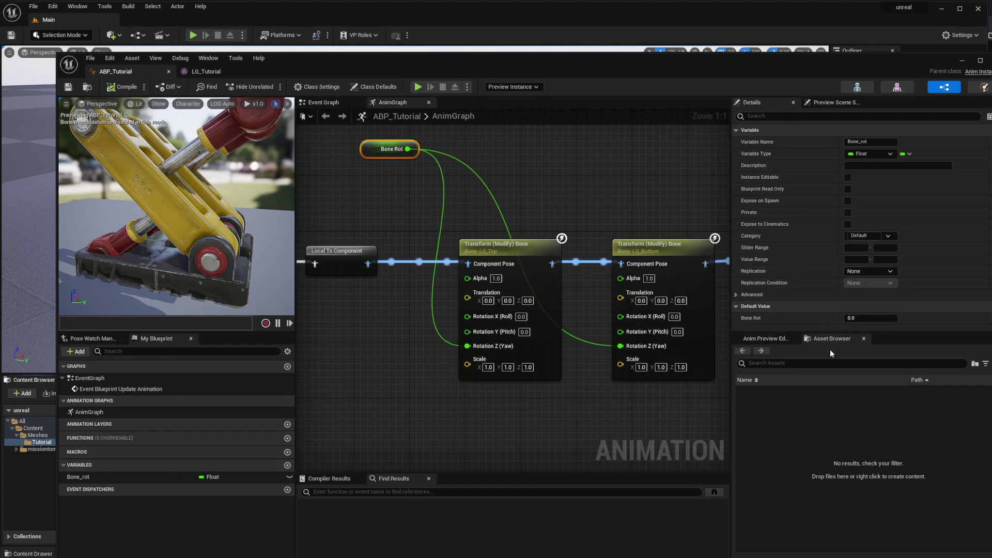
pyautogui.moveTo(879, 332); pyautogui.dragTo(881, 353)
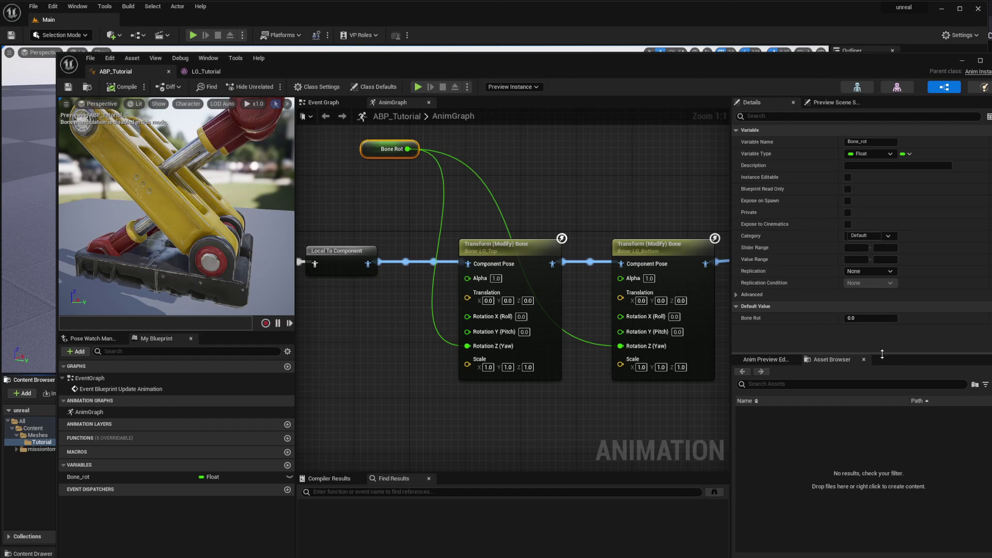
pyautogui.click(872, 319)
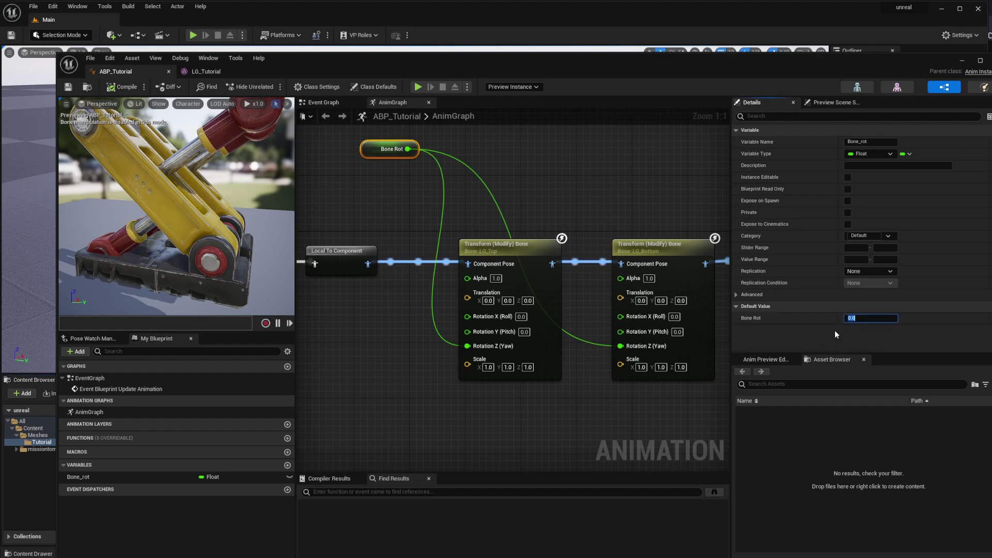
pyautogui.write('30')
pyautogui.press('Return')
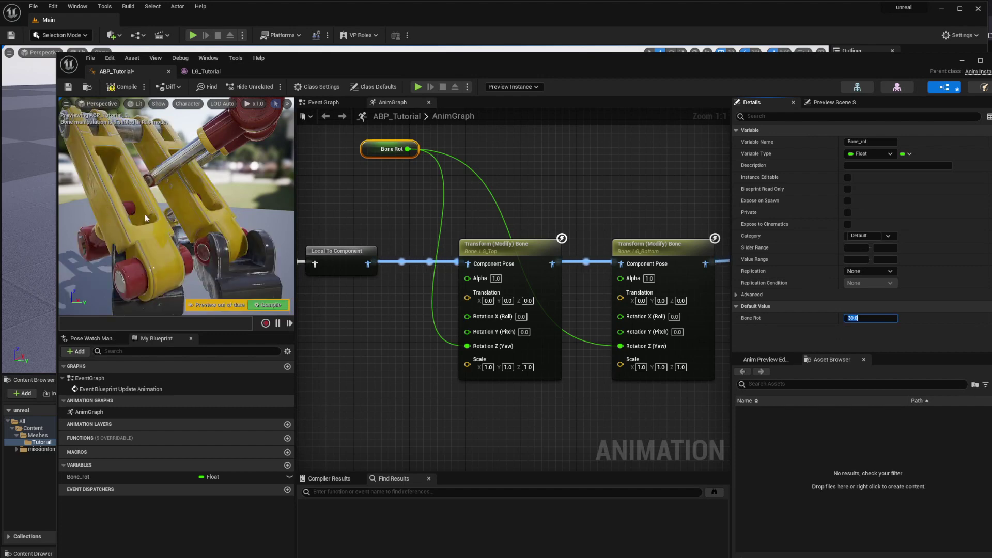
# Reroute Bone Rot from Rotation Z (Yaw) to Rotation X (Roll) on both Transform (Modify) Bone nodes, and compile and save.
pyautogui.moveTo(420, 190); pyautogui.dragTo(435, 196, button='right')
pyautogui.moveTo(422, 155); pyautogui.dragTo(655, 322)
pyautogui.keyDown('alt'); pyautogui.click(650, 350); pyautogui.keyUp('alt')
pyautogui.keyDown('alt'); pyautogui.click(507, 351); pyautogui.keyUp('alt')
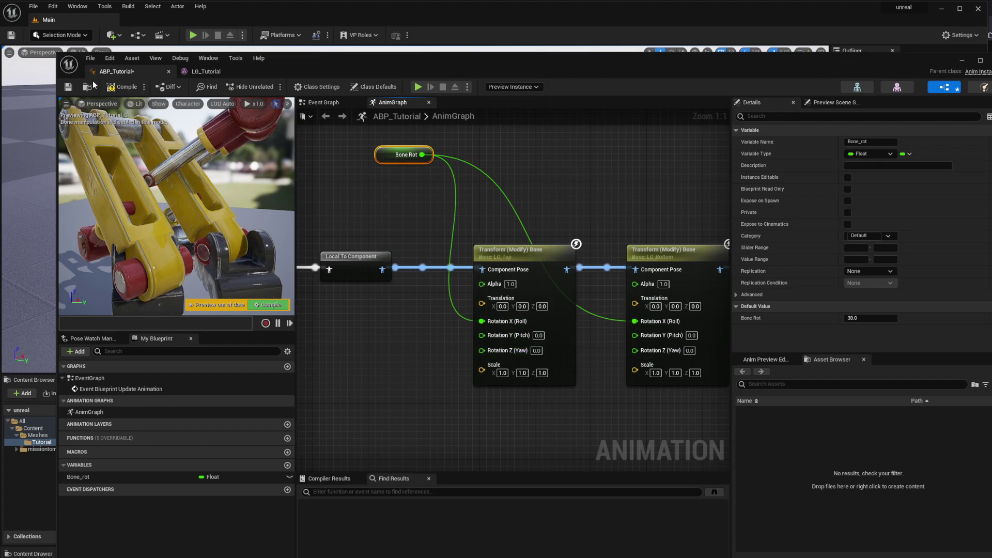
pyautogui.click(116, 87)
pyautogui.click(71, 91)
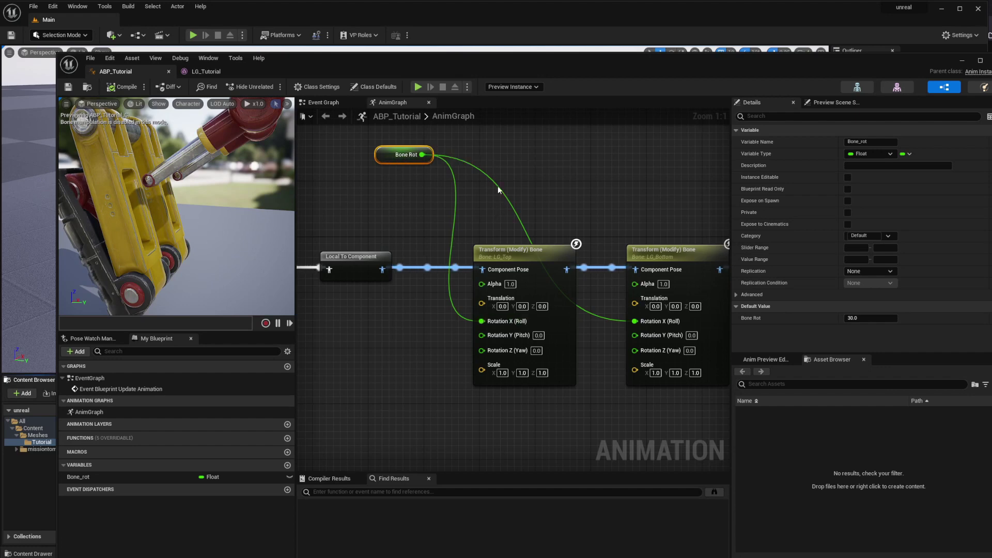
# Multiply Bone Rot by -1 ahead of the LG_Top node's Rotation X (Roll) input, and compile and save the blueprint.
pyautogui.moveTo(451, 203); pyautogui.dragTo(485, 202, button='right')
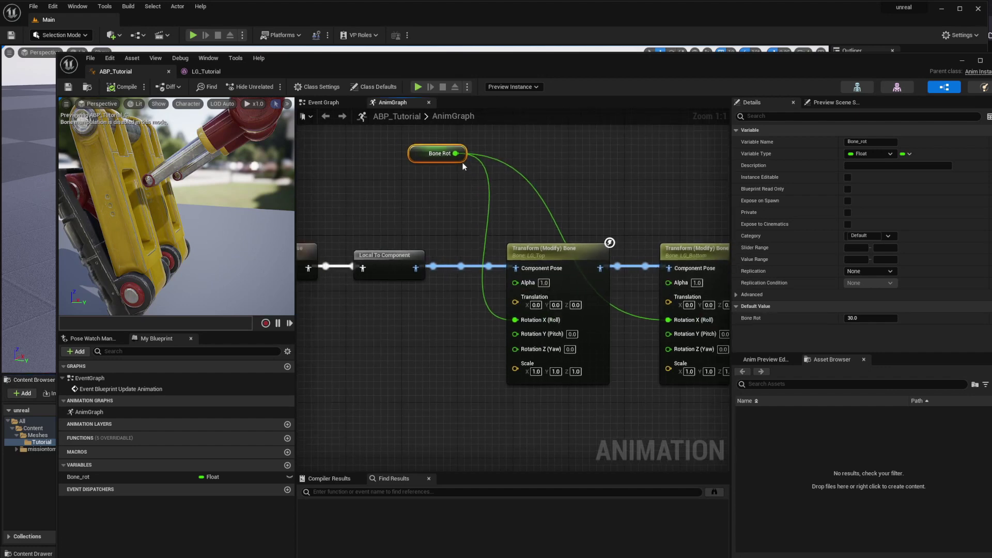
pyautogui.moveTo(456, 153); pyautogui.dragTo(466, 190)
pyautogui.write('*')
pyautogui.press('Return')
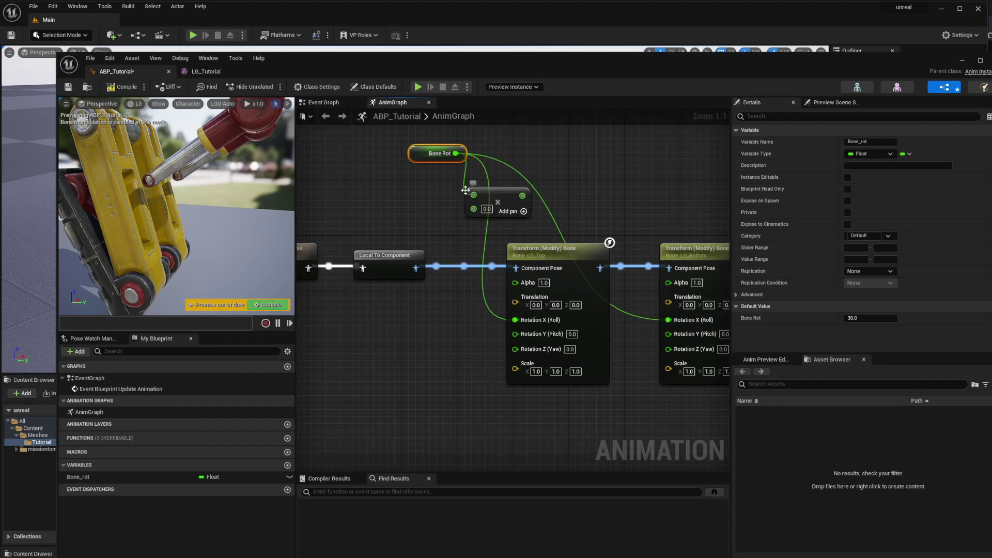
pyautogui.click(486, 209)
pyautogui.write('-1')
pyautogui.press('Return')
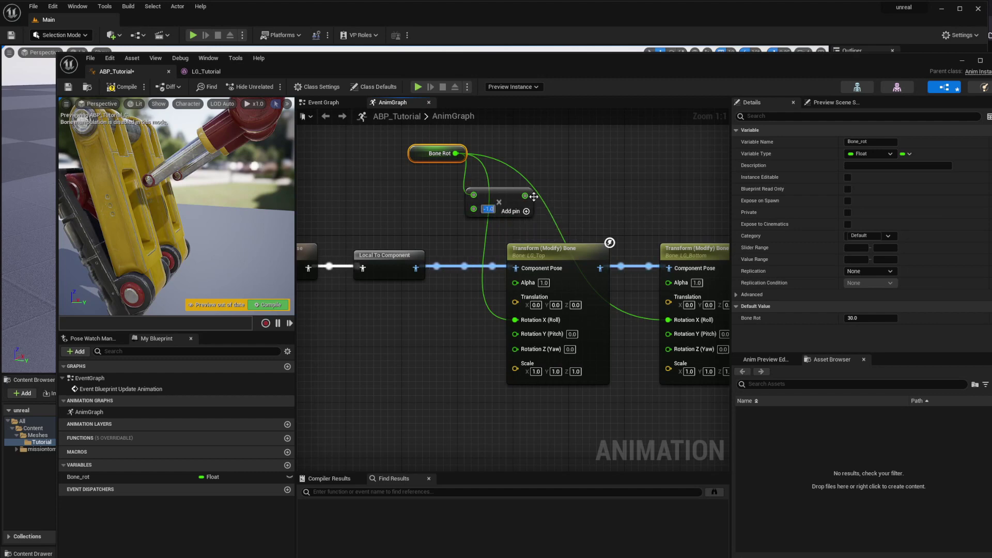
pyautogui.moveTo(525, 195); pyautogui.dragTo(516, 320)
pyautogui.moveTo(498, 193); pyautogui.dragTo(478, 206)
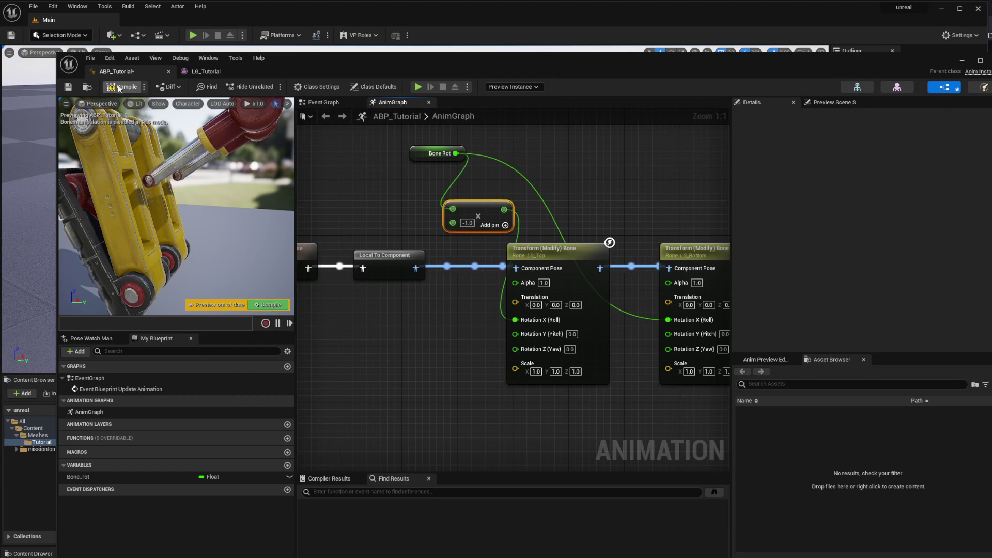
pyautogui.click(124, 88)
pyautogui.click(68, 88)
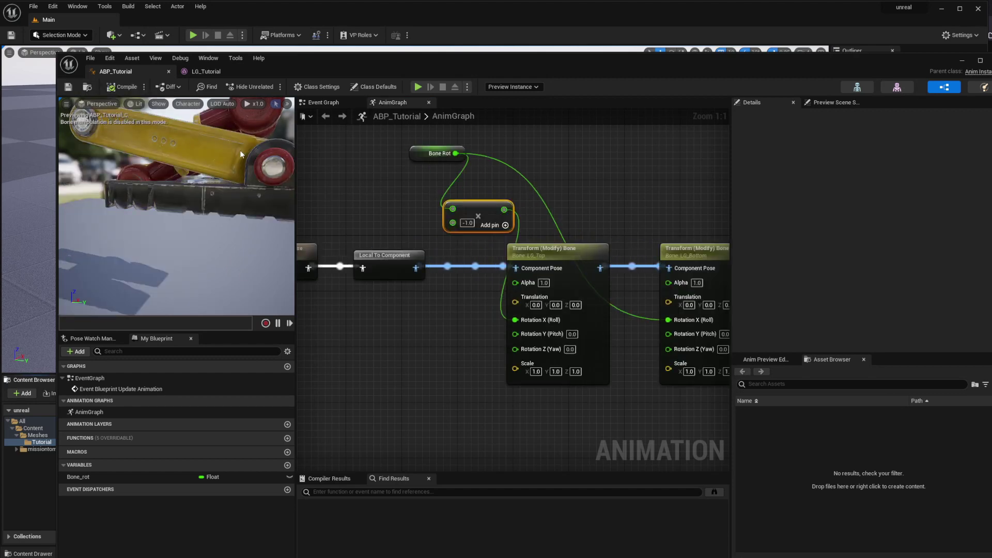
pyautogui.moveTo(240, 154)
pyautogui.mouseDown(button='right')
pyautogui.moveTo(241, 168)
pyautogui.moveTo(240, 137)
pyautogui.mouseUp(button='right')
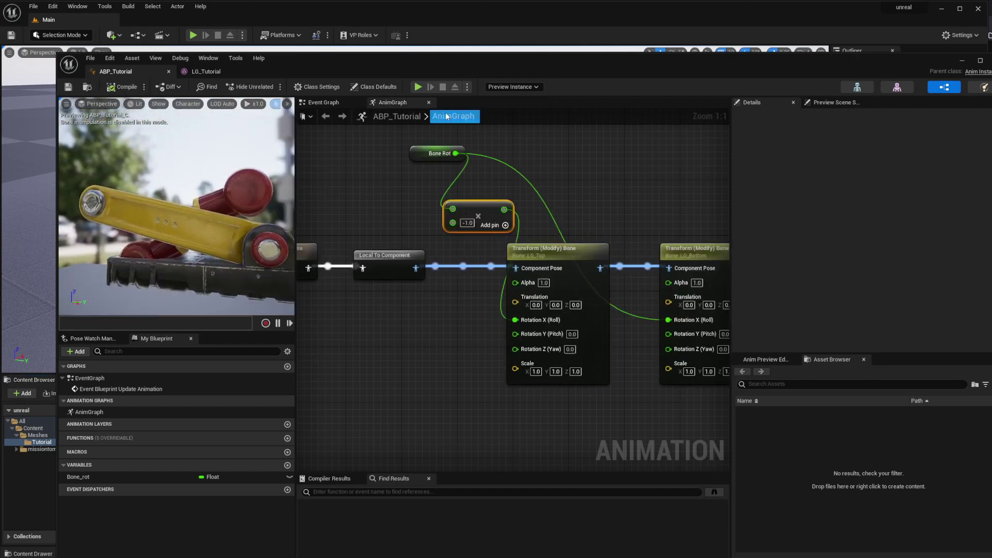
# Set Bone_rot's default value to 15 and check the landing gear's pose in the preview.
pyautogui.moveTo(417, 154); pyautogui.dragTo(395, 153)
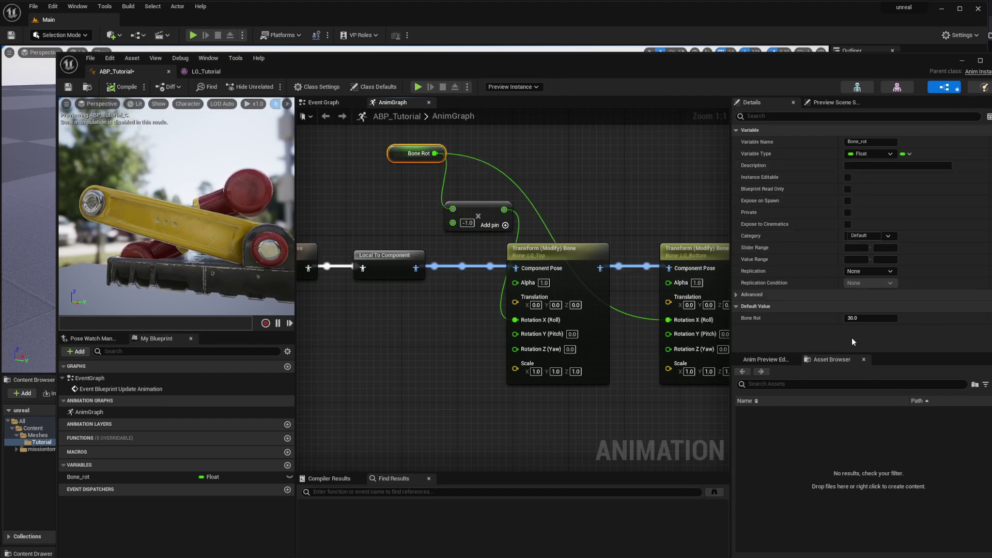
pyautogui.click(860, 318)
pyautogui.write('15')
pyautogui.press('Return')
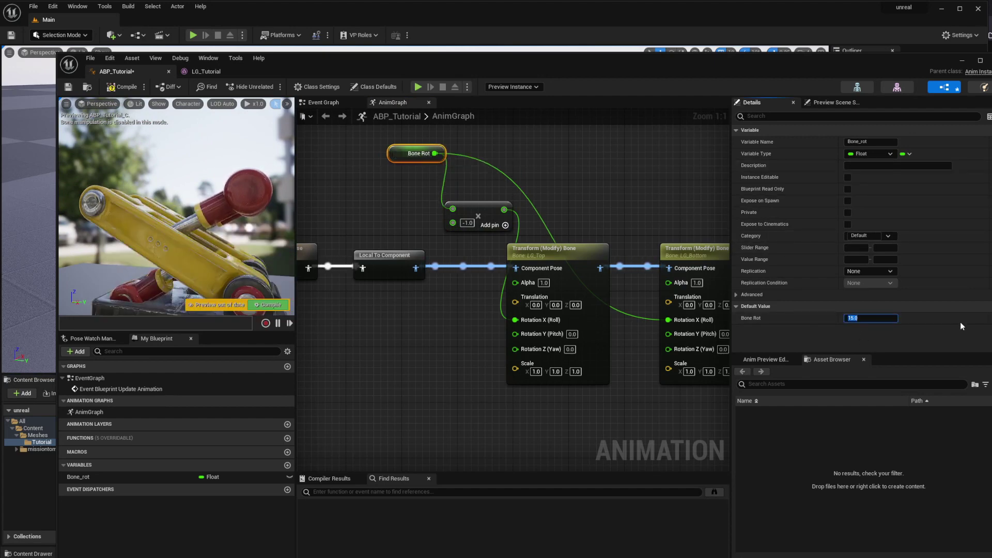
pyautogui.moveTo(194, 228)
pyautogui.mouseDown(button='right')
pyautogui.moveTo(174, 261)
pyautogui.moveTo(192, 215)
pyautogui.mouseUp(button='right')
pyautogui.scroll(-2, 194, 227)
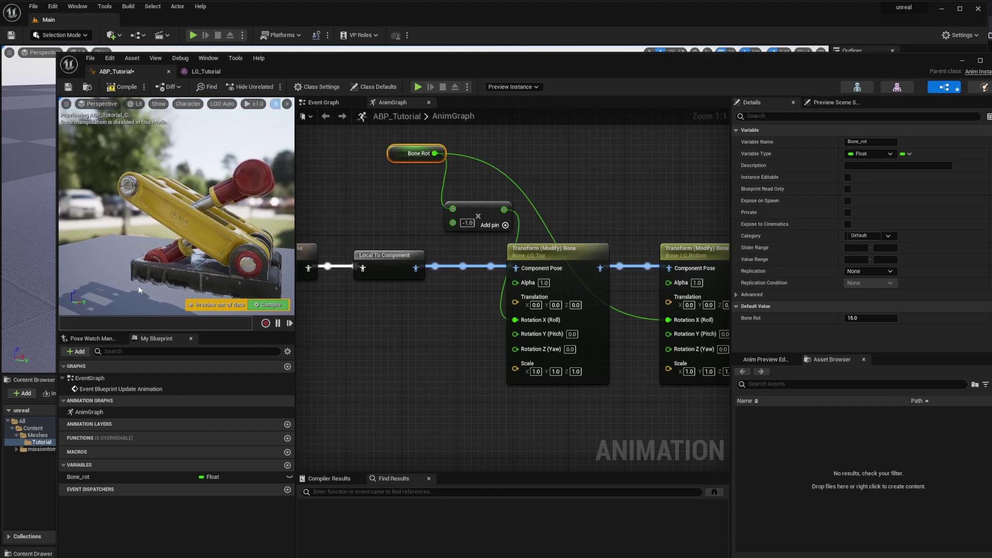
# Test Bone_rot default values of 0, 7, 9 and 10 on the preview mesh, and return the default to 0.
pyautogui.click(857, 319)
pyautogui.write('0')
pyautogui.press('Return')
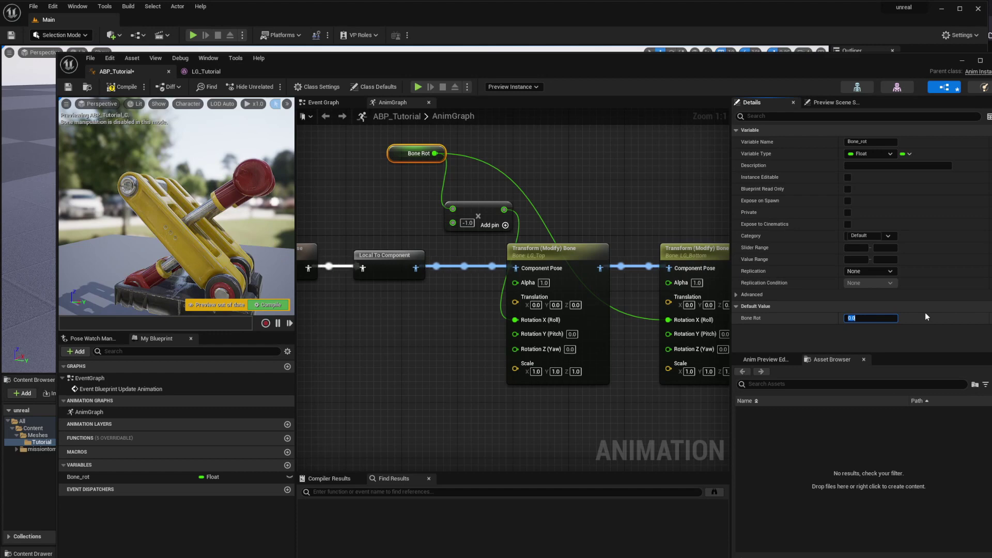
pyautogui.write('7')
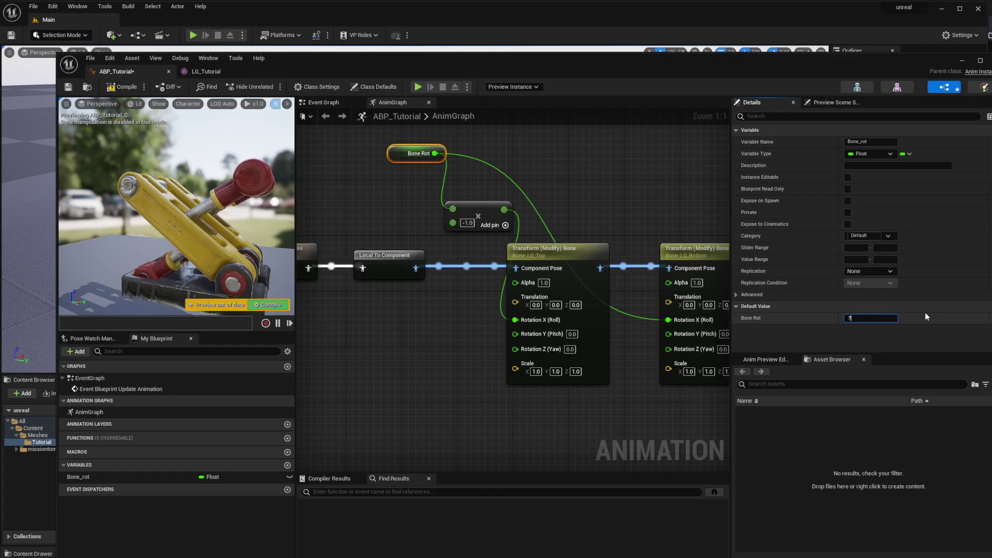
pyautogui.press('Return')
pyautogui.write('9')
pyautogui.press('Return')
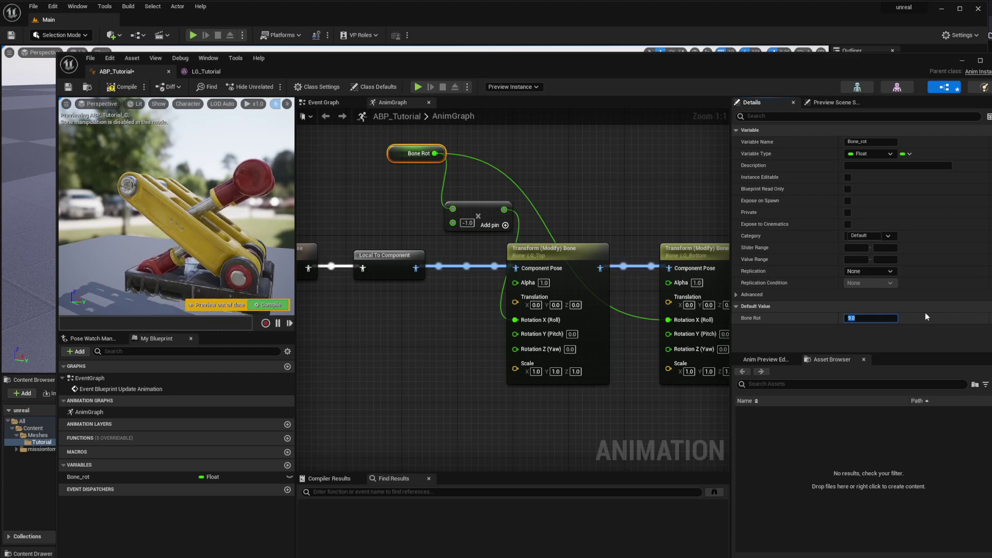
pyautogui.write('10')
pyautogui.press('Return')
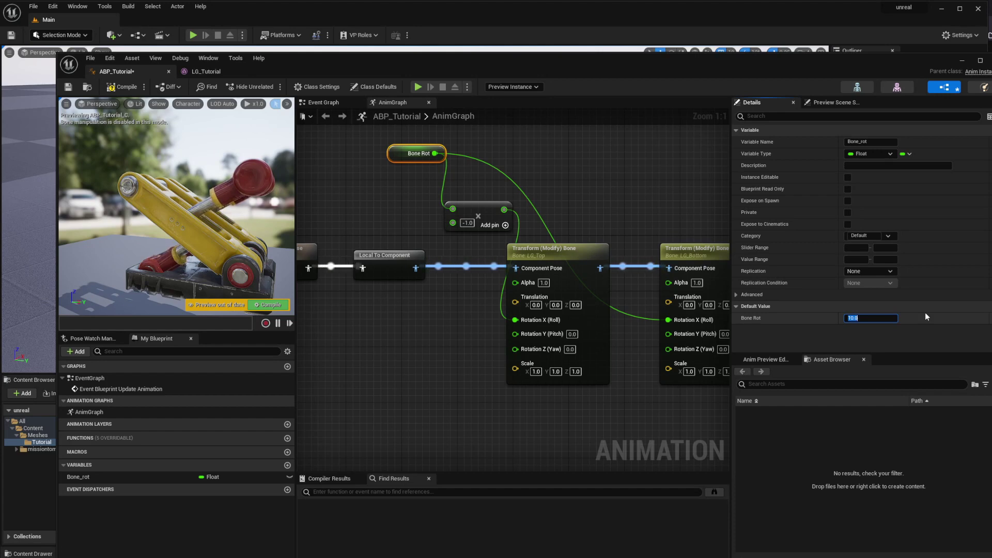
pyautogui.write('0')
pyautogui.press('Return')
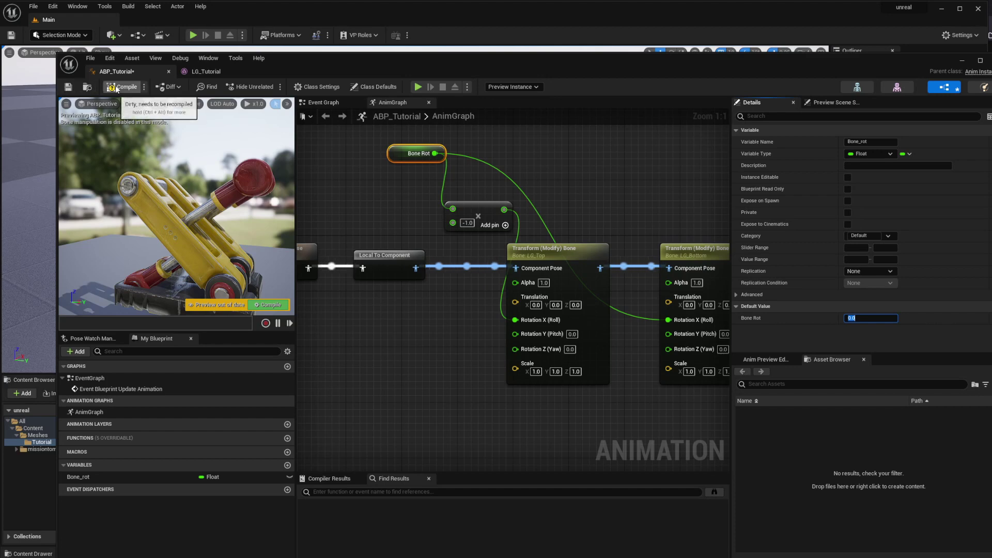
# Move the morph target controllers and the nodes after them up against the LG_Bottom node, and save the blueprint.
pyautogui.moveTo(617, 192); pyautogui.dragTo(467, 191, button='right')
pyautogui.scroll(-7, 518, 245)
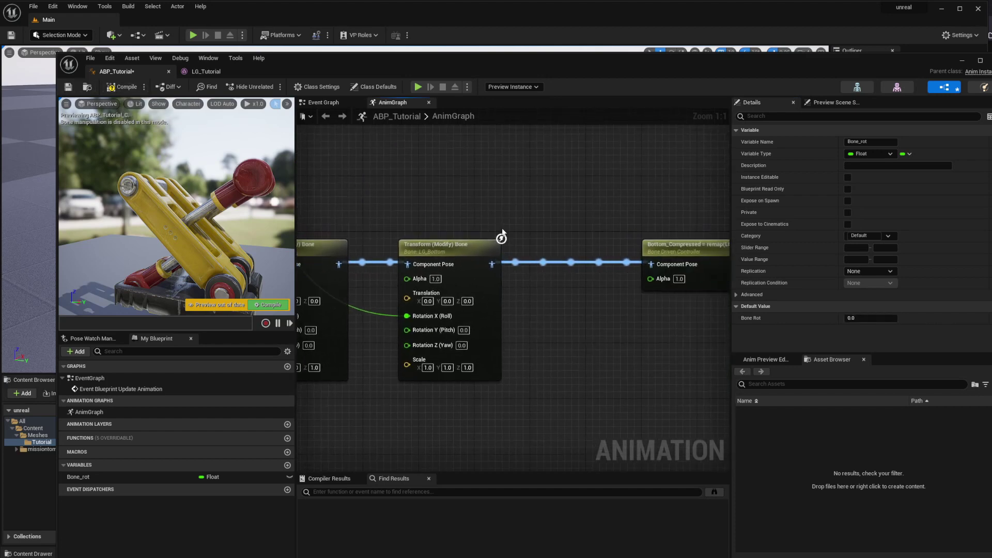
pyautogui.moveTo(467, 220); pyautogui.dragTo(574, 256)
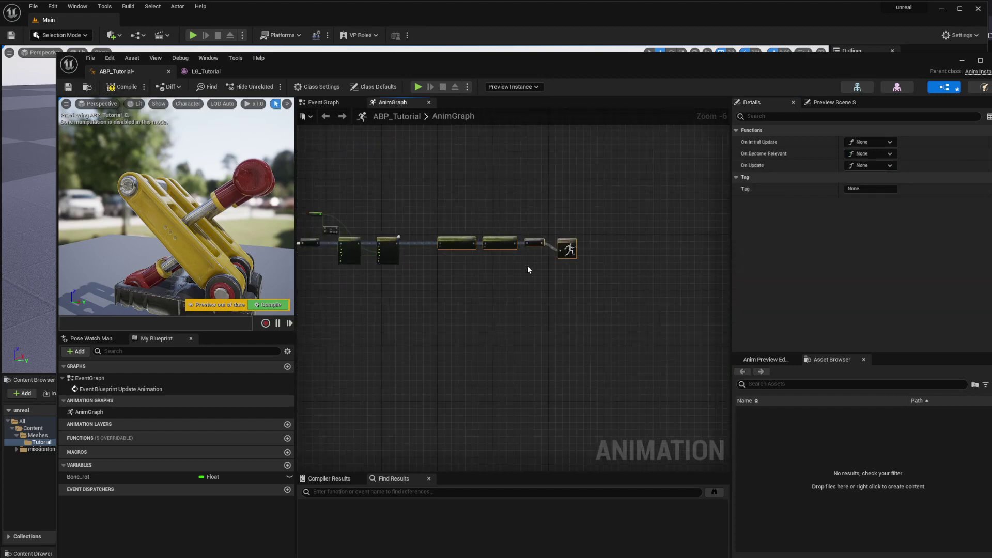
pyautogui.moveTo(460, 244); pyautogui.dragTo(429, 243)
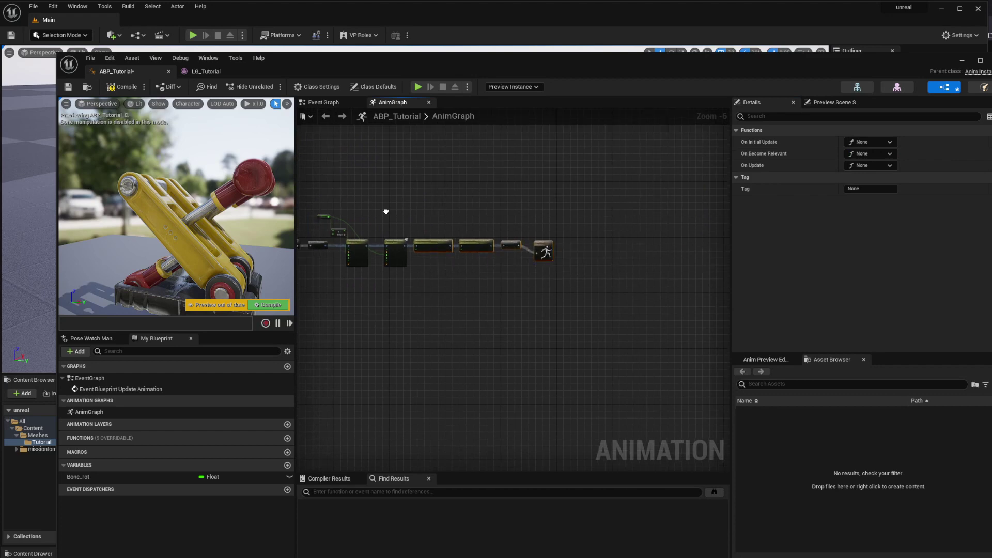
pyautogui.scroll(3, 485, 215)
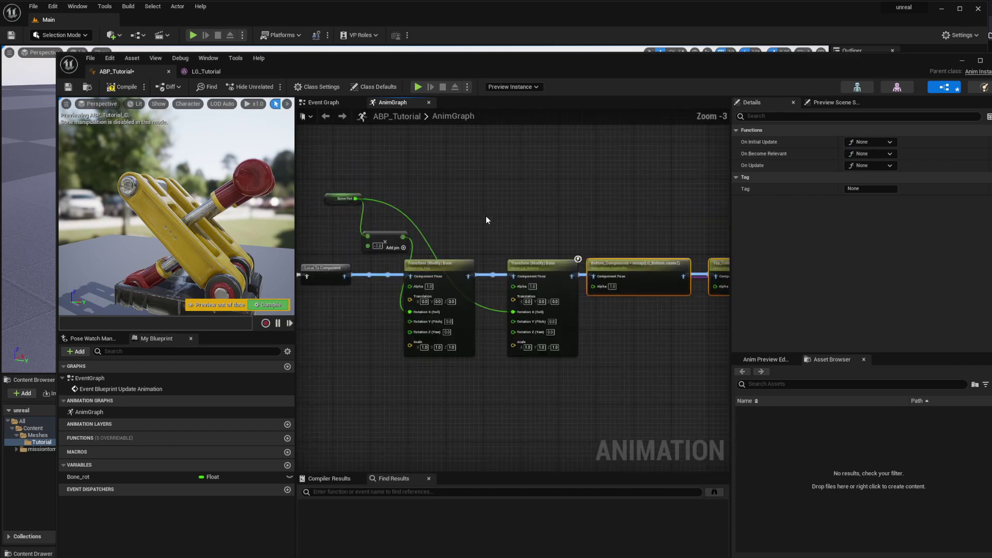
pyautogui.click(68, 87)
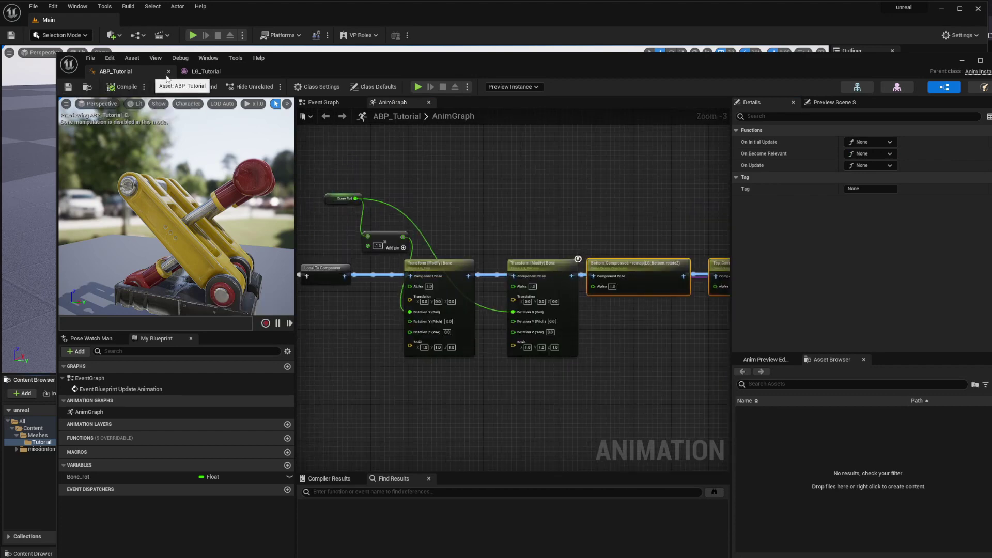
# Check which animation blueprint is assigned as the Post Process Anim Blueprint of the LG_Tutorial skeletal mesh.
pyautogui.click(205, 71)
pyautogui.click(87, 102)
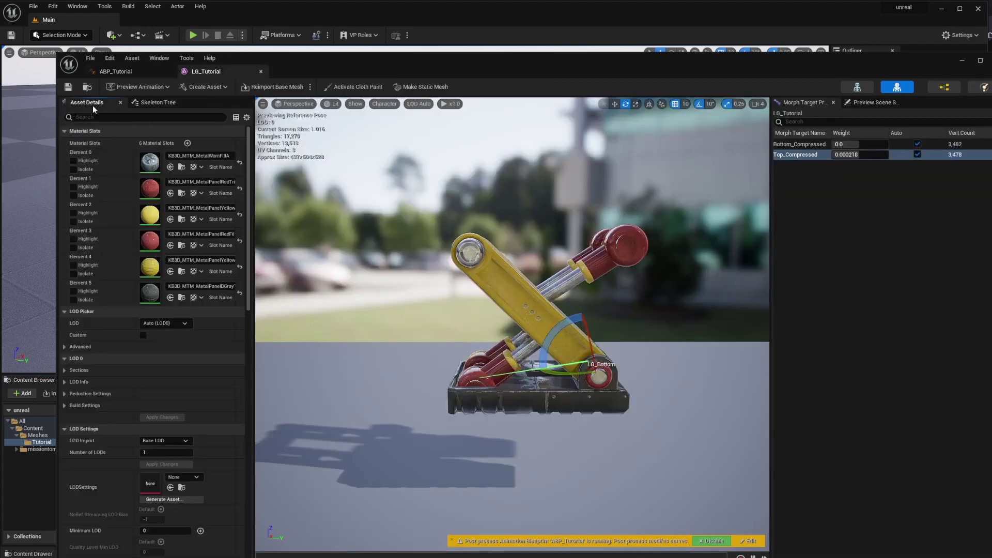
pyautogui.scroll(-15, 137, 313)
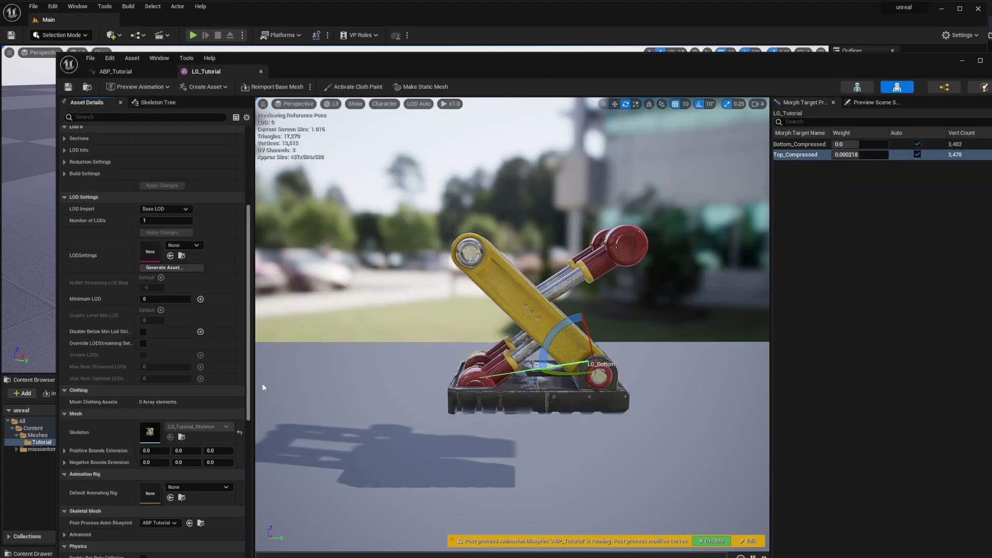
pyautogui.click(161, 214)
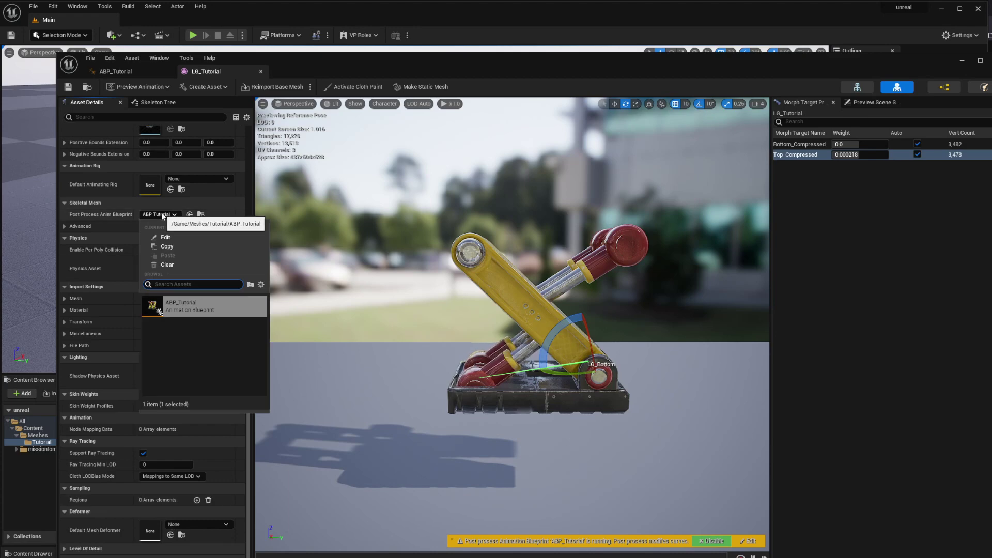
pyautogui.click(166, 216)
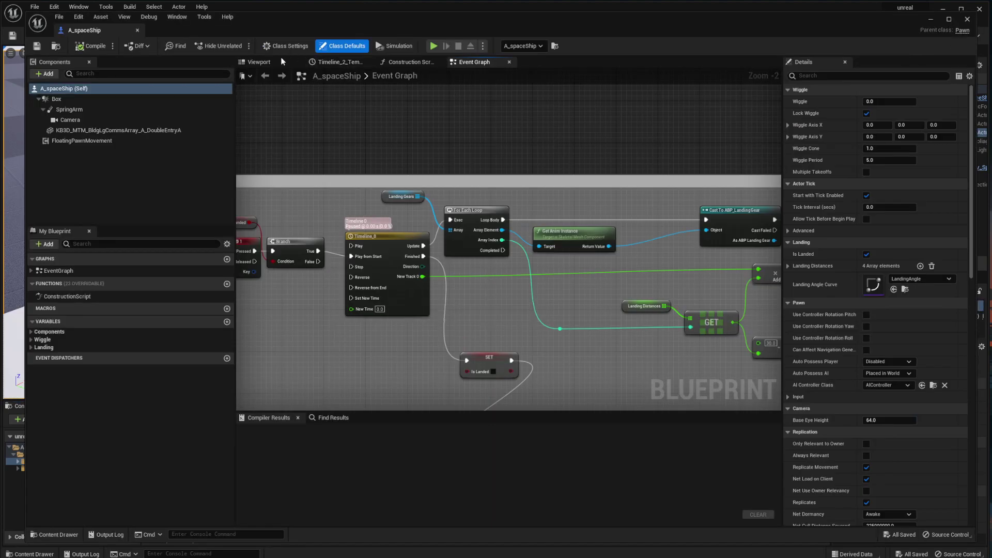
# Examine the A_spaceShip blueprint's Box, SpringArm, hull mesh and FloatingPawnMovement components and look at the hull from several sides.
pyautogui.click(259, 62)
pyautogui.scroll(-8, 443, 243)
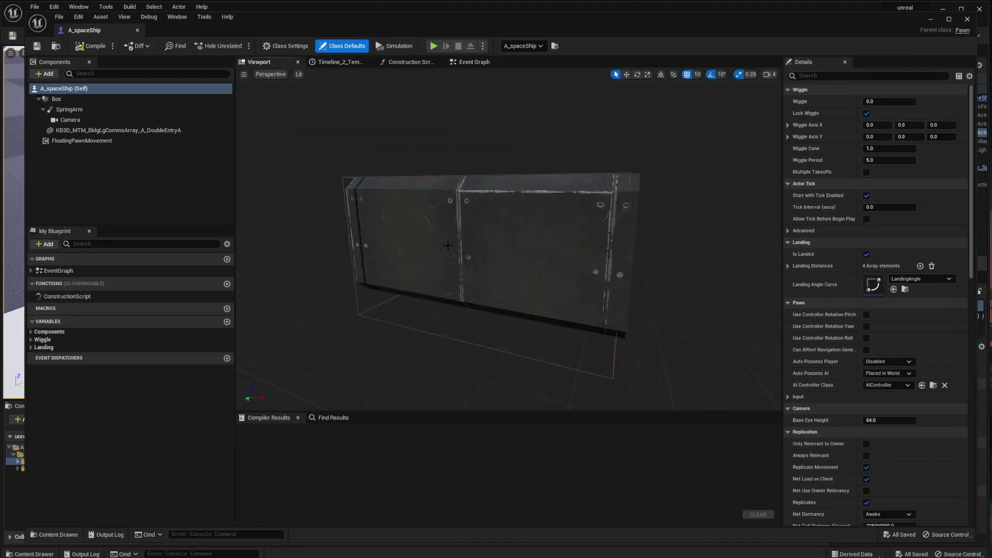
pyautogui.scroll(-2, 448, 246)
pyautogui.moveTo(448, 245)
pyautogui.keyDown('alt'); pyautogui.mouseDown()
pyautogui.moveTo(382, 245)
pyautogui.moveTo(421, 245)
pyautogui.moveTo(441, 258)
pyautogui.mouseUp(); pyautogui.keyUp('alt')
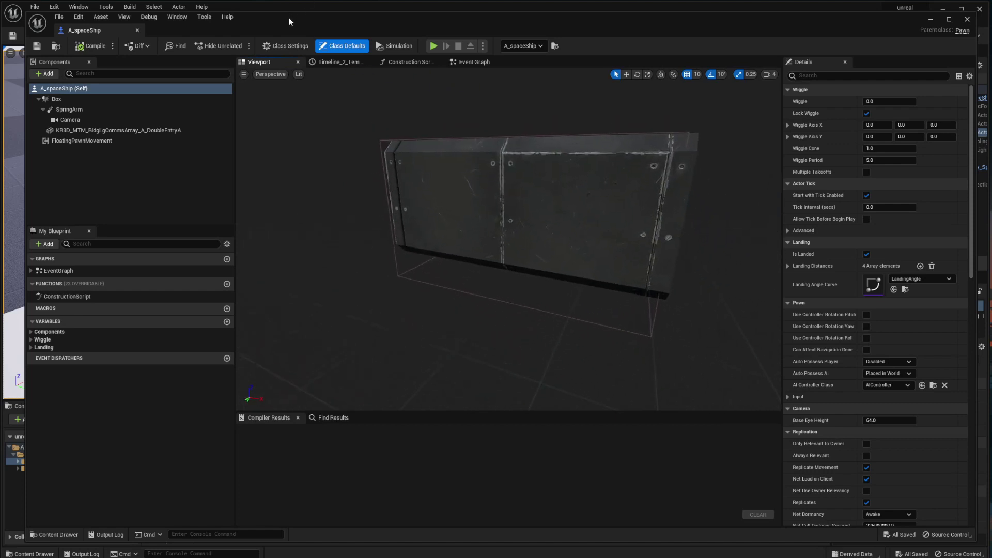
pyautogui.click(54, 99)
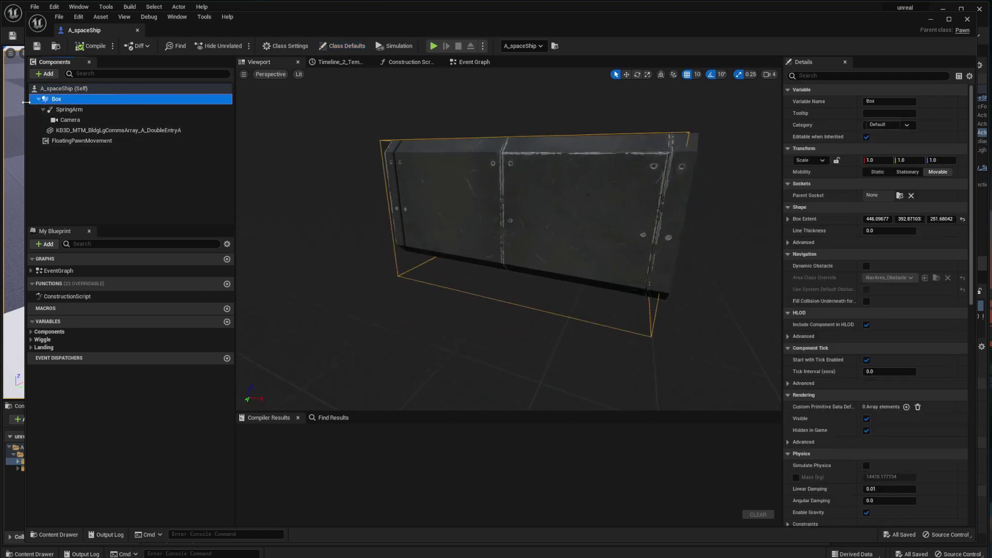
pyautogui.click(66, 110)
pyautogui.click(98, 130)
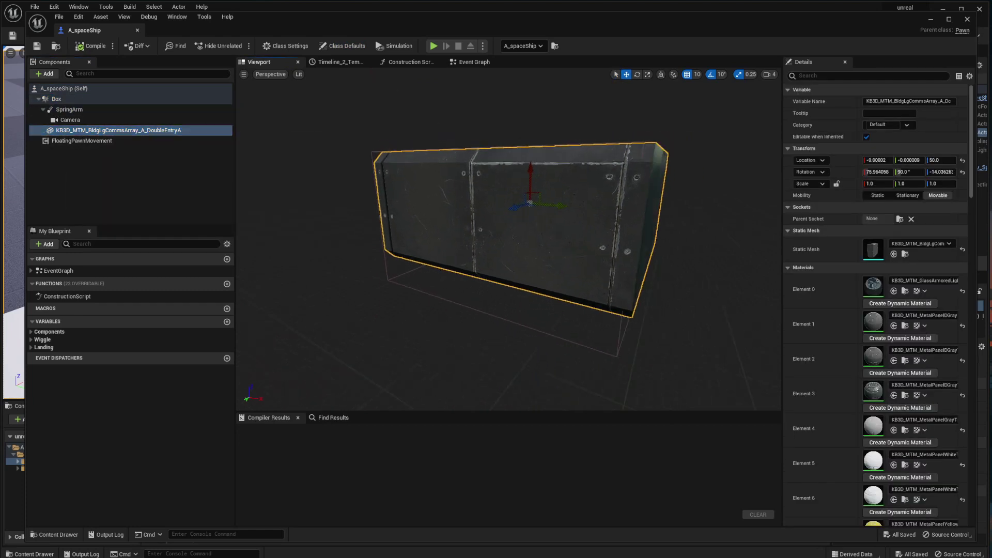
pyautogui.keyDown('alt'); pyautogui.moveTo(620, 248); pyautogui.dragTo(331, 248); pyautogui.keyUp('alt')
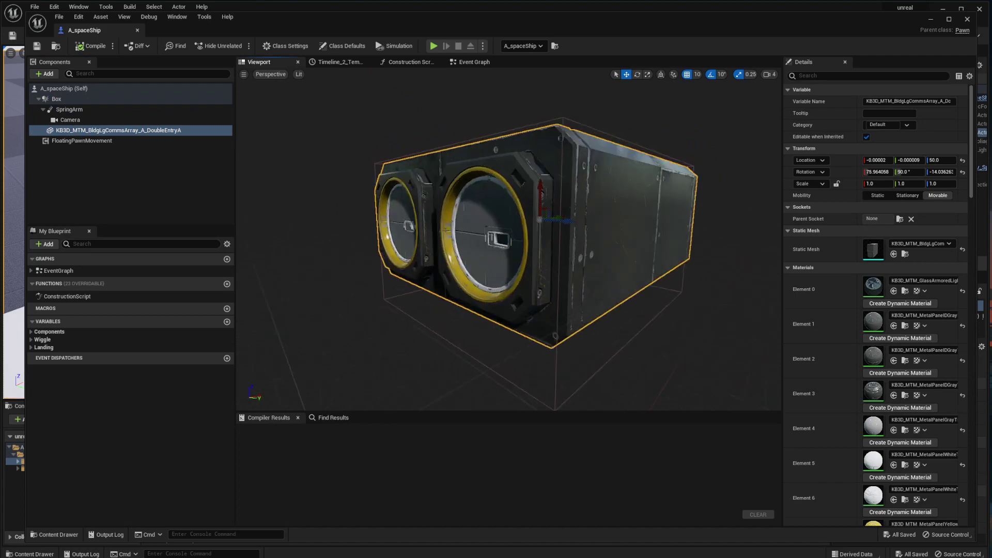
pyautogui.moveTo(455, 237); pyautogui.dragTo(615, 232, button='right')
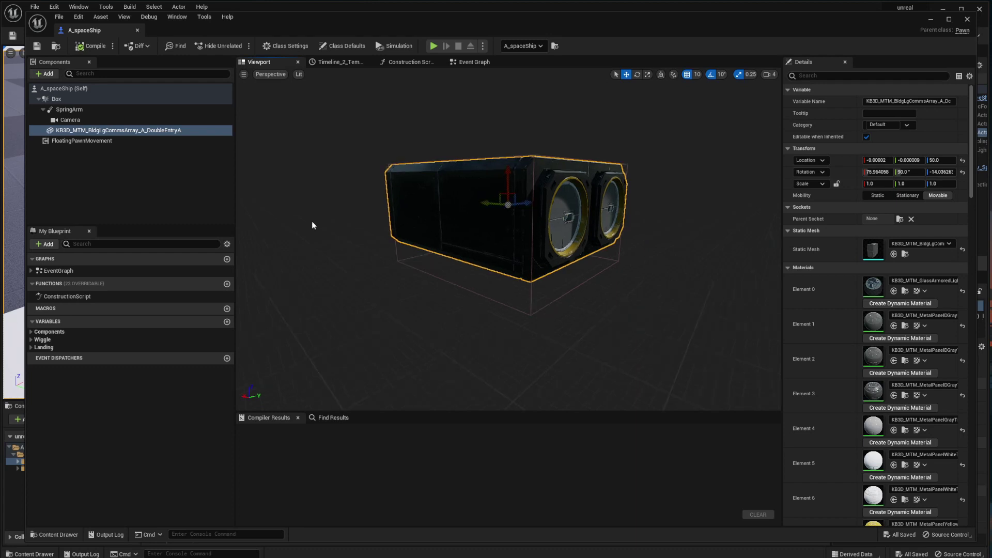
pyautogui.click(98, 141)
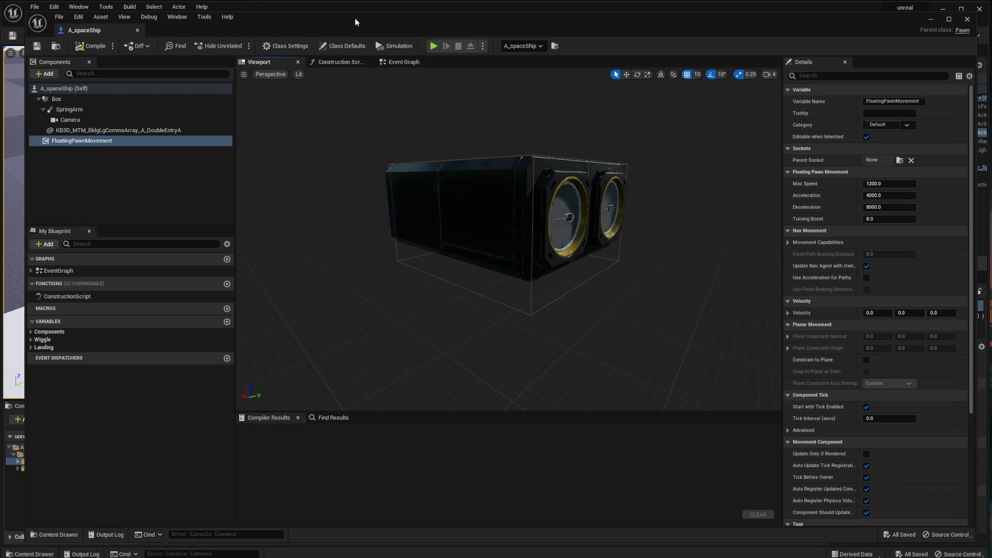
# Add the LG_Tutorial skeletal mesh from the Tutorial folder to the A_spaceShip blueprint as a component.
pyautogui.moveTo(339, 18); pyautogui.dragTo(659, 27)
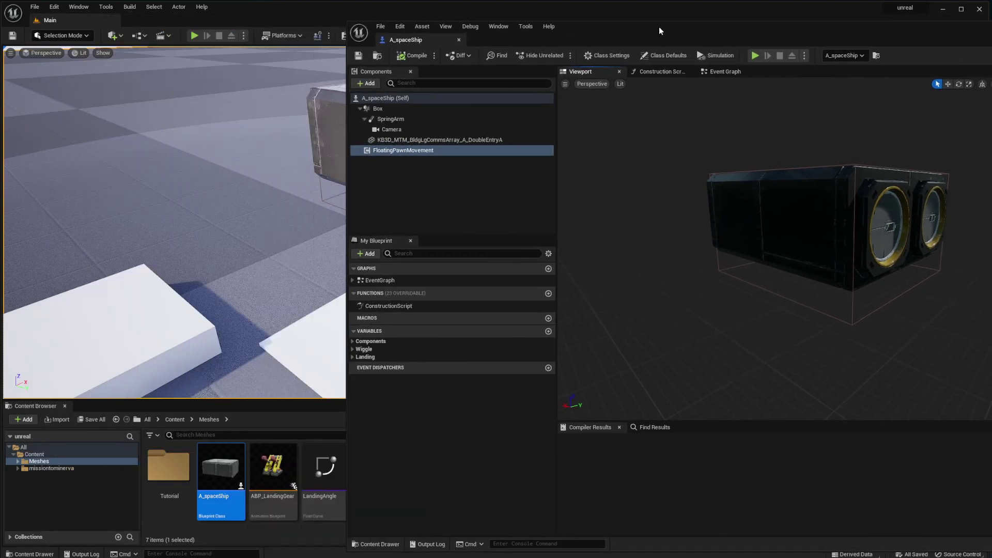
pyautogui.doubleClick(189, 489)
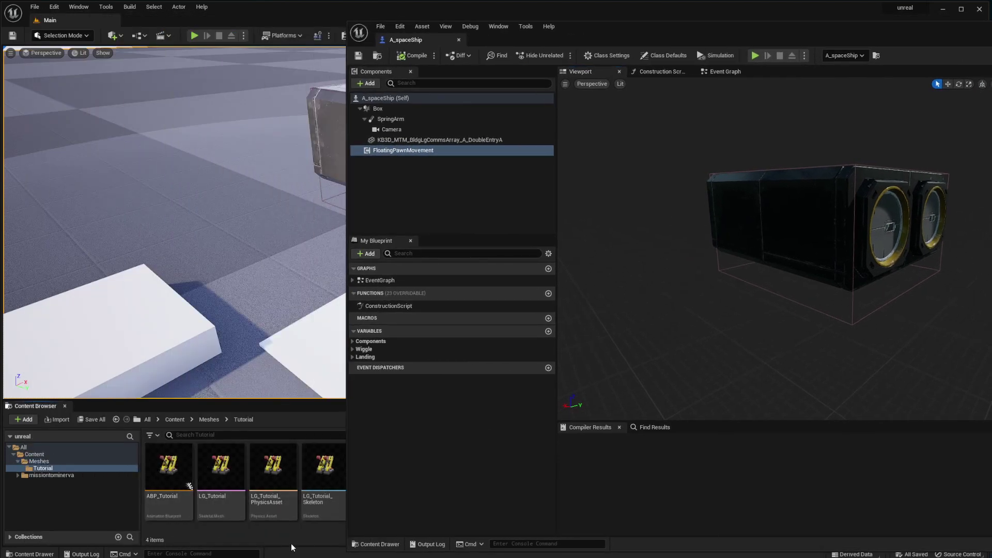
pyautogui.moveTo(221, 465); pyautogui.dragTo(747, 318)
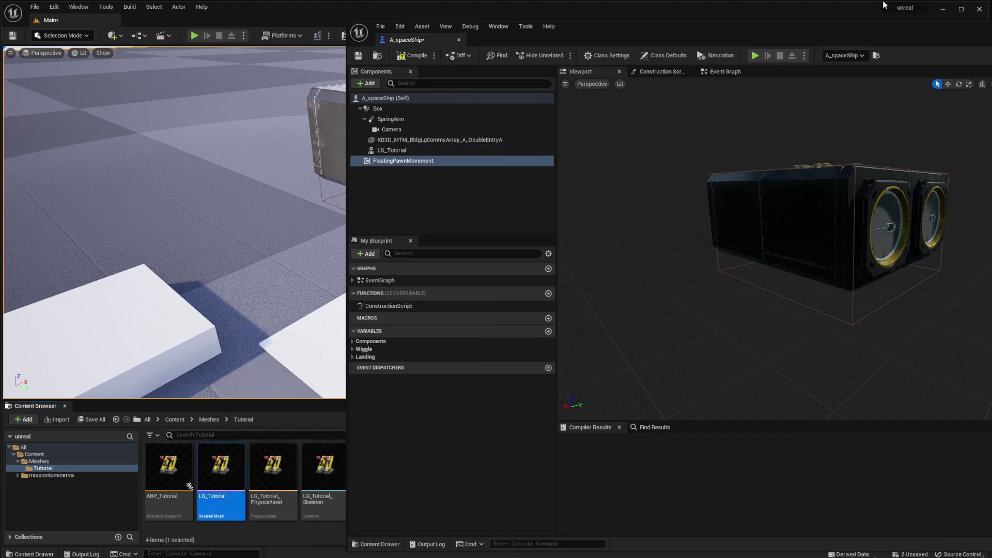
# Lower the LG_Tutorial landing gear beneath the hull and give it a quarter turn about the vertical axis.
pyautogui.moveTo(860, 30); pyautogui.dragTo(613, 27)
pyautogui.click(165, 146)
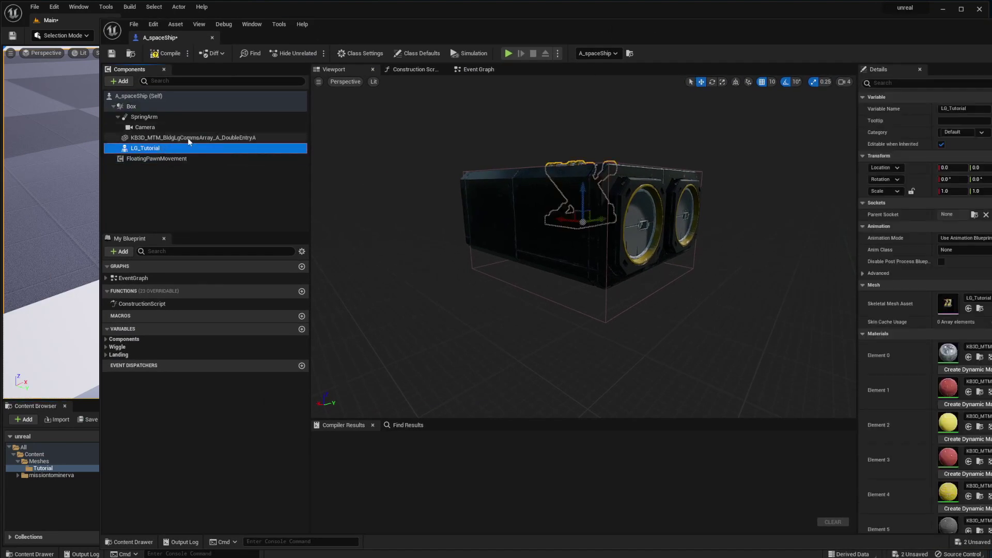
pyautogui.moveTo(582, 186); pyautogui.dragTo(582, 255)
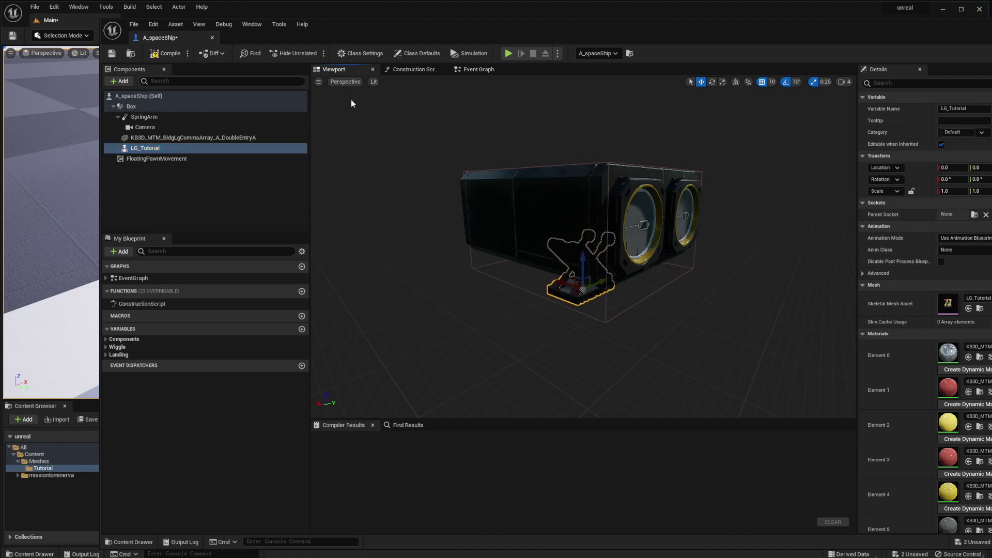
pyautogui.click(338, 83)
pyautogui.click(360, 150)
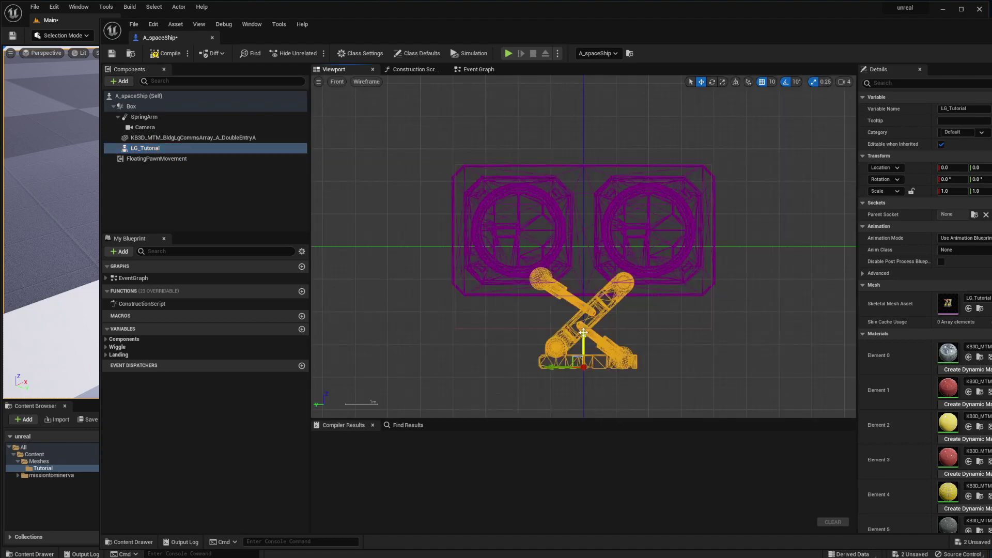
pyautogui.moveTo(583, 338); pyautogui.dragTo(584, 358)
pyautogui.press('e')
pyautogui.click(339, 83)
pyautogui.click(356, 103)
pyautogui.moveTo(584, 322); pyautogui.dragTo(543, 309)
pyautogui.press('w')
# Move the landing gear under one corner of the hull's engine end, at about X -190 and Y -180.
pyautogui.click(345, 83)
pyautogui.click(365, 119)
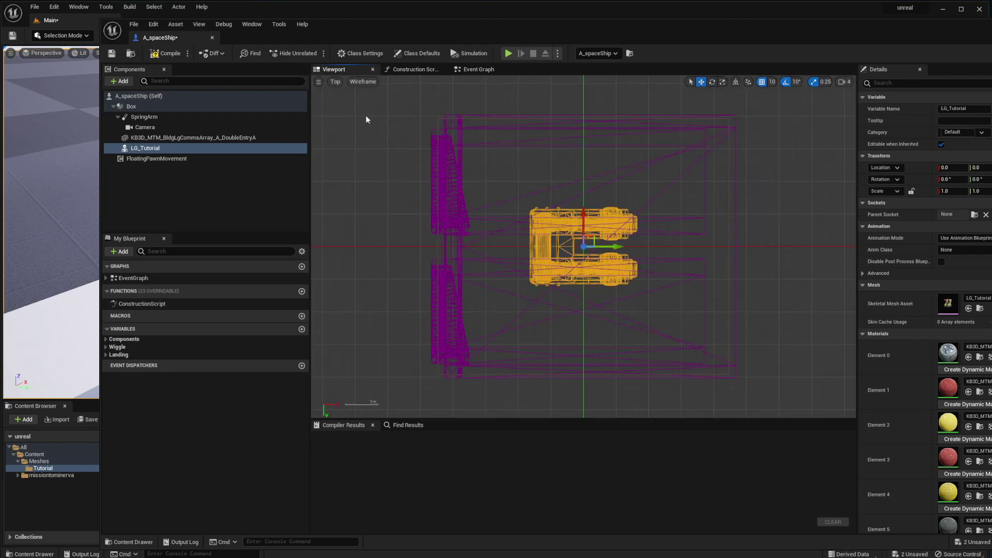
pyautogui.moveTo(605, 247); pyautogui.dragTo(543, 246)
pyautogui.moveTo(522, 223); pyautogui.dragTo(522, 164)
pyautogui.click(337, 83)
pyautogui.click(352, 99)
pyautogui.moveTo(439, 171); pyautogui.dragTo(361, 173, button='right')
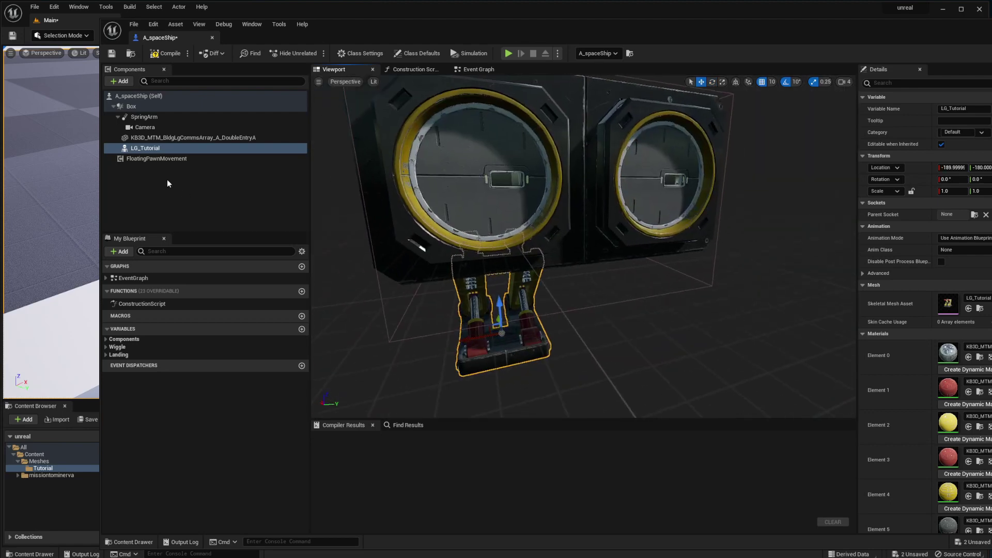
# Duplicate LG_Tutorial and move the copy across to the other engine-end corner, at about Y 260.
pyautogui.click(147, 149)
pyautogui.hotkey('ctrl', 'd')
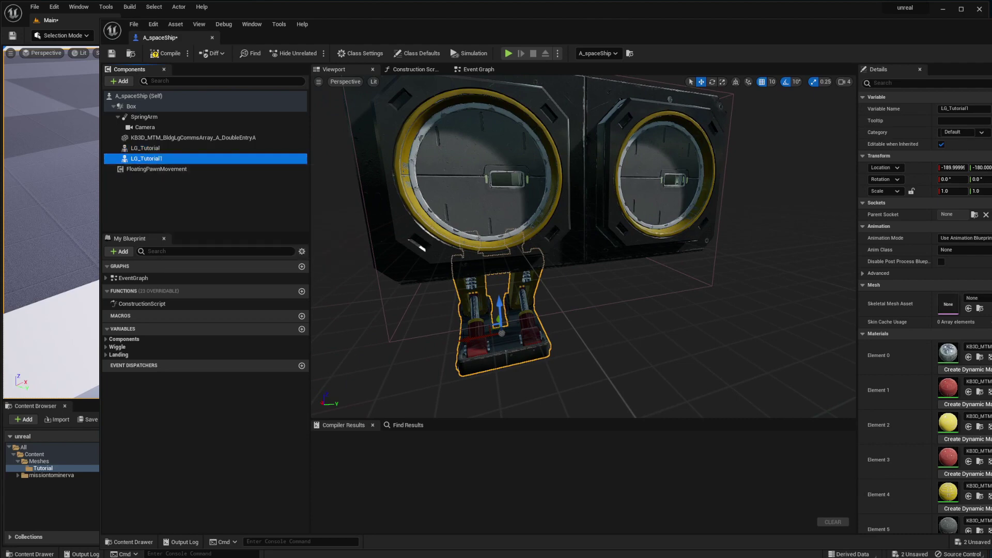
pyautogui.moveTo(468, 333)
pyautogui.mouseDown(button='right')
pyautogui.moveTo(512, 333)
pyautogui.moveTo(468, 333)
pyautogui.mouseUp(button='right')
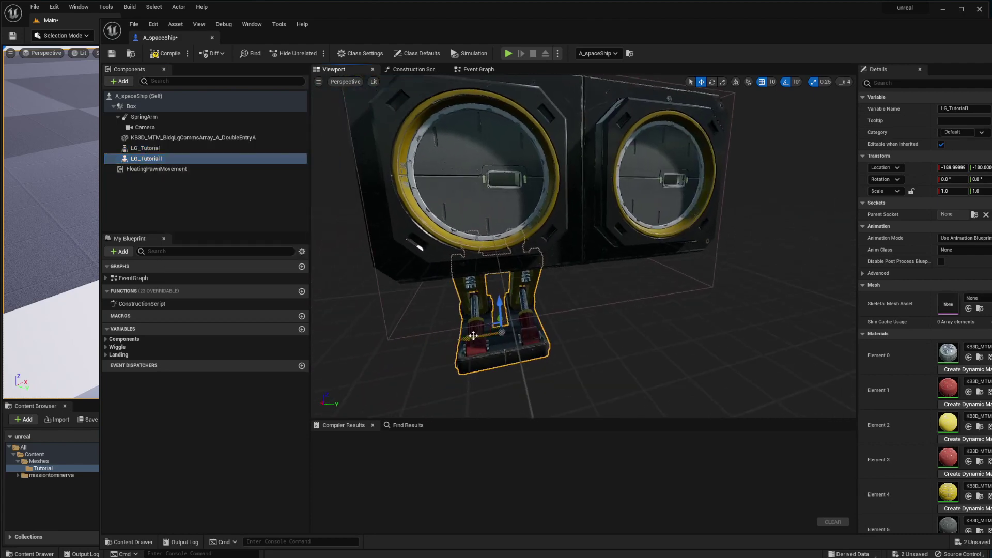
pyautogui.moveTo(473, 336); pyautogui.dragTo(603, 329)
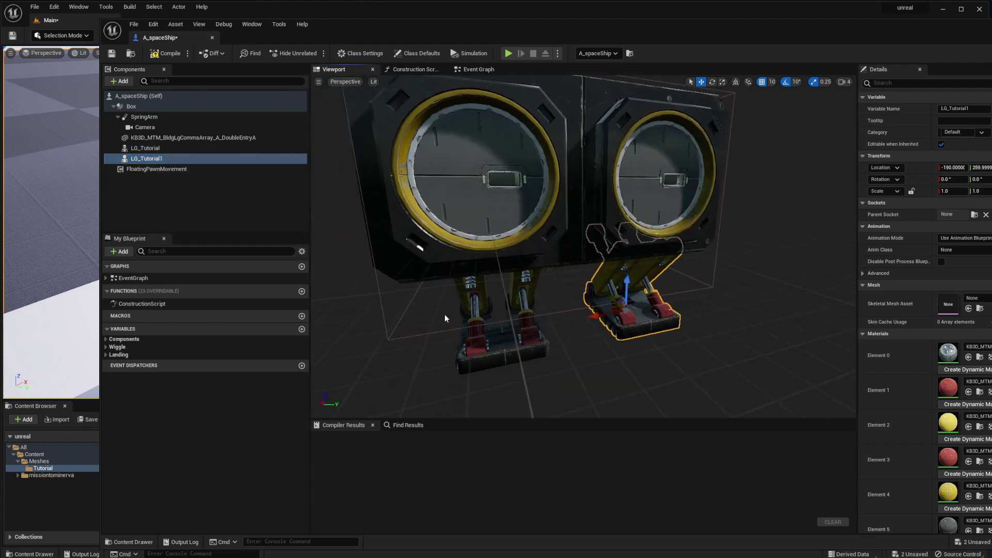
# Duplicate both landing gears together and move the copied pair under the opposite end of the hull.
pyautogui.click(165, 157)
pyautogui.click(157, 150)
pyautogui.keyDown('shift'); pyautogui.click(157, 158); pyautogui.keyUp('shift')
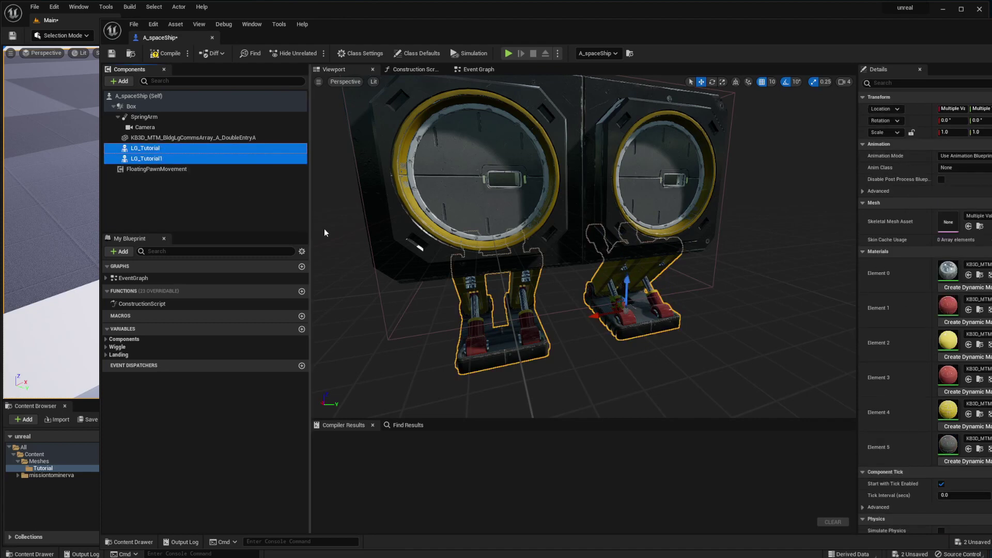
pyautogui.hotkey('ctrl', 'd')
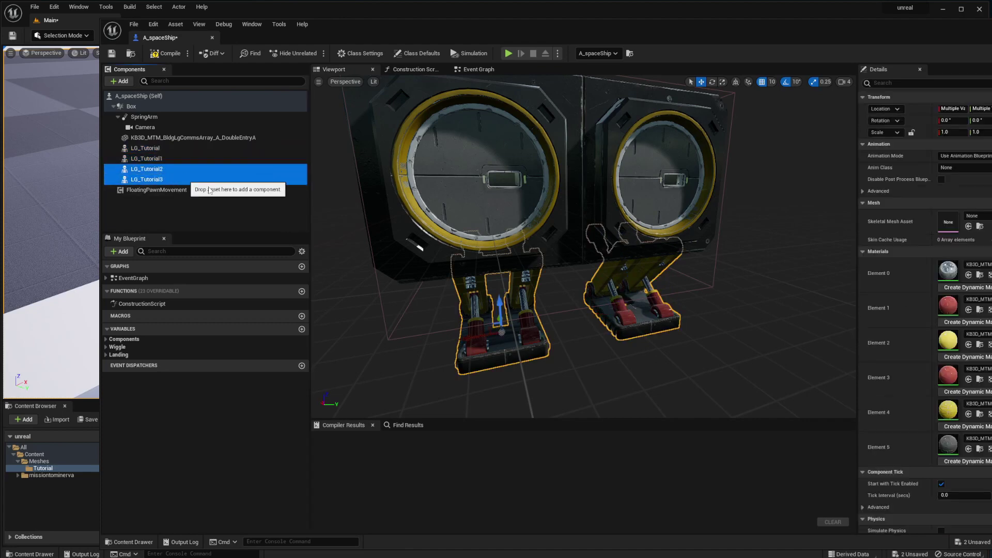
pyautogui.moveTo(470, 331); pyautogui.dragTo(651, 330, button='right')
pyautogui.moveTo(657, 338); pyautogui.dragTo(492, 335)
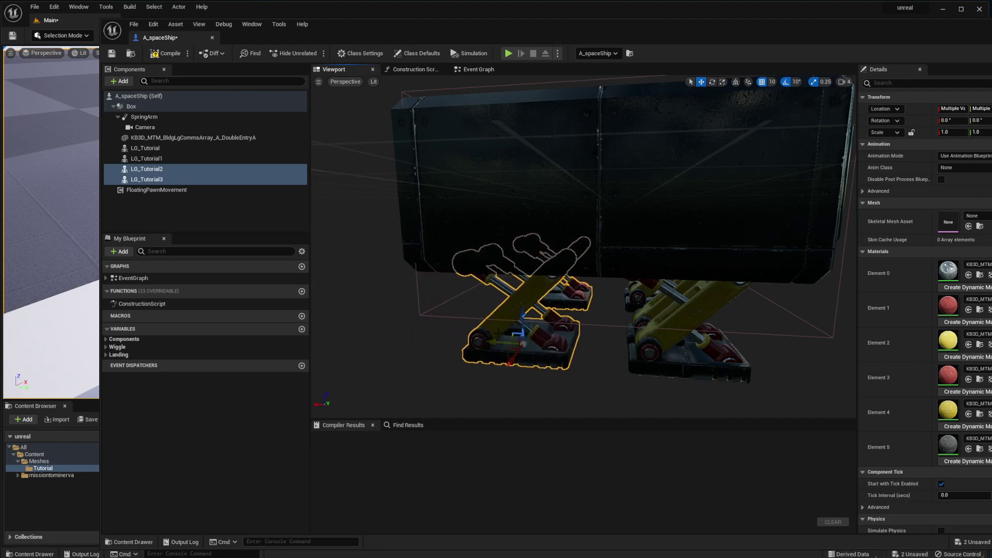
# Rotate the copied landing gear pair 180 degrees about the vertical axis so it mirrors the first pair.
pyautogui.press('e')
pyautogui.moveTo(537, 368); pyautogui.dragTo(442, 368)
pyautogui.moveTo(594, 333); pyautogui.dragTo(666, 316)
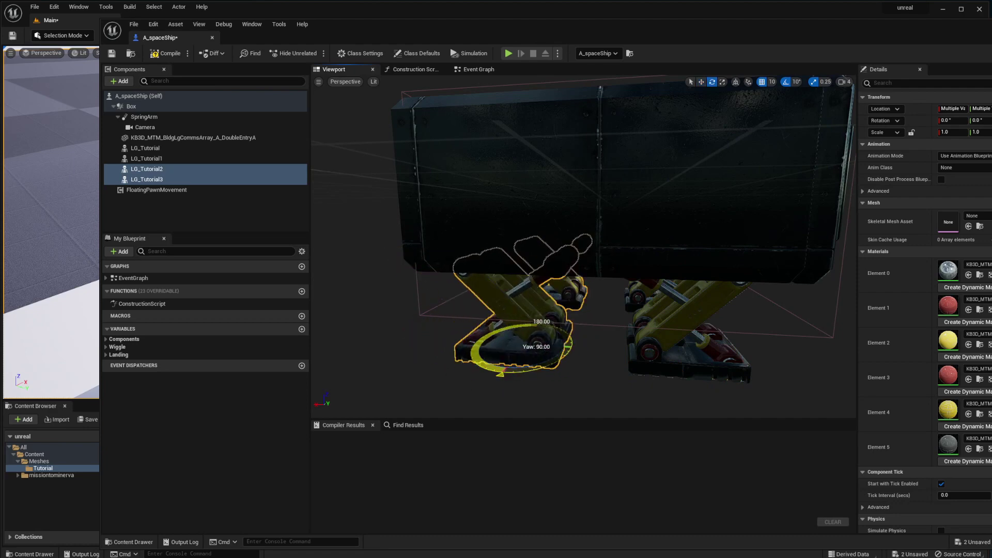
# Fine-tune both landing gear pairs along the hull's length in the Left view so they sit evenly beneath it.
pyautogui.click(345, 82)
pyautogui.click(361, 142)
pyautogui.press('w')
pyautogui.moveTo(524, 383)
pyautogui.mouseDown()
pyautogui.moveTo(541, 382)
pyautogui.moveTo(528, 382)
pyautogui.mouseUp()
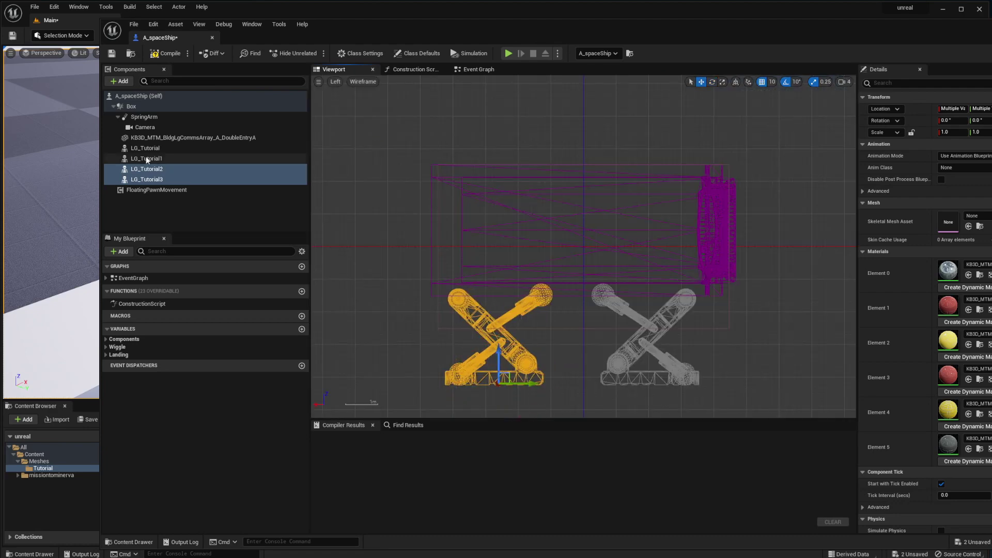
pyautogui.click(148, 158)
pyautogui.keyDown('shift'); pyautogui.click(148, 149); pyautogui.keyUp('shift')
pyautogui.moveTo(616, 383)
pyautogui.mouseDown()
pyautogui.moveTo(635, 383)
pyautogui.moveTo(626, 383)
pyautogui.mouseUp()
# Shift all four landing gears sideways in the Front view to centre them beneath the hull, and compile the blueprint.
pyautogui.click(337, 82)
pyautogui.click(364, 150)
pyautogui.keyDown('shift'); pyautogui.click(146, 179); pyautogui.keyUp('shift')
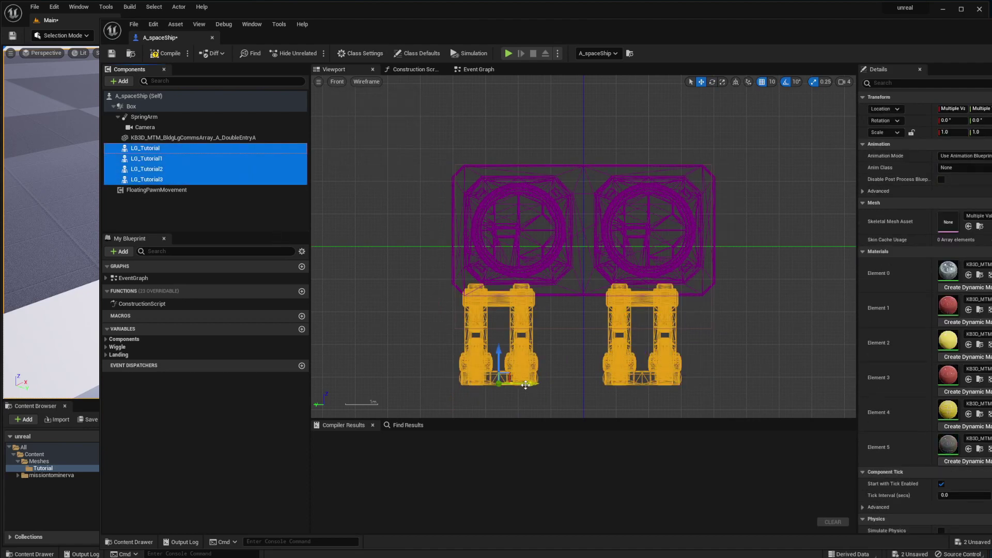
pyautogui.moveTo(523, 383); pyautogui.dragTo(536, 384)
pyautogui.moveTo(584, 248); pyautogui.dragTo(465, 256, button='right')
pyautogui.click(143, 119)
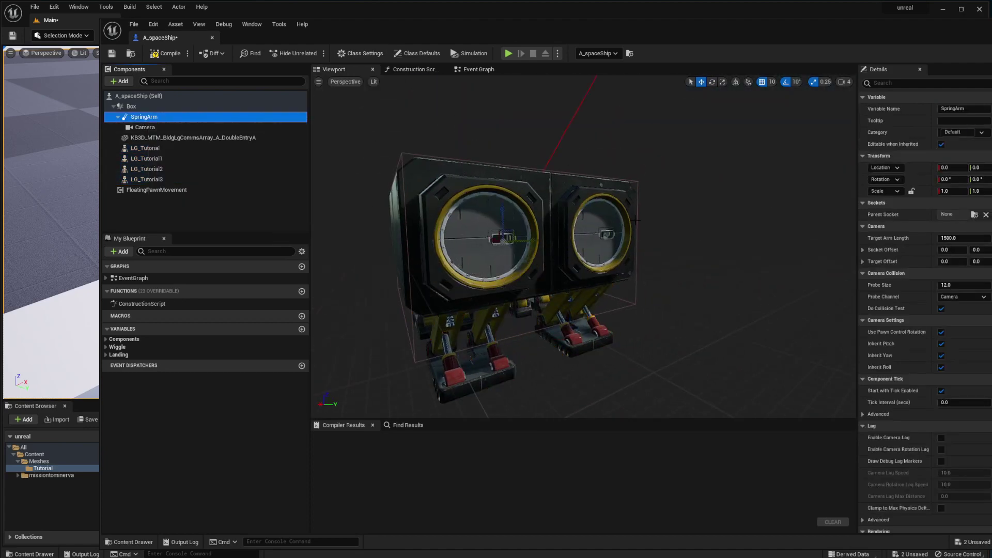
pyautogui.moveTo(568, 248); pyautogui.dragTo(626, 248, button='right')
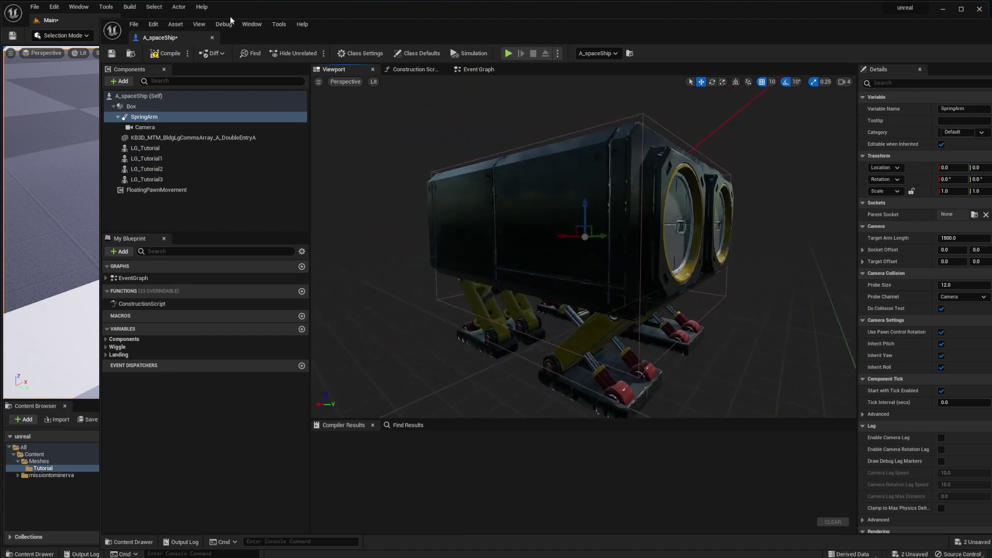
pyautogui.click(165, 54)
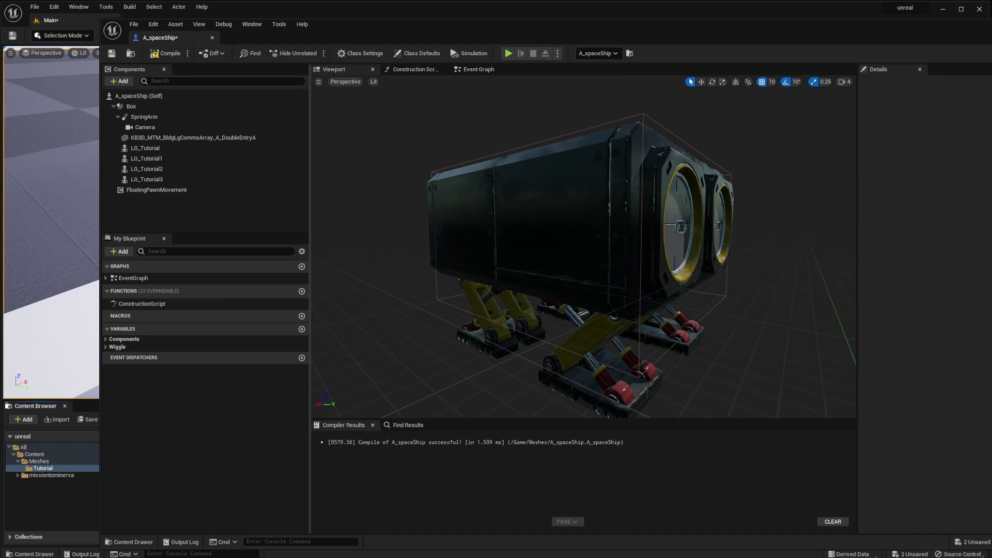
# Add a Boolean variable named IsLanded to A_spaceShip and enable it by default.
pyautogui.click(301, 329)
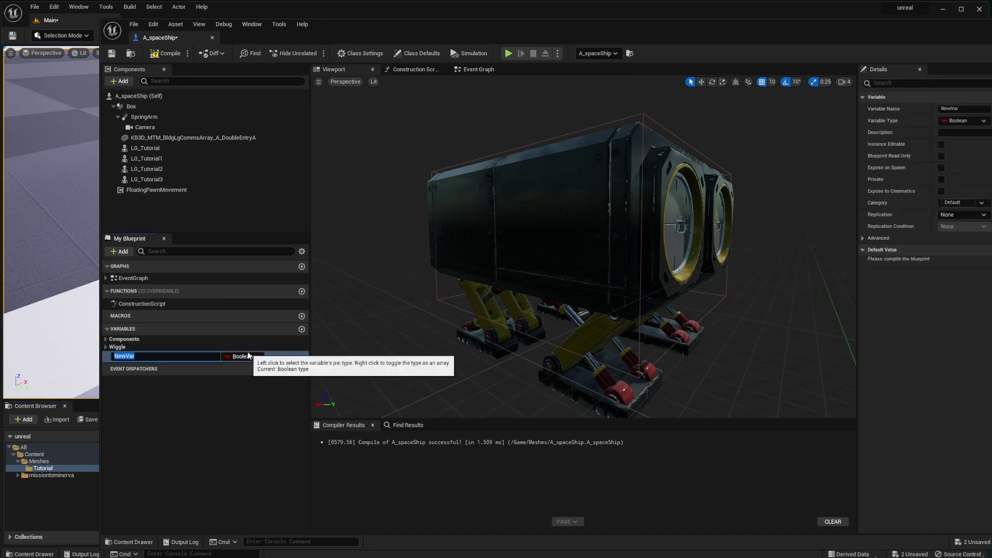
pyautogui.write('l')
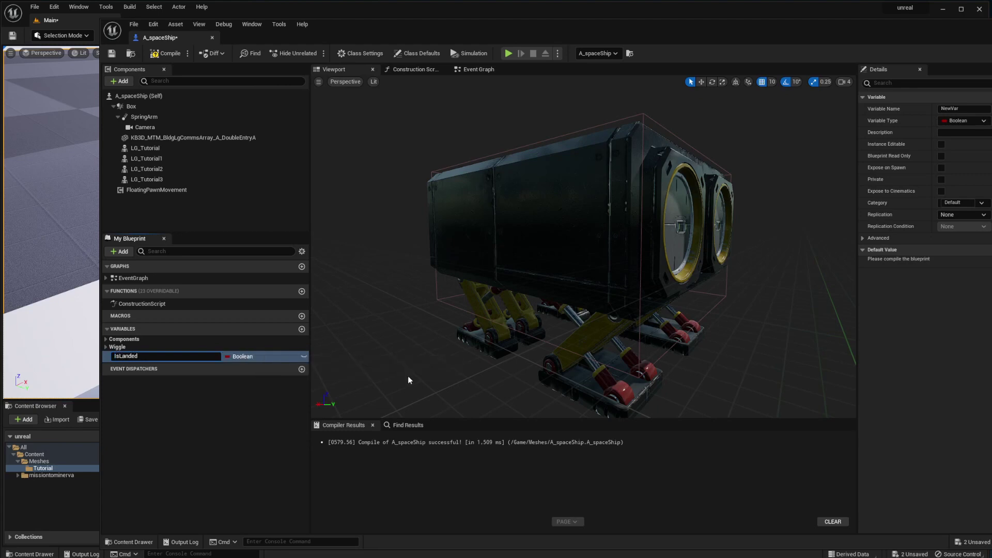
pyautogui.press('Return')
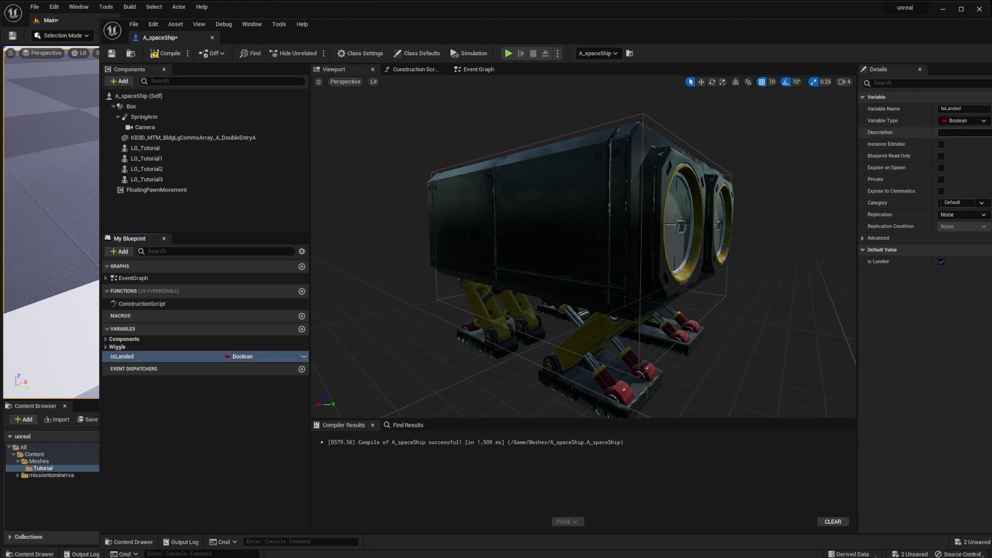
# Add a variable named LandingGears with the Skeletal Mesh Component object reference type.
pyautogui.click(301, 329)
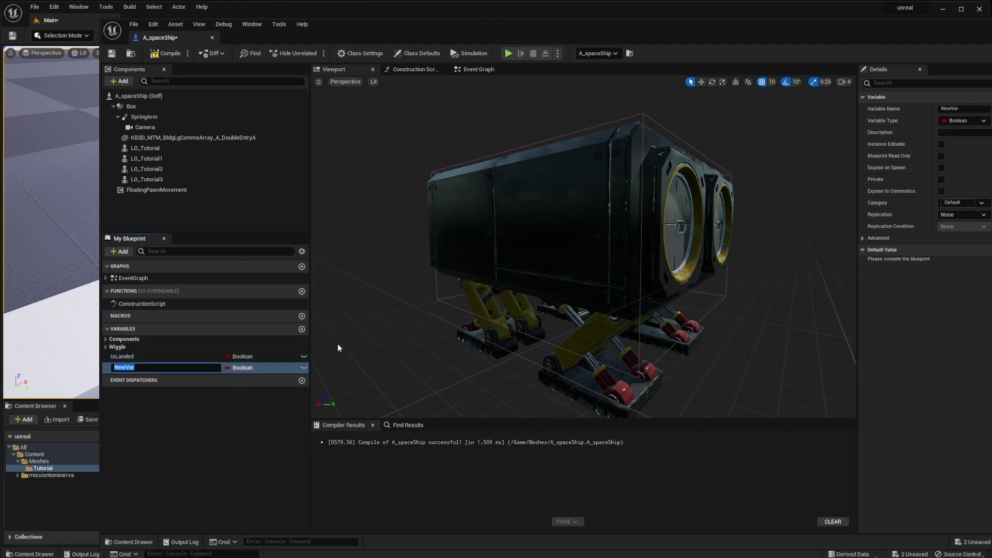
pyautogui.write('LandingG')
pyautogui.press('Return')
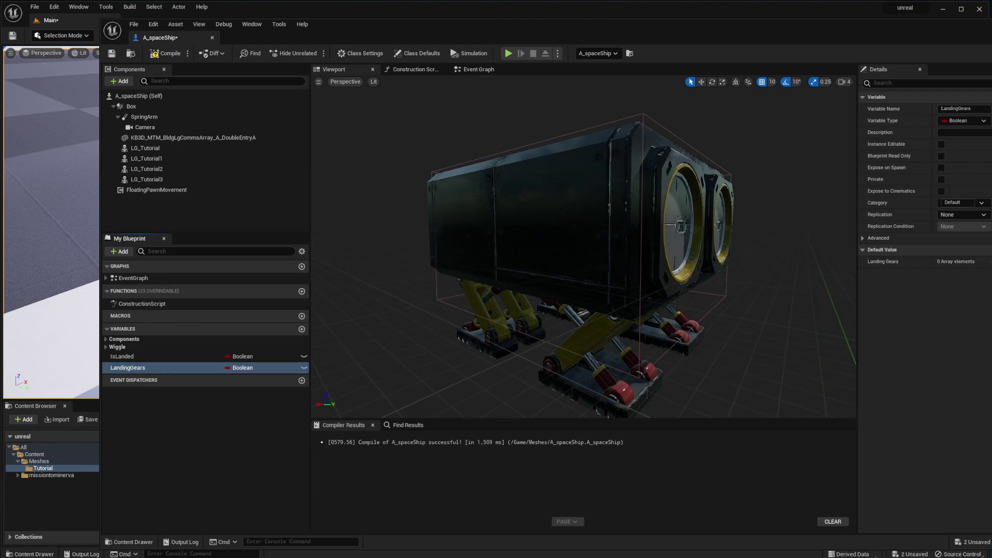
pyautogui.click(962, 122)
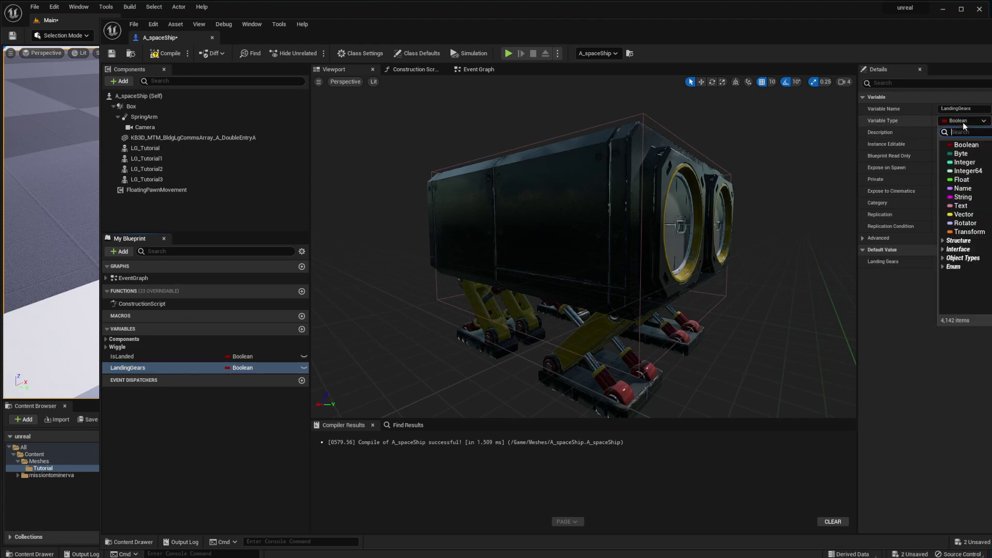
pyautogui.write('Skeleta')
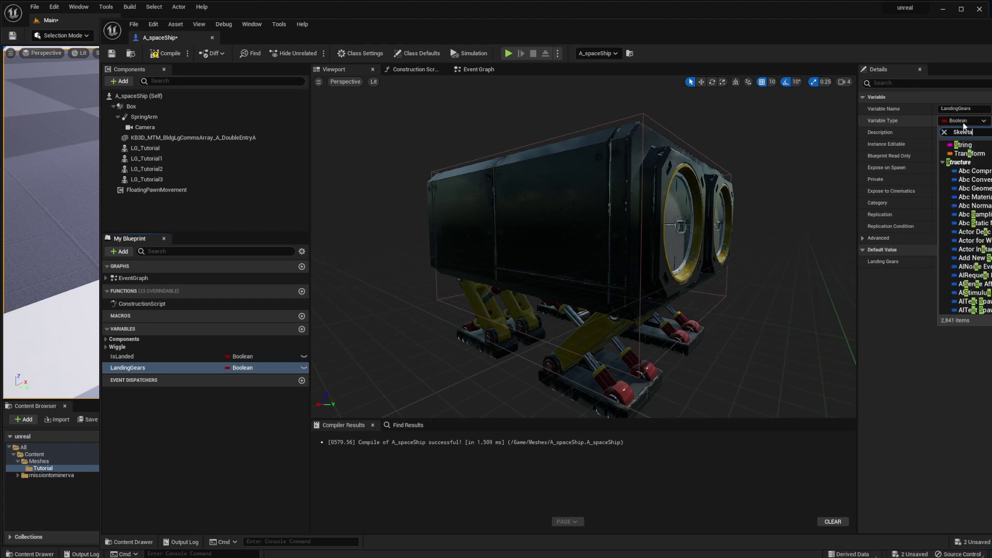
pyautogui.write('l mesh')
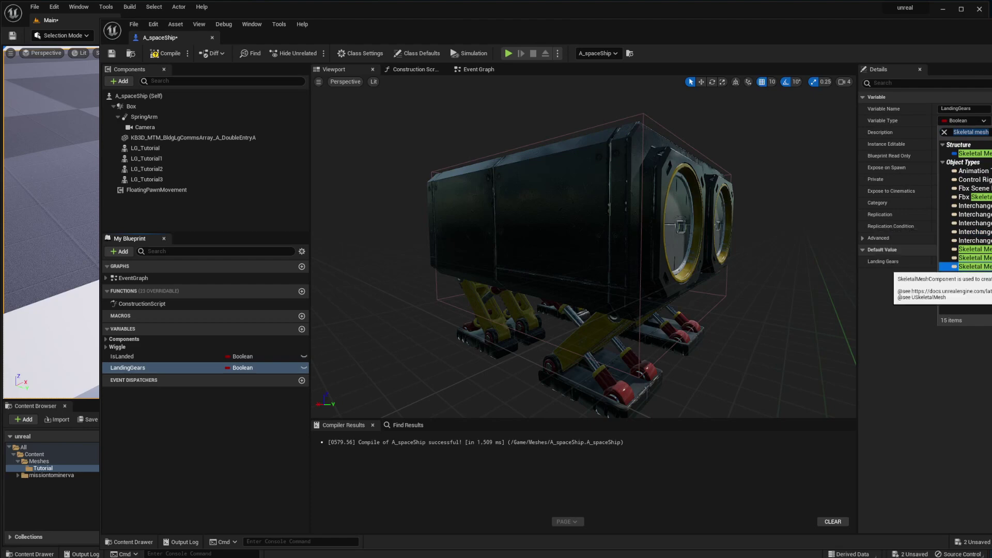
pyautogui.moveTo(963, 267)
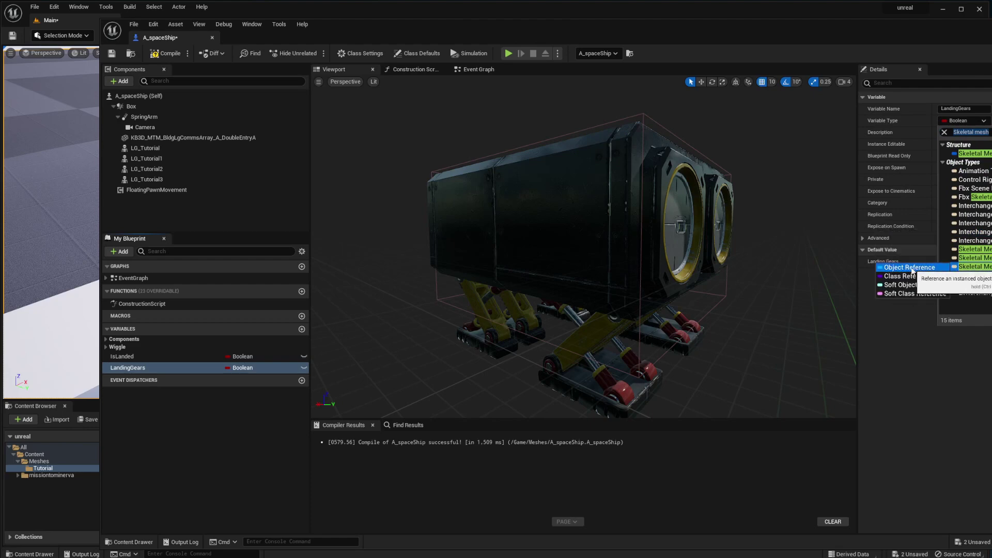
pyautogui.click(889, 269)
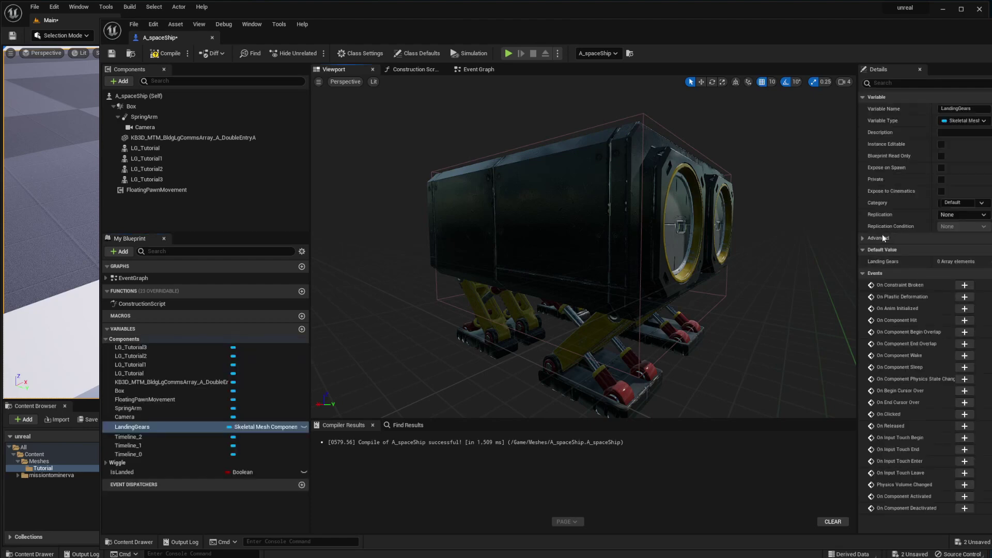
# Turn the LandingGears variable into an array and collapse the Components category in the variable list.
pyautogui.click(990, 122)
pyautogui.click(988, 145)
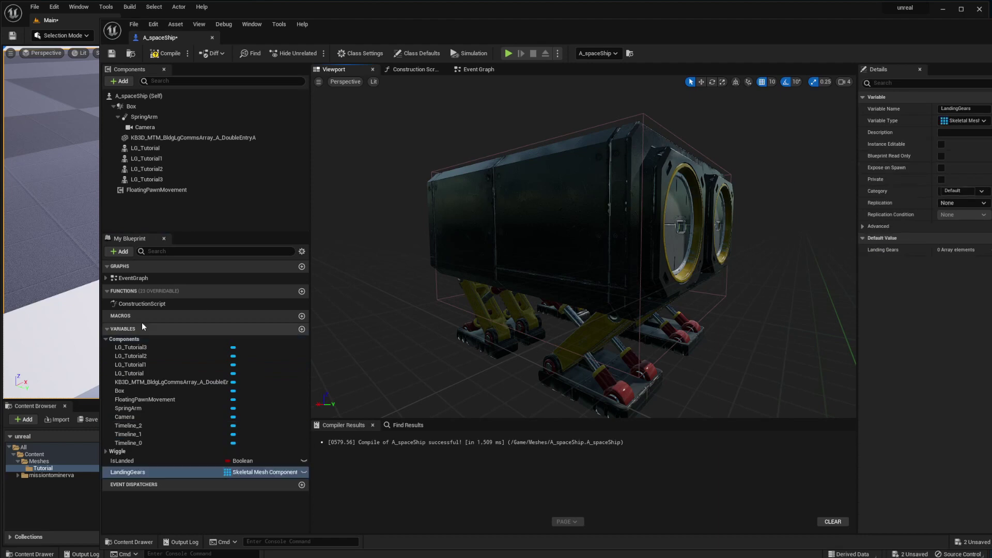
pyautogui.click(106, 339)
pyautogui.click(158, 368)
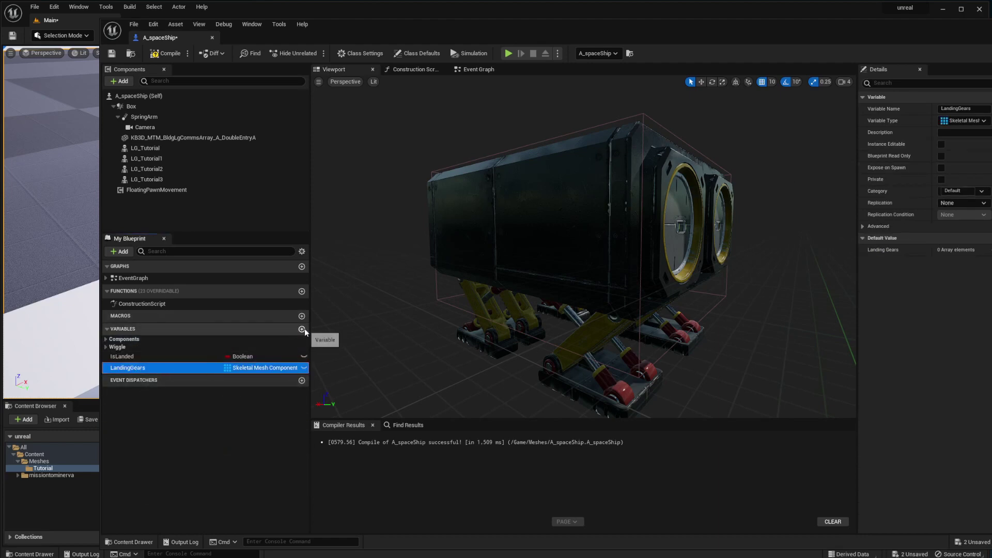
# Add a Float array variable named LandingDistances.
pyautogui.click(302, 330)
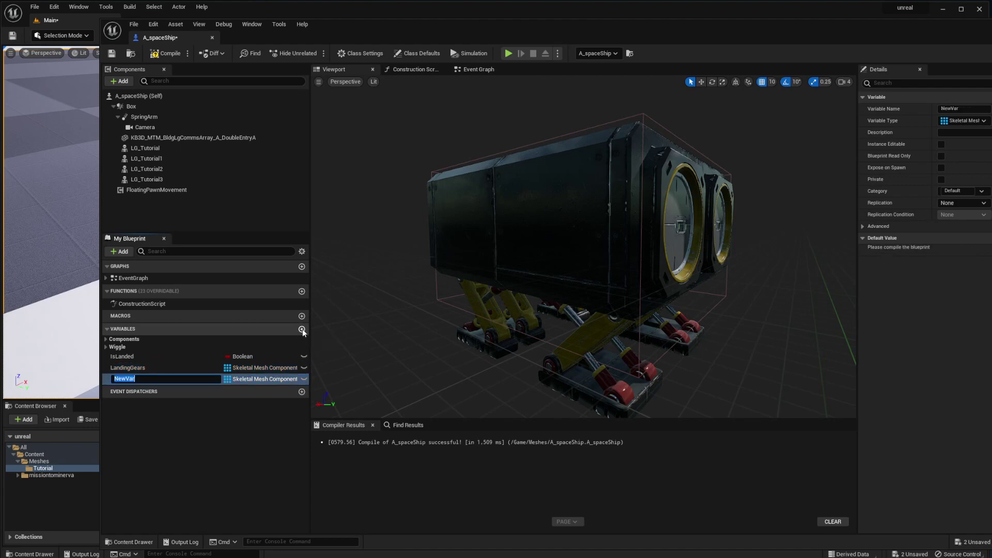
pyautogui.write('LandingDistances')
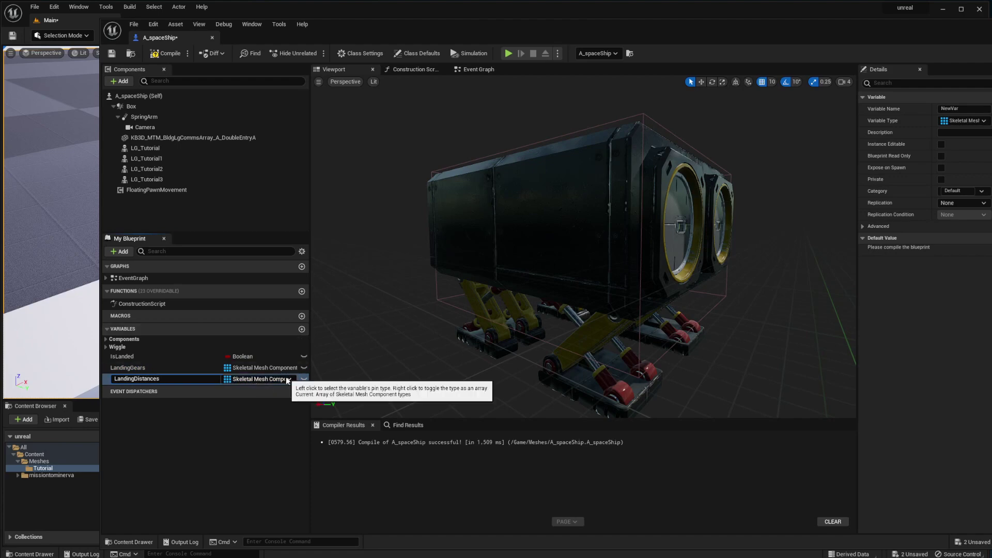
pyautogui.click(289, 381)
pyautogui.click(289, 381)
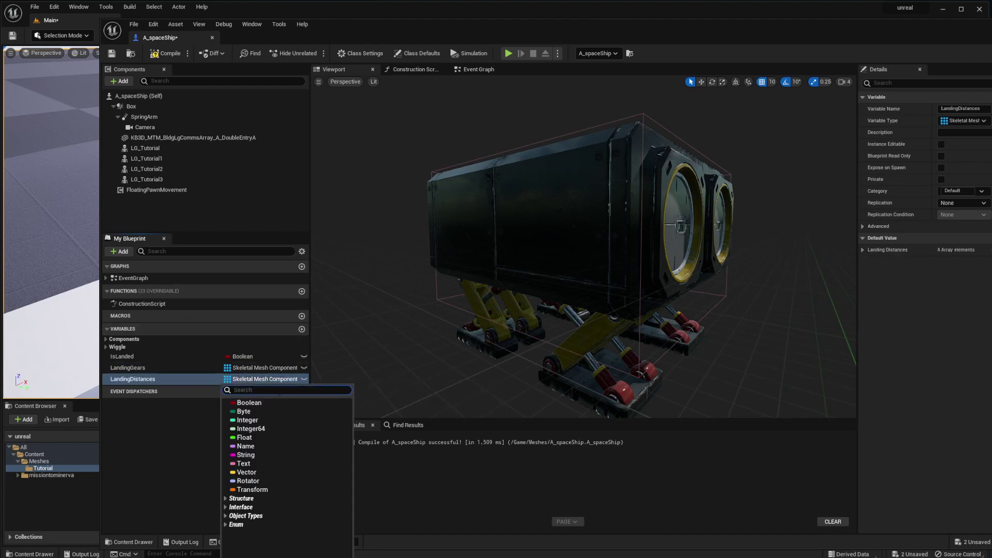
pyautogui.click(252, 437)
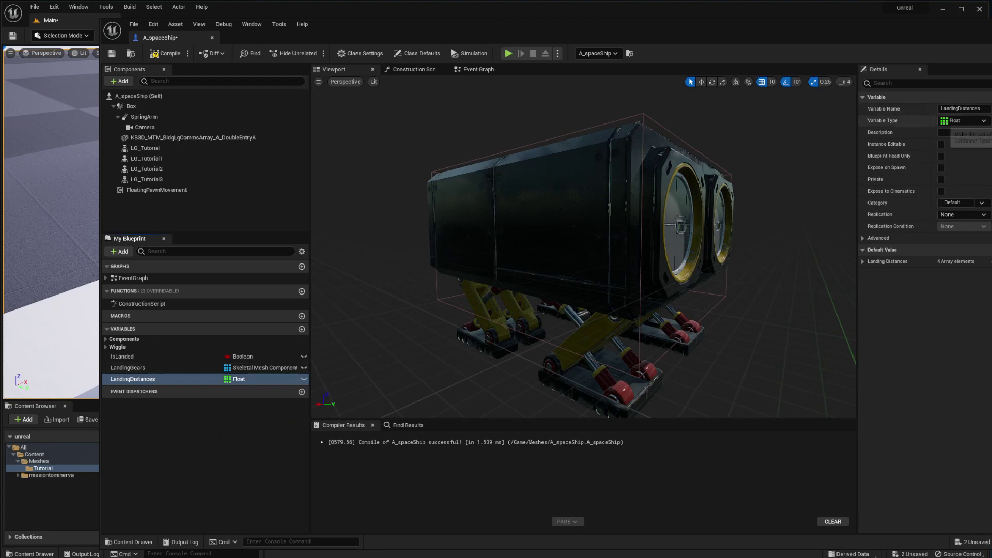
# Add a variable named LandingAngleCurve as a single Curve Float object reference and compile the blueprint.
pyautogui.click(302, 328)
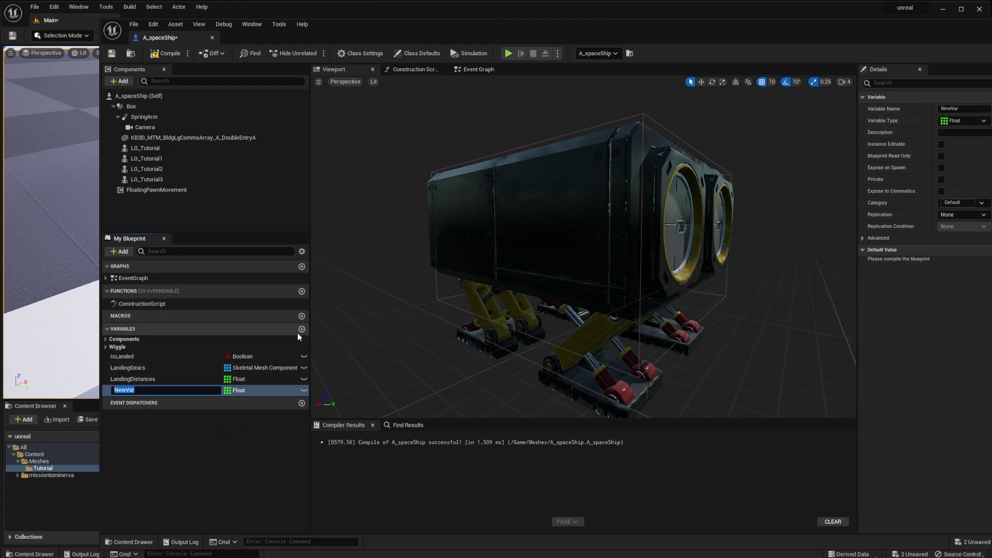
pyautogui.write('LandingAngleCurve')
pyautogui.press('Return')
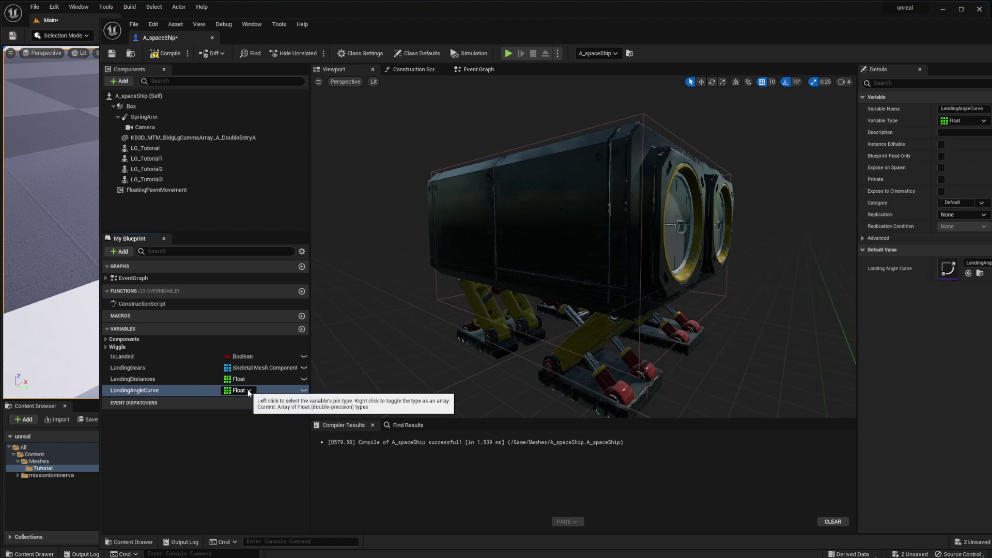
pyautogui.click(248, 391)
pyautogui.write('Curve Floa')
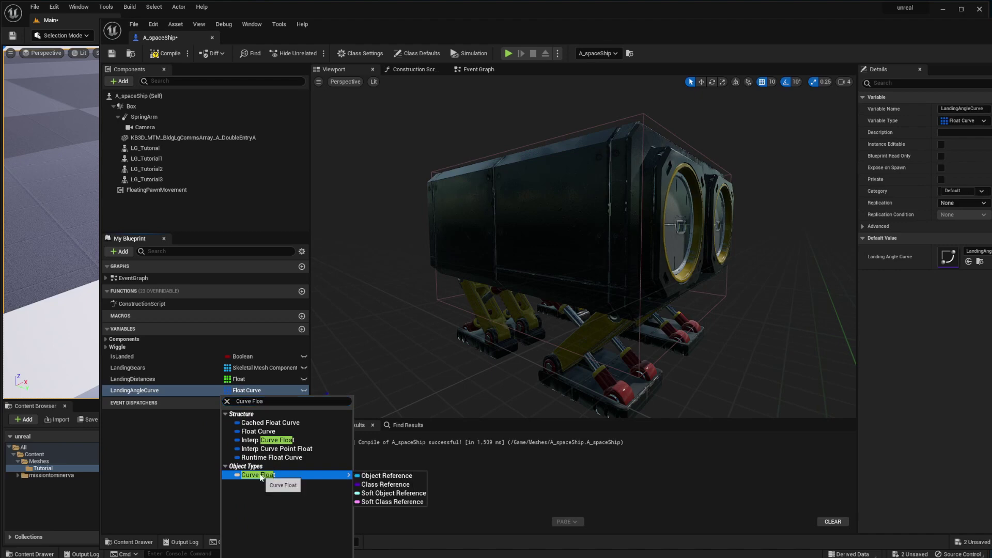
pyautogui.click(259, 474)
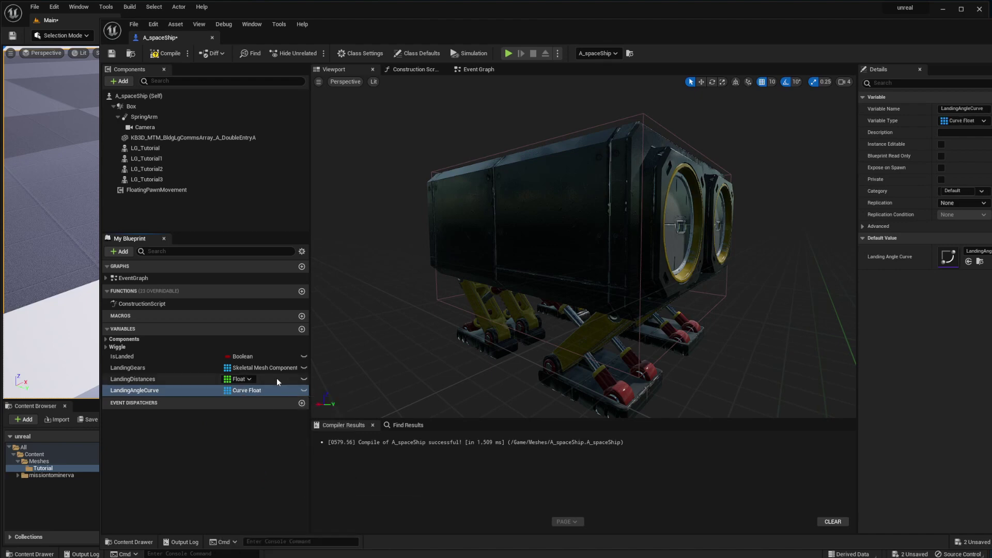
pyautogui.click(990, 121)
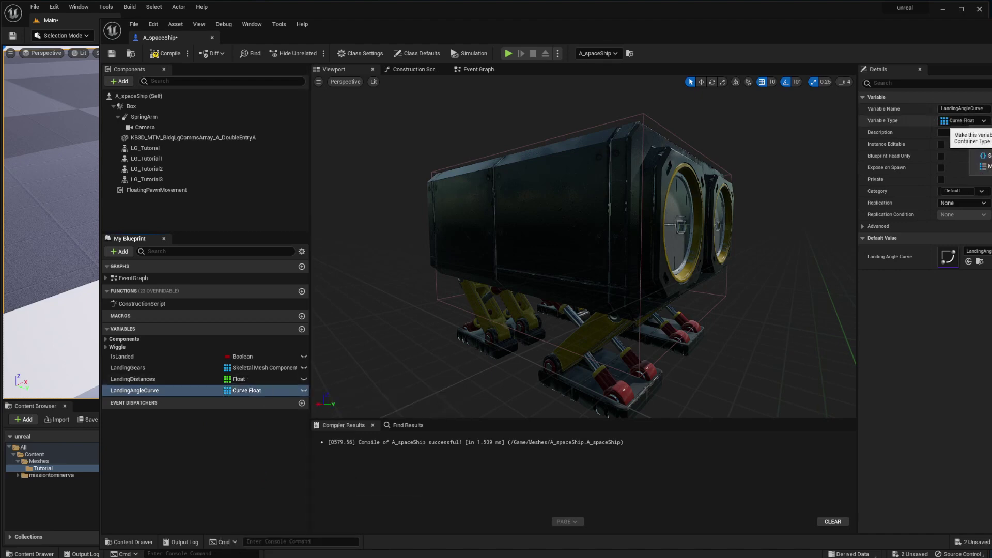
pyautogui.click(986, 136)
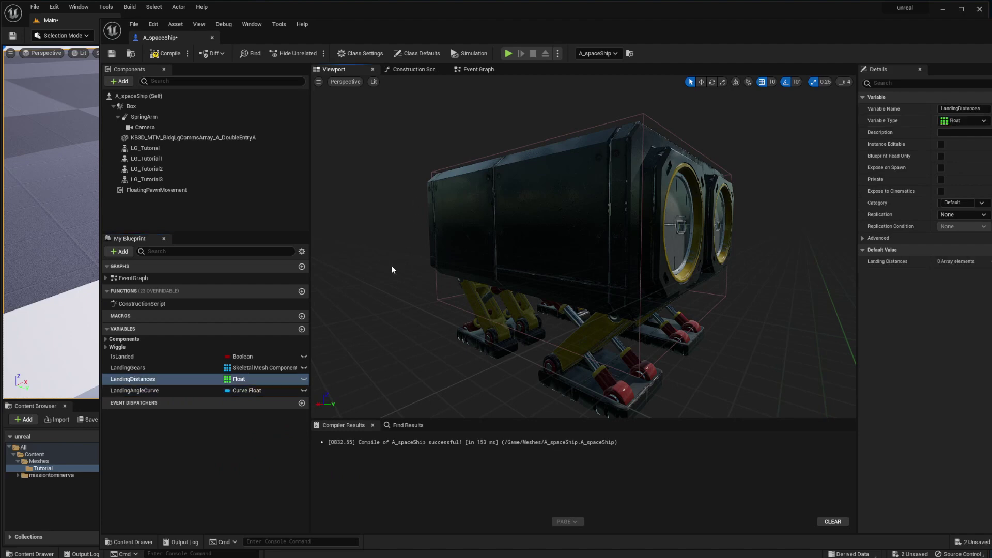
# Add four elements to the default value of the LandingDistances array.
pyautogui.click(133, 377)
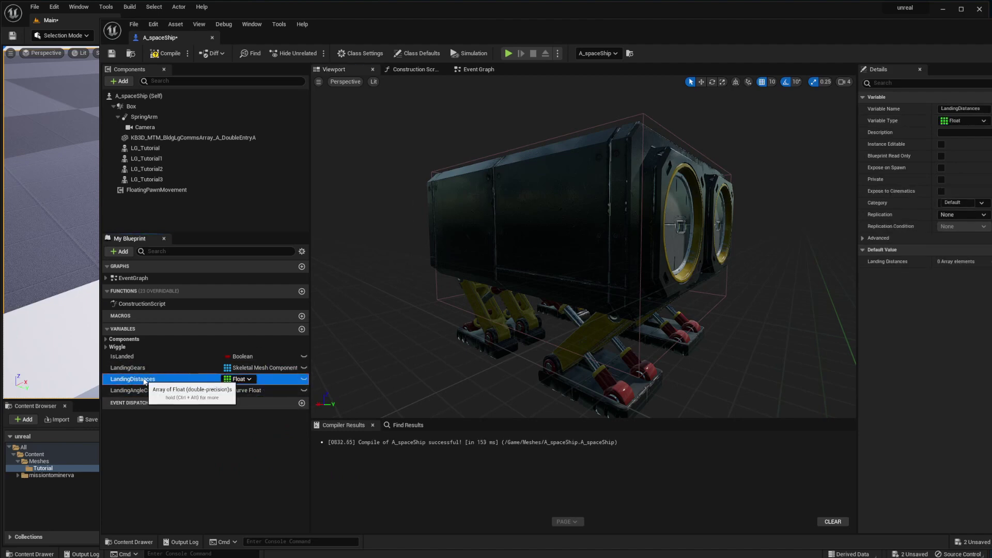
pyautogui.click(991, 262)
pyautogui.click(991, 262)
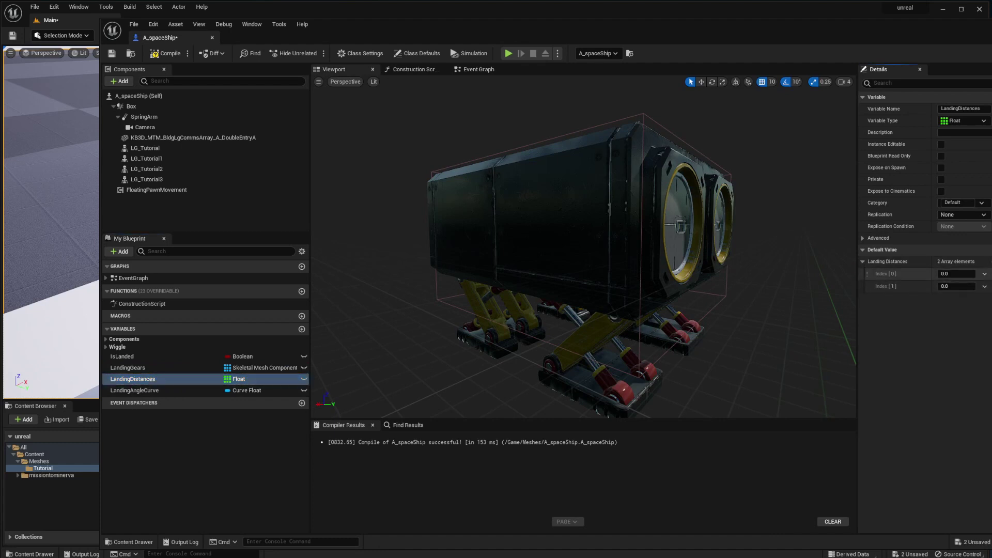
pyautogui.click(991, 261)
pyautogui.click(990, 262)
# Set all four LandingDistances elements to 30.0 and compile the blueprint.
pyautogui.click(957, 274)
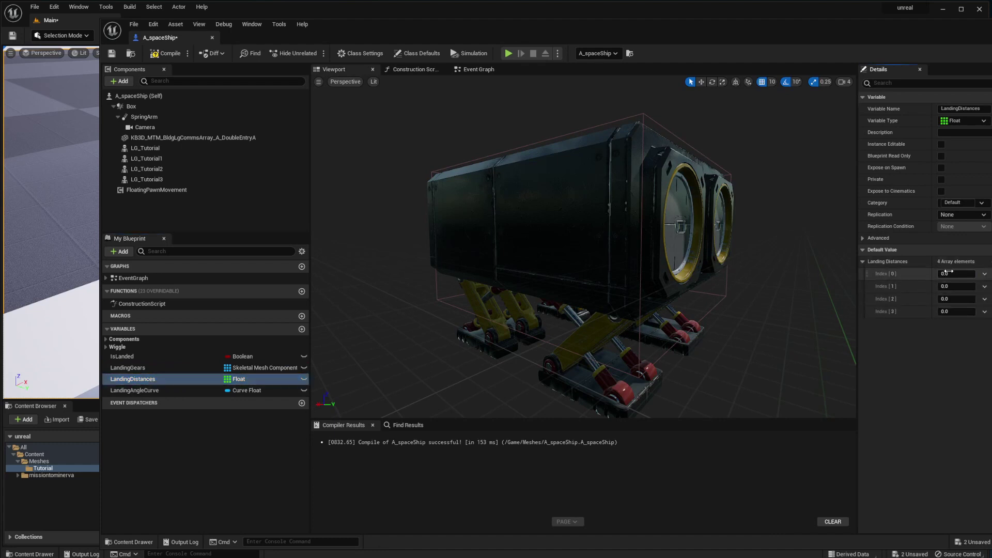
pyautogui.write('30')
pyautogui.press('Tab')
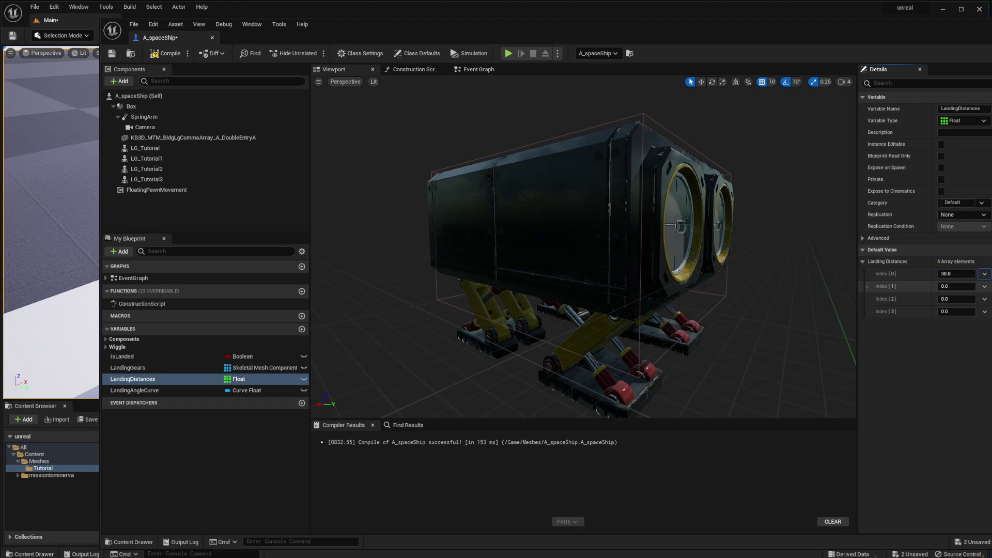
pyautogui.press('Tab')
pyautogui.press('Tab')
pyautogui.press('Tab')
pyautogui.write('30')
pyautogui.press('Tab')
pyautogui.press('Tab')
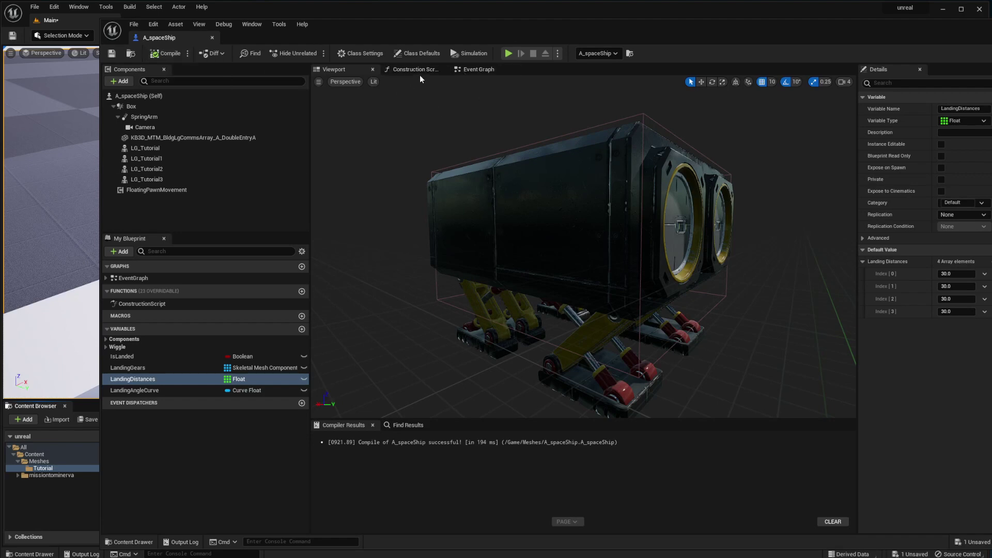
# In the Construction Script, add LG_Tutorial to the LandingGears array with an Add node wired after the Wiggle Axis Y setter.
pyautogui.click(201, 368)
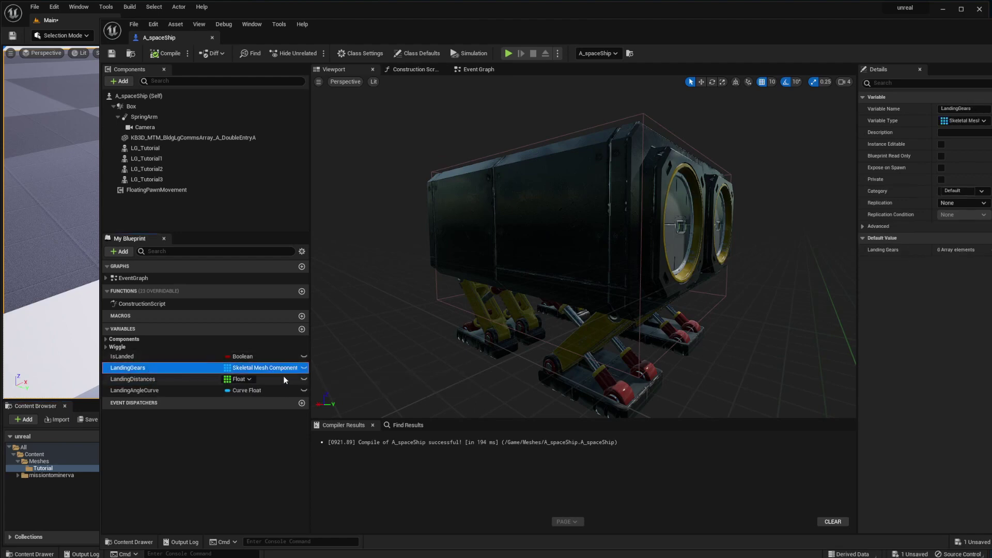
pyautogui.click(407, 69)
pyautogui.moveTo(530, 126); pyautogui.dragTo(495, 194, button='right')
pyautogui.moveTo(408, 216); pyautogui.dragTo(406, 181)
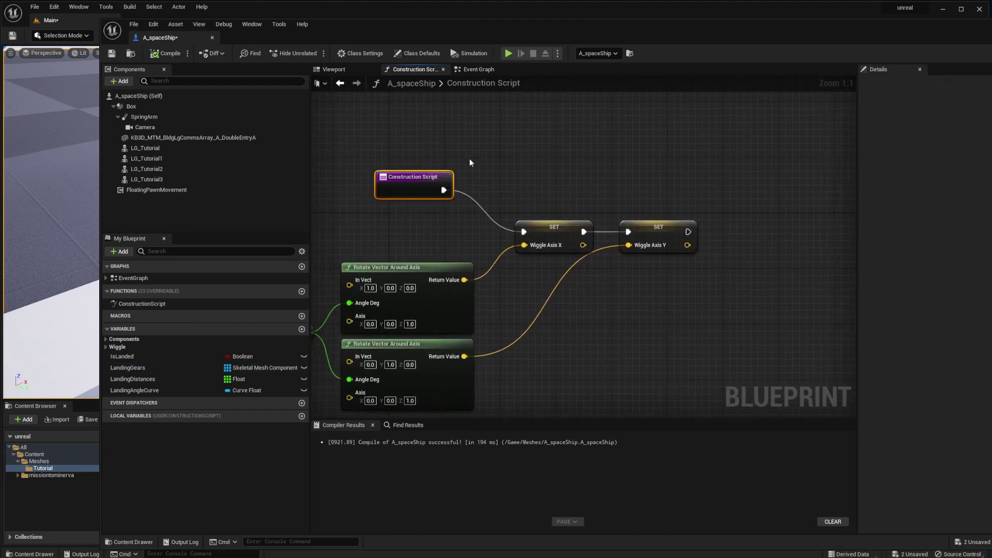
pyautogui.moveTo(669, 172); pyautogui.dragTo(494, 163, button='right')
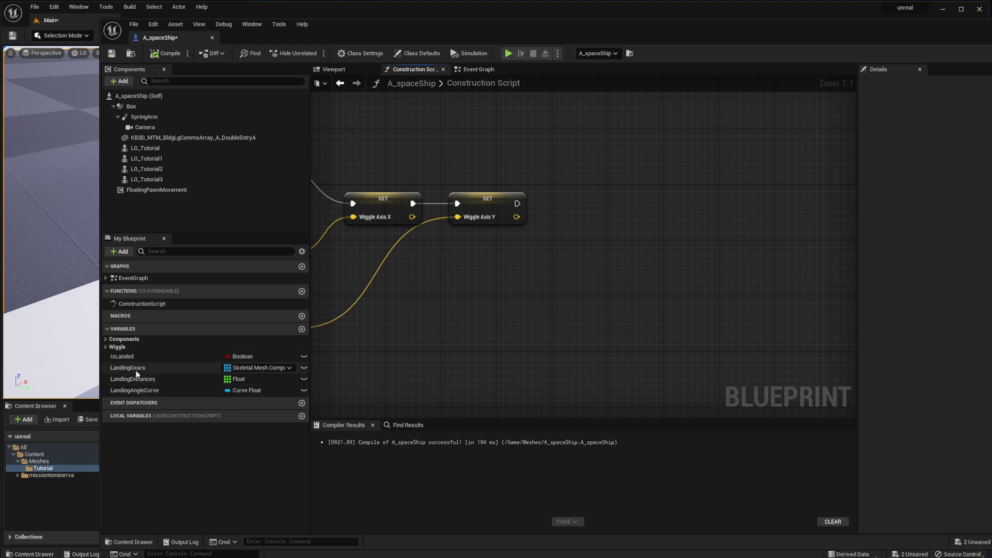
pyautogui.keyDown('ctrl'); pyautogui.moveTo(135, 370); pyautogui.dragTo(603, 227); pyautogui.keyUp('ctrl')
pyautogui.write('add')
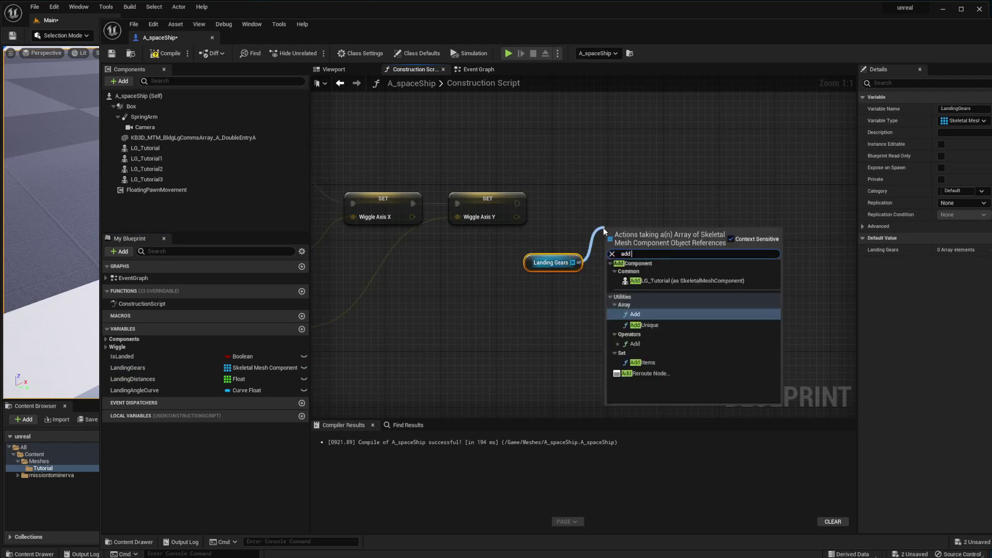
pyautogui.press('Return')
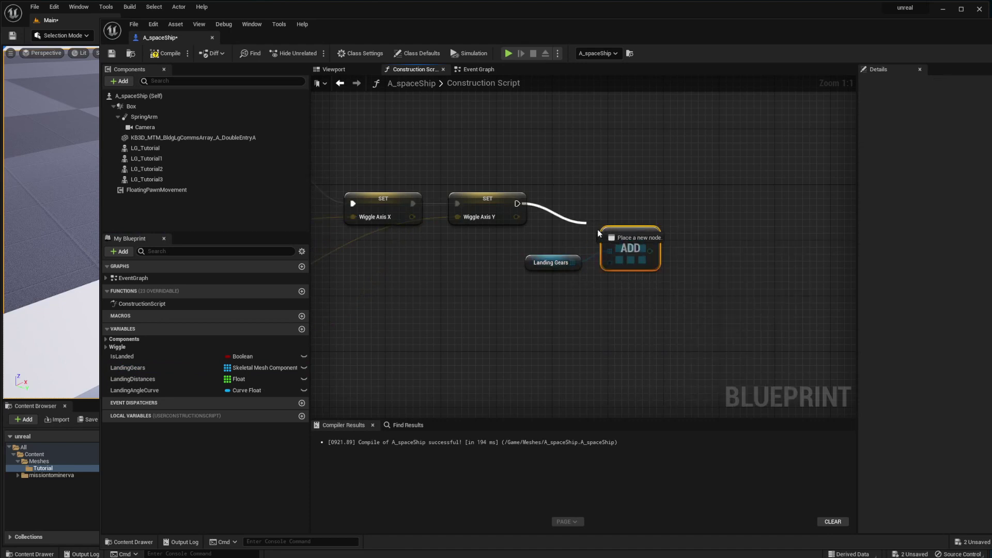
pyautogui.moveTo(163, 149); pyautogui.dragTo(622, 262)
pyautogui.moveTo(631, 235); pyautogui.dragTo(647, 245)
pyautogui.moveTo(528, 260); pyautogui.dragTo(542, 246)
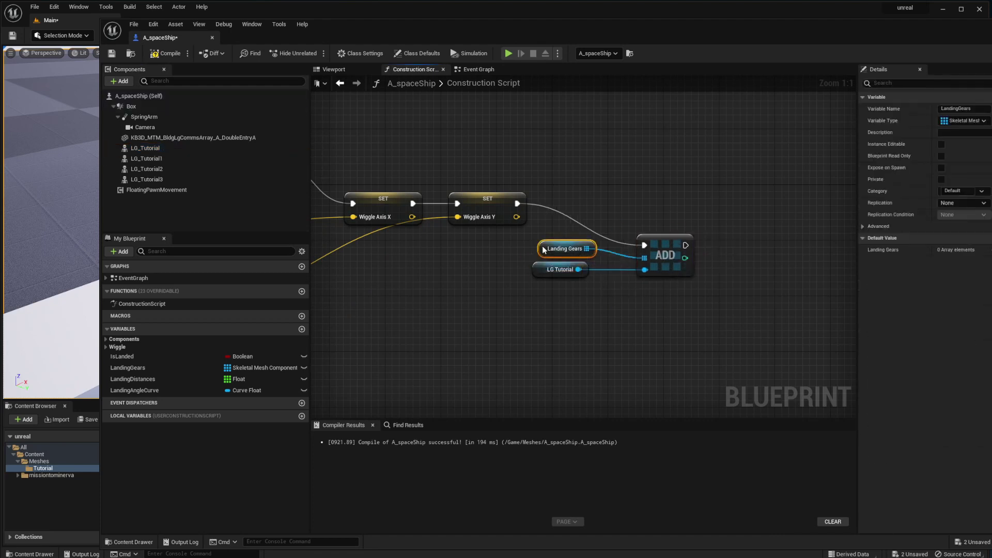
# Duplicate the array Add node three times and stack the copies beneath the original.
pyautogui.click(672, 241)
pyautogui.hotkey('ctrl', 'c')
pyautogui.hotkey('ctrl', 'v')
pyautogui.moveTo(756, 272); pyautogui.dragTo(675, 287)
pyautogui.hotkey('ctrl', 'v')
pyautogui.moveTo(736, 310); pyautogui.dragTo(675, 337)
pyautogui.hotkey('ctrl', 'v')
pyautogui.moveTo(748, 376); pyautogui.dragTo(661, 378)
# Connect Landing Gears to the copied Add nodes and chain the execution pins of all four in sequence.
pyautogui.moveTo(586, 249); pyautogui.dragTo(646, 308)
pyautogui.moveTo(586, 249); pyautogui.dragTo(645, 396)
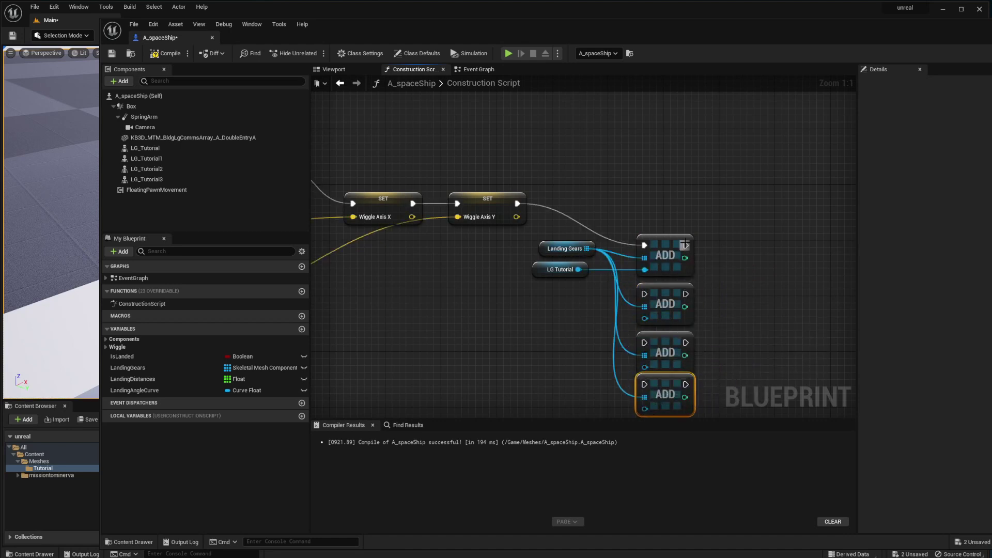
pyautogui.moveTo(685, 245); pyautogui.dragTo(644, 294)
pyautogui.moveTo(686, 294); pyautogui.dragTo(644, 342)
pyautogui.moveTo(685, 342); pyautogui.dragTo(644, 385)
# Feed LG_Tutorial1, LG_Tutorial2 and LG_Tutorial3 into the remaining Add nodes and compile the blueprint.
pyautogui.moveTo(173, 159); pyautogui.dragTo(644, 318)
pyautogui.moveTo(556, 330); pyautogui.dragTo(534, 296)
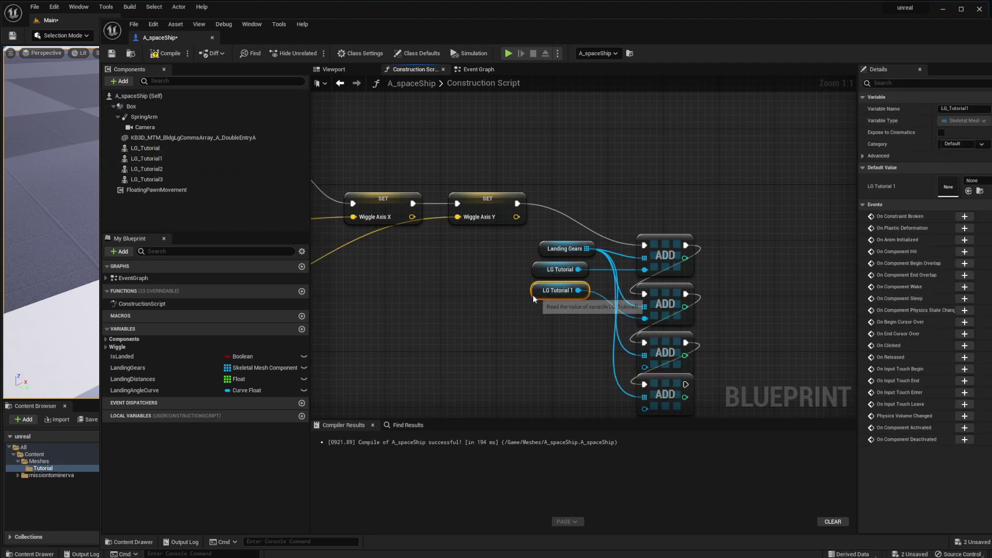
pyautogui.moveTo(164, 170); pyautogui.dragTo(644, 367)
pyautogui.moveTo(561, 373); pyautogui.dragTo(538, 310)
pyautogui.moveTo(180, 180); pyautogui.dragTo(644, 408)
pyautogui.moveTo(558, 414); pyautogui.dragTo(538, 323)
pyautogui.click(166, 54)
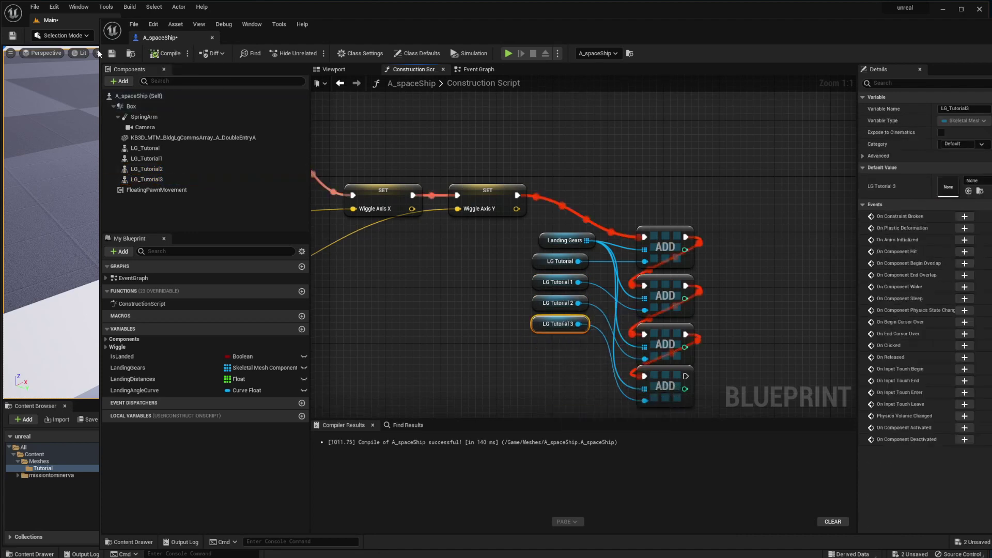
# Move the four LG Tutorial getter nodes slightly down below the Landing Gears node, then compile and save the blueprint.
pyautogui.moveTo(511, 262); pyautogui.dragTo(571, 327)
pyautogui.moveTo(550, 324); pyautogui.dragTo(550, 338)
pyautogui.click(165, 54)
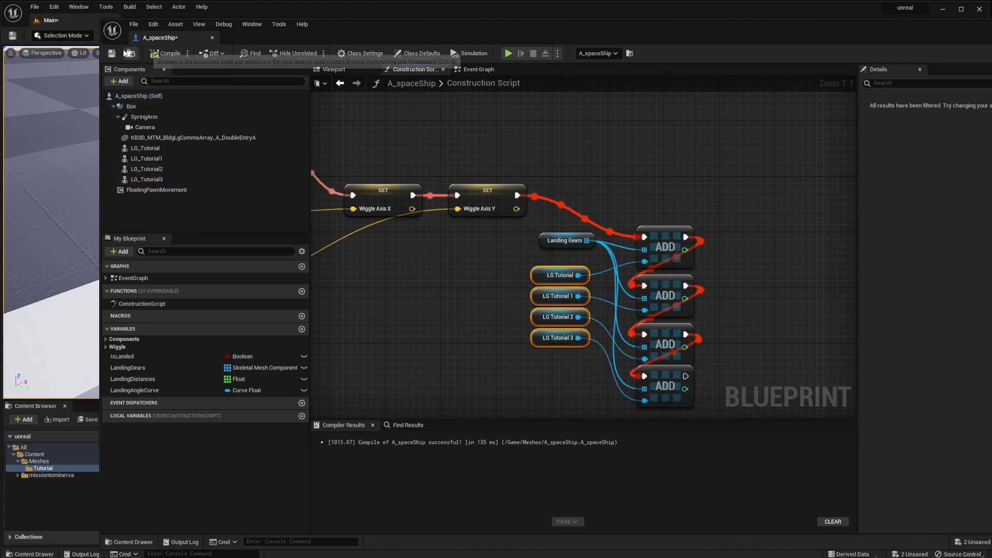
# Check the default values of the LandingGears, LandingDistances and IsLanded variables, and open the Event Graph.
pyautogui.click(136, 367)
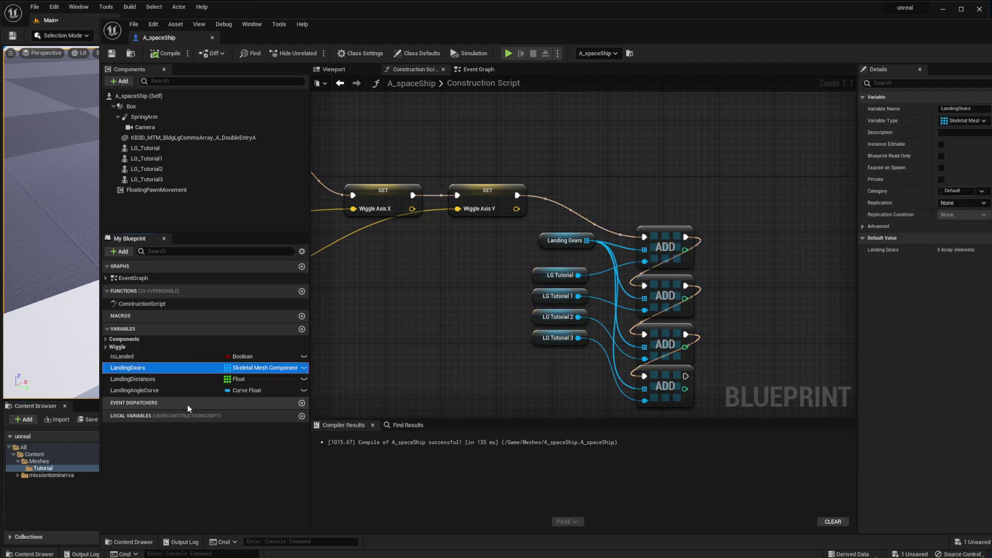
pyautogui.click(144, 380)
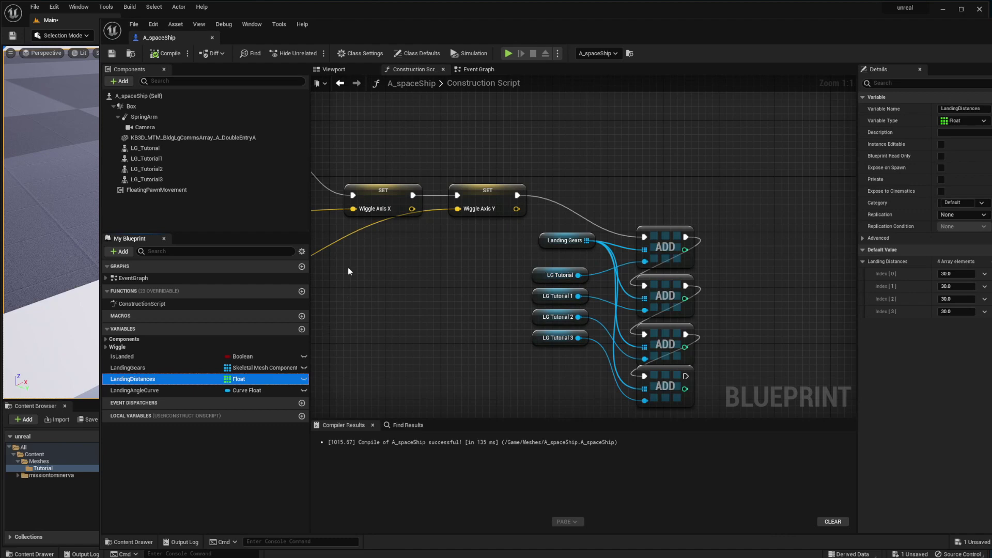
pyautogui.click(122, 356)
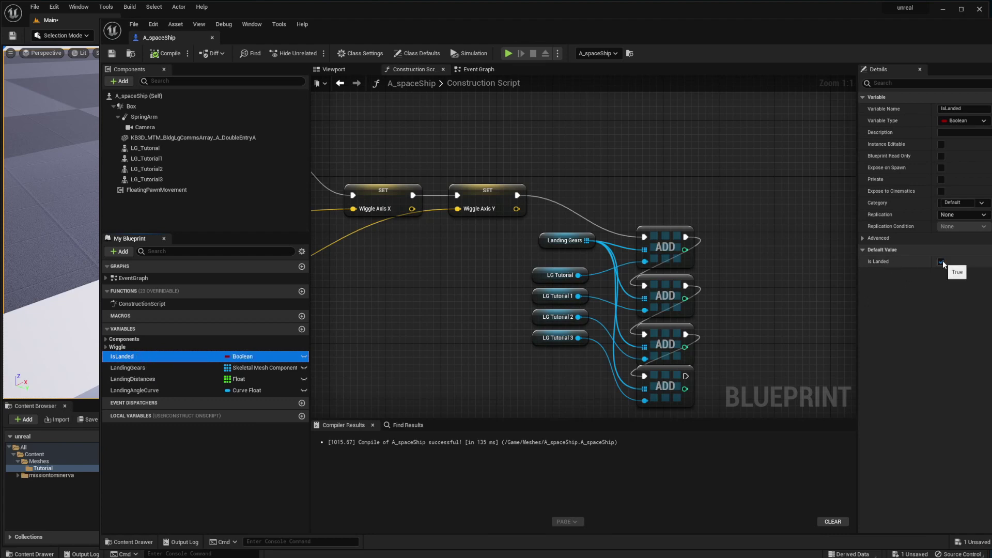
pyautogui.click(172, 53)
pyautogui.click(474, 69)
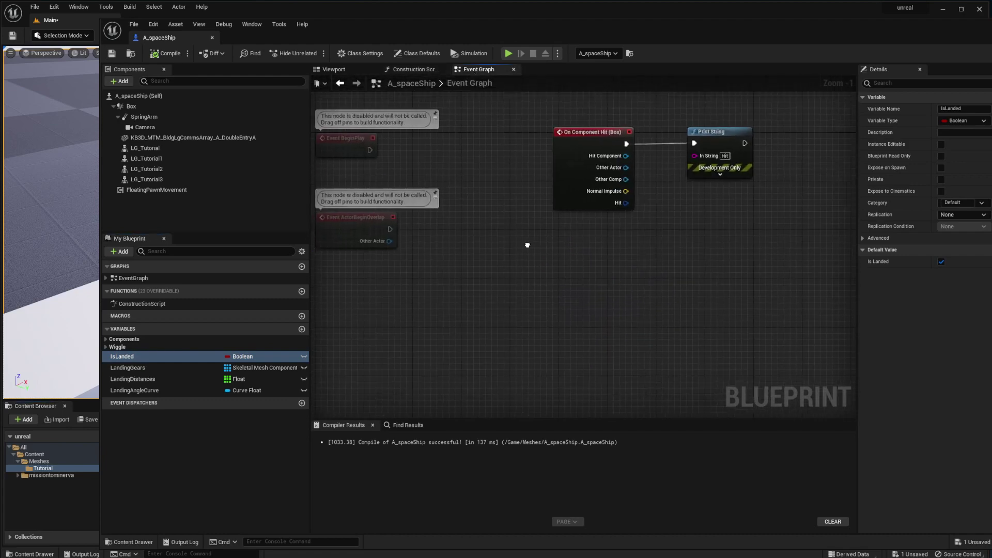
# Add a keyboard event node for the Z key in the empty area below the On Component Hit event.
pyautogui.moveTo(496, 285); pyautogui.dragTo(443, 270, button='right')
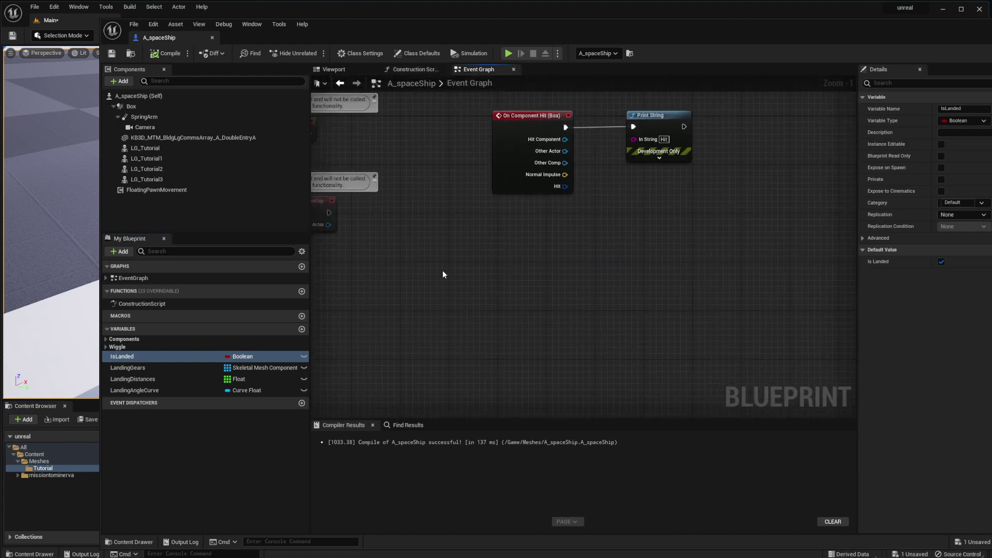
pyautogui.rightClick(451, 258)
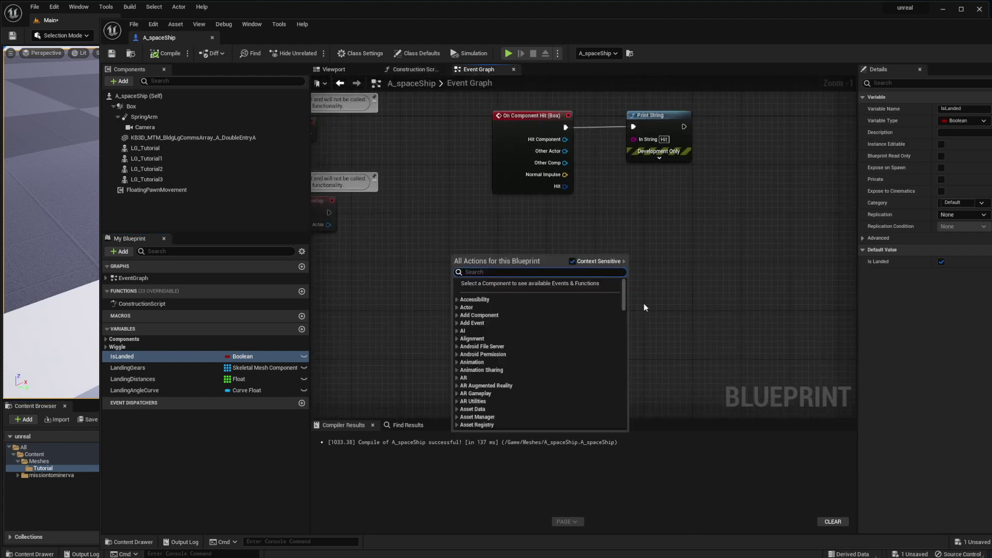
pyautogui.write('key')
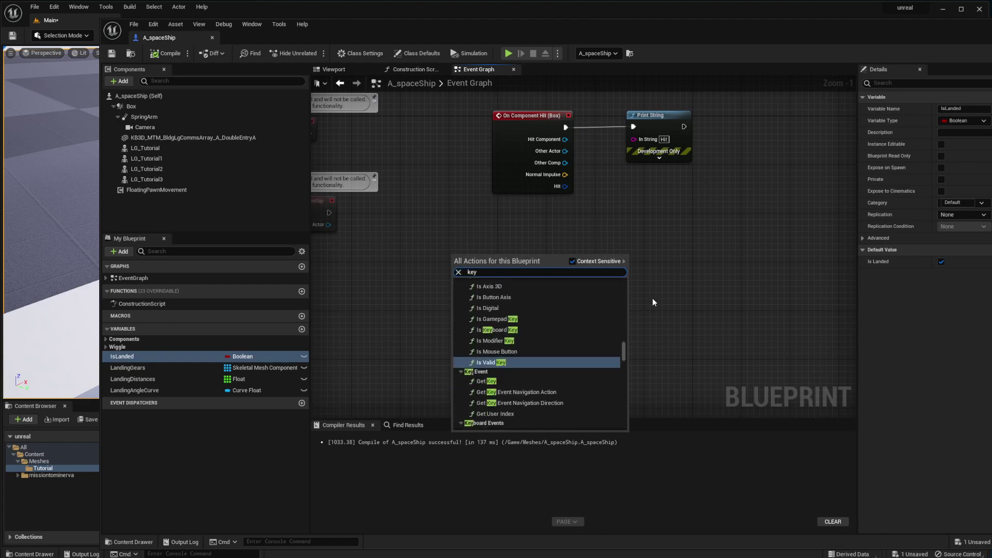
pyautogui.write('boa')
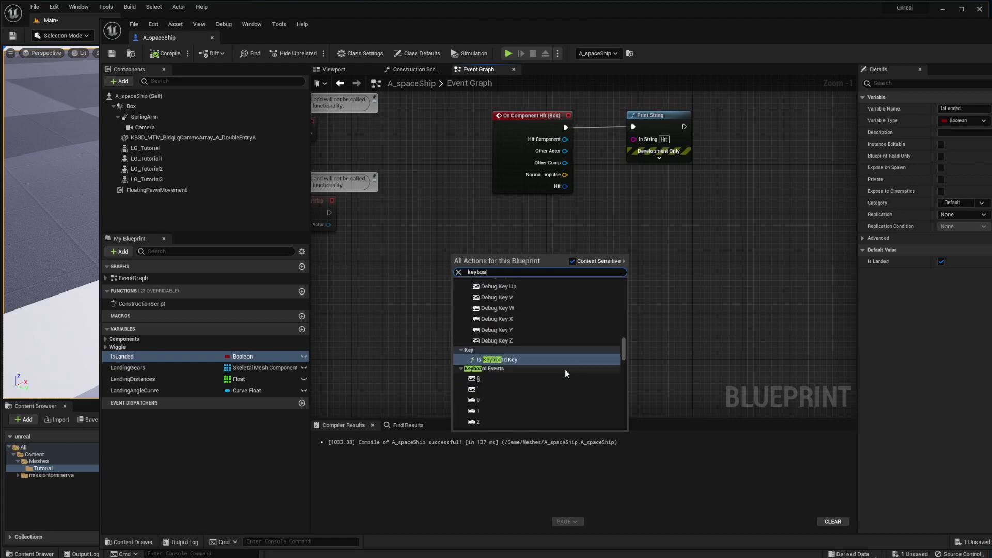
pyautogui.moveTo(622, 354); pyautogui.dragTo(623, 413)
pyautogui.click(496, 388)
pyautogui.moveTo(469, 255); pyautogui.dragTo(500, 329)
pyautogui.moveTo(473, 300); pyautogui.dragTo(412, 251, button='right')
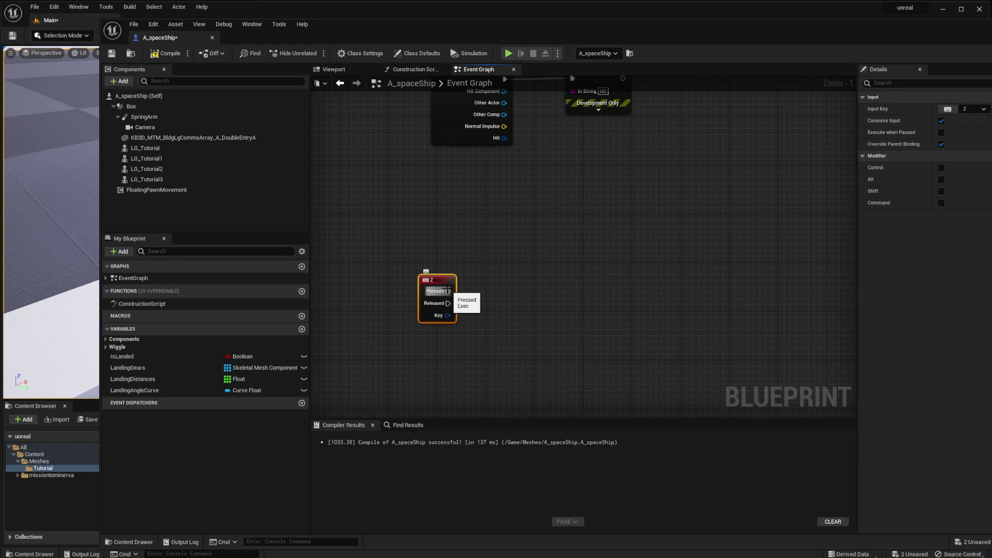
# Add a timeline named TakeOffAnimation that plays from the Z key event's Pressed output.
pyautogui.moveTo(442, 292); pyautogui.dragTo(513, 290)
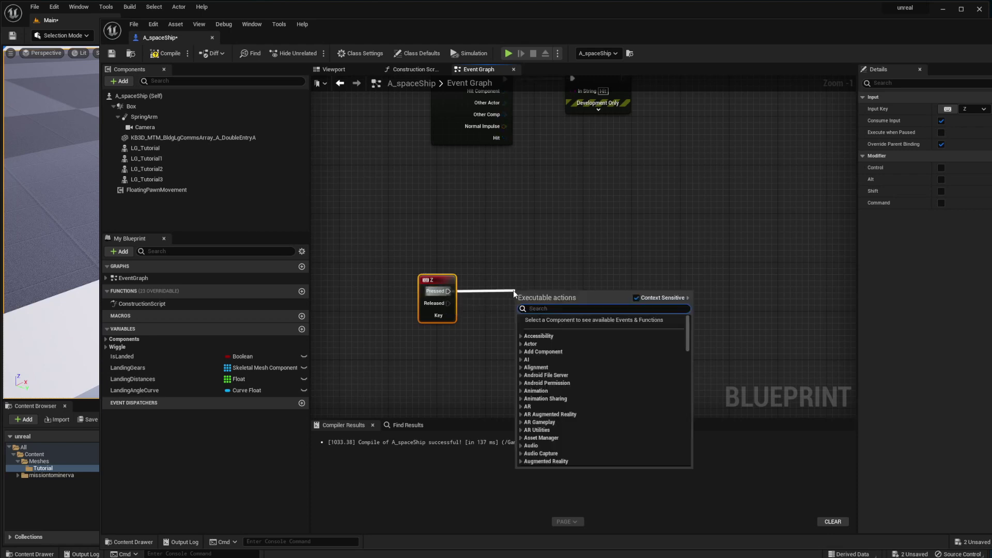
pyautogui.write('add time')
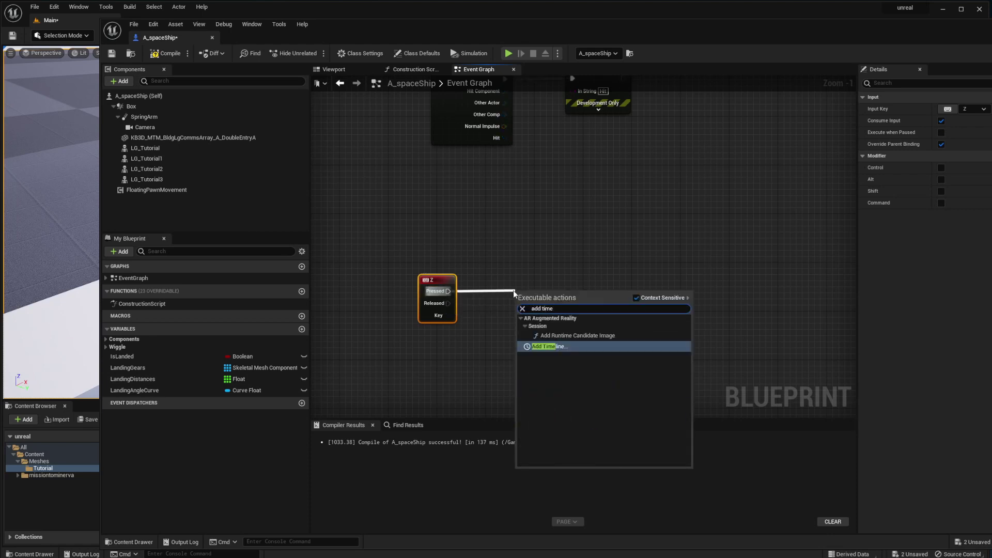
pyautogui.press('Return')
pyautogui.write('Ta')
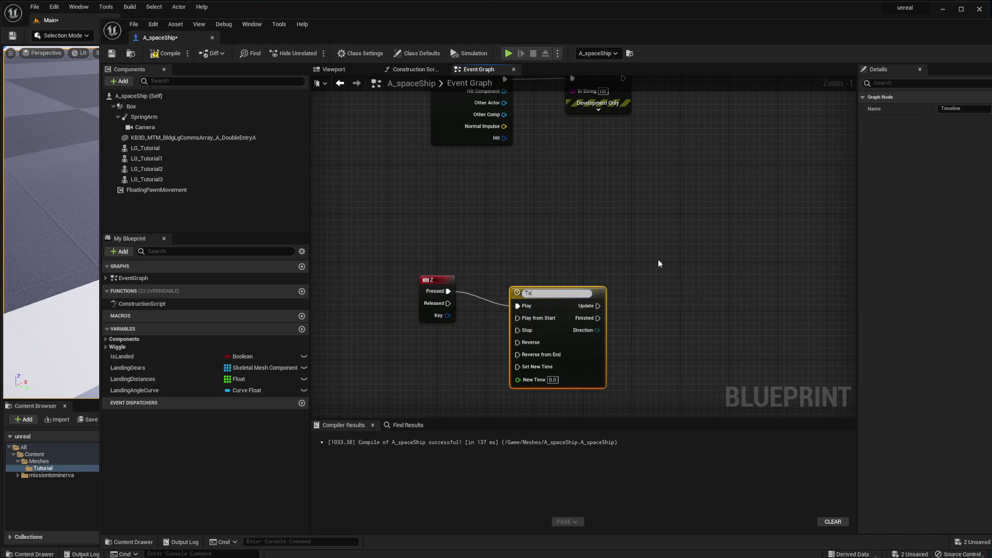
pyautogui.write('keOffAnimation')
pyautogui.press('Return')
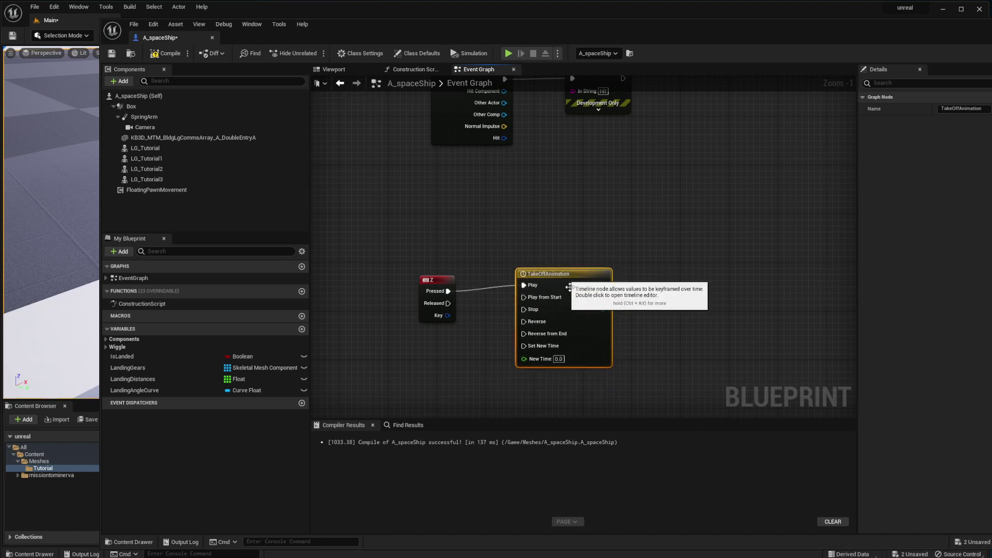
# Open the TakeOffAnimation timeline, set its length to 2.00 and add a float track named DistMultiplier.
pyautogui.doubleClick(560, 270)
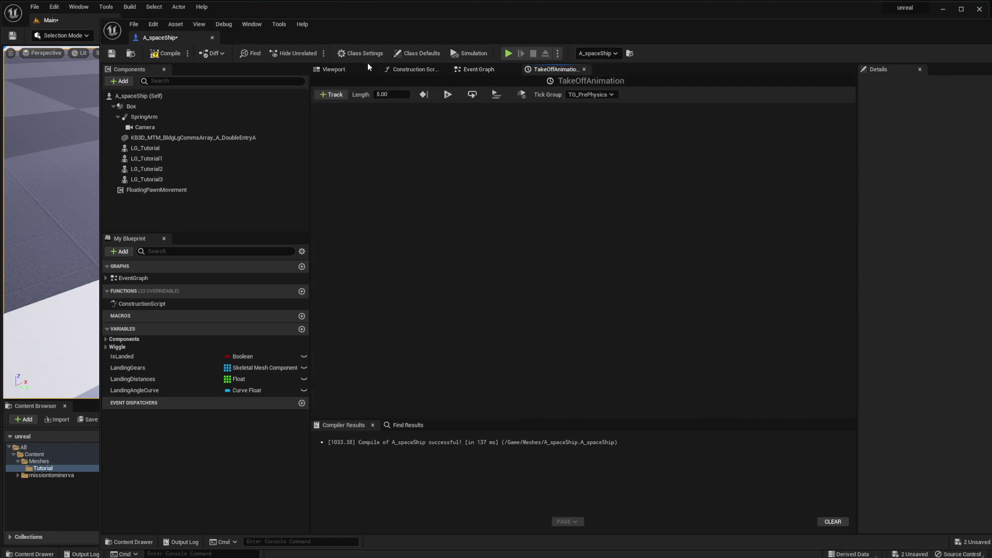
pyautogui.click(330, 95)
pyautogui.click(355, 104)
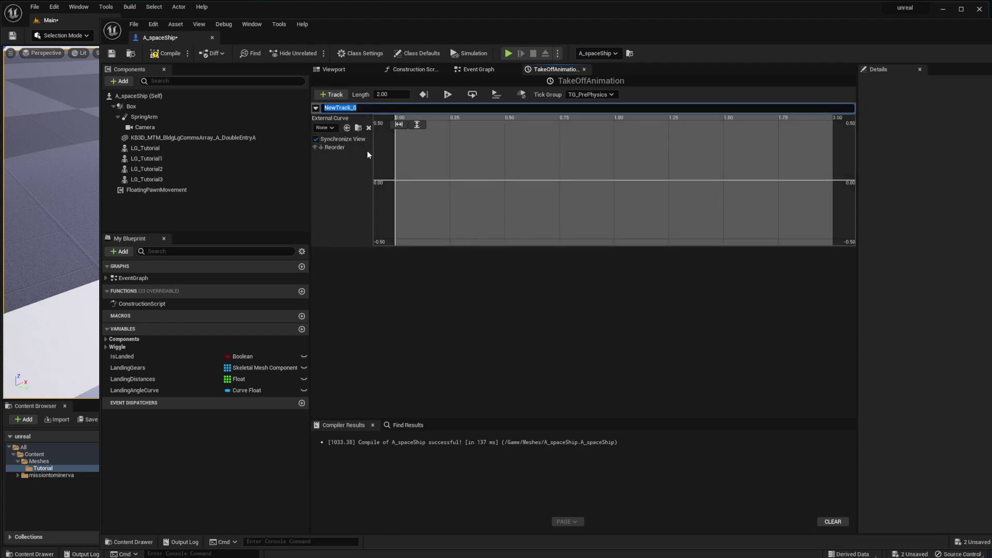
pyautogui.write('AnimMultipl')
pyautogui.hotkey('ctrl', 'a')
pyautogui.write('DistMultiplier')
# Add a key at time 0.0 with value 0 to the DistMultiplier curve.
pyautogui.rightClick(394, 176)
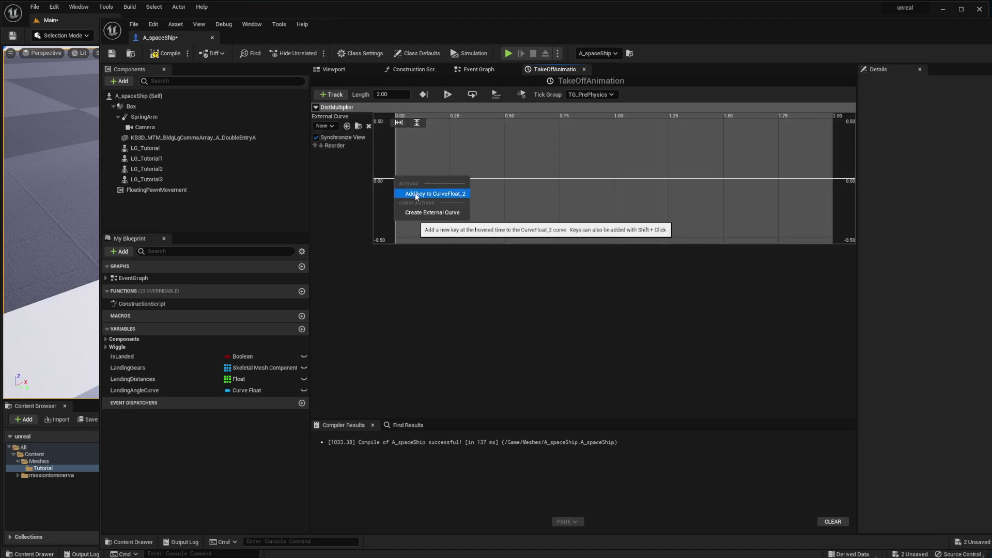
pyautogui.click(415, 194)
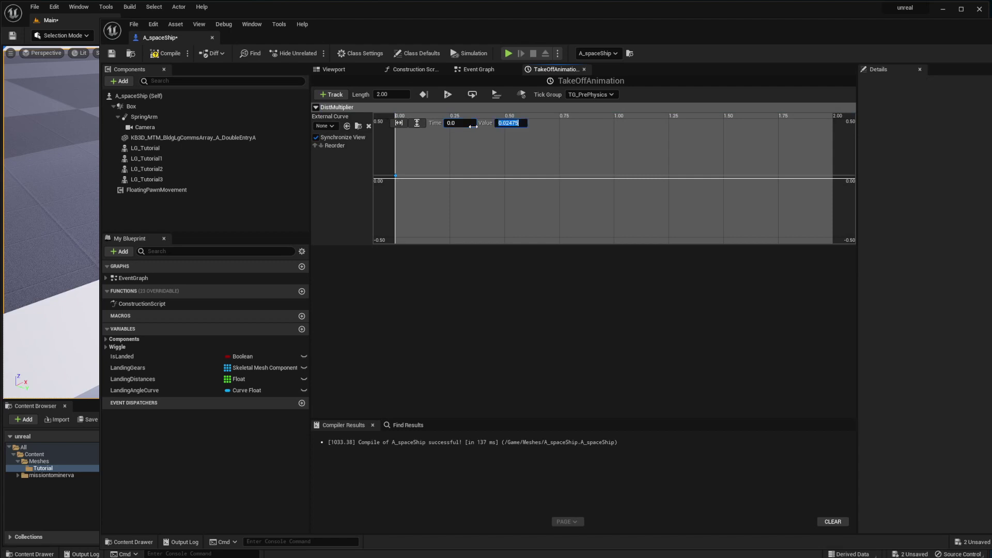
pyautogui.write('0')
pyautogui.press('Return')
# Add a second key to the DistMultiplier curve at time 2.0 with value 1.0 and fit the curve vertically.
pyautogui.rightClick(541, 153)
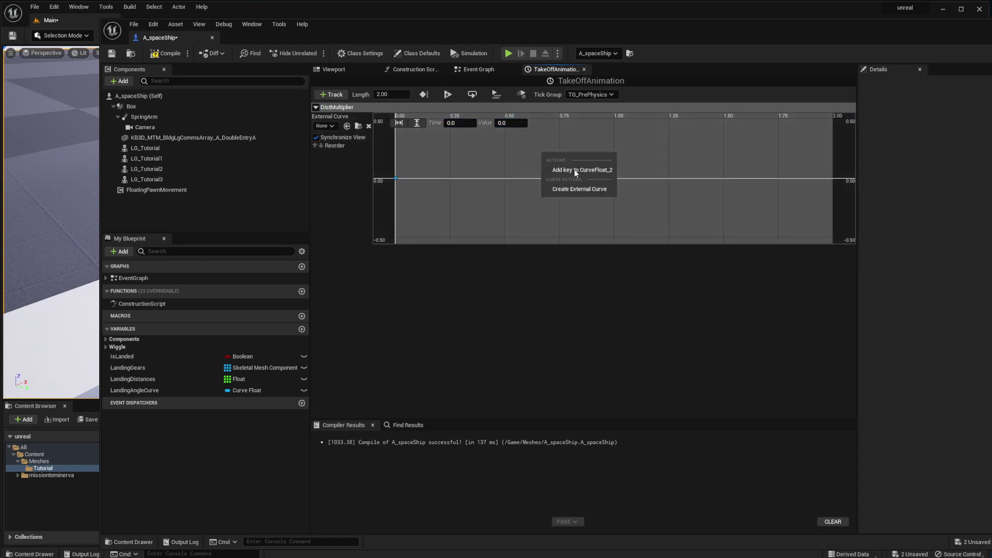
pyautogui.click(574, 167)
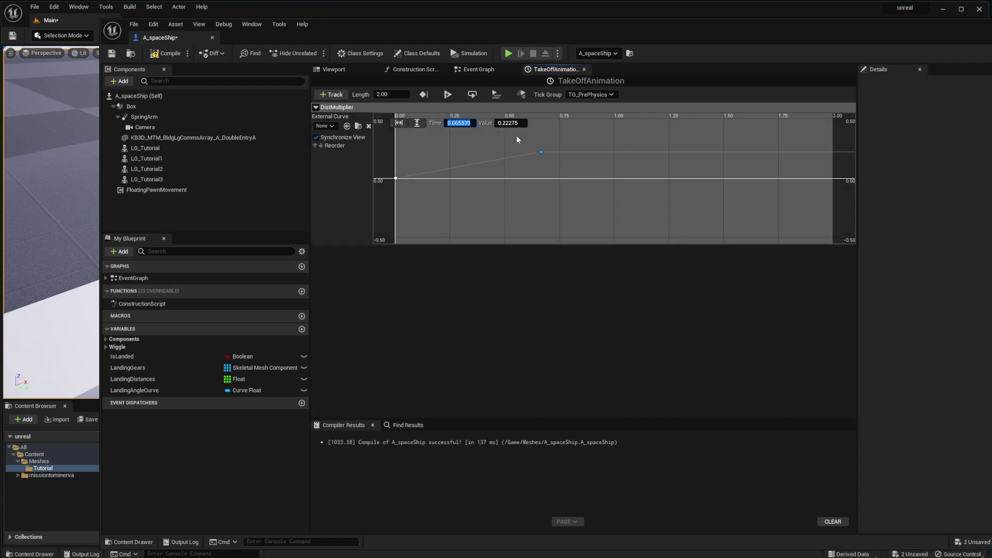
pyautogui.write('2.0')
pyautogui.press('Tab')
pyautogui.write('1.0')
pyautogui.press('Return')
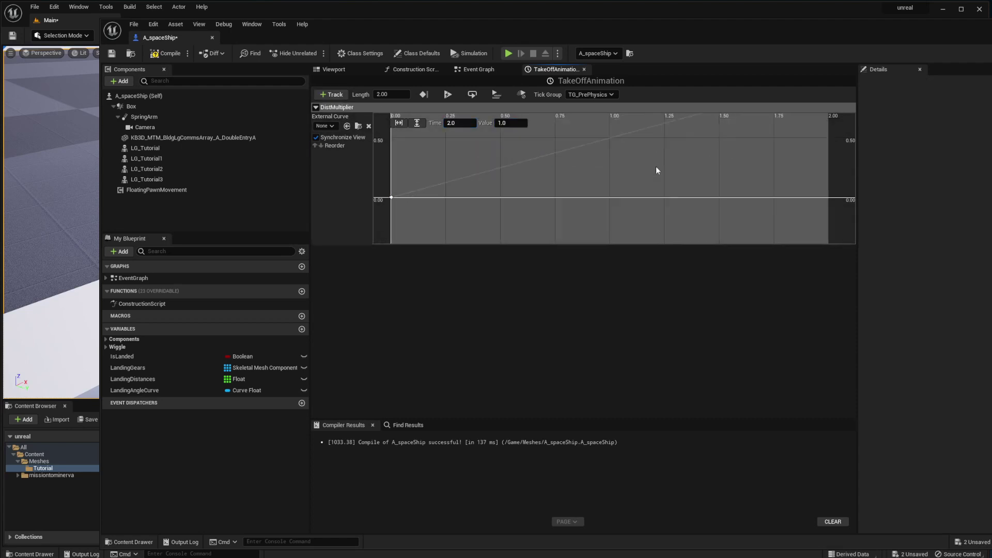
pyautogui.moveTo(656, 170); pyautogui.dragTo(651, 200, button='right')
pyautogui.click(417, 124)
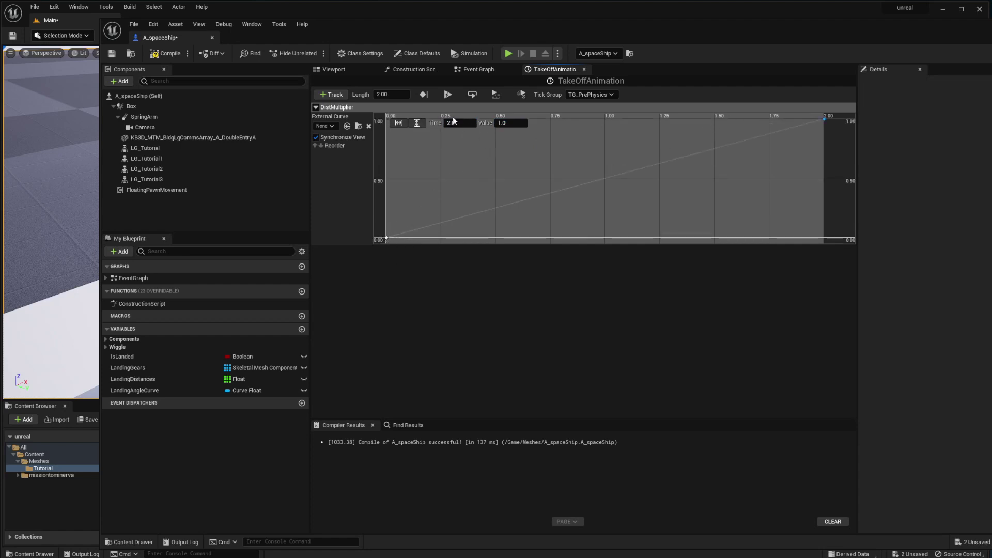
# Compile and save the A_spaceShip blueprint, and return to the Event Graph at the TakeOffAnimation node.
pyautogui.click(170, 54)
pyautogui.click(112, 54)
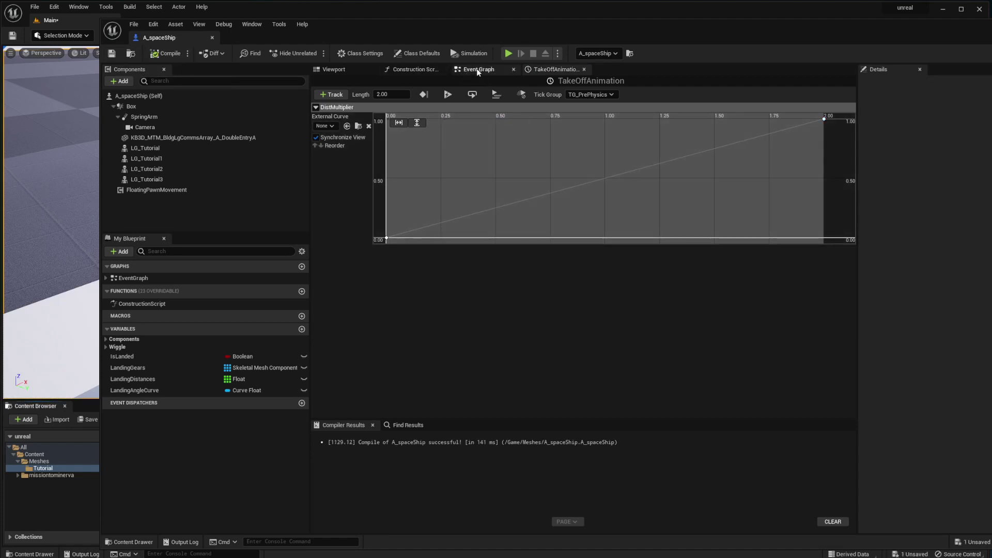
pyautogui.click(480, 72)
pyautogui.moveTo(616, 256); pyautogui.dragTo(598, 221, button='right')
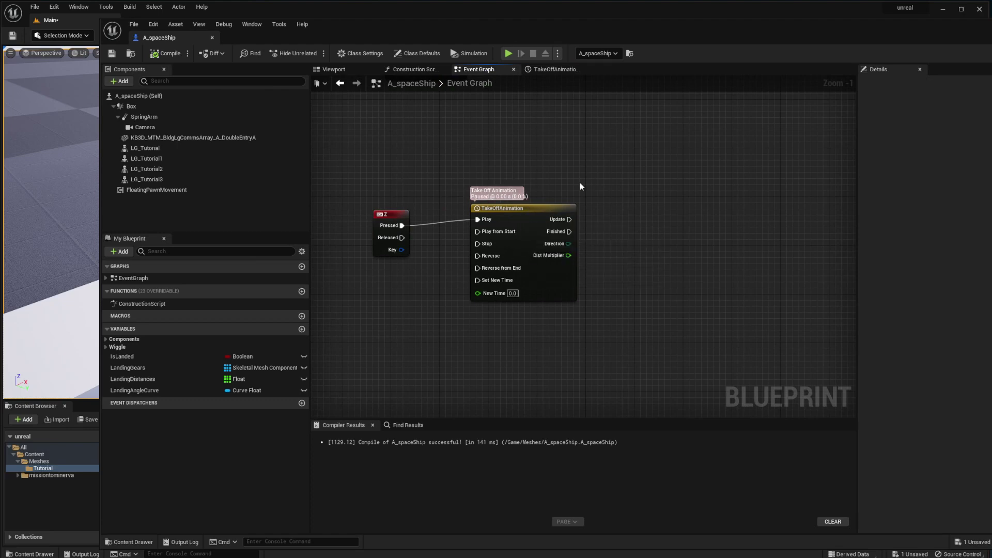
pyautogui.moveTo(486, 243); pyautogui.dragTo(587, 345)
pyautogui.click(607, 249)
pyautogui.click(172, 149)
pyautogui.keyDown('shift'); pyautogui.click(169, 177); pyautogui.keyUp('shift')
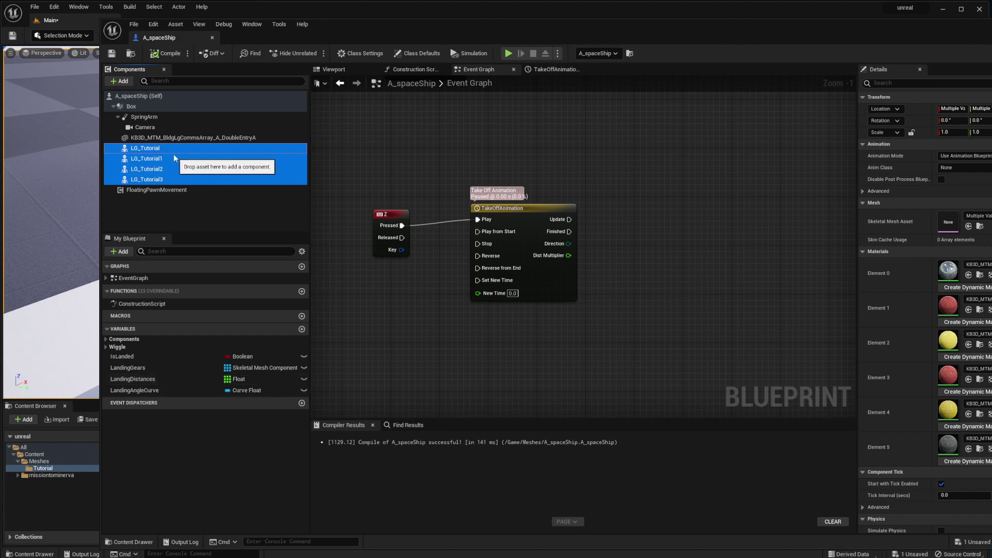
# Place a getter for the LandingGears variable and add a For Each Loop fed by its array.
pyautogui.moveTo(648, 200); pyautogui.dragTo(598, 204, button='right')
pyautogui.keyDown('ctrl'); pyautogui.moveTo(127, 367); pyautogui.dragTo(638, 177); pyautogui.keyUp('ctrl')
pyautogui.write('for')
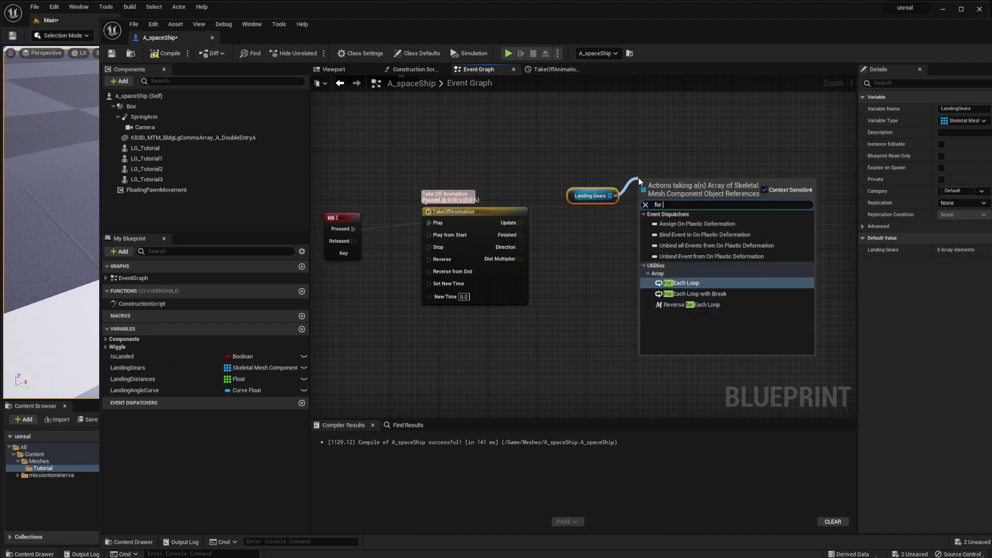
pyautogui.press('Return')
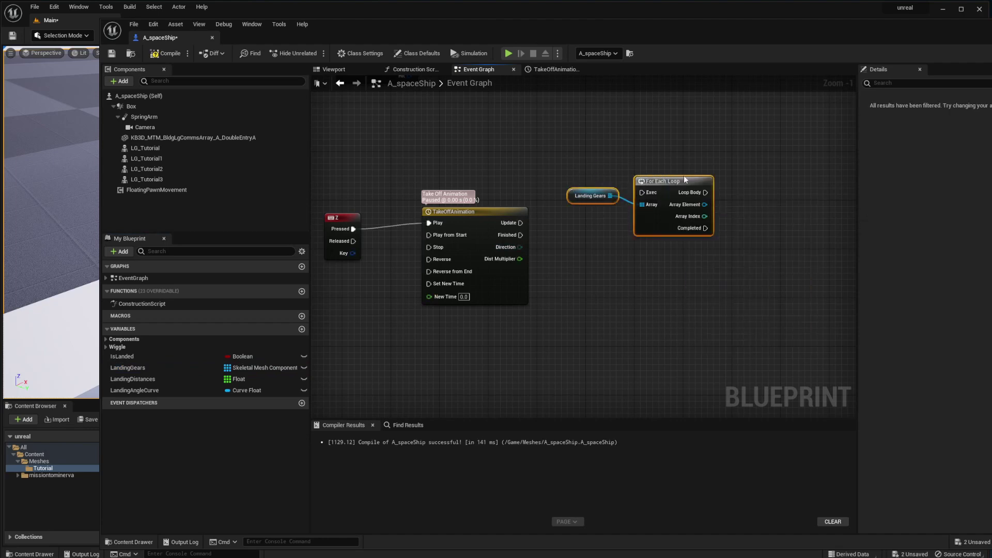
# Move the For Each Loop beside the timeline and connect the timeline's Update output to the loop's Exec input.
pyautogui.moveTo(683, 179); pyautogui.dragTo(659, 240)
pyautogui.click(657, 243)
pyautogui.moveTo(656, 244); pyautogui.dragTo(653, 214)
pyautogui.moveTo(520, 223); pyautogui.dragTo(635, 214)
pyautogui.moveTo(548, 257); pyautogui.dragTo(553, 245)
pyautogui.click(636, 212)
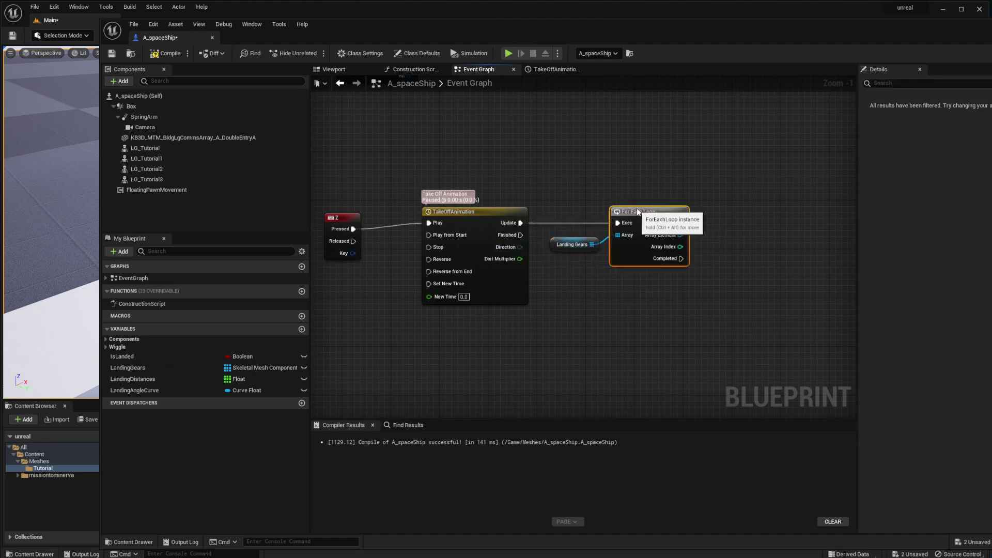
pyautogui.moveTo(637, 212); pyautogui.dragTo(643, 212)
# Move the Landing Gears getter above the Update wire and shift it and the For Each Loop slightly up.
pyautogui.click(549, 233)
pyautogui.moveTo(555, 242); pyautogui.dragTo(565, 184)
pyautogui.moveTo(682, 177); pyautogui.dragTo(579, 171, button='right')
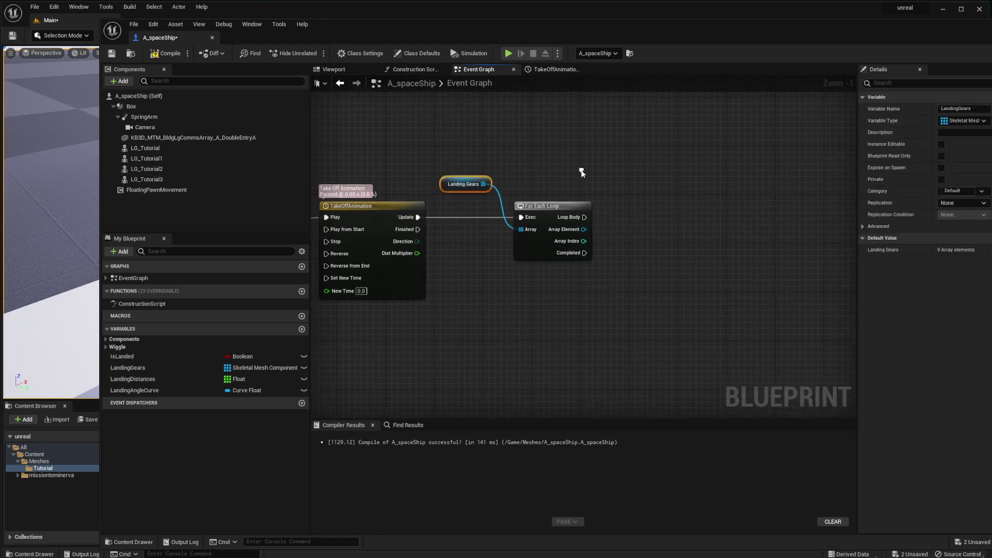
pyautogui.keyDown('shift'); pyautogui.moveTo(543, 205); pyautogui.dragTo(532, 187); pyautogui.keyUp('shift')
pyautogui.click(479, 161)
pyautogui.moveTo(597, 182); pyautogui.dragTo(576, 175, button='right')
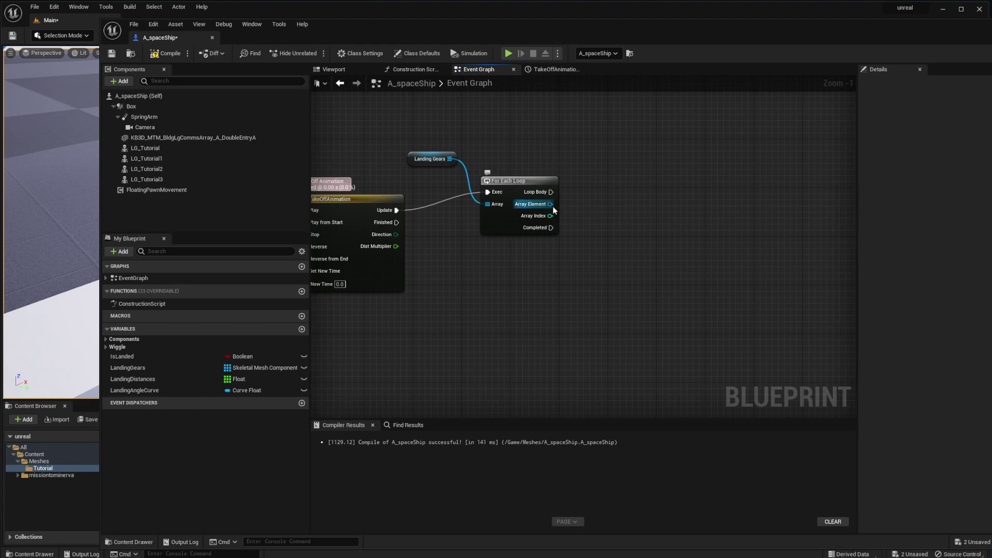
# Add a Get Post Process Instance node targeting the For Each Loop's Array Element and place it beside the loop.
pyautogui.moveTo(553, 206); pyautogui.dragTo(581, 224)
pyautogui.write('post')
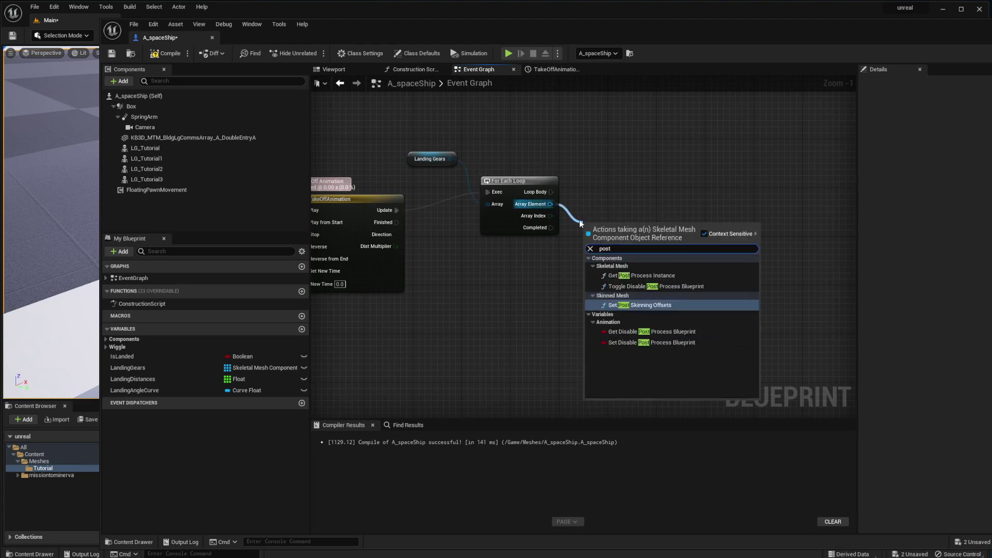
pyautogui.click(641, 275)
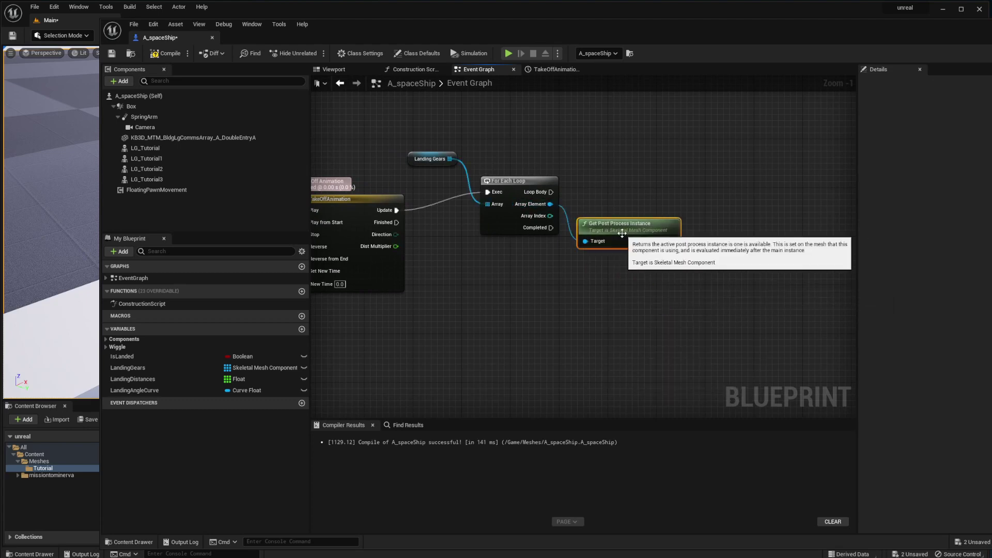
pyautogui.moveTo(620, 232); pyautogui.dragTo(630, 230)
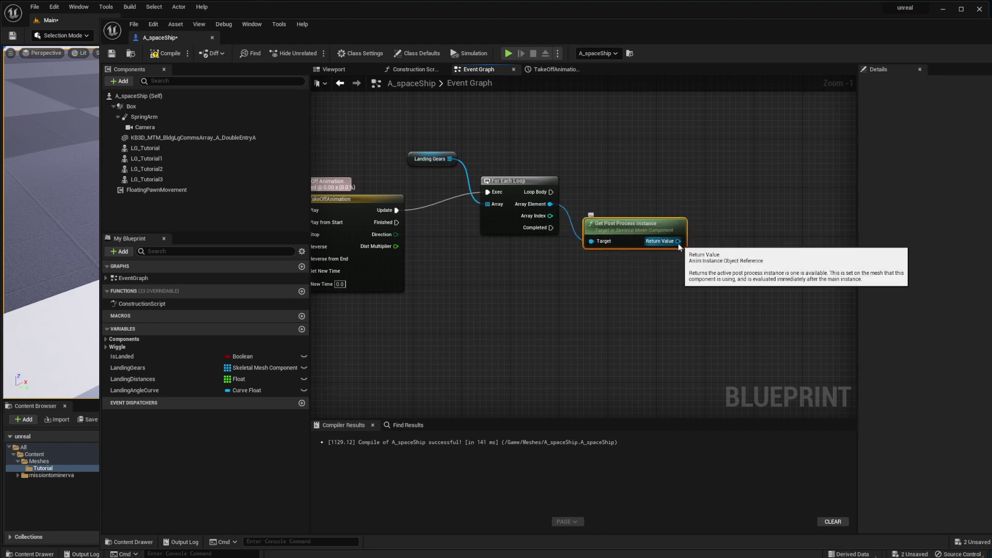
# Cast the post process instance's Return Value to ABP_Tutorial and run the cast from the loop's Loop Body.
pyautogui.moveTo(721, 265); pyautogui.dragTo(705, 270, button='right')
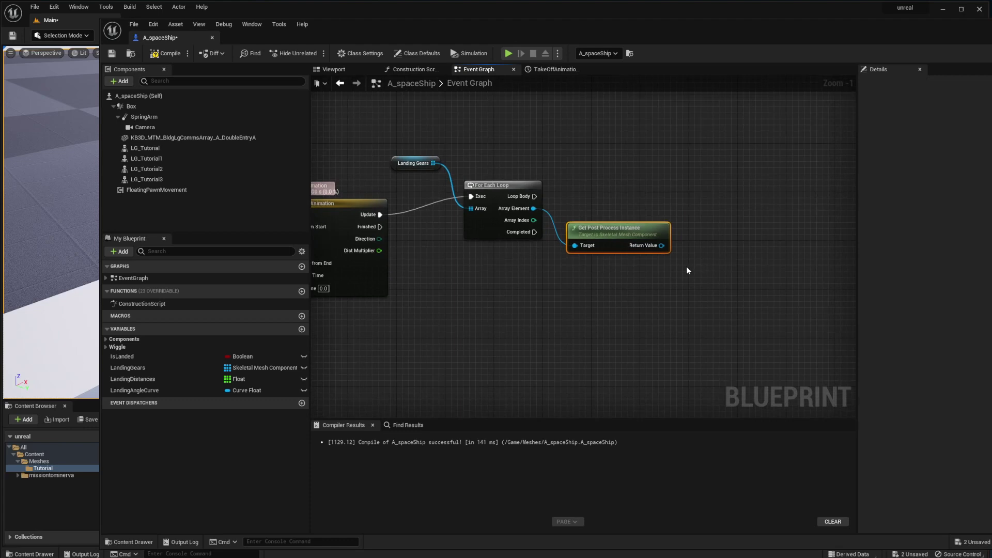
pyautogui.moveTo(661, 245); pyautogui.dragTo(696, 211)
pyautogui.write('ca')
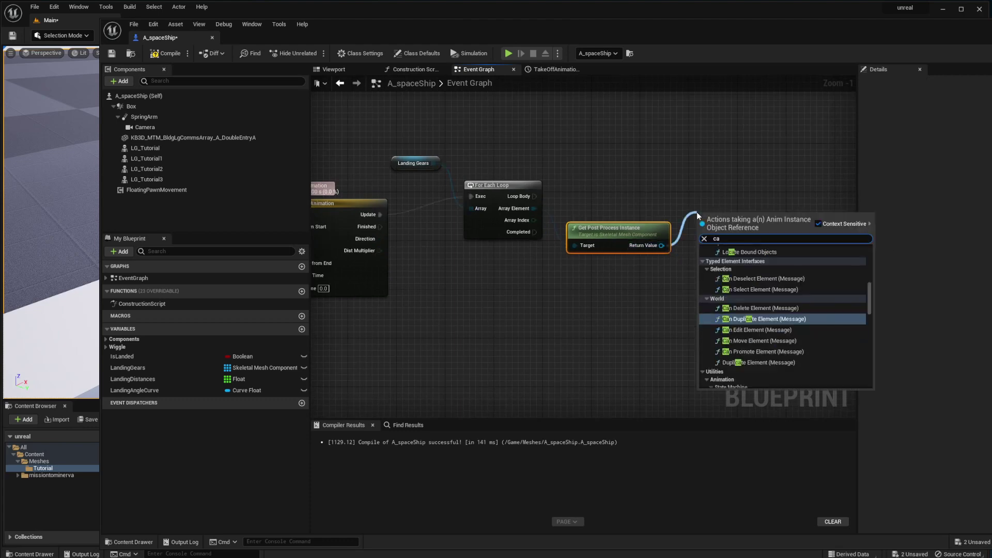
pyautogui.write('st to ')
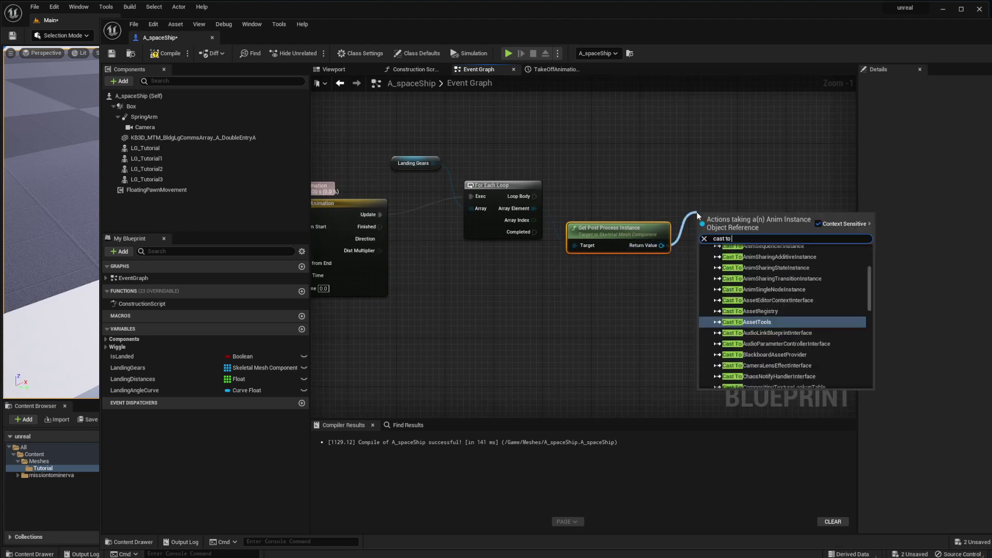
pyautogui.write('ABP')
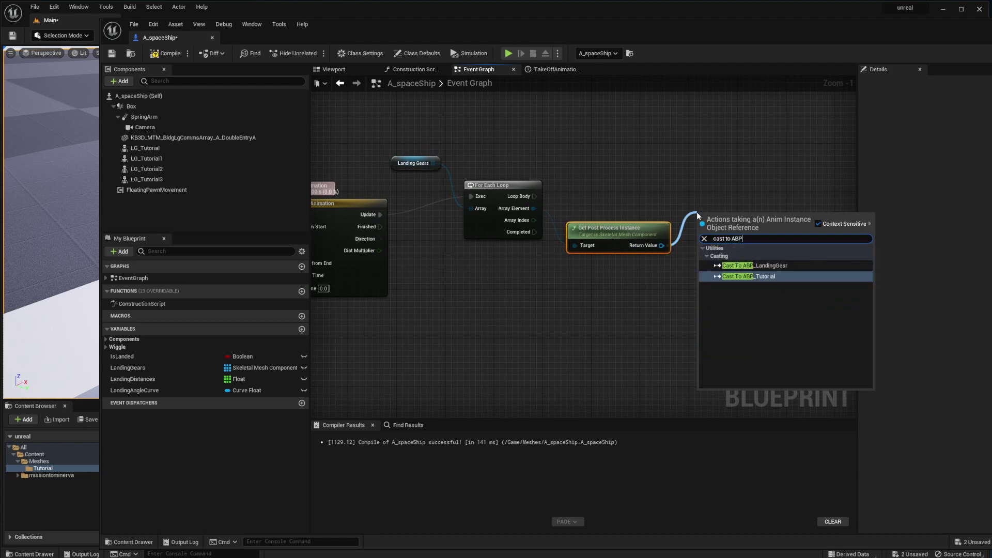
pyautogui.click(751, 276)
pyautogui.moveTo(701, 211); pyautogui.dragTo(694, 181)
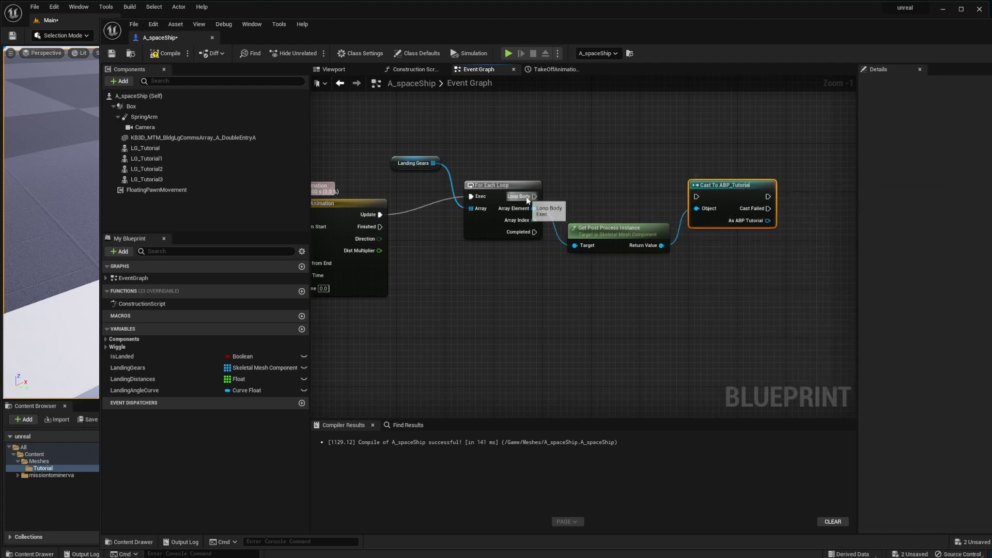
pyautogui.moveTo(534, 196); pyautogui.dragTo(700, 196)
# Add a Set Bone Rot node targeting the cast's As ABP Tutorial output and run it from the Cast To ABP_Tutorial node.
pyautogui.moveTo(689, 151); pyautogui.dragTo(629, 140, button='right')
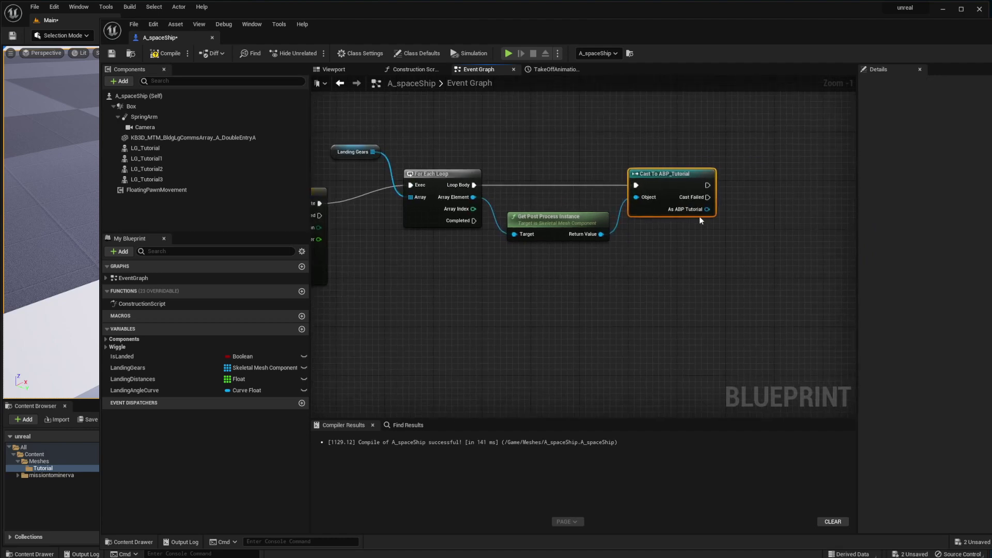
pyautogui.moveTo(706, 210); pyautogui.dragTo(729, 226)
pyautogui.write('set')
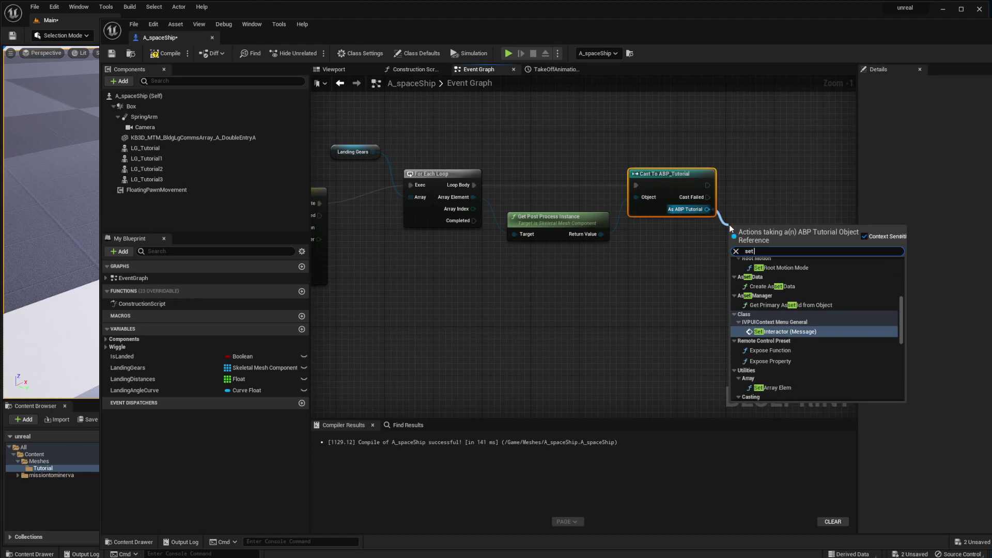
pyautogui.write(' bone')
pyautogui.press('Return')
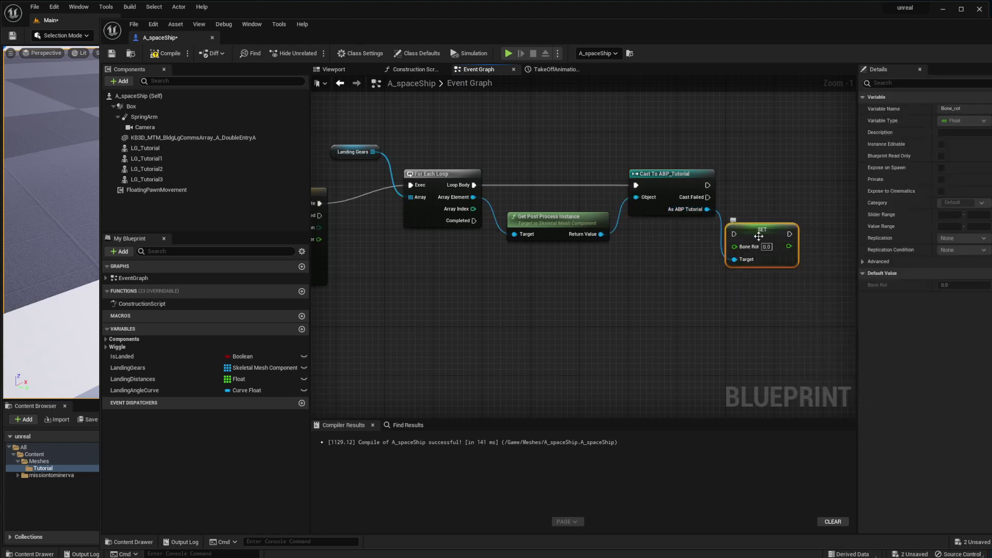
pyautogui.moveTo(754, 234); pyautogui.dragTo(771, 178)
pyautogui.moveTo(707, 185); pyautogui.dragTo(797, 181)
# Move the Set Bone Rot node farther away from the cast node and below its level.
pyautogui.moveTo(751, 248); pyautogui.dragTo(686, 218, button='right')
pyautogui.moveTo(730, 154); pyautogui.dragTo(774, 154)
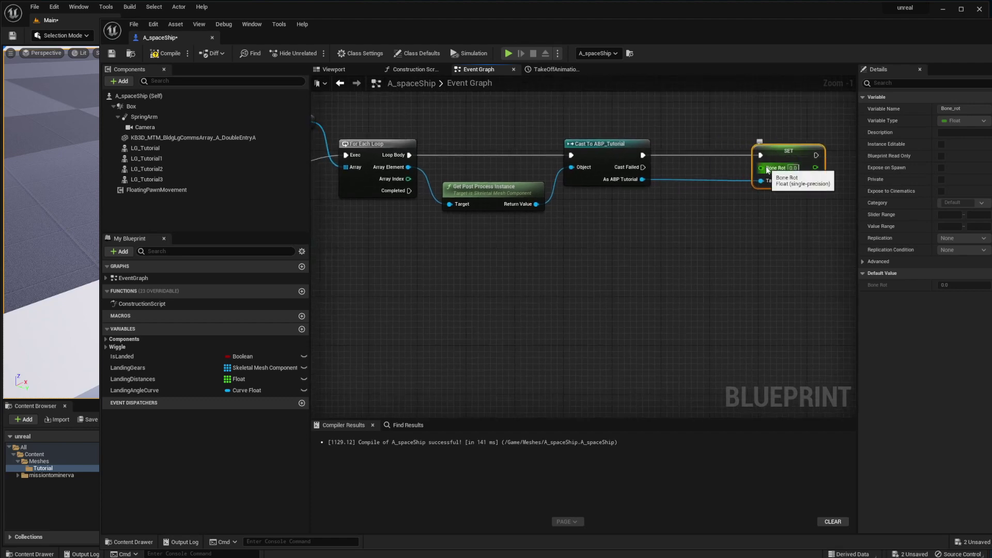
pyautogui.moveTo(757, 192); pyautogui.dragTo(718, 191, button='right')
pyautogui.moveTo(747, 156); pyautogui.dragTo(743, 239)
# Shift the For Each Loop and the Landing Gears getter closer to the TakeOffAnimation timeline.
pyautogui.moveTo(449, 254); pyautogui.dragTo(628, 258, button='right')
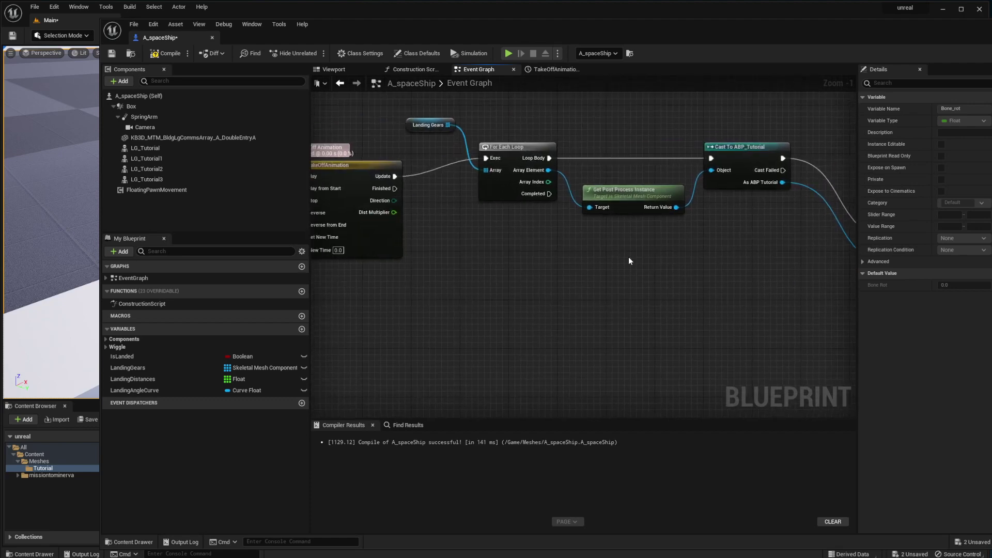
pyautogui.moveTo(433, 240)
pyautogui.mouseDown(button='right')
pyautogui.moveTo(528, 243)
pyautogui.moveTo(362, 235)
pyautogui.moveTo(423, 236)
pyautogui.mouseUp(button='right')
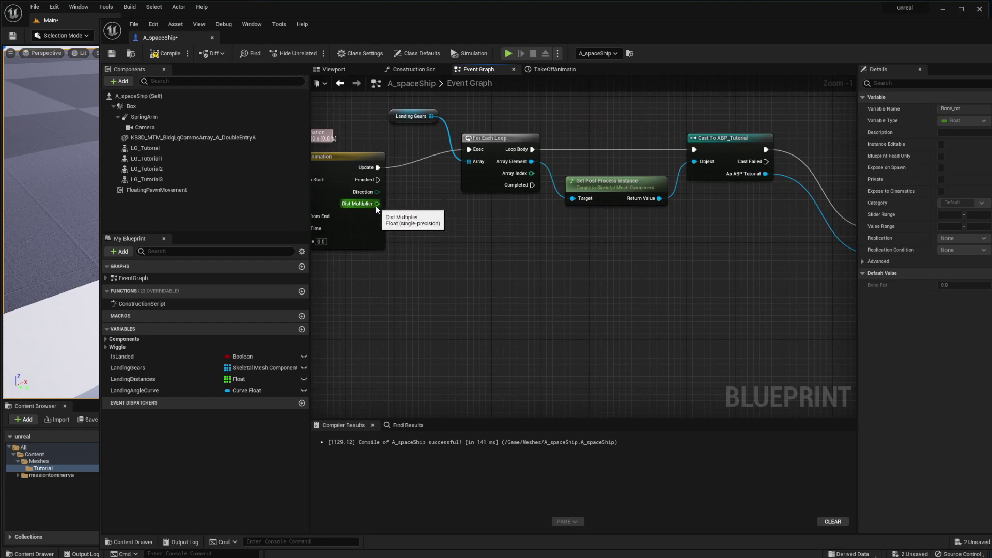
pyautogui.moveTo(382, 211); pyautogui.dragTo(405, 227, button='right')
pyautogui.moveTo(472, 152); pyautogui.dragTo(452, 165)
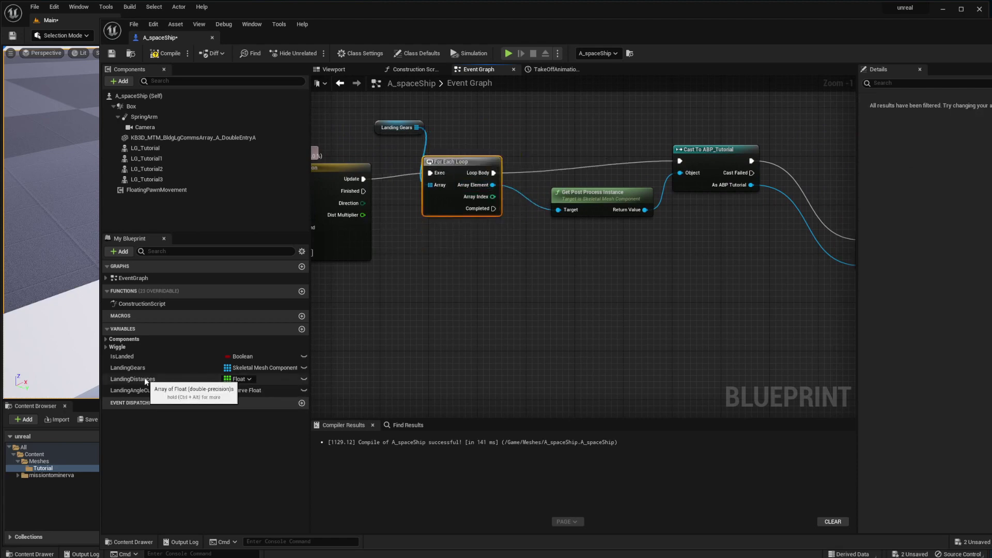
pyautogui.moveTo(386, 128); pyautogui.dragTo(357, 132)
# Add a Landing Distances getter with an array Get node and connect the loop's Array Index to the Get node's index.
pyautogui.moveTo(465, 237); pyautogui.dragTo(438, 237, button='right')
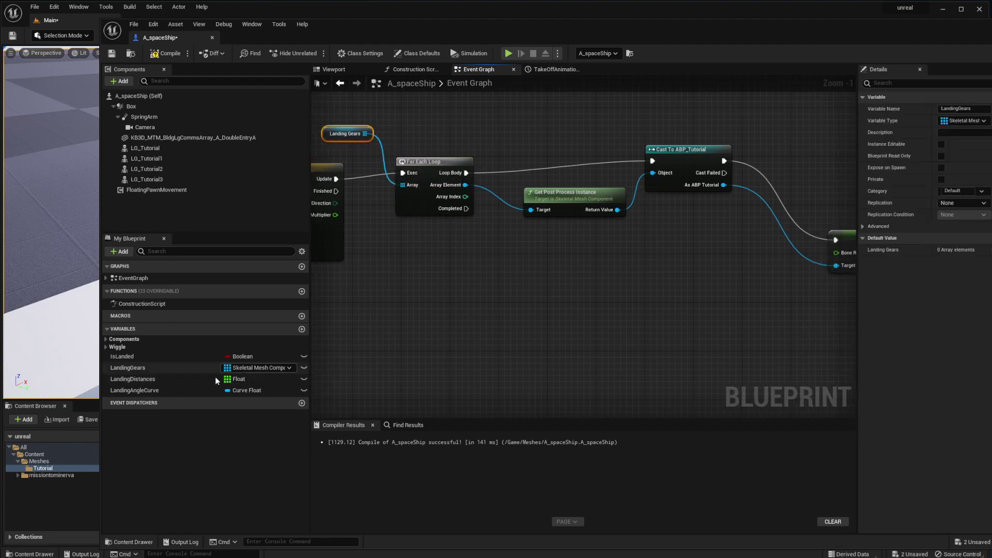
pyautogui.keyDown('ctrl'); pyautogui.moveTo(151, 380); pyautogui.dragTo(554, 276); pyautogui.keyUp('ctrl')
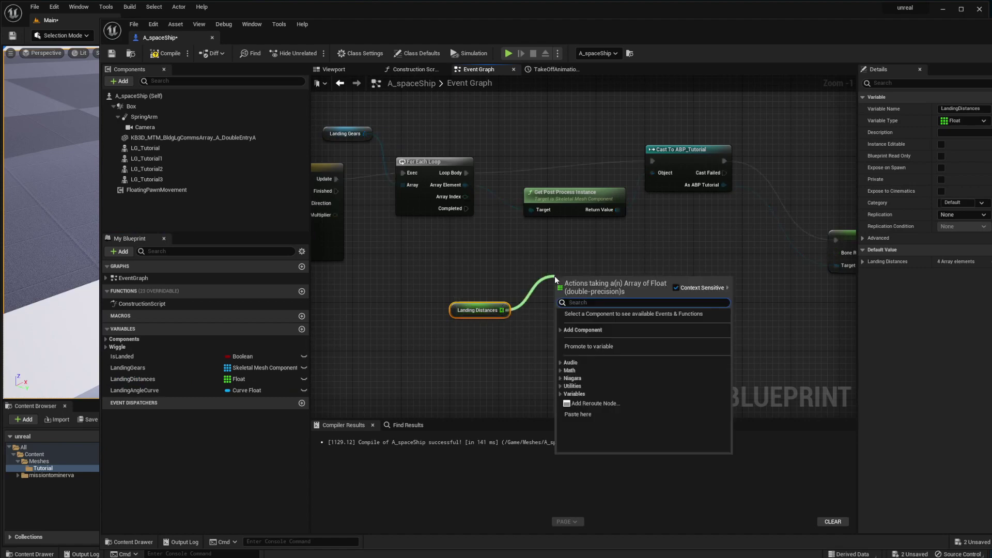
pyautogui.write('get')
pyautogui.press('Return')
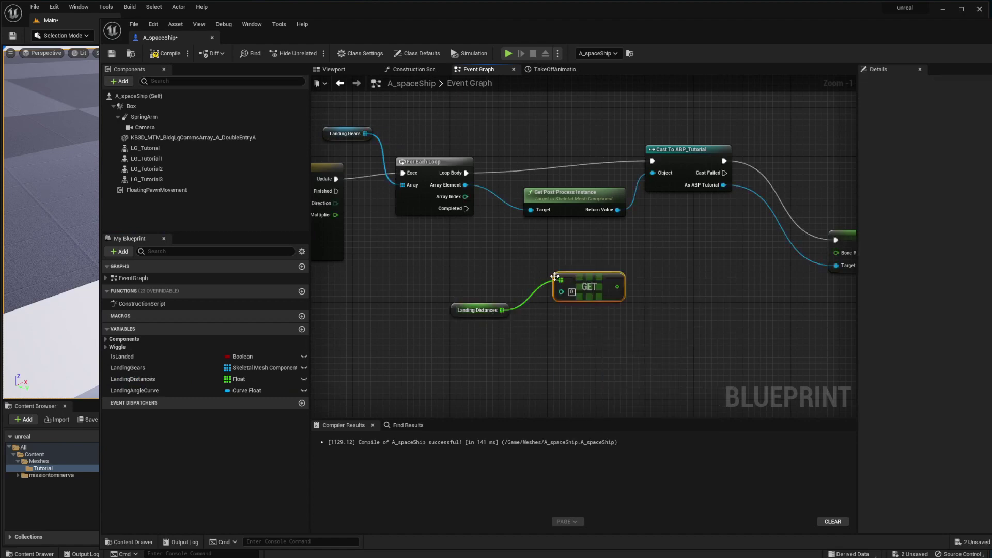
pyautogui.moveTo(583, 287); pyautogui.dragTo(585, 269)
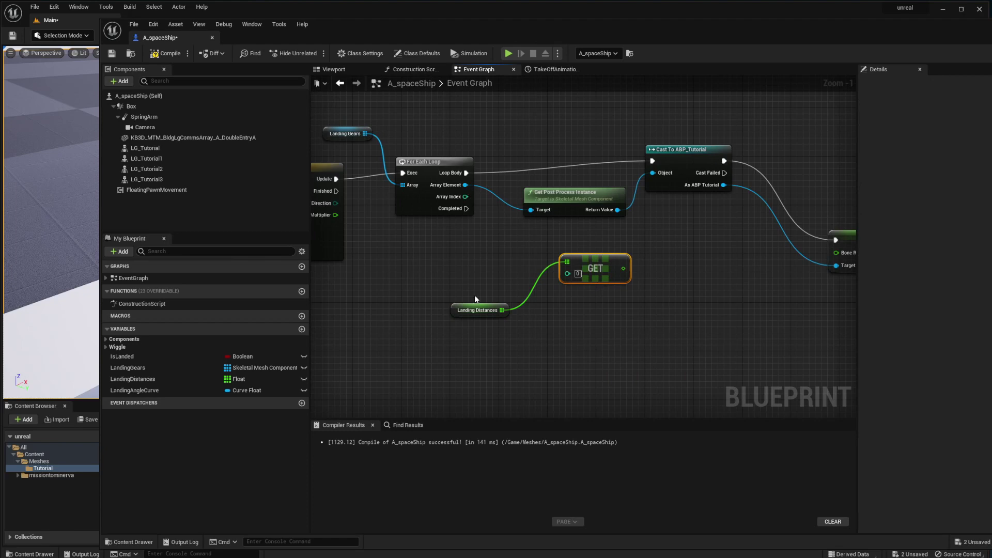
pyautogui.moveTo(465, 197); pyautogui.dragTo(570, 275)
# Place the Landing Distances getter beside its Get node and position the pair below the Get Post Process Instance node.
pyautogui.moveTo(474, 306); pyautogui.dragTo(511, 263)
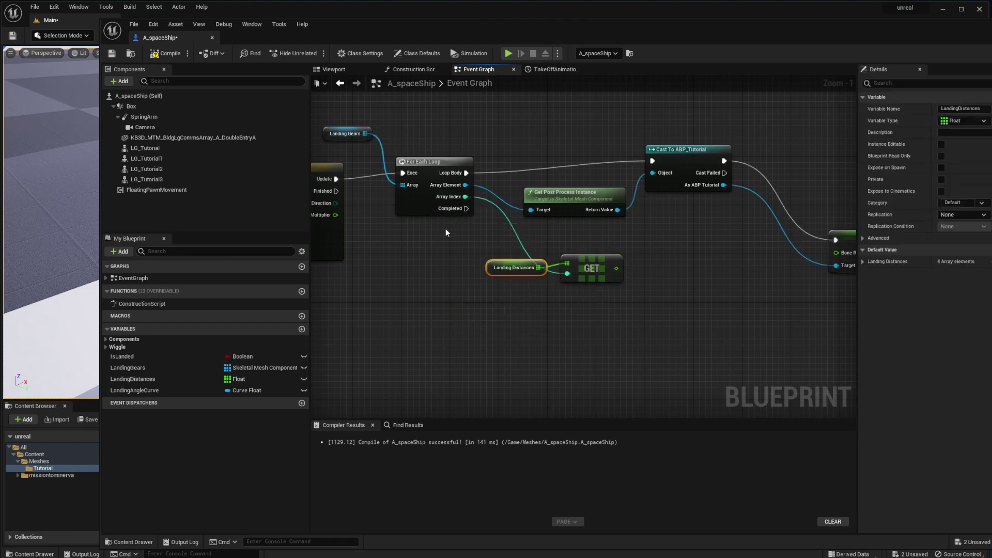
pyautogui.keyDown('shift'); pyautogui.click(575, 262); pyautogui.keyUp('shift')
pyautogui.moveTo(574, 262); pyautogui.dragTo(577, 298)
pyautogui.click(549, 285)
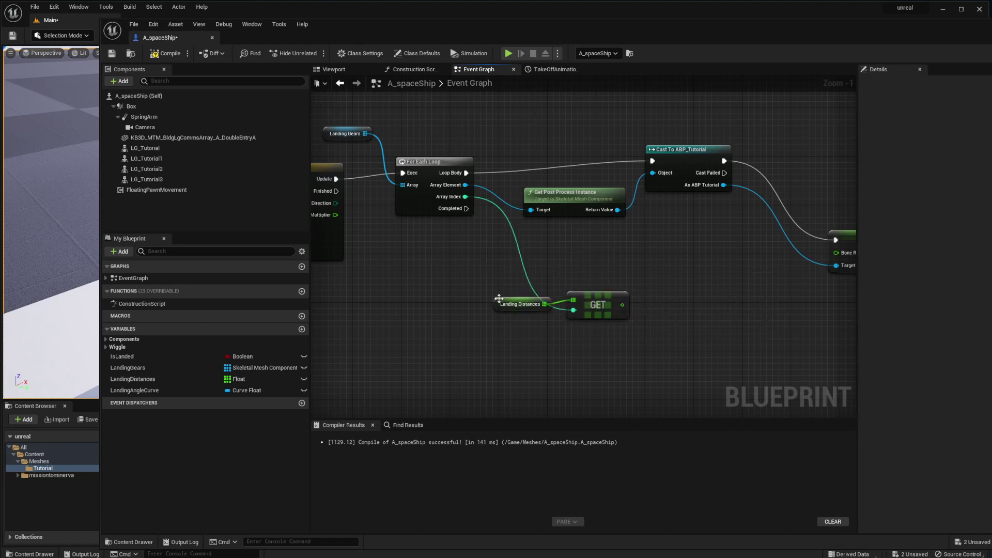
pyautogui.moveTo(497, 299)
pyautogui.mouseDown()
pyautogui.moveTo(497, 288)
pyautogui.moveTo(497, 295)
pyautogui.mouseUp()
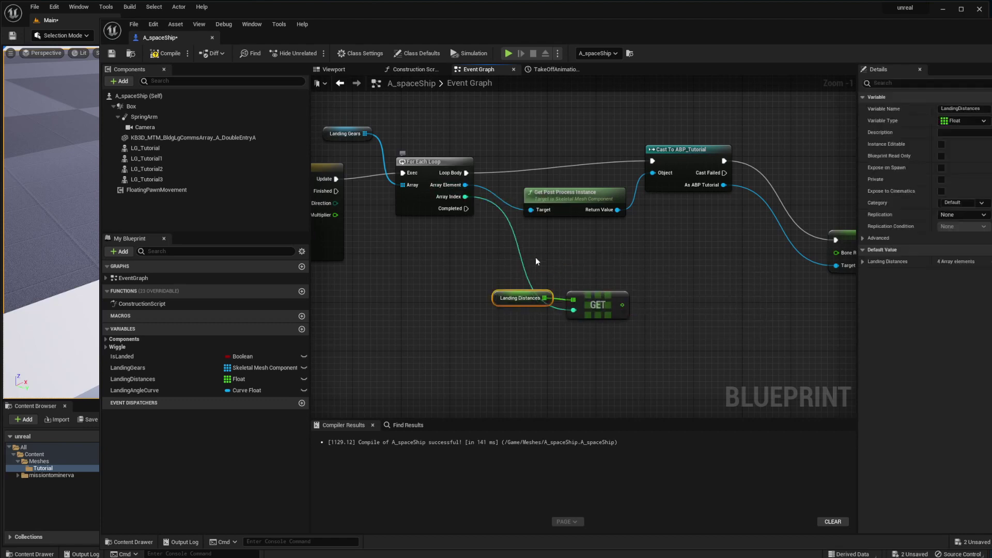
pyautogui.moveTo(606, 290); pyautogui.dragTo(613, 289, button='right')
pyautogui.keyDown('shift'); pyautogui.click(595, 305); pyautogui.keyUp('shift')
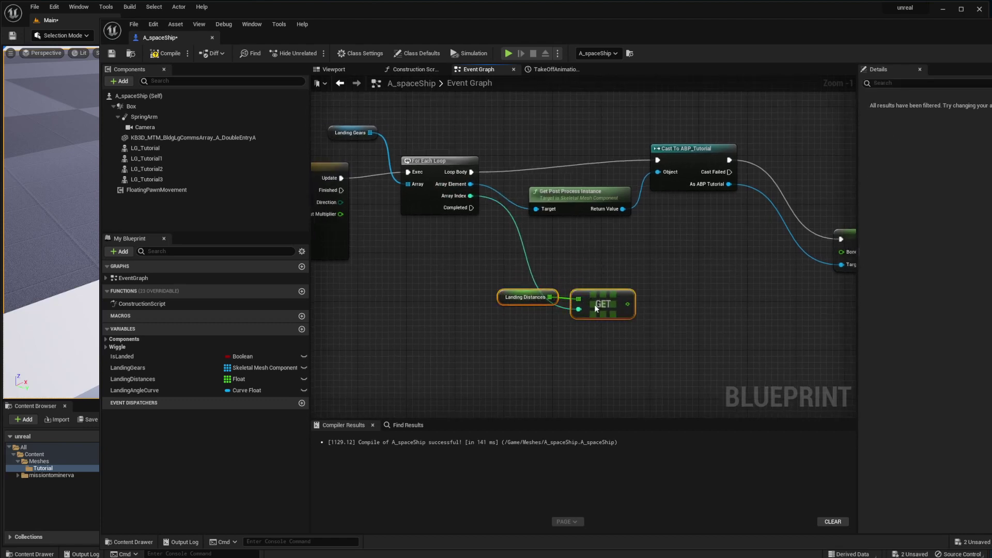
pyautogui.moveTo(595, 305); pyautogui.dragTo(577, 317)
pyautogui.click(588, 276)
# Multiply the timeline's Dist Multiplier by the Landing Distances element and move the Landing Distances and Get nodes nearer the loop.
pyautogui.moveTo(394, 238); pyautogui.dragTo(441, 238, button='right')
pyautogui.moveTo(388, 215); pyautogui.dragTo(706, 263)
pyautogui.press('Return')
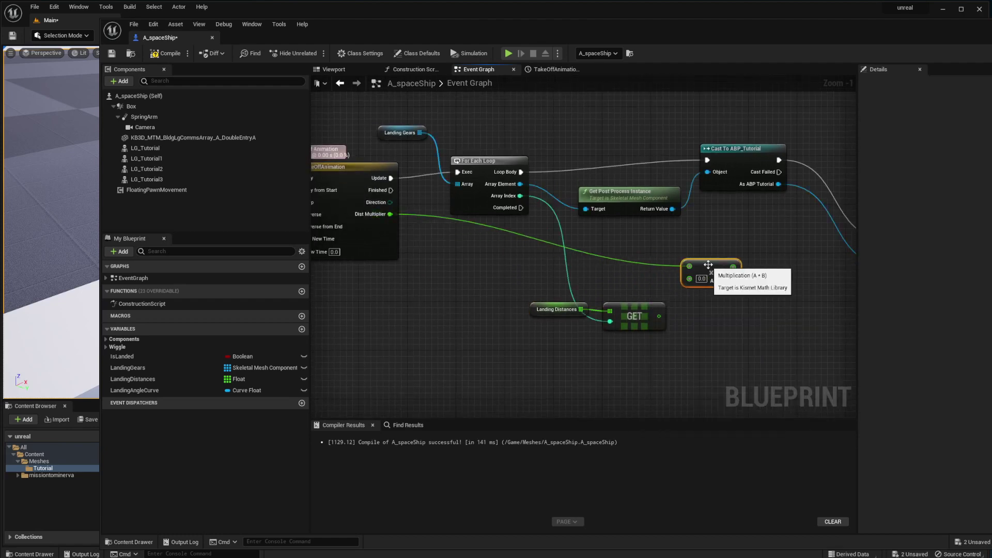
pyautogui.moveTo(658, 316); pyautogui.dragTo(690, 278)
pyautogui.moveTo(646, 291); pyautogui.dragTo(523, 298)
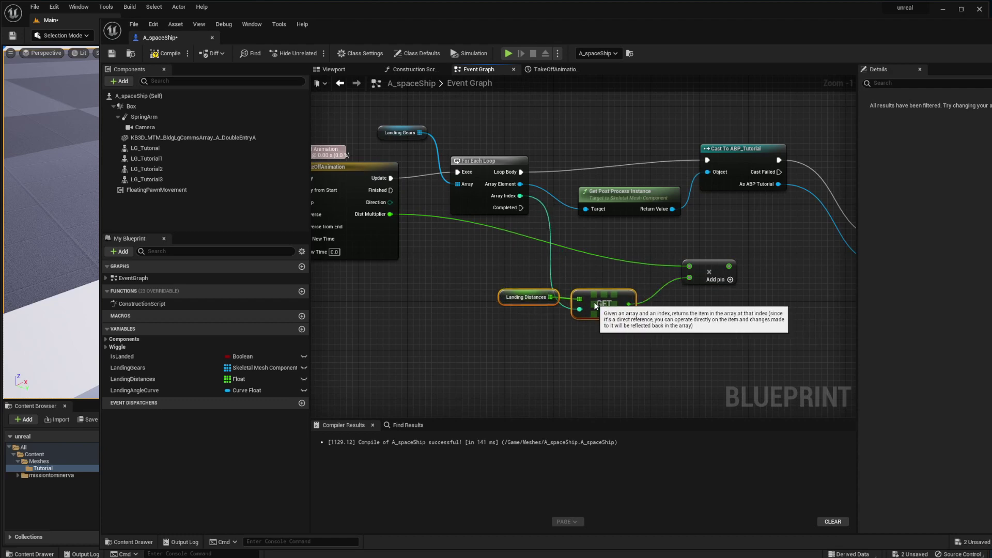
# Connect the multiplication result to the Set node's Bone Rot input and align the Set and Cast To ABP_Tutorial nodes.
pyautogui.moveTo(399, 232); pyautogui.dragTo(510, 233, button='right')
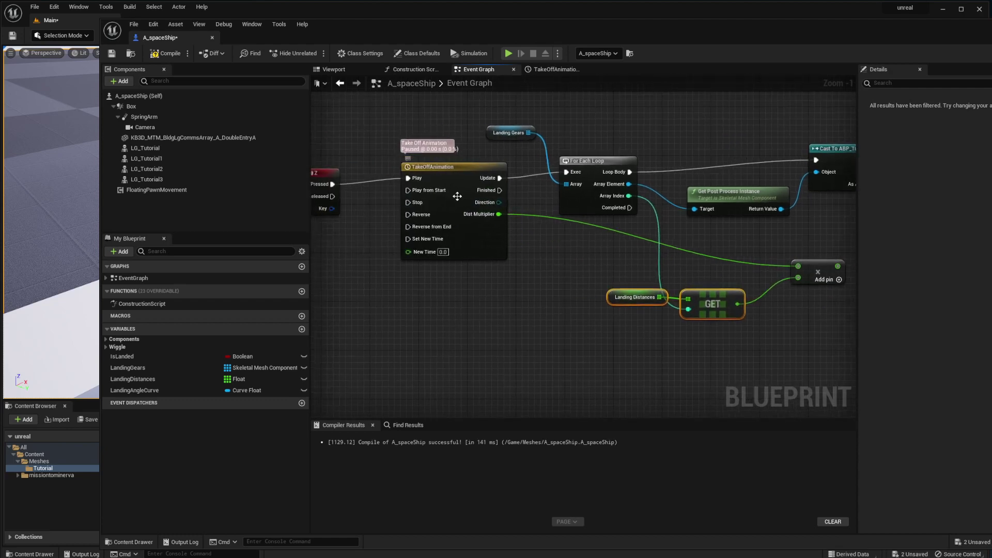
pyautogui.moveTo(689, 266); pyautogui.dragTo(593, 258, button='right')
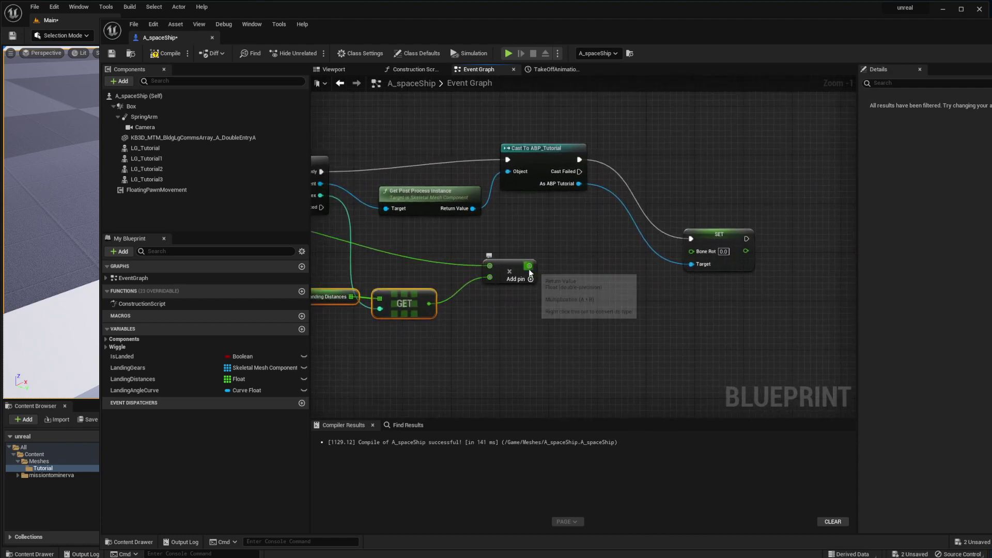
pyautogui.moveTo(529, 267); pyautogui.dragTo(701, 254)
pyautogui.moveTo(711, 233); pyautogui.dragTo(728, 221)
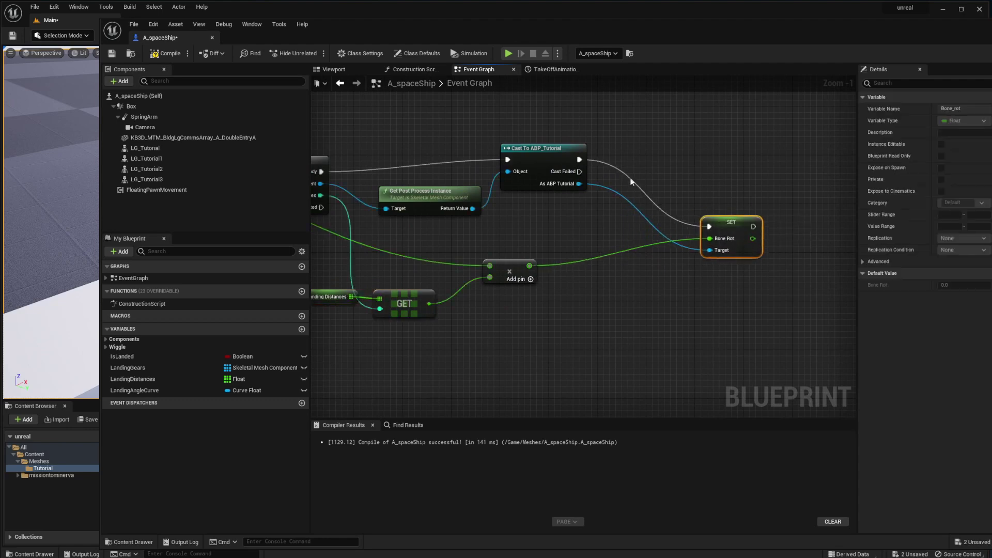
pyautogui.moveTo(537, 151); pyautogui.dragTo(543, 163)
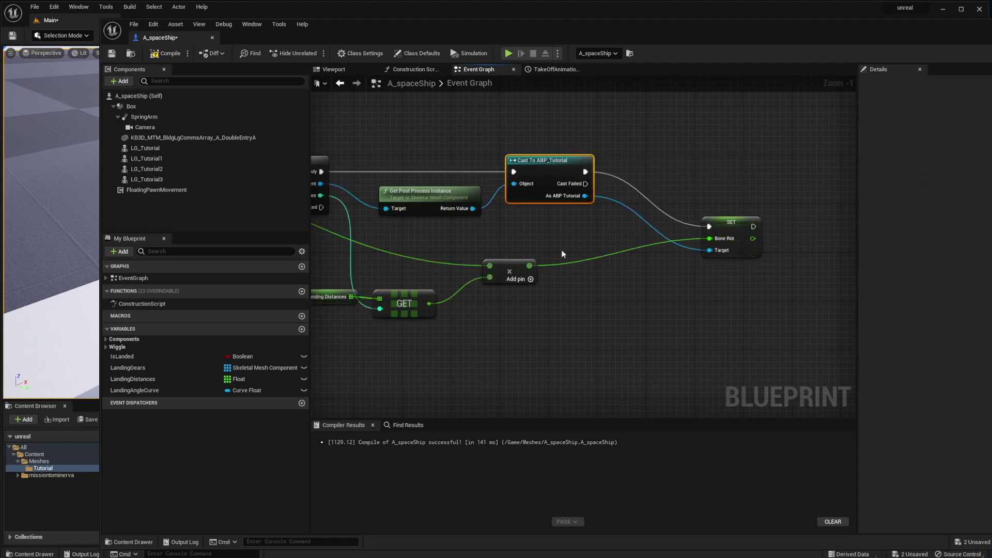
# Compile and save the A_spaceShip blueprint.
pyautogui.moveTo(562, 253); pyautogui.dragTo(742, 250, button='right')
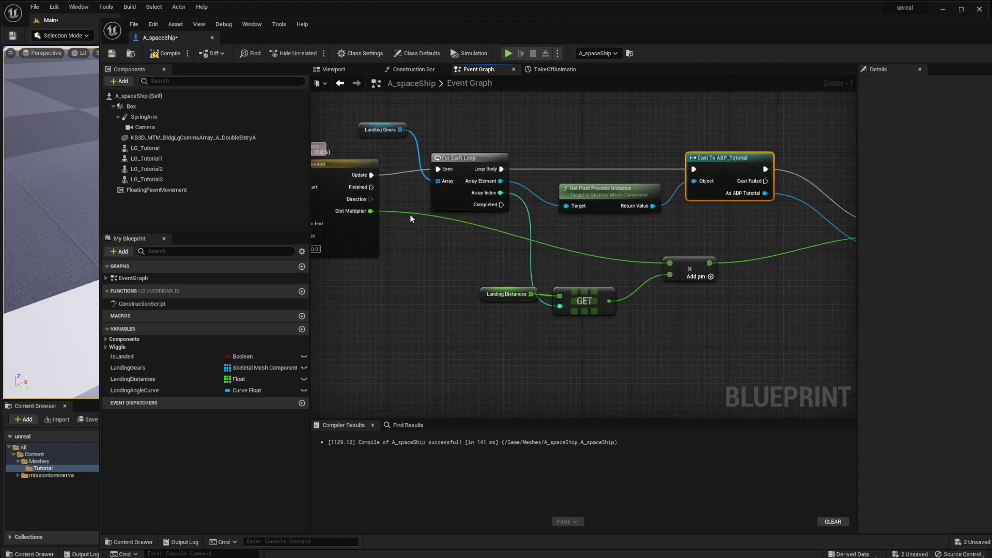
pyautogui.moveTo(492, 250); pyautogui.dragTo(421, 228, button='right')
pyautogui.moveTo(684, 283)
pyautogui.mouseDown(button='right')
pyautogui.moveTo(489, 297)
pyautogui.moveTo(686, 296)
pyautogui.mouseUp(button='right')
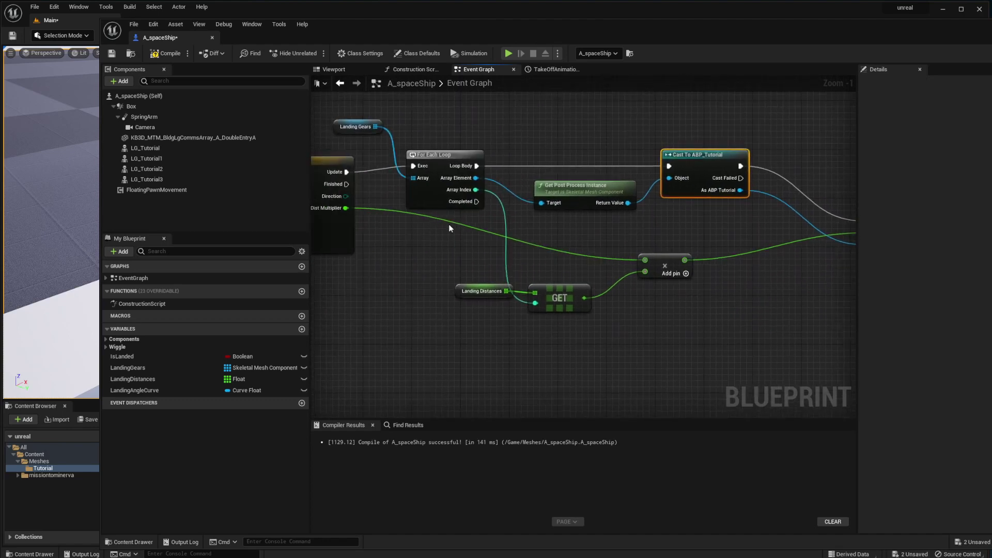
pyautogui.click(166, 53)
pyautogui.click(111, 54)
pyautogui.moveTo(575, 236); pyautogui.dragTo(565, 255, button='right')
pyautogui.moveTo(444, 191); pyautogui.dragTo(731, 186, button='right')
pyautogui.moveTo(346, 127); pyautogui.dragTo(467, 253)
pyautogui.click(489, 154)
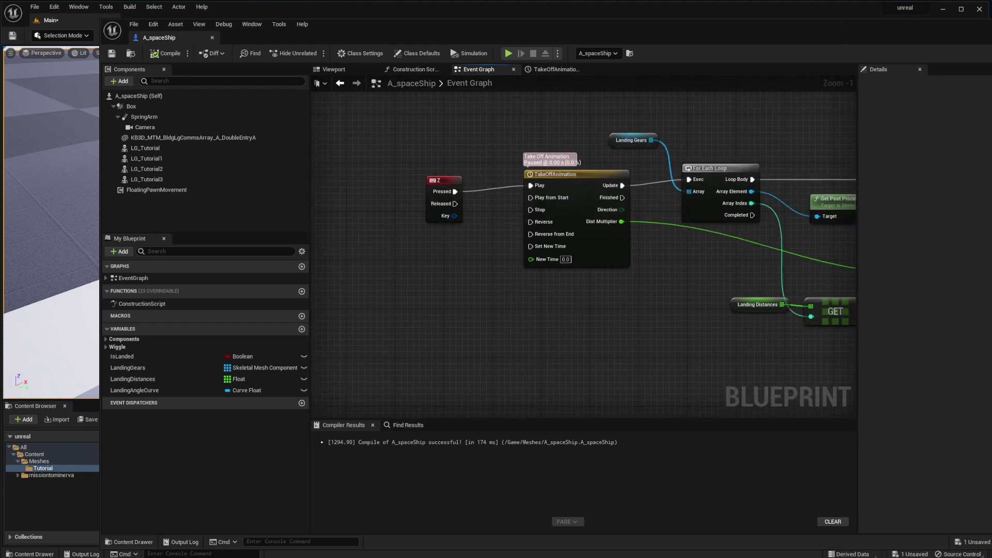
# Minimize the blueprint editor and play the level to test the take-off animation.
pyautogui.moveTo(963, 29); pyautogui.dragTo(854, 39)
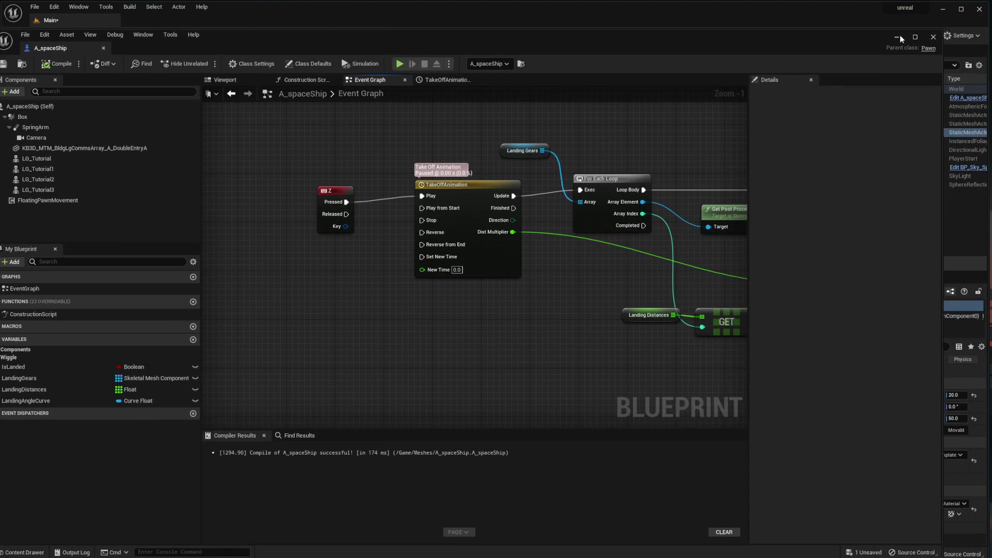
pyautogui.click(899, 37)
pyautogui.click(195, 36)
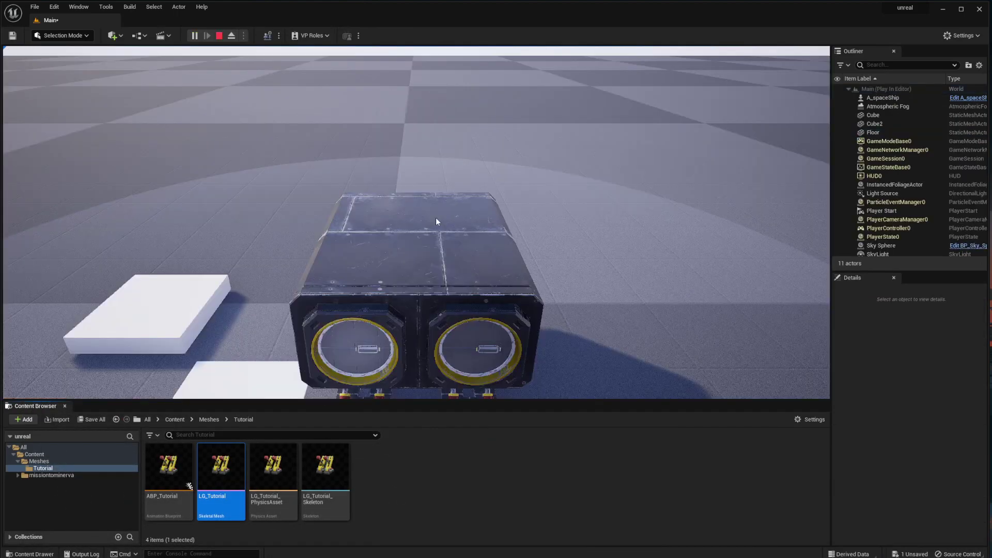
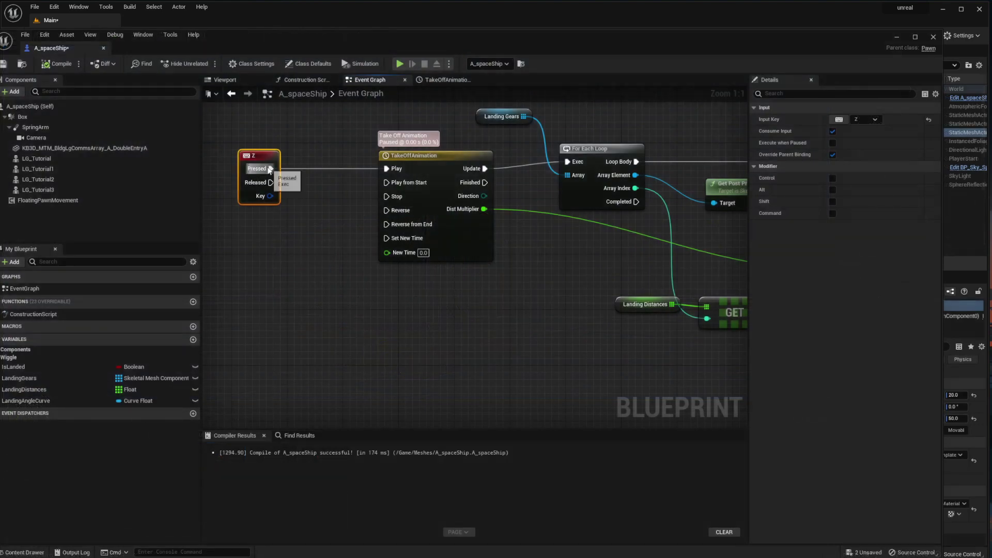
# Connect the Z key's Pressed output to the timeline's Play from Start input instead of Play and compile the blueprint.
pyautogui.moveTo(271, 168); pyautogui.dragTo(387, 183)
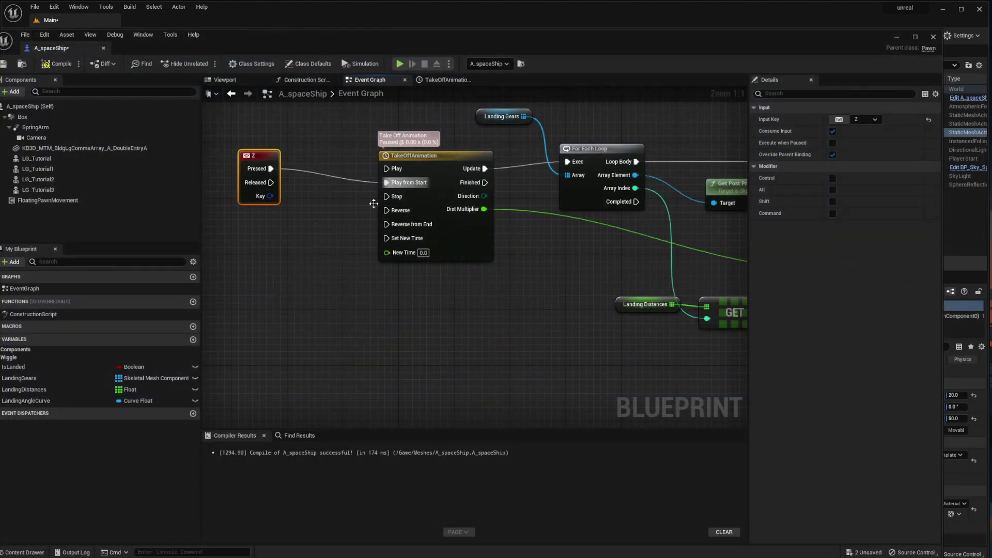
pyautogui.moveTo(272, 156); pyautogui.dragTo(266, 163)
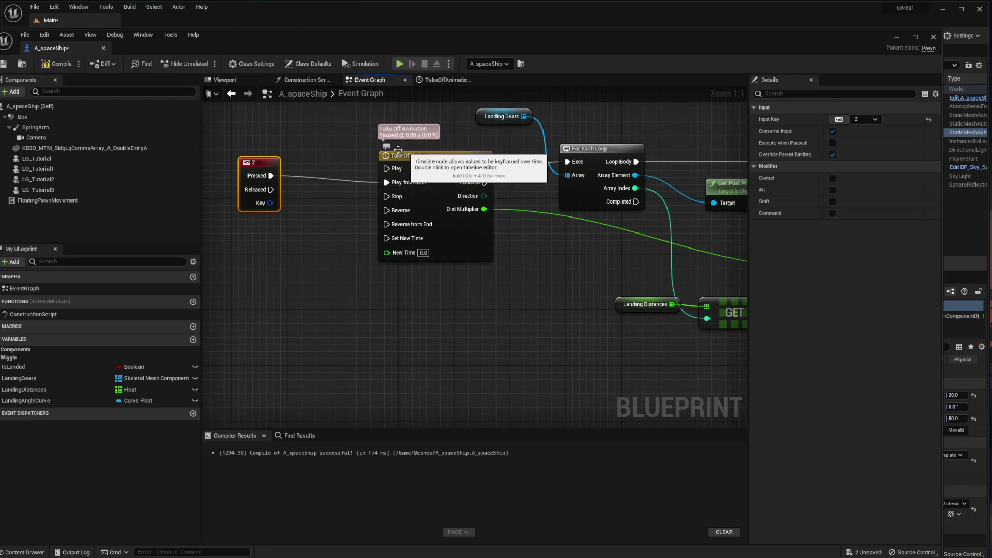
pyautogui.moveTo(359, 136); pyautogui.dragTo(502, 290)
pyautogui.click(500, 288)
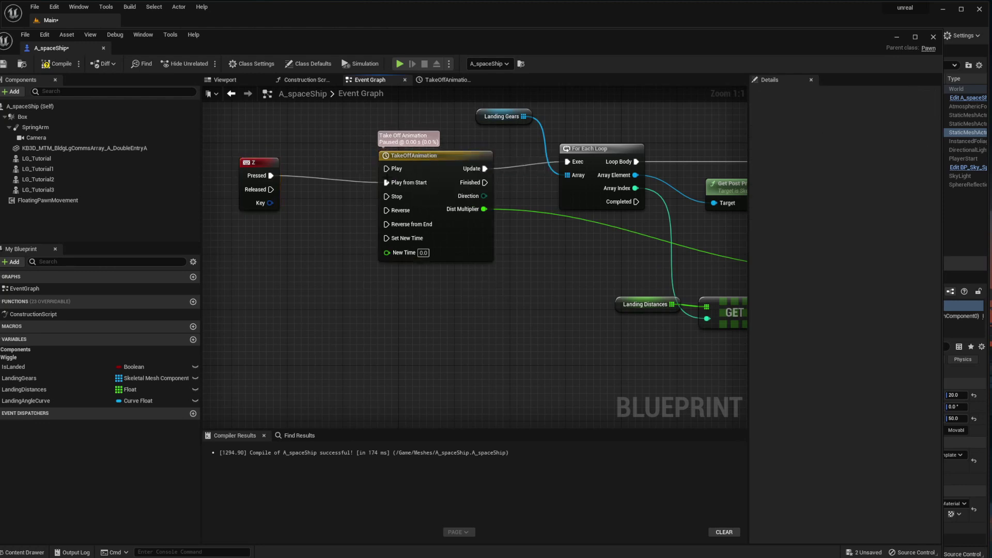
pyautogui.hotkey('ctrl', 'z')
pyautogui.moveTo(330, 144); pyautogui.dragTo(366, 147, button='right')
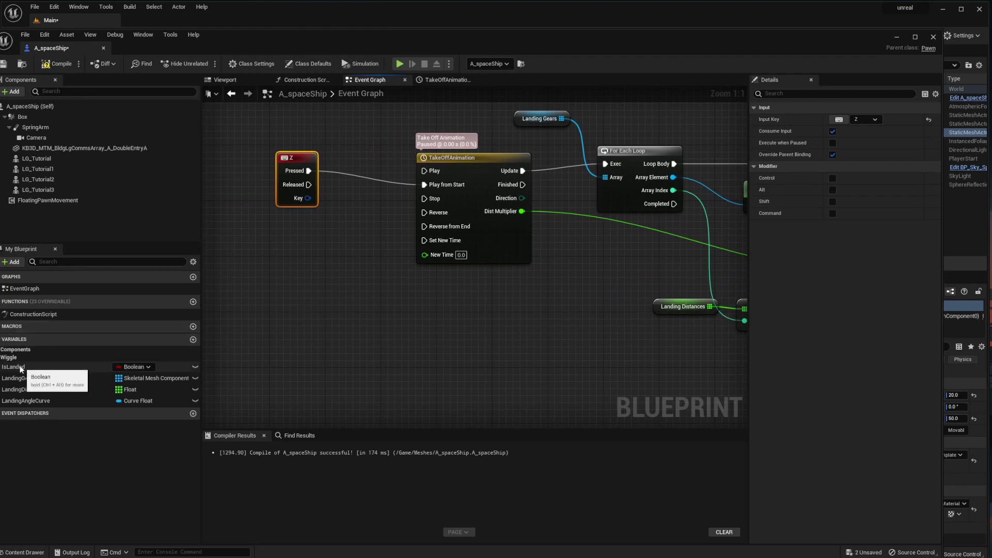
pyautogui.click(59, 68)
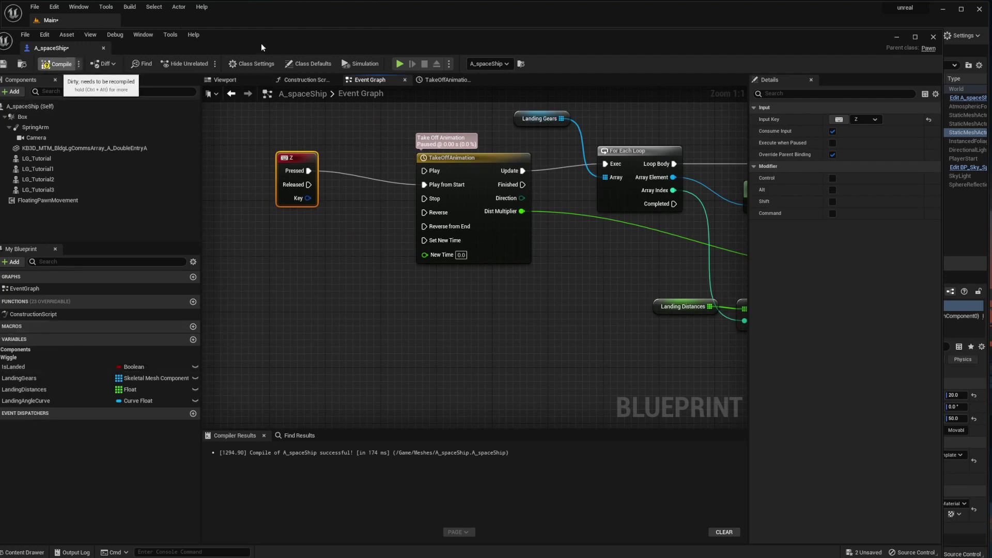
# Minimize the blueprint editor and play the level again to test the Play from Start wiring.
pyautogui.moveTo(254, 40); pyautogui.dragTo(278, 38)
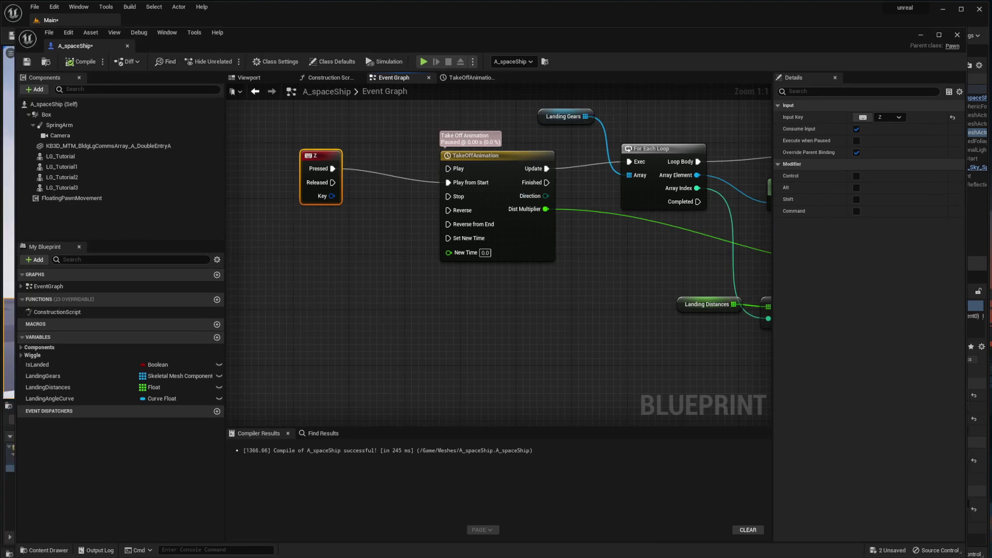
pyautogui.click(921, 35)
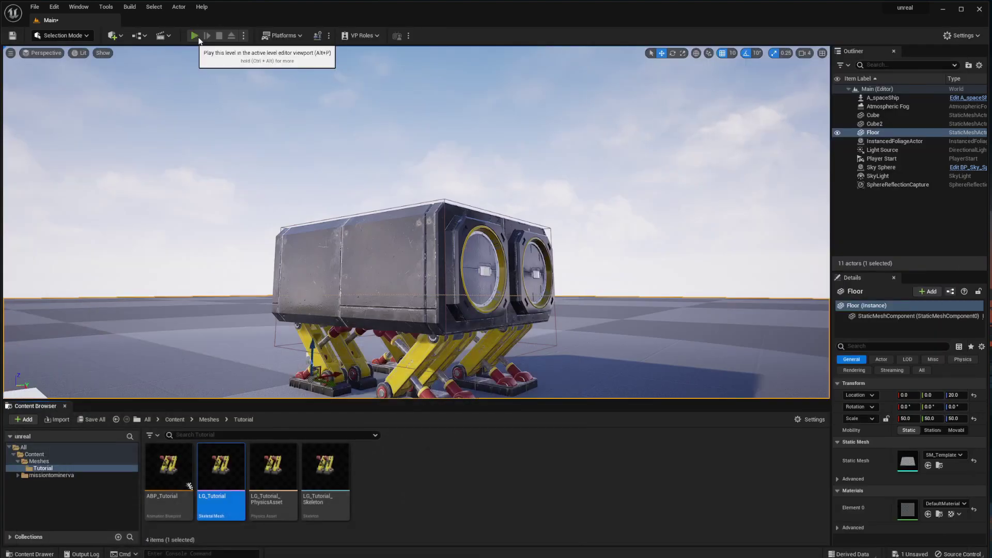
pyautogui.click(194, 35)
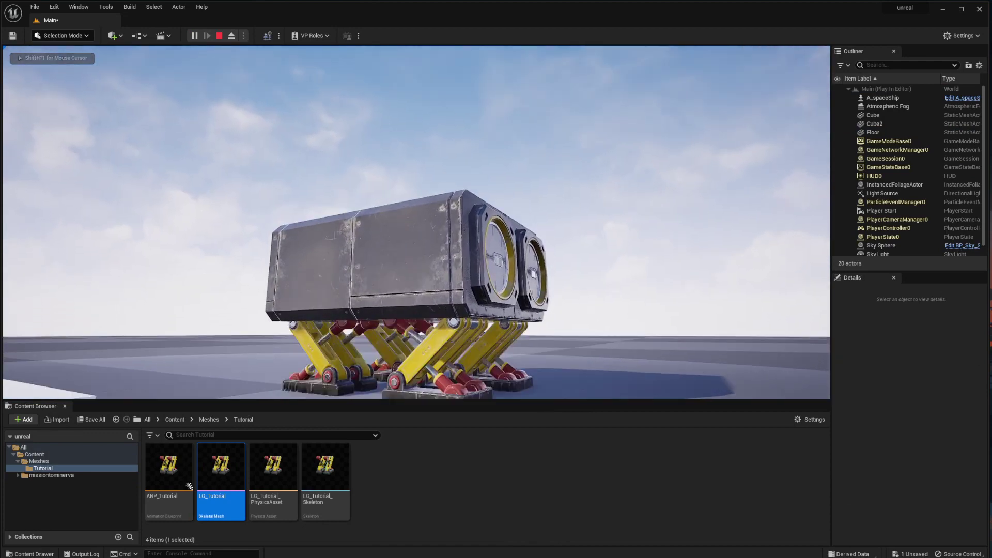
# Stop the play session and reopen the A_spaceShip blueprint from the Meshes folder.
pyautogui.press('Escape')
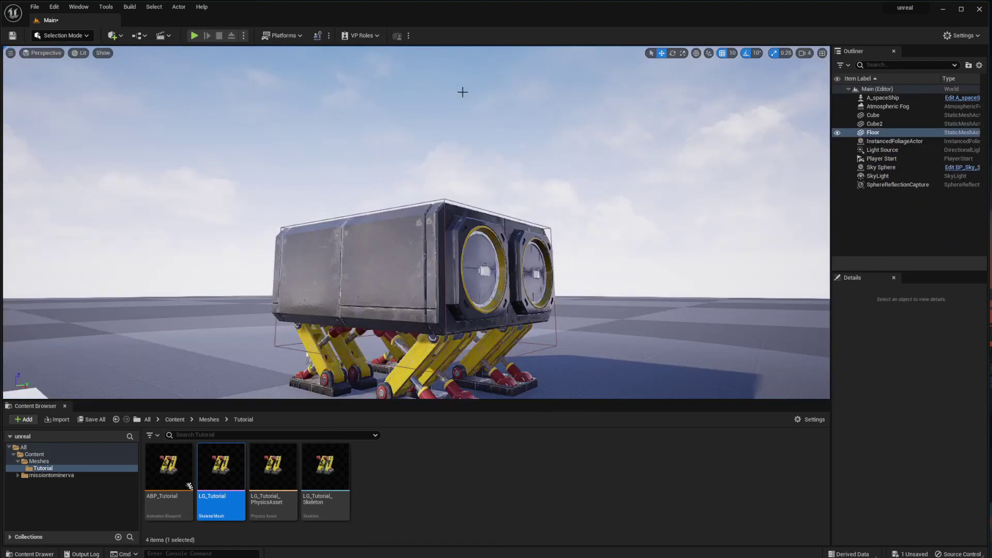
pyautogui.hotkey('alt', 'Left')
pyautogui.doubleClick(210, 475)
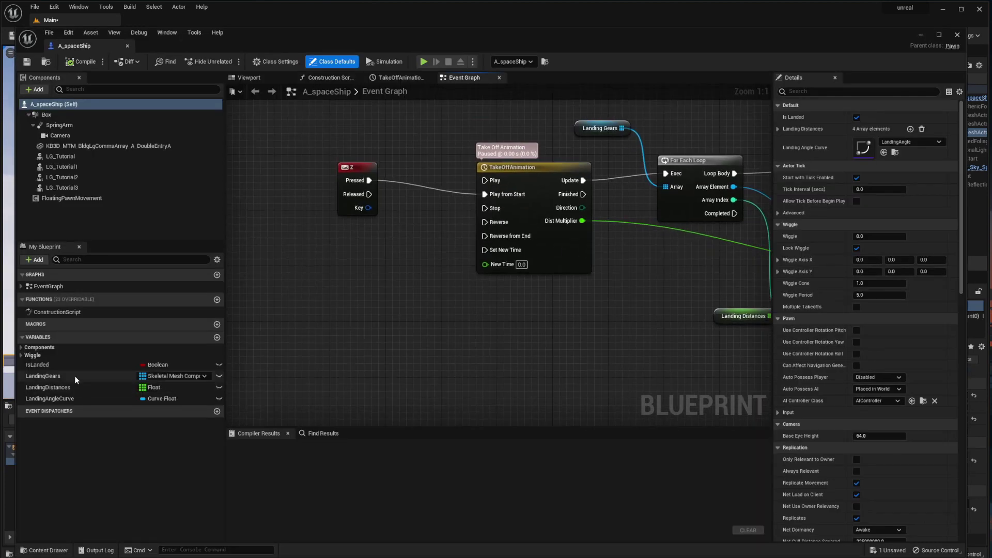
# Insert a Branch between the Z key's Pressed output and the timeline's Play from Start, using its True output.
pyautogui.moveTo(355, 178); pyautogui.dragTo(277, 183)
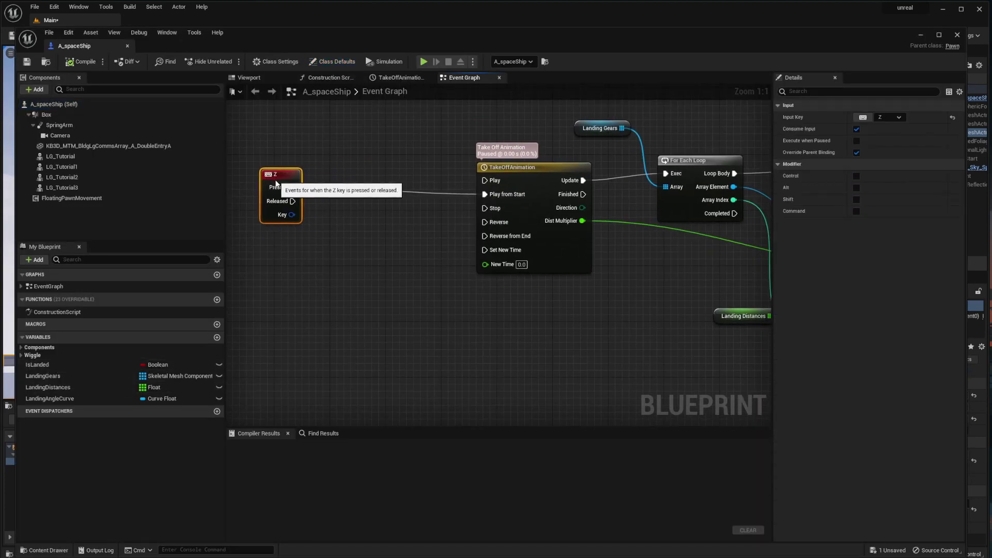
pyautogui.click(413, 280)
pyautogui.press('b')
pyautogui.click(355, 232)
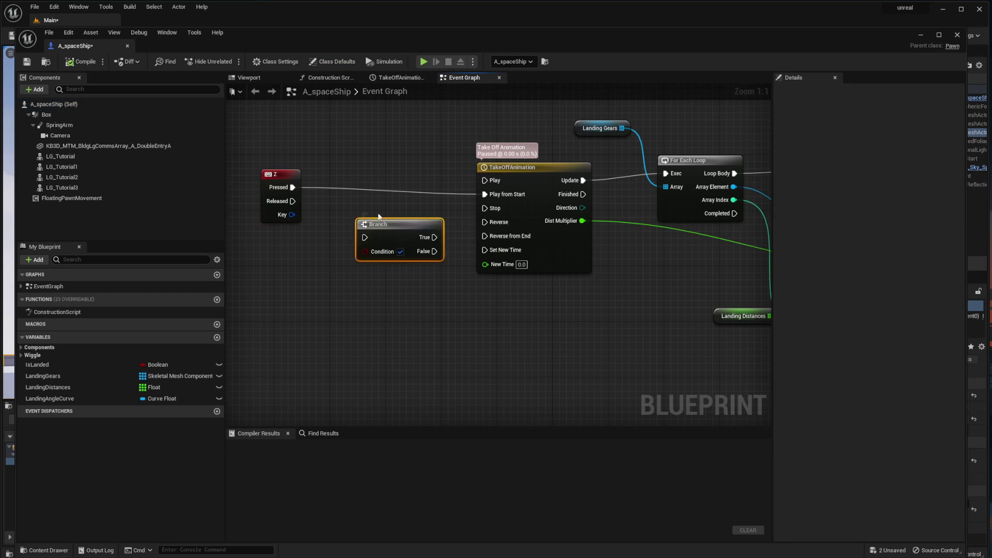
pyautogui.moveTo(376, 220); pyautogui.dragTo(371, 178)
pyautogui.moveTo(291, 188); pyautogui.dragTo(360, 194)
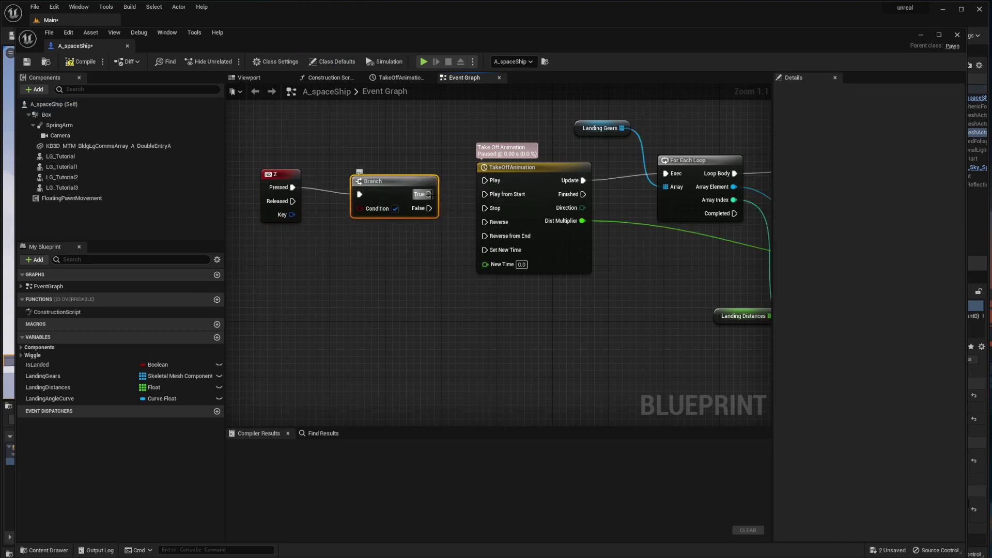
pyautogui.moveTo(428, 195); pyautogui.dragTo(491, 194)
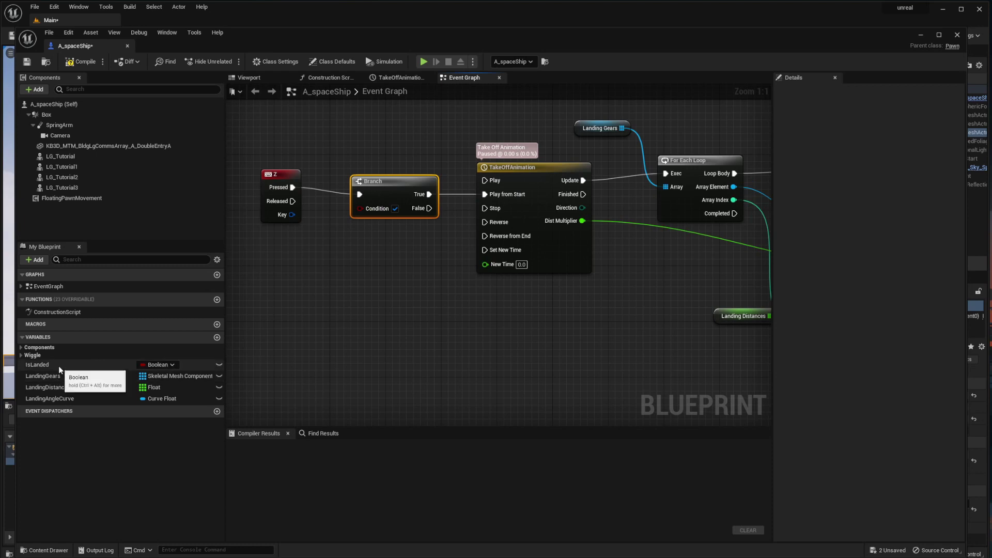
# Feed the IsLanded variable into the Branch's Condition and line up the nodes beside the Z event and TakeOffAnimation.
pyautogui.moveTo(57, 365); pyautogui.dragTo(370, 217)
pyautogui.moveTo(369, 217); pyautogui.dragTo(417, 273, button='right')
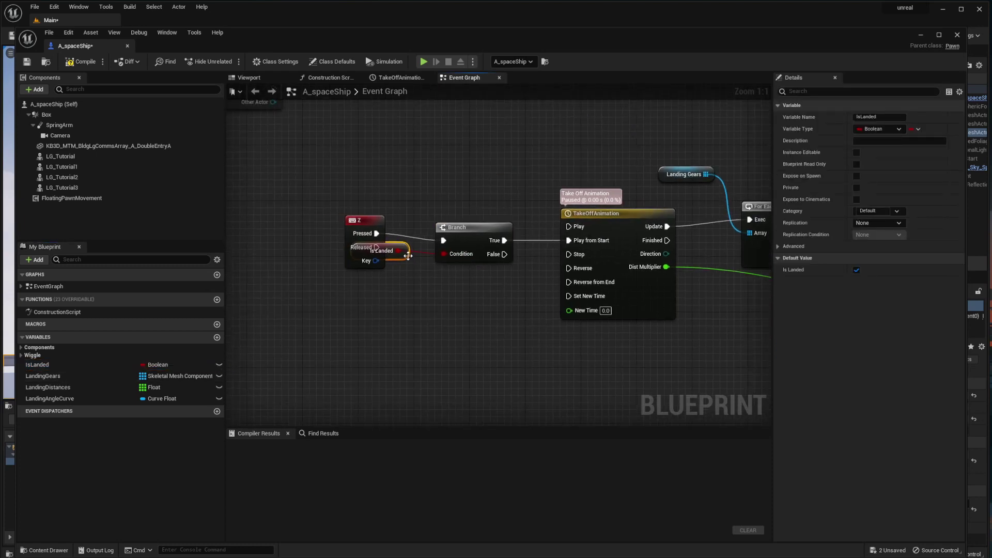
pyautogui.moveTo(408, 256); pyautogui.dragTo(414, 181)
pyautogui.click(488, 212)
pyautogui.moveTo(482, 229)
pyautogui.mouseDown()
pyautogui.moveTo(480, 215)
pyautogui.moveTo(475, 223)
pyautogui.mouseUp()
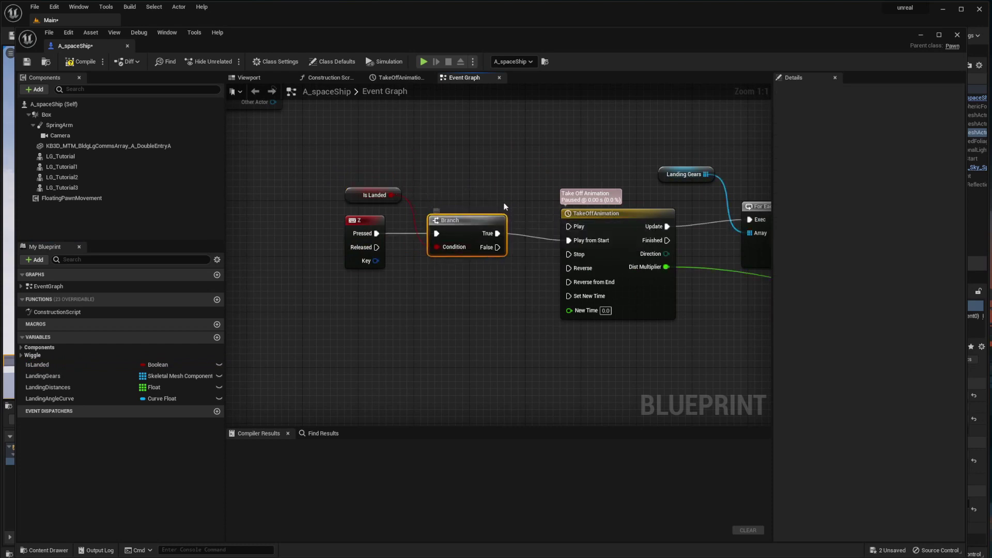
pyautogui.moveTo(604, 219); pyautogui.dragTo(534, 216, button='right')
pyautogui.moveTo(534, 216); pyautogui.dragTo(521, 209)
# Add a Set Is Landed node with the value unchecked to the TakeOffAnimation timeline's Finished output and compile the blueprint.
pyautogui.moveTo(460, 294); pyautogui.dragTo(391, 259, button='right')
pyautogui.moveTo(552, 330); pyautogui.dragTo(435, 262, button='right')
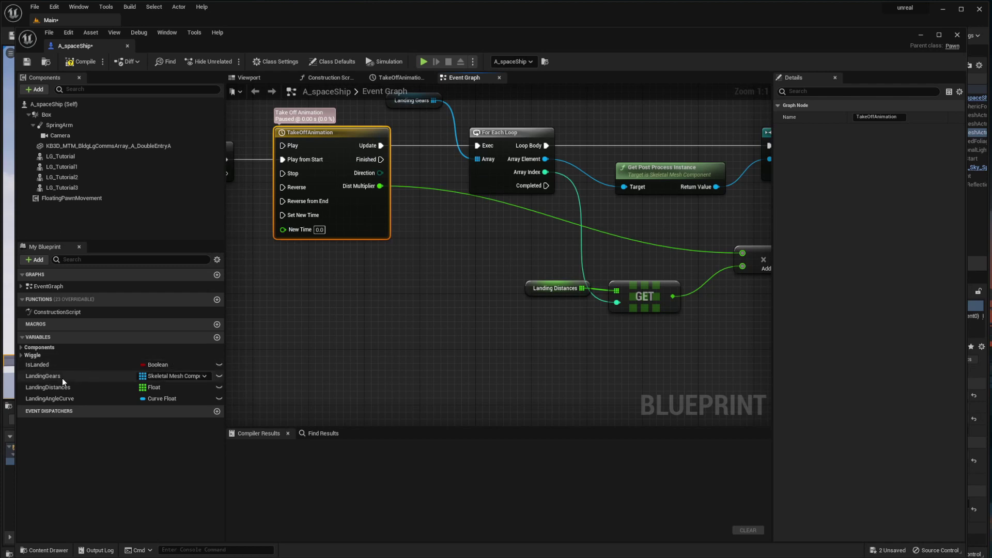
pyautogui.keyDown('alt'); pyautogui.moveTo(47, 365); pyautogui.dragTo(408, 333); pyautogui.keyUp('alt')
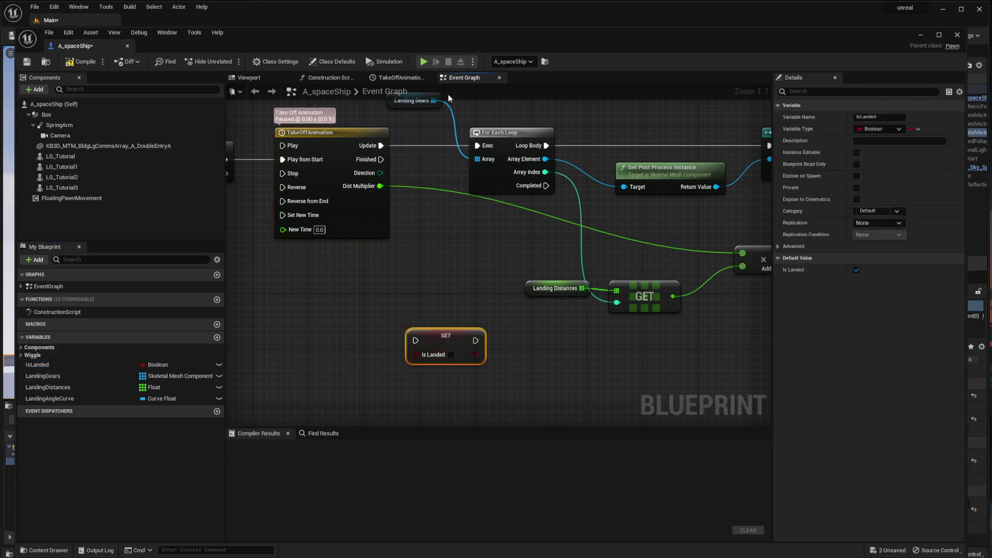
pyautogui.moveTo(380, 159); pyautogui.dragTo(408, 339)
pyautogui.click(403, 188)
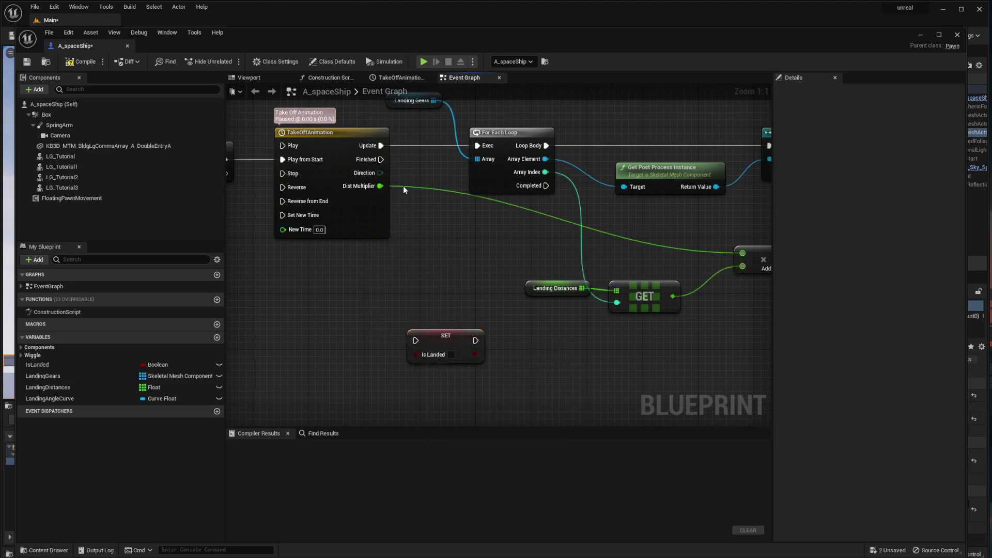
pyautogui.moveTo(381, 162); pyautogui.dragTo(415, 341)
pyautogui.moveTo(433, 363); pyautogui.dragTo(460, 354)
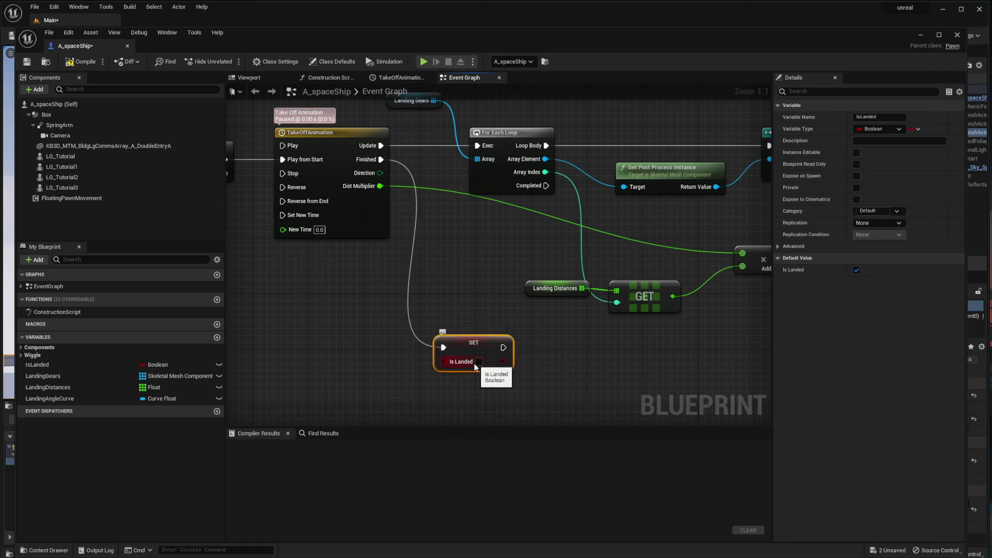
pyautogui.moveTo(357, 351); pyautogui.dragTo(408, 312, button='right')
pyautogui.scroll(-1, 413, 345)
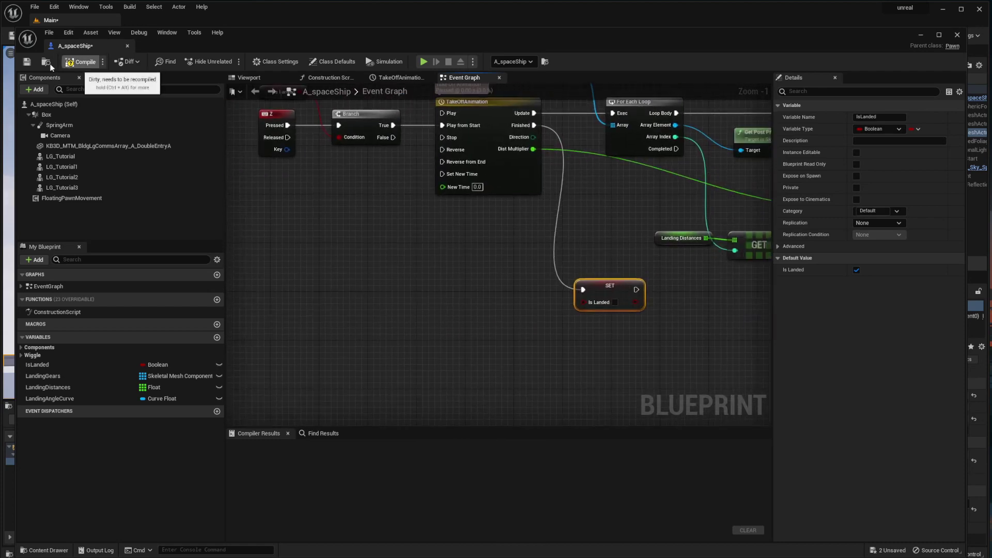
pyautogui.click(78, 62)
# Duplicate the take-off node chain, from Is Landed and Branch onward, without the Z event, and place the copy below the original.
pyautogui.moveTo(472, 312); pyautogui.dragTo(469, 361, button='right')
pyautogui.moveTo(366, 293); pyautogui.dragTo(407, 265, button='right')
pyautogui.scroll(-3, 446, 242)
pyautogui.moveTo(481, 257); pyautogui.dragTo(415, 259, button='right')
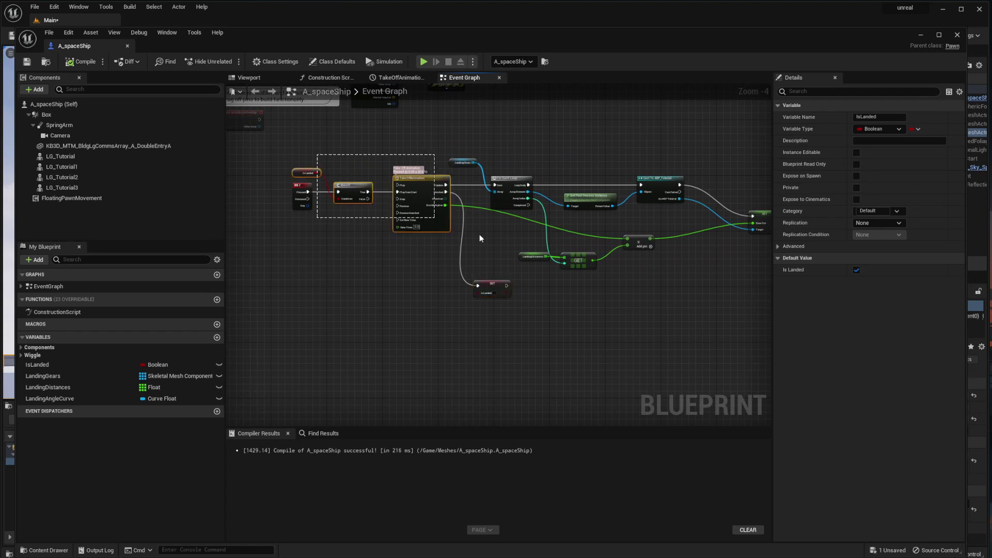
pyautogui.moveTo(480, 237); pyautogui.dragTo(757, 318)
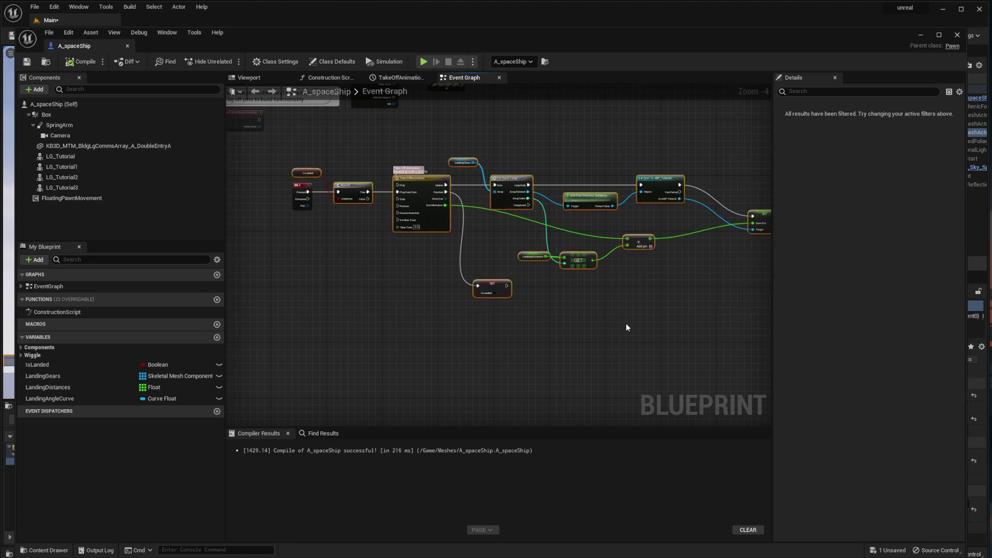
pyautogui.hotkey('ctrl', 'v')
pyautogui.moveTo(646, 287); pyautogui.dragTo(649, 247, button='right')
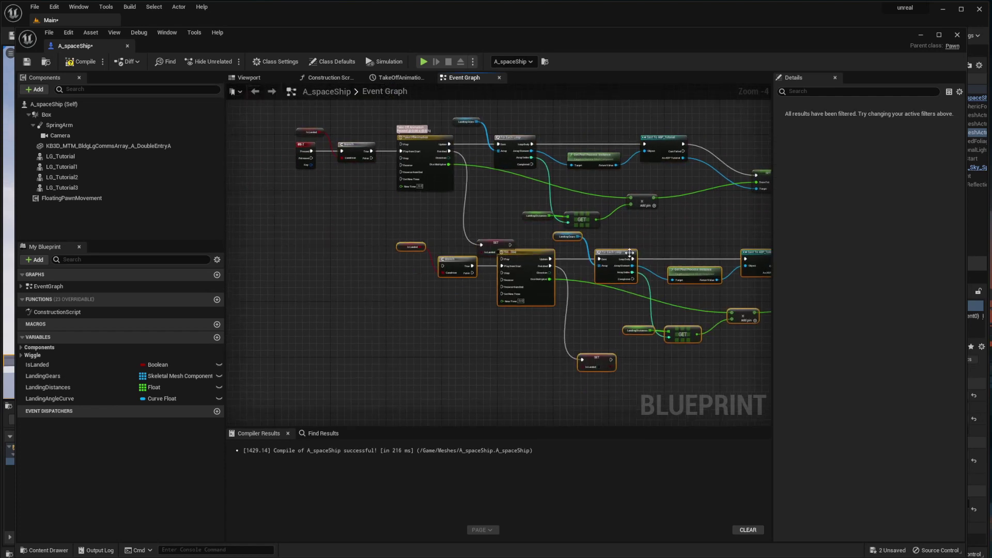
pyautogui.moveTo(620, 259); pyautogui.dragTo(540, 314)
pyautogui.click(582, 268)
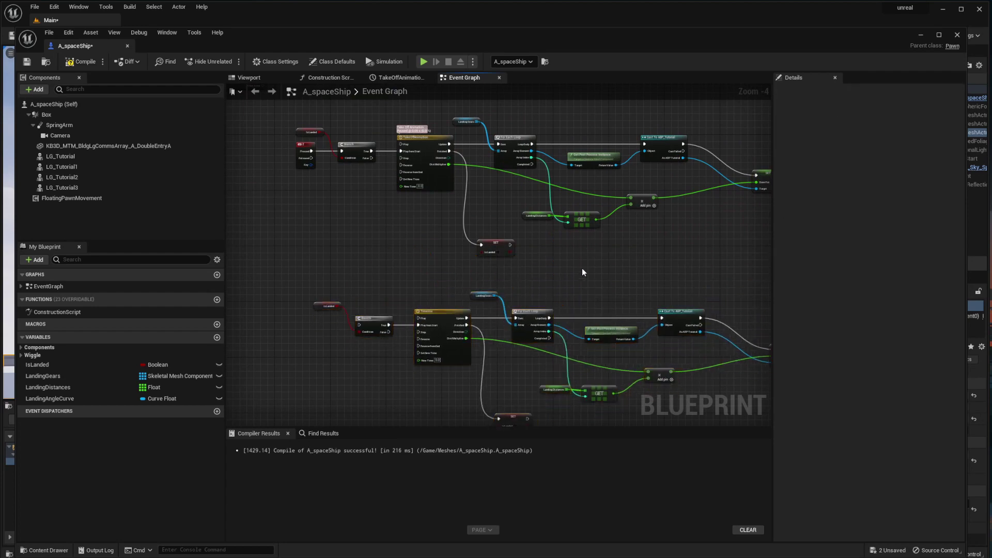
# Add an X keyboard event beside the copied chain and connect its Pressed output to the copied Branch.
pyautogui.moveTo(391, 229); pyautogui.dragTo(477, 231, button='right')
pyautogui.scroll(3, 401, 240)
pyautogui.moveTo(428, 301); pyautogui.dragTo(412, 219, button='right')
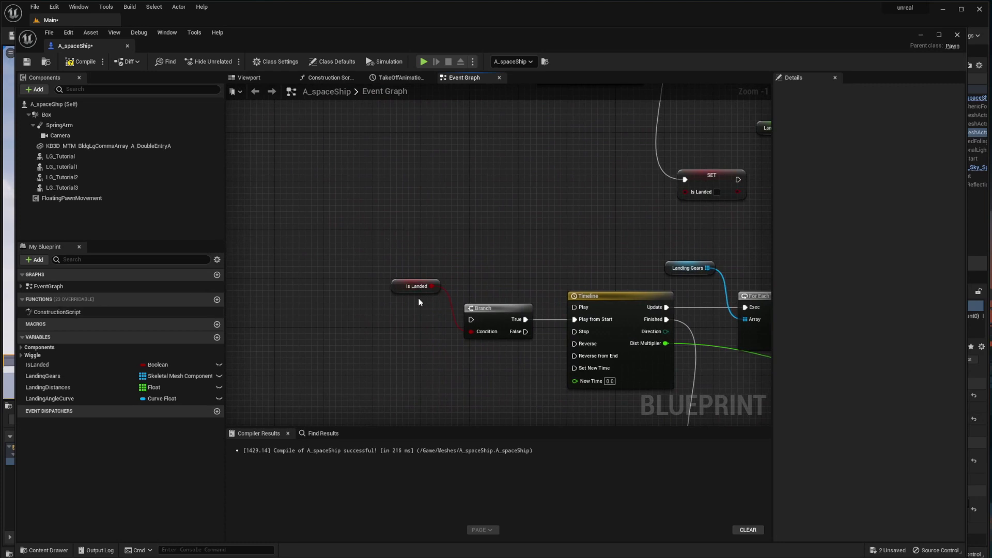
pyautogui.rightClick(361, 317)
pyautogui.write('k')
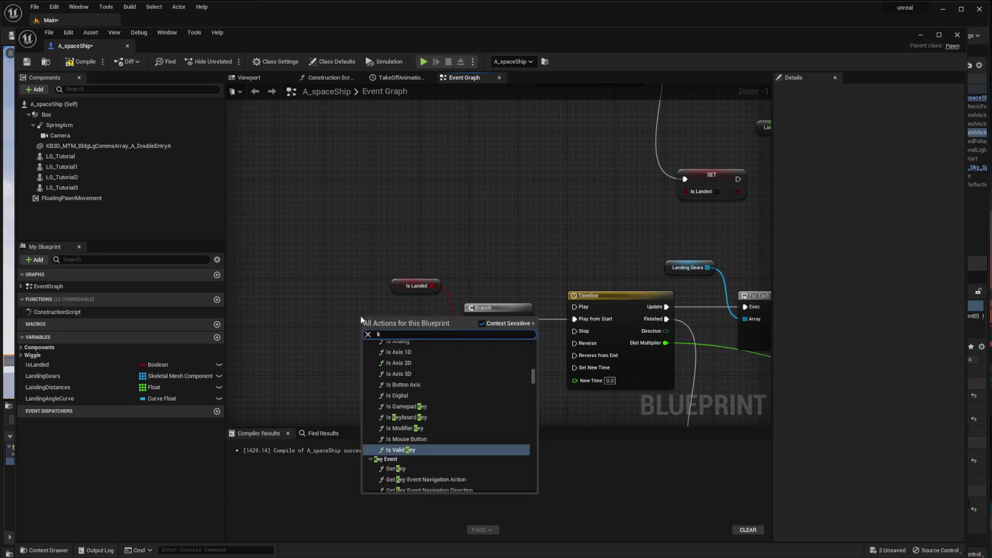
pyautogui.write('eyboard')
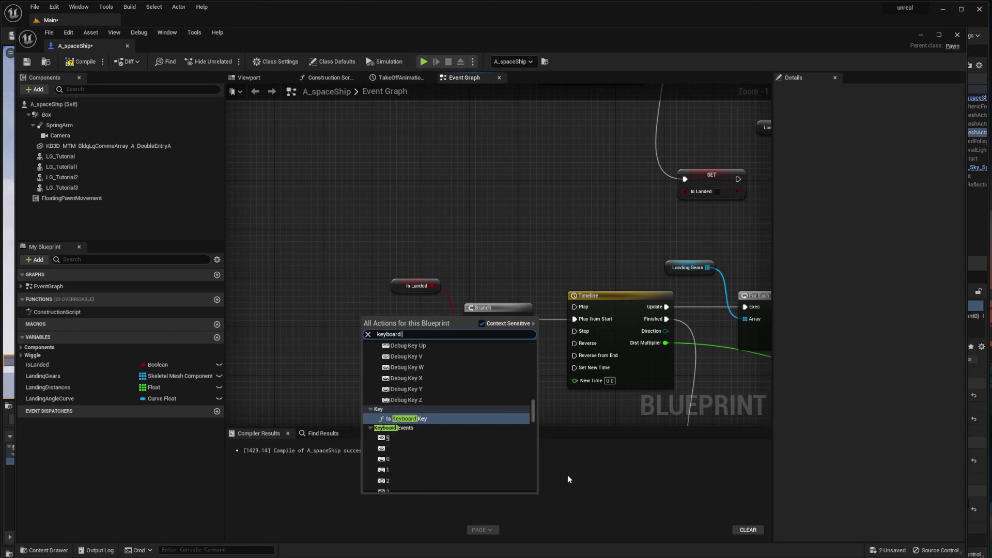
pyautogui.moveTo(532, 411); pyautogui.dragTo(534, 473)
pyautogui.click(390, 390)
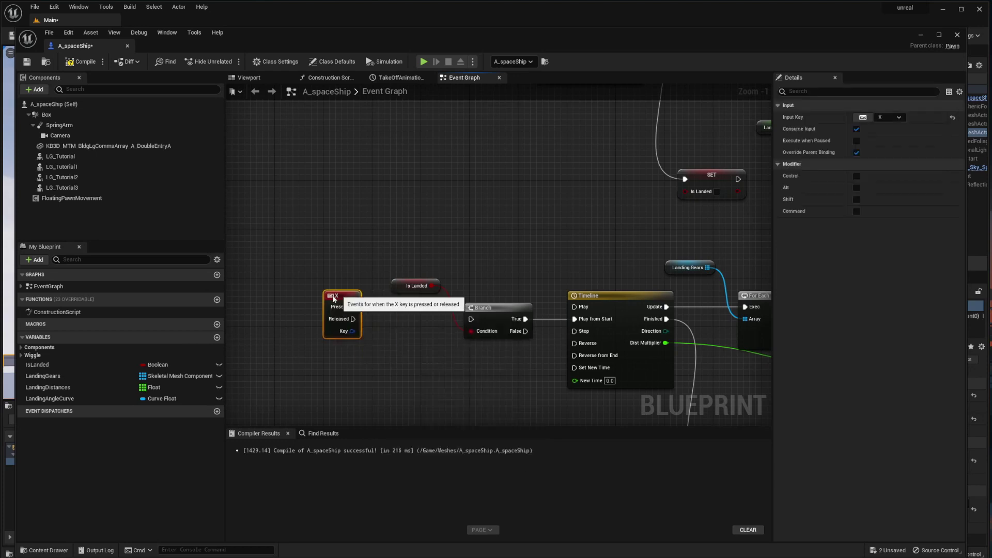
pyautogui.moveTo(346, 319); pyautogui.dragTo(474, 321)
pyautogui.moveTo(435, 260); pyautogui.dragTo(417, 264, button='right')
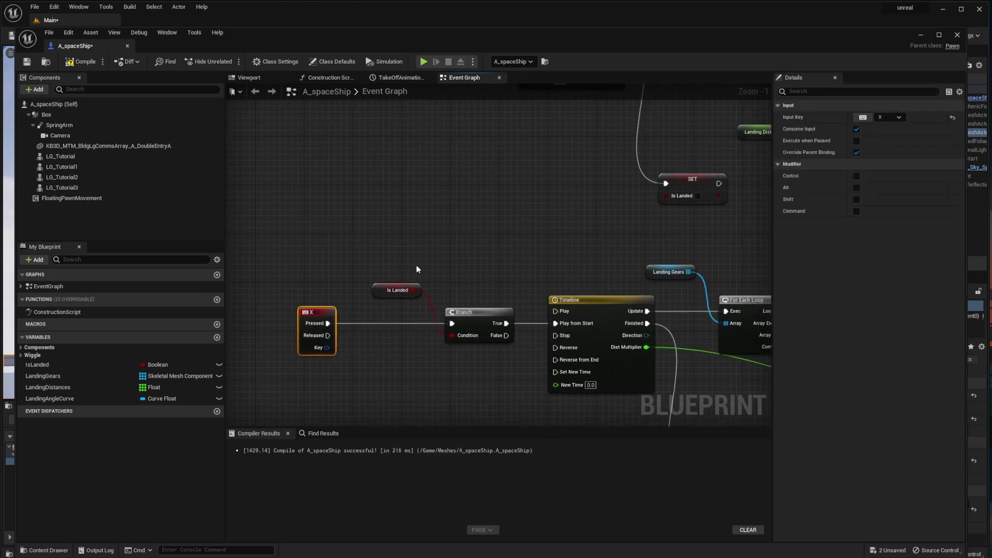
# Move the copied Is Landed node above the X event and shift the X event closer to the Branch.
pyautogui.click(383, 295)
pyautogui.moveTo(381, 294); pyautogui.dragTo(363, 277)
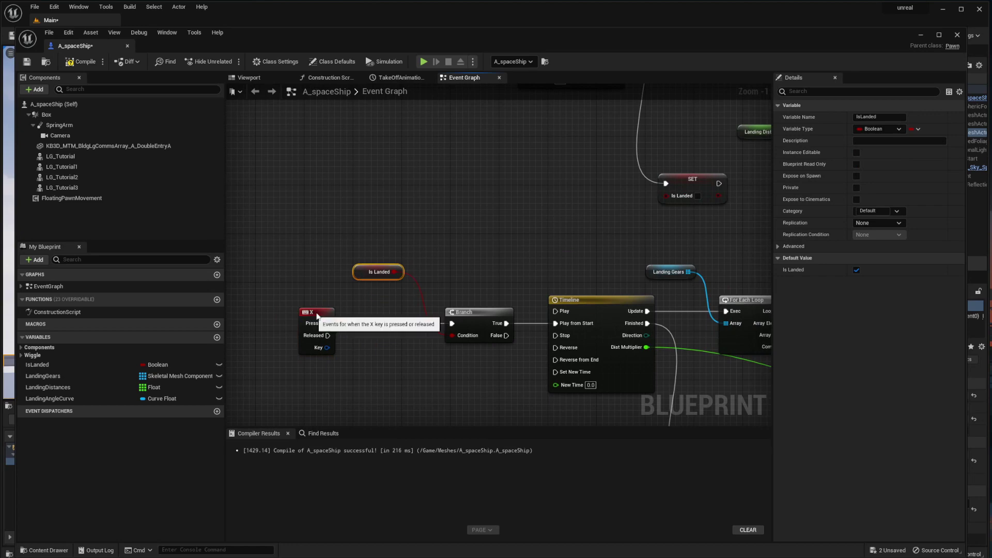
pyautogui.moveTo(312, 315); pyautogui.dragTo(337, 315)
pyautogui.click(355, 271)
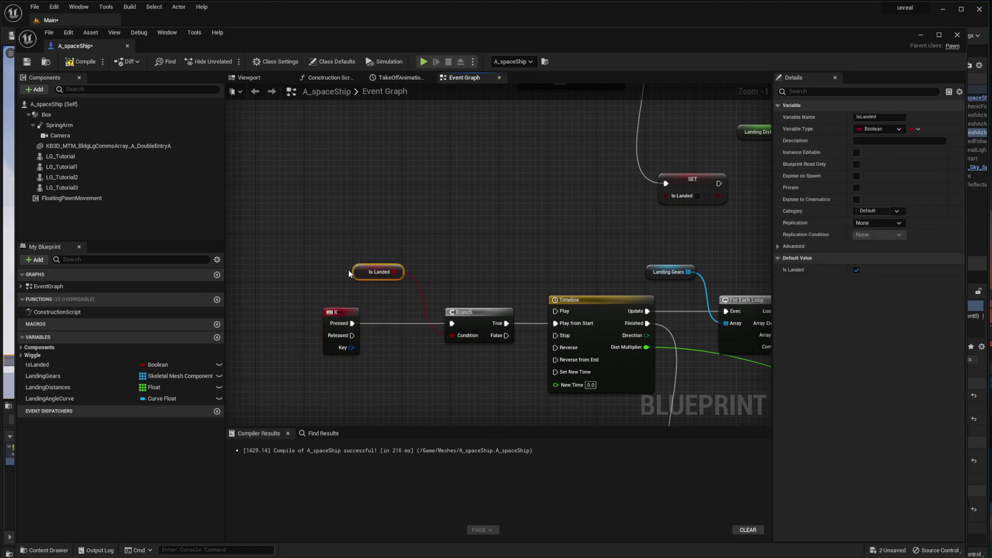
pyautogui.click(346, 270)
# Disconnect the copied Branch's True output from the timeline and move the Branch closer to the X event.
pyautogui.moveTo(505, 336); pyautogui.dragTo(507, 369)
pyautogui.click(468, 278)
pyautogui.moveTo(362, 211); pyautogui.dragTo(462, 314)
pyautogui.click(448, 262)
pyautogui.click(589, 307)
pyautogui.click(526, 290)
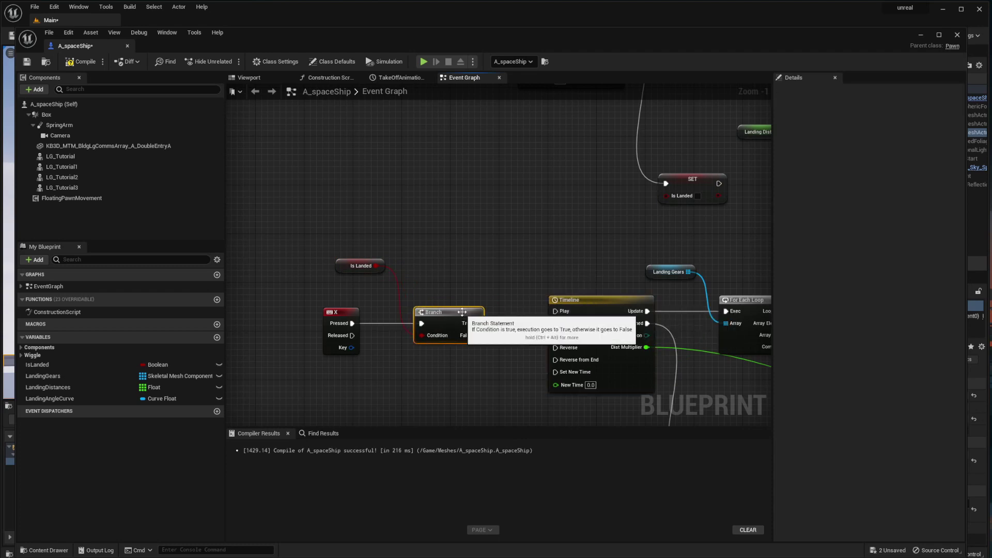
pyautogui.click(603, 297)
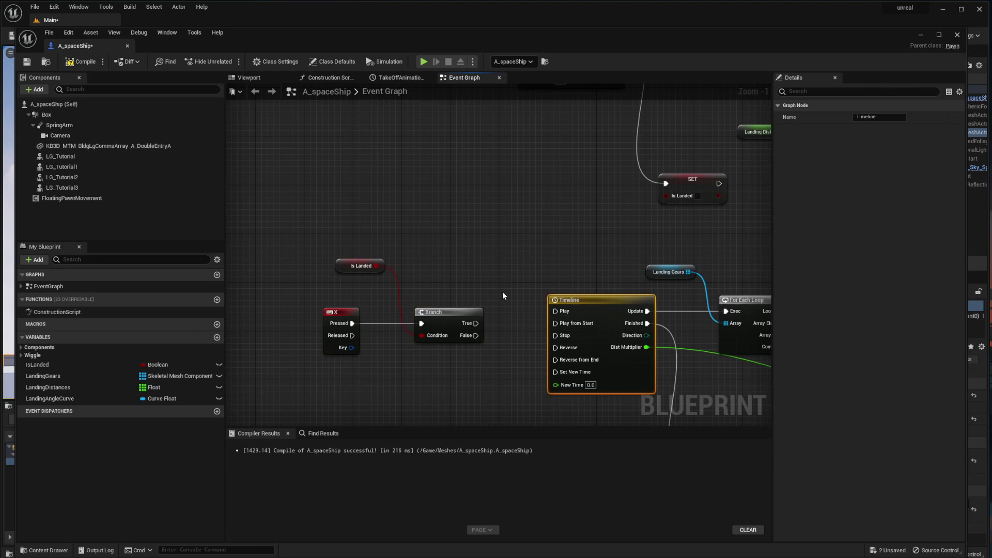
# Connect the copied Branch's False output to the copied timeline's Reverse from End input.
pyautogui.moveTo(502, 291); pyautogui.dragTo(444, 244, button='right')
pyautogui.moveTo(278, 217); pyautogui.dragTo(290, 230)
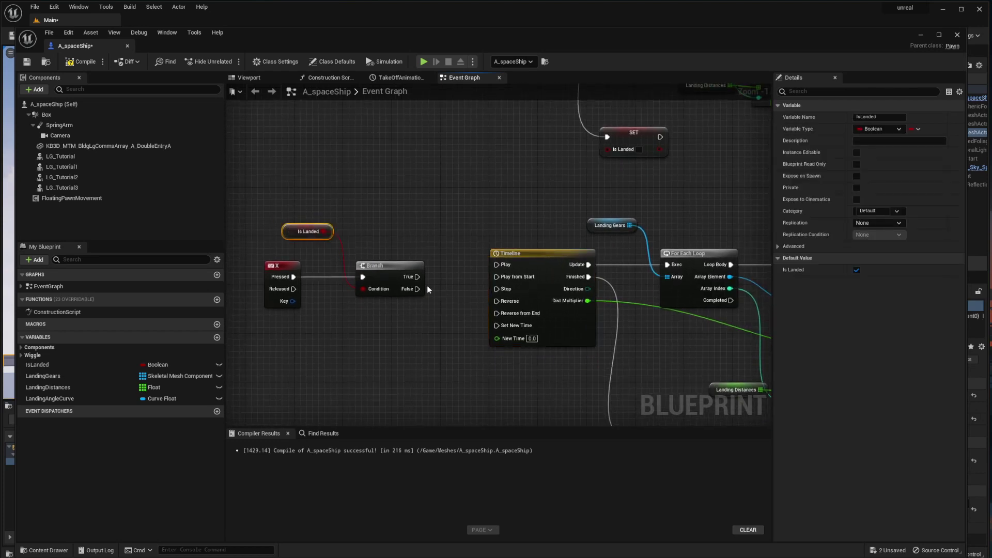
pyautogui.moveTo(418, 289); pyautogui.dragTo(513, 313)
pyautogui.moveTo(452, 321); pyautogui.dragTo(395, 311, button='right')
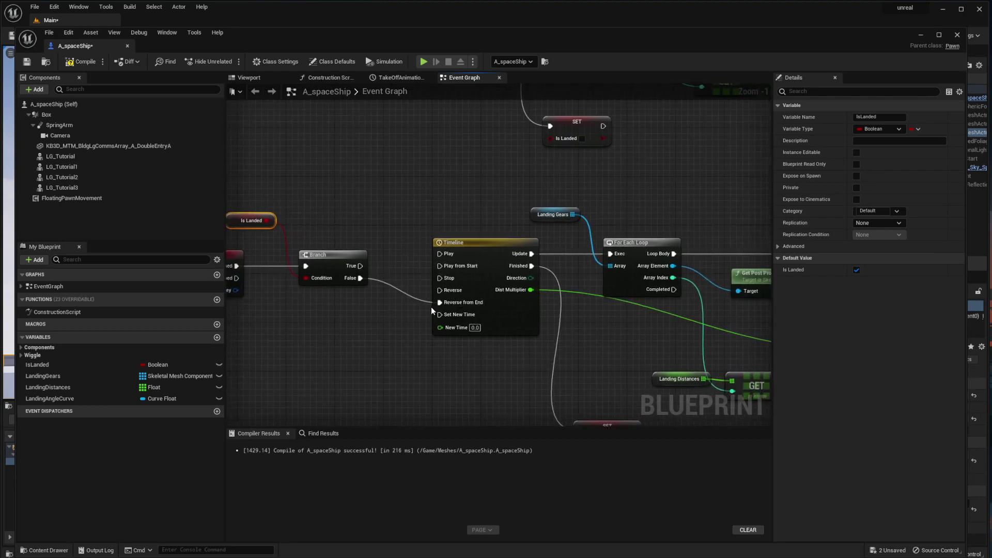
# Check Is Landed on the Set node after the copied timeline's Finished output and compile the blueprint.
pyautogui.moveTo(595, 322); pyautogui.dragTo(338, 247, button='right')
pyautogui.moveTo(471, 268); pyautogui.dragTo(573, 242, button='right')
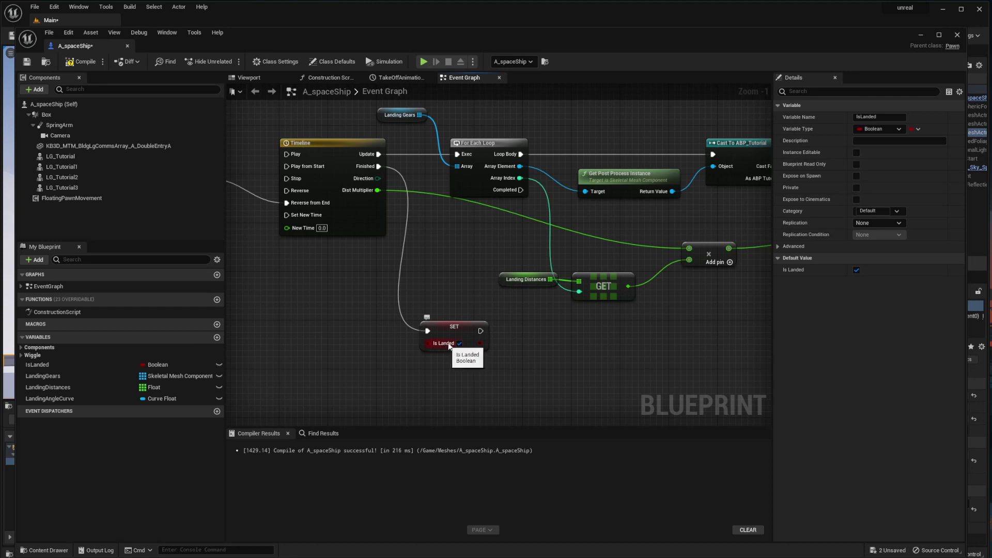
pyautogui.moveTo(445, 296); pyautogui.dragTo(452, 316, button='right')
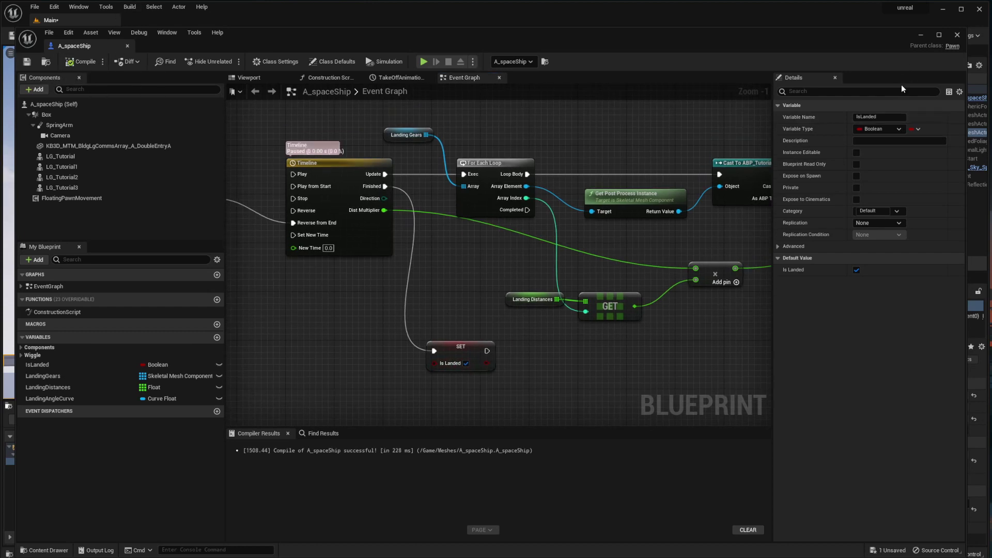
# Minimize the blueprint editor, play the level to test the take-off and landing animations, and stop the session.
pyautogui.click(922, 34)
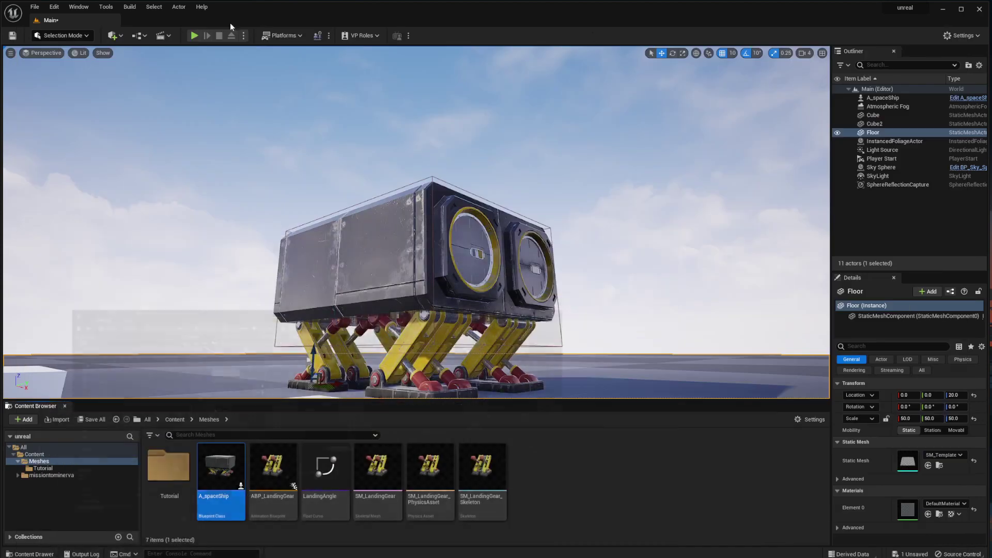
pyautogui.click(379, 229)
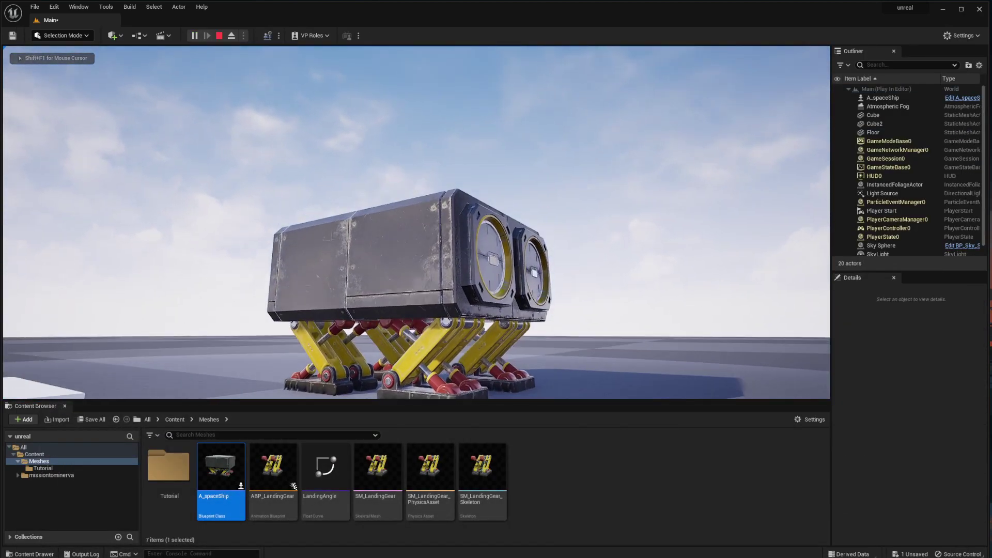
pyautogui.press('g')
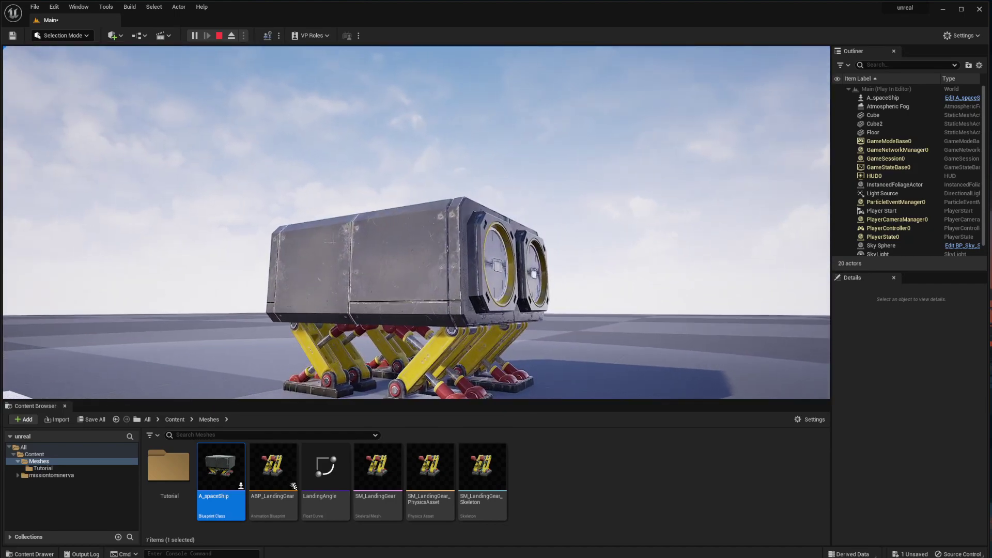
pyautogui.click(585, 158)
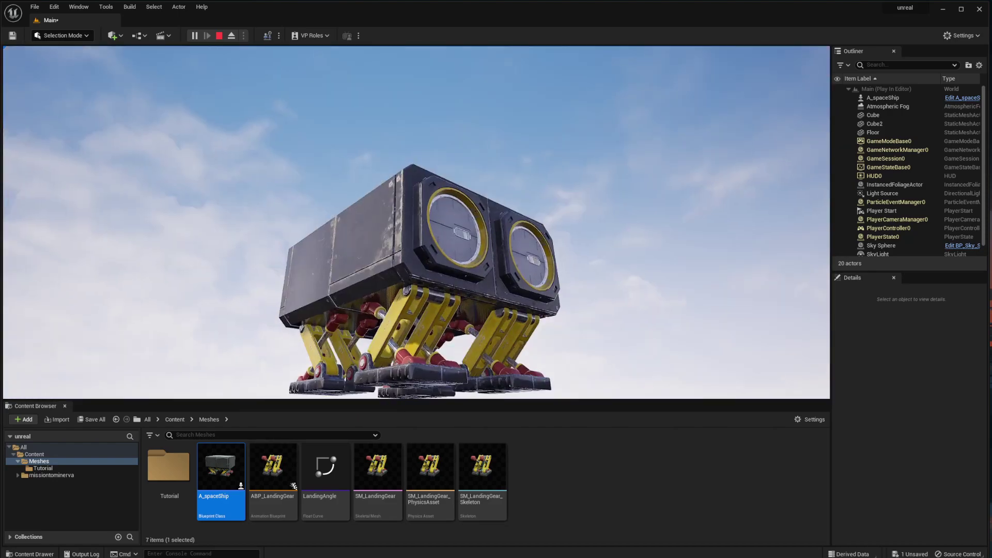
pyautogui.press('Escape')
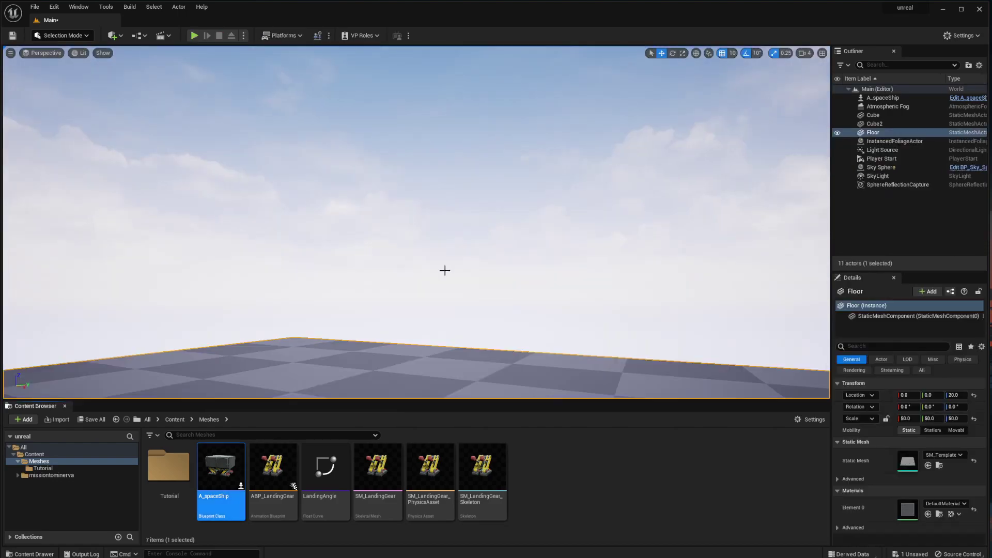
# Return to the A_spaceShip Event Graph, bring the X event chain into view, and shift the blueprint window to uncover the level editor's toolbar.
pyautogui.hotkey('alt', 'Tab')
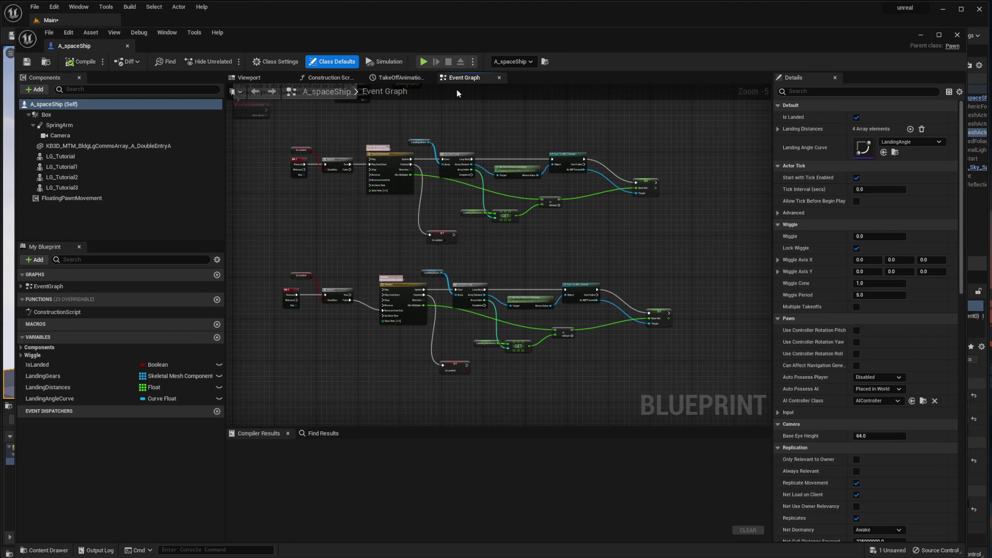
pyautogui.scroll(3, 398, 265)
pyautogui.moveTo(364, 279); pyautogui.dragTo(436, 194, button='right')
pyautogui.moveTo(262, 163); pyautogui.dragTo(513, 329)
pyautogui.moveTo(375, 310); pyautogui.dragTo(677, 291, button='right')
pyautogui.moveTo(243, 245); pyautogui.dragTo(534, 259, button='right')
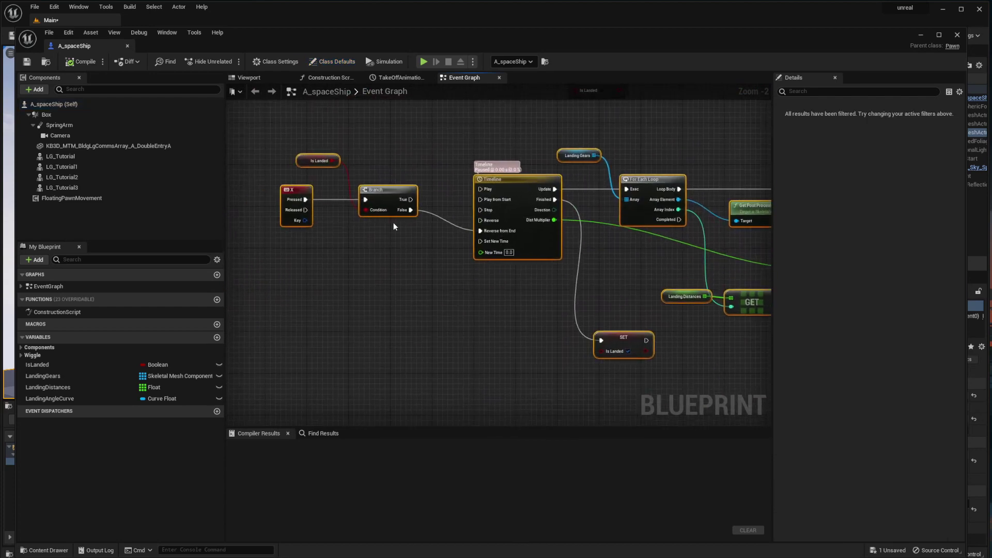
pyautogui.click(423, 248)
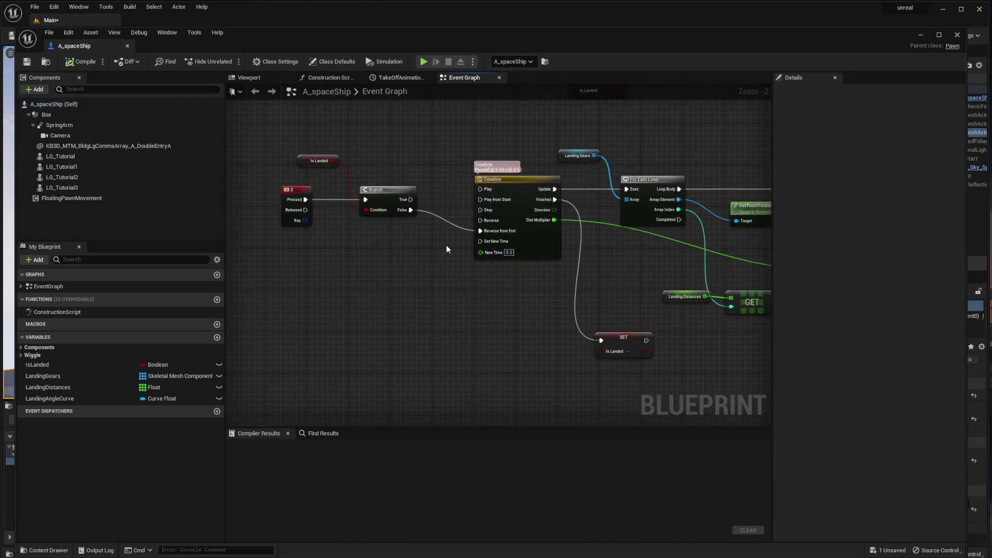
pyautogui.moveTo(254, 37); pyautogui.dragTo(291, 66)
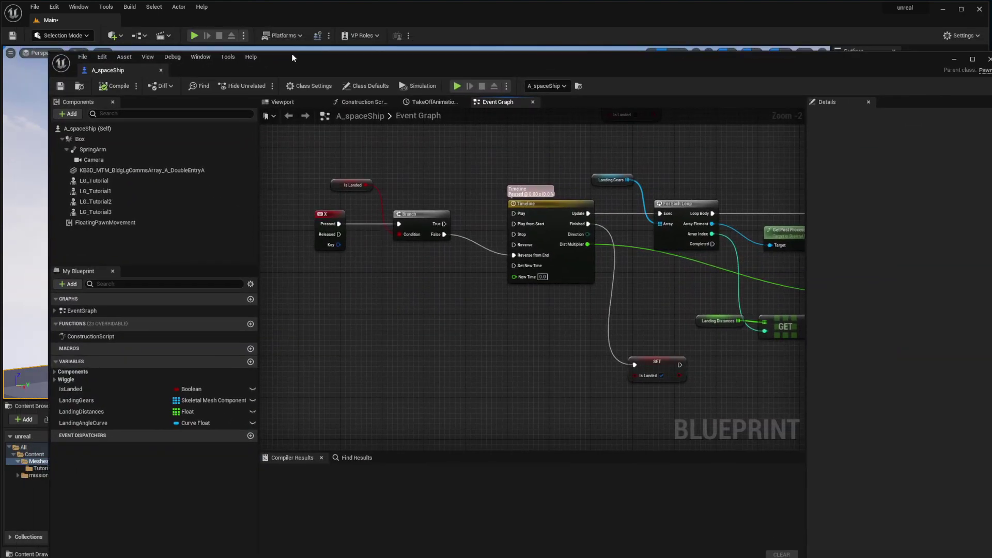
# Align the X event, Is Landed and Branch nodes so the False wire runs straight into the timeline's Reverse from End input.
pyautogui.moveTo(297, 178); pyautogui.dragTo(411, 267)
pyautogui.moveTo(420, 227); pyautogui.dragTo(404, 254)
pyautogui.click(438, 241)
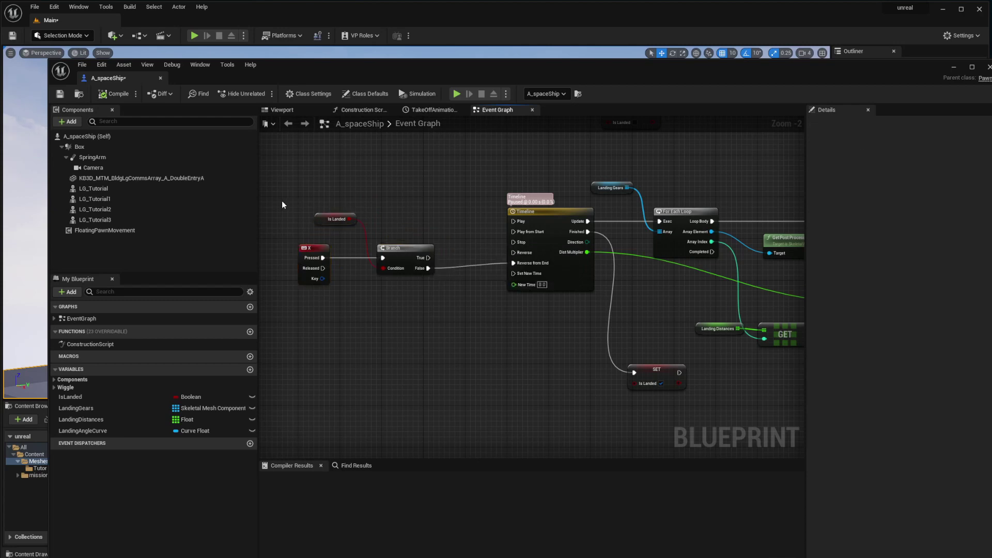
pyautogui.moveTo(282, 202); pyautogui.dragTo(399, 261)
pyautogui.moveTo(393, 251); pyautogui.dragTo(389, 247)
pyautogui.click(445, 280)
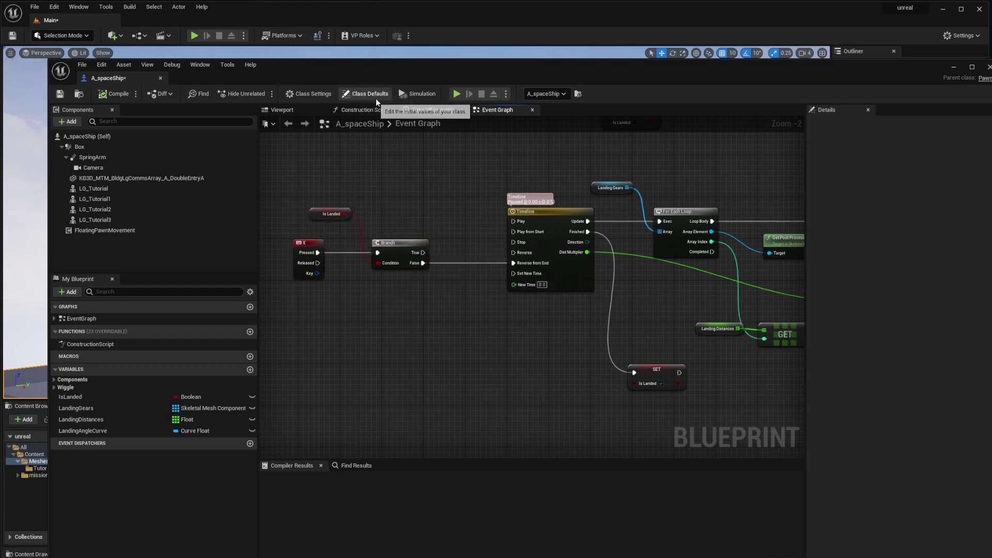
# Move the X event, Is Landed and Branch nodes well away from the timeline to make room for more nodes.
pyautogui.moveTo(386, 184); pyautogui.dragTo(562, 182, button='right')
pyautogui.moveTo(427, 193); pyautogui.dragTo(615, 322)
pyautogui.moveTo(573, 250); pyautogui.dragTo(385, 250)
pyautogui.moveTo(387, 214); pyautogui.dragTo(536, 226, button='right')
pyautogui.moveTo(540, 273); pyautogui.dragTo(452, 273)
pyautogui.click(471, 299)
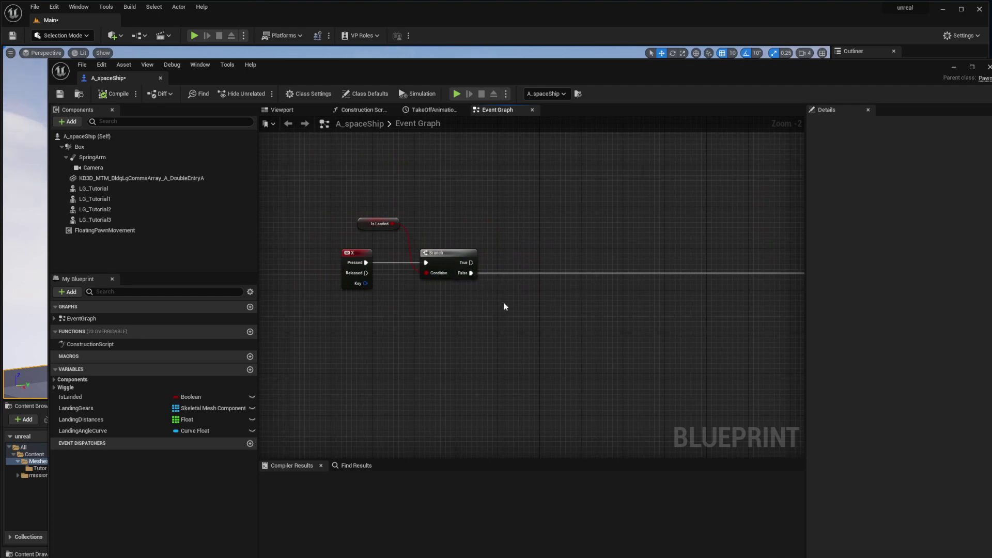
pyautogui.moveTo(513, 327); pyautogui.dragTo(454, 327, button='right')
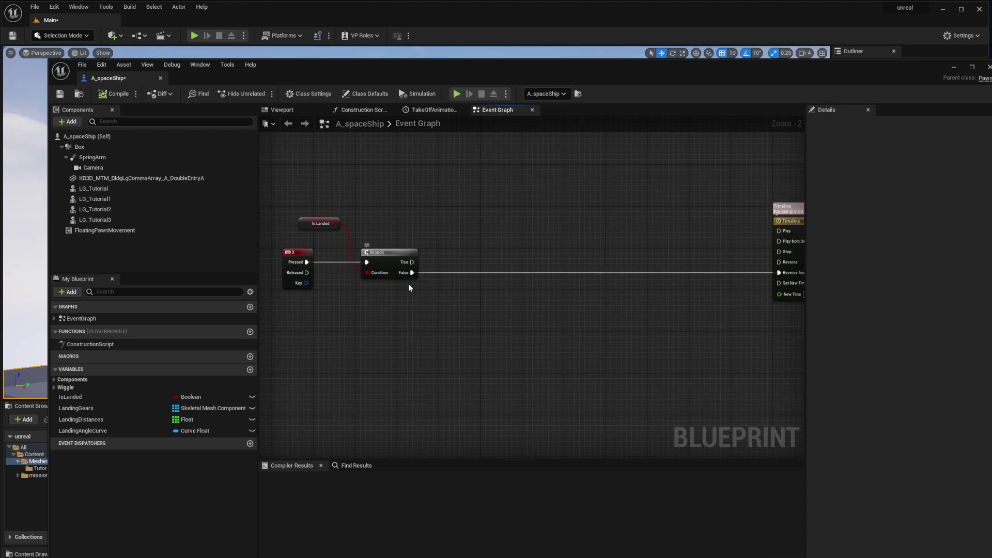
# Insert a Line Trace By Channel node between the Branch's False output and the timeline's Reverse from End input.
pyautogui.rightClick(478, 310)
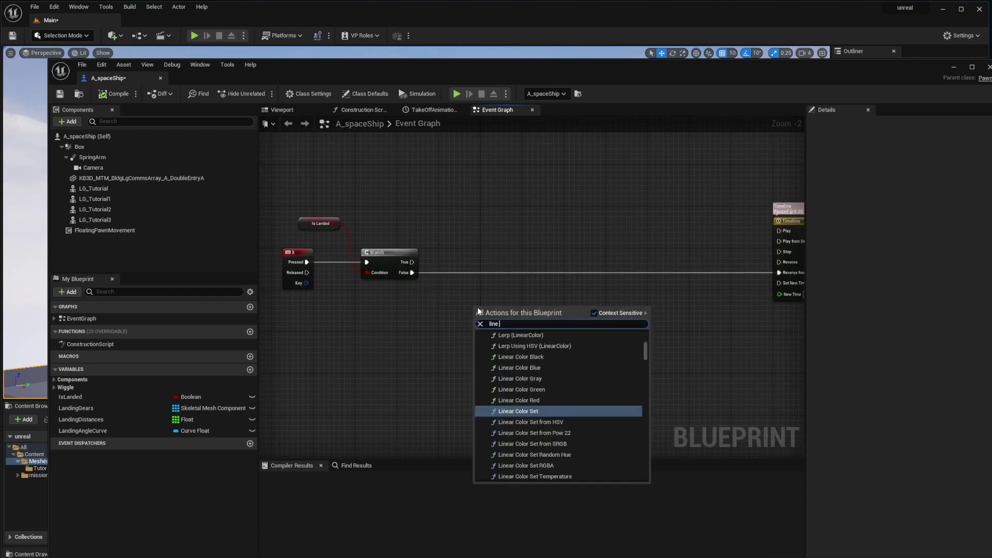
pyautogui.write('line trace')
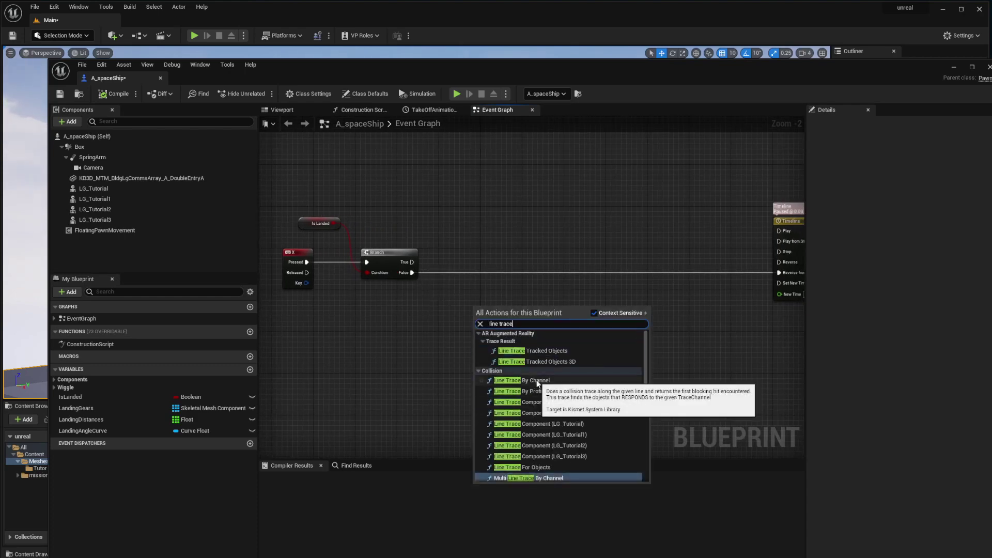
pyautogui.click(558, 382)
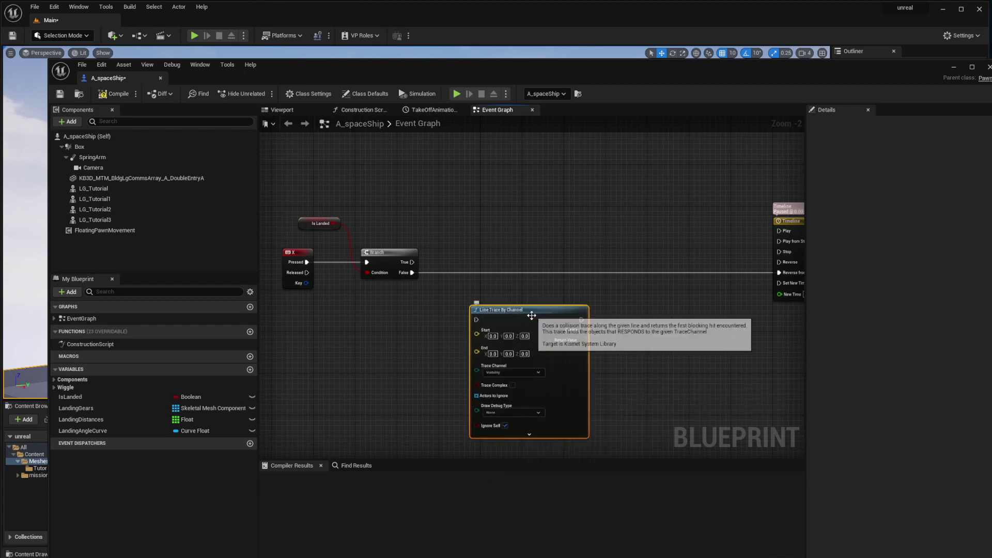
pyautogui.moveTo(517, 315); pyautogui.dragTo(518, 265)
pyautogui.moveTo(592, 272)
pyautogui.mouseDown()
pyautogui.moveTo(895, 304)
pyautogui.moveTo(637, 275)
pyautogui.mouseUp()
pyautogui.moveTo(379, 241); pyautogui.dragTo(499, 236, button='right')
pyautogui.moveTo(544, 256); pyautogui.dragTo(502, 255)
# Add a Branch between the line trace and the timeline, with the trace's Return Value as Condition and True wired to Reverse from End.
pyautogui.press('b')
pyautogui.click(587, 269)
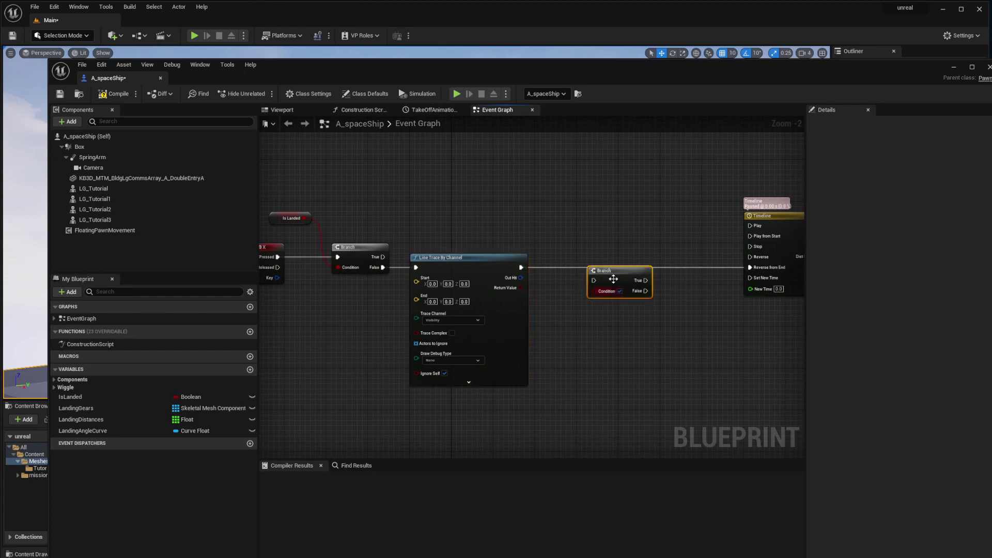
pyautogui.moveTo(613, 274); pyautogui.dragTo(623, 266)
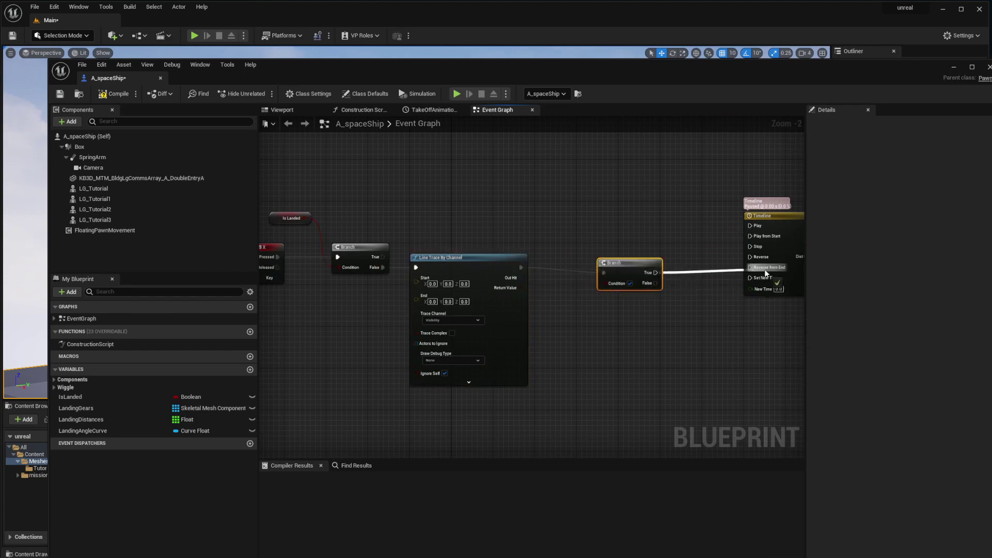
pyautogui.moveTo(520, 288); pyautogui.dragTo(614, 287)
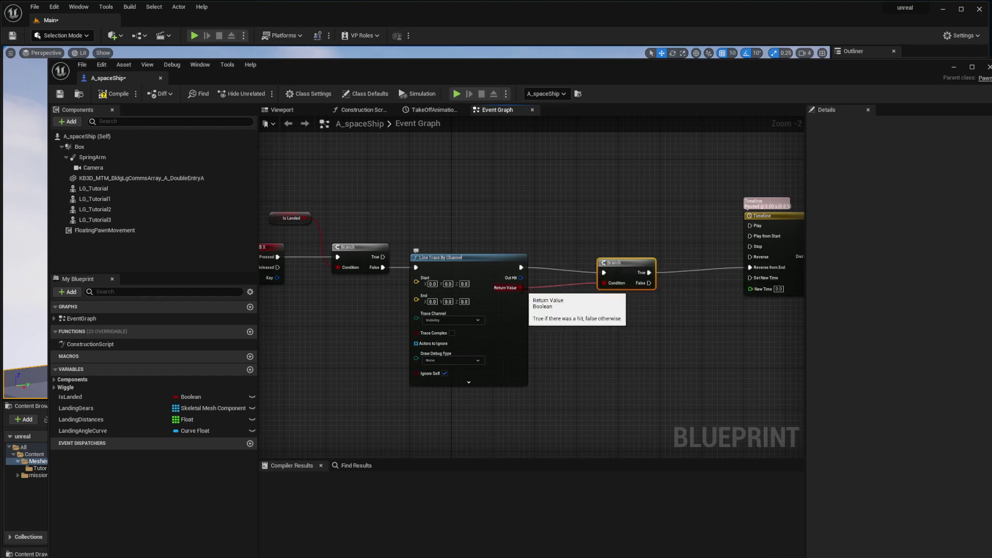
pyautogui.moveTo(627, 267); pyautogui.dragTo(624, 262)
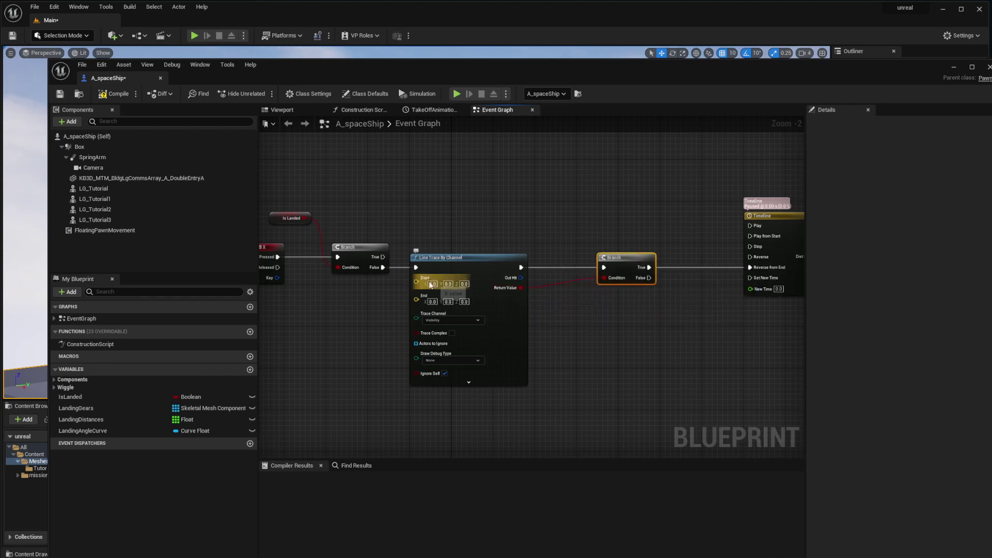
# Move Line Trace By Channel closer to the new Branch and space the X event, Is Landed and first Branch farther before it.
pyautogui.moveTo(430, 285); pyautogui.dragTo(453, 290)
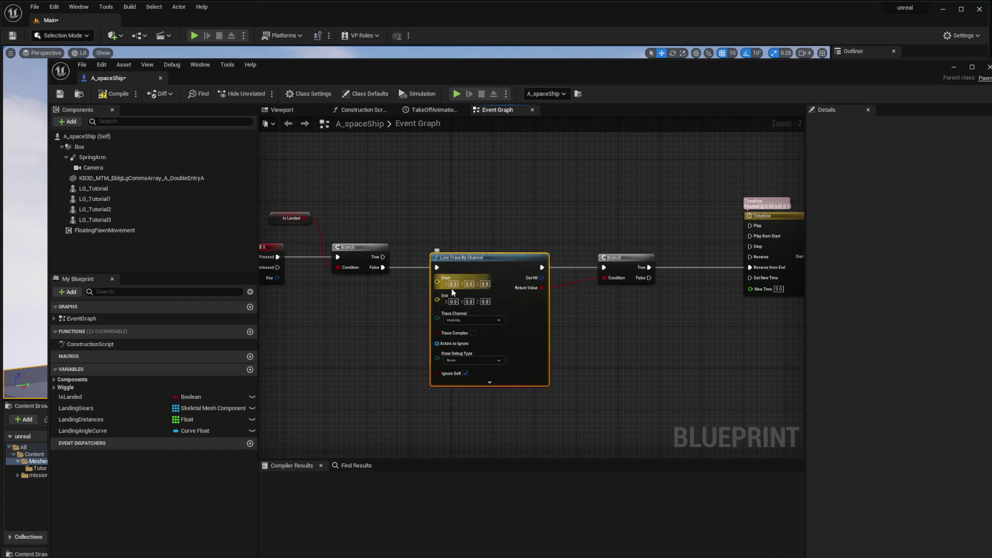
pyautogui.click(417, 230)
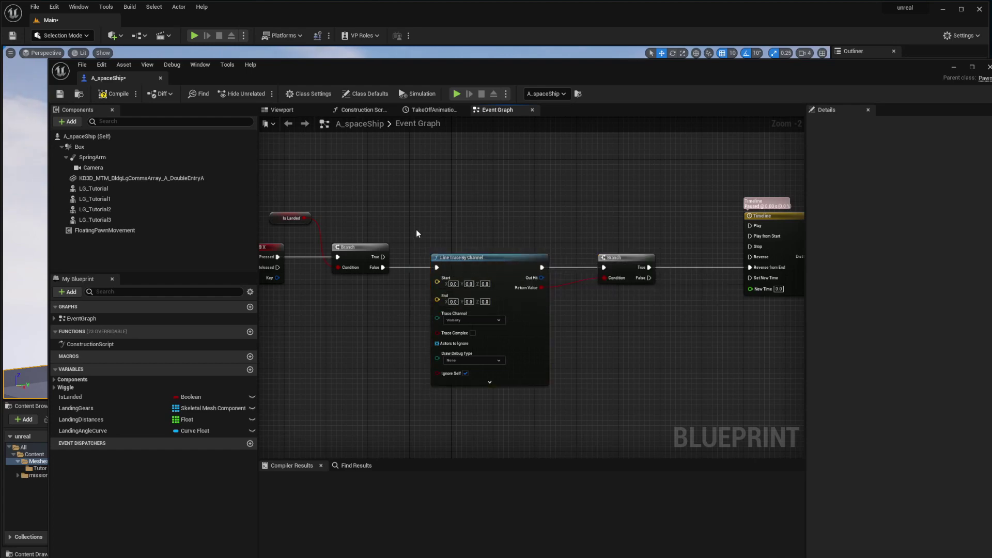
pyautogui.moveTo(416, 230); pyautogui.dragTo(545, 223, button='right')
pyautogui.scroll(2, 545, 223)
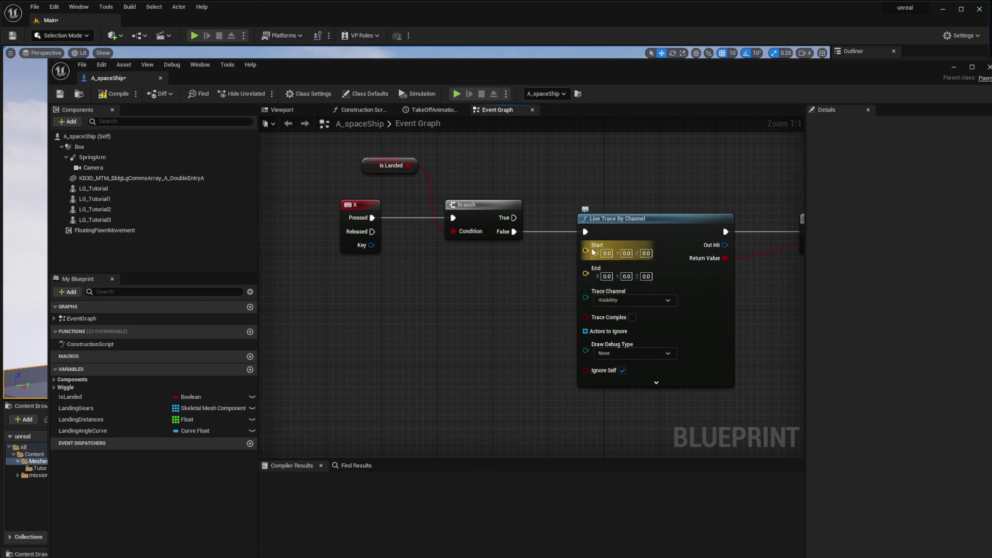
pyautogui.moveTo(414, 261); pyautogui.dragTo(458, 265, button='right')
pyautogui.moveTo(388, 276); pyautogui.dragTo(513, 173)
pyautogui.moveTo(522, 208); pyautogui.dragTo(335, 208)
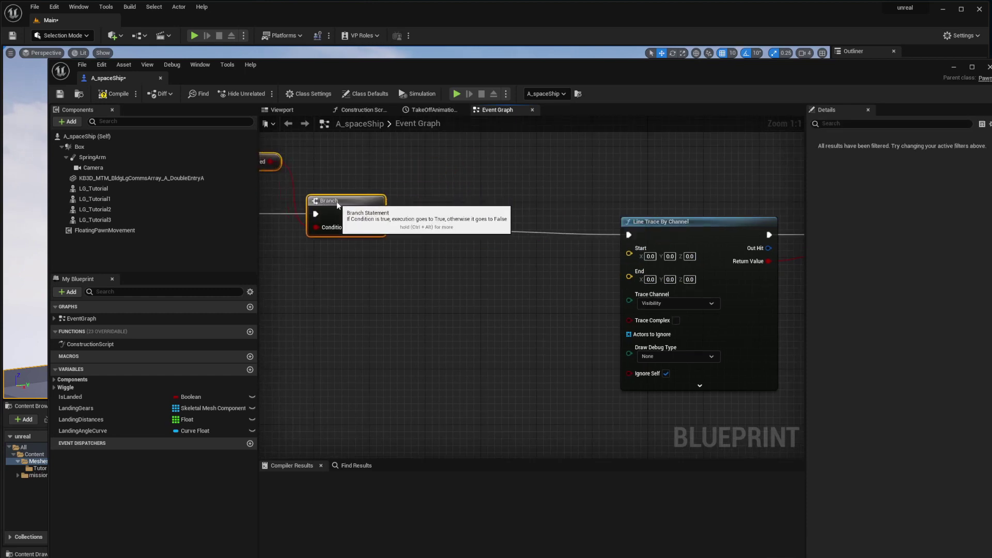
pyautogui.click(403, 191)
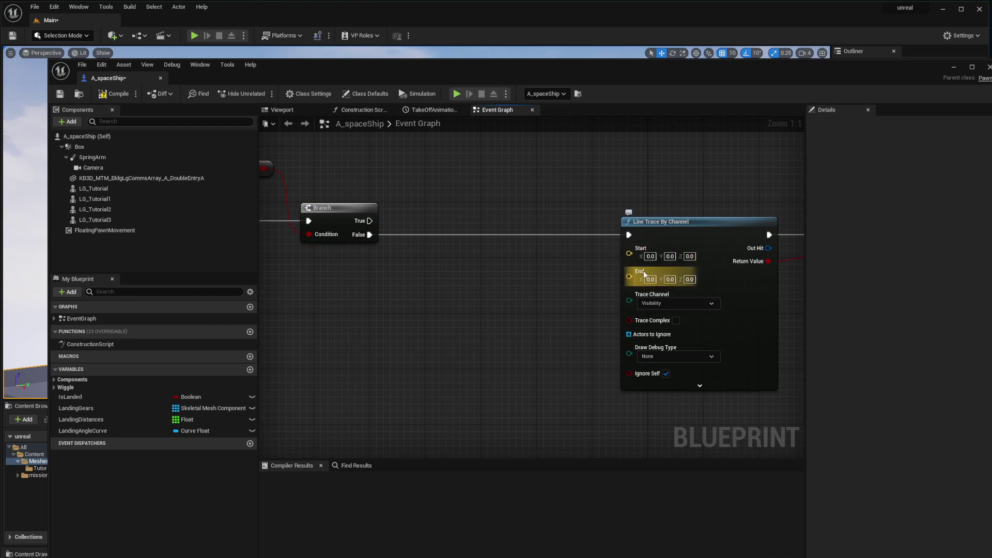
# Nudge the X event, Is Landed and first Branch nodes slightly closer to the line trace.
pyautogui.moveTo(451, 222); pyautogui.dragTo(603, 228, button='right')
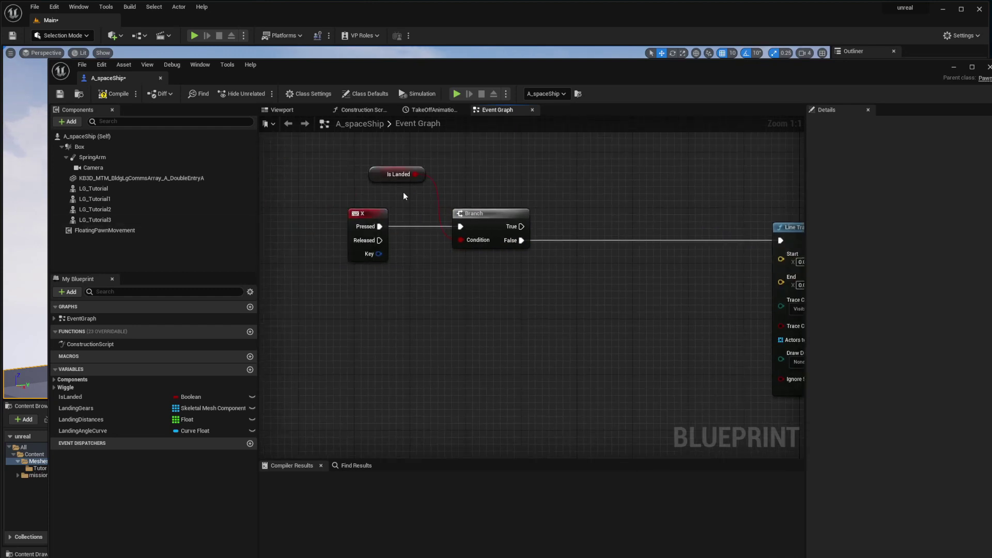
pyautogui.moveTo(353, 167); pyautogui.dragTo(461, 254)
pyautogui.moveTo(473, 220); pyautogui.dragTo(480, 221)
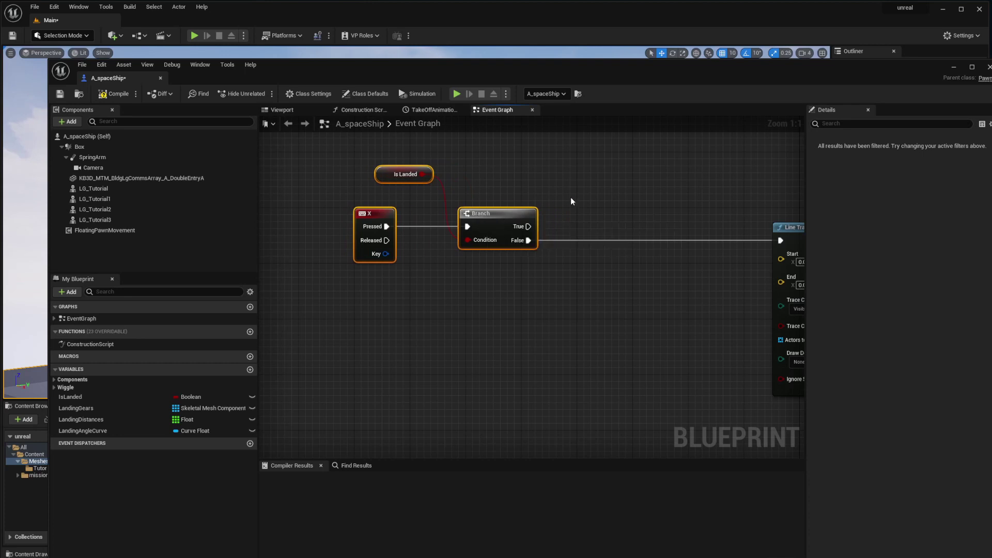
pyautogui.moveTo(571, 199); pyautogui.dragTo(436, 197, button='right')
pyautogui.click(481, 200)
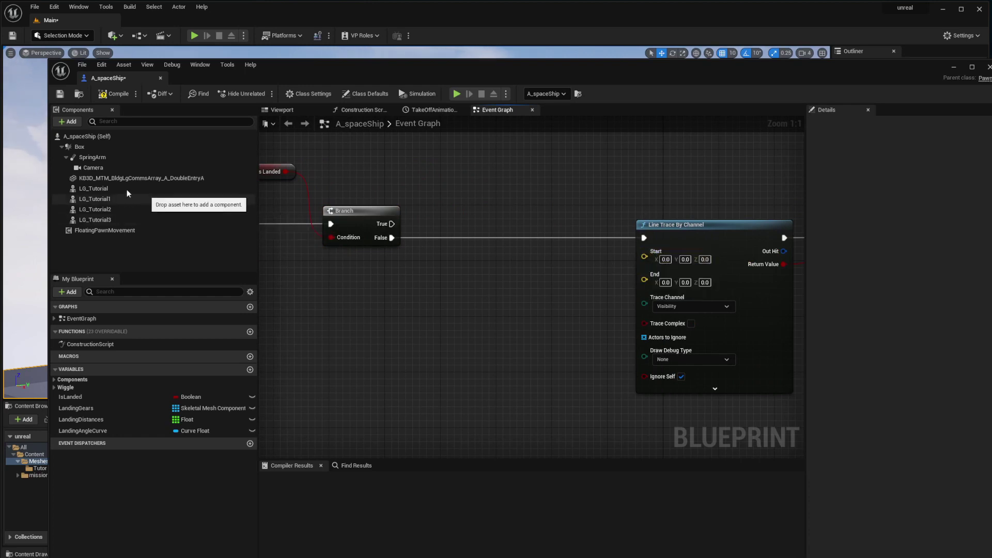
# Add an LG_Tutorial component reference to the graph and a Get World Location node connected to it.
pyautogui.click(96, 189)
pyautogui.moveTo(93, 188); pyautogui.dragTo(404, 297)
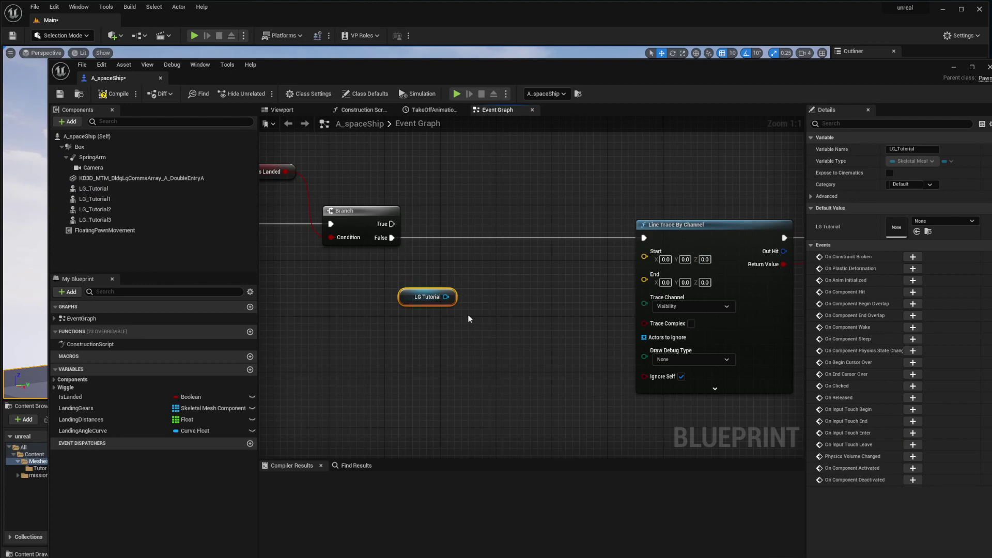
pyautogui.moveTo(445, 296); pyautogui.dragTo(492, 282)
pyautogui.write('get wor')
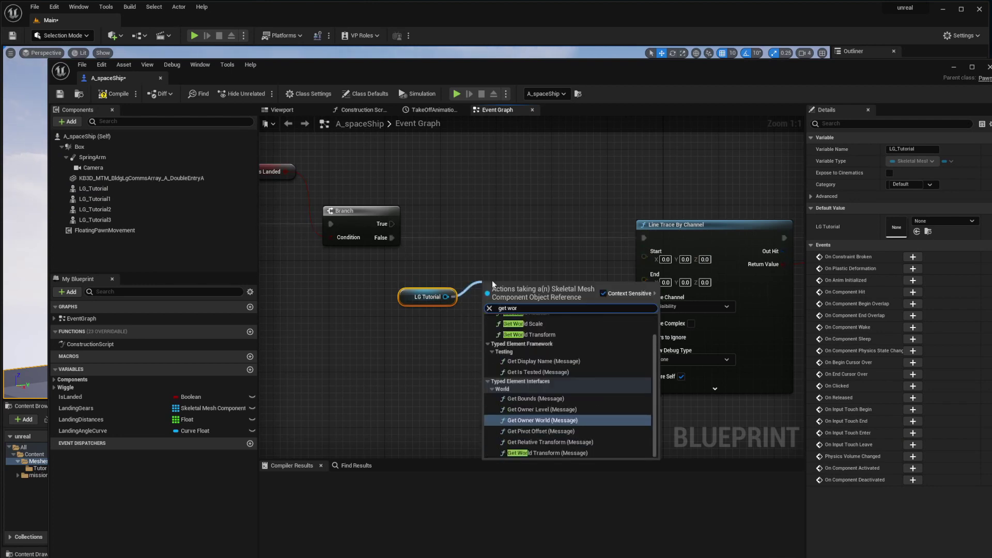
pyautogui.write('ld t')
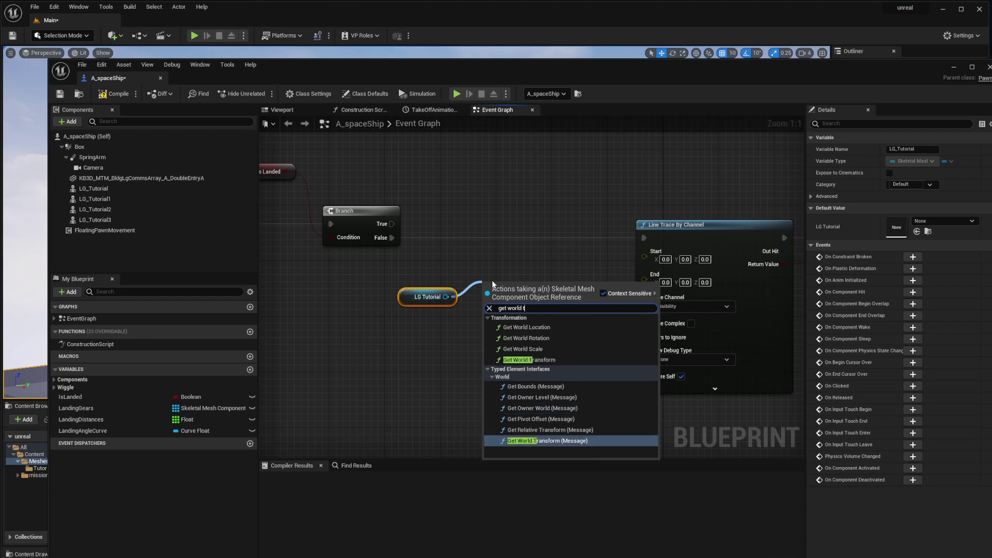
pyautogui.click(554, 329)
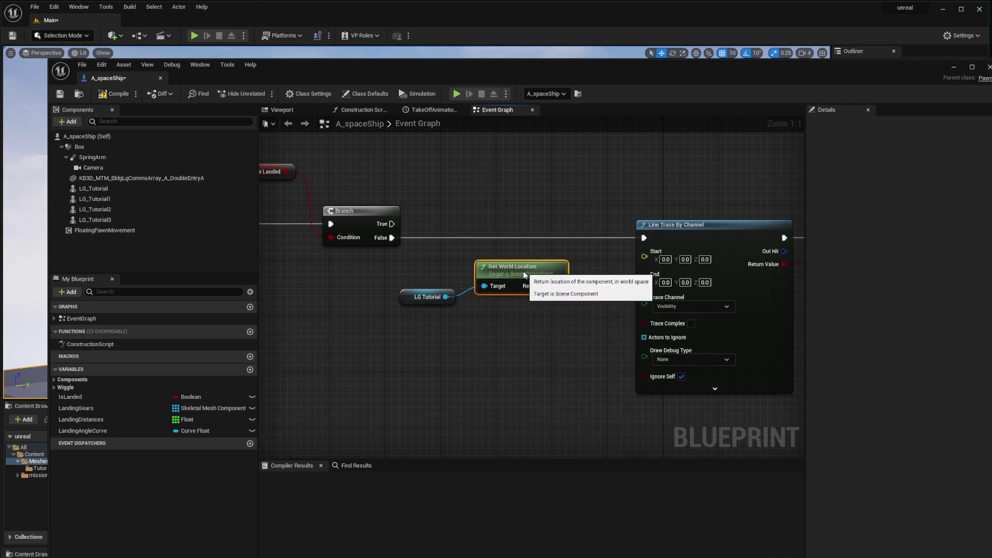
# Arrange the LG Tutorial and Get World Location nodes side by side beneath the first Branch.
pyautogui.moveTo(519, 282); pyautogui.dragTo(526, 282)
pyautogui.moveTo(427, 273); pyautogui.dragTo(509, 310)
pyautogui.moveTo(516, 283); pyautogui.dragTo(414, 304)
pyautogui.click(500, 263)
pyautogui.moveTo(470, 287); pyautogui.dragTo(463, 287)
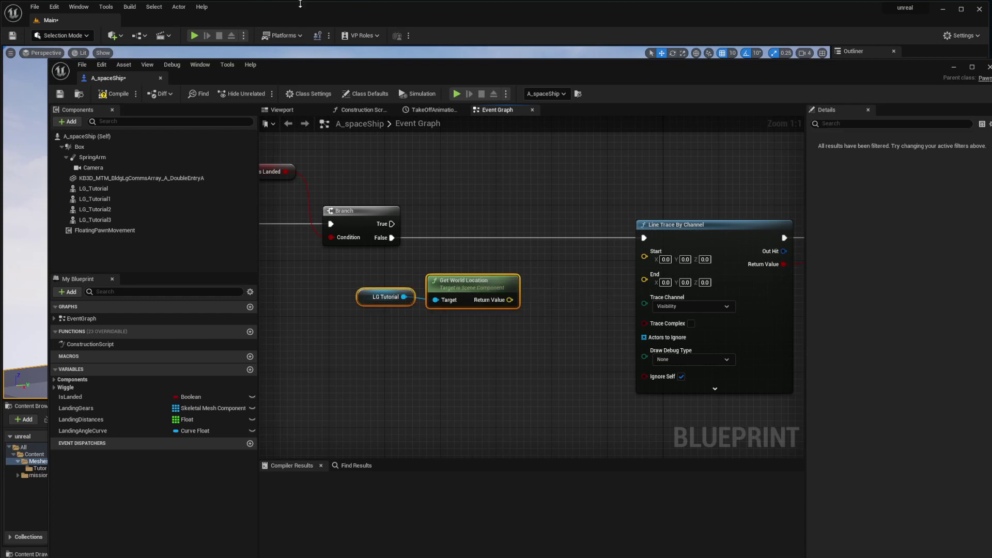
# Examine where the LG_Tutorial gear's origin sits on its foot in the 3D view, and return to the Event Graph.
pyautogui.click(284, 110)
pyautogui.click(89, 189)
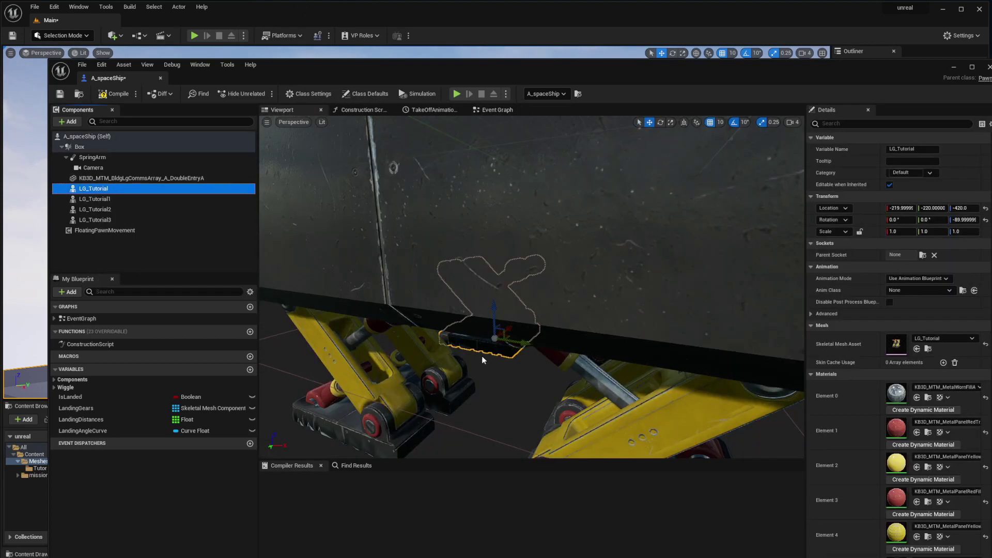
pyautogui.moveTo(483, 358); pyautogui.dragTo(594, 328, button='right')
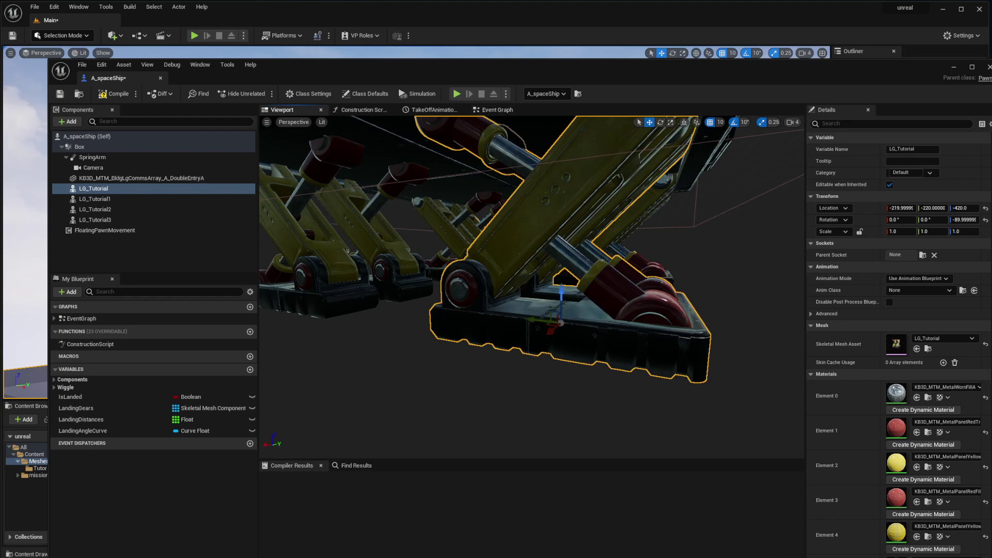
pyautogui.moveTo(548, 300); pyautogui.dragTo(535, 302, button='right')
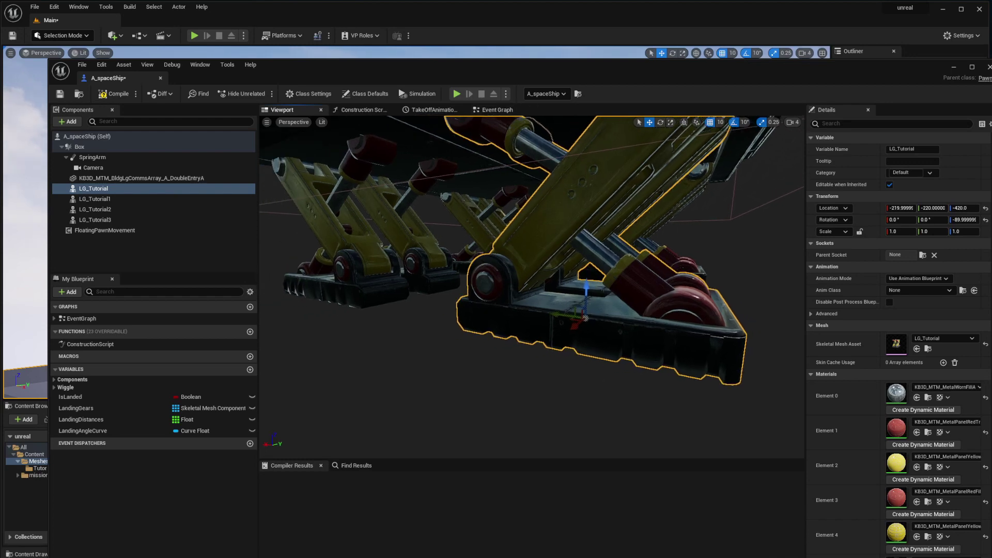
pyautogui.press('s')
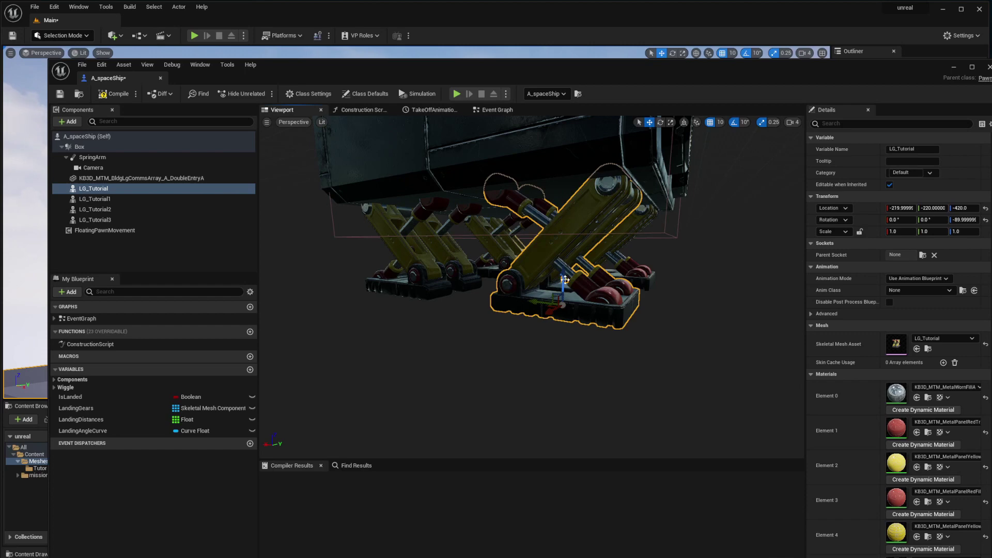
pyautogui.click(488, 109)
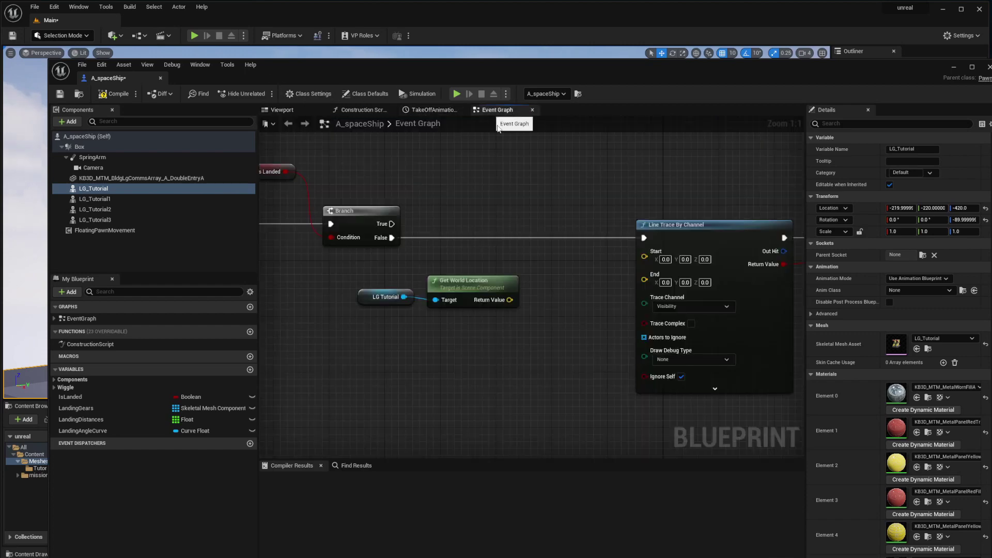
# Move the LG Tutorial and Get World Location nodes lower beneath the first Branch and select them both.
pyautogui.moveTo(526, 268); pyautogui.dragTo(552, 259, button='right')
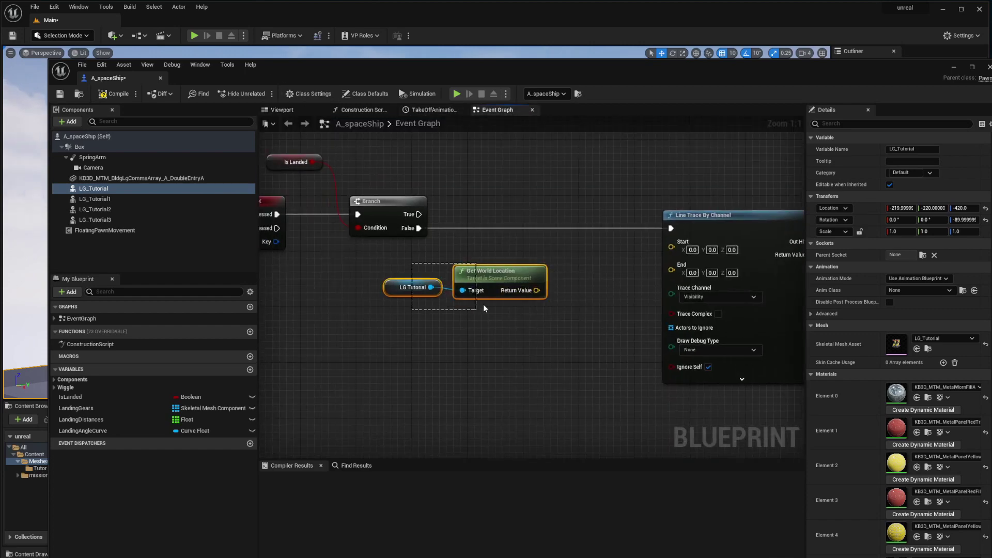
pyautogui.moveTo(483, 305); pyautogui.dragTo(484, 306)
pyautogui.moveTo(495, 284); pyautogui.dragTo(474, 320)
pyautogui.click(574, 310)
pyautogui.moveTo(405, 308); pyautogui.dragTo(457, 327)
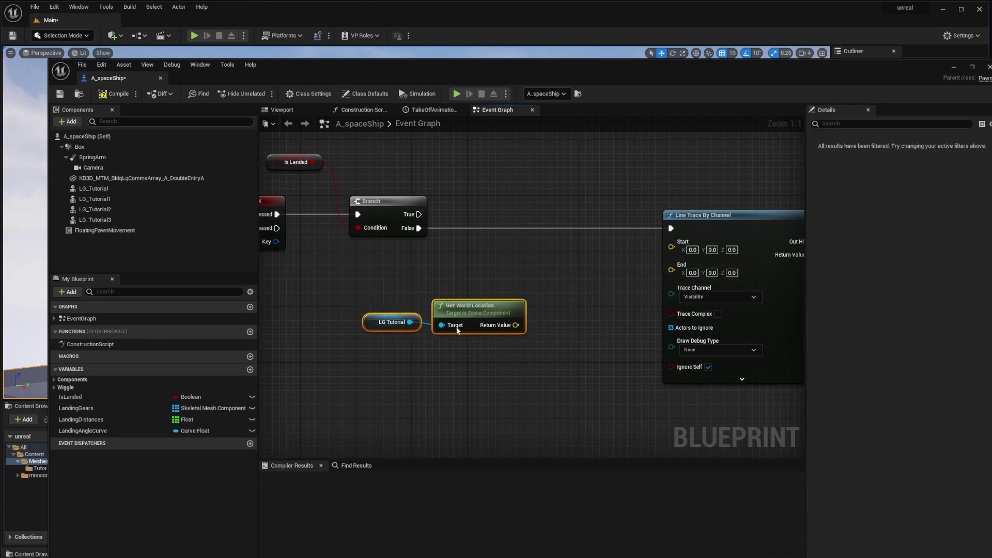
# Add a vector subtraction node from Get World Location's return value, with a Z offset of 5.
pyautogui.moveTo(528, 326); pyautogui.dragTo(580, 320)
pyautogui.write('-')
pyautogui.press('Return')
pyautogui.click(592, 337)
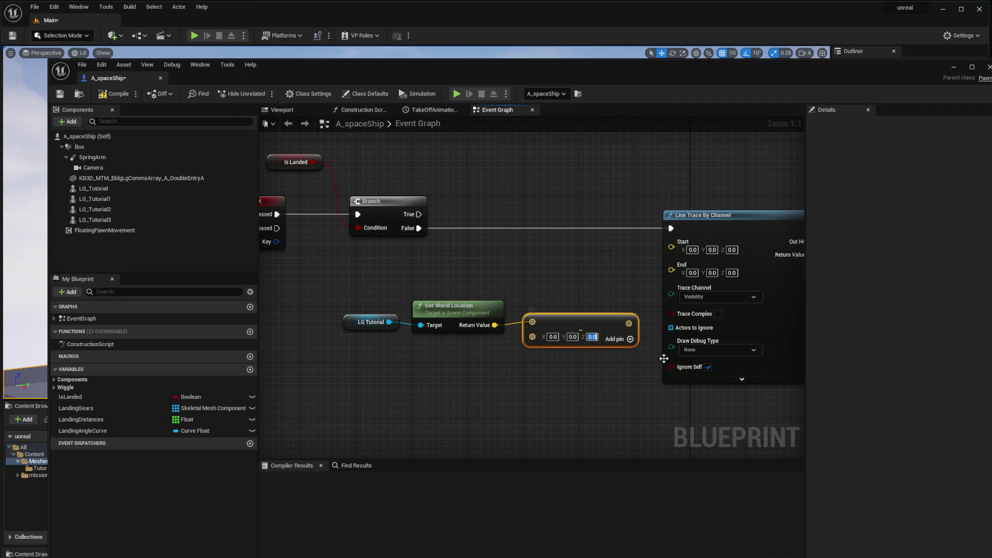
# Arrange the LG Tutorial, Get World Location and vector subtraction nodes in a compact row beneath the first Branch.
pyautogui.moveTo(481, 286); pyautogui.dragTo(564, 362)
pyautogui.moveTo(550, 319); pyautogui.dragTo(529, 319)
pyautogui.moveTo(328, 306); pyautogui.dragTo(309, 322)
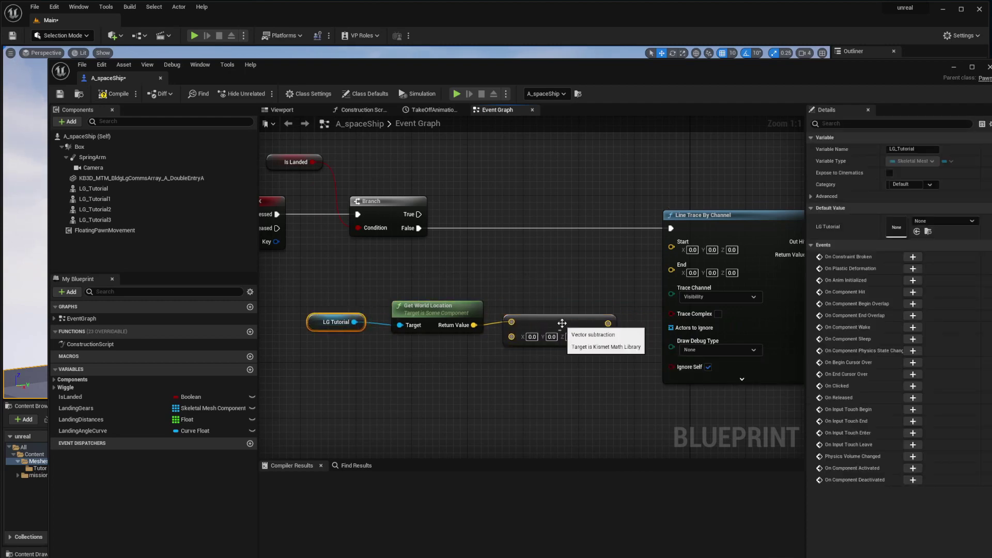
pyautogui.moveTo(562, 322); pyautogui.dragTo(555, 322)
pyautogui.moveTo(468, 316); pyautogui.dragTo(455, 315)
pyautogui.moveTo(551, 326); pyautogui.dragTo(553, 330)
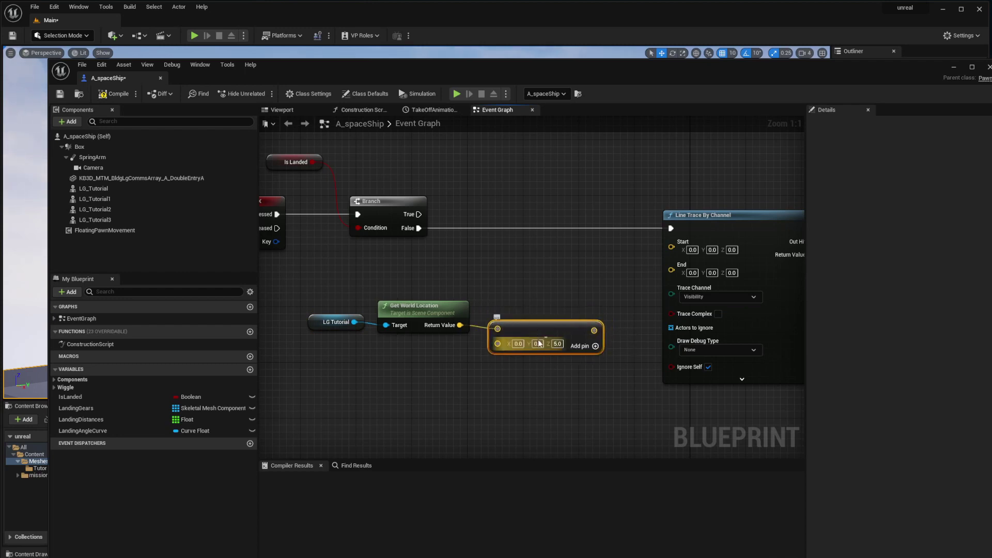
pyautogui.moveTo(429, 314); pyautogui.dragTo(433, 325)
pyautogui.moveTo(545, 329); pyautogui.dragTo(531, 342)
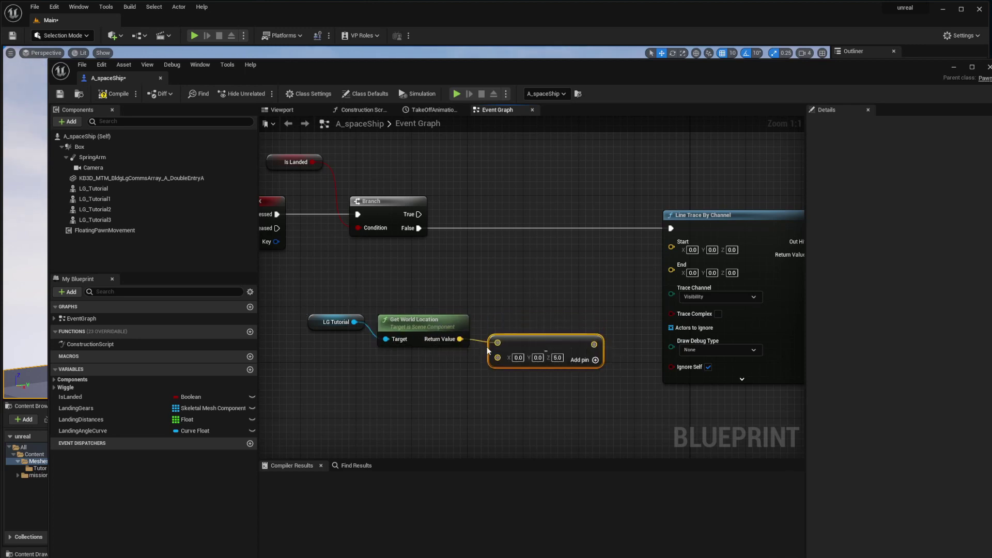
# Add a vector addition node from Get World Location's return value, with a Z offset of 200.
pyautogui.moveTo(459, 339)
pyautogui.mouseDown()
pyautogui.moveTo(514, 301)
pyautogui.moveTo(537, 300)
pyautogui.mouseUp()
pyautogui.write('+')
pyautogui.press('Return')
pyautogui.click(558, 309)
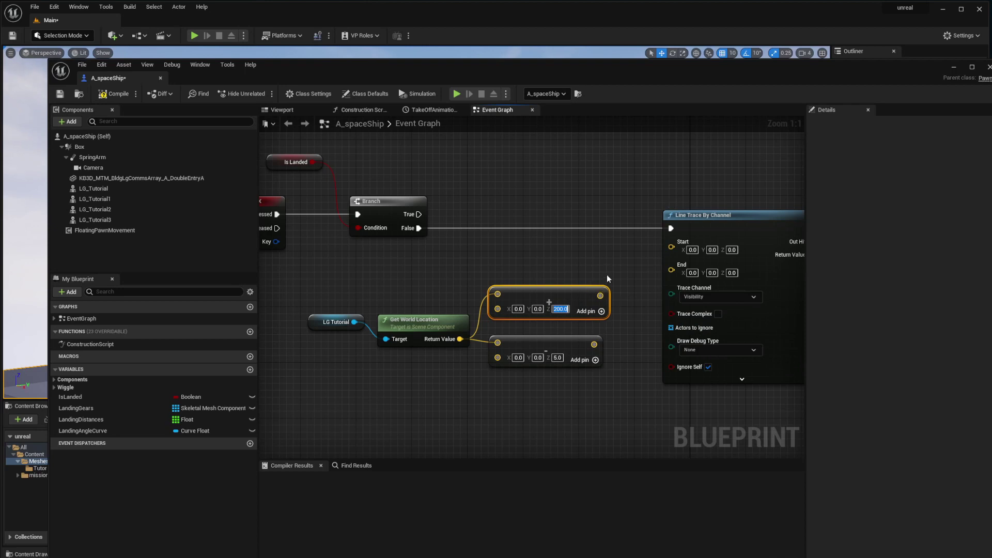
# Connect the addition result to the line trace's Start and the subtraction result to its End.
pyautogui.moveTo(581, 292)
pyautogui.mouseDown()
pyautogui.moveTo(636, 278)
pyautogui.moveTo(677, 248)
pyautogui.mouseUp()
pyautogui.moveTo(594, 345); pyautogui.dragTo(674, 266)
pyautogui.moveTo(529, 270); pyautogui.dragTo(556, 356)
pyautogui.click(640, 326)
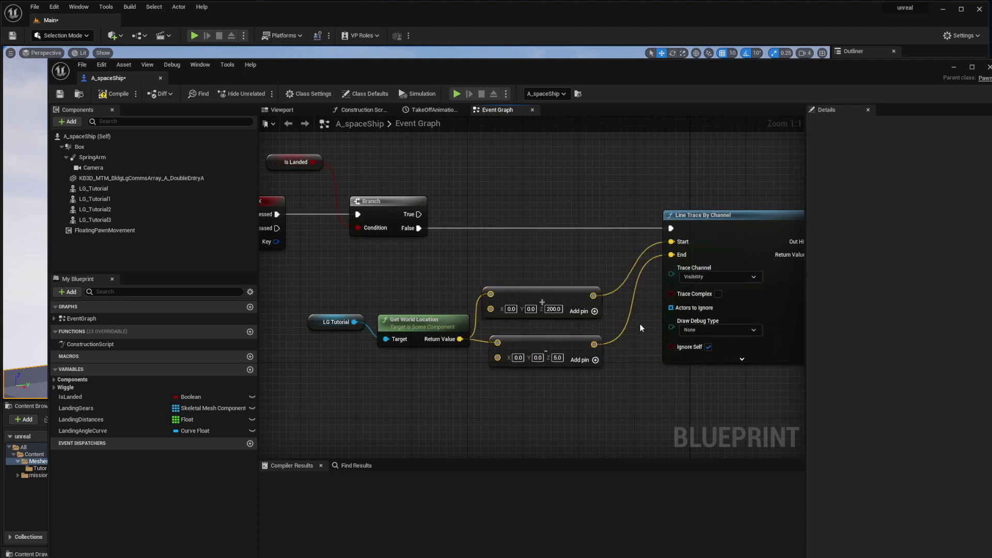
# Set the line trace's Draw Debug Type to For Duration and compile the blueprint.
pyautogui.moveTo(642, 332); pyautogui.dragTo(533, 300, button='right')
pyautogui.click(615, 301)
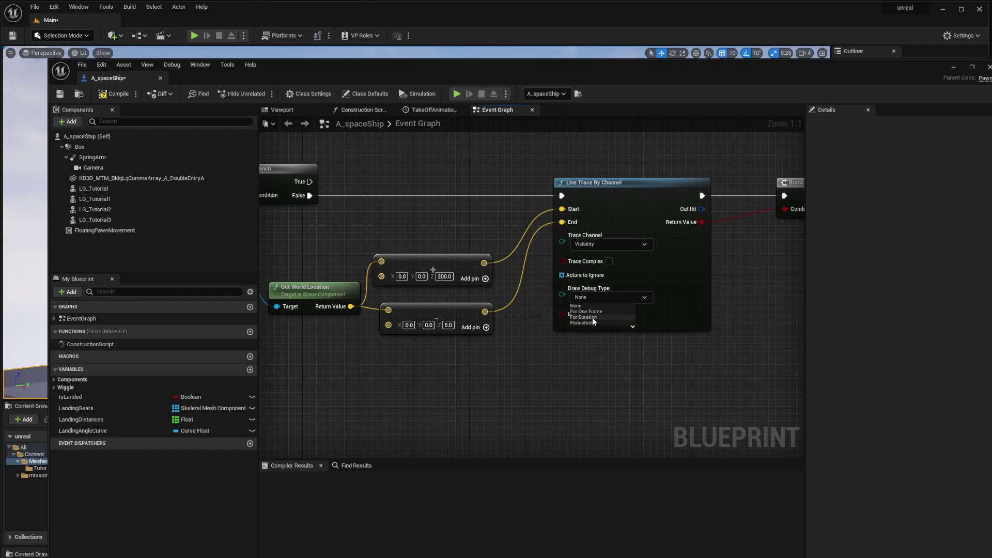
pyautogui.click(593, 317)
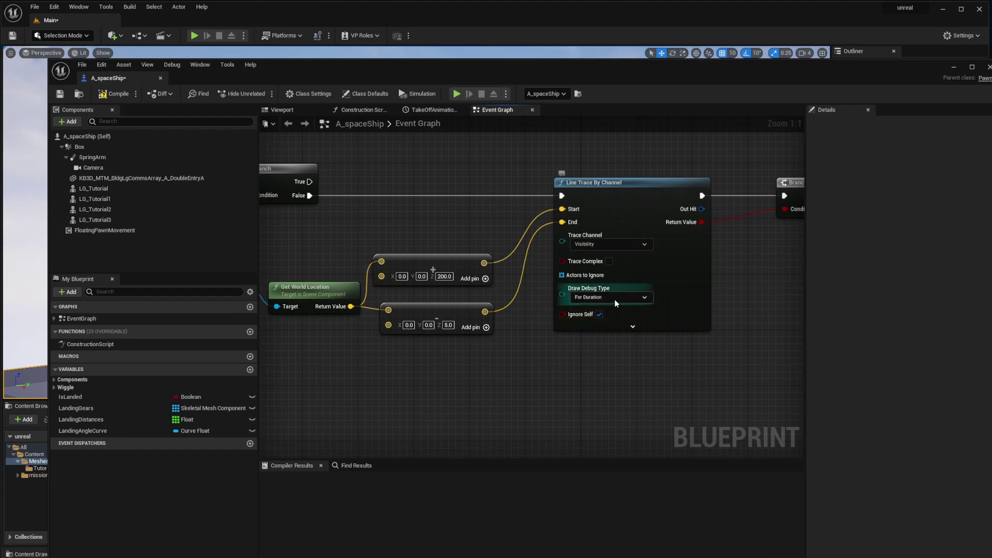
pyautogui.click(94, 95)
# Put the blueprint window aside, play the level to test the spaceship's landing trace, and stop the session.
pyautogui.moveTo(196, 79); pyautogui.dragTo(370, 100)
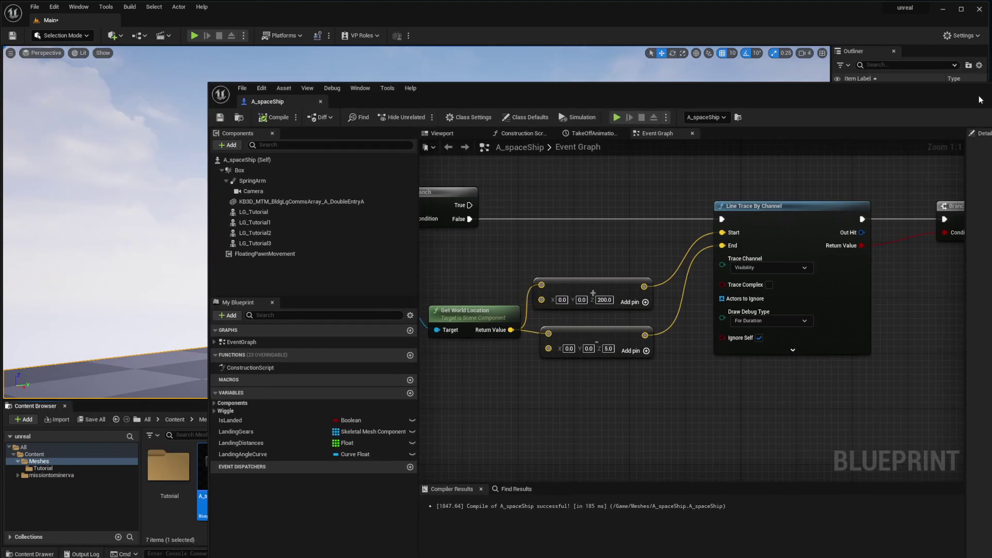
pyautogui.moveTo(981, 100); pyautogui.dragTo(641, 102)
pyautogui.click(779, 95)
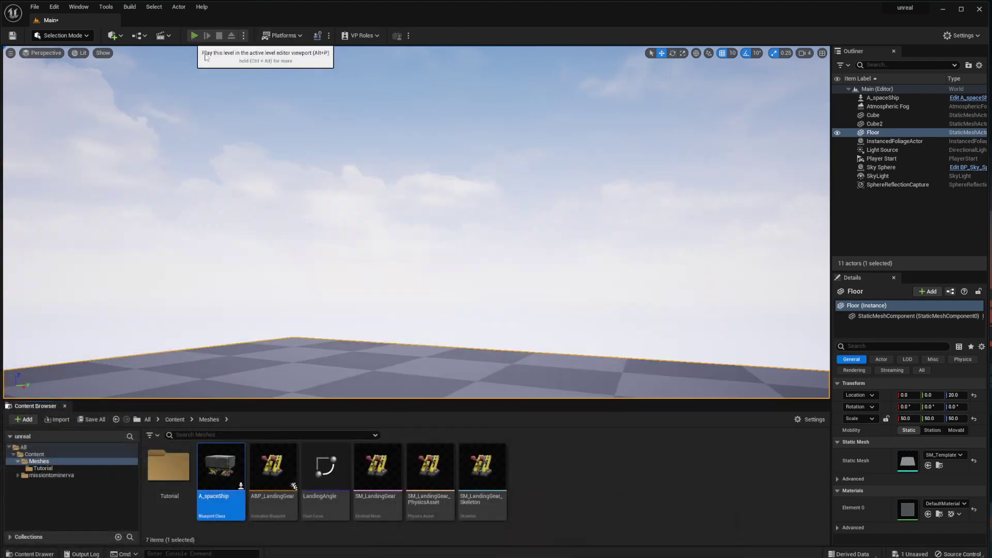
pyautogui.click(194, 35)
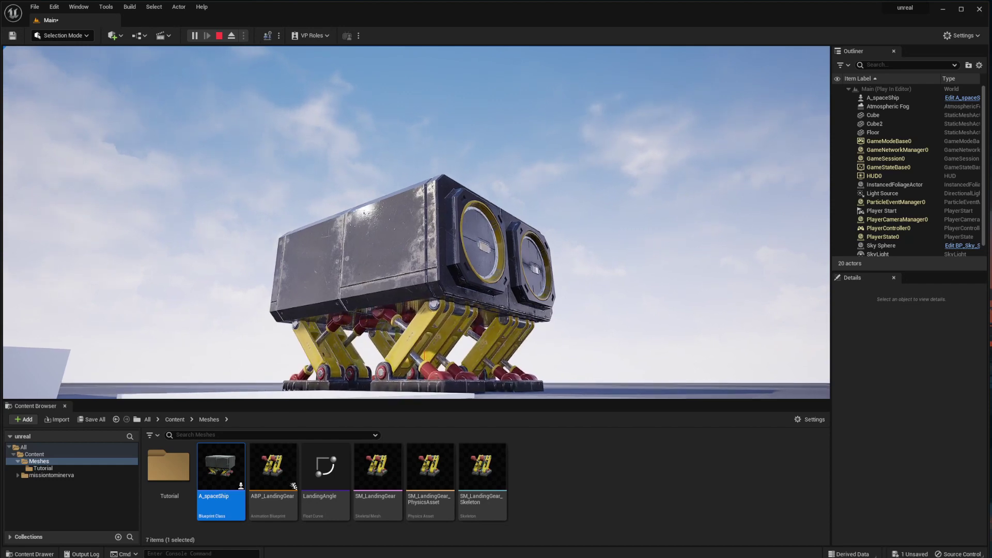
pyautogui.press('Escape')
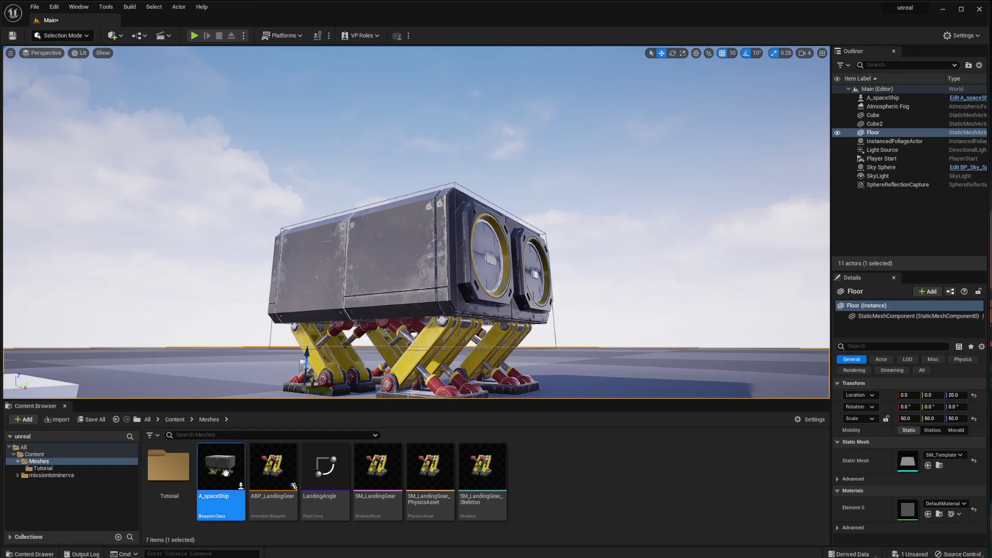
# Reopen the A_spaceShip blueprint and examine the world location and offset nodes feeding the line trace.
pyautogui.doubleClick(209, 487)
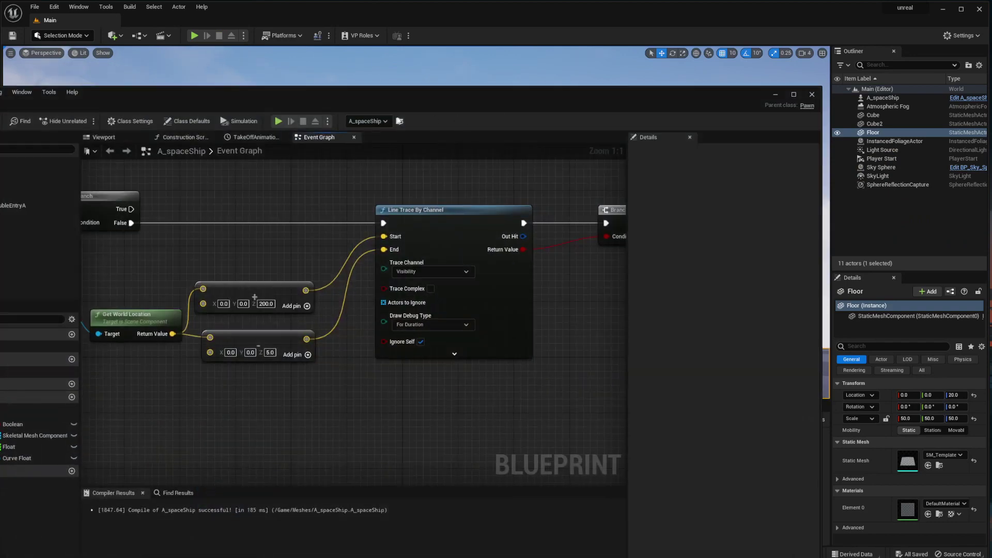
pyautogui.moveTo(403, 96)
pyautogui.mouseDown()
pyautogui.moveTo(527, 66)
pyautogui.moveTo(579, 67)
pyautogui.mouseUp()
pyautogui.moveTo(310, 255); pyautogui.dragTo(442, 248, button='right')
pyautogui.moveTo(316, 241); pyautogui.dragTo(563, 357)
pyautogui.click(569, 213)
pyautogui.moveTo(612, 211); pyautogui.dragTo(503, 212, button='right')
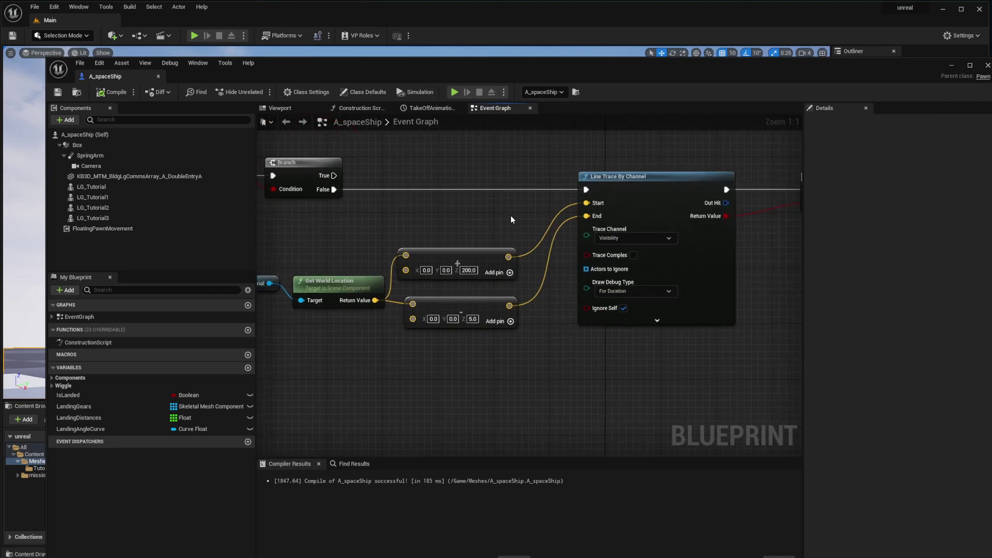
pyautogui.moveTo(436, 225); pyautogui.dragTo(501, 236, button='right')
pyautogui.moveTo(317, 253); pyautogui.dragTo(522, 356)
pyautogui.click(516, 230)
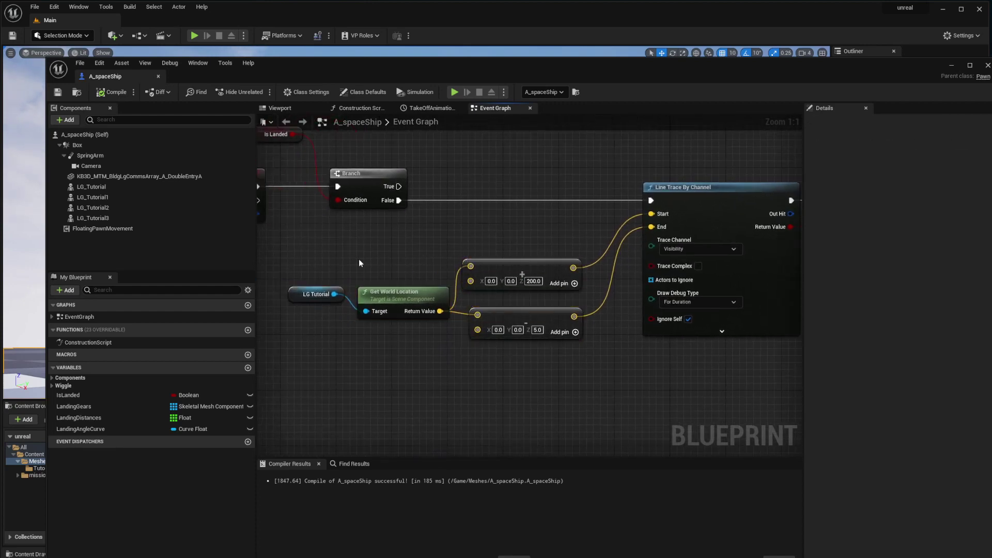
pyautogui.moveTo(303, 231); pyautogui.dragTo(502, 348)
pyautogui.click(494, 229)
# Align the vector addition node directly above the subtraction node and review the selected location nodes.
pyautogui.moveTo(499, 267); pyautogui.dragTo(507, 273)
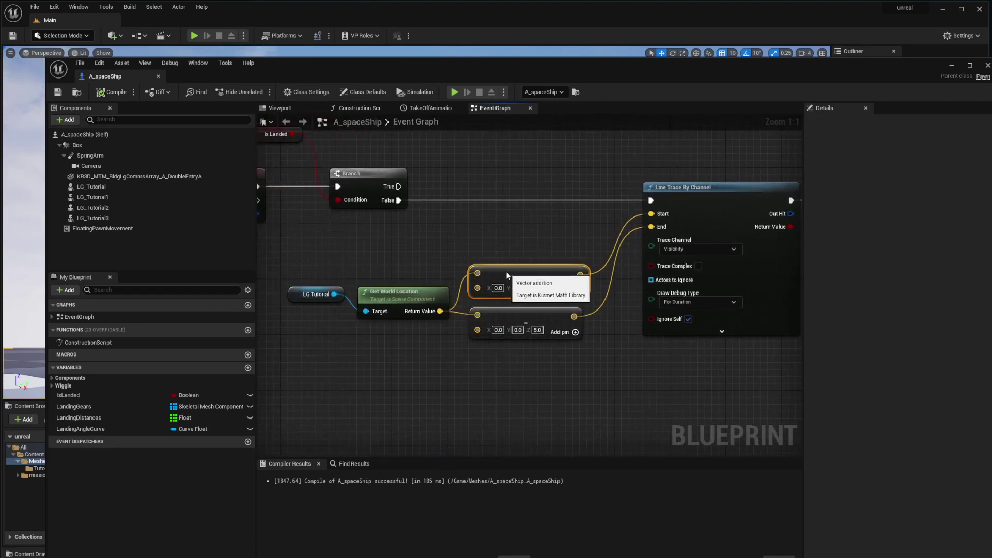
pyautogui.moveTo(555, 234); pyautogui.dragTo(428, 232, button='right')
pyautogui.scroll(-2, 545, 241)
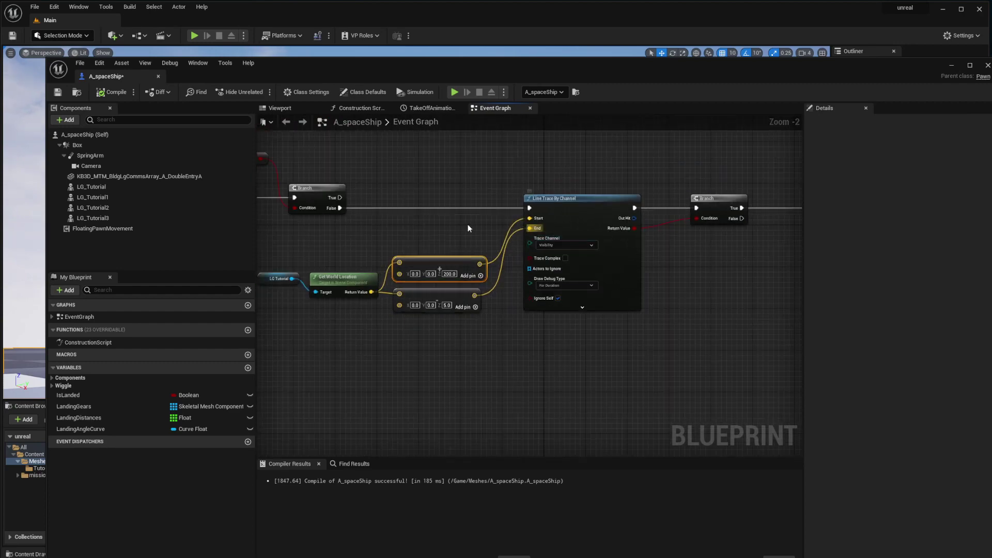
pyautogui.moveTo(284, 250); pyautogui.dragTo(442, 325)
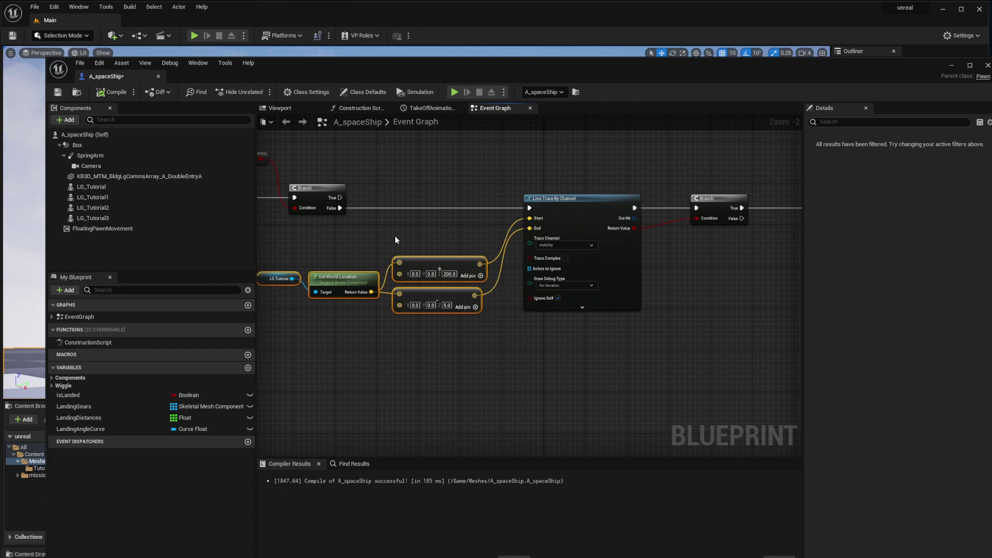
pyautogui.moveTo(353, 246); pyautogui.dragTo(418, 235, button='right')
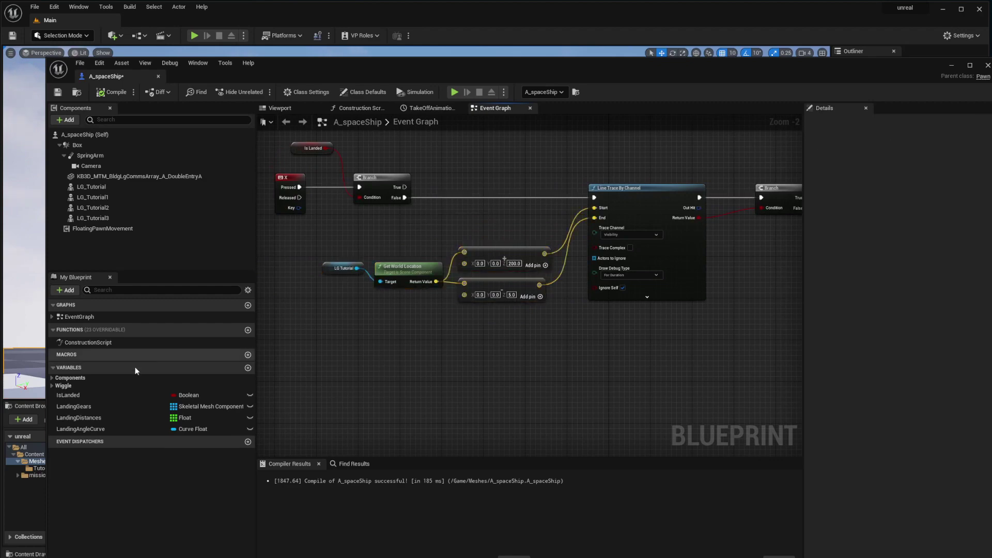
# Get the LandingGears array, attach a For Each Loop to it, and run the loop from the first Branch's False output.
pyautogui.moveTo(94, 406); pyautogui.dragTo(430, 264)
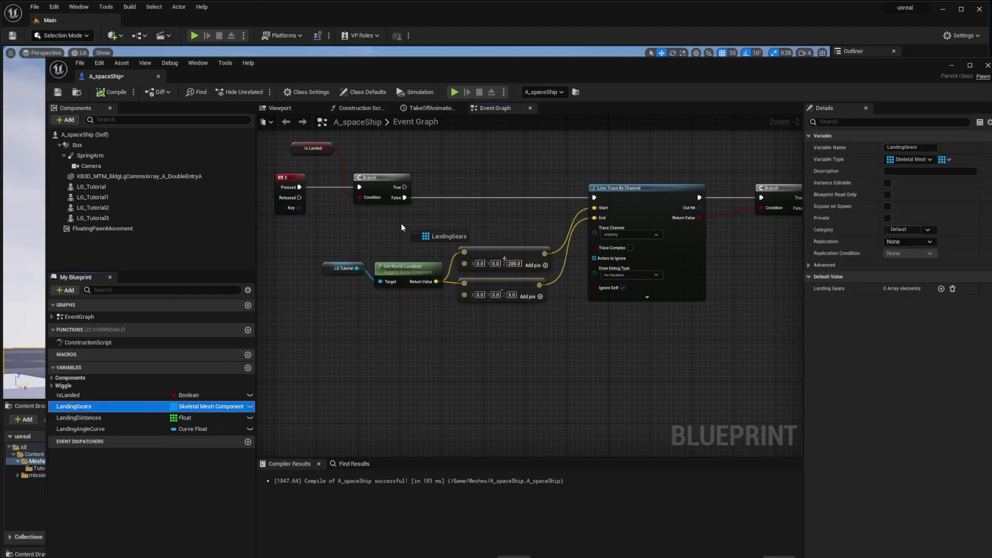
pyautogui.keyDown('ctrl'); pyautogui.moveTo(380, 223); pyautogui.dragTo(467, 189); pyautogui.keyUp('ctrl')
pyautogui.write('for')
pyautogui.press('Return')
pyautogui.moveTo(404, 197); pyautogui.dragTo(454, 200)
pyautogui.moveTo(499, 171); pyautogui.dragTo(425, 168, button='right')
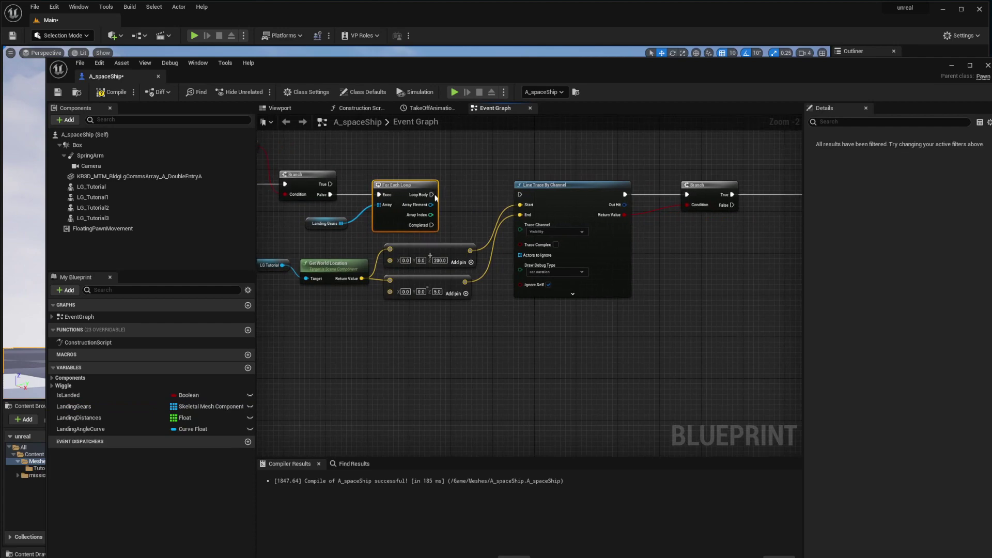
# Wire the Loop Body to the line trace and Array Element to Get World Location's target, and delete the LG Tutorial node.
pyautogui.moveTo(433, 195); pyautogui.dragTo(501, 196)
pyautogui.moveTo(453, 224); pyautogui.dragTo(519, 205, button='right')
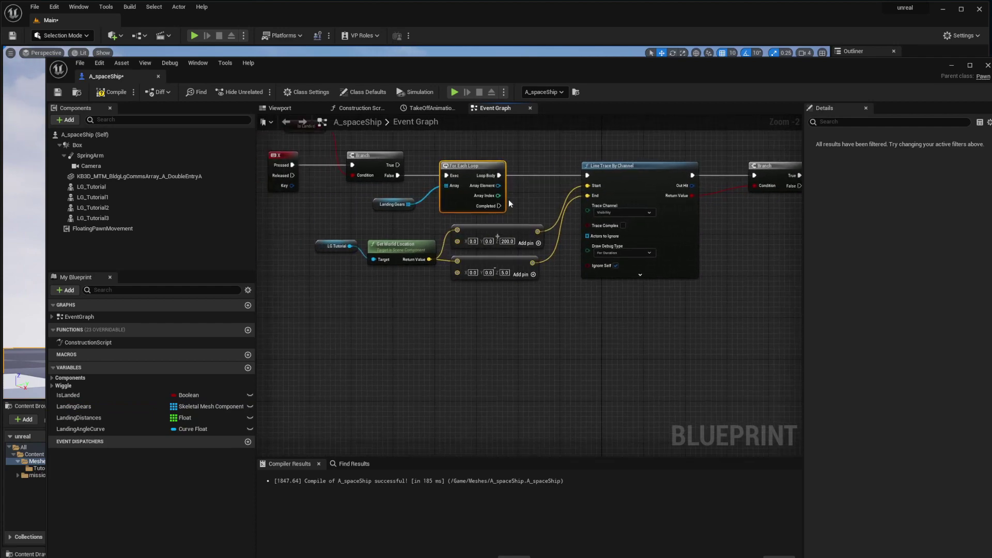
pyautogui.moveTo(498, 185); pyautogui.dragTo(323, 263)
pyautogui.press('Delete')
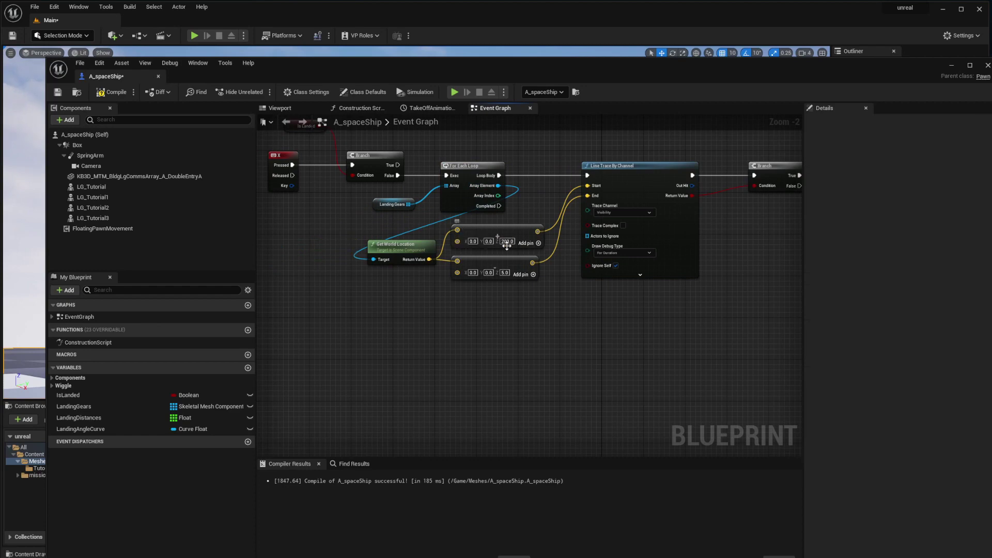
# Move the line trace and its location nodes clear of the loop, and place the second Branch beside the trace.
pyautogui.moveTo(381, 339); pyautogui.dragTo(743, 232)
pyautogui.moveTo(781, 235); pyautogui.dragTo(536, 220, button='right')
pyautogui.moveTo(532, 219); pyautogui.dragTo(605, 288)
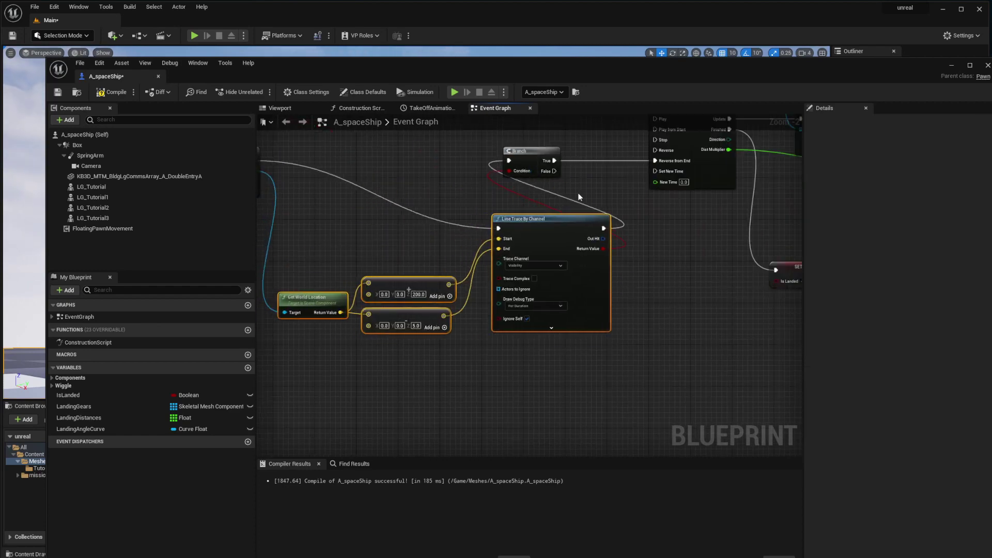
pyautogui.moveTo(579, 196); pyautogui.dragTo(649, 209, button='right')
pyautogui.moveTo(600, 163); pyautogui.dragTo(550, 169, button='right')
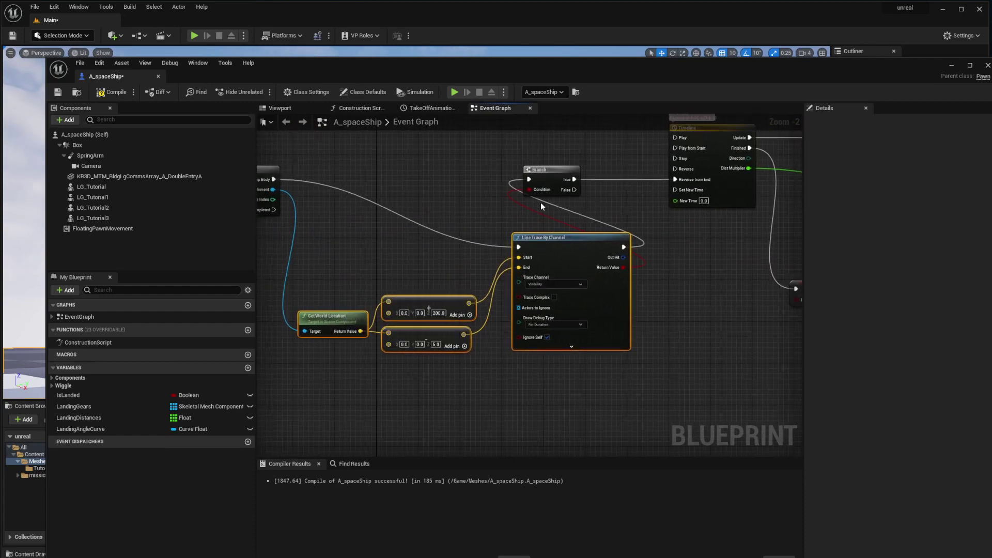
pyautogui.moveTo(550, 171); pyautogui.dragTo(676, 240)
# Move the landing Timeline and its downstream nodes well below the trace, and disconnect the second Branch's True output from it.
pyautogui.moveTo(718, 231)
pyautogui.mouseDown(button='right')
pyautogui.moveTo(512, 221)
pyautogui.moveTo(497, 262)
pyautogui.mouseUp(button='right')
pyautogui.scroll(-2, 519, 253)
pyautogui.moveTo(573, 316); pyautogui.dragTo(779, 197)
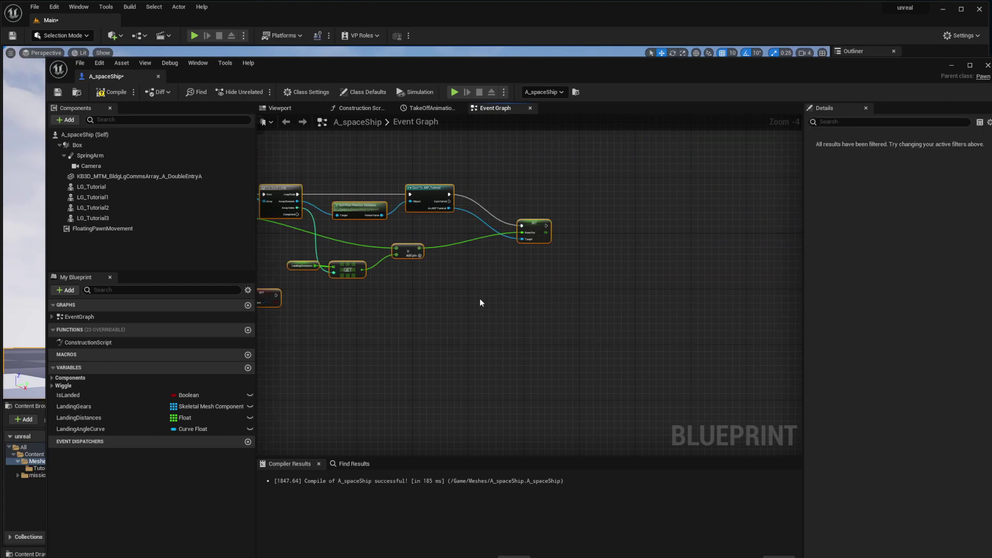
pyautogui.moveTo(478, 301); pyautogui.dragTo(719, 299, button='right')
pyautogui.moveTo(431, 226)
pyautogui.mouseDown()
pyautogui.moveTo(447, 337)
pyautogui.moveTo(435, 422)
pyautogui.mouseUp()
pyautogui.moveTo(466, 282); pyautogui.dragTo(635, 265, button='right')
pyautogui.scroll(3, 604, 249)
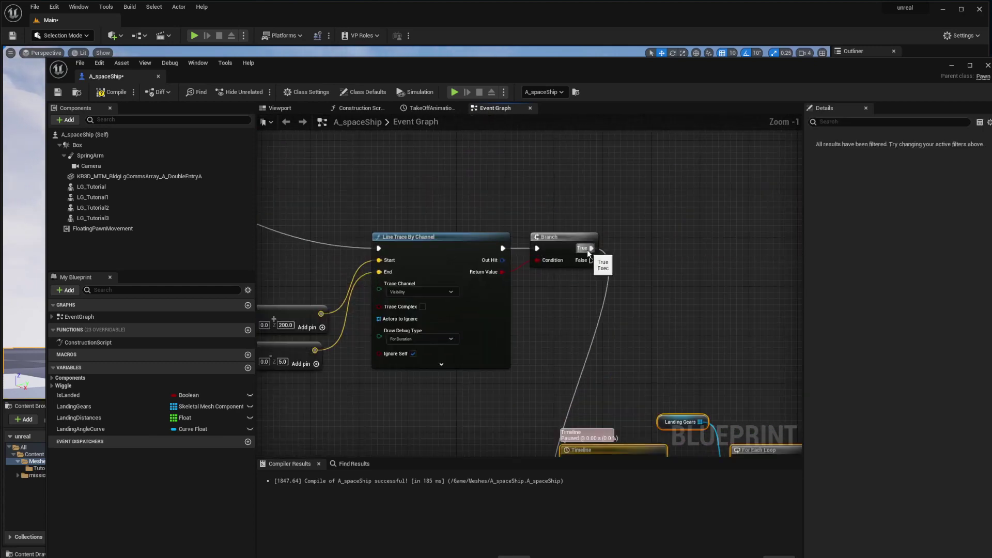
pyautogui.keyDown('alt'); pyautogui.click(588, 249); pyautogui.keyUp('alt')
# Raise the location nodes, line trace and second Branch together into line with the For Each Loop.
pyautogui.moveTo(284, 273); pyautogui.dragTo(428, 283, button='right')
pyautogui.scroll(-1, 424, 282)
pyautogui.moveTo(306, 378); pyautogui.dragTo(672, 195)
pyautogui.moveTo(657, 253); pyautogui.dragTo(658, 185)
pyautogui.click(677, 237)
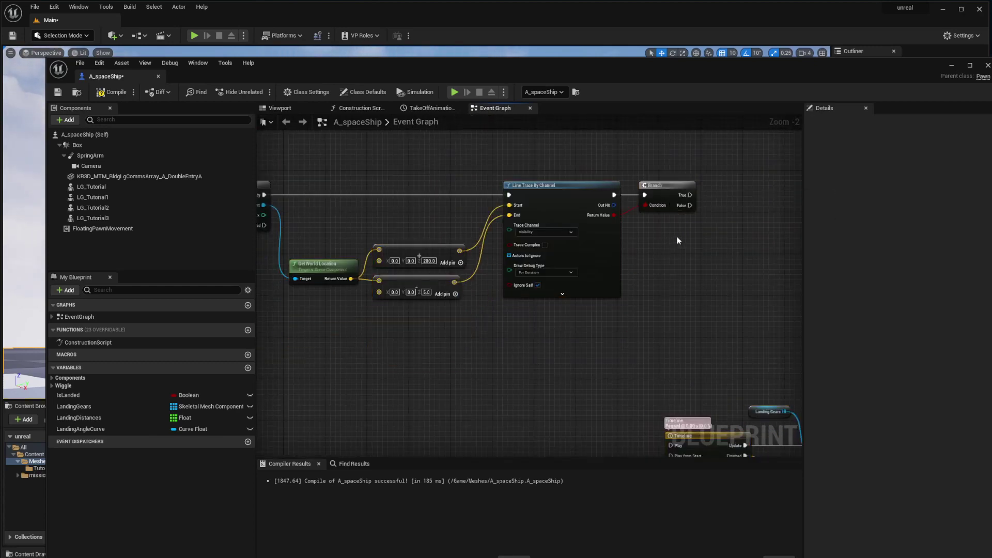
pyautogui.moveTo(447, 243); pyautogui.dragTo(391, 242, button='right')
pyautogui.moveTo(645, 241); pyautogui.dragTo(555, 248, button='right')
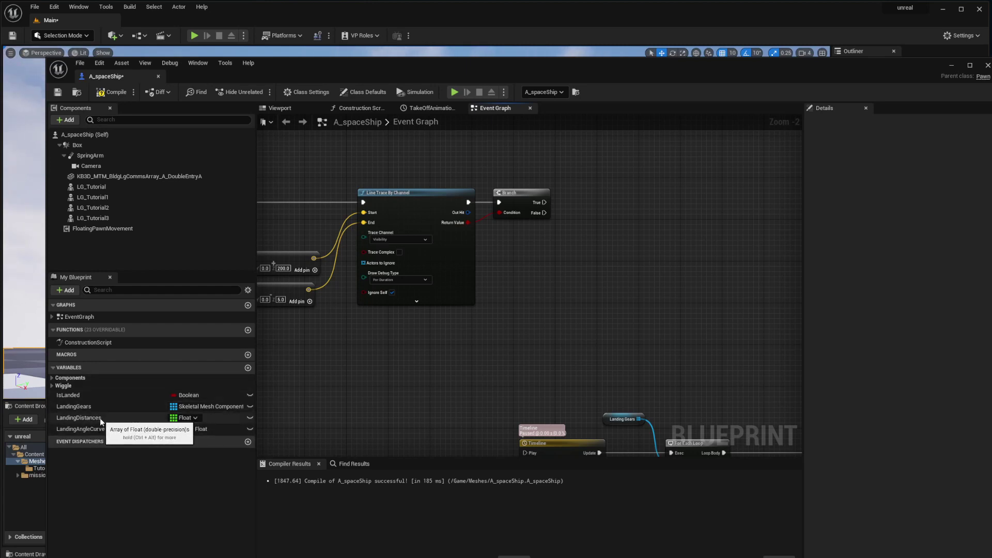
# Get the LandingDistances array, attach an array Add node, and run it from the second Branch's True output.
pyautogui.keyDown('ctrl'); pyautogui.moveTo(87, 419); pyautogui.dragTo(515, 251); pyautogui.keyUp('ctrl')
pyautogui.moveTo(591, 217); pyautogui.dragTo(575, 233, button='right')
pyautogui.scroll(2, 571, 239)
pyautogui.moveTo(533, 282); pyautogui.dragTo(602, 208)
pyautogui.write('add')
pyautogui.press('Return')
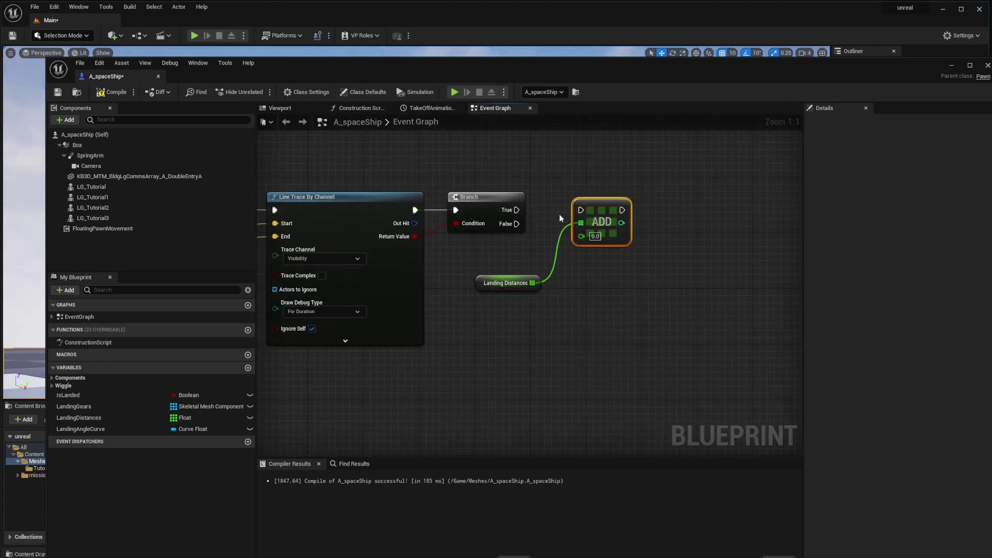
pyautogui.moveTo(482, 278); pyautogui.dragTo(509, 264)
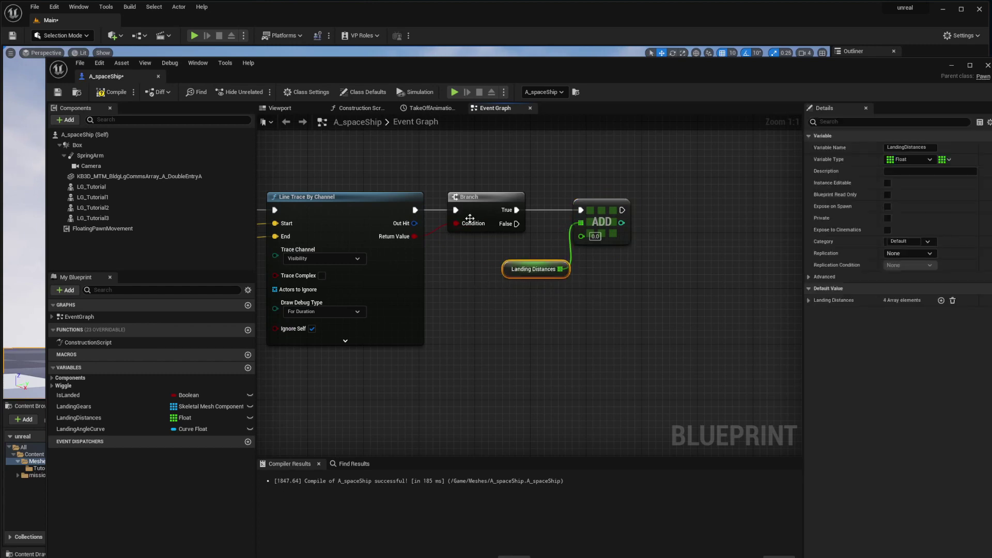
pyautogui.moveTo(594, 206); pyautogui.dragTo(616, 206)
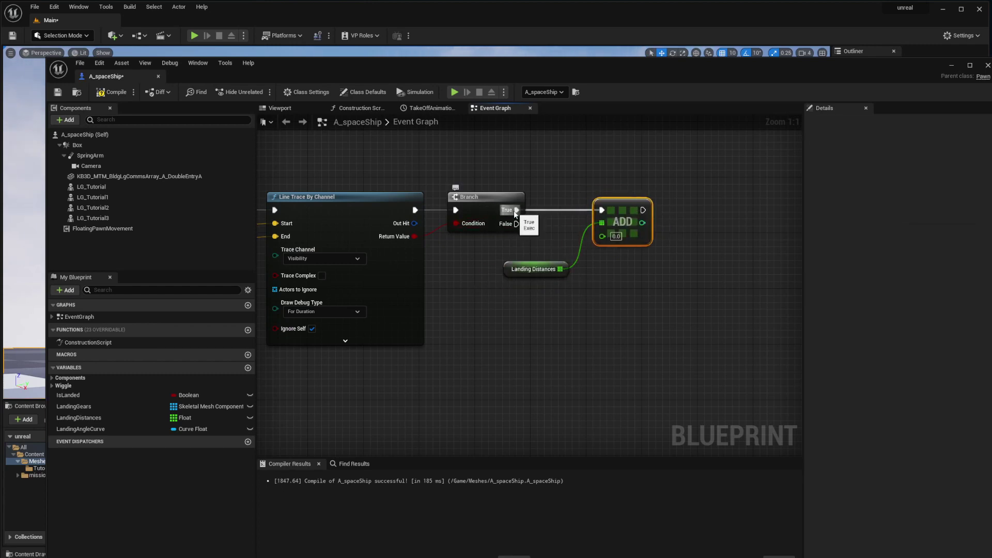
# Split the line trace's Out Hit struct pin and shift the Landing Distances and Add nodes away from the Branch.
pyautogui.rightClick(414, 224)
pyautogui.click(443, 254)
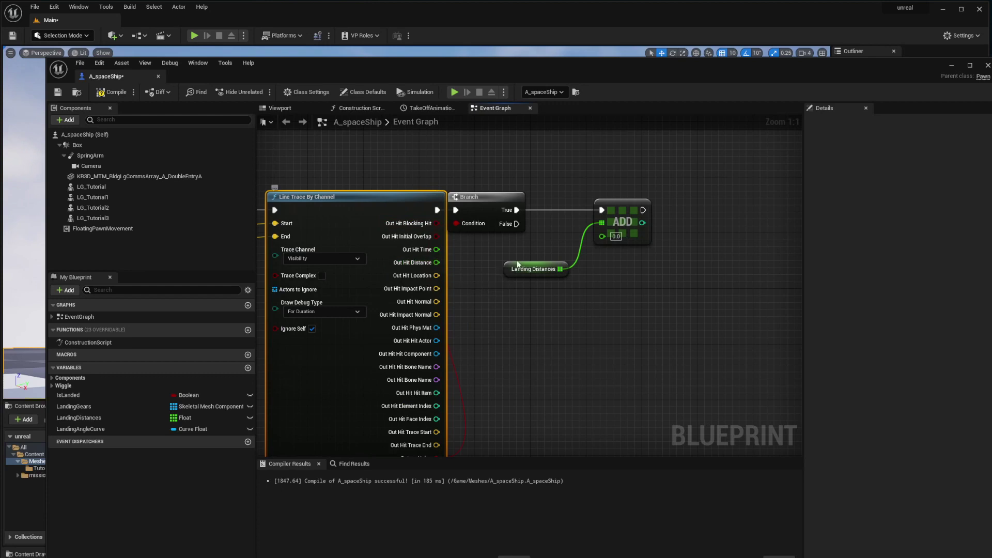
pyautogui.moveTo(545, 192); pyautogui.dragTo(646, 309)
pyautogui.moveTo(504, 269); pyautogui.dragTo(584, 270)
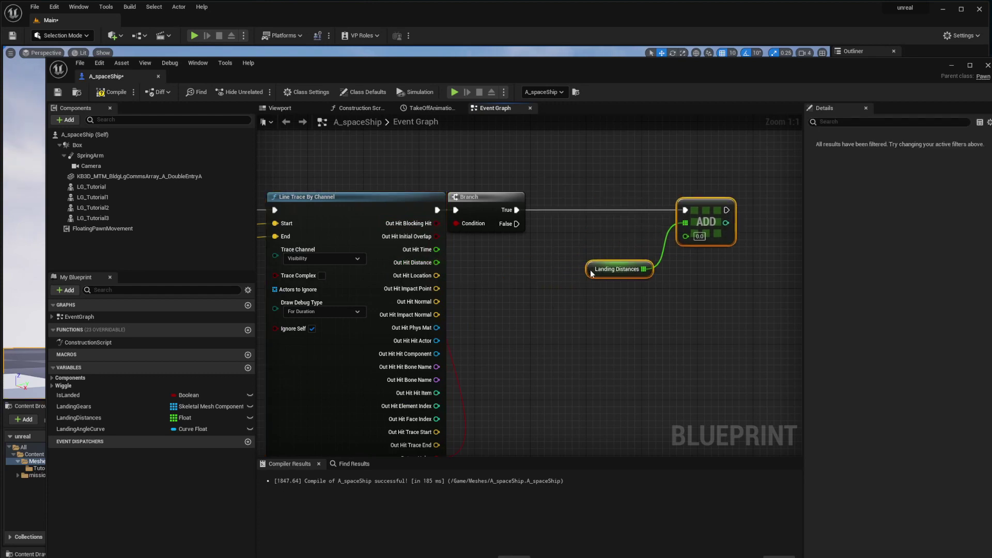
pyautogui.moveTo(475, 276); pyautogui.dragTo(590, 279, button='right')
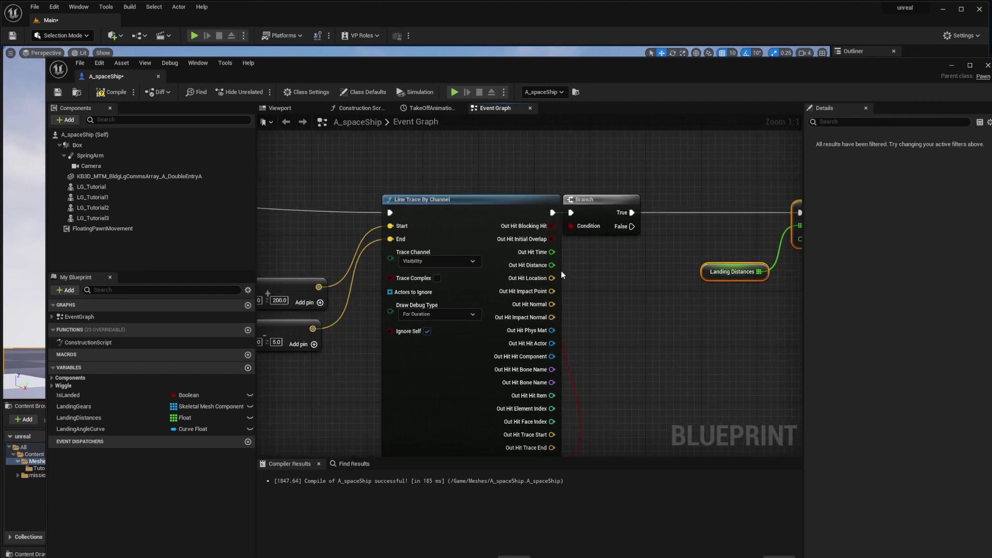
# Divide the line trace's Out Hit Distance by 200 with a new Divide node placed next to the trace.
pyautogui.moveTo(360, 327); pyautogui.dragTo(562, 317, button='right')
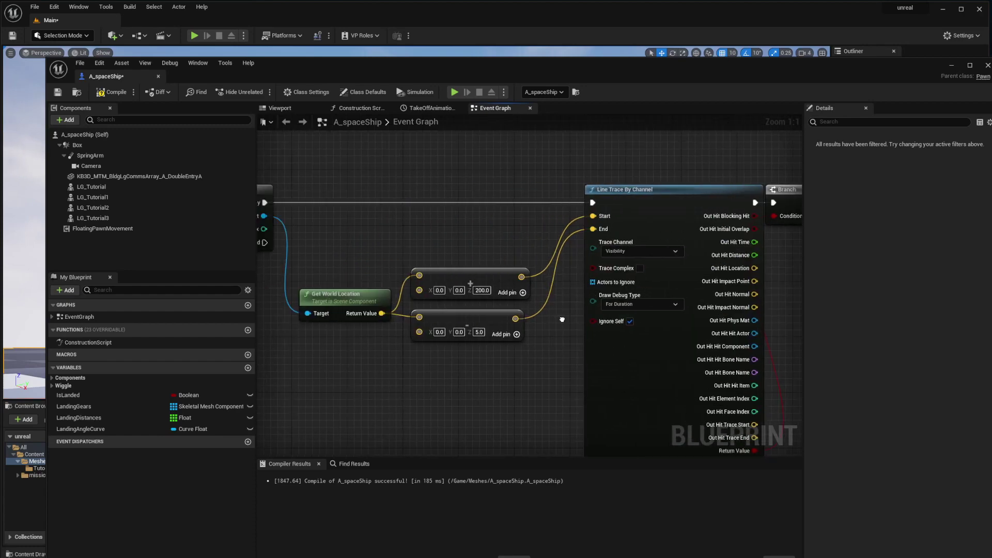
pyautogui.click(484, 304)
pyautogui.moveTo(759, 245); pyautogui.dragTo(410, 242, button='right')
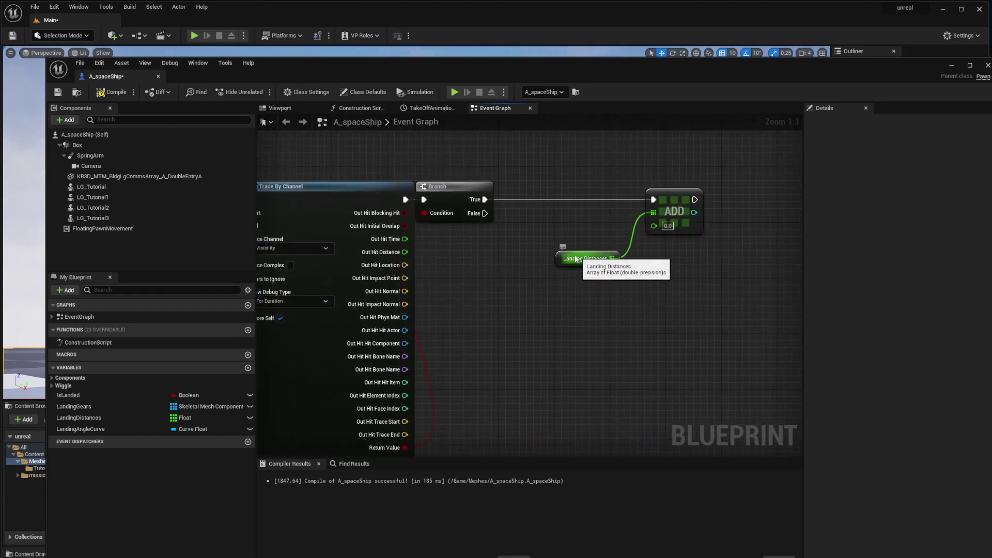
pyautogui.moveTo(442, 257)
pyautogui.mouseDown(button='right')
pyautogui.moveTo(540, 263)
pyautogui.moveTo(454, 262)
pyautogui.moveTo(436, 244)
pyautogui.mouseUp(button='right')
pyautogui.moveTo(419, 242); pyautogui.dragTo(461, 240)
pyautogui.write('/')
pyautogui.press('Return')
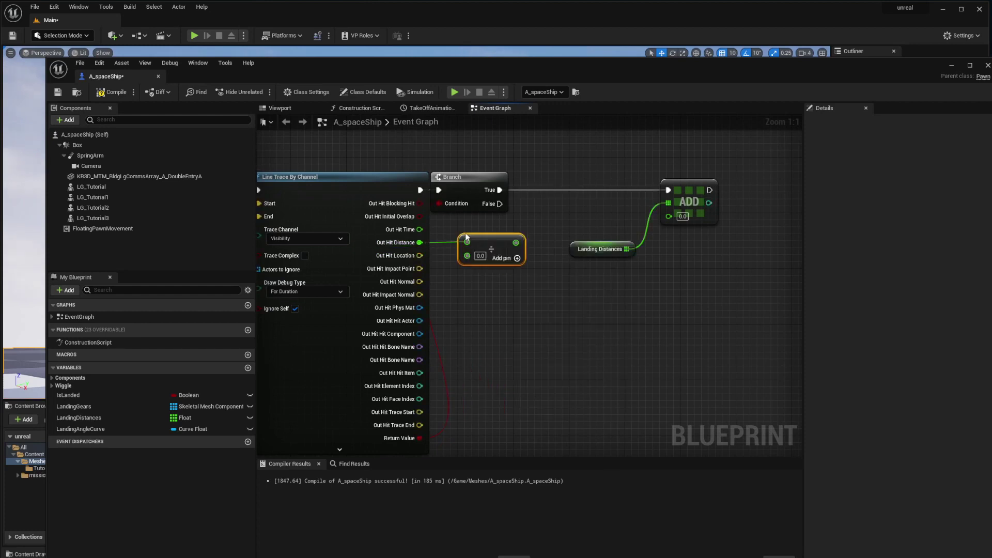
pyautogui.click(503, 255)
pyautogui.write('200')
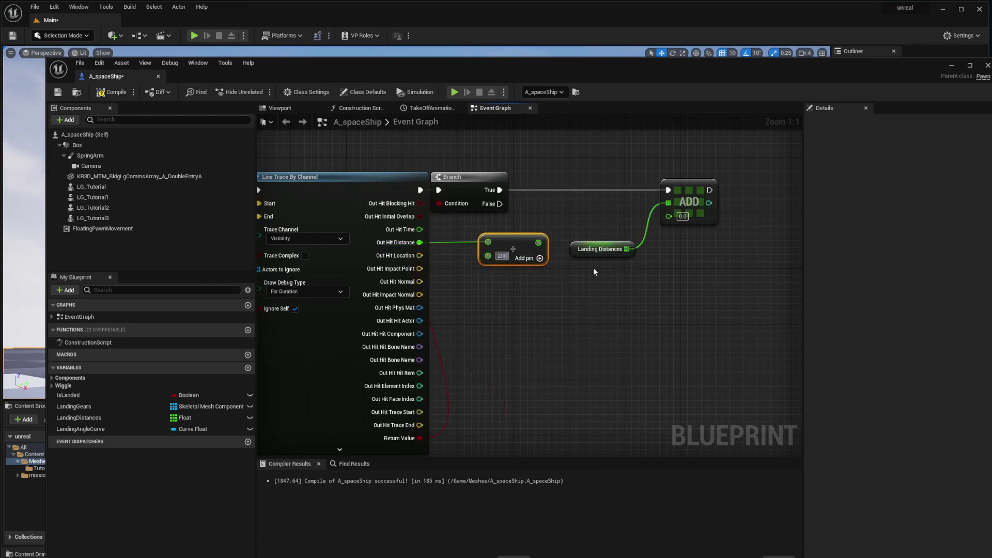
pyautogui.press('Return')
pyautogui.moveTo(510, 242); pyautogui.dragTo(497, 243)
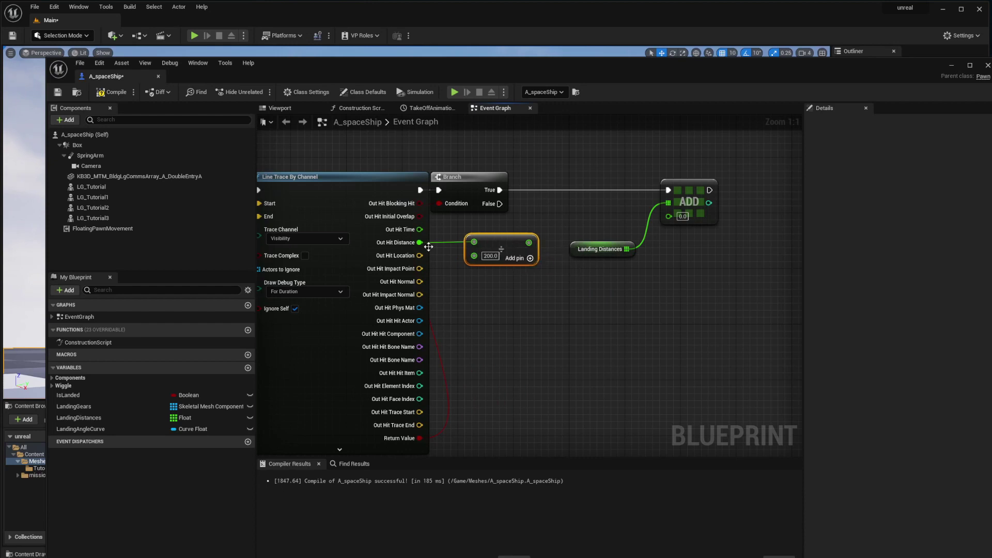
# Examine the Z offsets on the vector add and subtract nodes that set the line trace's Start and End.
pyautogui.moveTo(408, 295); pyautogui.dragTo(715, 306, button='right')
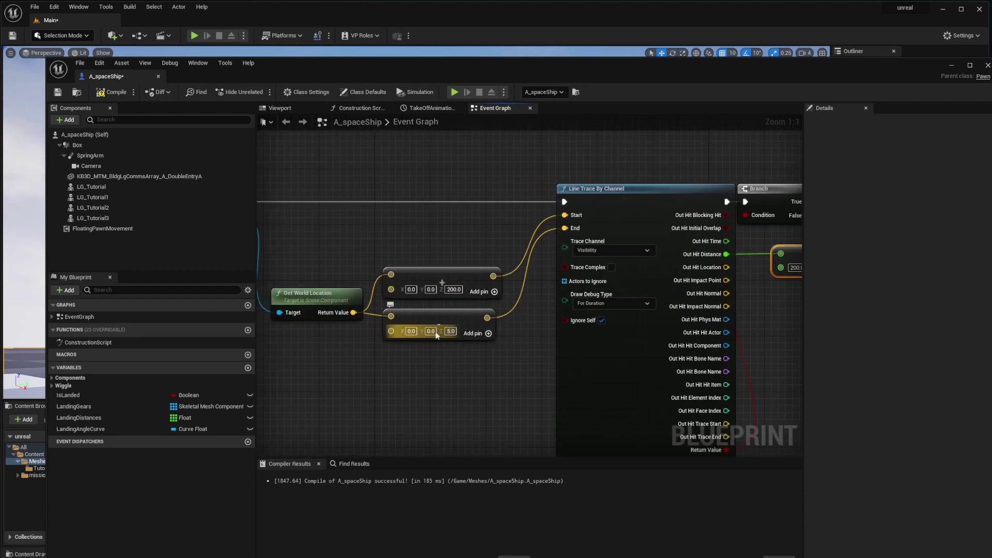
pyautogui.moveTo(538, 323); pyautogui.dragTo(377, 334, button='right')
pyautogui.moveTo(644, 291)
pyautogui.mouseDown(button='right')
pyautogui.moveTo(476, 296)
pyautogui.moveTo(663, 297)
pyautogui.mouseUp(button='right')
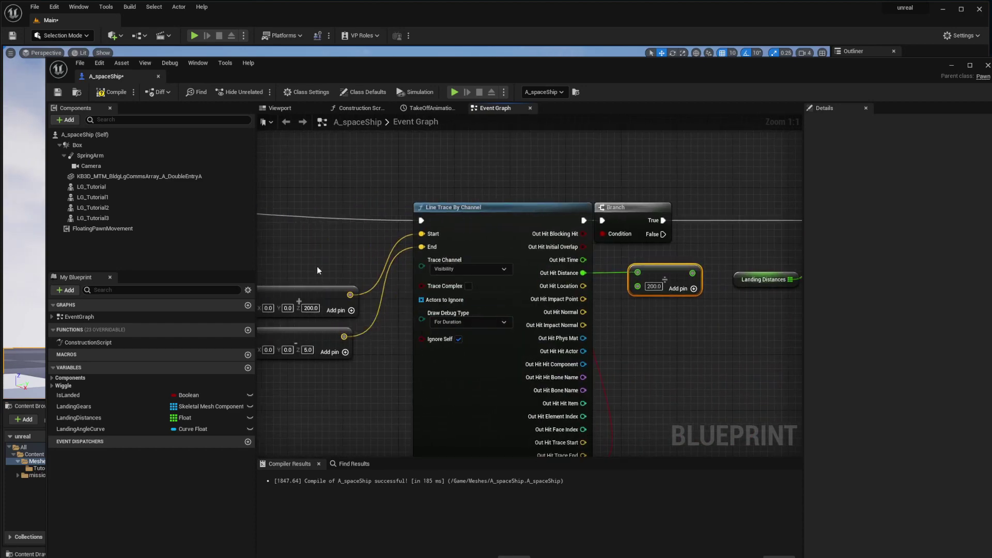
pyautogui.moveTo(315, 266); pyautogui.dragTo(404, 259, button='right')
pyautogui.click(374, 286)
pyautogui.moveTo(378, 288)
pyautogui.mouseDown()
pyautogui.moveTo(381, 263)
pyautogui.moveTo(377, 291)
pyautogui.mouseUp()
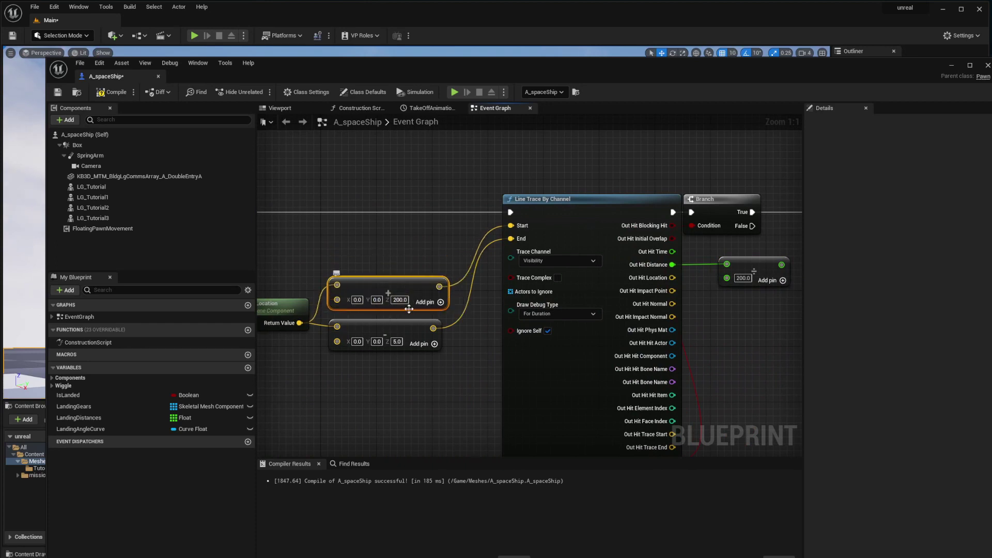
pyautogui.moveTo(456, 264); pyautogui.dragTo(297, 270, button='right')
pyautogui.moveTo(649, 307); pyautogui.dragTo(495, 312, button='right')
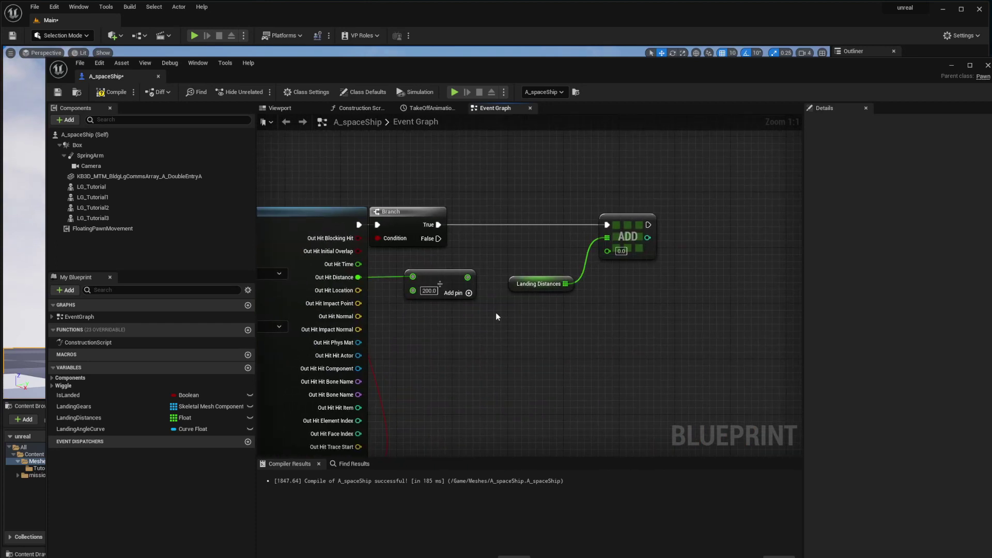
# Feed the division result into the array Add node's item input and shift the Landing Distances and Add nodes to clear the wire.
pyautogui.moveTo(467, 278); pyautogui.dragTo(608, 253)
pyautogui.moveTo(538, 279); pyautogui.dragTo(548, 293)
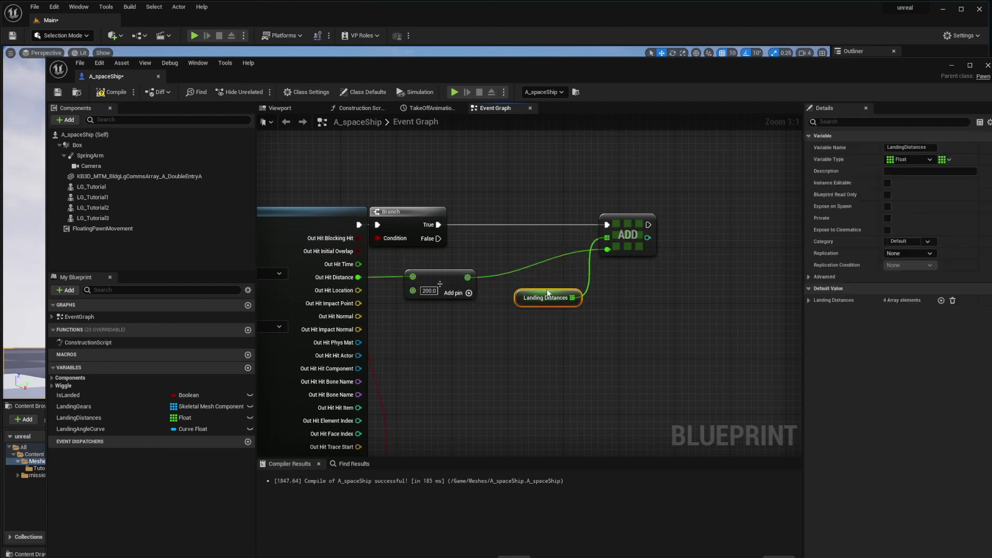
pyautogui.moveTo(621, 225); pyautogui.dragTo(636, 228)
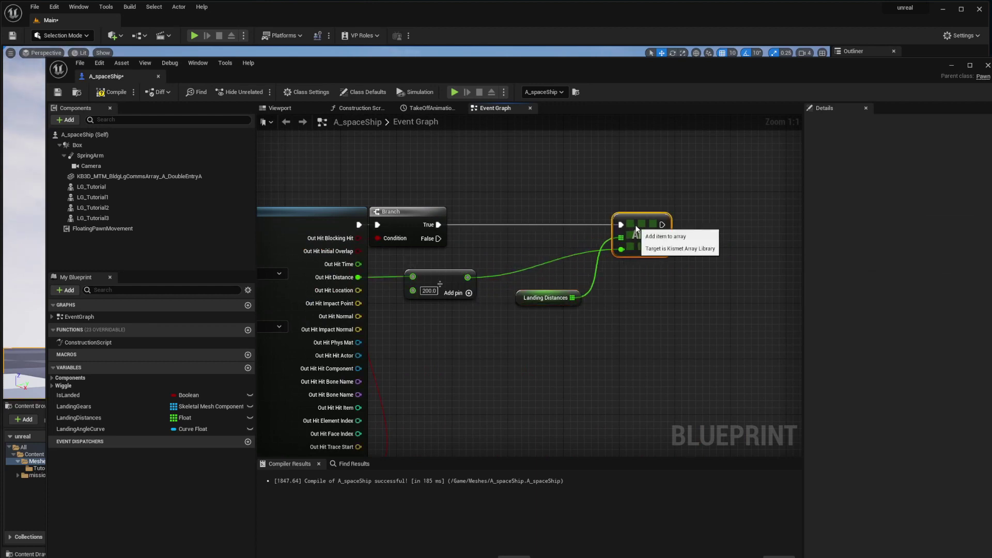
pyautogui.moveTo(484, 302)
pyautogui.mouseDown(button='right')
pyautogui.moveTo(951, 306)
pyautogui.moveTo(494, 306)
pyautogui.mouseUp(button='right')
pyautogui.moveTo(562, 314); pyautogui.dragTo(507, 309, button='right')
pyautogui.scroll(-1, 594, 225)
pyautogui.moveTo(562, 199)
pyautogui.mouseDown()
pyautogui.moveTo(609, 245)
pyautogui.moveTo(595, 253)
pyautogui.mouseUp()
# Move the X key event away from the first Branch and run a Clear node on LandingDistances between them.
pyautogui.moveTo(441, 304); pyautogui.dragTo(733, 301, button='right')
pyautogui.moveTo(421, 332)
pyautogui.mouseDown(button='right')
pyautogui.moveTo(529, 322)
pyautogui.moveTo(877, 357)
pyautogui.mouseUp(button='right')
pyautogui.moveTo(402, 255); pyautogui.dragTo(547, 283, button='right')
pyautogui.moveTo(564, 253); pyautogui.dragTo(374, 254)
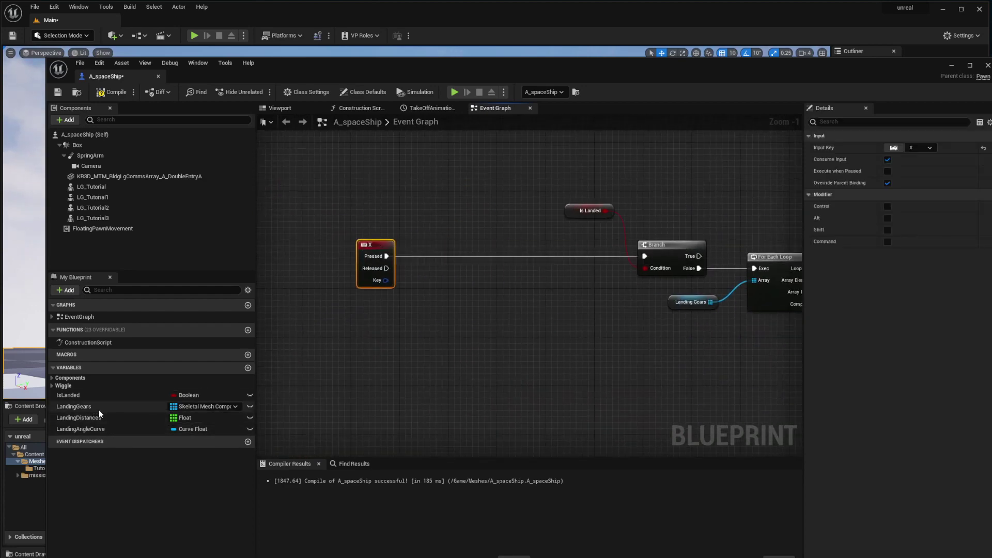
pyautogui.moveTo(91, 416); pyautogui.dragTo(504, 247)
pyautogui.write('clea')
pyautogui.press('Return')
pyautogui.moveTo(386, 256); pyautogui.dragTo(480, 256)
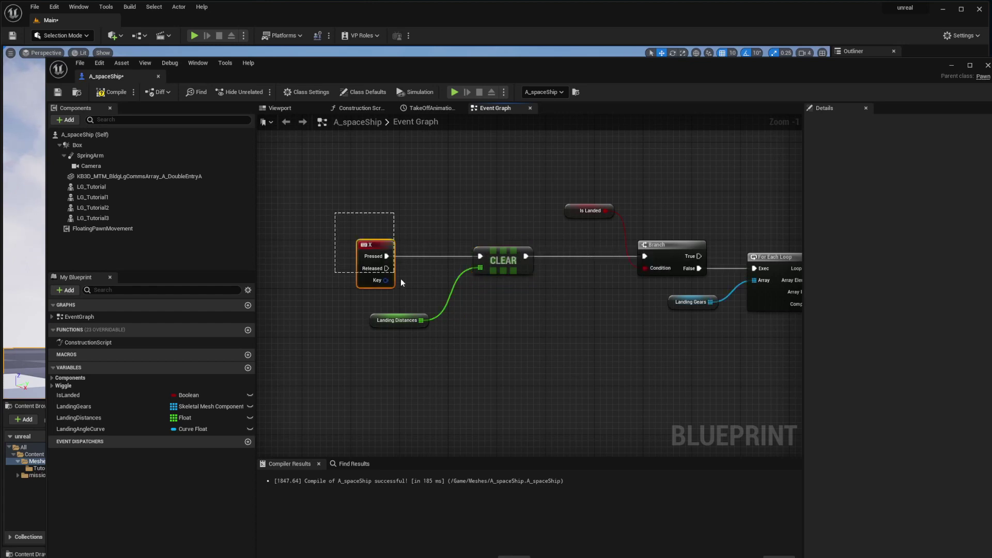
# Move the first Branch and its Is Landed node next to the X key event, ahead of the Clear node.
pyautogui.moveTo(401, 279); pyautogui.dragTo(408, 296)
pyautogui.moveTo(506, 290); pyautogui.dragTo(426, 287, button='right')
pyautogui.moveTo(626, 287); pyautogui.dragTo(626, 286)
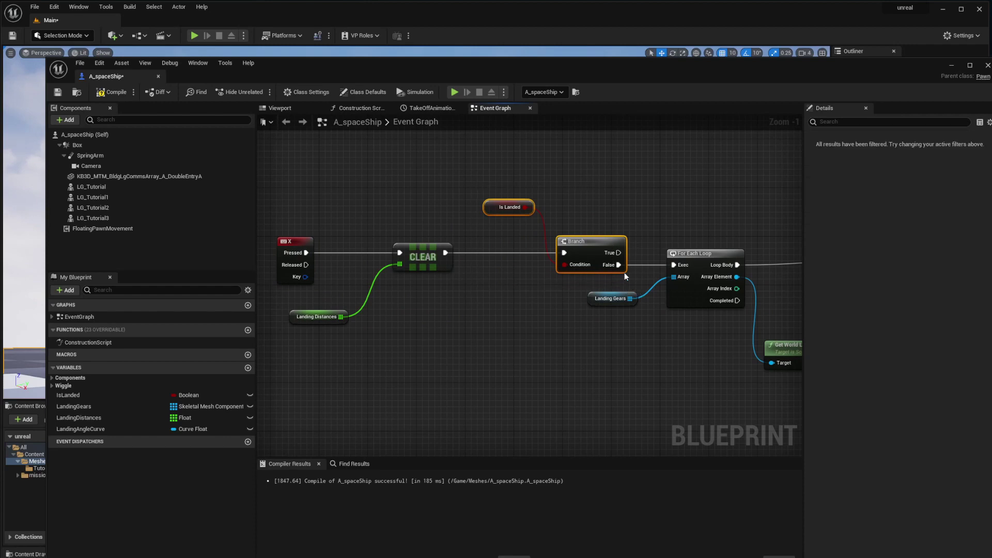
pyautogui.click(389, 269)
pyautogui.moveTo(592, 243); pyautogui.dragTo(361, 244)
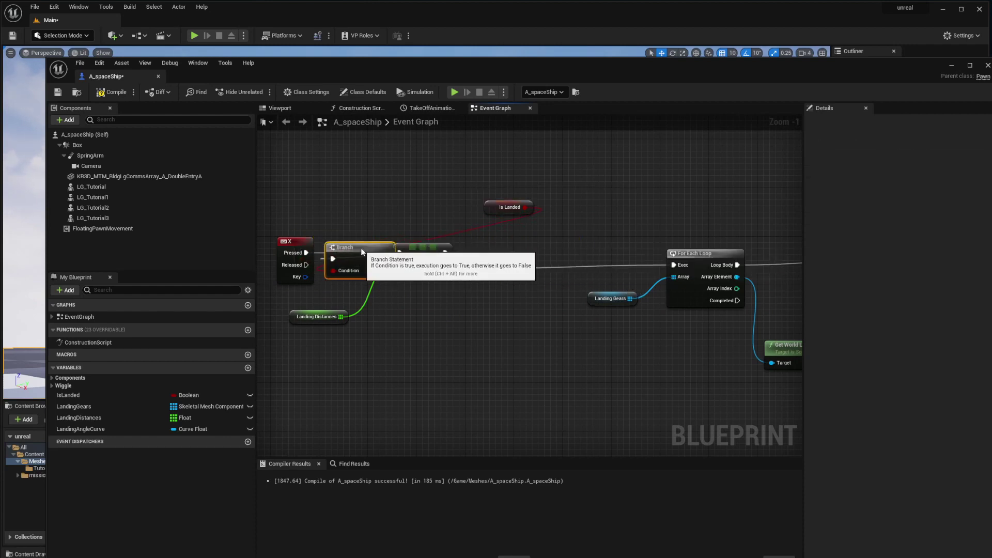
pyautogui.moveTo(445, 186); pyautogui.dragTo(501, 212)
pyautogui.moveTo(486, 210); pyautogui.dragTo(308, 198)
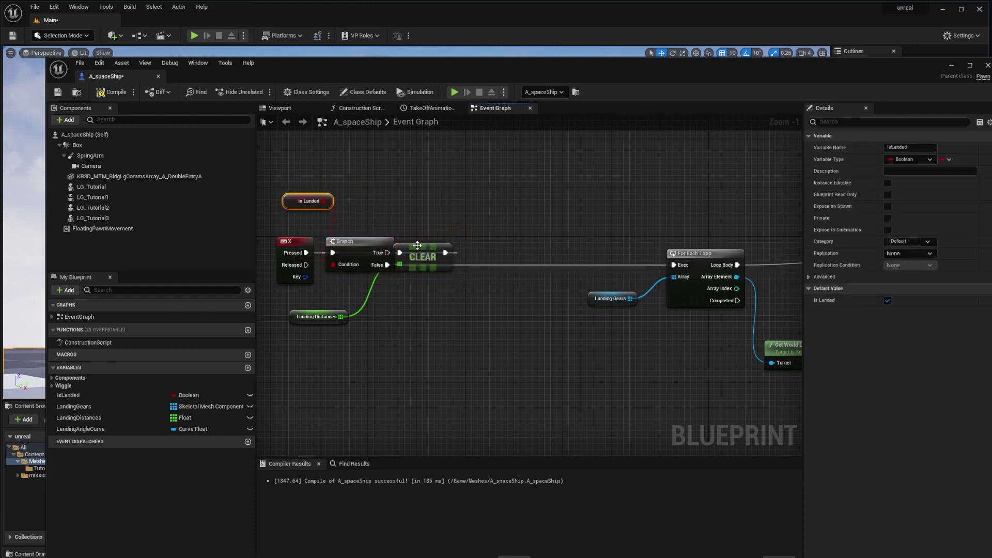
# Rewire X Pressed into the Branch and its False output through Clear into the For Each Loop, then align these nodes.
pyautogui.moveTo(417, 245); pyautogui.dragTo(502, 245)
pyautogui.moveTo(384, 263); pyautogui.dragTo(678, 264)
pyautogui.moveTo(298, 317); pyautogui.dragTo(384, 318)
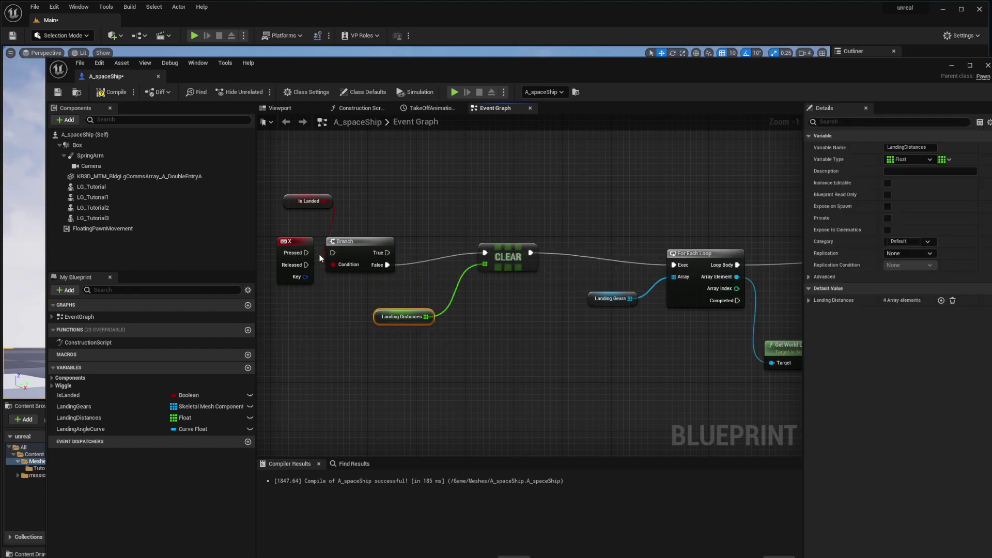
pyautogui.moveTo(307, 252); pyautogui.dragTo(333, 253)
pyautogui.moveTo(368, 216)
pyautogui.mouseDown()
pyautogui.moveTo(369, 245)
pyautogui.moveTo(380, 242)
pyautogui.mouseUp()
pyautogui.moveTo(331, 179); pyautogui.dragTo(390, 255)
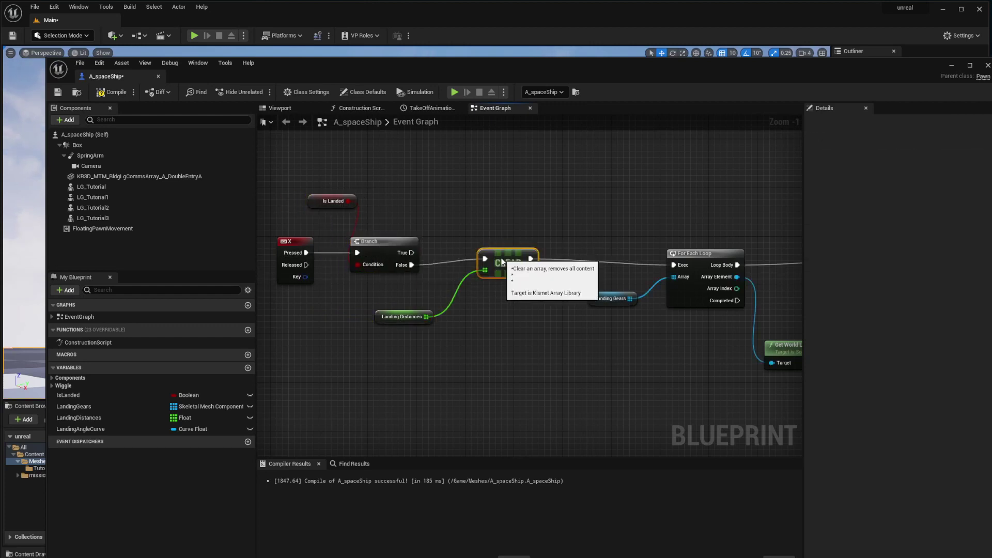
pyautogui.moveTo(501, 256); pyautogui.dragTo(501, 269)
# Shift the second Branch, Divide, Landing Distances and Add nodes together away from the line trace.
pyautogui.moveTo(532, 320); pyautogui.dragTo(339, 319, button='right')
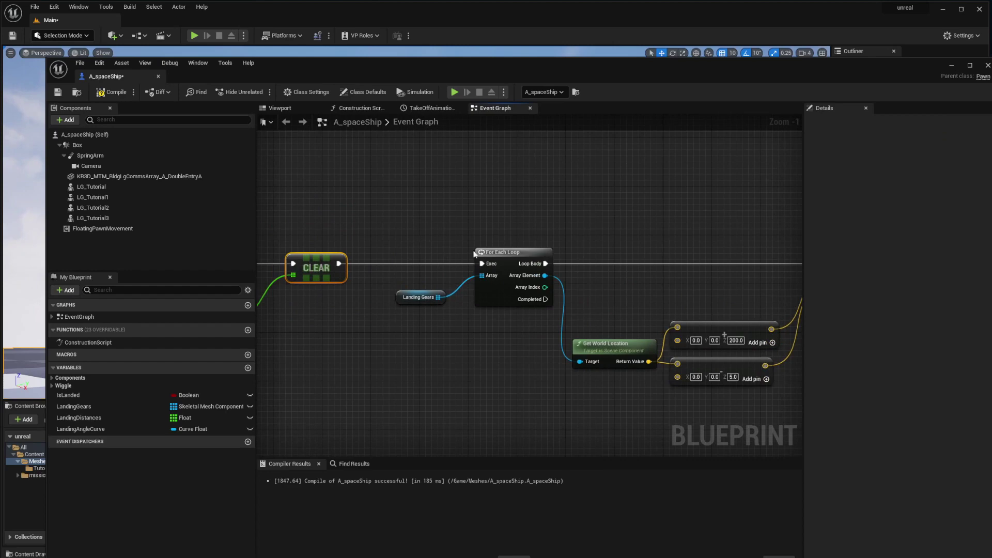
pyautogui.moveTo(536, 353); pyautogui.dragTo(309, 330, button='right')
pyautogui.moveTo(687, 304); pyautogui.dragTo(432, 271, button='right')
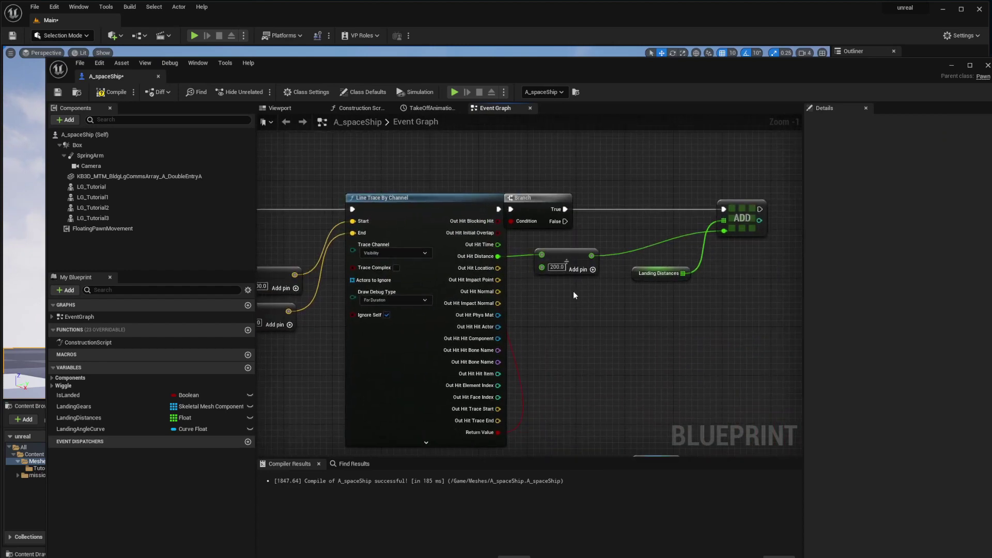
pyautogui.moveTo(579, 276); pyautogui.dragTo(492, 267, button='right')
pyautogui.click(485, 248)
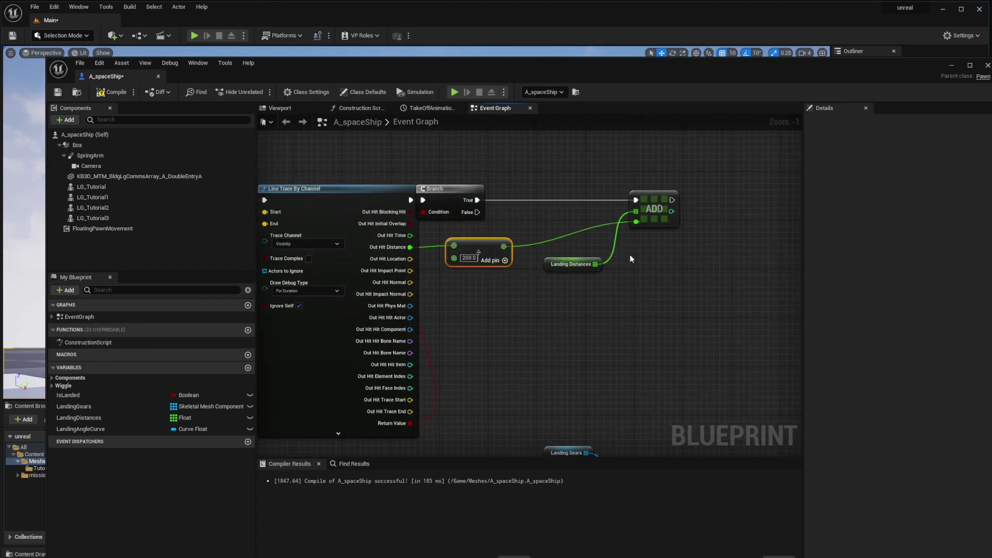
pyautogui.moveTo(460, 222); pyautogui.dragTo(573, 216, button='right')
pyautogui.moveTo(563, 154); pyautogui.dragTo(779, 298)
pyautogui.moveTo(551, 188); pyautogui.dragTo(605, 189)
# Raise the Get World Location, vector add and vector subtract nodes closer to the For Each Loop's execution line.
pyautogui.moveTo(314, 335); pyautogui.dragTo(603, 320, button='right')
pyautogui.moveTo(528, 338)
pyautogui.mouseDown(button='right')
pyautogui.moveTo(335, 336)
pyautogui.moveTo(370, 314)
pyautogui.mouseUp(button='right')
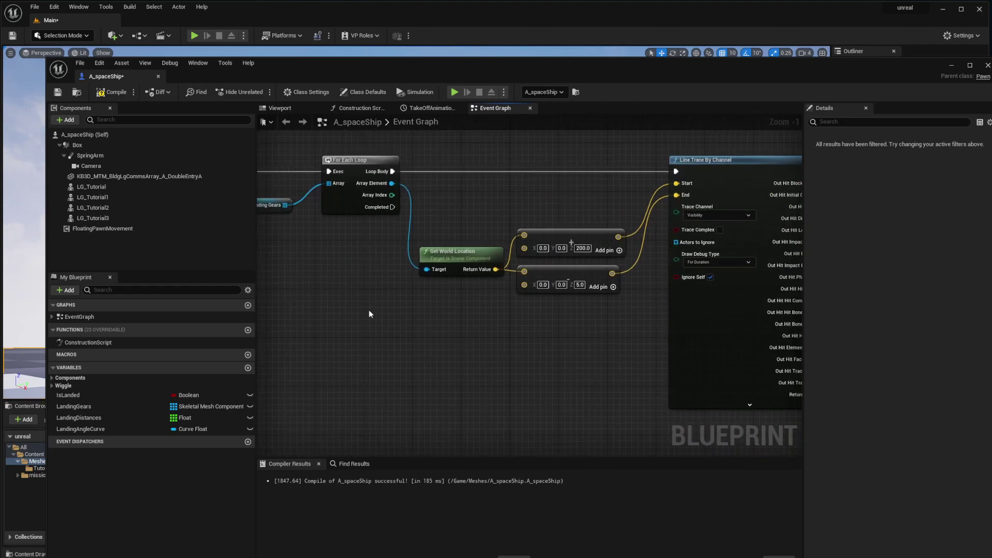
pyautogui.scroll(-1, 422, 265)
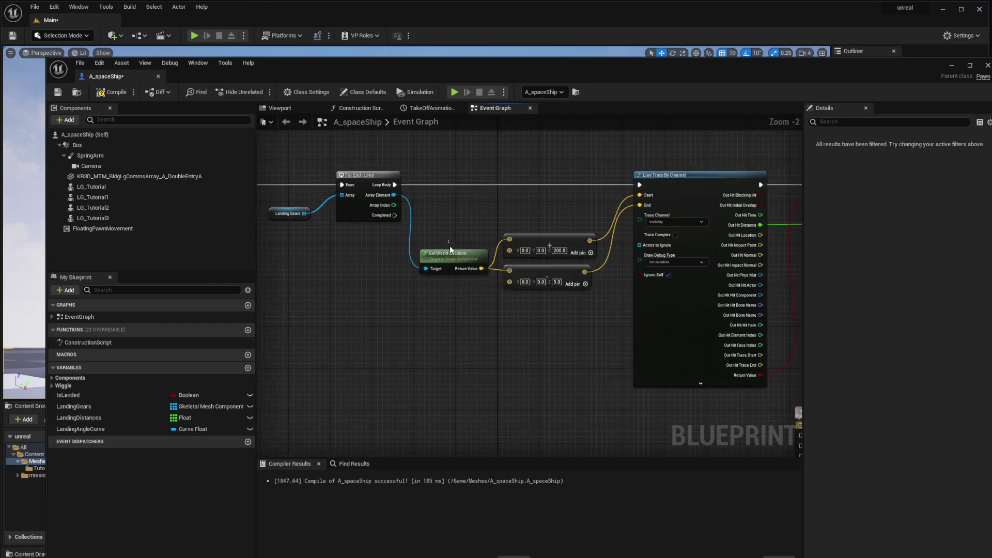
pyautogui.moveTo(437, 223); pyautogui.dragTo(543, 281)
pyautogui.moveTo(541, 244); pyautogui.dragTo(557, 207)
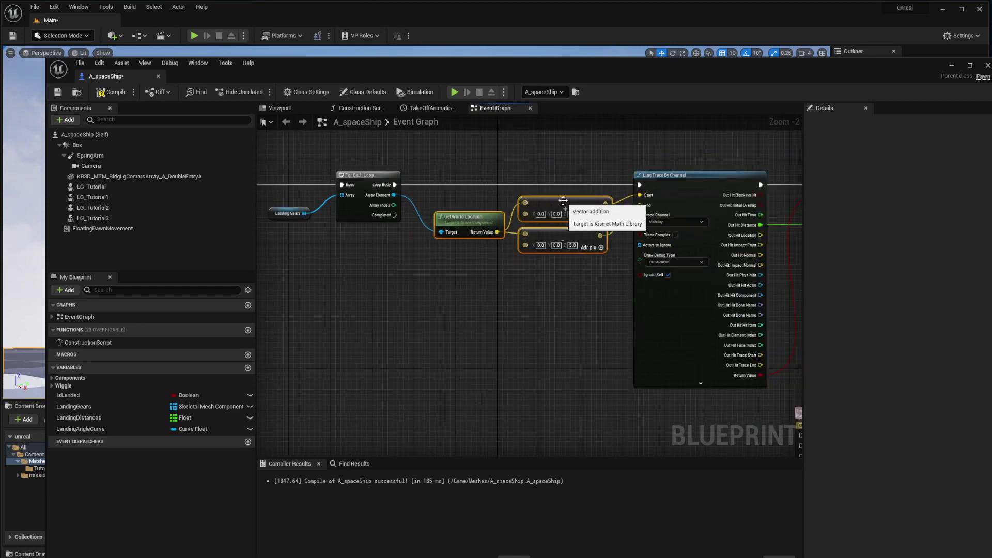
# Add a Branch below the loop, run from the For Each Loop's Completed output.
pyautogui.moveTo(394, 214); pyautogui.dragTo(426, 374)
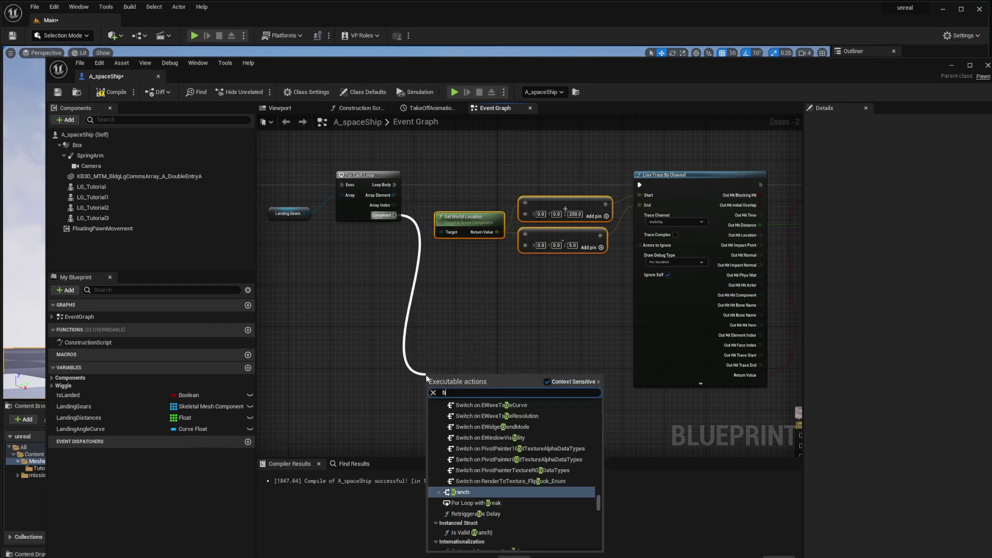
pyautogui.write('branc')
pyautogui.press('Return')
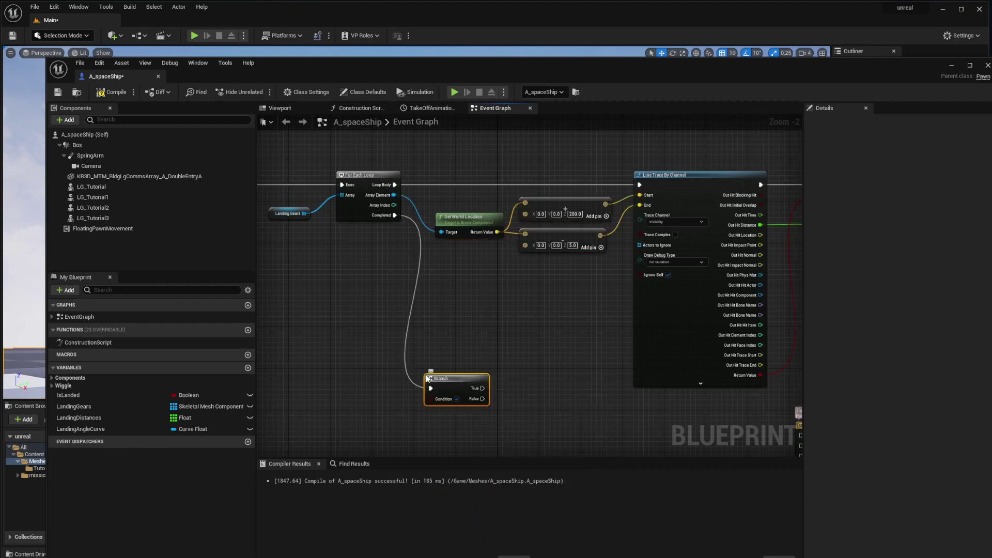
# Get the LandingDistances array beside the new Branch and attach an array Length node to it.
pyautogui.moveTo(399, 345)
pyautogui.mouseDown(button='right')
pyautogui.moveTo(502, 355)
pyautogui.moveTo(498, 341)
pyautogui.moveTo(274, 310)
pyautogui.mouseUp(button='right')
pyautogui.moveTo(390, 300)
pyautogui.mouseDown(button='right')
pyautogui.moveTo(545, 290)
pyautogui.moveTo(445, 290)
pyautogui.mouseUp(button='right')
pyautogui.keyDown('ctrl'); pyautogui.moveTo(77, 418); pyautogui.dragTo(455, 333); pyautogui.keyUp('ctrl')
pyautogui.write('len')
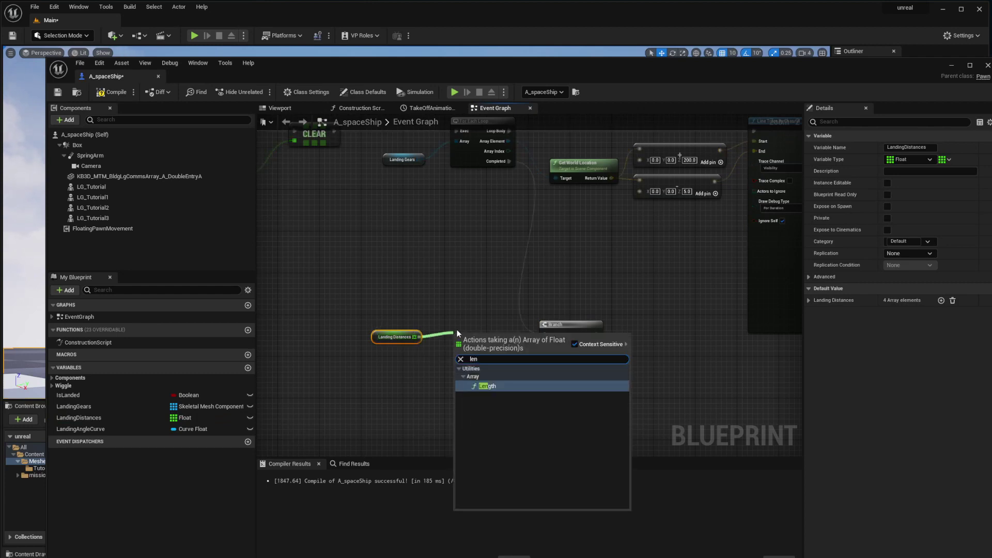
pyautogui.press('Return')
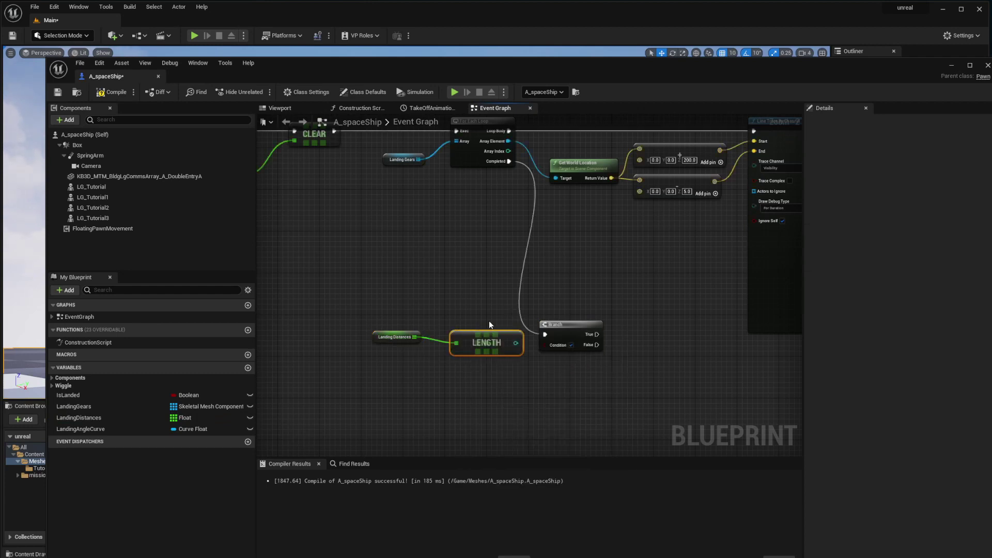
# Compare the LandingDistances length for equality with 4 and use the result as the new Branch's Condition.
pyautogui.moveTo(456, 325); pyautogui.dragTo(507, 360)
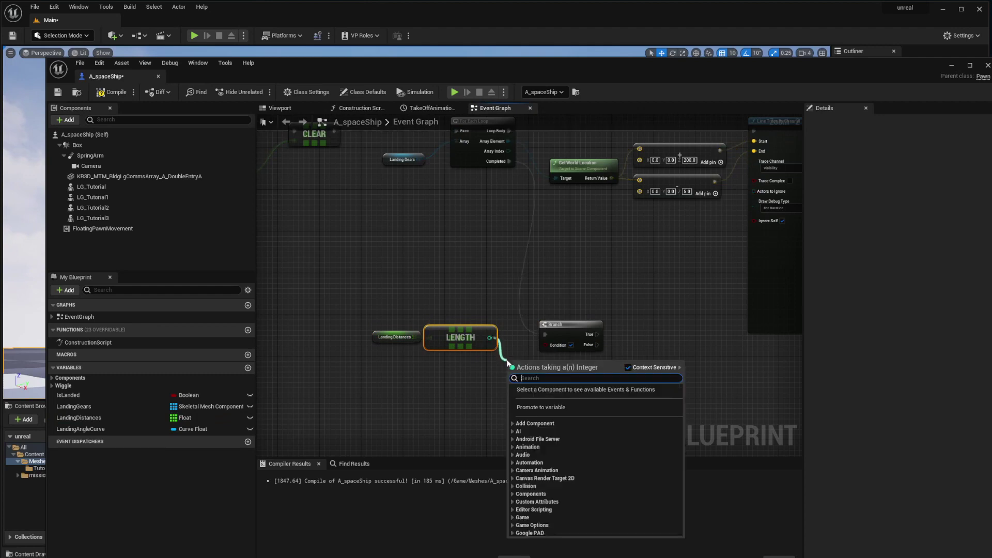
pyautogui.write('==')
pyautogui.press('Return')
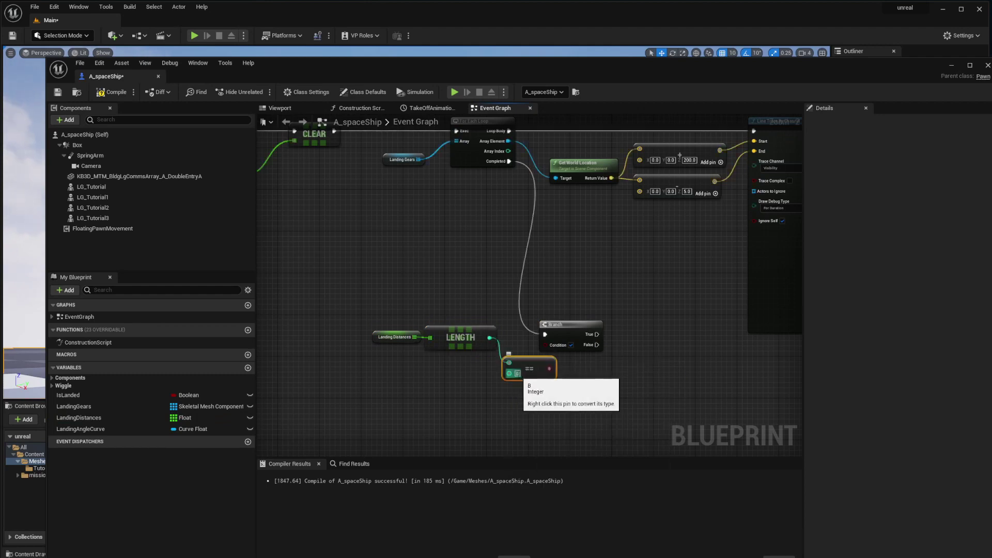
pyautogui.click(518, 373)
pyautogui.write('4')
pyautogui.press('Return')
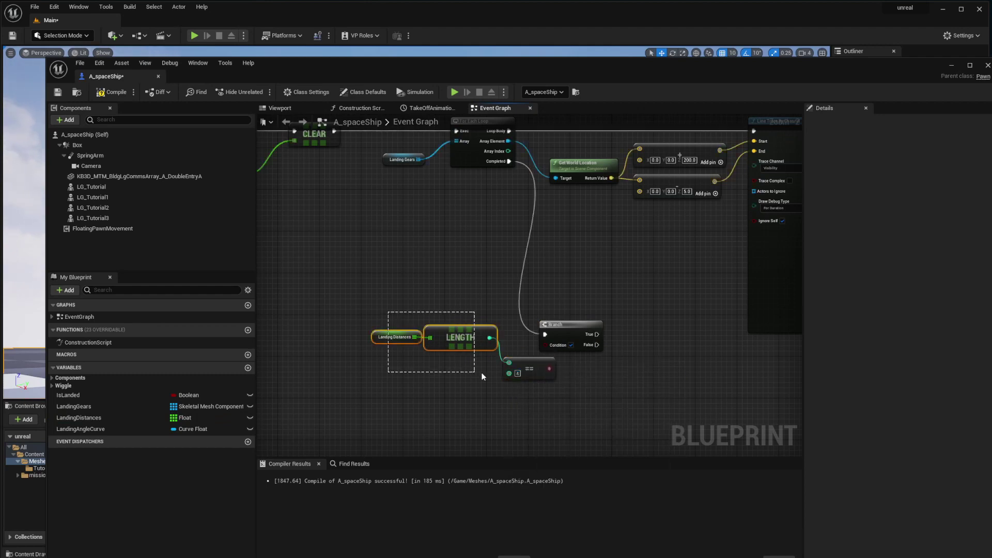
pyautogui.moveTo(482, 376)
pyautogui.mouseDown()
pyautogui.moveTo(516, 382)
pyautogui.moveTo(493, 337)
pyautogui.moveTo(551, 350)
pyautogui.mouseUp()
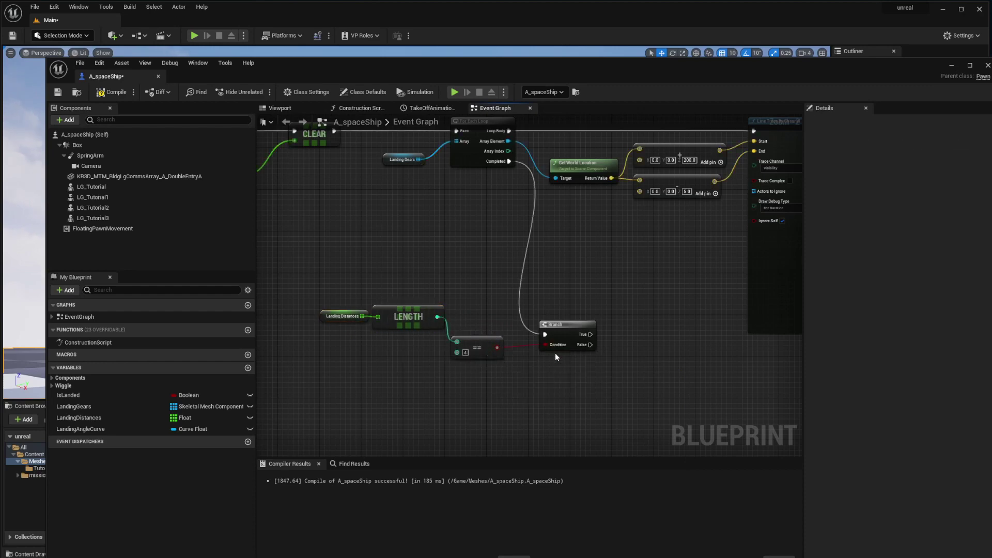
# Connect the new Branch's True output to the landing Timeline's Reverse from End input.
pyautogui.moveTo(564, 372); pyautogui.dragTo(374, 377, button='right')
pyautogui.moveTo(454, 353)
pyautogui.mouseDown(button='right')
pyautogui.moveTo(402, 362)
pyautogui.moveTo(469, 305)
pyautogui.moveTo(369, 295)
pyautogui.mouseUp(button='right')
pyautogui.scroll(-1, 402, 362)
pyautogui.scroll(1, 467, 305)
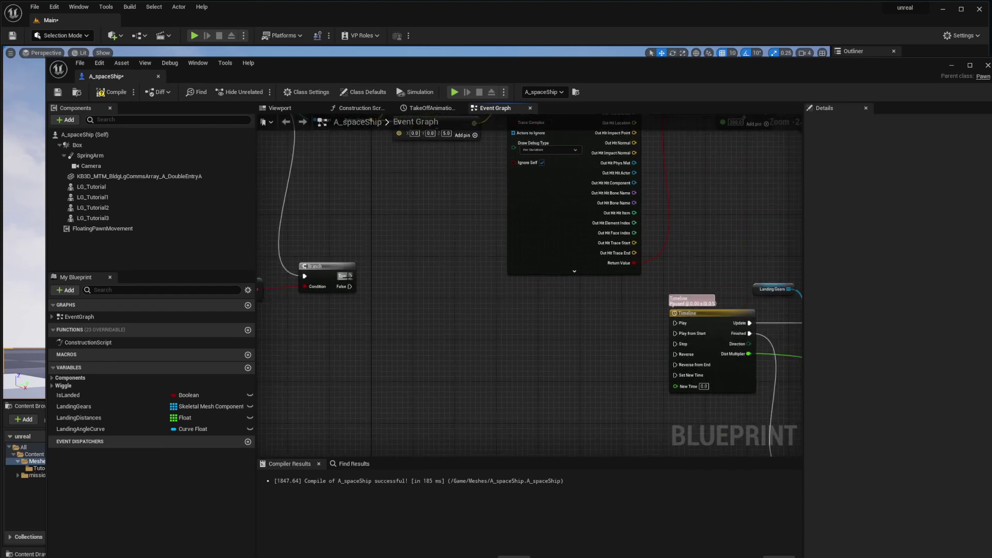
pyautogui.moveTo(350, 277); pyautogui.dragTo(676, 365)
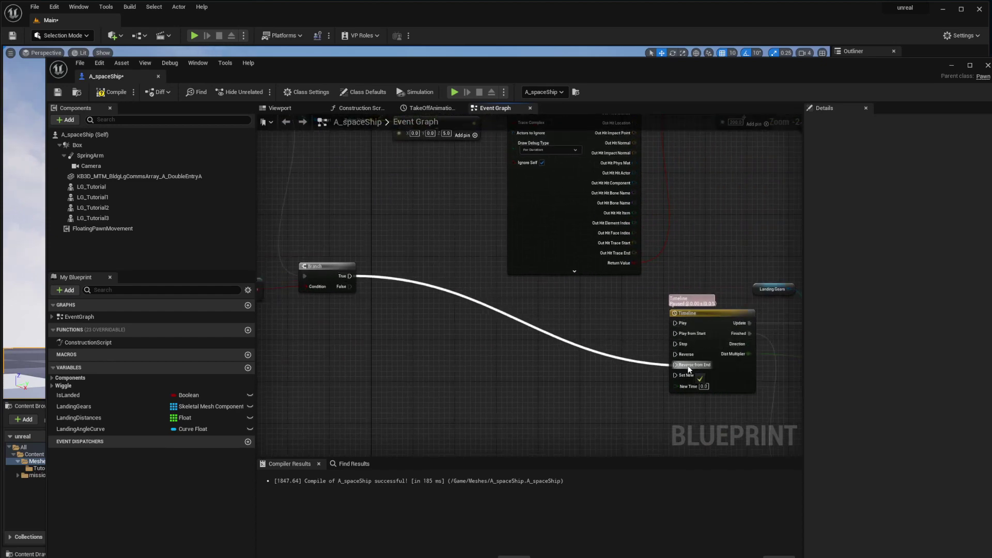
# Move the landing Timeline, its downstream nodes and the Landing Gears node closer to the new Branch.
pyautogui.moveTo(632, 350); pyautogui.dragTo(388, 287, button='right')
pyautogui.scroll(-2, 504, 309)
pyautogui.moveTo(374, 273); pyautogui.dragTo(771, 409)
pyautogui.moveTo(611, 395); pyautogui.dragTo(715, 395, button='right')
pyautogui.moveTo(543, 276); pyautogui.dragTo(394, 287)
pyautogui.moveTo(576, 261); pyautogui.dragTo(413, 272)
pyautogui.moveTo(413, 271); pyautogui.dragTo(616, 266, button='right')
pyautogui.scroll(3, 526, 272)
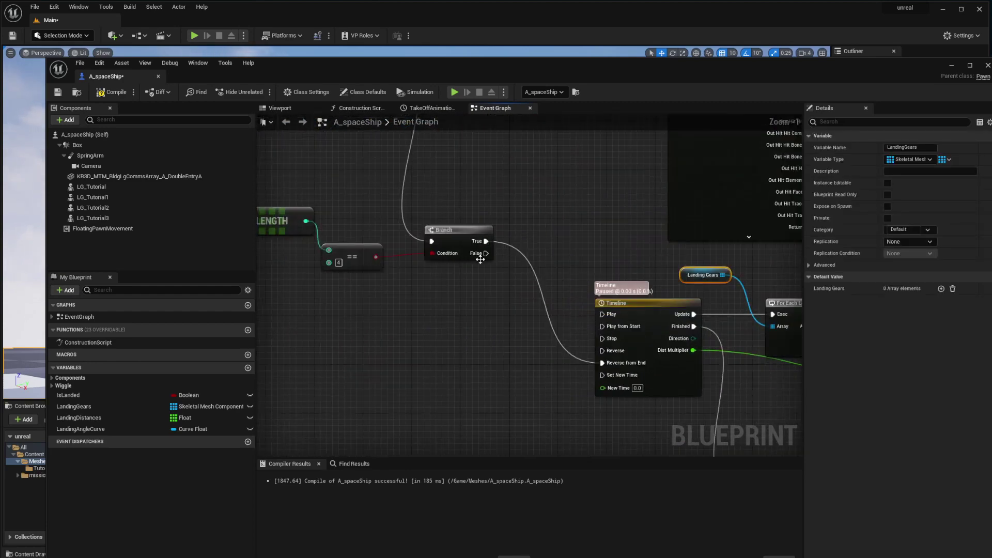
# Line up the LandingDistances, Length, equality and Branch nodes level with the landing Timeline's Reverse from End input.
pyautogui.moveTo(466, 305); pyautogui.dragTo(475, 290, button='right')
pyautogui.moveTo(334, 203); pyautogui.dragTo(435, 211, button='right')
pyautogui.moveTo(291, 122); pyautogui.dragTo(465, 282)
pyautogui.click(306, 244)
pyautogui.moveTo(283, 216); pyautogui.dragTo(271, 216)
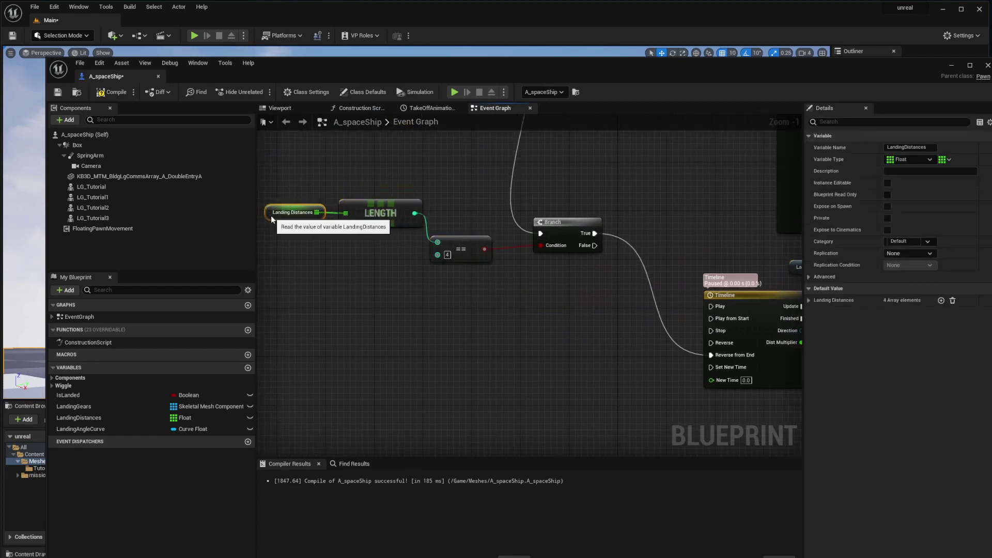
pyautogui.moveTo(451, 279); pyautogui.dragTo(458, 280)
pyautogui.moveTo(521, 297); pyautogui.dragTo(448, 251, button='right')
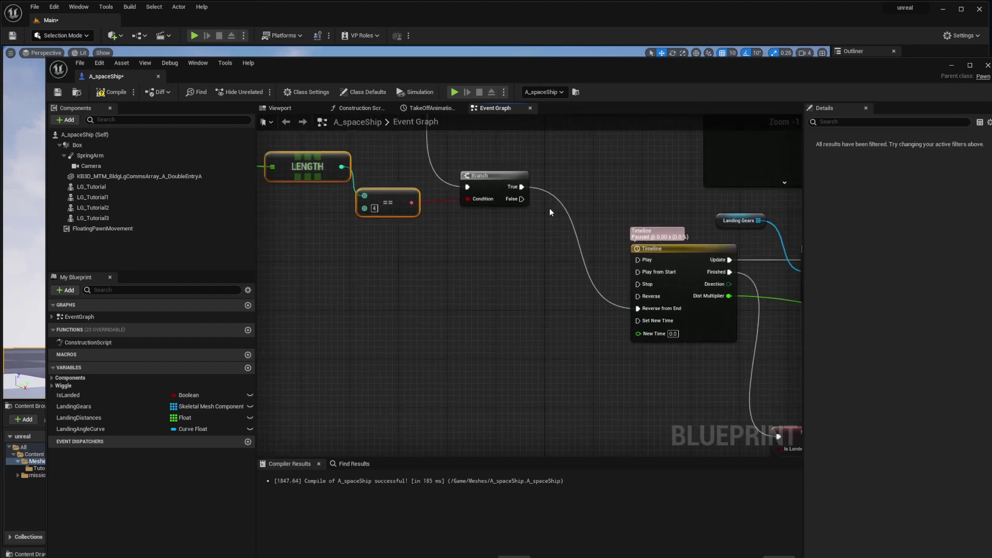
pyautogui.scroll(-3, 607, 281)
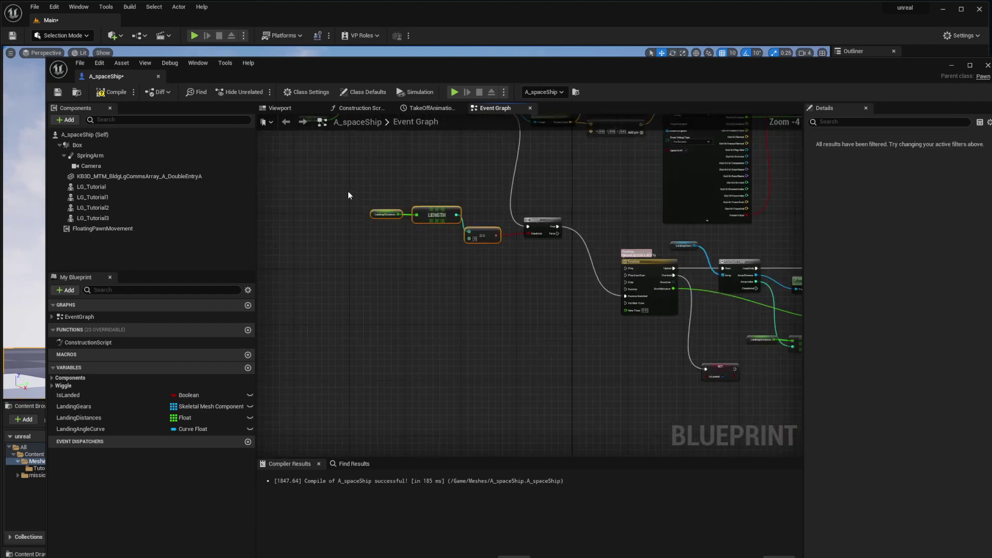
pyautogui.moveTo(536, 229); pyautogui.dragTo(452, 299)
pyautogui.moveTo(503, 340); pyautogui.dragTo(540, 258, button='right')
pyautogui.click(538, 246)
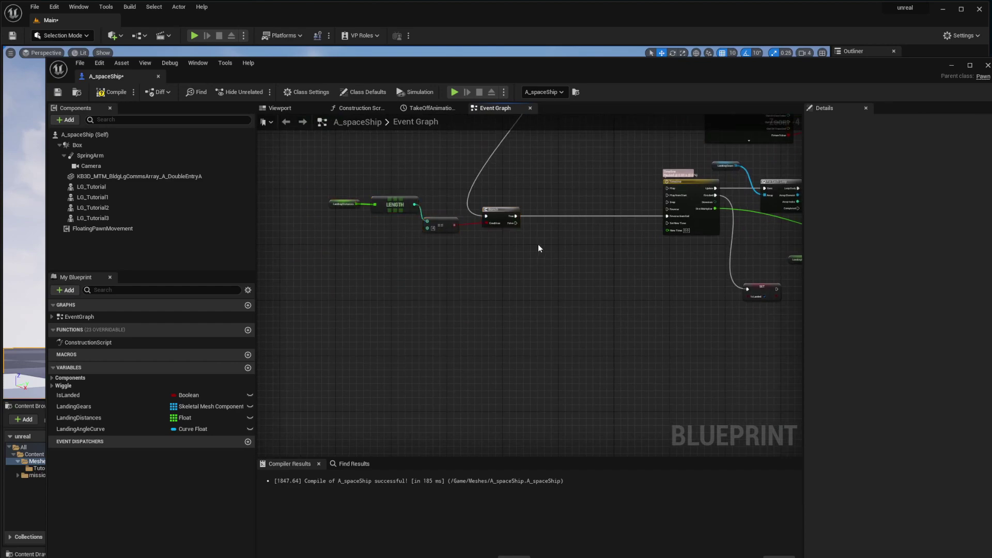
# Add a For Loop from the new Branch's False output with First Index 0 and Last Index 3.
pyautogui.scroll(2, 527, 240)
pyautogui.moveTo(496, 230); pyautogui.dragTo(551, 269, button='right')
pyautogui.write('for lo')
pyautogui.moveTo(567, 255); pyautogui.dragTo(630, 313)
pyautogui.click(641, 447)
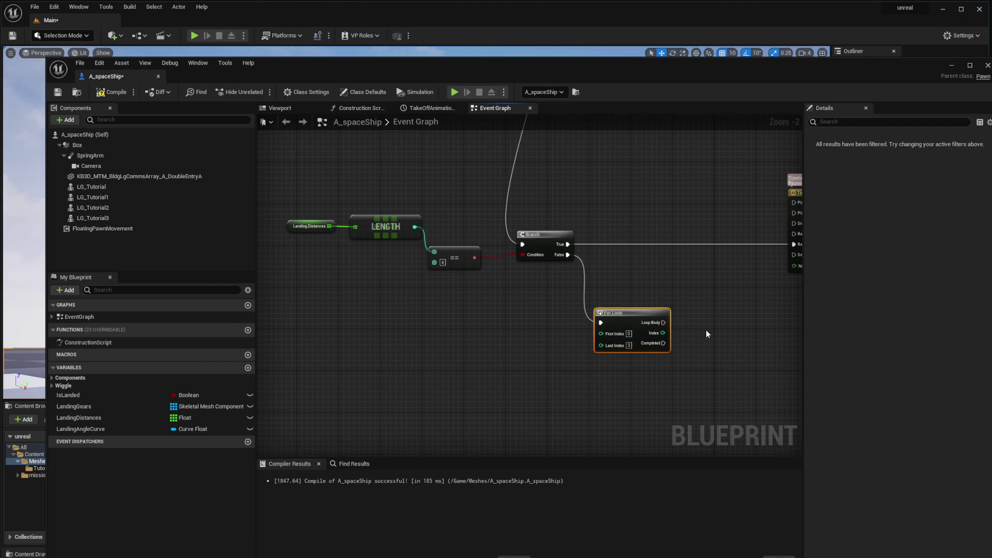
pyautogui.click(707, 334)
pyautogui.scroll(2, 623, 332)
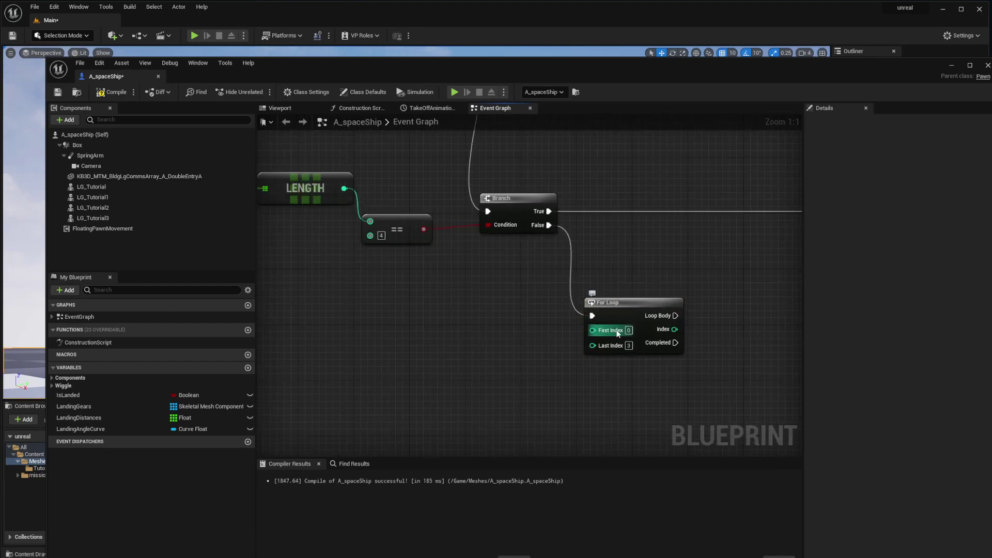
# Place a LandingDistances getter just below the For Loop.
pyautogui.moveTo(704, 345); pyautogui.dragTo(621, 329, button='right')
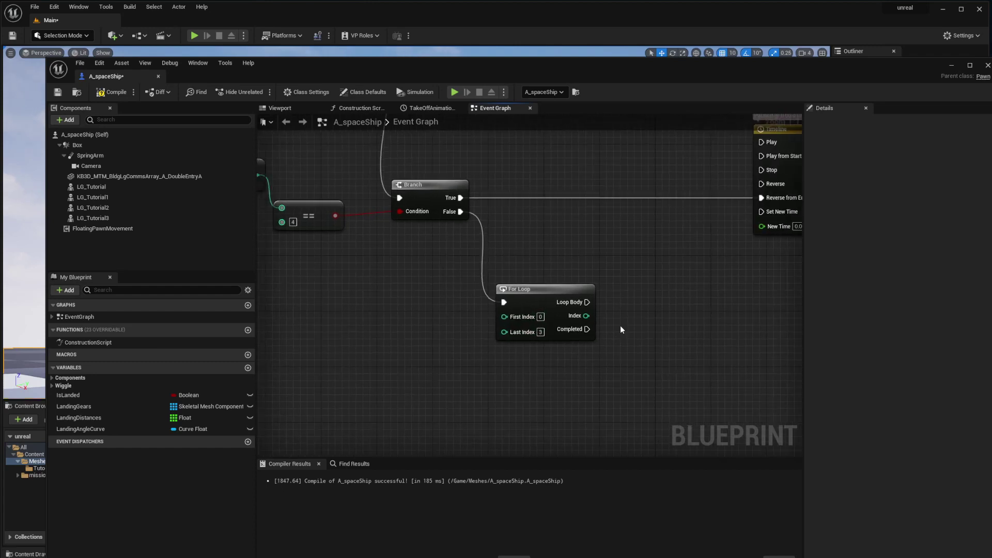
pyautogui.keyDown('ctrl'); pyautogui.moveTo(94, 419); pyautogui.dragTo(565, 377); pyautogui.keyUp('ctrl')
pyautogui.moveTo(616, 344); pyautogui.dragTo(516, 343, button='right')
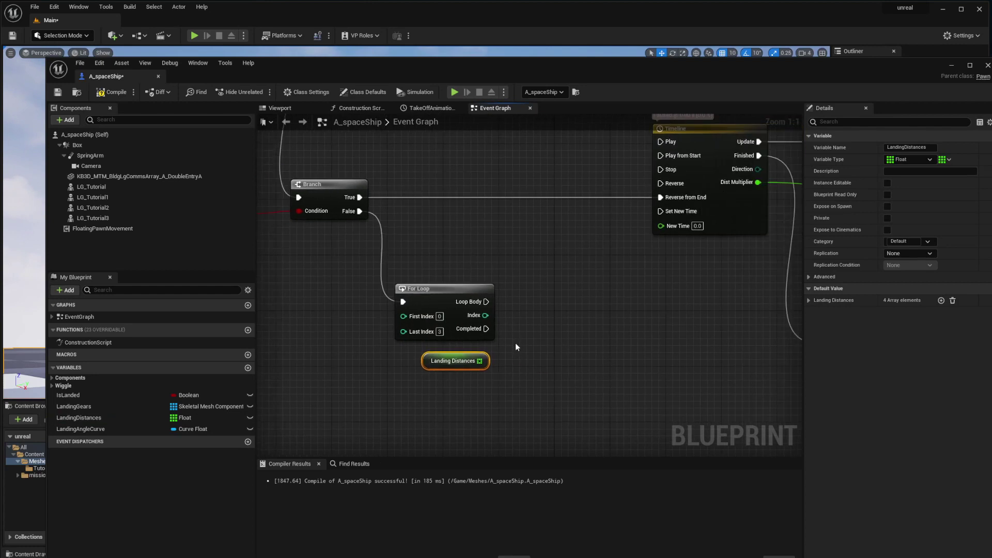
pyautogui.moveTo(479, 361); pyautogui.dragTo(535, 329)
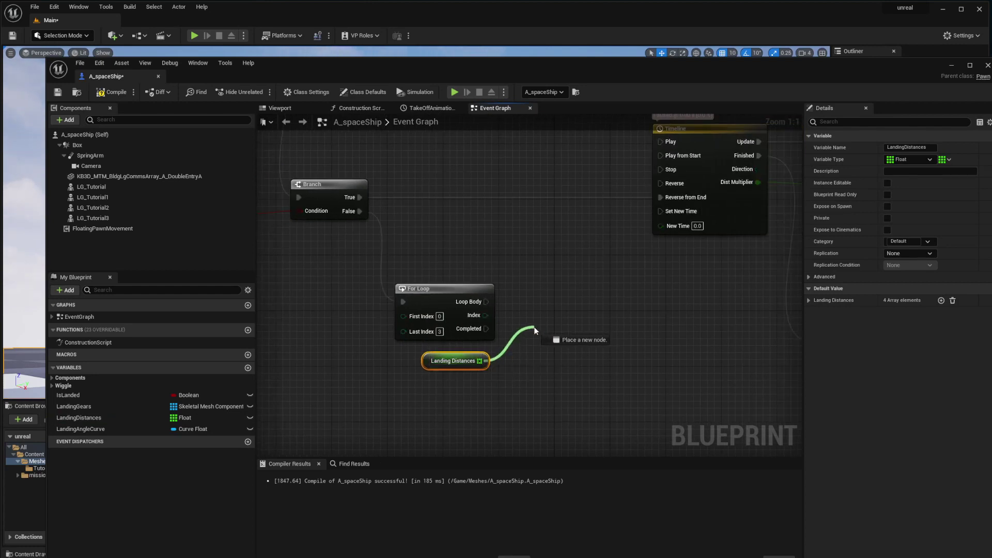
pyautogui.moveTo(534, 327); pyautogui.dragTo(538, 324)
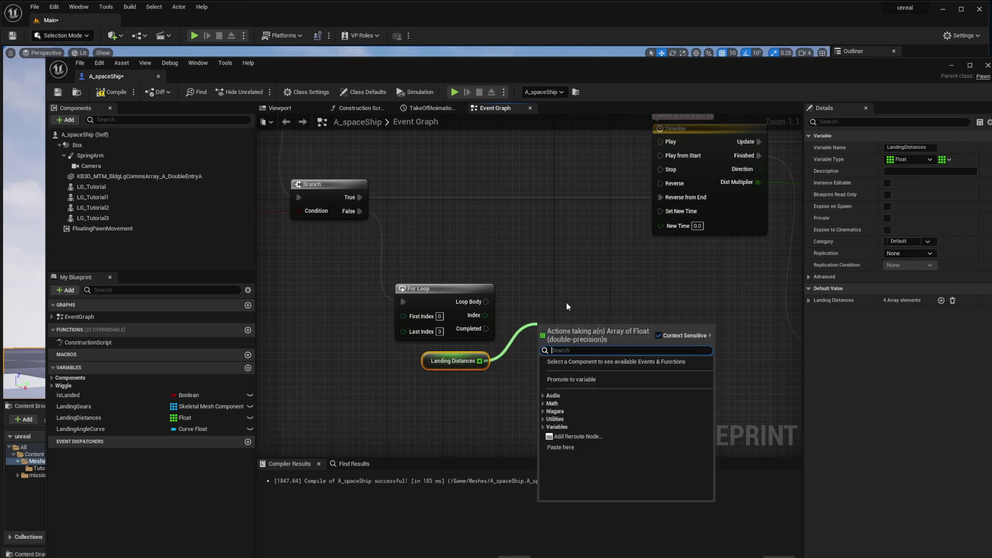
pyautogui.click(532, 276)
pyautogui.moveTo(479, 257); pyautogui.dragTo(615, 292)
# Examine how LandingDistances is cleared after the X key event and how its length drives the new Branch.
pyautogui.scroll(-5, 625, 294)
pyautogui.moveTo(417, 136); pyautogui.dragTo(582, 282, button='right')
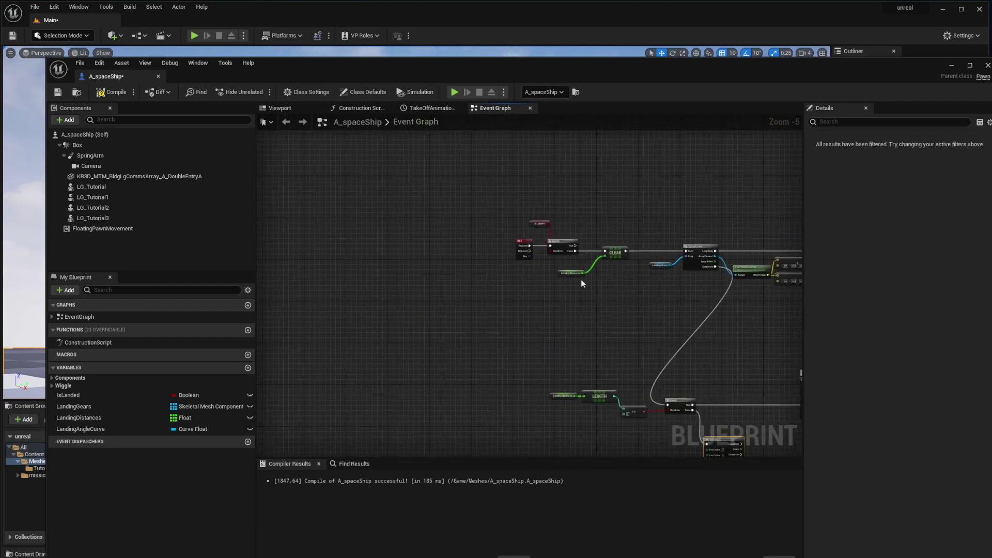
pyautogui.scroll(4, 583, 281)
pyautogui.moveTo(638, 316); pyautogui.dragTo(660, 333)
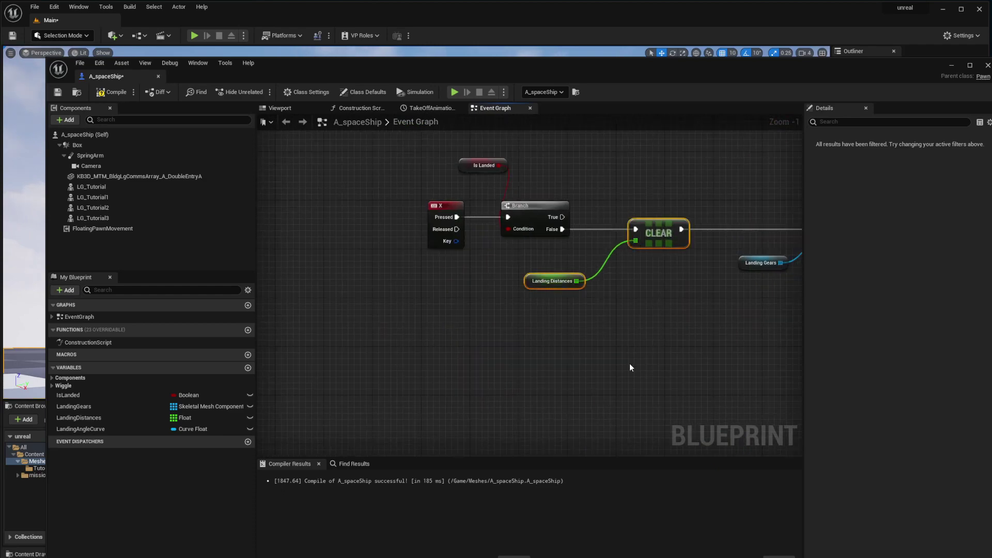
pyautogui.moveTo(628, 366); pyautogui.dragTo(546, 308, button='right')
pyautogui.scroll(1, 546, 308)
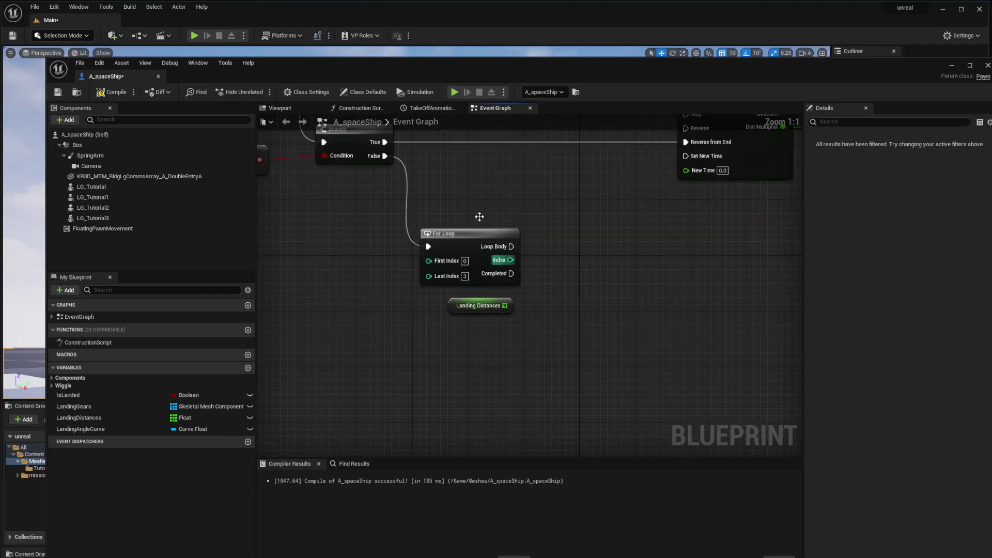
pyautogui.moveTo(479, 217); pyautogui.dragTo(710, 348, button='right')
pyautogui.moveTo(447, 291); pyautogui.dragTo(476, 273)
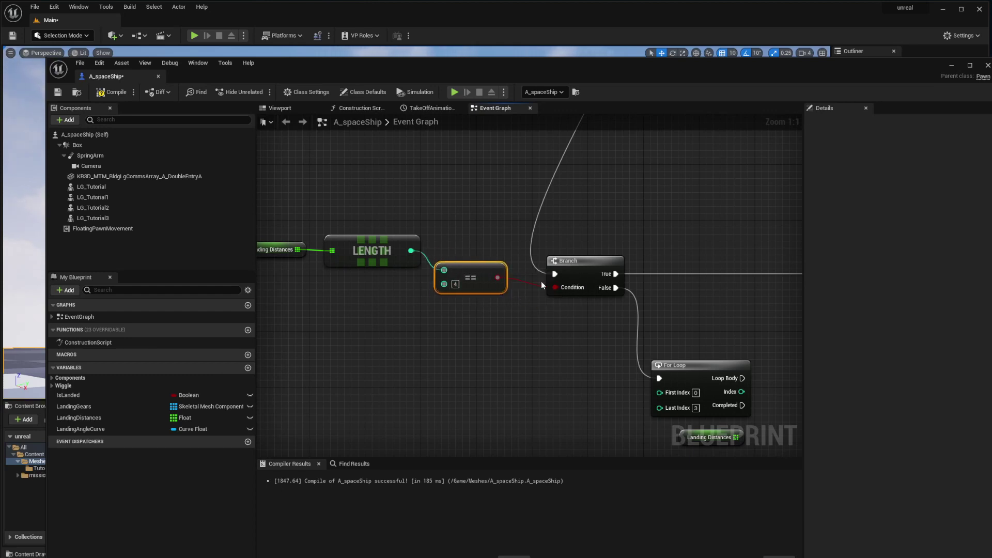
pyautogui.moveTo(657, 380); pyautogui.dragTo(479, 290, button='right')
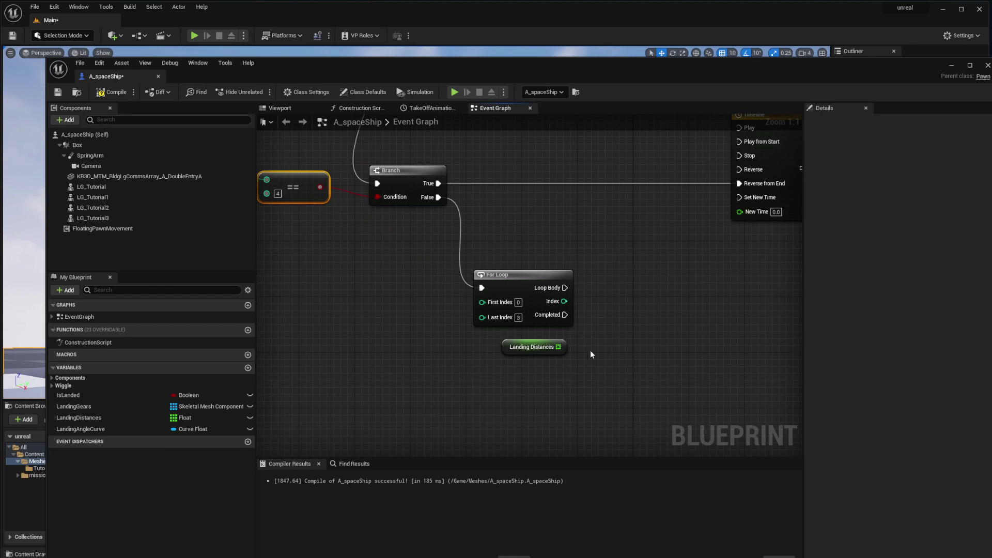
pyautogui.moveTo(572, 342); pyautogui.dragTo(478, 338, button='right')
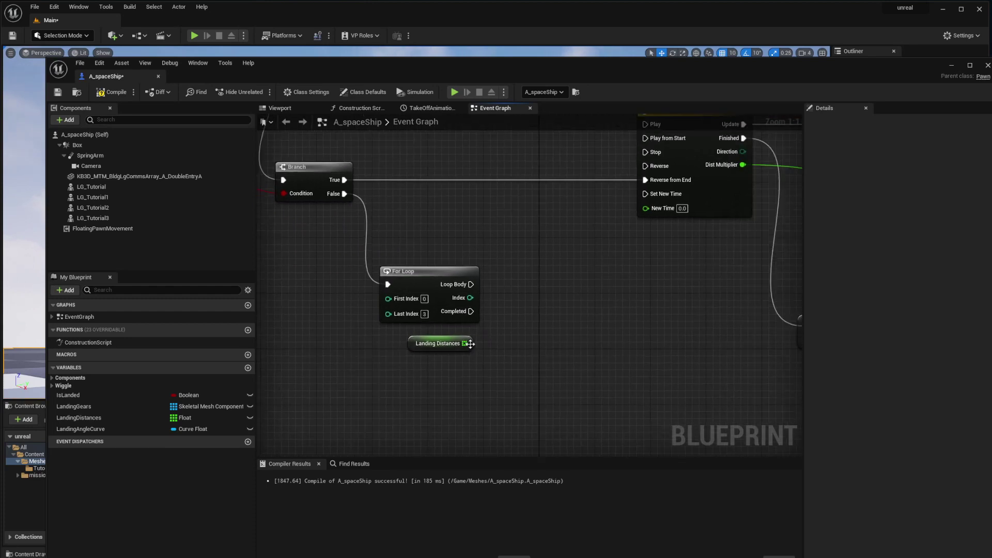
# Add an array Add node to LandingDistances with the value 30, run it from the For Loop's Loop Body, and align it.
pyautogui.moveTo(465, 343); pyautogui.dragTo(551, 290)
pyautogui.write('add')
pyautogui.press('Return')
pyautogui.moveTo(470, 284); pyautogui.dragTo(540, 298)
pyautogui.write('30')
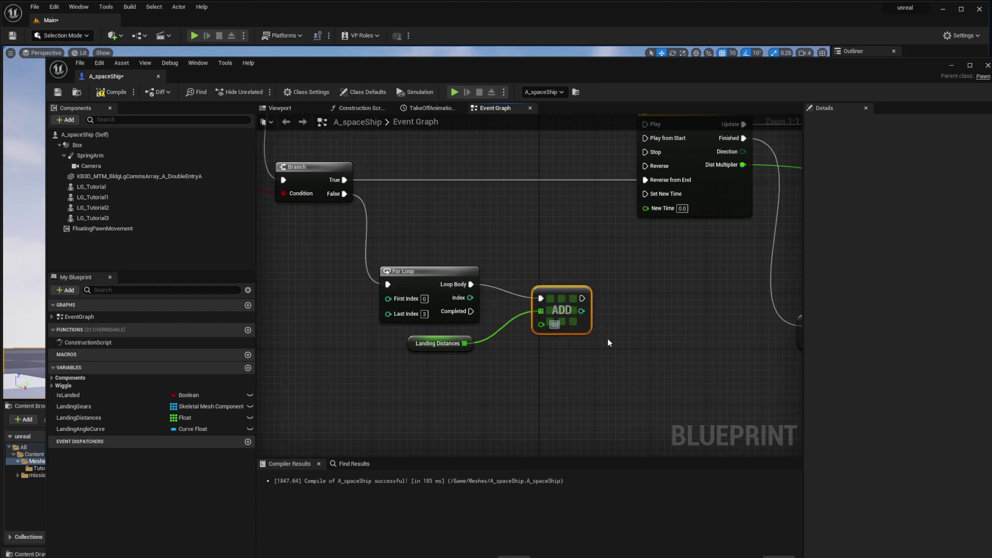
pyautogui.press('Return')
pyautogui.moveTo(549, 291); pyautogui.dragTo(549, 277)
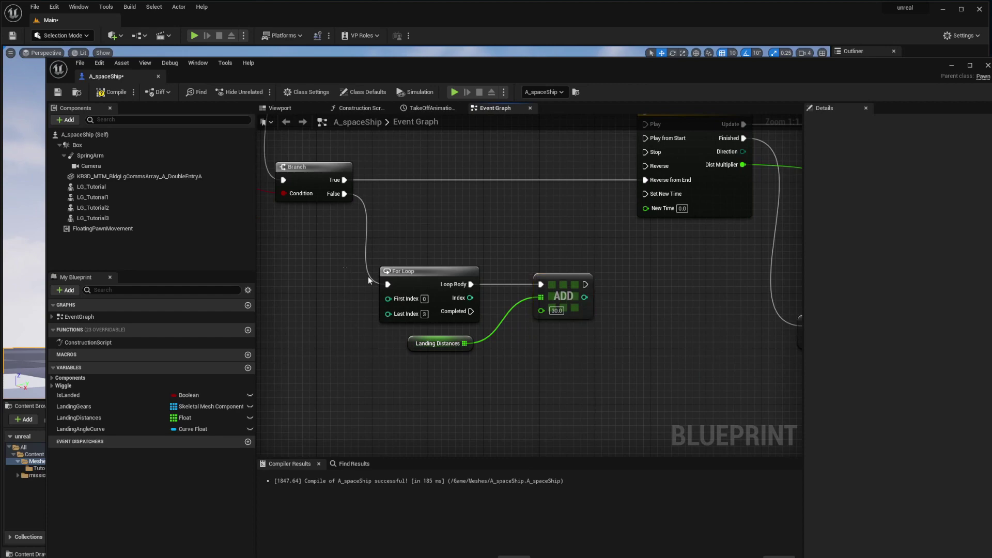
# Shift the equality node slightly up between Length and Branch, and review the For Loop and landing Timeline nodes.
pyautogui.moveTo(368, 277); pyautogui.dragTo(563, 354)
pyautogui.moveTo(404, 218); pyautogui.dragTo(532, 257, button='right')
pyautogui.moveTo(328, 229); pyautogui.dragTo(382, 223, button='right')
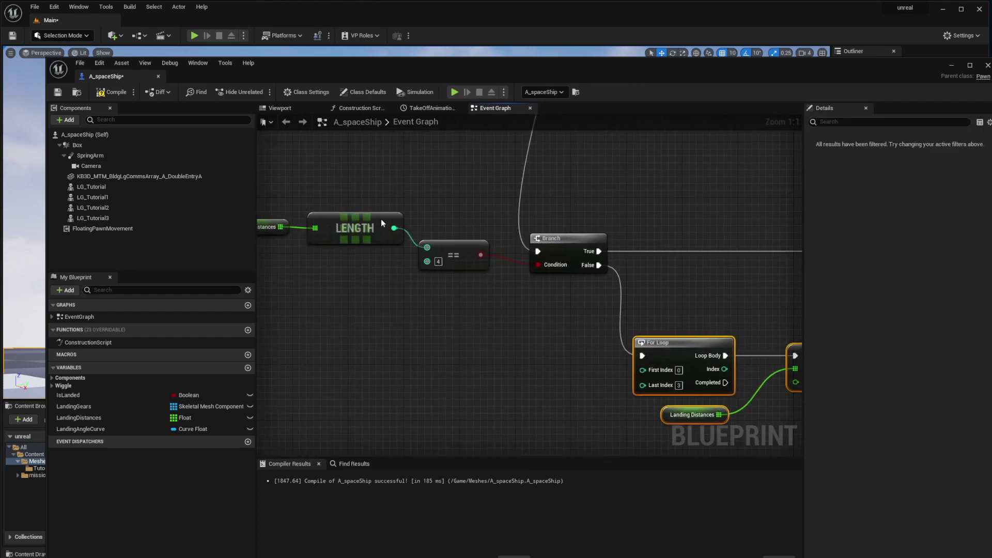
pyautogui.click(455, 244)
pyautogui.scroll(-2, 601, 263)
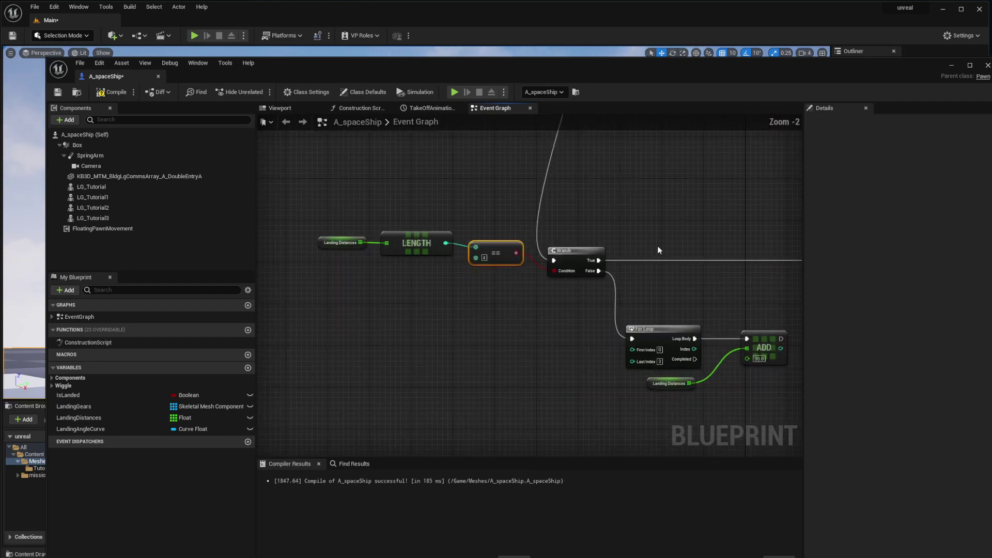
pyautogui.moveTo(658, 250); pyautogui.dragTo(352, 299, button='right')
pyautogui.moveTo(704, 205); pyautogui.dragTo(637, 214, button='right')
pyautogui.moveTo(390, 334); pyautogui.dragTo(564, 218, button='right')
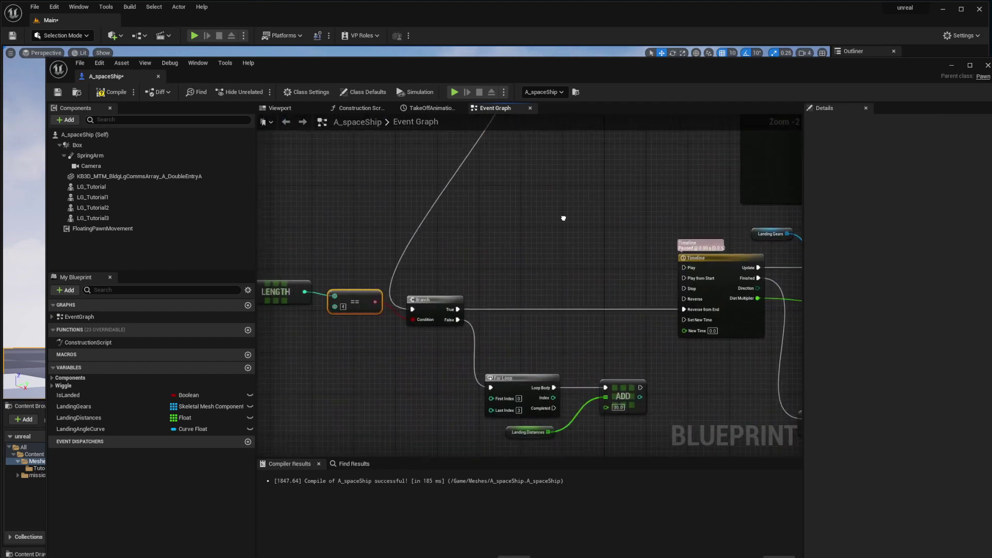
pyautogui.moveTo(569, 308); pyautogui.dragTo(575, 260, button='right')
# Compile A_spaceShip and play the level to test the landing, ending the play session when done.
pyautogui.click(114, 93)
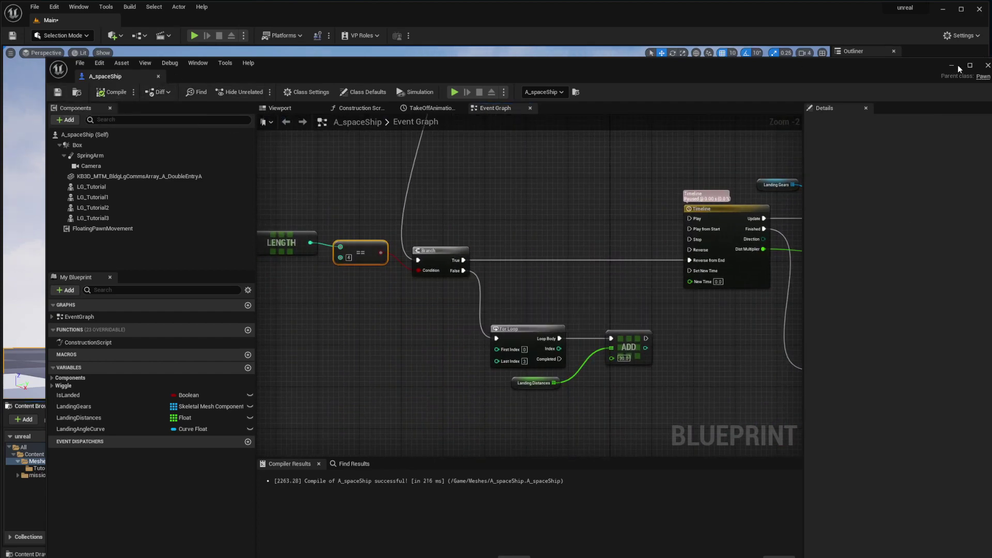
pyautogui.click(955, 64)
pyautogui.click(195, 36)
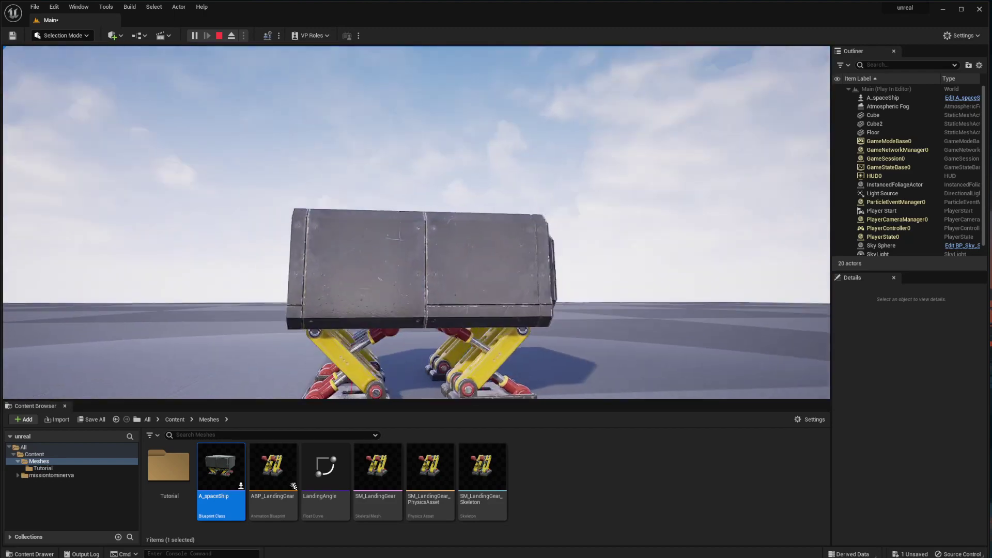
pyautogui.press('Escape')
# Reopen A_spaceShip and trace the landing logic back from the Timeline nodes to the Line Trace's Out Hit Distance division.
pyautogui.doubleClick(225, 472)
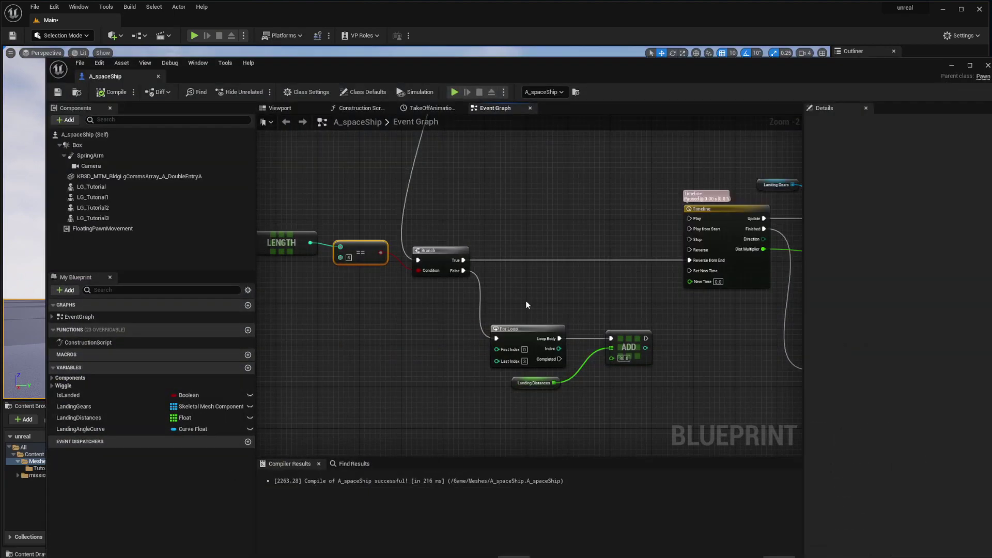
pyautogui.moveTo(526, 305); pyautogui.dragTo(358, 307, button='right')
pyautogui.moveTo(458, 282); pyautogui.dragTo(648, 284, button='right')
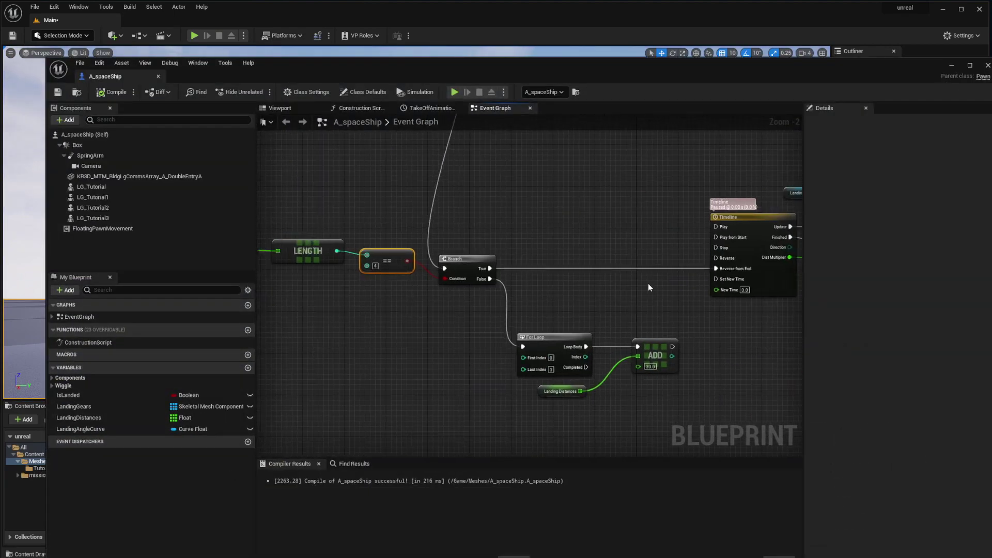
pyautogui.moveTo(553, 285); pyautogui.dragTo(421, 284, button='right')
pyautogui.moveTo(322, 261); pyautogui.dragTo(363, 254)
pyautogui.moveTo(359, 222); pyautogui.dragTo(421, 301, button='right')
pyautogui.scroll(2, 664, 348)
pyautogui.moveTo(666, 349); pyautogui.dragTo(505, 324, button='right')
pyautogui.moveTo(570, 332); pyautogui.dragTo(509, 291, button='right')
pyautogui.moveTo(785, 286); pyautogui.dragTo(605, 270, button='right')
pyautogui.moveTo(672, 292); pyautogui.dragTo(450, 383)
pyautogui.moveTo(556, 360); pyautogui.dragTo(540, 349)
pyautogui.click(517, 294)
pyautogui.moveTo(461, 218); pyautogui.dragTo(538, 359, button='right')
pyautogui.moveTo(548, 131); pyautogui.dragTo(408, 334, button='right')
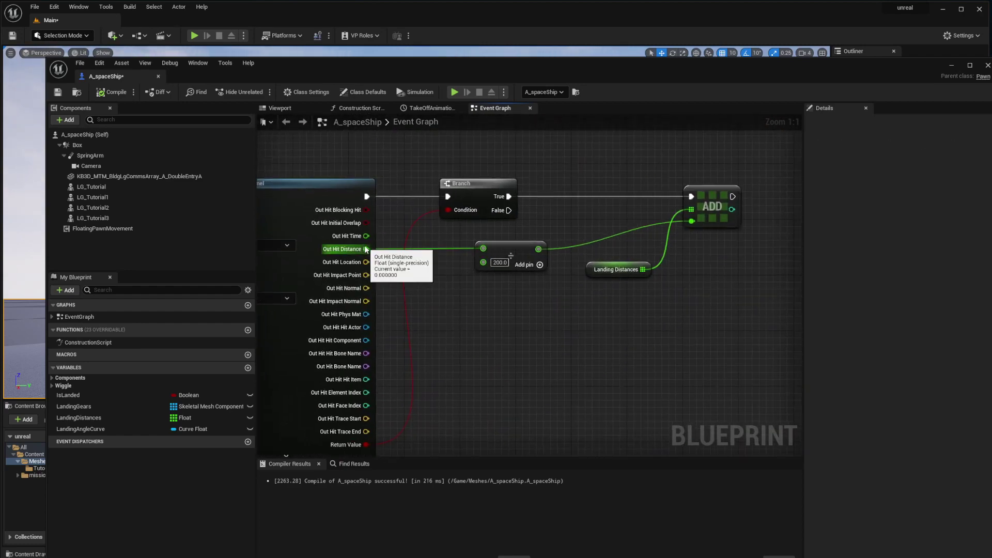
pyautogui.moveTo(533, 402)
pyautogui.mouseDown(button='right')
pyautogui.moveTo(535, 349)
pyautogui.moveTo(545, 415)
pyautogui.mouseUp(button='right')
# Move the LandingDistances getter between the hit Branch and Add, and lower the divide-by-200 node to make room.
pyautogui.moveTo(606, 283); pyautogui.dragTo(577, 233)
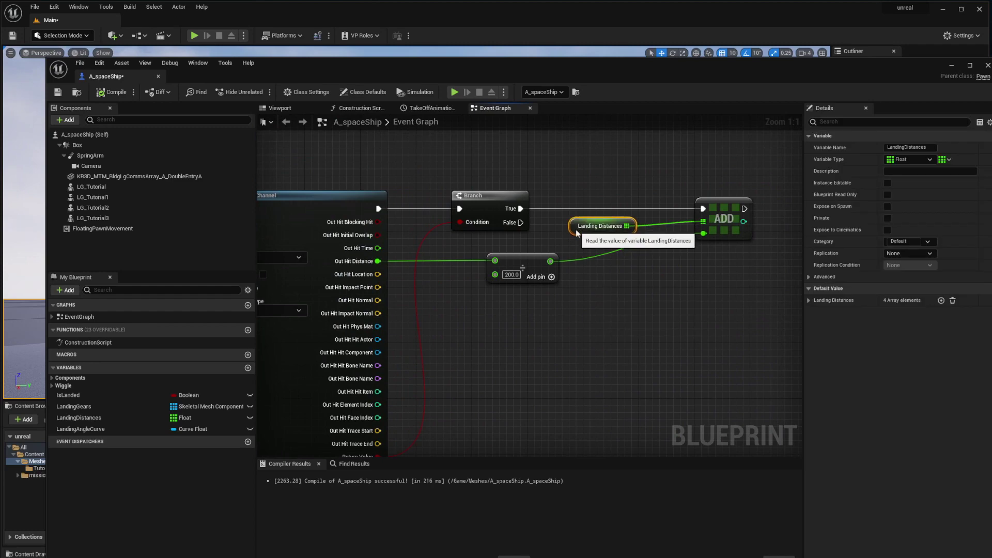
pyautogui.moveTo(590, 240); pyautogui.dragTo(572, 215, button='right')
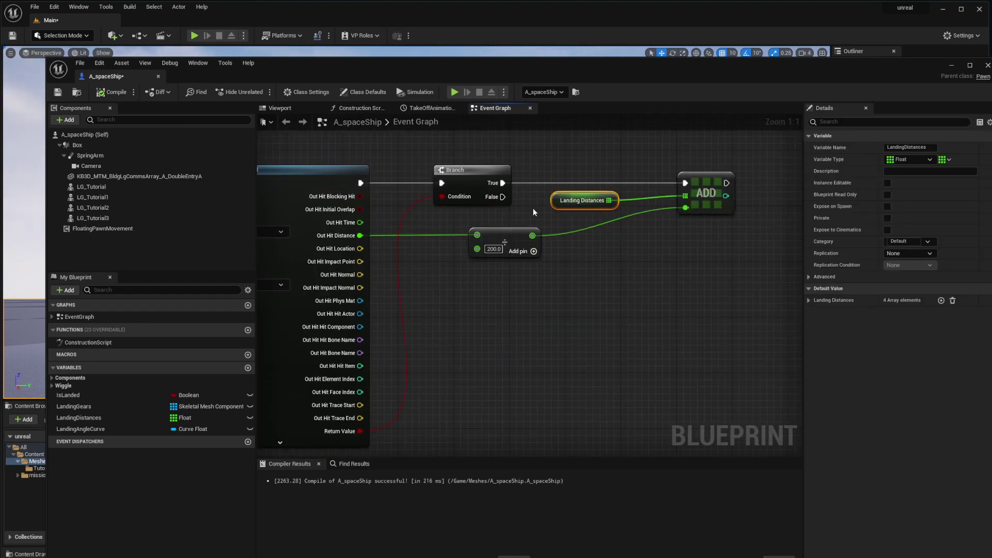
pyautogui.moveTo(505, 225); pyautogui.dragTo(602, 257, button='right')
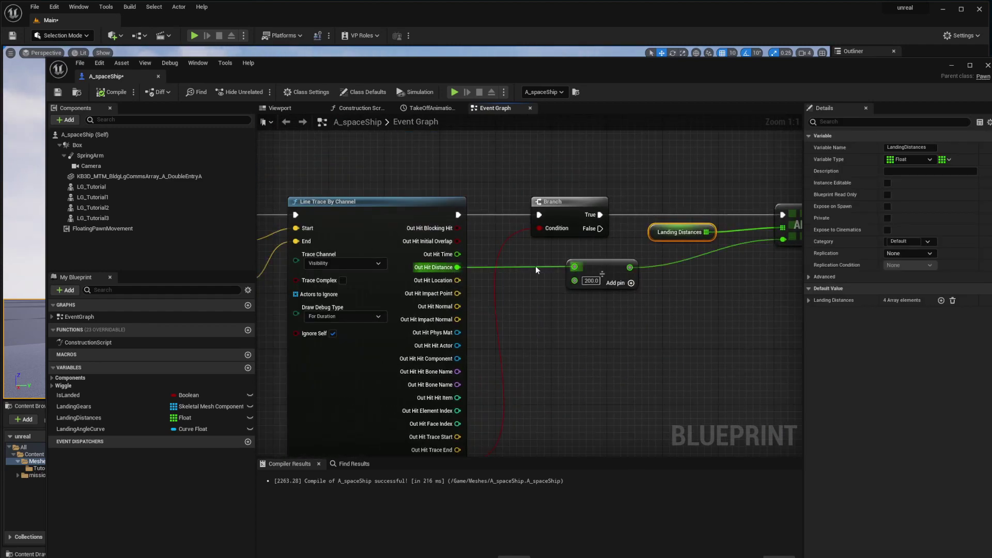
pyautogui.moveTo(593, 278); pyautogui.dragTo(579, 299)
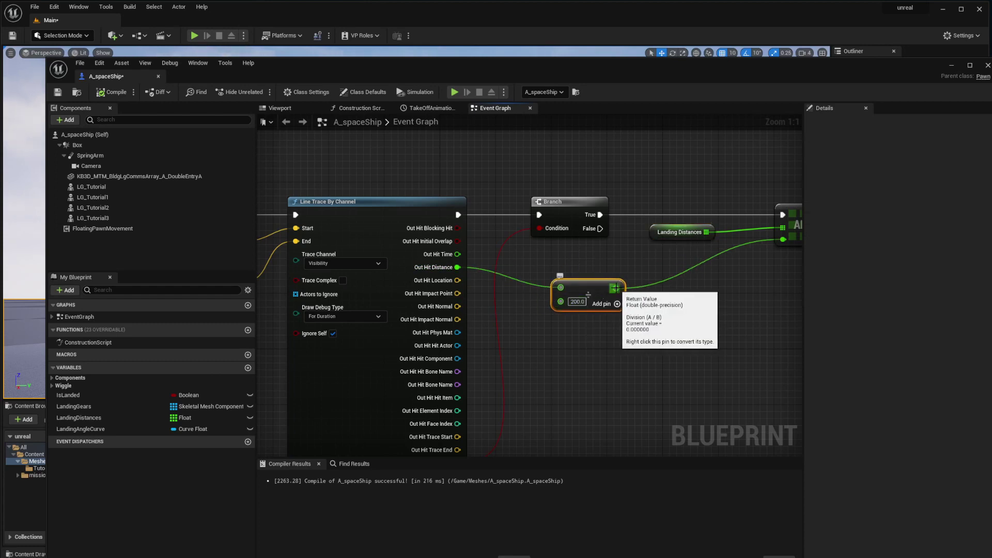
# Multiply the divided hit distance by 30, connect the product to Add's item input, and align the math nodes.
pyautogui.moveTo(615, 287); pyautogui.dragTo(657, 291)
pyautogui.write('*30')
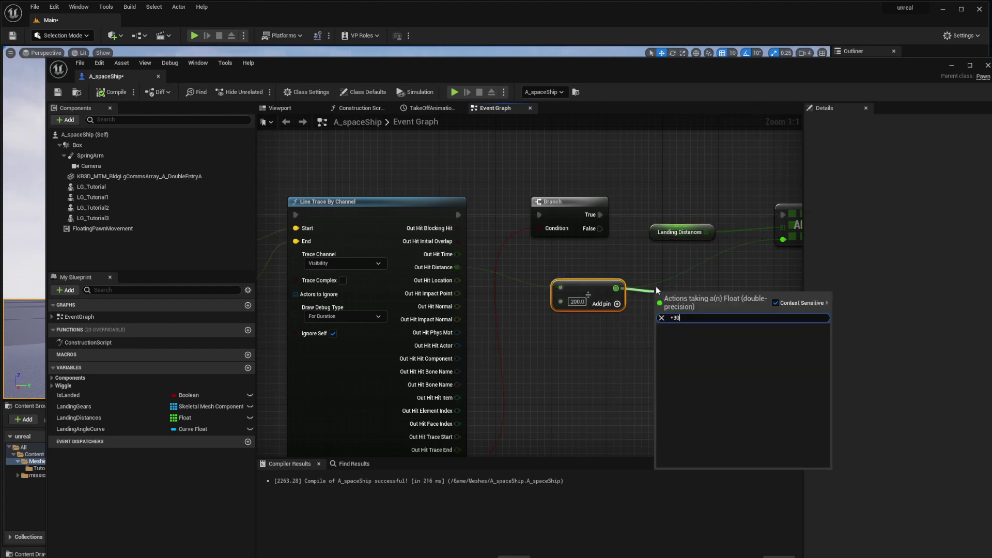
pyautogui.press('Return')
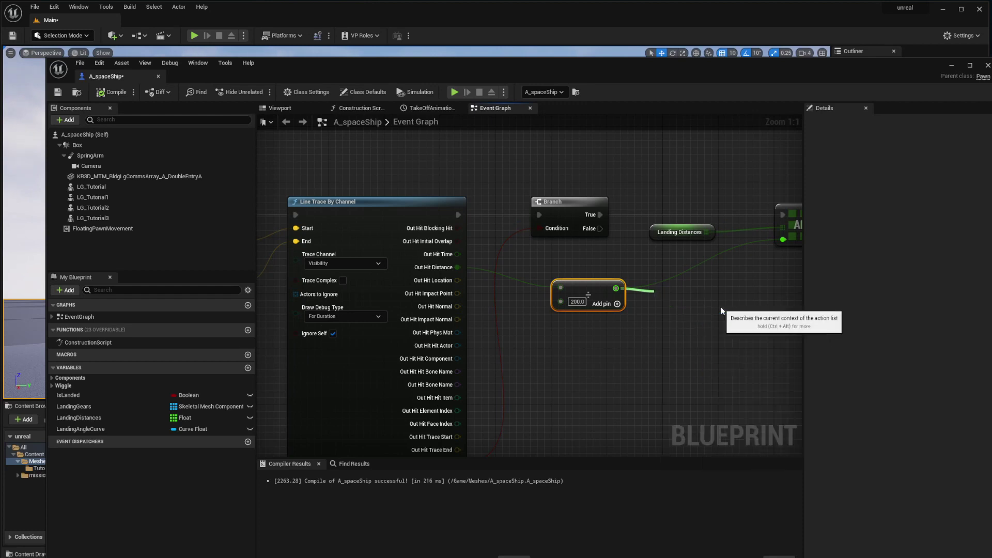
pyautogui.click(672, 309)
pyautogui.write('30')
pyautogui.press('Return')
pyautogui.moveTo(710, 295); pyautogui.dragTo(784, 240)
pyautogui.moveTo(589, 296); pyautogui.dragTo(560, 291)
pyautogui.moveTo(681, 293); pyautogui.dragTo(672, 289)
# Compile and save A_spaceShip, and play the level to test the landing with the scaled distances.
pyautogui.click(113, 92)
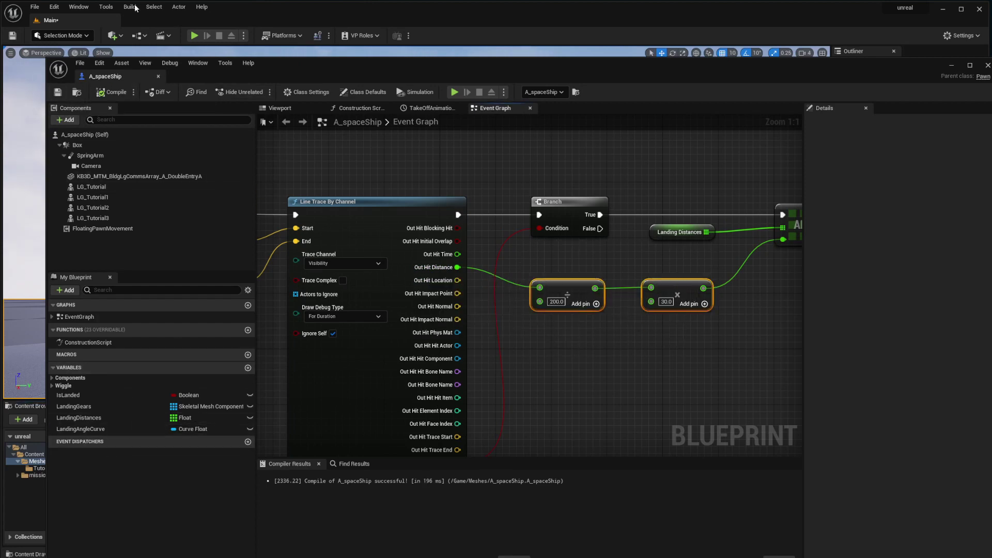
pyautogui.click(57, 93)
pyautogui.click(951, 67)
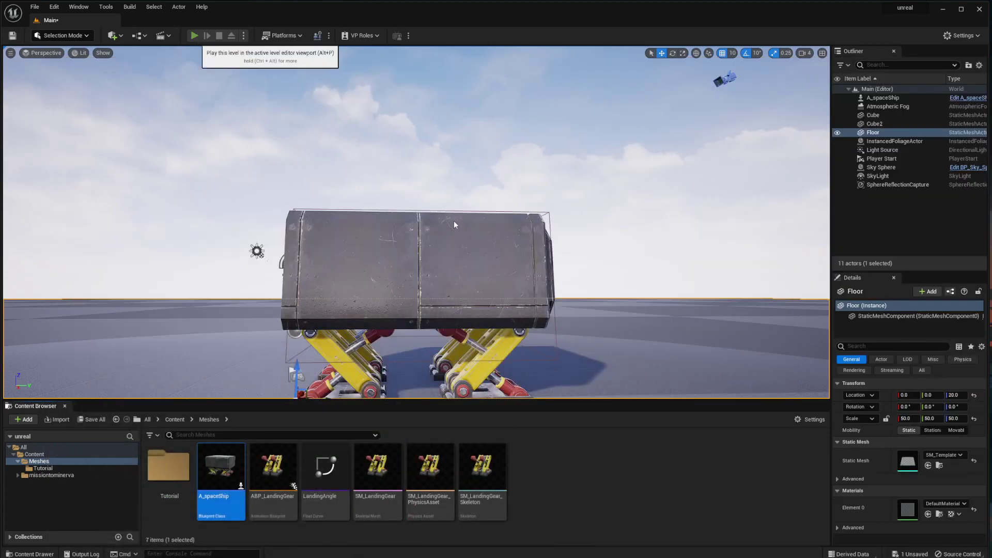
pyautogui.click(197, 35)
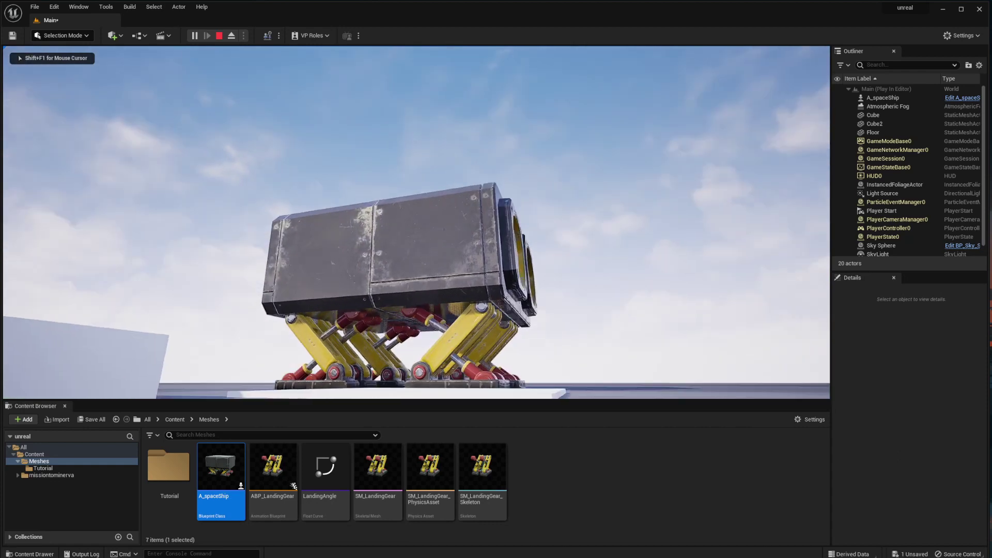
# Take off and land the spaceship repeatedly in play mode, restart the level once, and stop to check how the gears behave.
pyautogui.press('space')
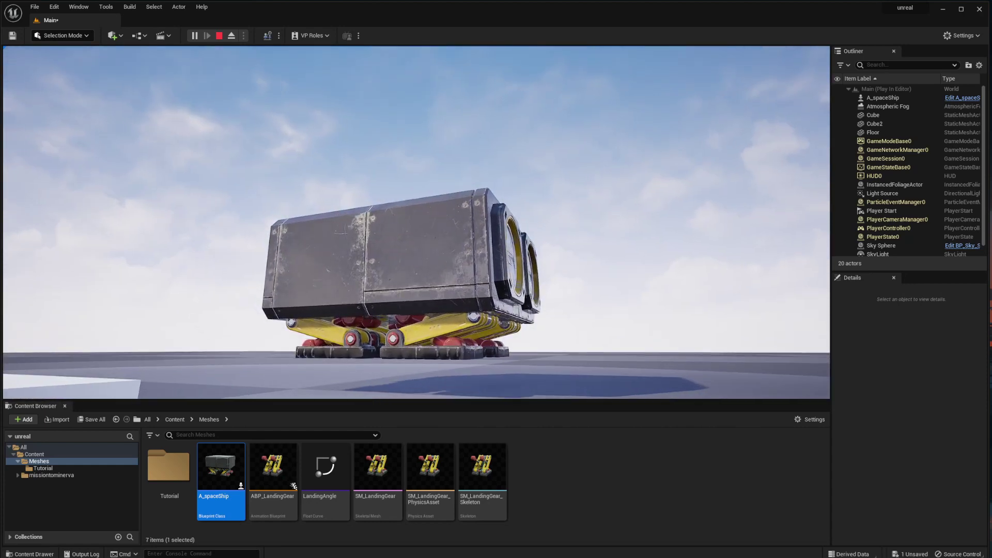
pyautogui.press('space')
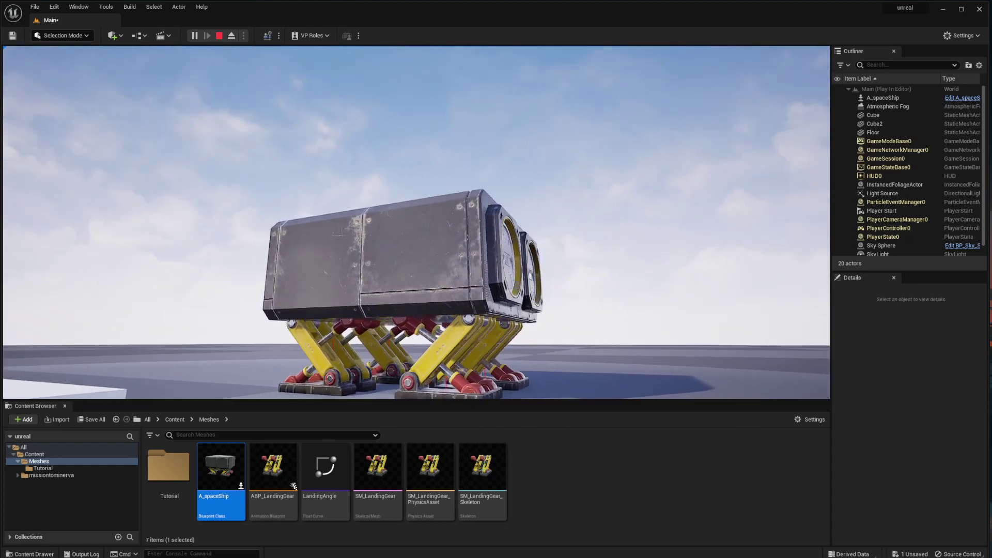
pyautogui.press('space')
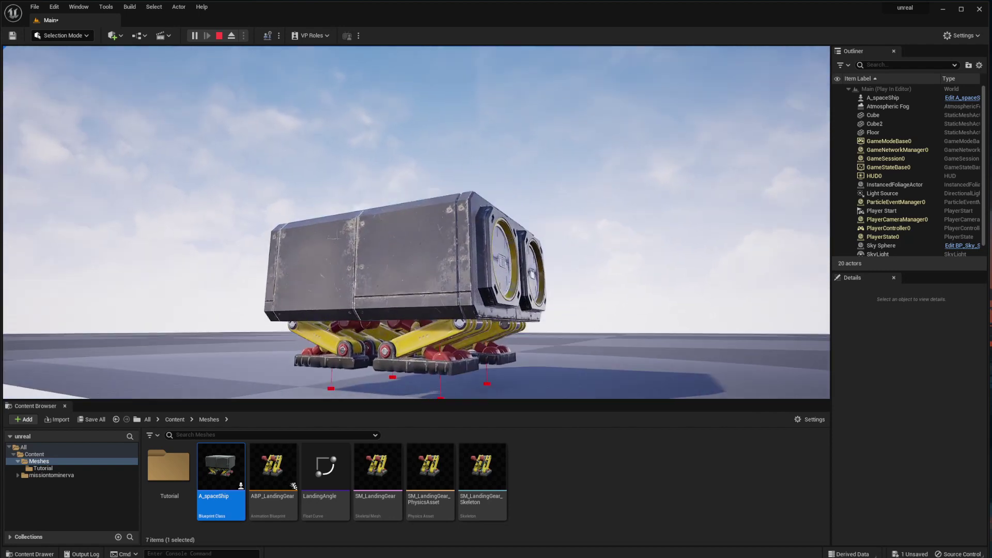
pyautogui.press('space')
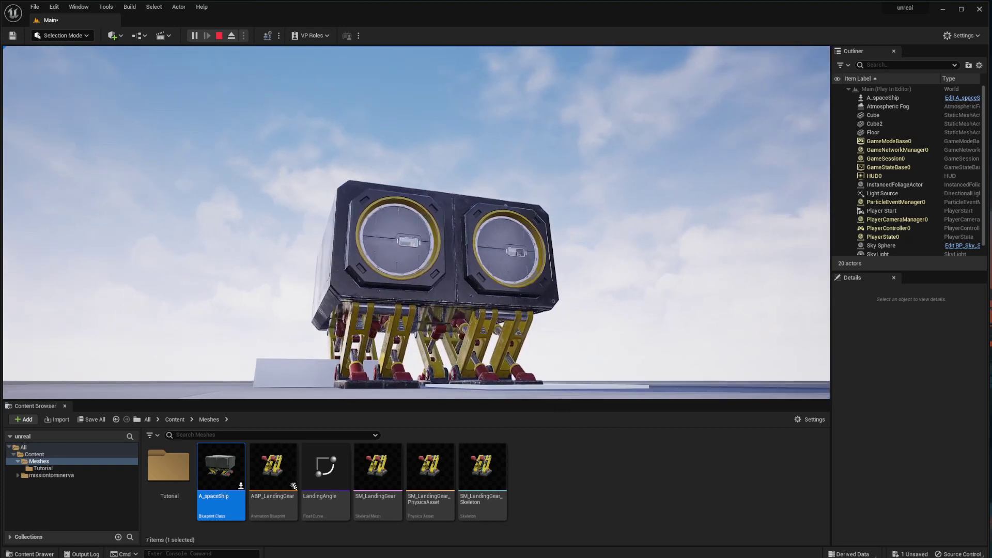
pyautogui.press('Escape')
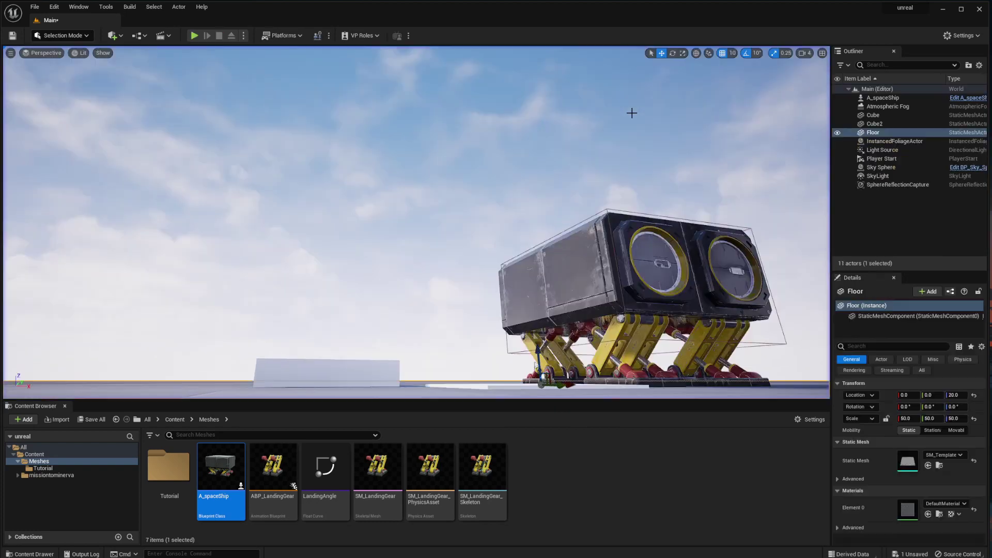
pyautogui.click(195, 35)
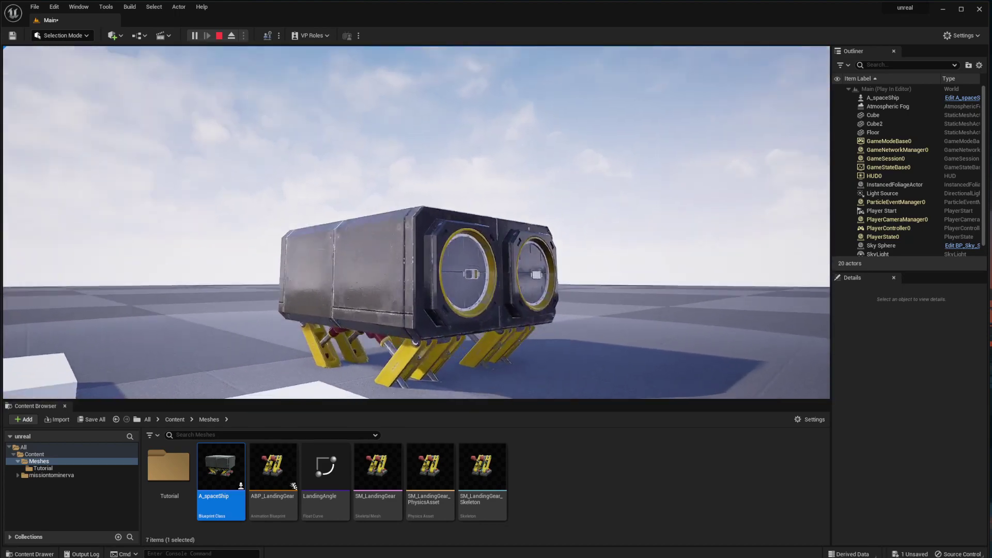
pyautogui.press('Escape')
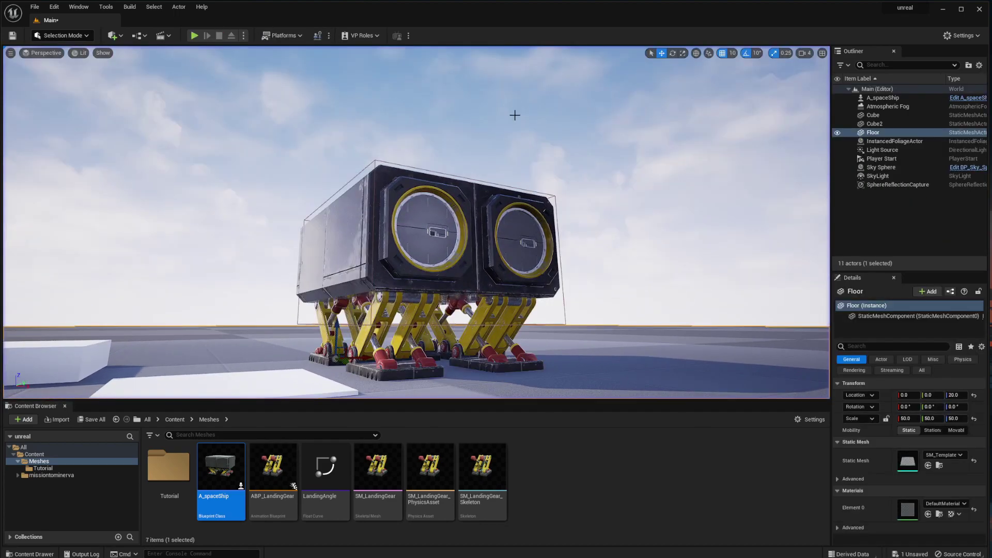
# Reopen A_spaceShip and examine how the Line Trace's scaled distances reach the Landing Distances GET and the Multiply node after the Timeline.
pyautogui.doubleClick(226, 498)
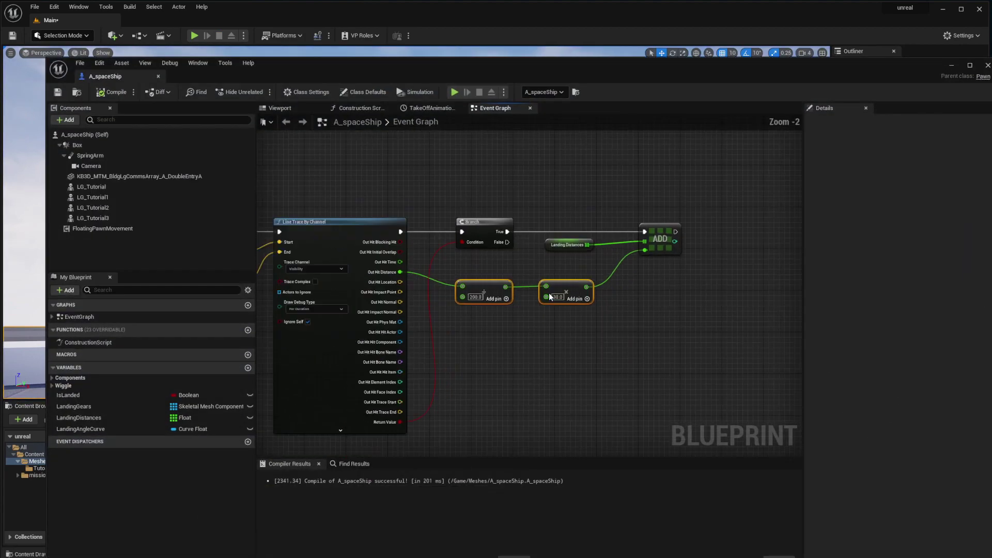
pyautogui.moveTo(552, 346); pyautogui.dragTo(473, 263, button='right')
pyautogui.moveTo(460, 359); pyautogui.dragTo(594, 272, button='right')
pyautogui.scroll(4, 595, 272)
pyautogui.moveTo(540, 331)
pyautogui.mouseDown(button='right')
pyautogui.moveTo(540, 310)
pyautogui.moveTo(537, 338)
pyautogui.mouseUp(button='right')
pyautogui.scroll(-2, 528, 206)
pyautogui.moveTo(528, 206); pyautogui.dragTo(477, 195, button='right')
pyautogui.scroll(-3, 532, 245)
pyautogui.moveTo(504, 321); pyautogui.dragTo(542, 218, button='right')
pyautogui.scroll(5, 520, 270)
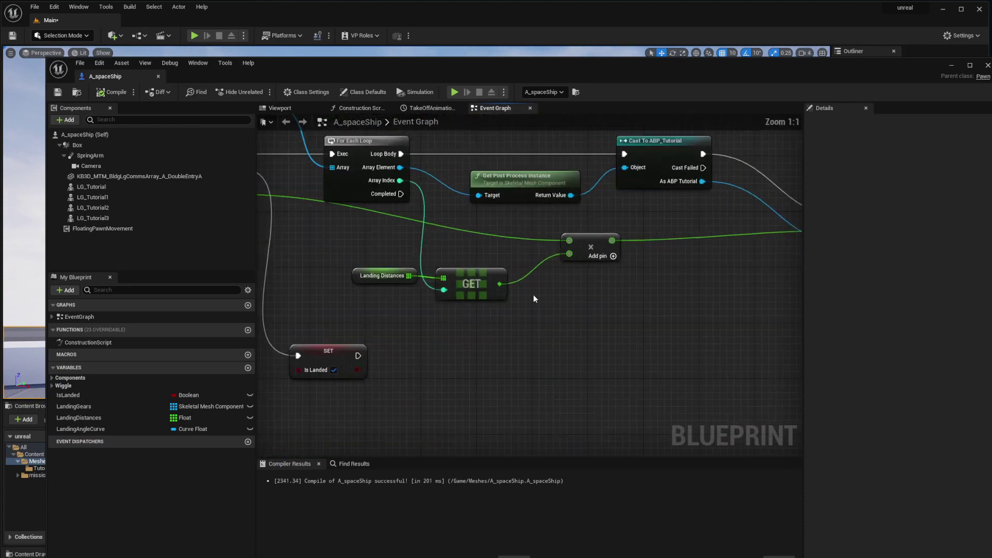
pyautogui.moveTo(550, 292); pyautogui.dragTo(595, 310, button='right')
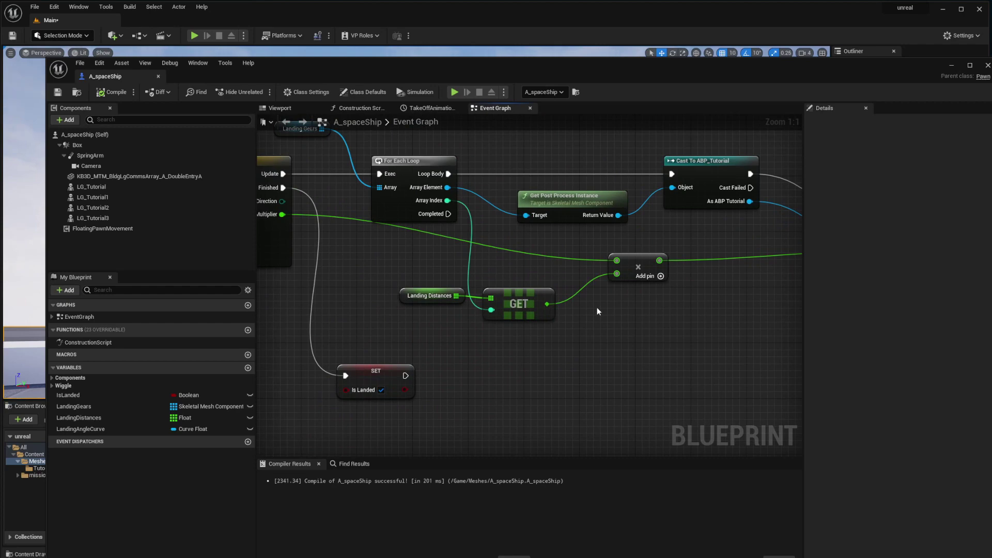
pyautogui.moveTo(598, 141); pyautogui.dragTo(601, 465, button='right')
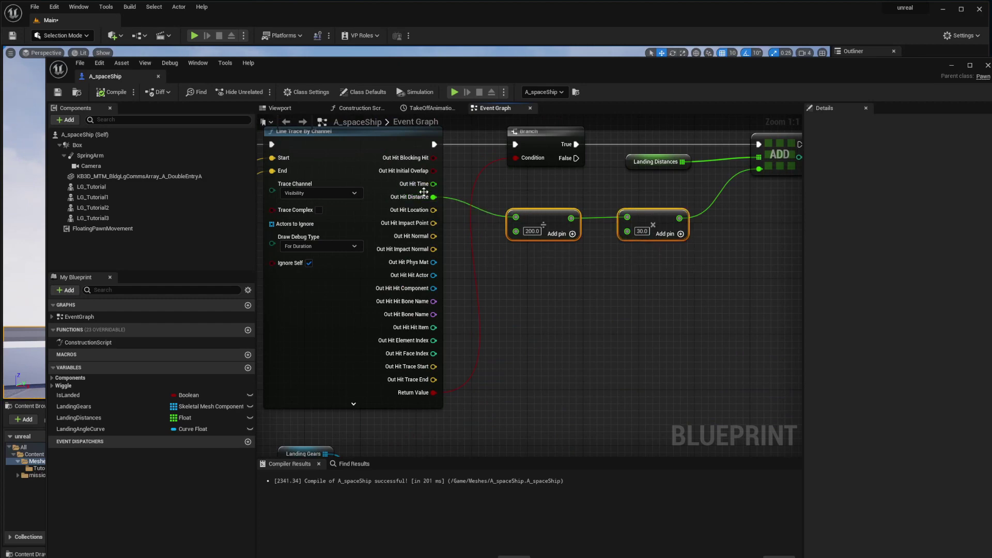
pyautogui.moveTo(575, 219); pyautogui.dragTo(572, 233, button='right')
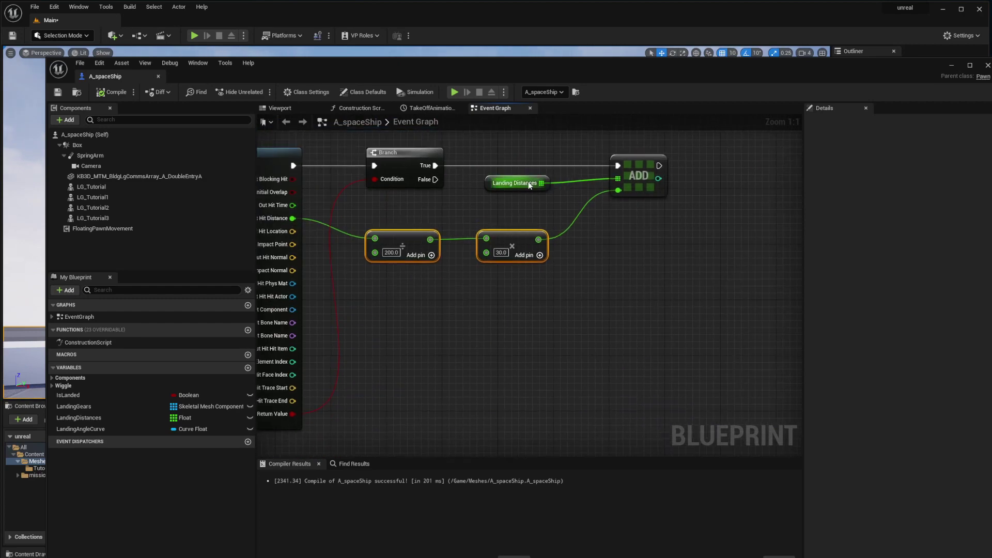
pyautogui.moveTo(483, 450); pyautogui.dragTo(516, 176, button='right')
pyautogui.click(299, 309)
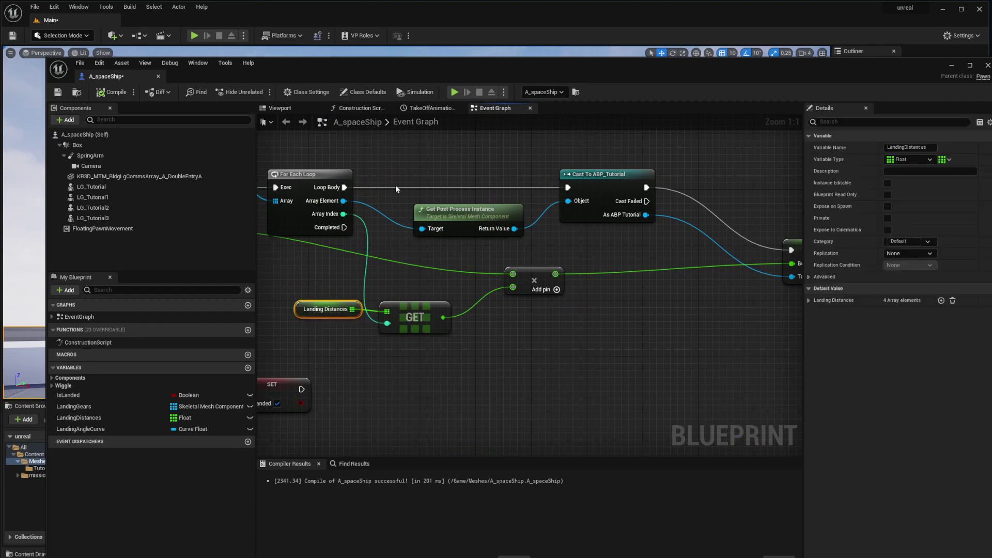
pyautogui.moveTo(511, 317); pyautogui.dragTo(564, 290, button='right')
pyautogui.moveTo(626, 257); pyautogui.dragTo(514, 270, button='right')
pyautogui.moveTo(514, 309); pyautogui.dragTo(572, 302, button='right')
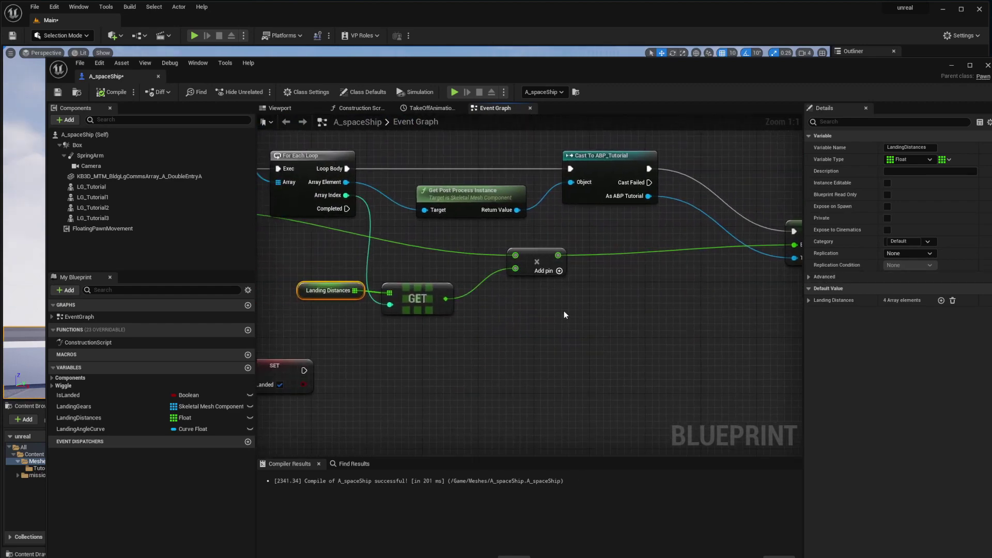
pyautogui.moveTo(484, 294); pyautogui.dragTo(545, 285, button='right')
pyautogui.click(614, 293)
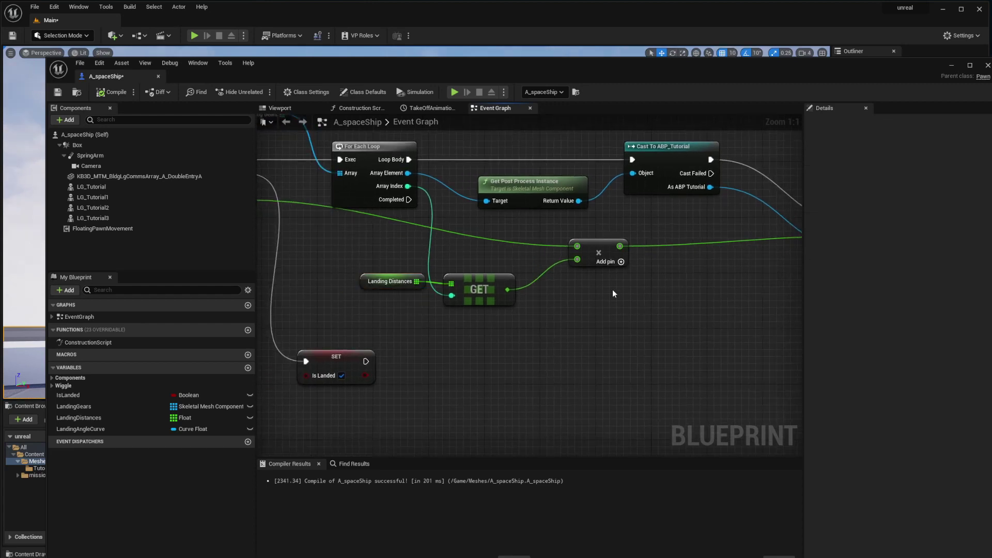
# Create a Subtract node that takes the Timeline's Dist Multiplier away from 30.
pyautogui.moveTo(289, 197); pyautogui.dragTo(410, 203, button='right')
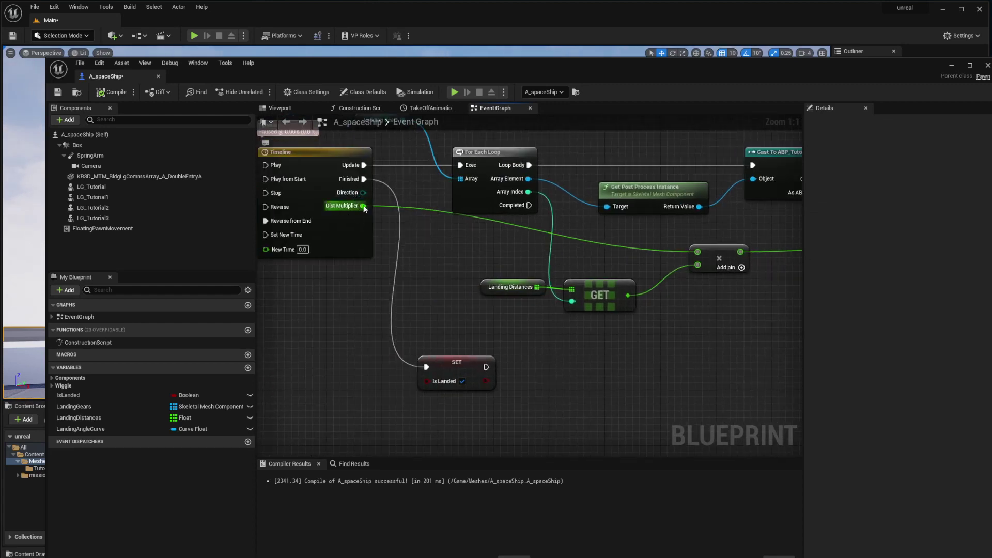
pyautogui.moveTo(363, 207); pyautogui.dragTo(469, 239)
pyautogui.write('-')
pyautogui.press('Return')
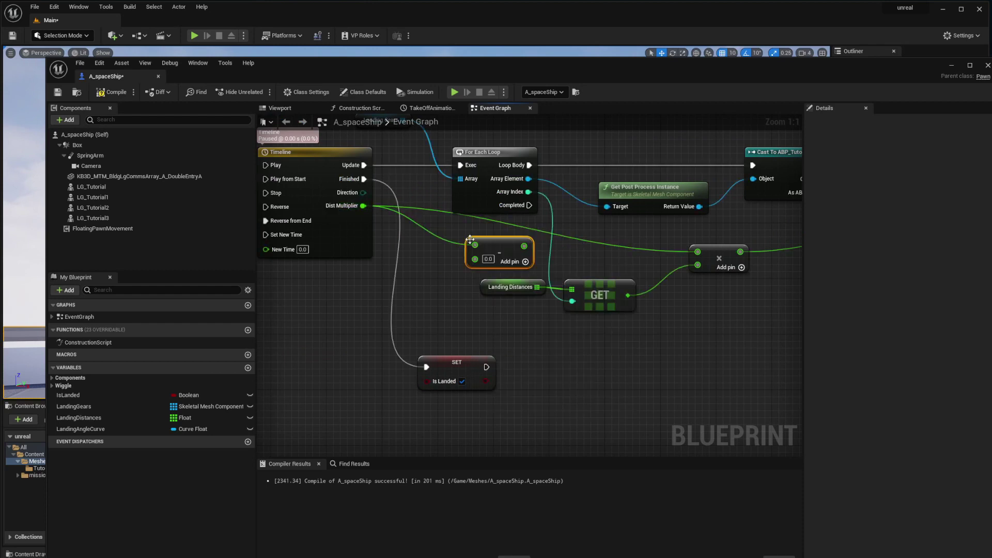
pyautogui.moveTo(525, 243); pyautogui.dragTo(622, 250)
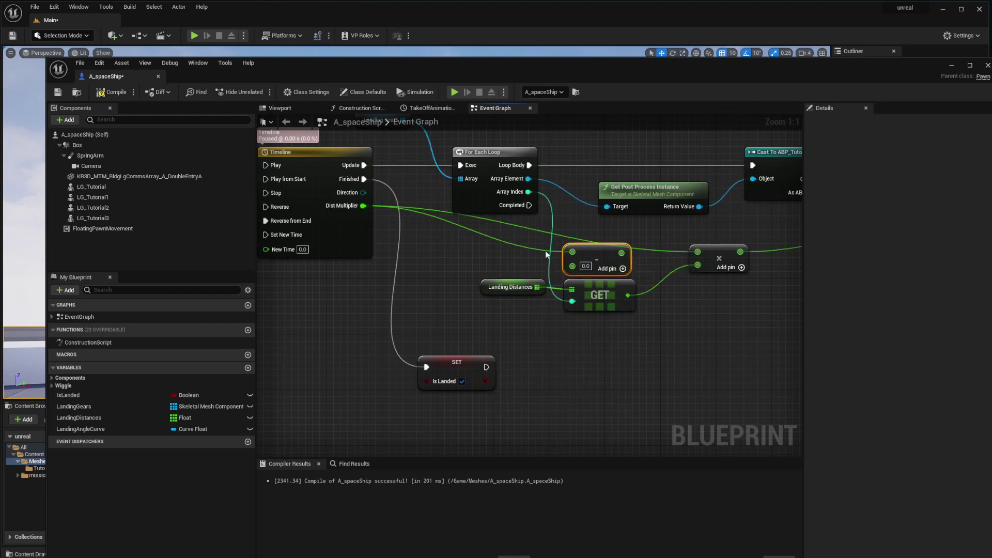
pyautogui.moveTo(362, 206); pyautogui.dragTo(572, 267)
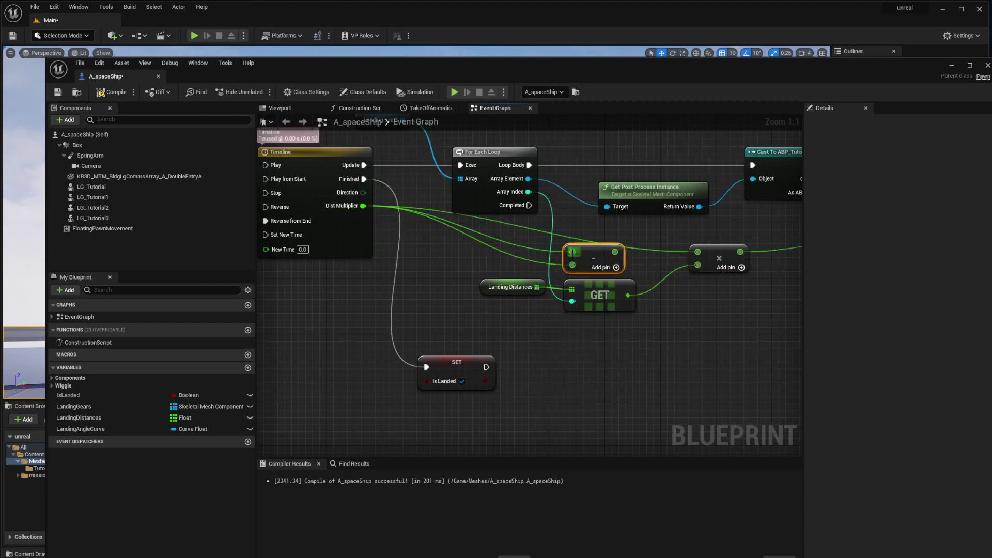
pyautogui.keyDown('alt'); pyautogui.click(572, 252); pyautogui.keyUp('alt')
pyautogui.click(585, 253)
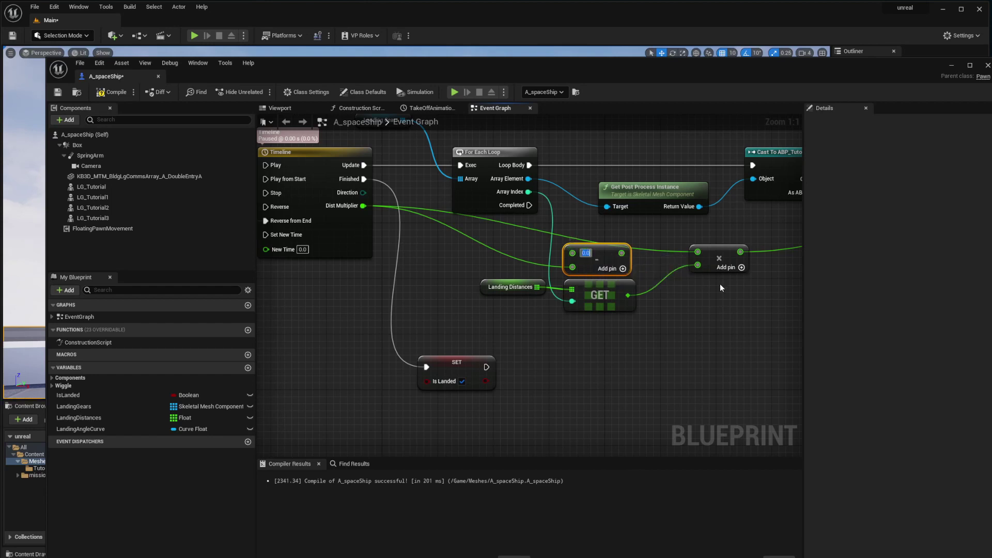
pyautogui.write('30')
pyautogui.press('Return')
# Lower the Subtract, Landing Distances and GET nodes, and connect the Multiply node's product to Subtract's second input.
pyautogui.moveTo(607, 253); pyautogui.dragTo(761, 288)
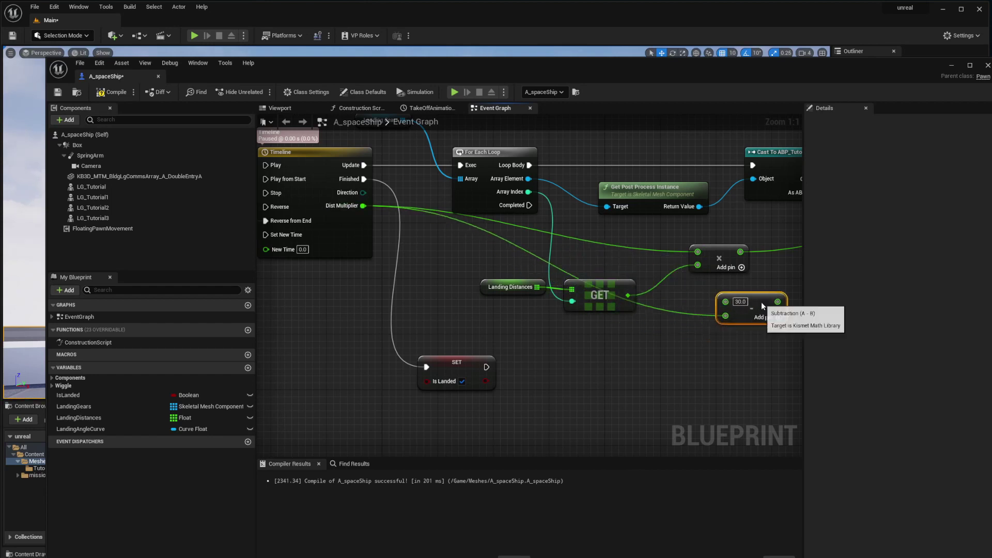
pyautogui.moveTo(576, 286); pyautogui.dragTo(578, 286)
pyautogui.moveTo(599, 291); pyautogui.dragTo(599, 319)
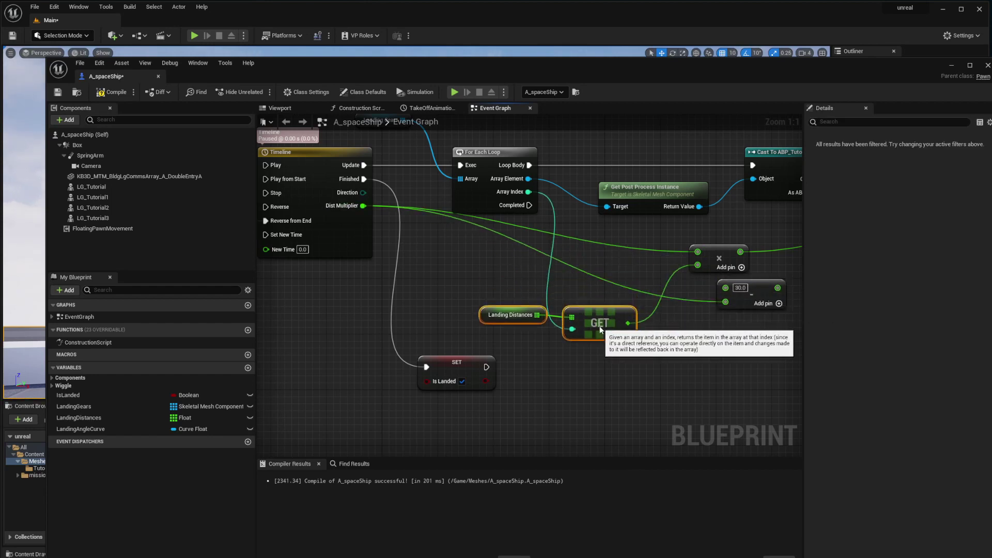
pyautogui.moveTo(748, 246); pyautogui.dragTo(686, 244, button='right')
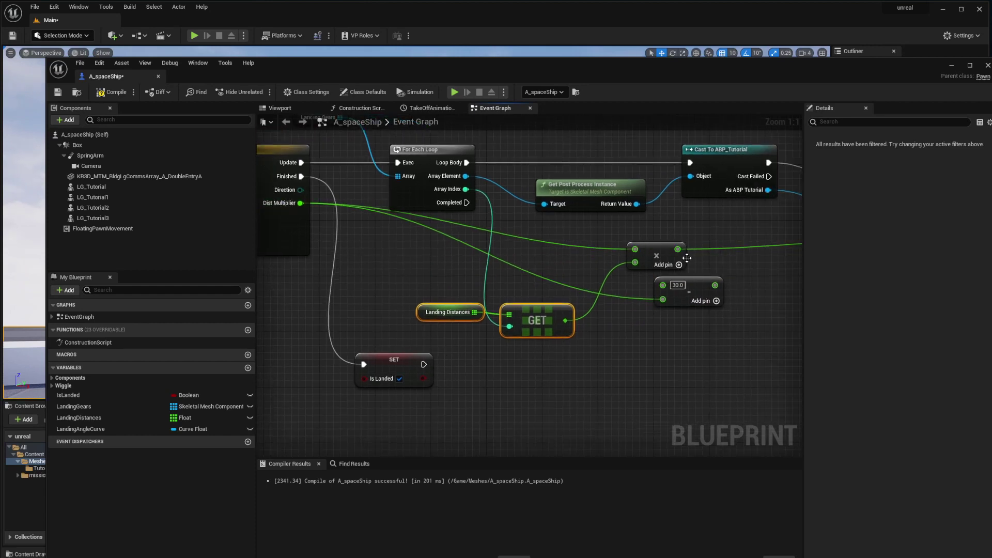
pyautogui.moveTo(677, 249); pyautogui.dragTo(659, 299)
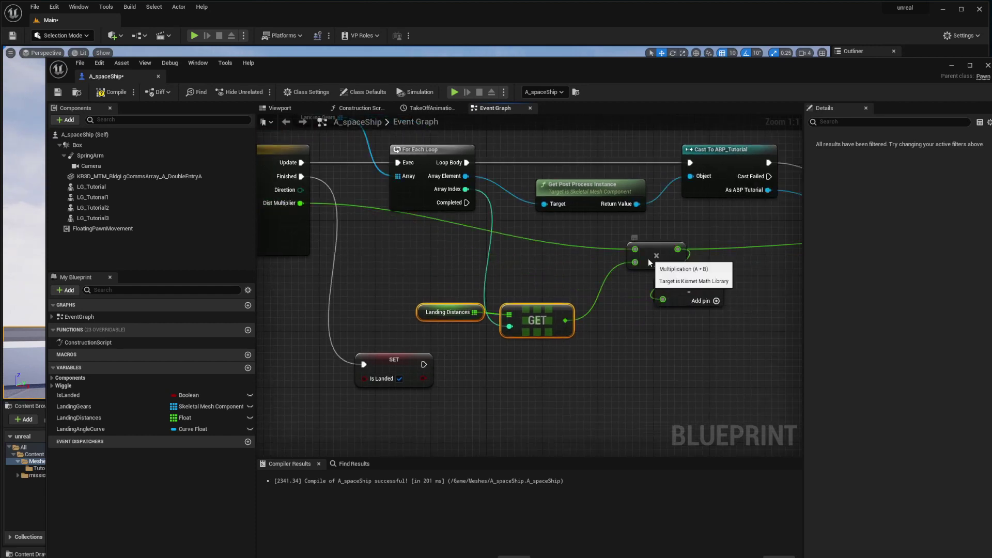
# Rearrange the graph so Multiply sits below the Subtract node, beside the Landing Distances getter and its GET node.
pyautogui.moveTo(654, 263); pyautogui.dragTo(599, 289)
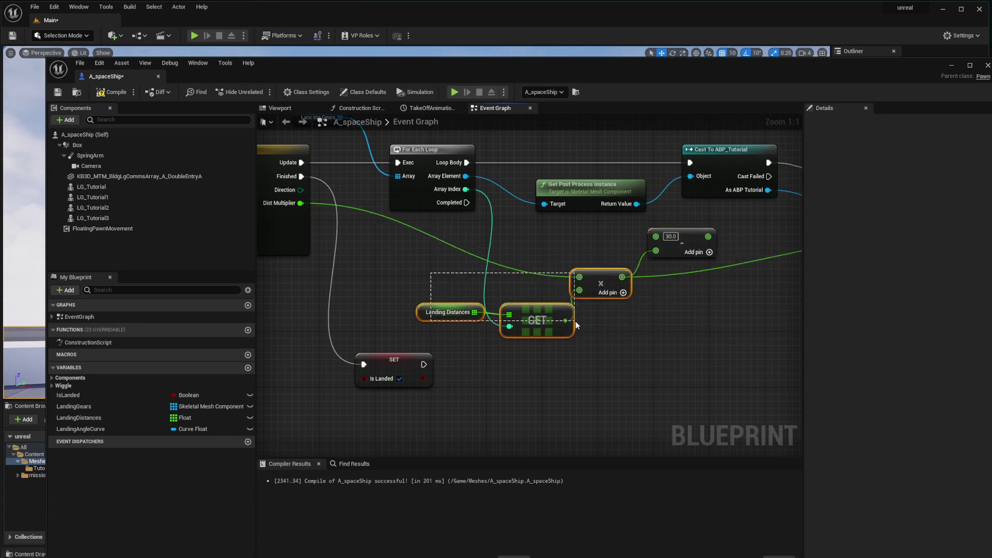
pyautogui.moveTo(575, 321); pyautogui.dragTo(599, 324)
pyautogui.click(603, 325)
pyautogui.moveTo(521, 306); pyautogui.dragTo(522, 305)
pyautogui.moveTo(535, 323); pyautogui.dragTo(528, 313)
pyautogui.moveTo(596, 272); pyautogui.dragTo(610, 280)
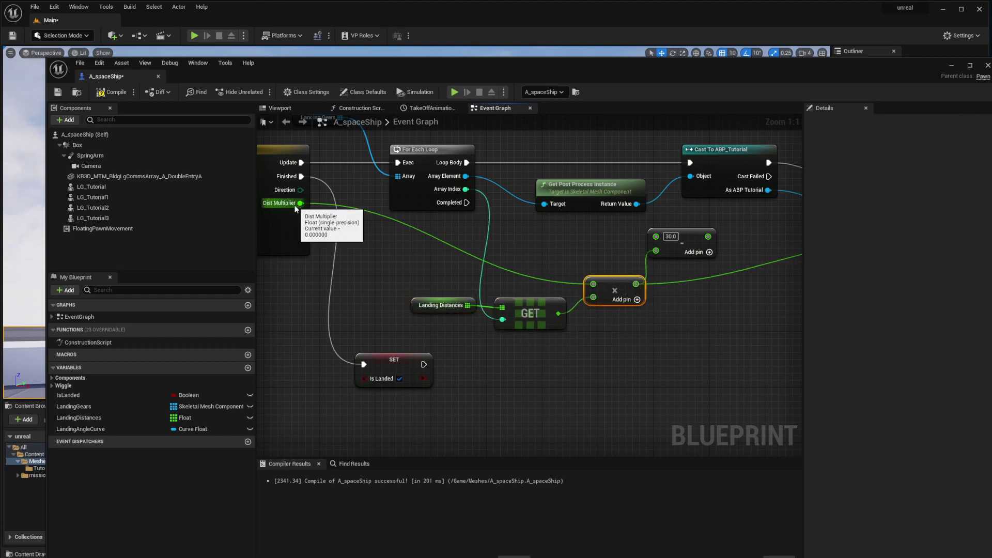
pyautogui.moveTo(296, 208); pyautogui.dragTo(419, 230, button='right')
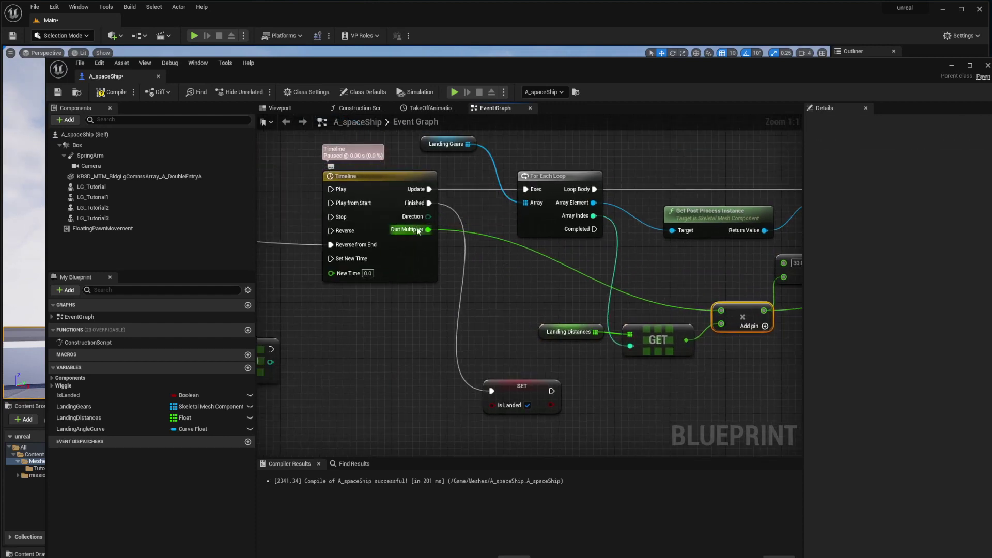
pyautogui.moveTo(492, 277); pyautogui.dragTo(339, 267, button='right')
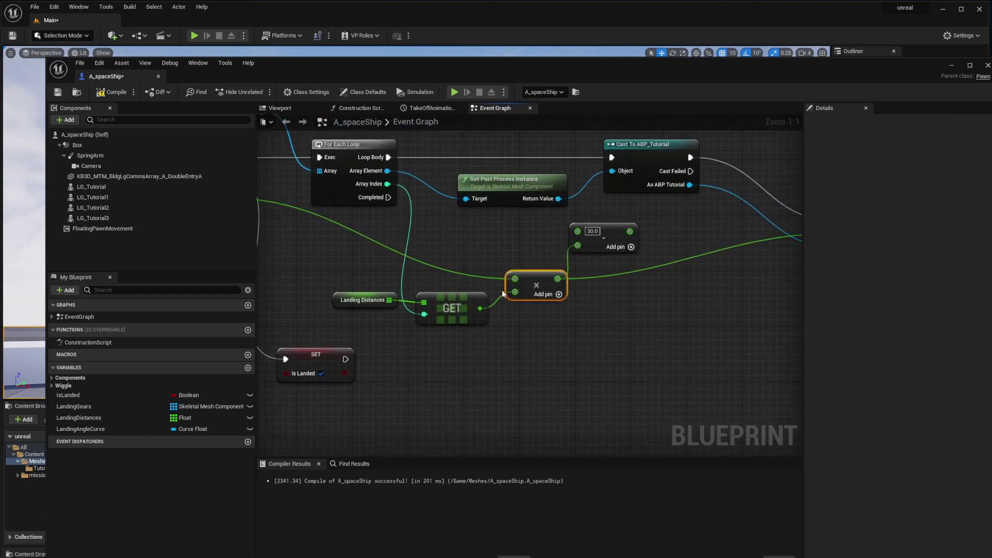
# Add the Subtract and Multiply results together with a new Add node and feed the sum into the Bone Rot setter.
pyautogui.moveTo(567, 328); pyautogui.dragTo(469, 346, button='right')
pyautogui.moveTo(531, 249); pyautogui.dragTo(569, 257)
pyautogui.write('+')
pyautogui.press('Return')
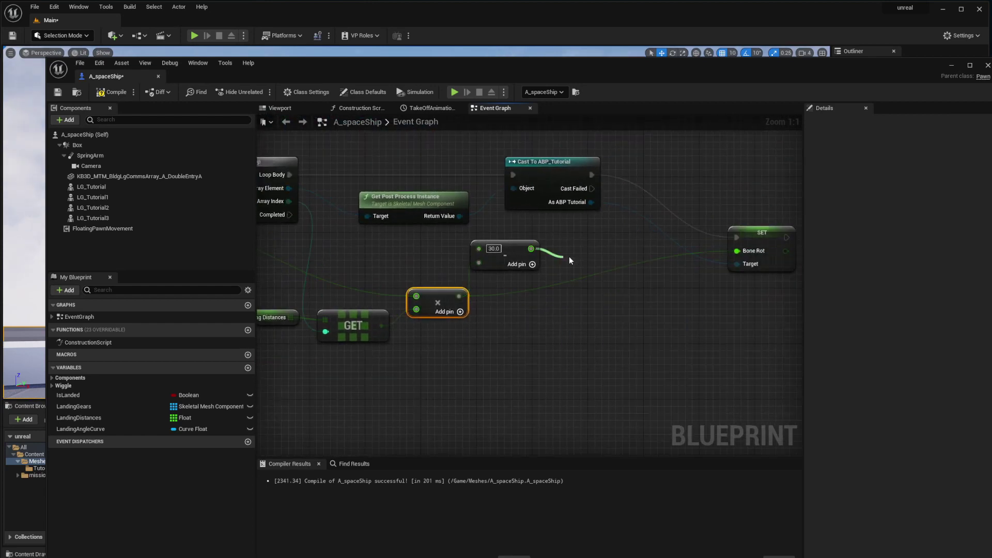
pyautogui.moveTo(458, 296); pyautogui.dragTo(619, 268)
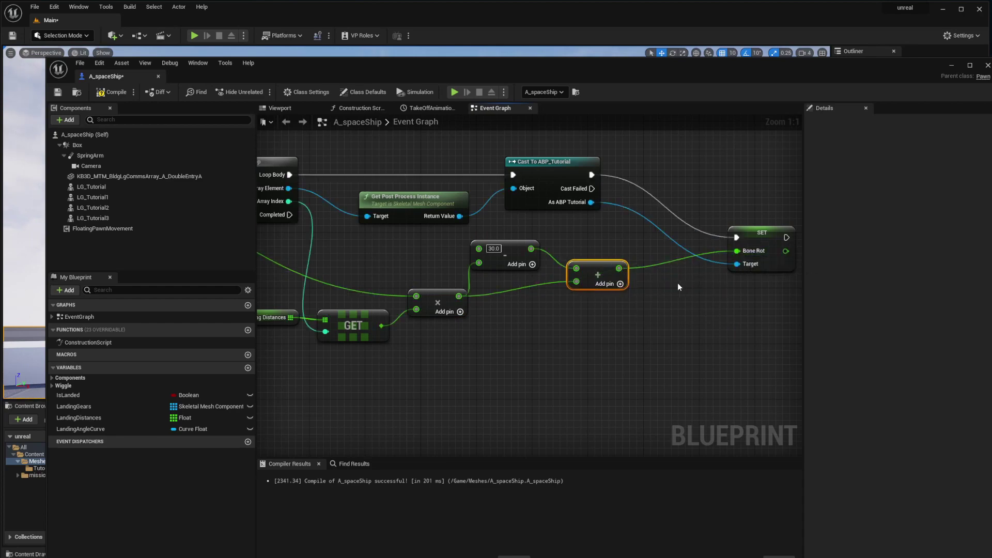
pyautogui.moveTo(558, 320); pyautogui.dragTo(677, 314, button='right')
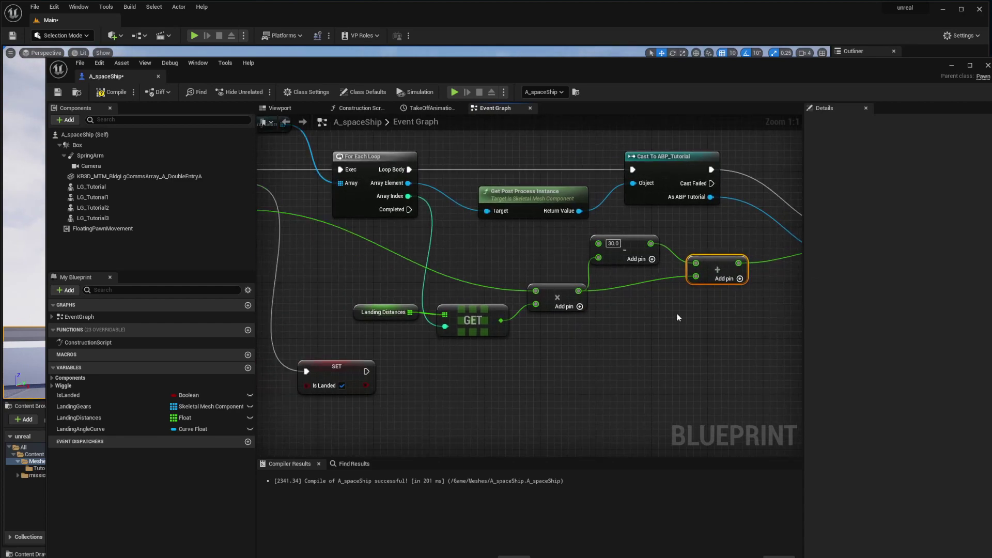
pyautogui.moveTo(673, 313); pyautogui.dragTo(530, 294, button='right')
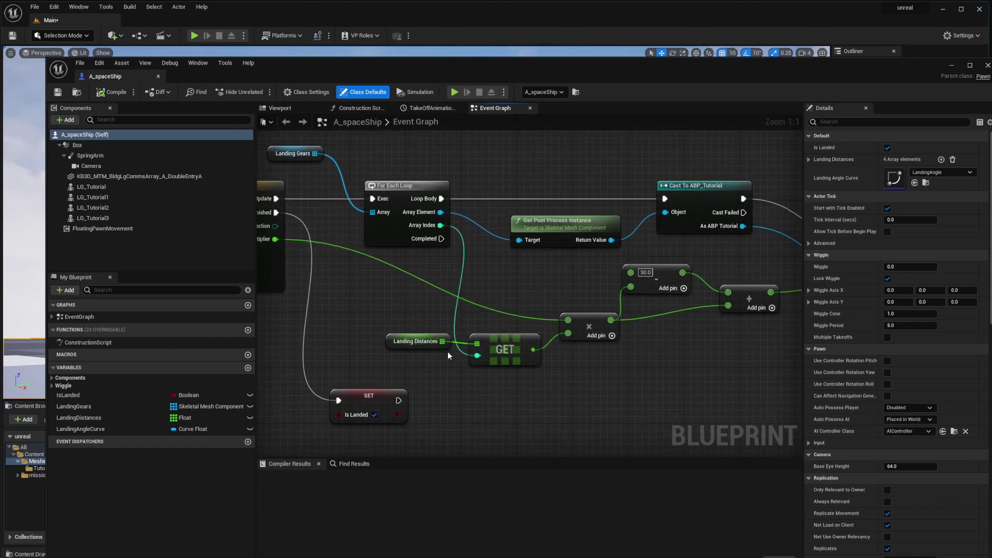
# Connect the Landing Distances GET output to Subtract's second input and Multiply's first input, placing GET beside Subtract and Multiply lower.
pyautogui.moveTo(498, 364); pyautogui.dragTo(498, 363)
pyautogui.moveTo(499, 349); pyautogui.dragTo(637, 294)
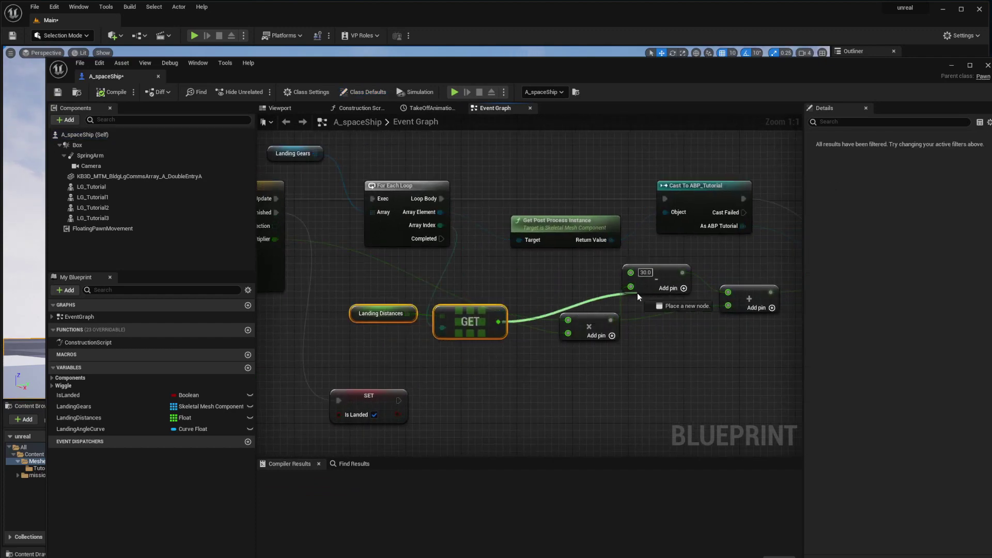
pyautogui.moveTo(459, 326); pyautogui.dragTo(516, 283)
pyautogui.moveTo(585, 319); pyautogui.dragTo(592, 346)
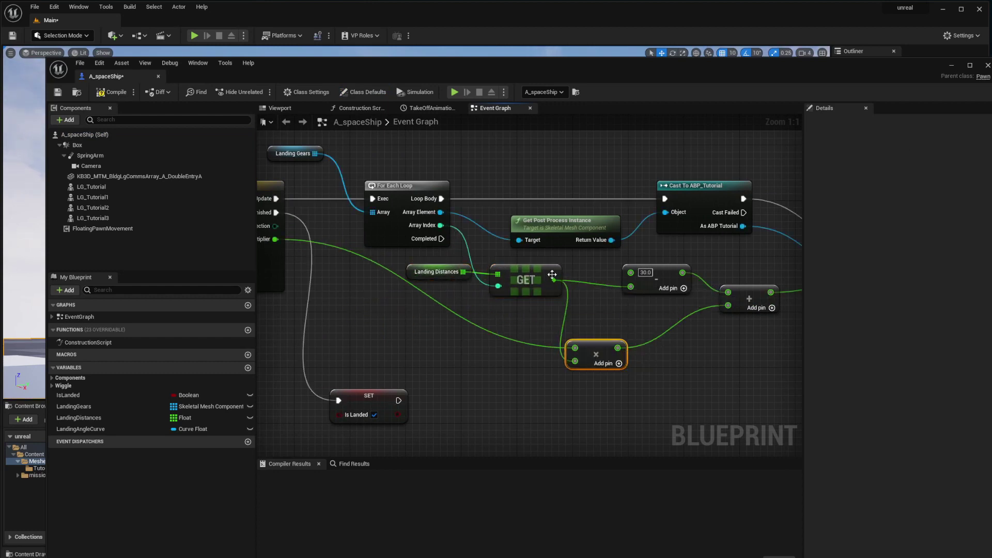
pyautogui.moveTo(555, 281); pyautogui.dragTo(557, 286)
pyautogui.moveTo(576, 350); pyautogui.dragTo(575, 348)
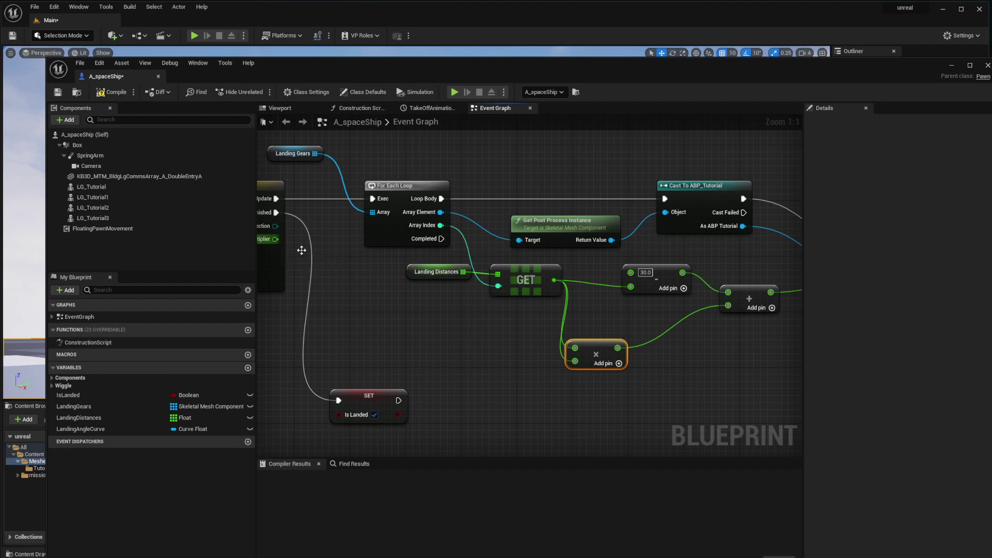
# Connect the timeline's Dist Multiplier output to Multiply's second input, and space out the Subtract, Add and Multiply nodes.
pyautogui.moveTo(275, 239); pyautogui.dragTo(573, 364)
pyautogui.moveTo(605, 318); pyautogui.dragTo(489, 305, button='right')
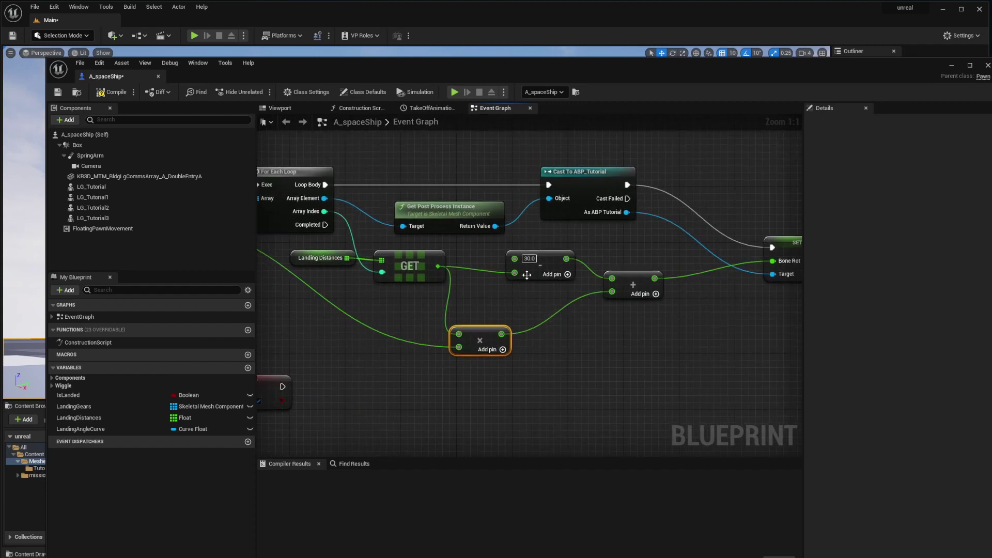
pyautogui.moveTo(541, 264); pyautogui.dragTo(513, 264)
pyautogui.moveTo(632, 282); pyautogui.dragTo(639, 296)
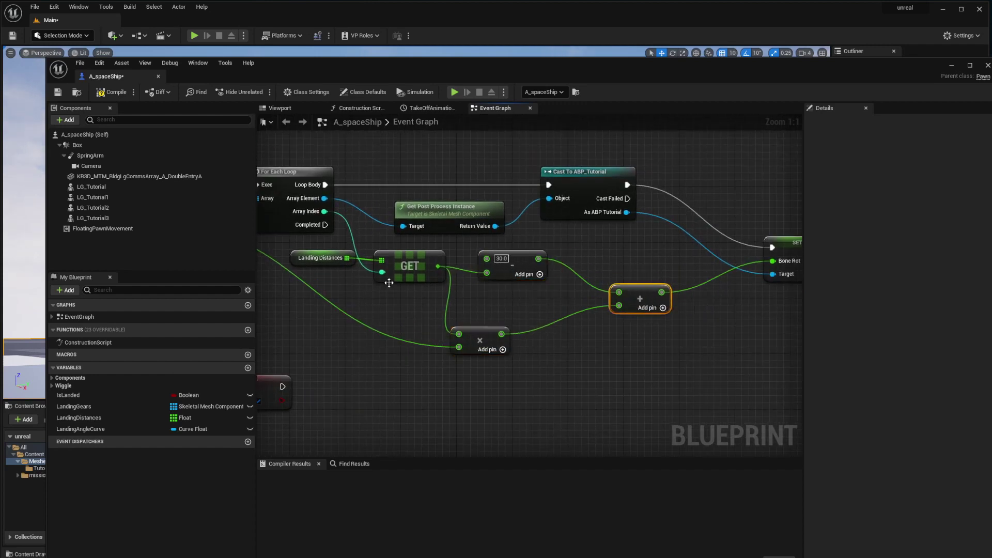
pyautogui.moveTo(475, 329); pyautogui.dragTo(481, 335)
pyautogui.moveTo(397, 311); pyautogui.dragTo(555, 328, button='right')
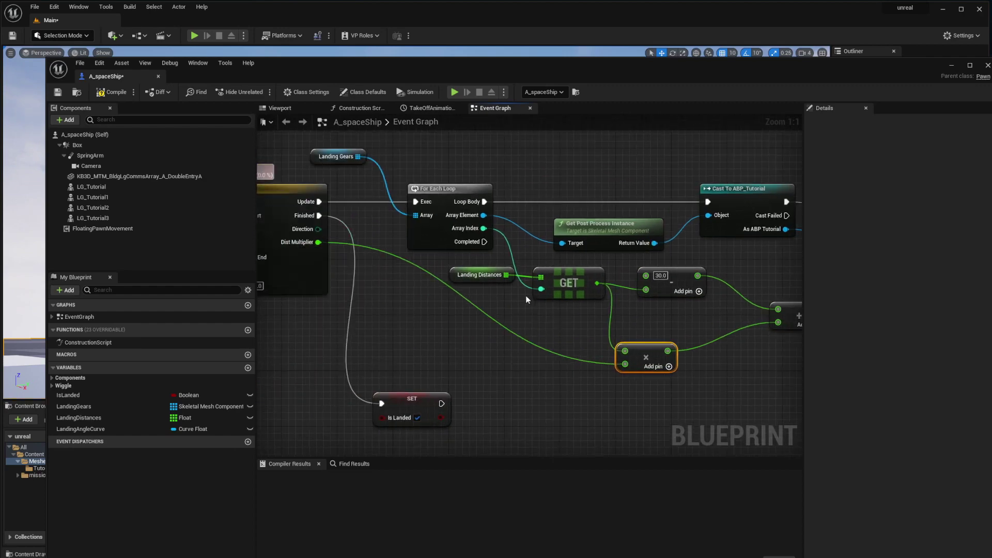
# Compile the A_spaceShip blueprint and run the Main level to test the ship's landing.
pyautogui.moveTo(668, 277); pyautogui.dragTo(551, 273, button='right')
pyautogui.click(111, 93)
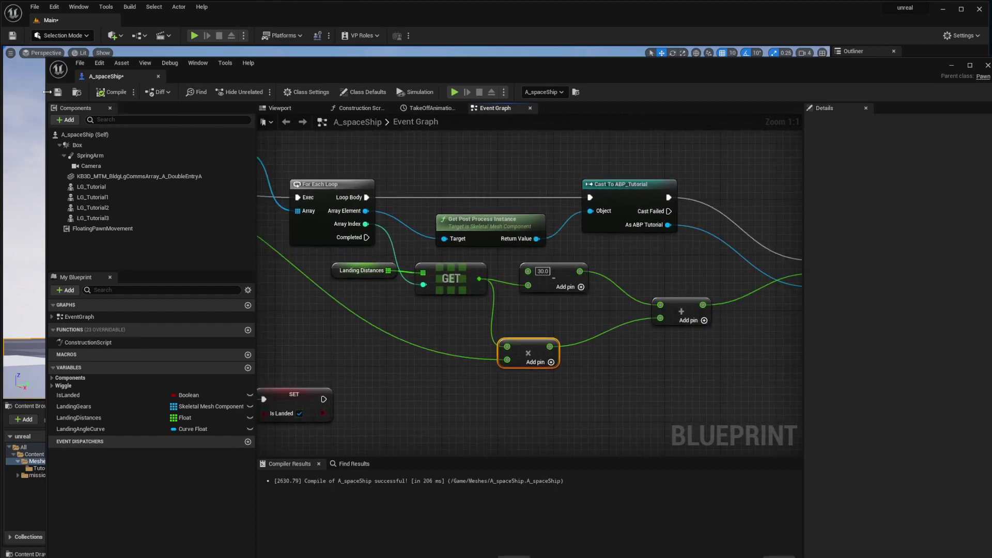
pyautogui.click(951, 66)
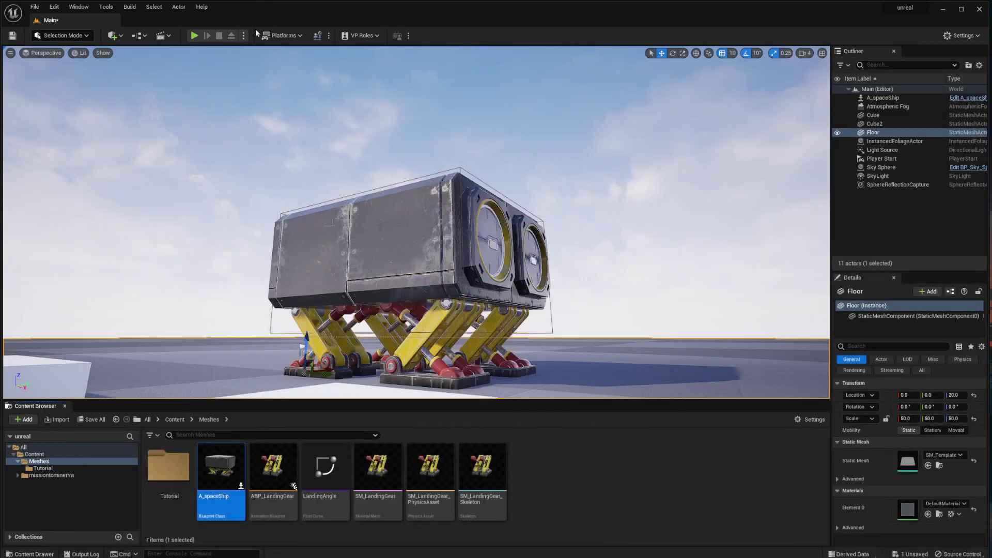
pyautogui.click(195, 36)
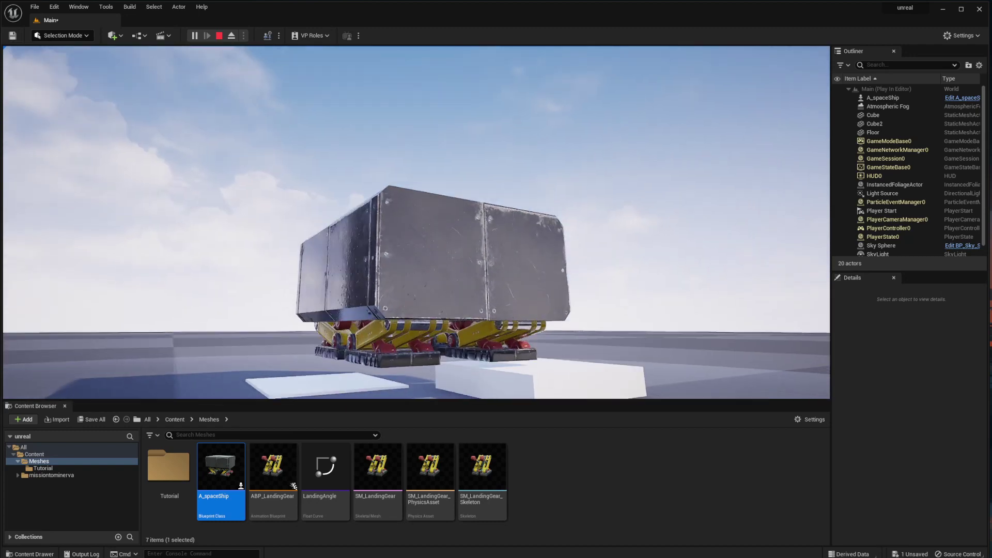
pyautogui.press('g')
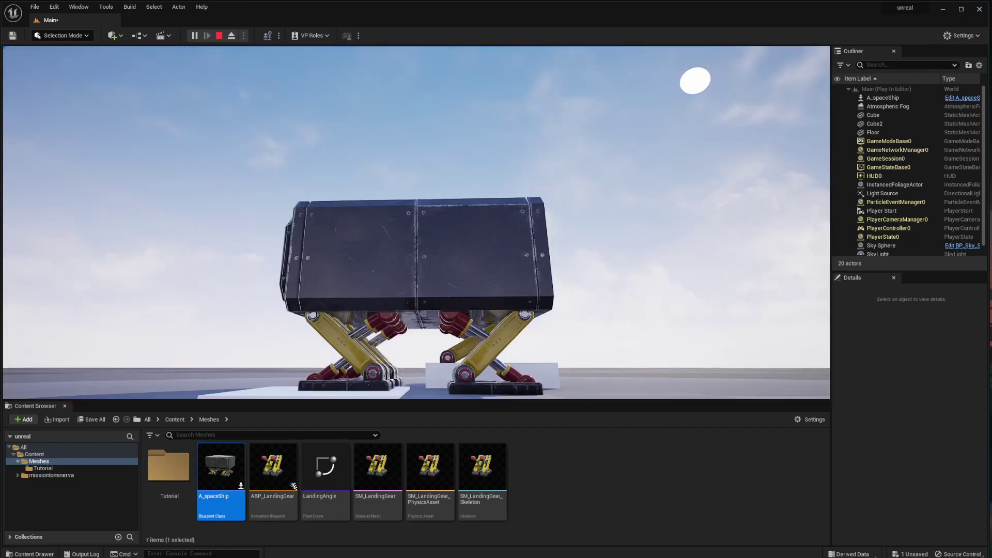
pyautogui.press('Escape')
# Save the Main level.
pyautogui.press('s')
pyautogui.moveTo(437, 234); pyautogui.dragTo(421, 212, button='right')
pyautogui.hotkey('ctrl', 's')
pyautogui.moveTo(210, 130)
pyautogui.mouseDown(button='right')
pyautogui.moveTo(217, 222)
pyautogui.moveTo(210, 130)
pyautogui.mouseUp(button='right')
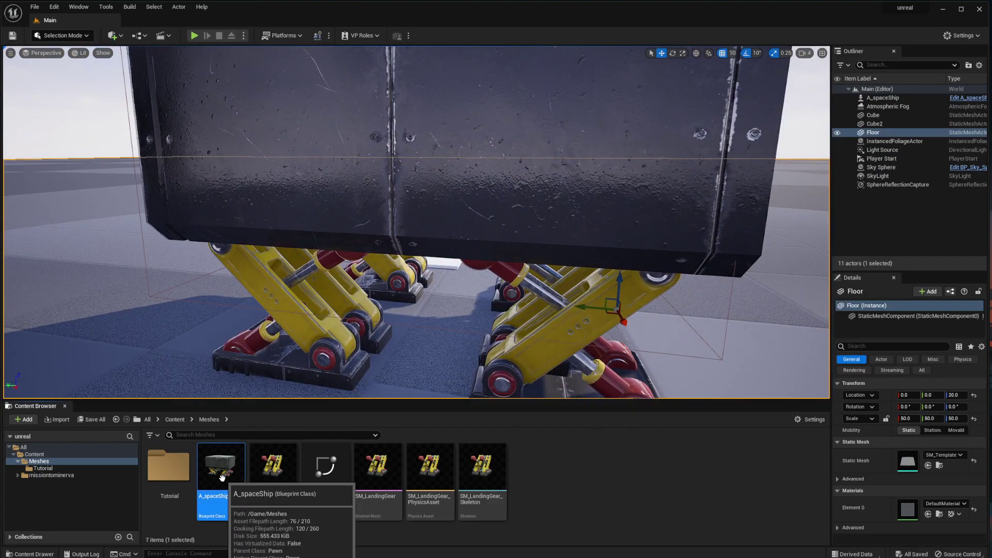
# Open LG_Tutorial_Skeleton from the Tutorial folder and rotate the LG_Top bone by -30° in the preview.
pyautogui.click(169, 466)
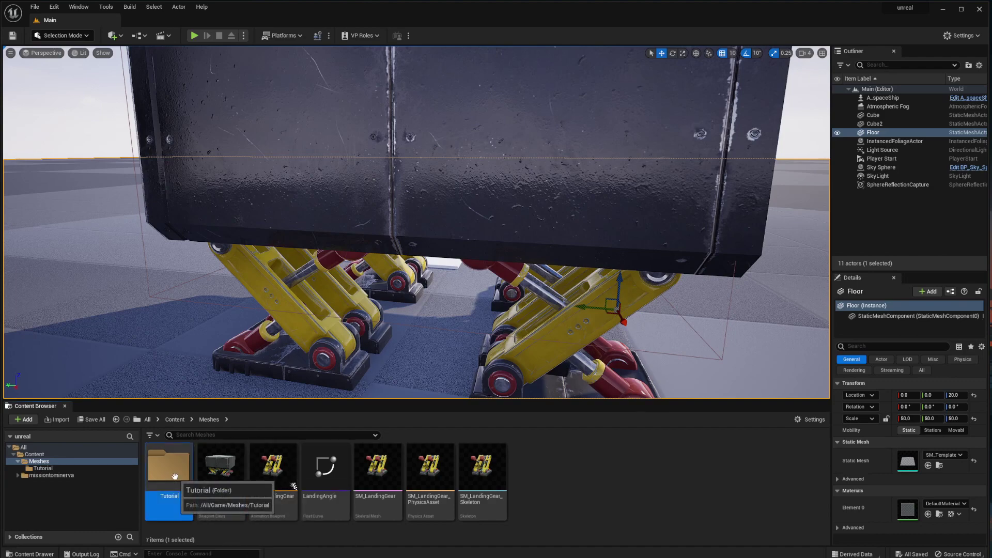
pyautogui.doubleClick(168, 466)
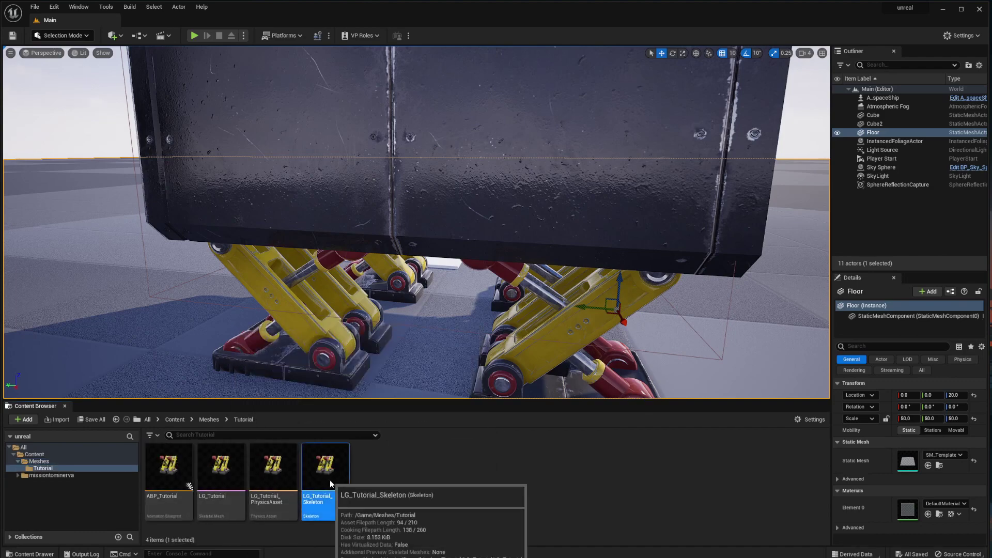
pyautogui.doubleClick(330, 479)
pyautogui.click(86, 143)
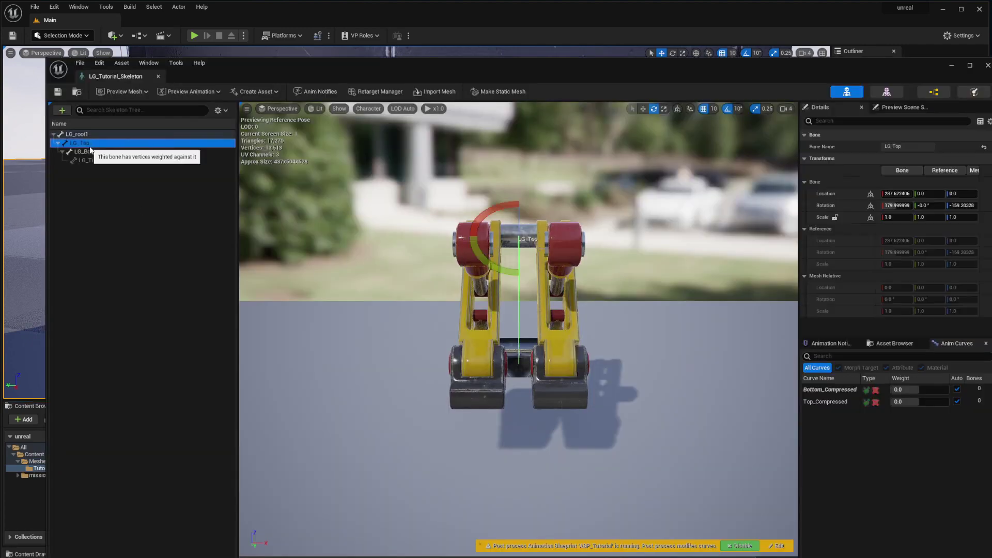
pyautogui.keyDown('alt'); pyautogui.moveTo(393, 279); pyautogui.dragTo(300, 282); pyautogui.keyUp('alt')
pyautogui.moveTo(517, 279); pyautogui.dragTo(452, 271, button='right')
pyautogui.moveTo(528, 215); pyautogui.dragTo(491, 232)
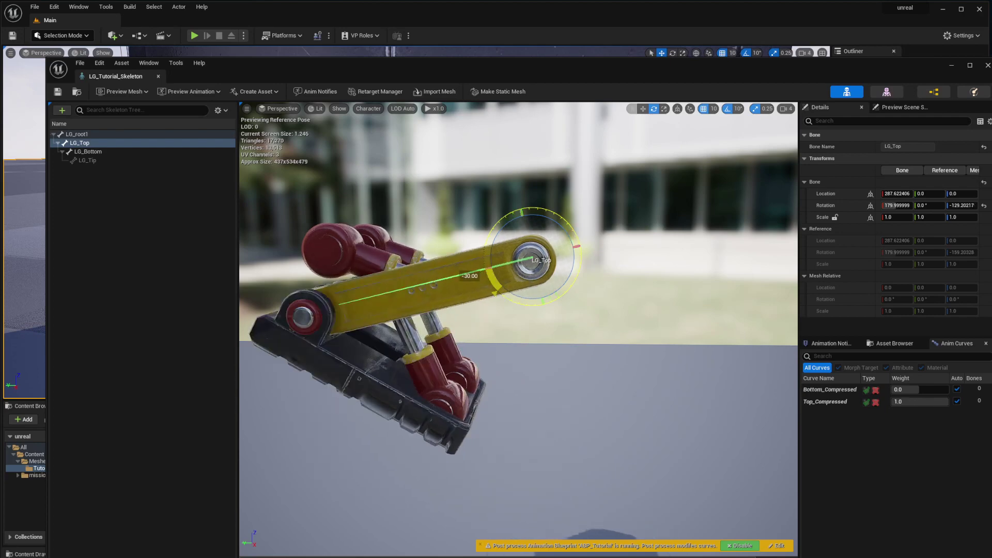
# Rotate the LG_Bottom bone by 30° to level the foot, and close the skeleton editor.
pyautogui.click(392, 371)
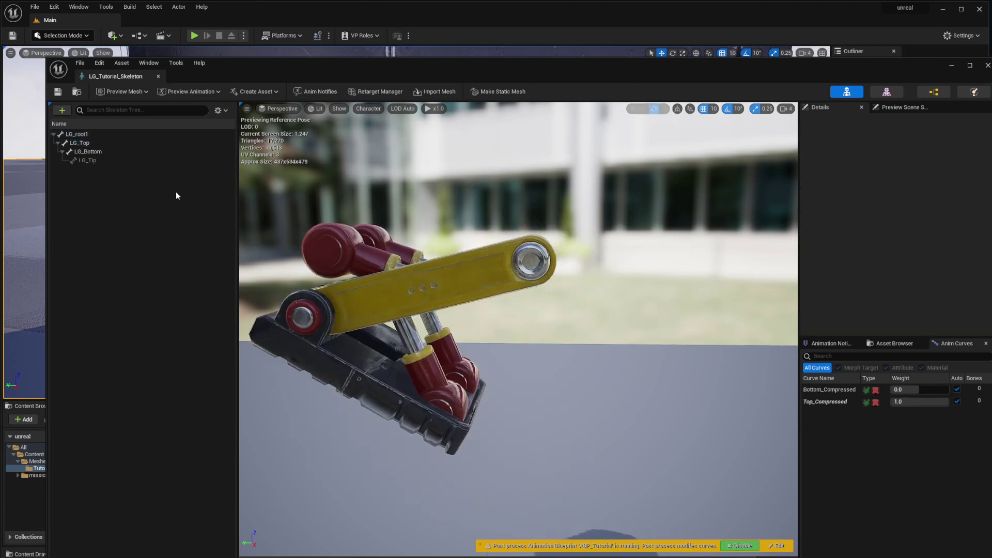
pyautogui.click(108, 152)
pyautogui.moveTo(379, 307)
pyautogui.mouseDown()
pyautogui.moveTo(380, 279)
pyautogui.moveTo(381, 288)
pyautogui.mouseUp()
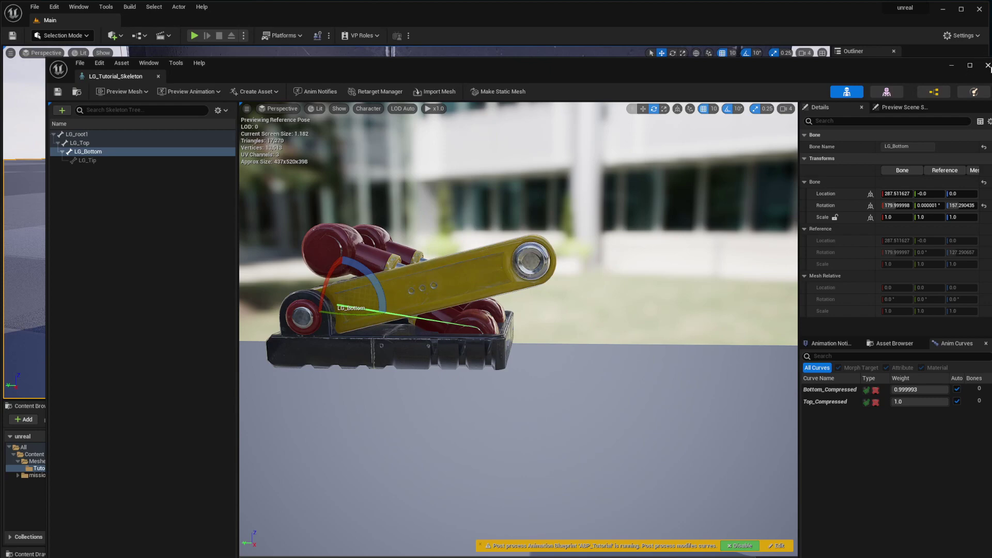
pyautogui.click(987, 65)
# Open the A_spaceShip blueprint from the Meshes folder and check the LandingAngleCurve variable's type and default value.
pyautogui.click(38, 461)
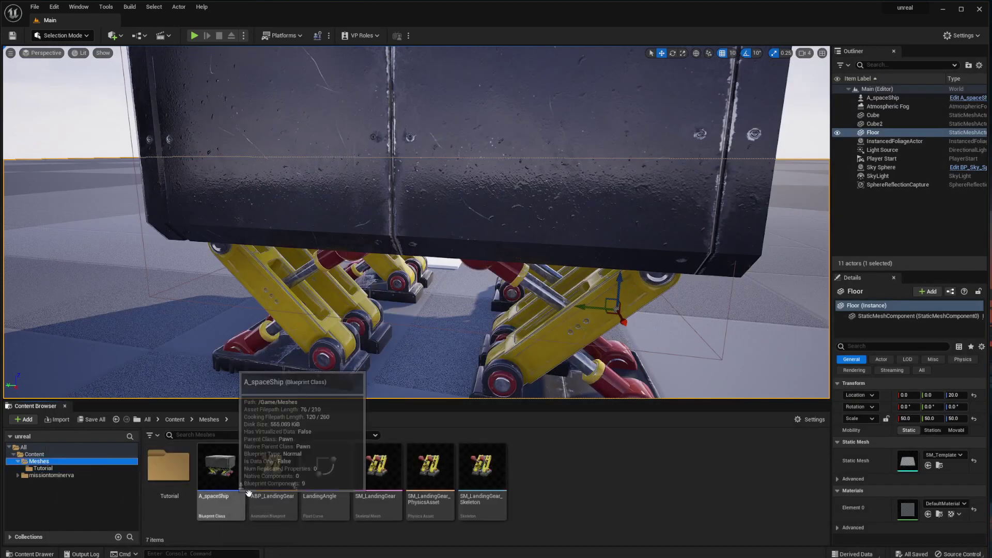
pyautogui.click(215, 478)
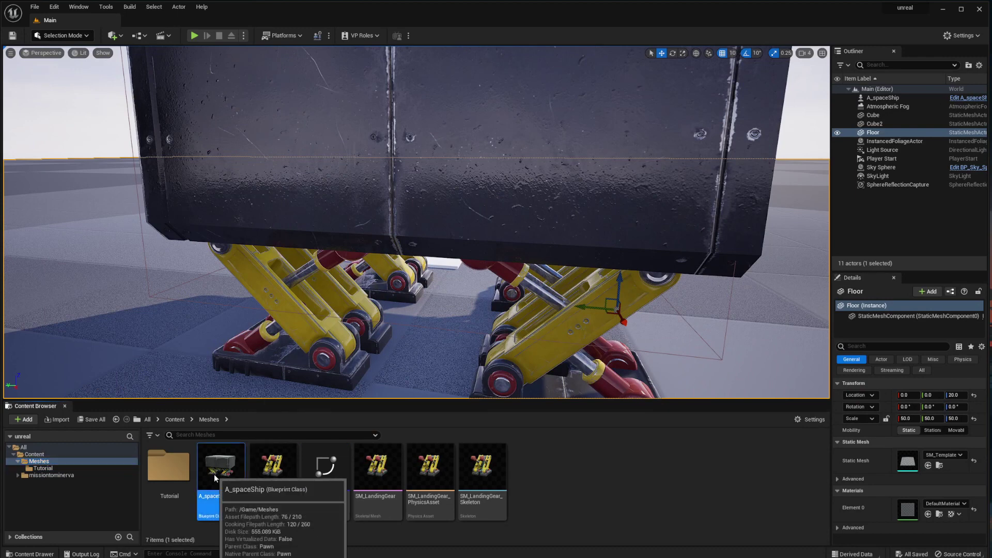
pyautogui.doubleClick(215, 478)
pyautogui.click(106, 432)
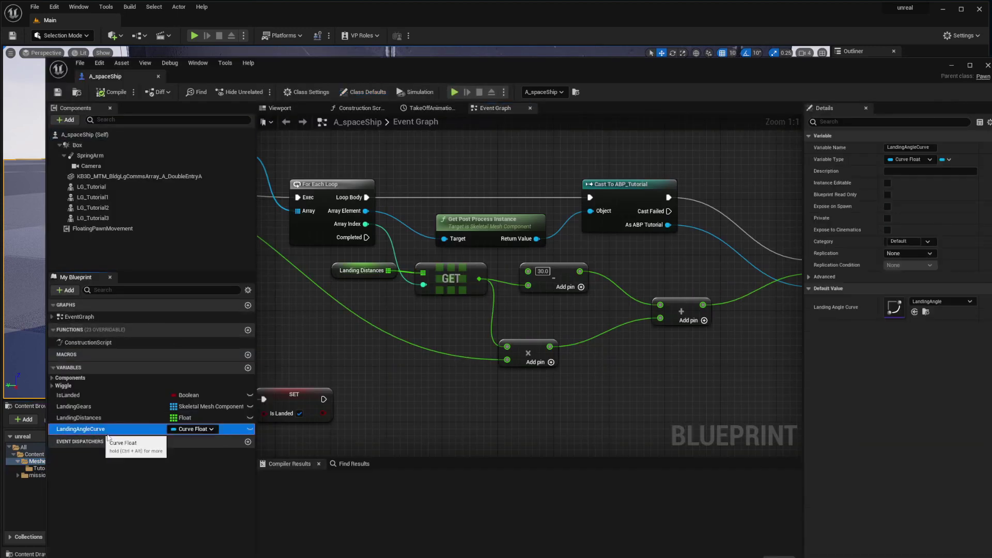
pyautogui.moveTo(316, 74); pyautogui.dragTo(375, 69)
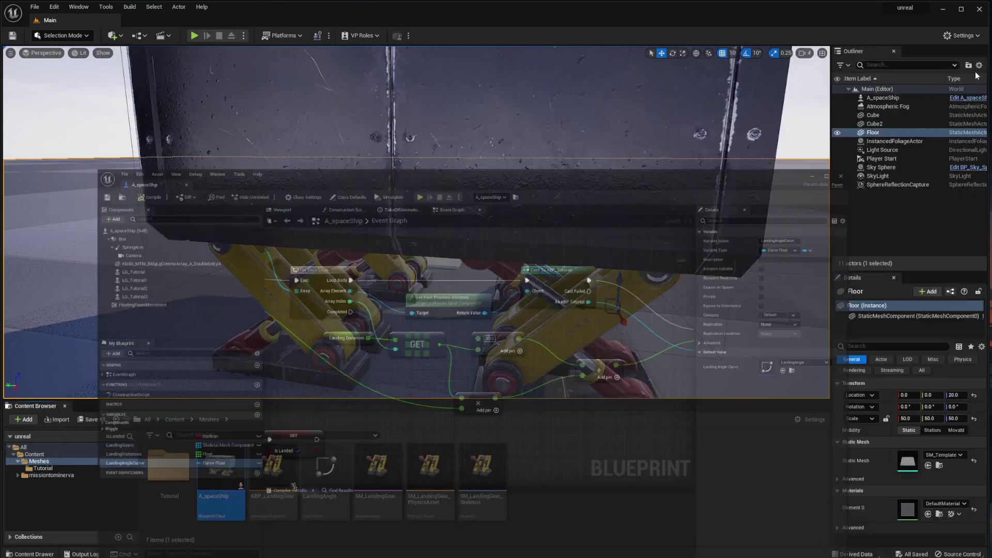
# Create a CurveFloat curve asset in the Meshes folder and name it LandingAngleTutorial.
pyautogui.rightClick(542, 468)
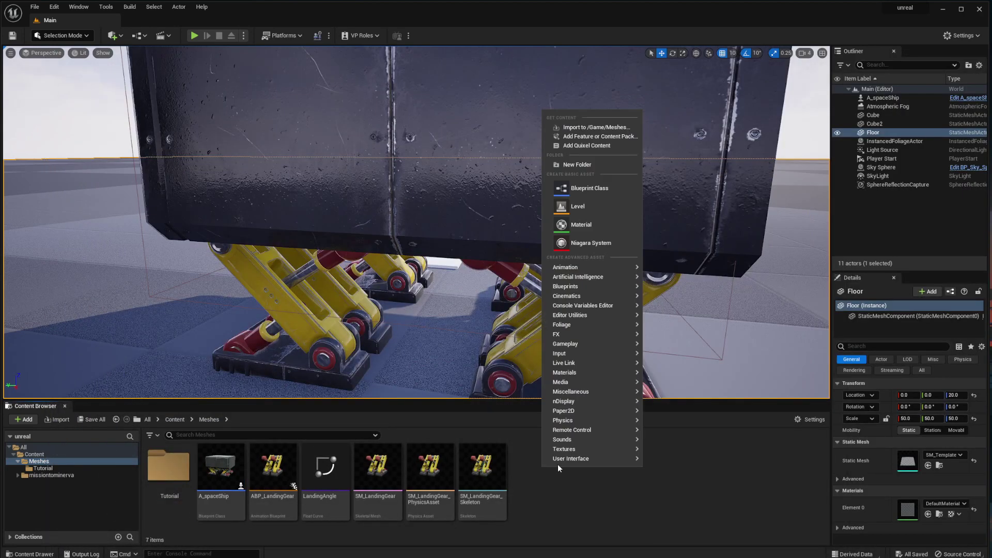
pyautogui.moveTo(579, 392)
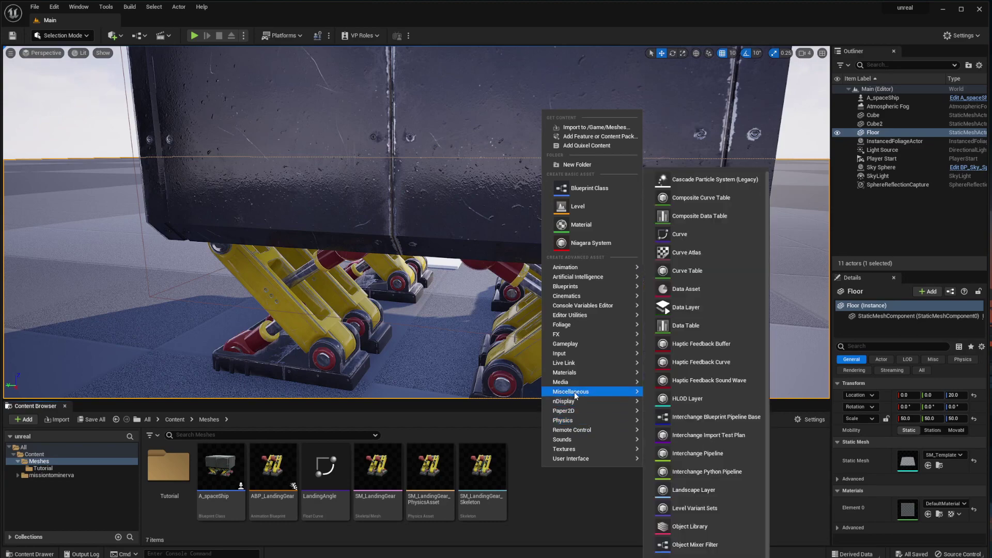
pyautogui.click(689, 235)
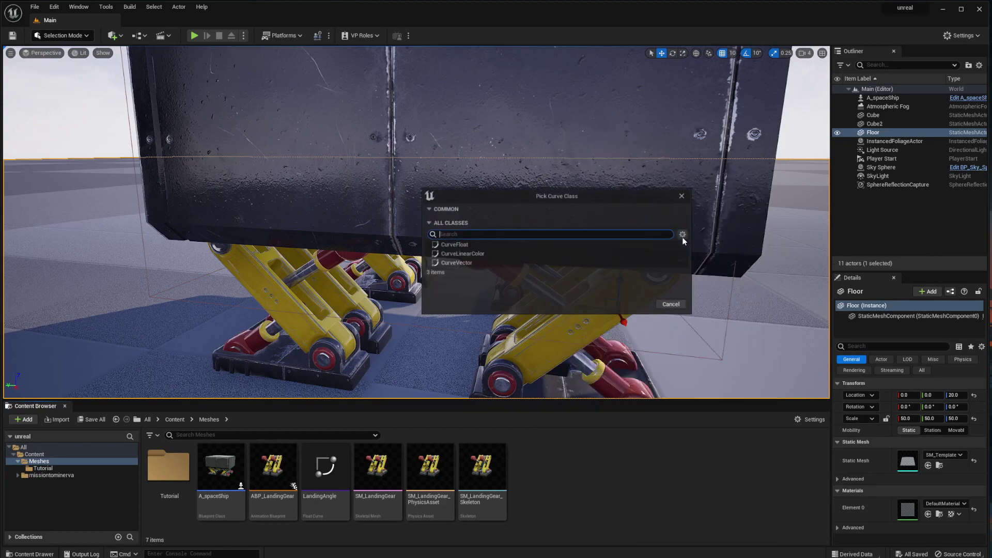
pyautogui.click(467, 245)
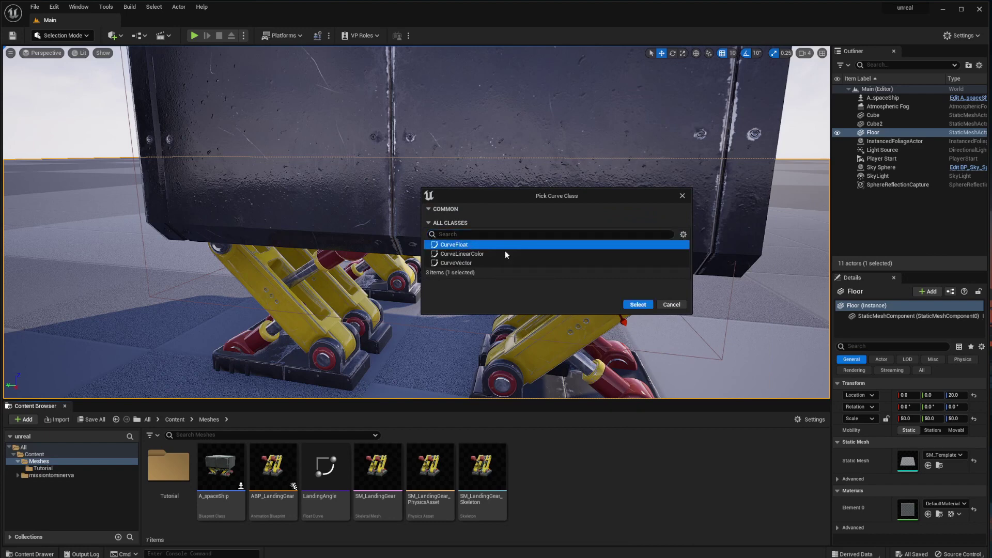
pyautogui.click(639, 305)
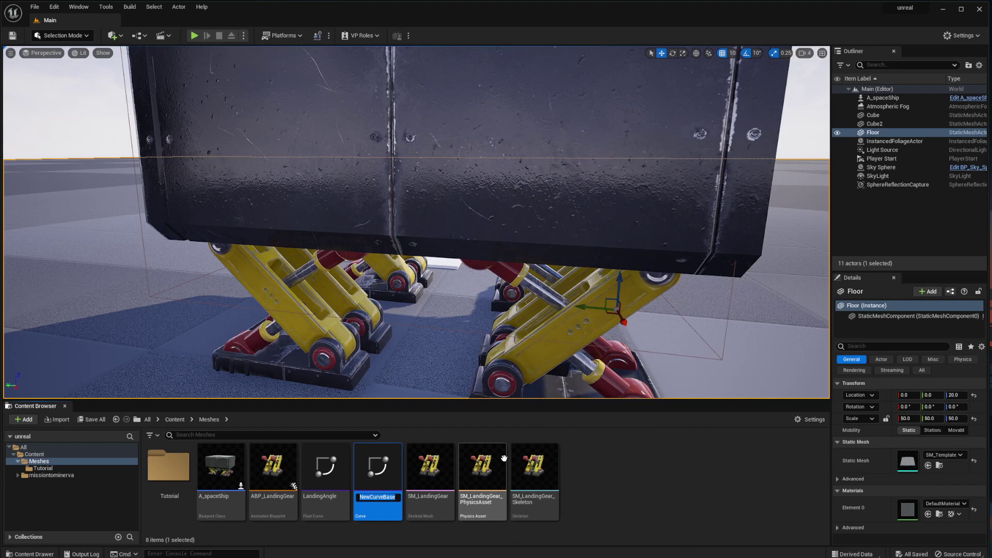
pyautogui.write('L')
pyautogui.write('andingAngleTutori')
pyautogui.write('al')
pyautogui.press('Return')
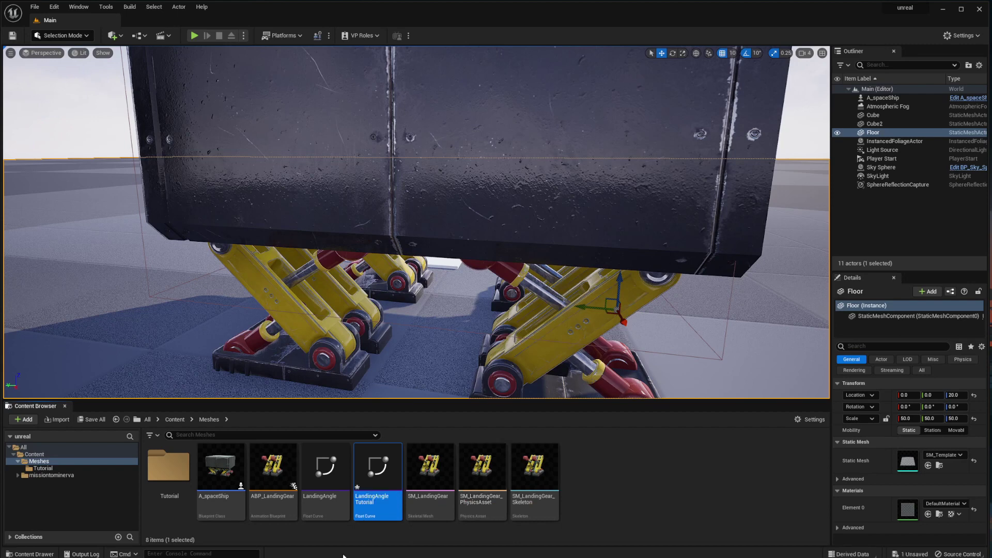
# Move LandingAngleTutorial into the Tutorial folder and open it in the curve editor.
pyautogui.moveTo(349, 482); pyautogui.dragTo(164, 471)
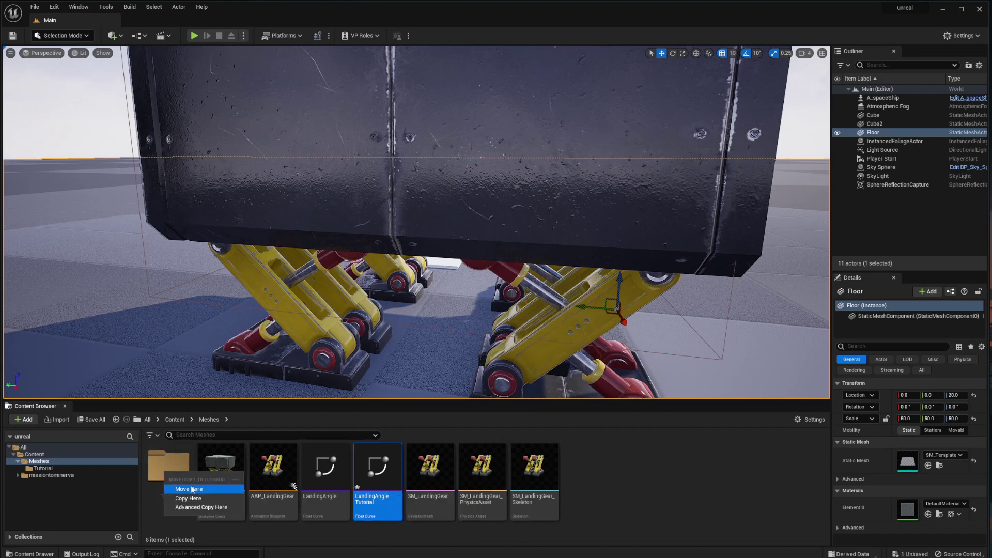
pyautogui.click(196, 484)
pyautogui.doubleClick(169, 466)
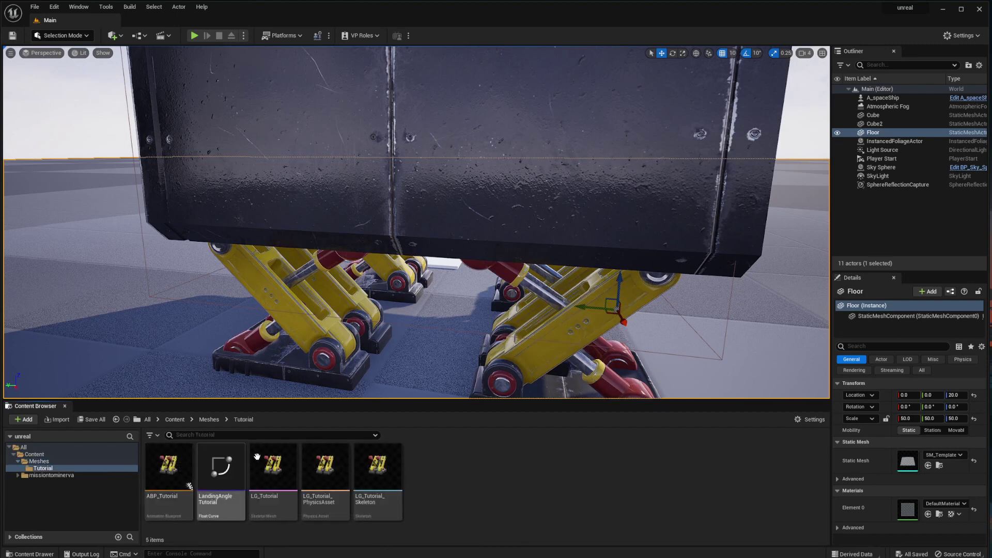
pyautogui.doubleClick(226, 467)
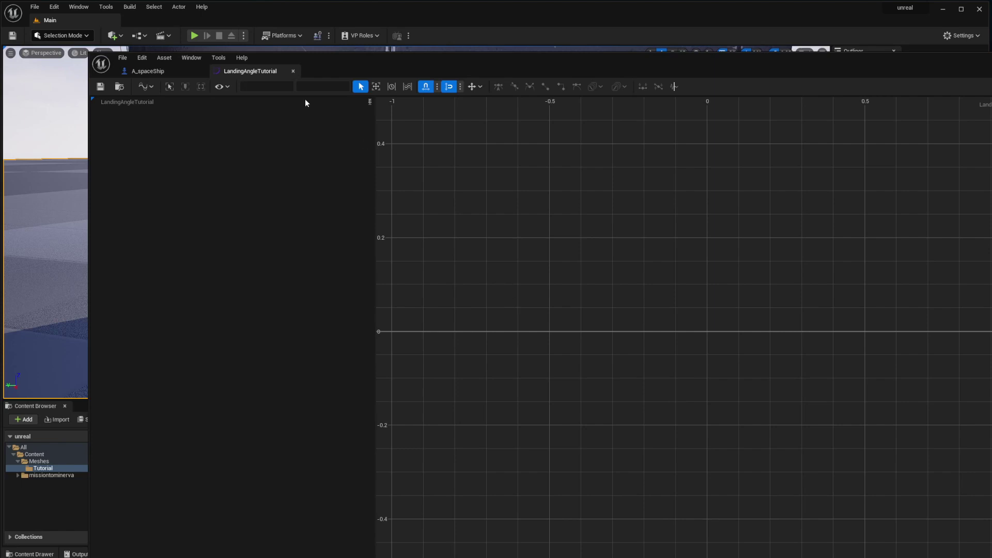
# Open the existing LandingAngle curve from the Meshes folder and examine its first and last keys and the shape between them.
pyautogui.click(165, 73)
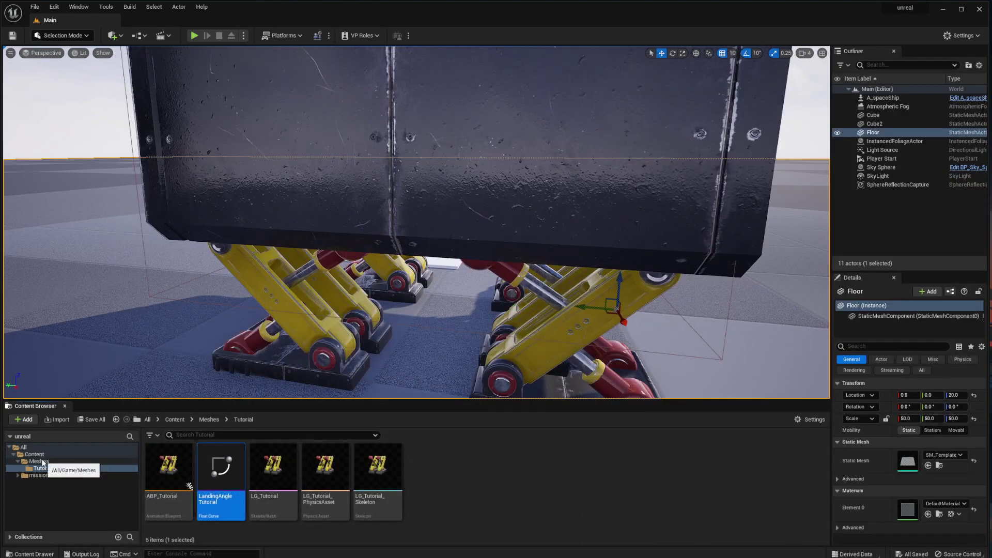
pyautogui.click(41, 461)
pyautogui.doubleClick(323, 490)
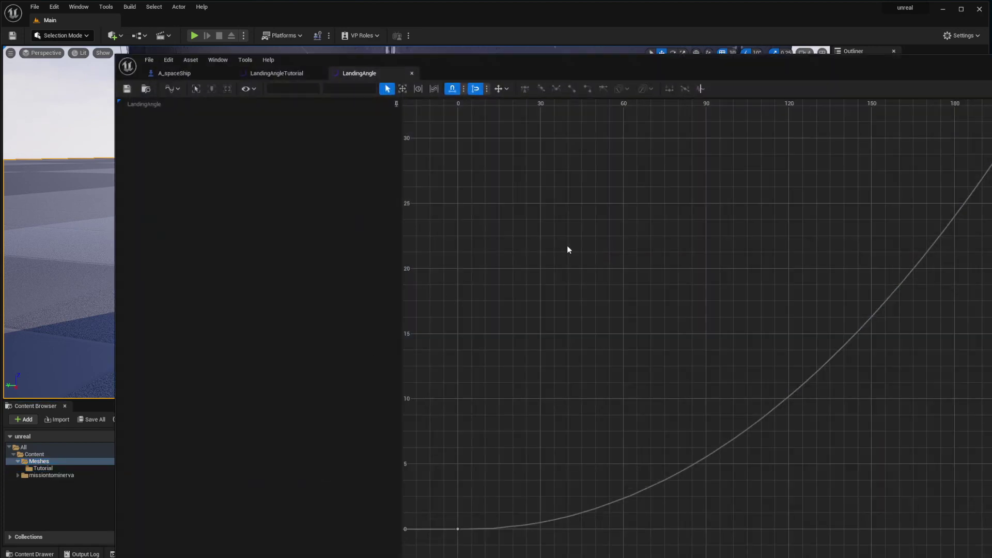
pyautogui.scroll(-3, 544, 357)
pyautogui.moveTo(465, 512); pyautogui.dragTo(681, 384)
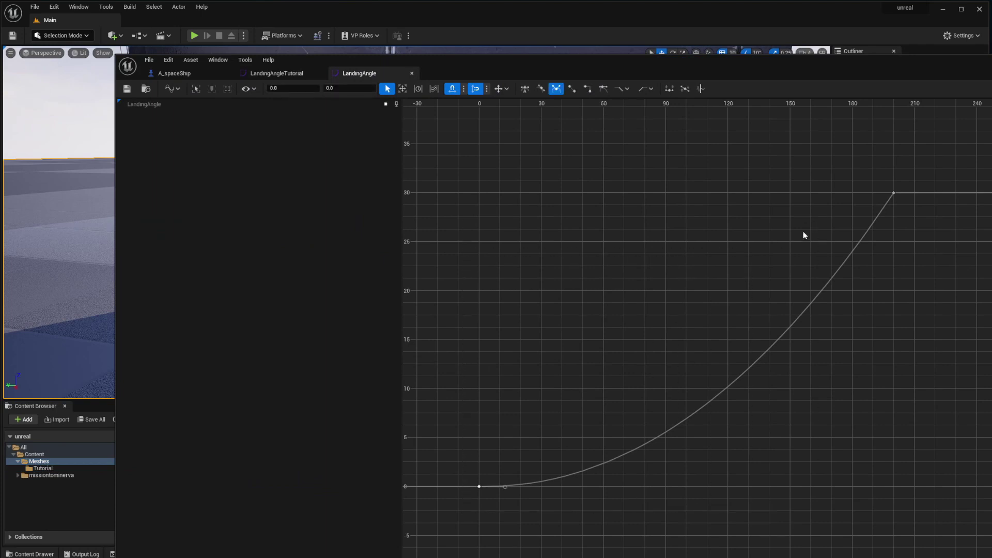
pyautogui.moveTo(782, 158); pyautogui.dragTo(906, 268)
pyautogui.moveTo(467, 451); pyautogui.dragTo(507, 543)
pyautogui.moveTo(459, 441); pyautogui.dragTo(498, 517)
pyautogui.moveTo(923, 159); pyautogui.dragTo(881, 243)
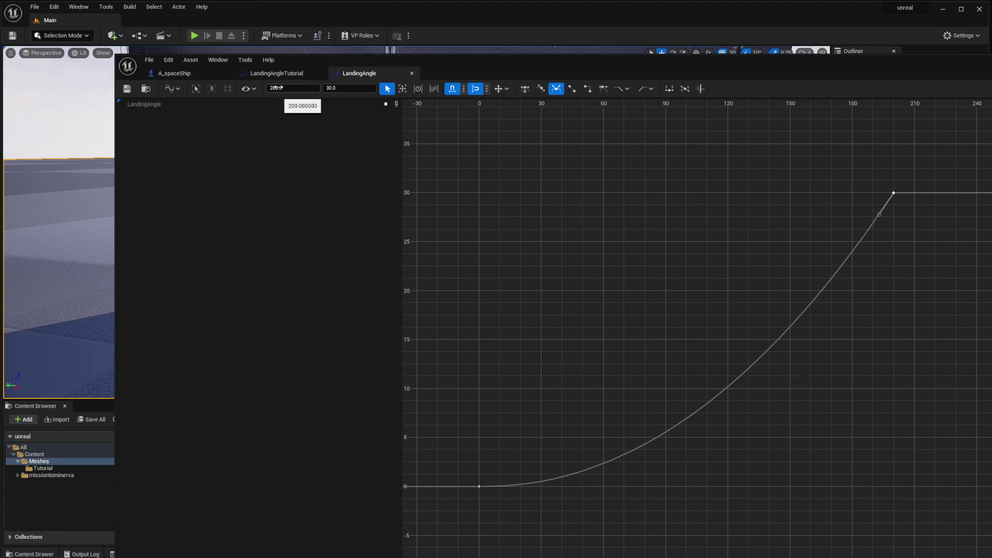
pyautogui.moveTo(450, 506); pyautogui.dragTo(907, 146)
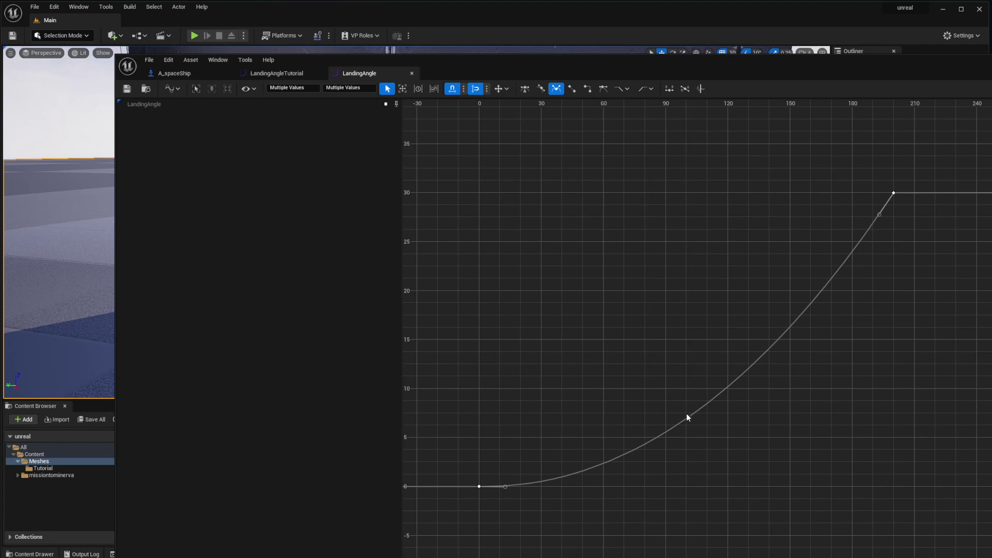
pyautogui.moveTo(686, 417)
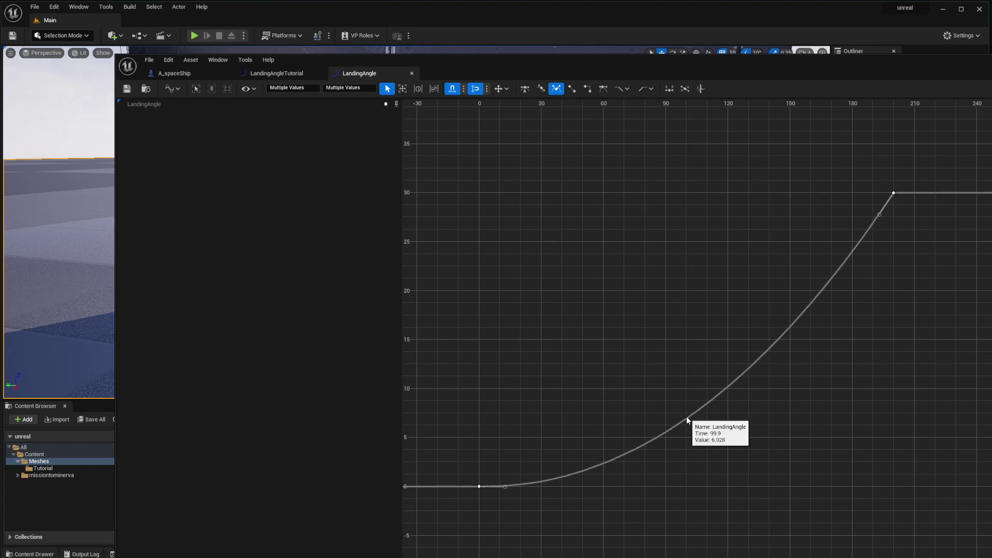
# Add a key to the LandingAngleTutorial curve at time 0 with value 0.
pyautogui.click(312, 74)
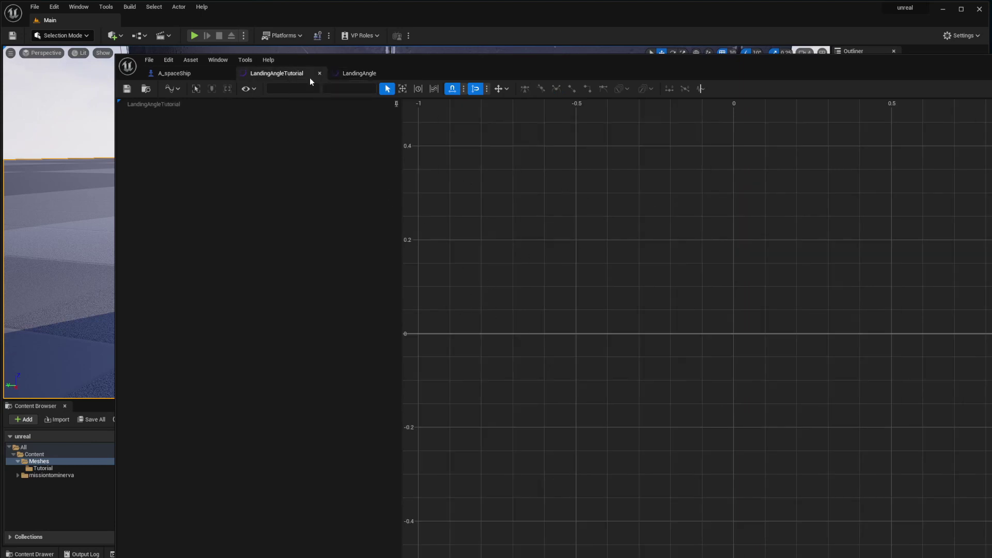
pyautogui.rightClick(422, 334)
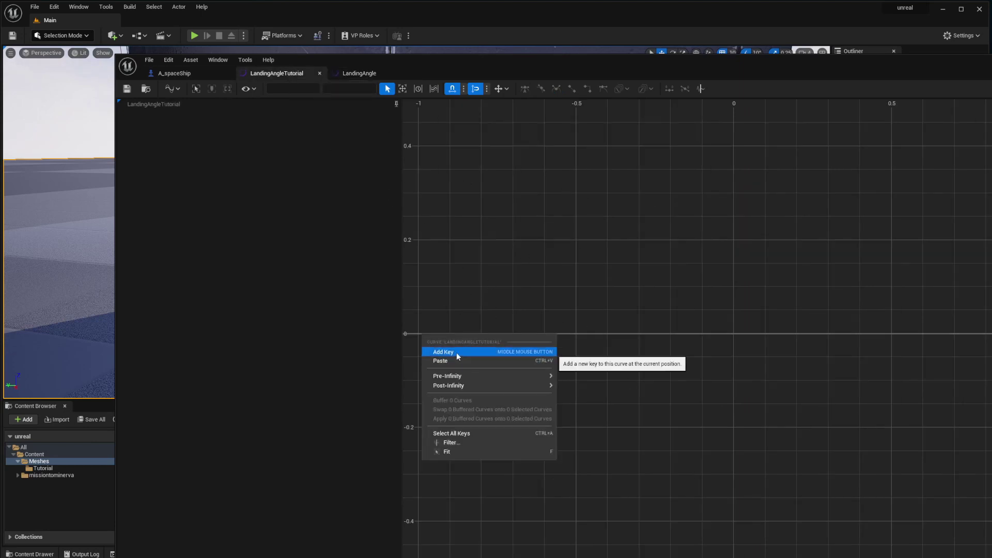
pyautogui.click(457, 353)
pyautogui.click(286, 91)
pyautogui.write('0')
pyautogui.press('Tab')
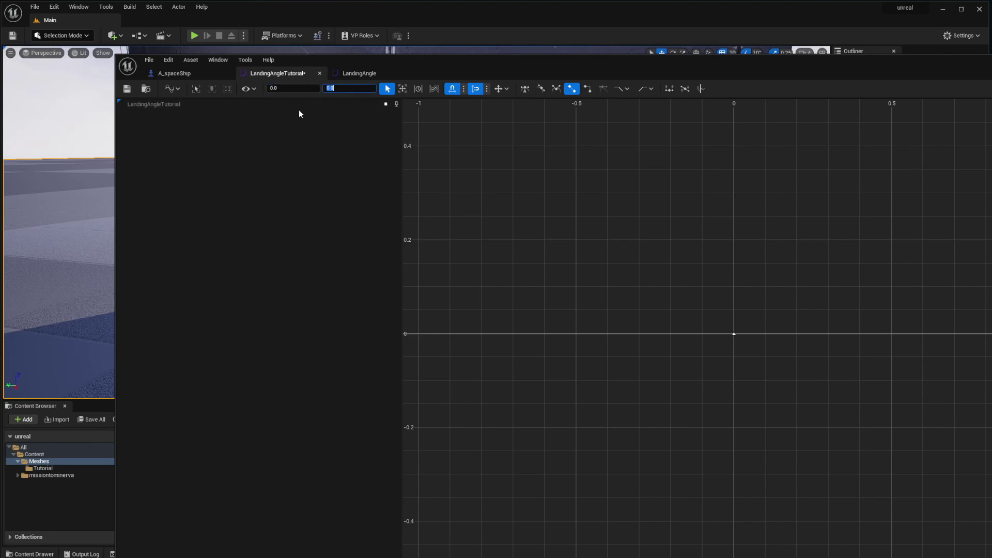
# Add a second key to the LandingAngleTutorial curve at time 200 with value 30.
pyautogui.moveTo(776, 235); pyautogui.dragTo(670, 339, button='right')
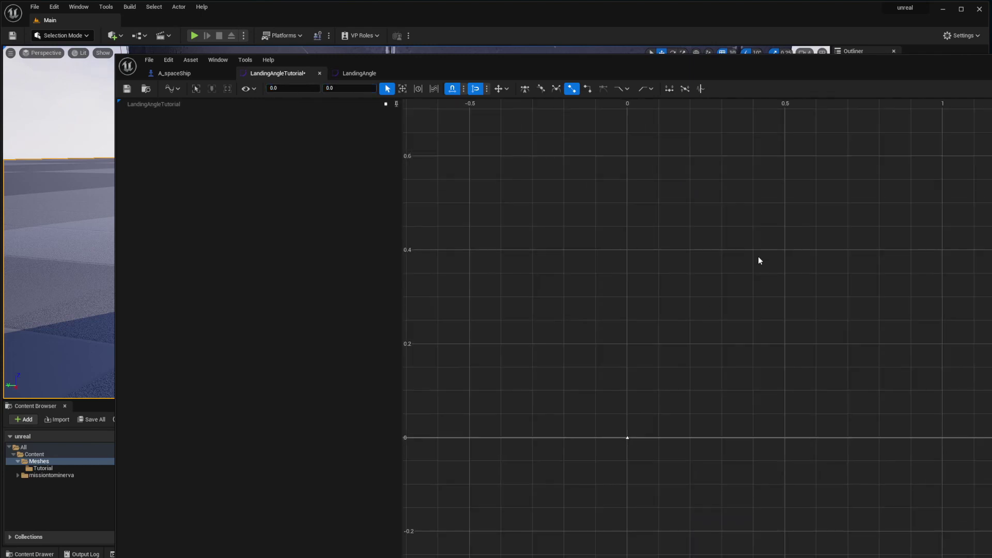
pyautogui.rightClick(758, 256)
pyautogui.click(709, 281)
pyautogui.rightClick(793, 279)
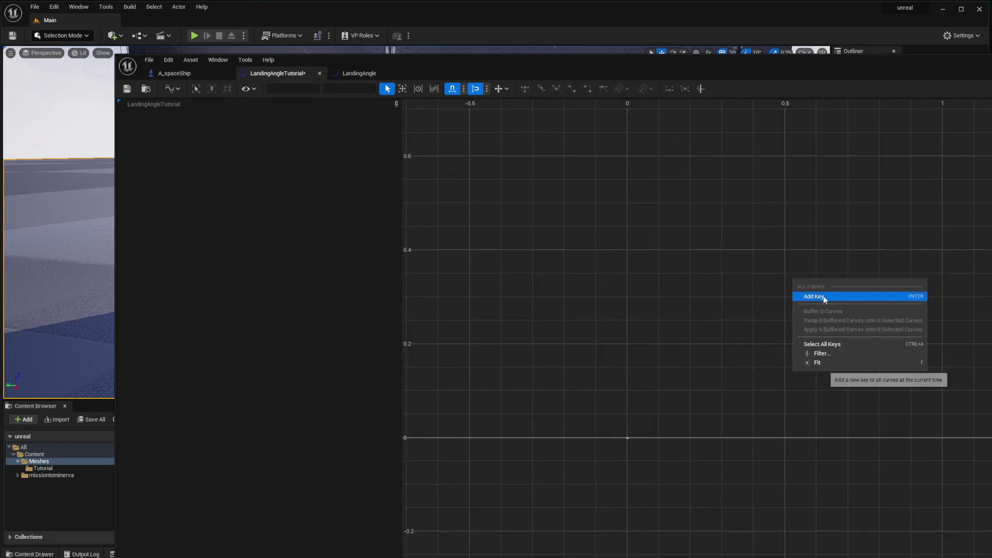
pyautogui.click(823, 296)
pyautogui.click(298, 87)
pyautogui.write('200')
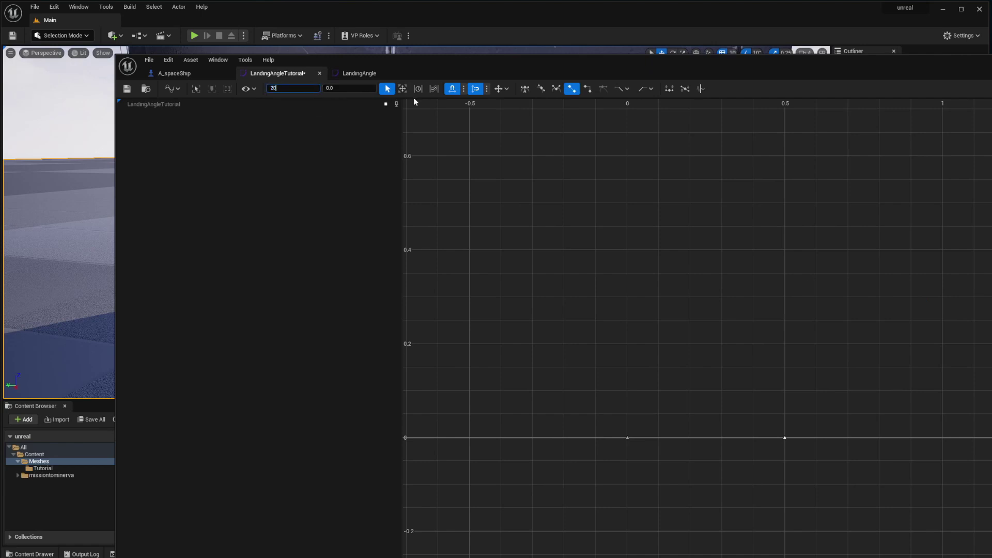
pyautogui.press('Tab')
pyautogui.write('30')
pyautogui.press('Return')
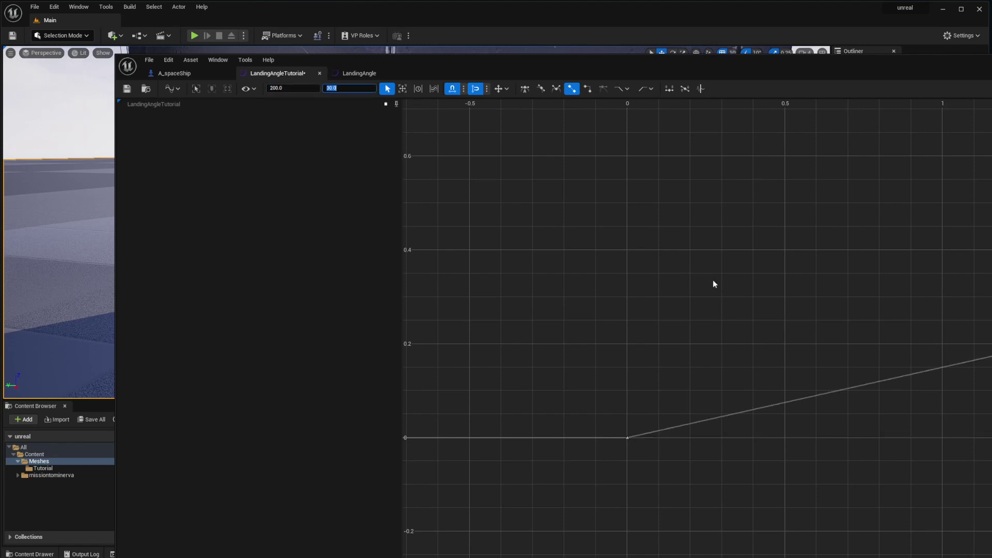
# Fit the whole LandingAngleTutorial curve in view and switch both keys from linear to cubic interpolation with adjustable tangents.
pyautogui.moveTo(711, 282); pyautogui.dragTo(413, 301, button='right')
pyautogui.click(555, 230)
pyautogui.scroll(-1, 551, 238)
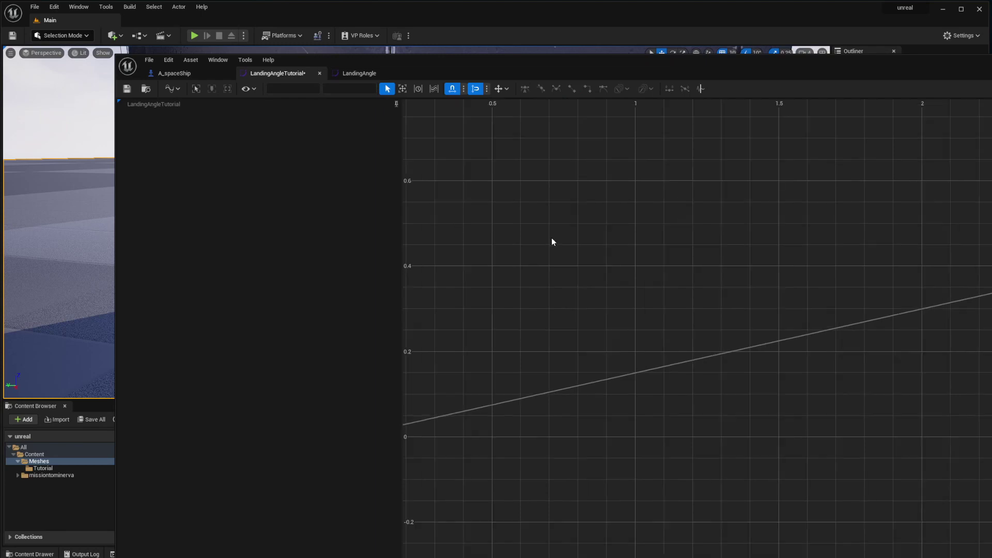
pyautogui.press('f')
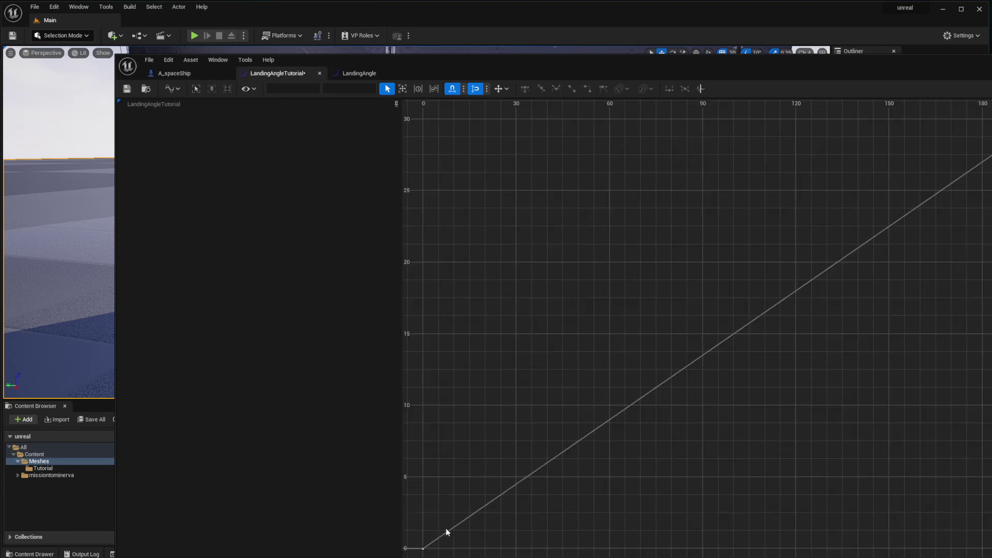
pyautogui.moveTo(482, 489); pyautogui.dragTo(412, 551)
pyautogui.moveTo(984, 193); pyautogui.dragTo(991, 111)
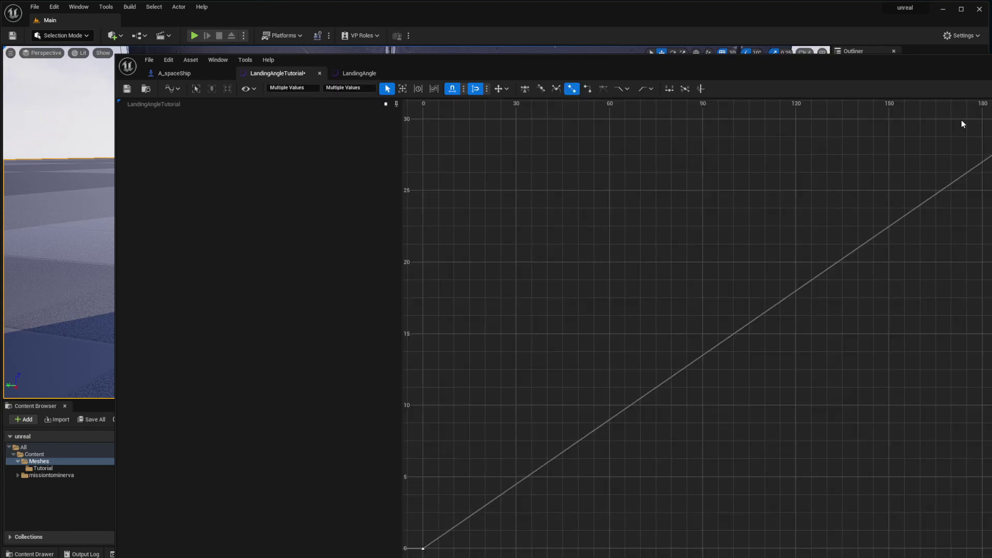
pyautogui.click(541, 90)
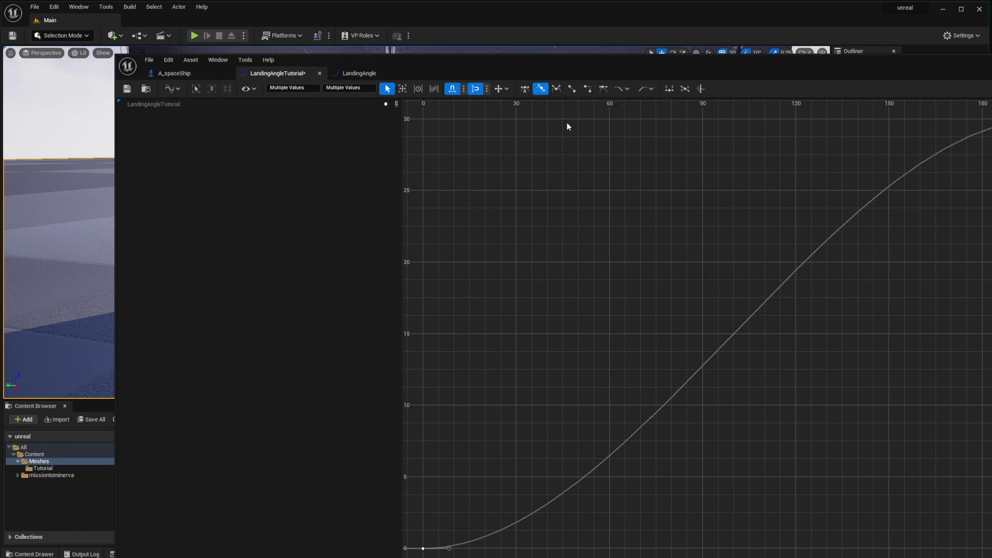
# Steepen the tangent of the key at time 200 so the curve rises slowly at first and faster toward the end, and save the curve.
pyautogui.click(743, 222)
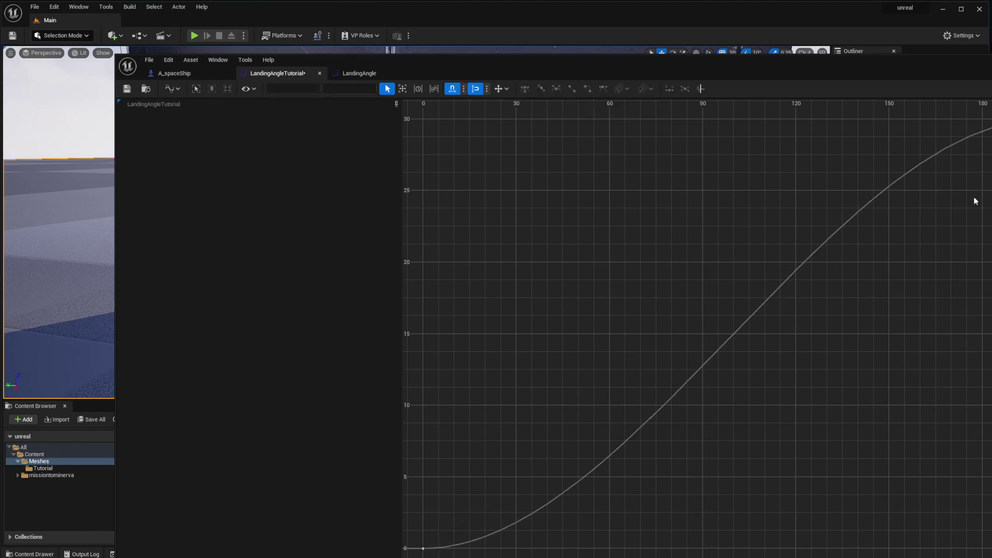
pyautogui.click(991, 119)
pyautogui.moveTo(991, 119); pyautogui.dragTo(991, 147)
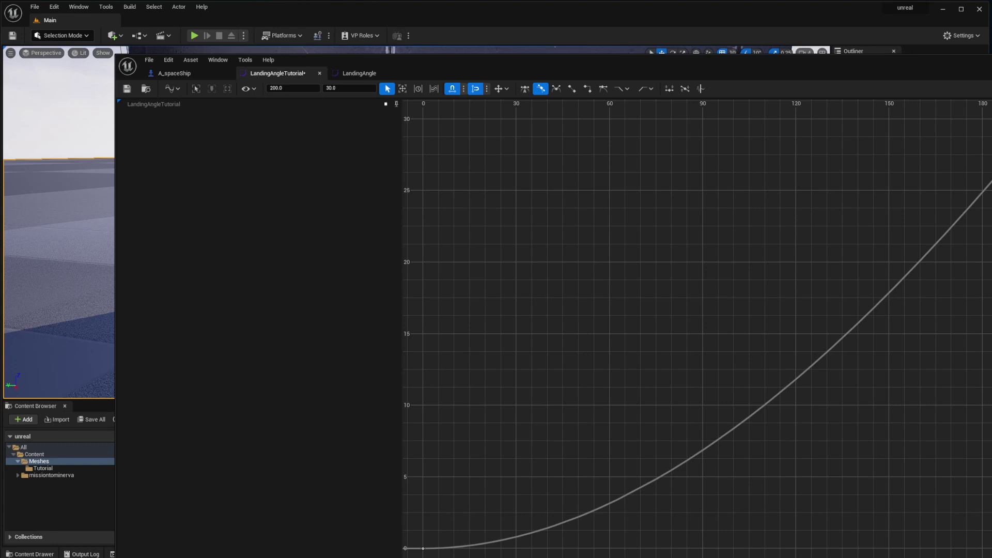
pyautogui.moveTo(991, 147); pyautogui.dragTo(991, 149)
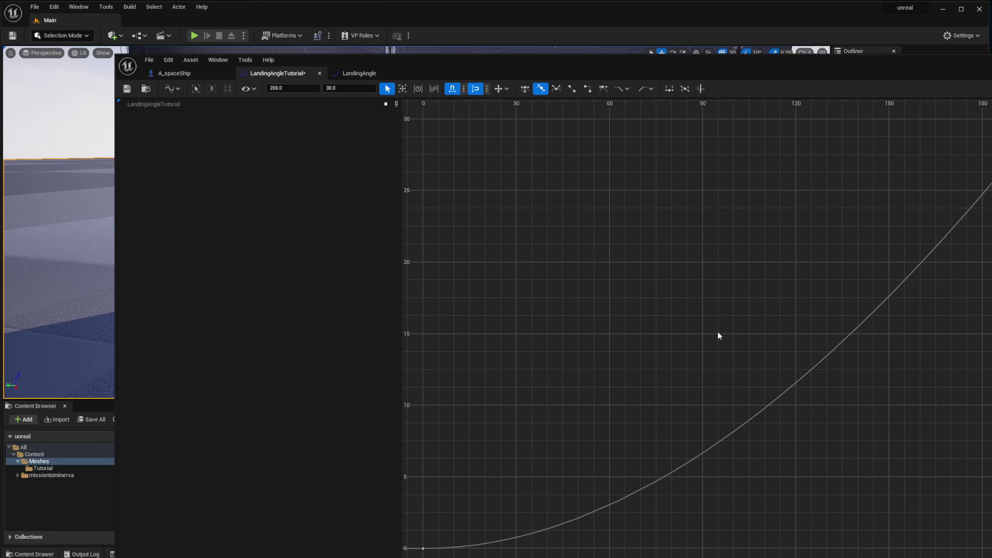
pyautogui.moveTo(991, 150); pyautogui.dragTo(991, 157)
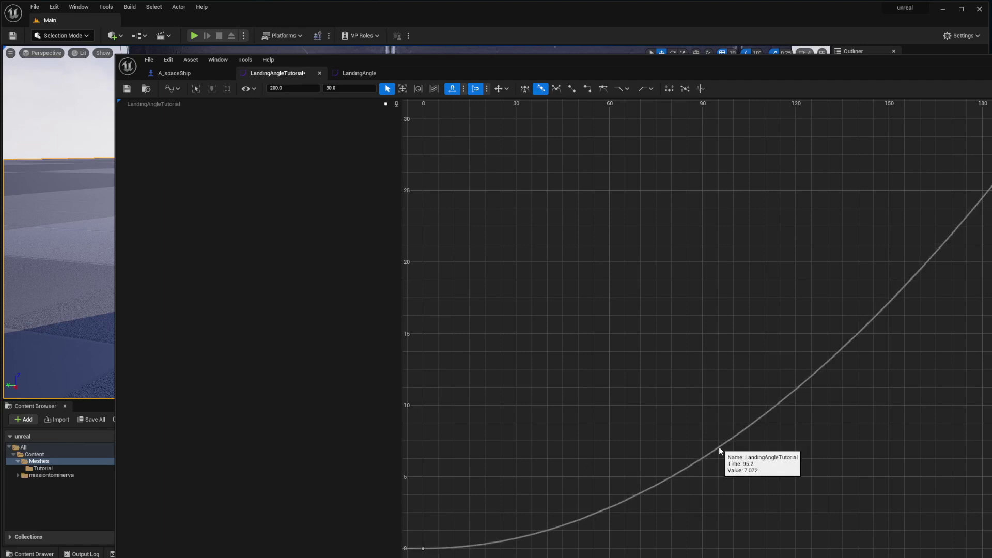
pyautogui.click(126, 88)
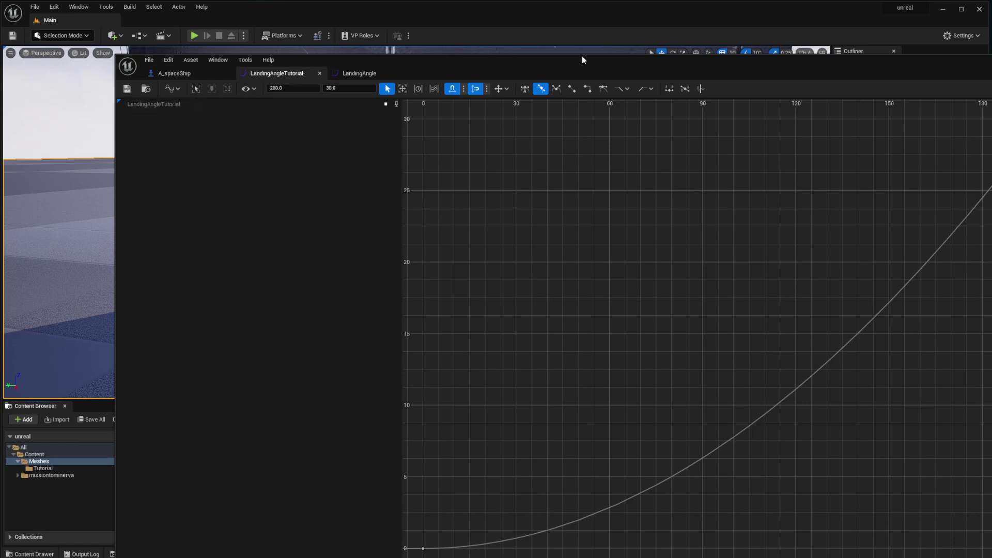
# In A_spaceShip's event graph, delete the divide-by-200 and multiply-by-30 nodes between the line trace's Out Hit Distance and the Landing Distances Add node.
pyautogui.moveTo(582, 56); pyautogui.dragTo(532, 57)
pyautogui.click(123, 76)
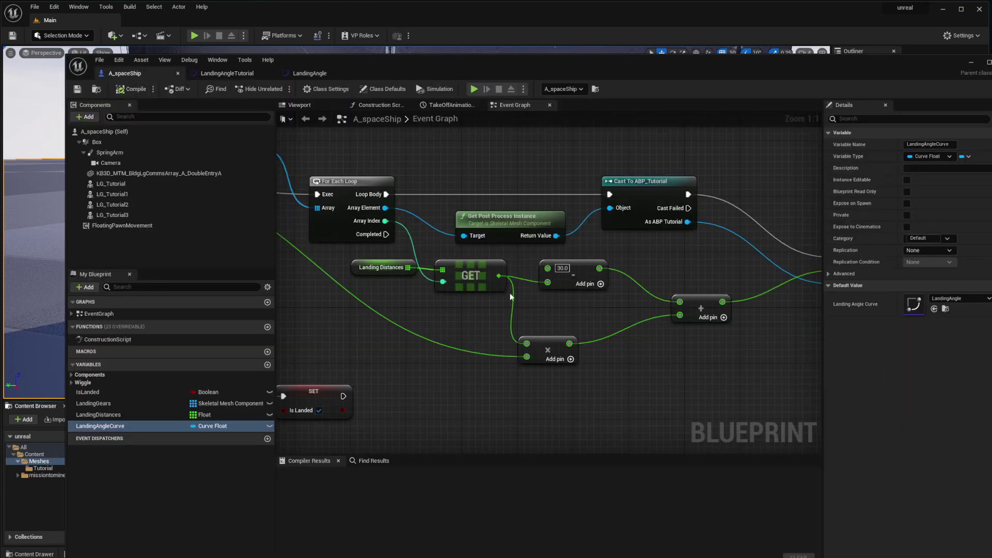
pyautogui.scroll(-6, 538, 279)
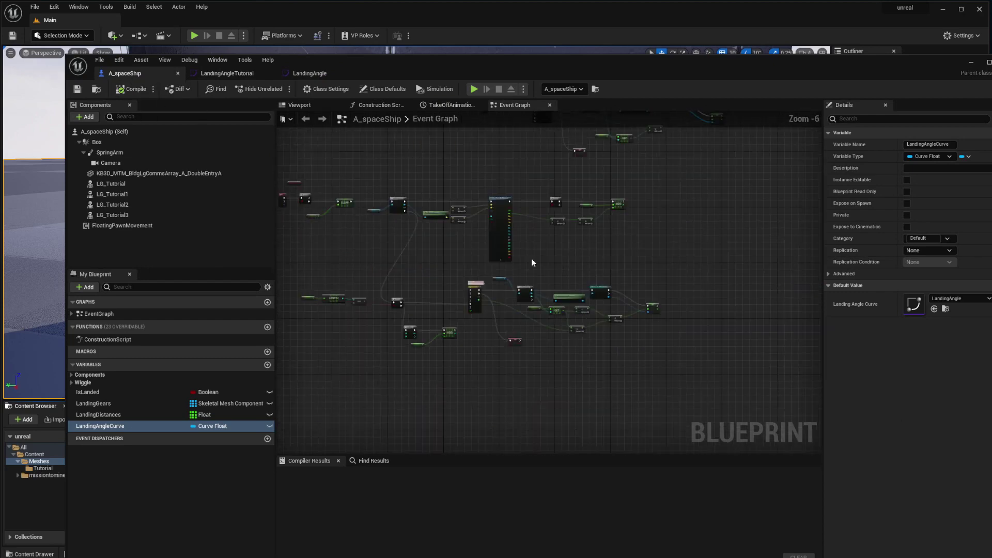
pyautogui.scroll(3, 531, 262)
pyautogui.moveTo(666, 248); pyautogui.dragTo(516, 341, button='right')
pyautogui.scroll(2, 541, 292)
pyautogui.moveTo(637, 300); pyautogui.dragTo(637, 300)
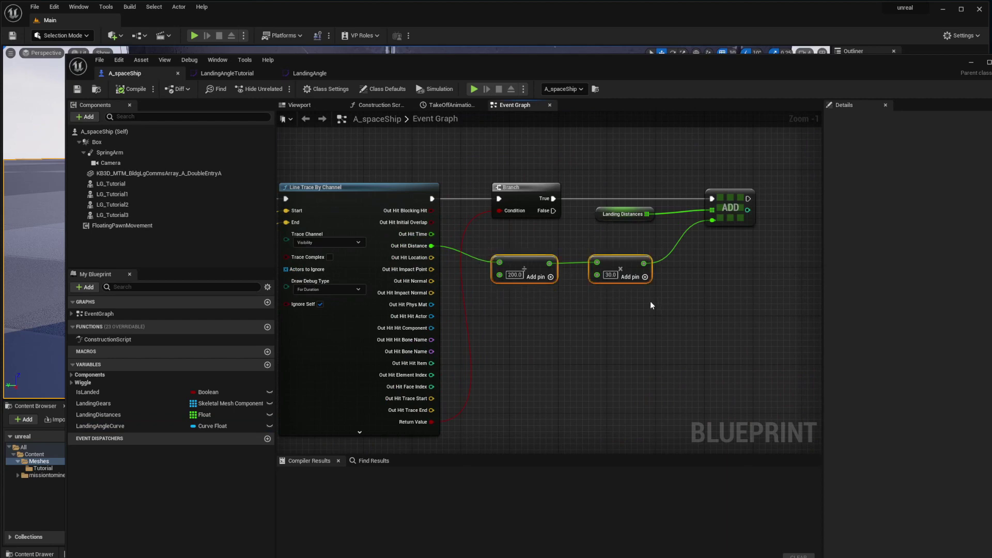
pyautogui.moveTo(519, 246); pyautogui.dragTo(610, 289)
pyautogui.moveTo(528, 258); pyautogui.dragTo(548, 284)
pyautogui.moveTo(627, 310); pyautogui.dragTo(628, 311)
pyautogui.moveTo(525, 261); pyautogui.dragTo(544, 291)
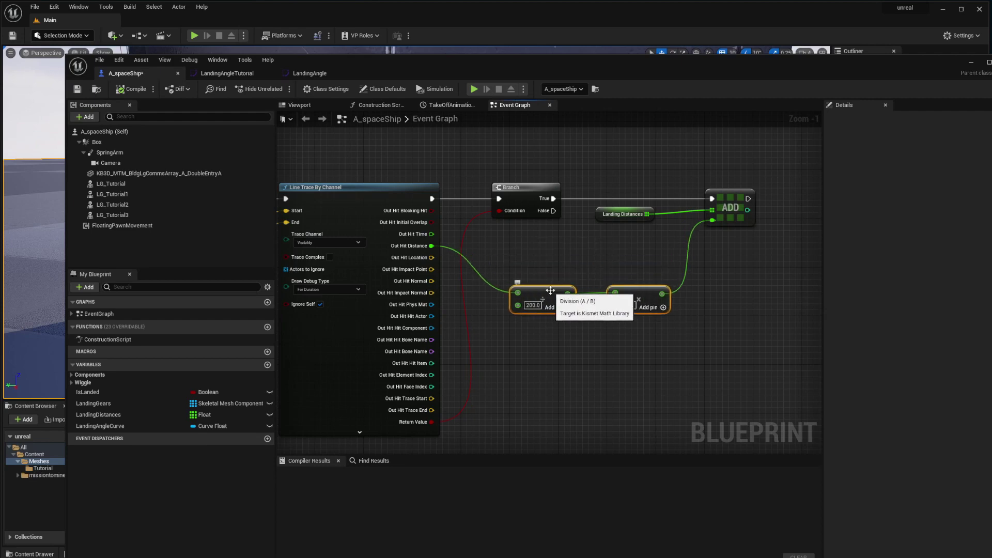
pyautogui.press('Delete')
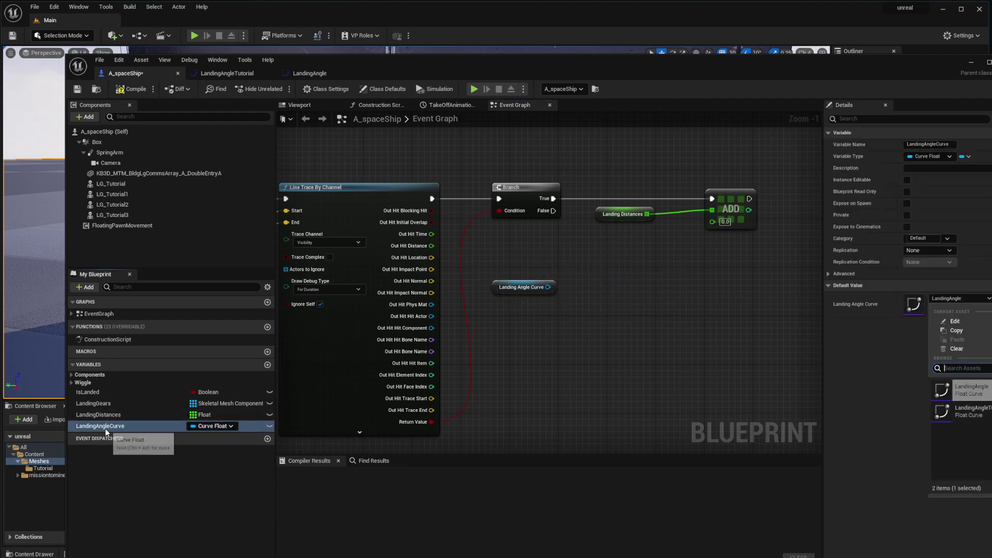
# Place a LandingAngleCurve getter below the Branch node and set the variable's default value to LandingAngleTutorial.
pyautogui.click(99, 427)
pyautogui.click(962, 300)
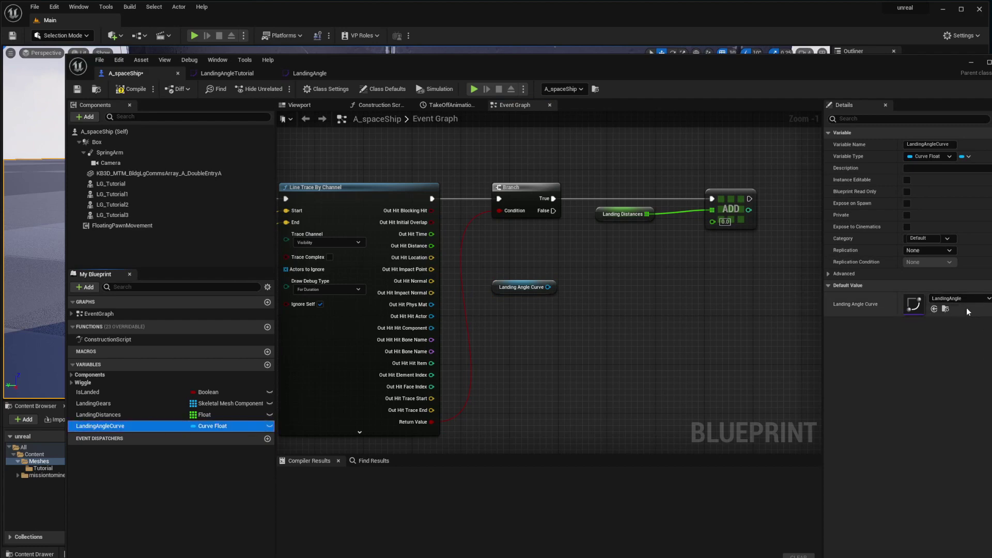
pyautogui.click(967, 299)
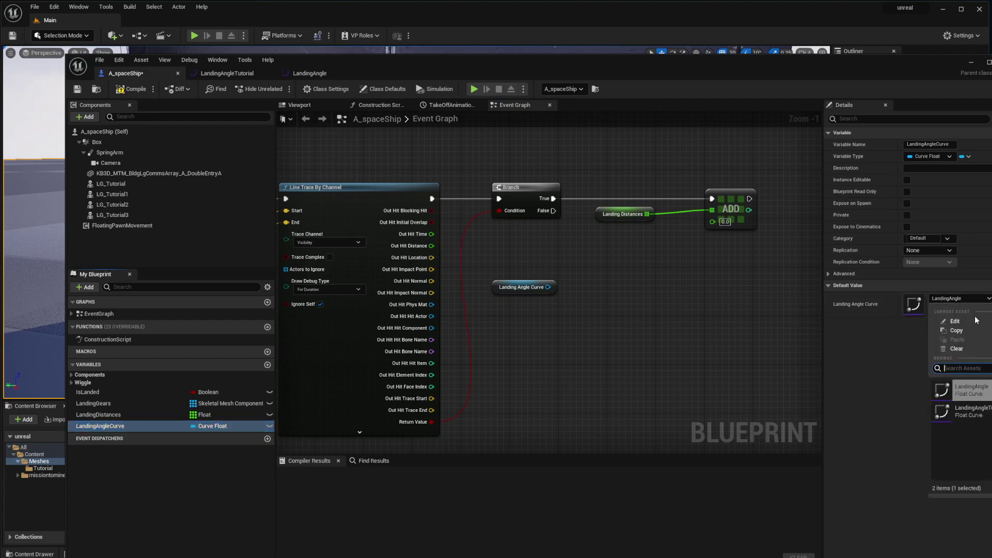
pyautogui.click(976, 412)
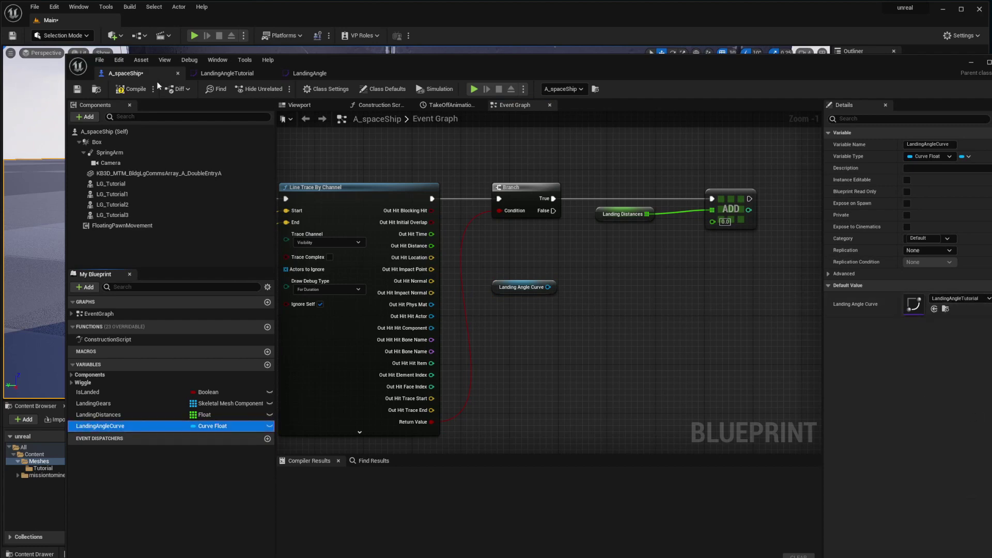
# Add a Get Float Value node from Landing Angle Curve and feed the line trace's Out Hit Distance into its In Time.
pyautogui.moveTo(547, 287); pyautogui.dragTo(599, 259)
pyautogui.write('get')
pyautogui.press('Up')
pyautogui.press('Return')
pyautogui.click(556, 254)
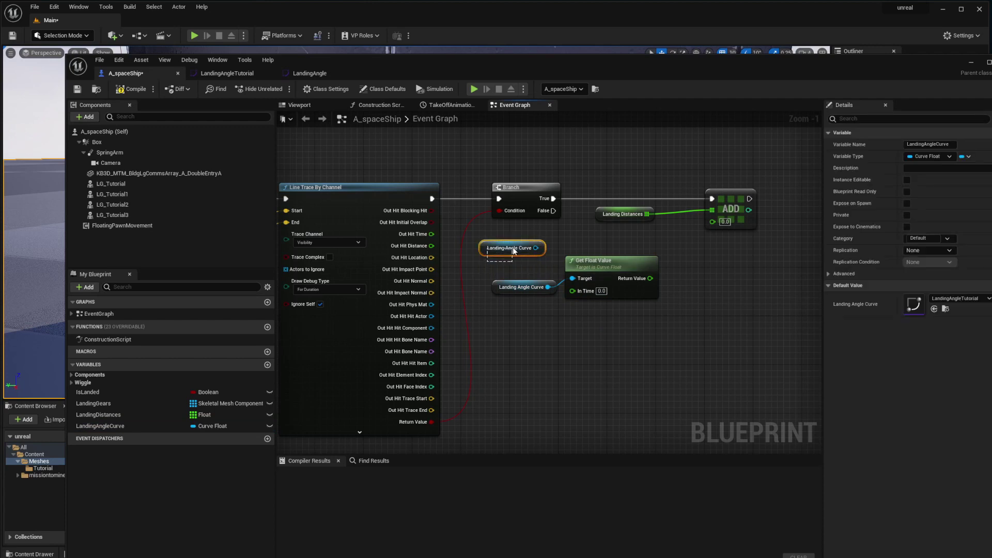
pyautogui.press('Delete')
pyautogui.moveTo(499, 281); pyautogui.dragTo(494, 264)
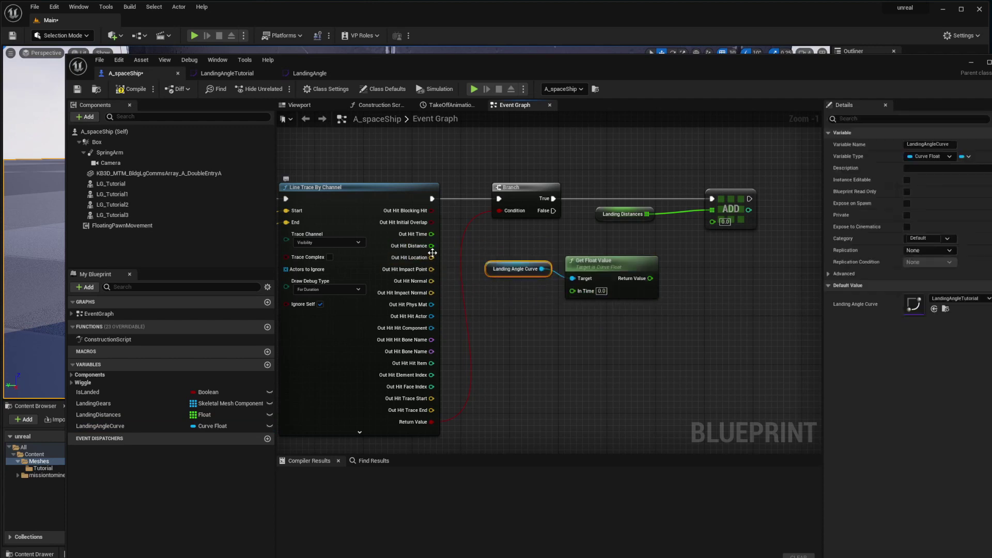
pyautogui.moveTo(431, 247); pyautogui.dragTo(572, 291)
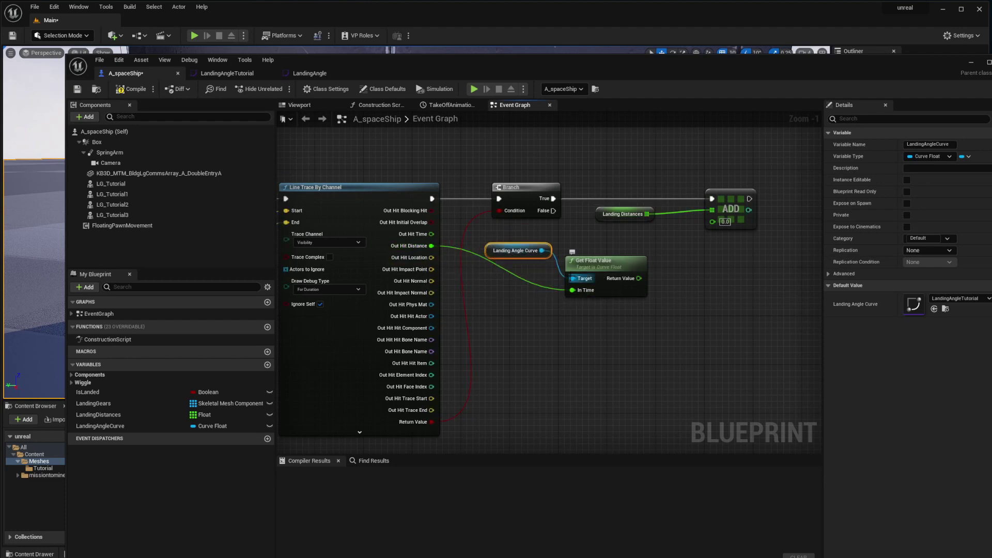
# Tidy the curve nodes, connect Get Float Value's Return Value to the Landing Distances Add node, and compile the blueprint.
pyautogui.moveTo(490, 254); pyautogui.dragTo(588, 304)
pyautogui.moveTo(595, 264); pyautogui.dragTo(583, 282)
pyautogui.click(559, 260)
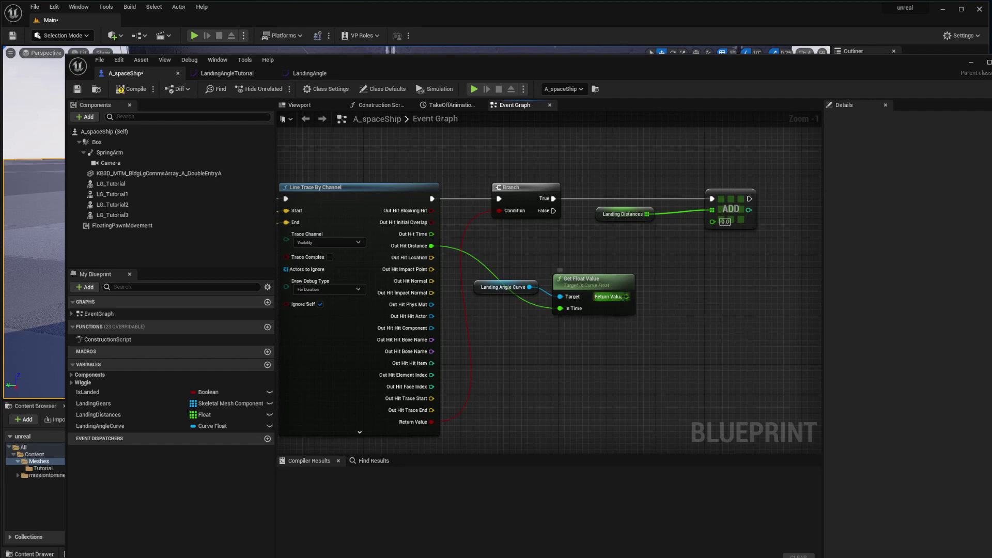
pyautogui.moveTo(626, 297); pyautogui.dragTo(713, 220)
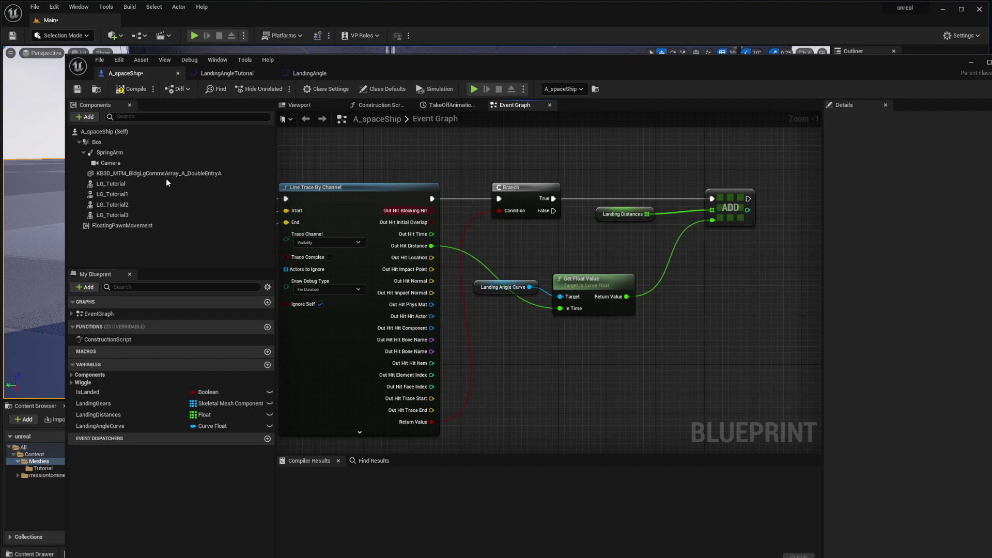
pyautogui.click(132, 88)
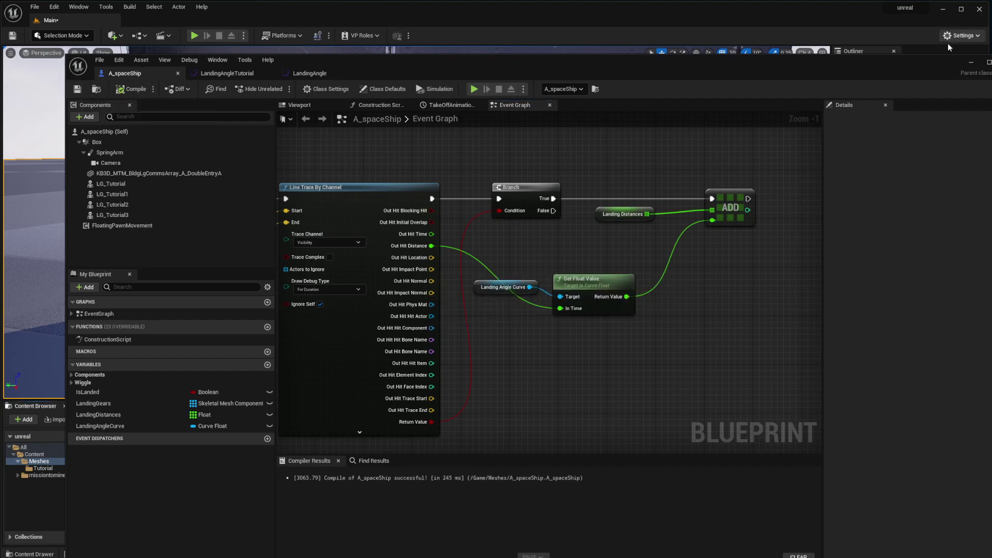
# Play the level in the editor viewport to test the ship's landing gears, and stop the session.
pyautogui.click(972, 63)
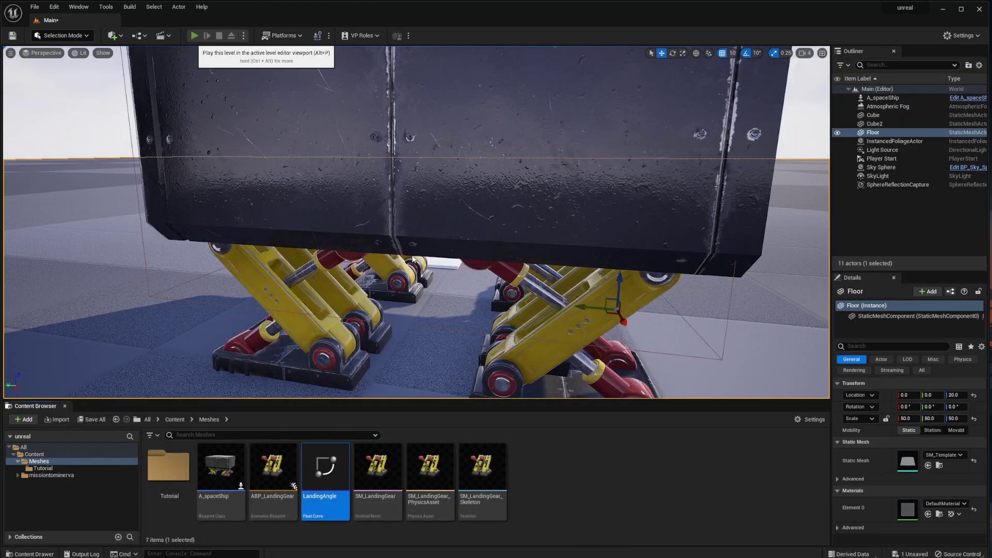
pyautogui.click(194, 35)
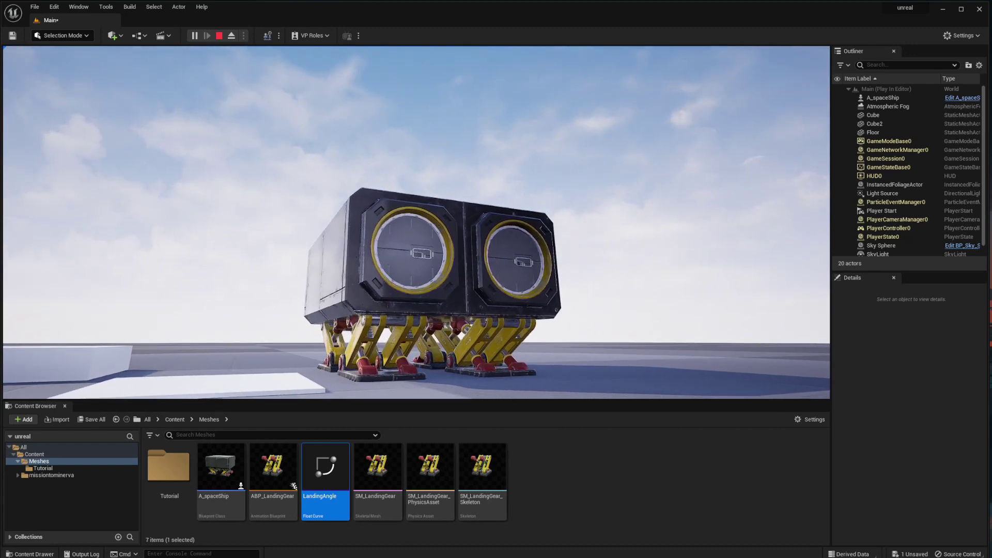
pyautogui.press('Escape')
# Open the A_spaceShip blueprint and add a Subtract node that computes 30 minus the value from the Landing Distances Get node.
pyautogui.doubleClick(223, 471)
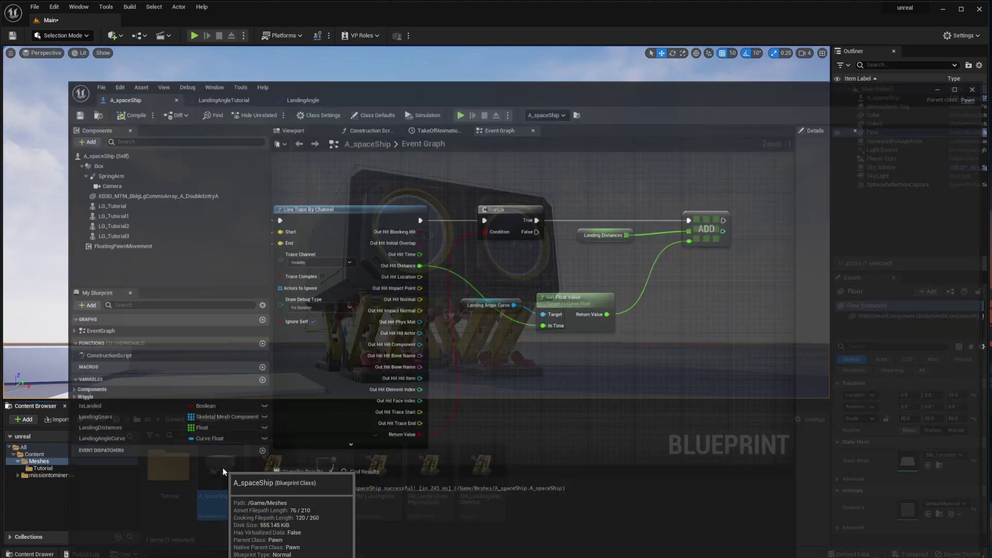
pyautogui.scroll(-5, 500, 259)
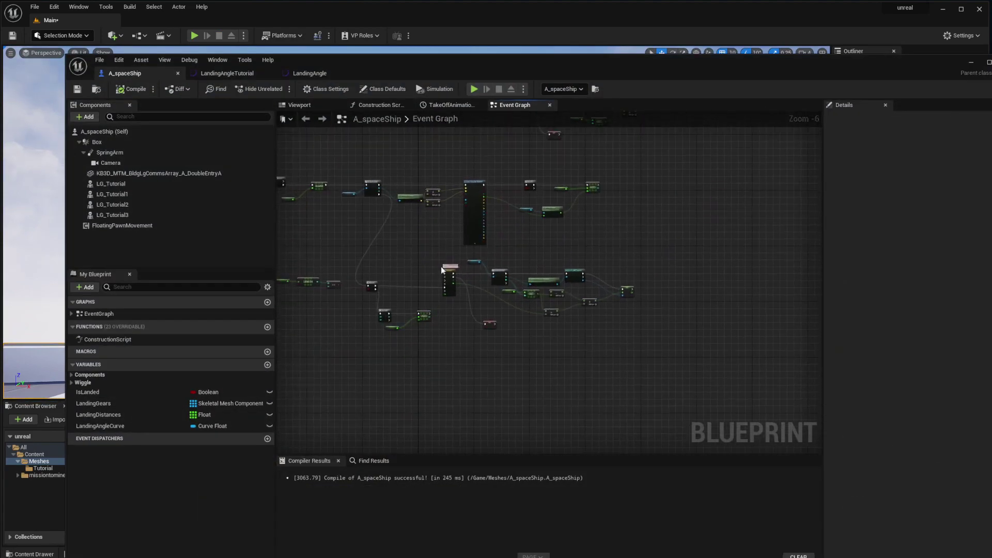
pyautogui.moveTo(504, 194); pyautogui.dragTo(525, 385, button='right')
pyautogui.moveTo(493, 314); pyautogui.dragTo(668, 267, button='right')
pyautogui.scroll(3, 630, 285)
pyautogui.moveTo(775, 212); pyautogui.dragTo(351, 292, button='right')
pyautogui.scroll(2, 421, 281)
pyautogui.moveTo(598, 316); pyautogui.dragTo(500, 270, button='right')
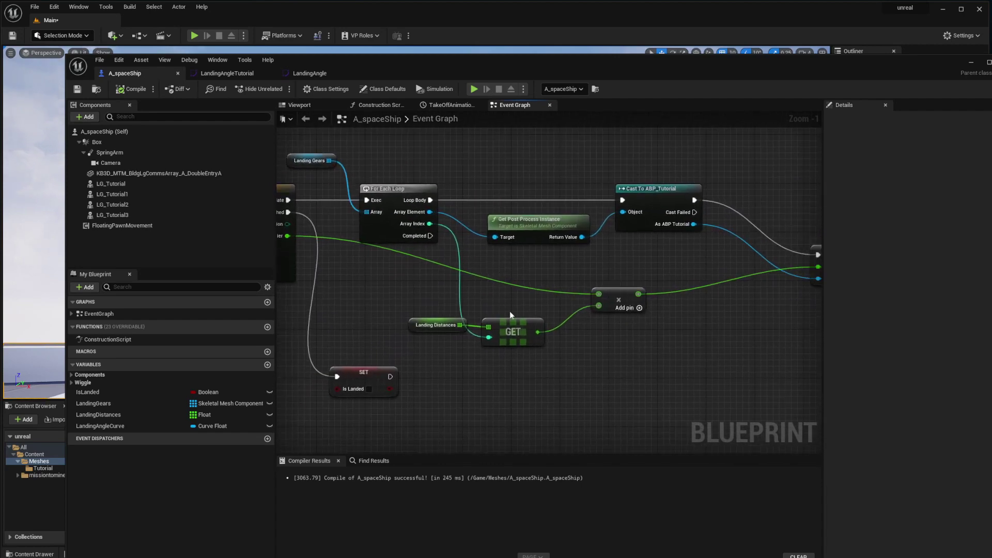
pyautogui.rightClick(535, 274)
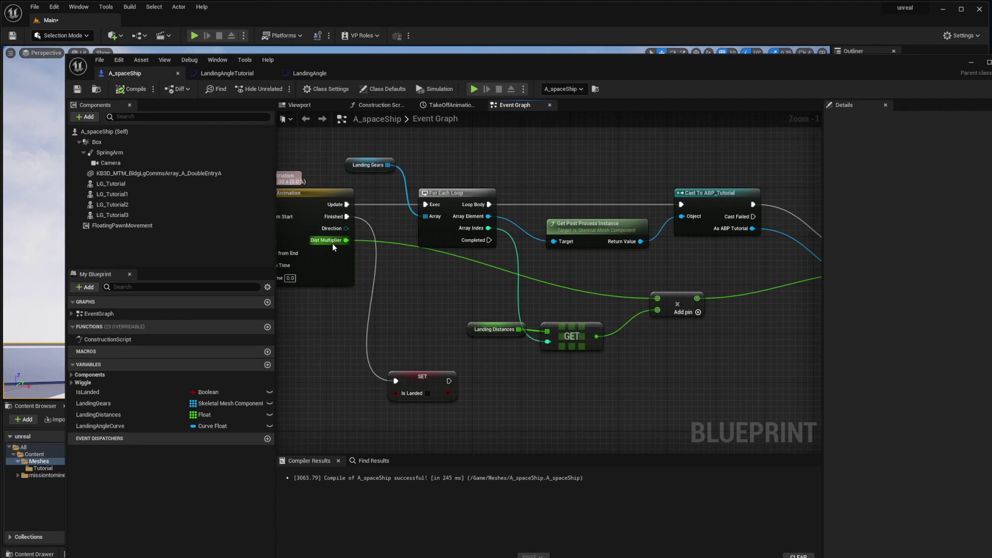
pyautogui.moveTo(345, 240); pyautogui.dragTo(457, 265)
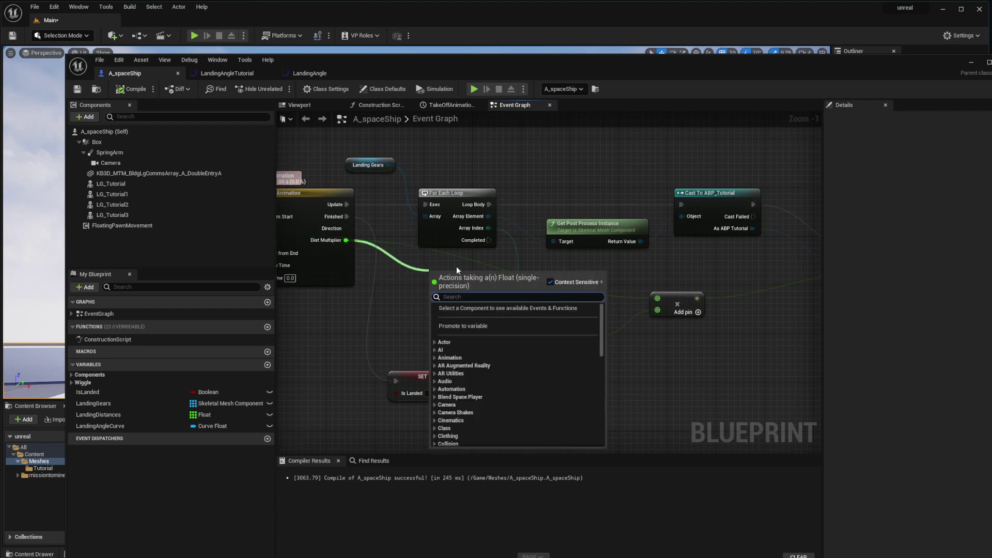
pyautogui.write('-')
pyautogui.press('Return')
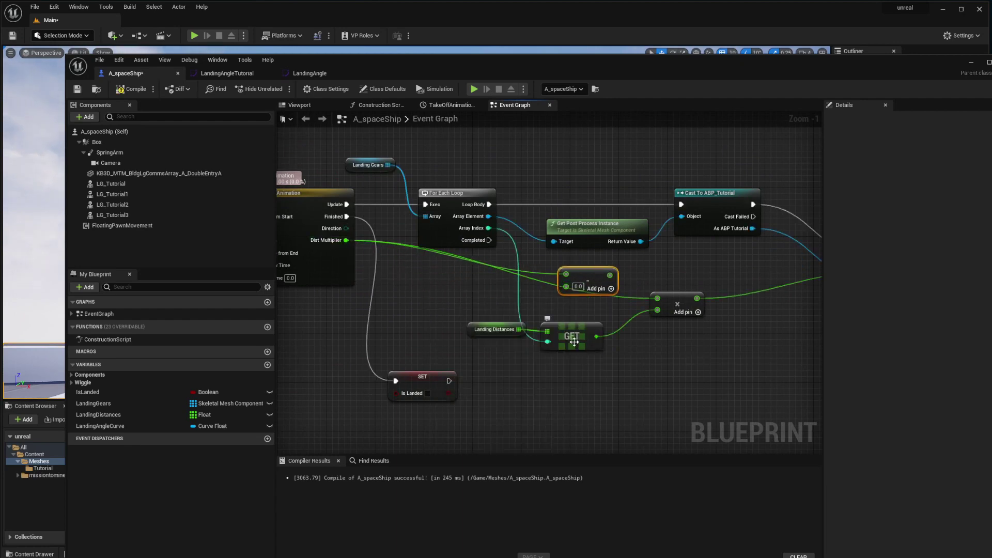
pyautogui.moveTo(596, 337); pyautogui.dragTo(568, 287)
pyautogui.keyDown('alt'); pyautogui.click(567, 274); pyautogui.keyUp('alt')
pyautogui.click(579, 275)
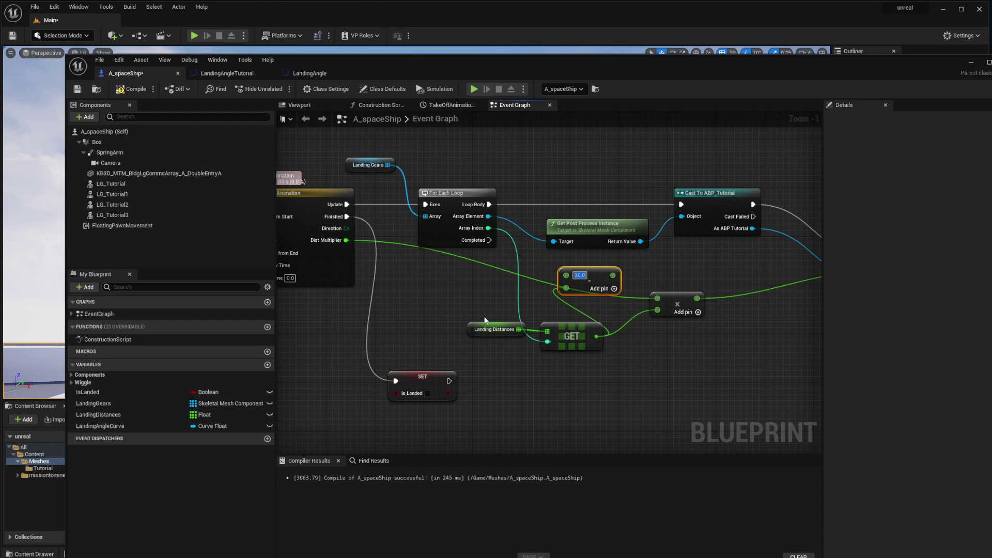
# Move the Landing Distances and Get nodes away from the Subtract node and connect the Subtract result to the Multiply node's first input.
pyautogui.moveTo(484, 320); pyautogui.dragTo(564, 335)
pyautogui.moveTo(565, 332); pyautogui.dragTo(511, 331)
pyautogui.moveTo(611, 275); pyautogui.dragTo(658, 298)
pyautogui.moveTo(598, 303); pyautogui.dragTo(540, 305, button='right')
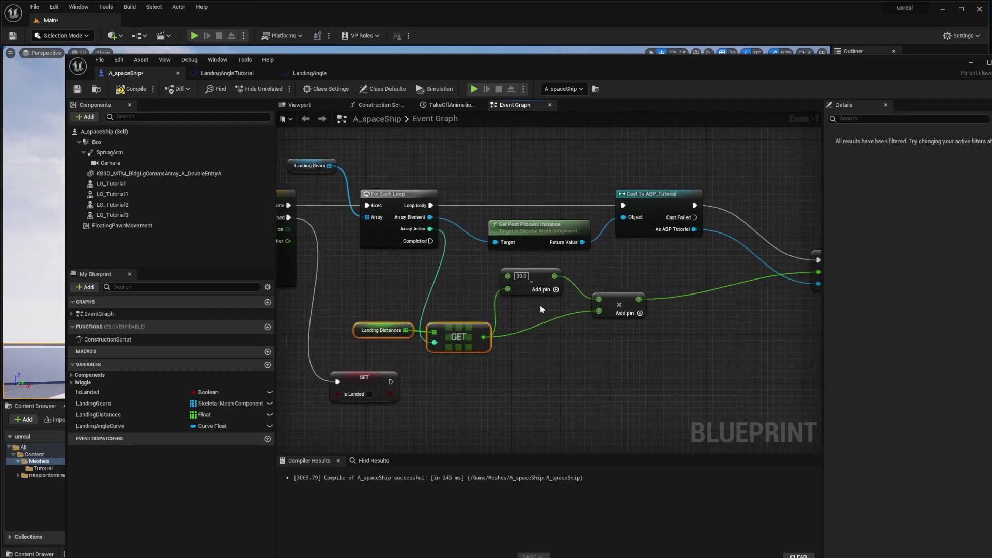
# Add a Multiply node for the Get value and TakeOffAnimation's Dist Multiplier, and feed its result into the existing Multiply node's second input.
pyautogui.moveTo(393, 278); pyautogui.dragTo(470, 282, button='right')
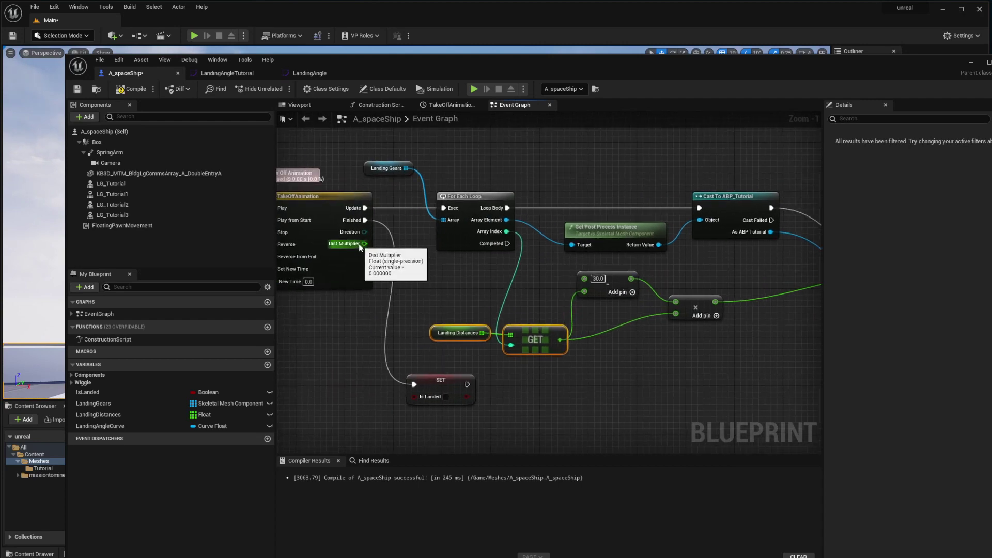
pyautogui.moveTo(358, 244); pyautogui.dragTo(380, 256)
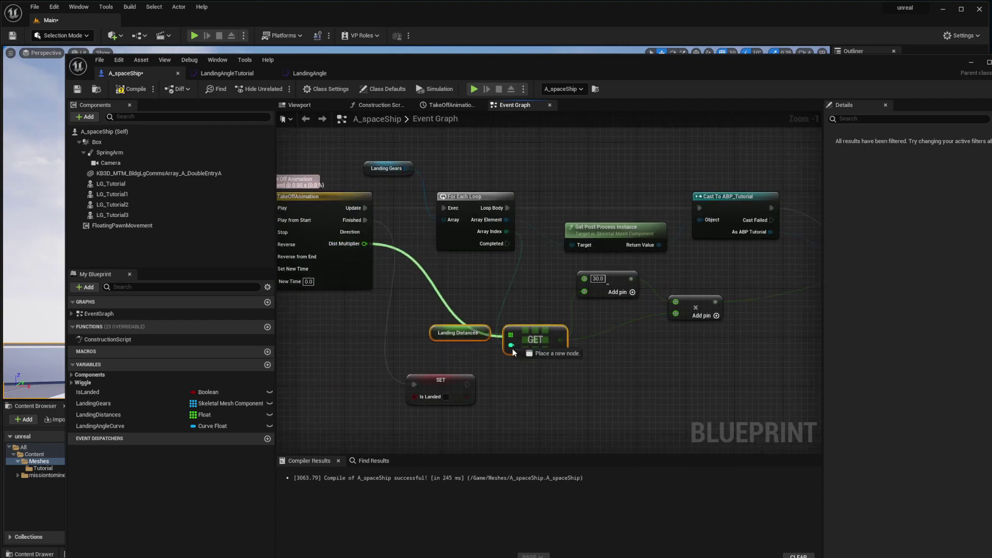
pyautogui.moveTo(561, 375); pyautogui.dragTo(563, 375)
pyautogui.write('*')
pyautogui.press('Return')
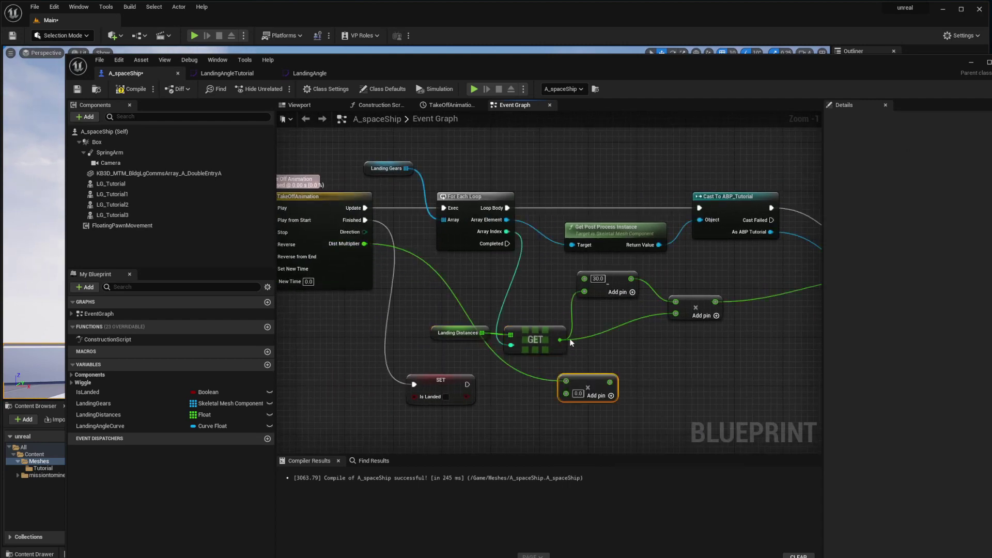
pyautogui.moveTo(560, 340); pyautogui.dragTo(566, 383)
pyautogui.moveTo(365, 244); pyautogui.dragTo(676, 314)
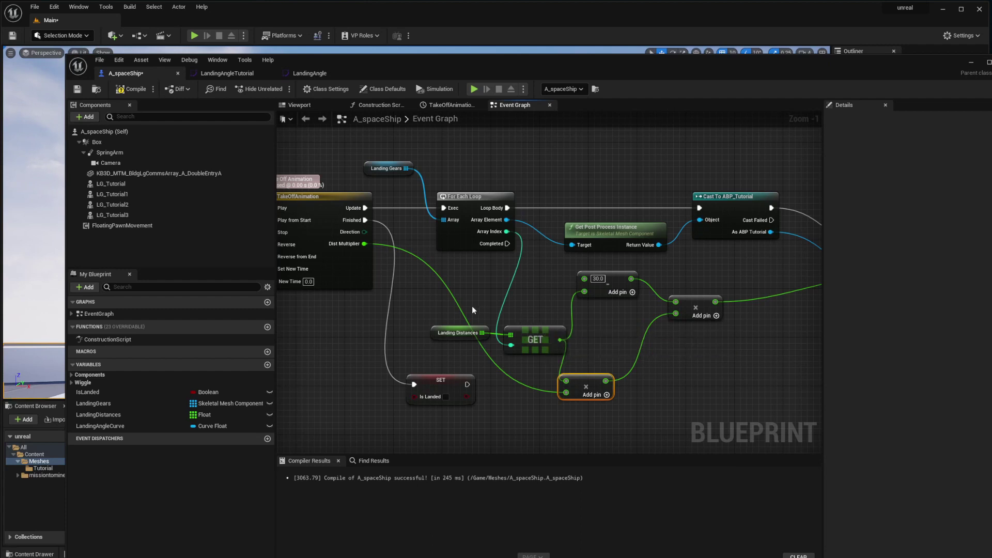
# Tidy the Landing Distances, Get, Subtract and new Multiply nodes into a compact layout and compile the blueprint.
pyautogui.moveTo(527, 353); pyautogui.dragTo(528, 354)
pyautogui.moveTo(535, 336); pyautogui.dragTo(529, 311)
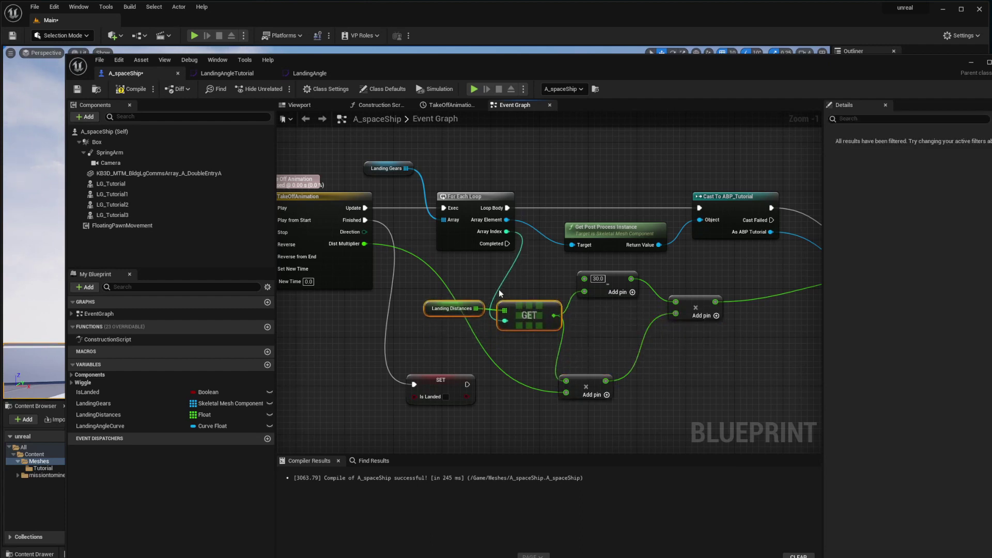
pyautogui.moveTo(614, 284); pyautogui.dragTo(614, 290)
pyautogui.moveTo(594, 378); pyautogui.dragTo(613, 346)
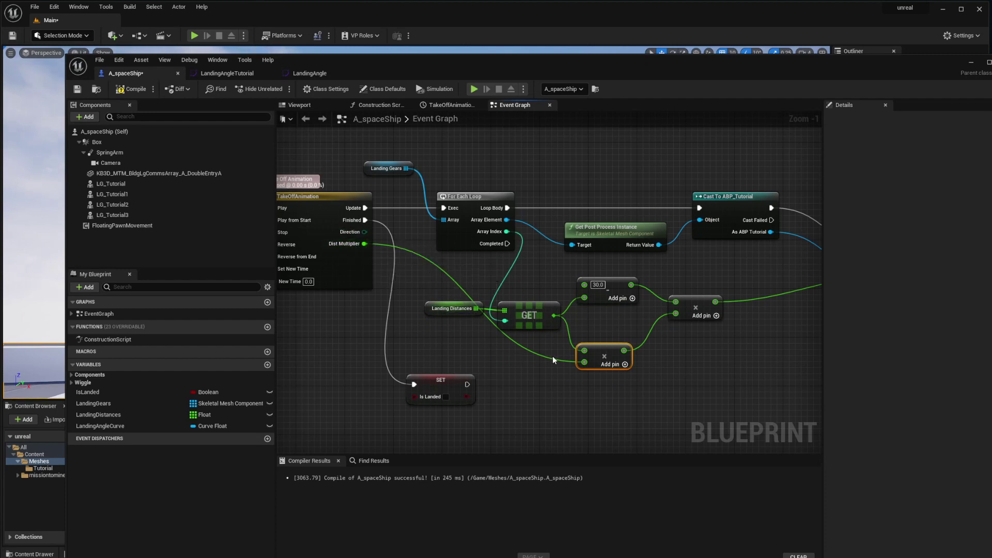
pyautogui.moveTo(553, 357); pyautogui.dragTo(465, 348, button='right')
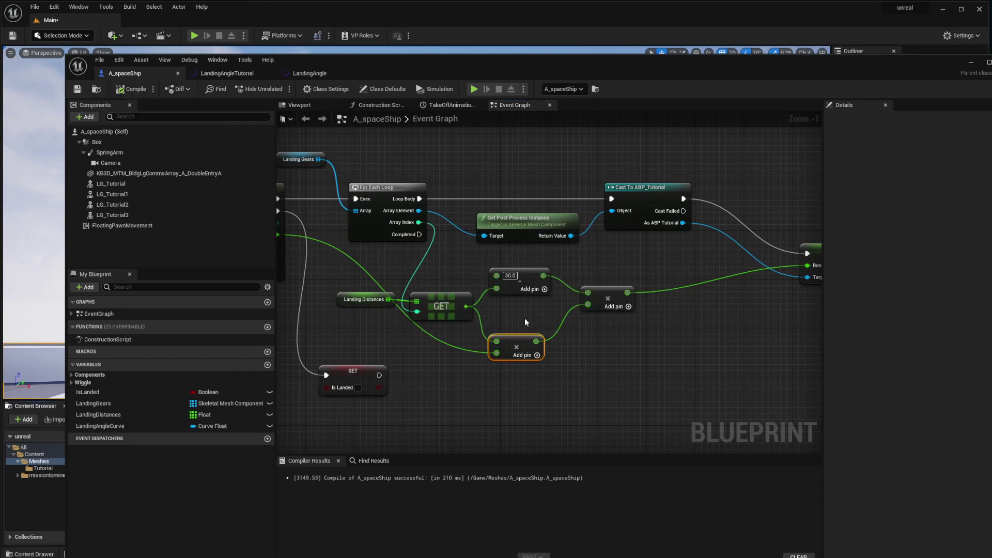
# Align the Dist Multiplier Multiply node below the Subtract node and delete the final Multiply node that combines the two results.
pyautogui.scroll(-4, 557, 363)
pyautogui.moveTo(527, 390); pyautogui.dragTo(544, 236, button='right')
pyautogui.scroll(3, 531, 329)
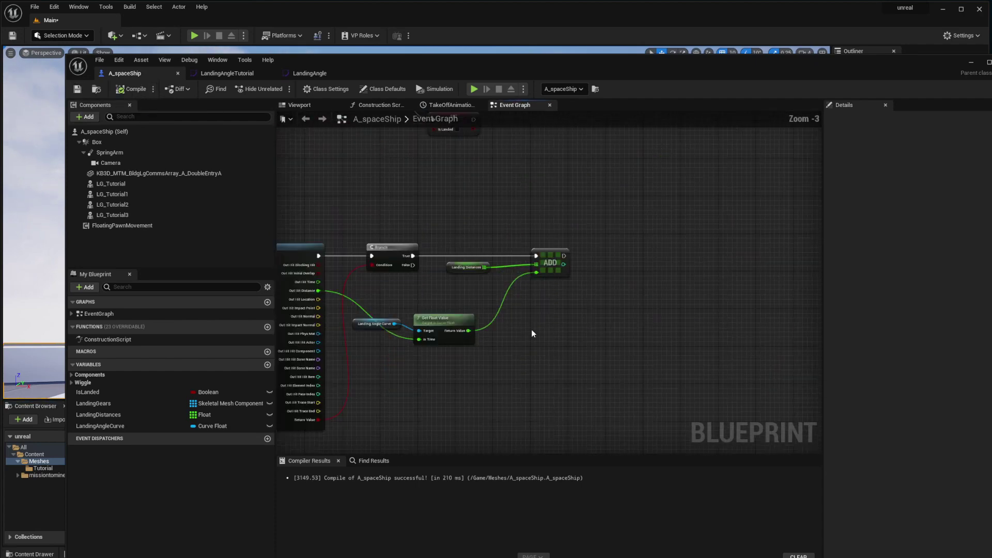
pyautogui.moveTo(534, 342); pyautogui.dragTo(634, 68, button='right')
pyautogui.moveTo(612, 201); pyautogui.dragTo(513, 453, button='right')
pyautogui.moveTo(469, 131); pyautogui.dragTo(464, 329, button='right')
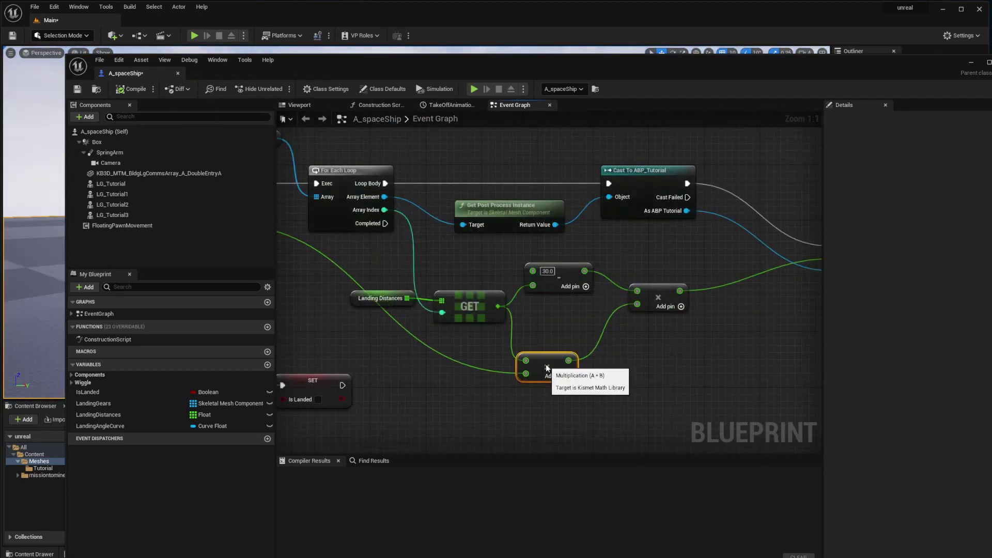
pyautogui.moveTo(545, 365); pyautogui.dragTo(559, 356)
pyautogui.click(649, 269)
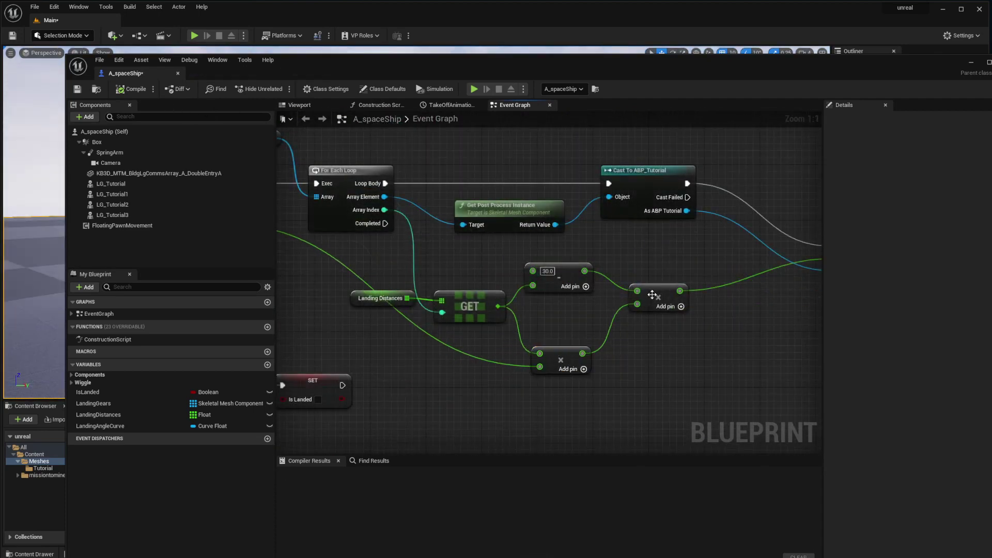
pyautogui.moveTo(655, 261); pyautogui.dragTo(688, 315)
pyautogui.press('Delete')
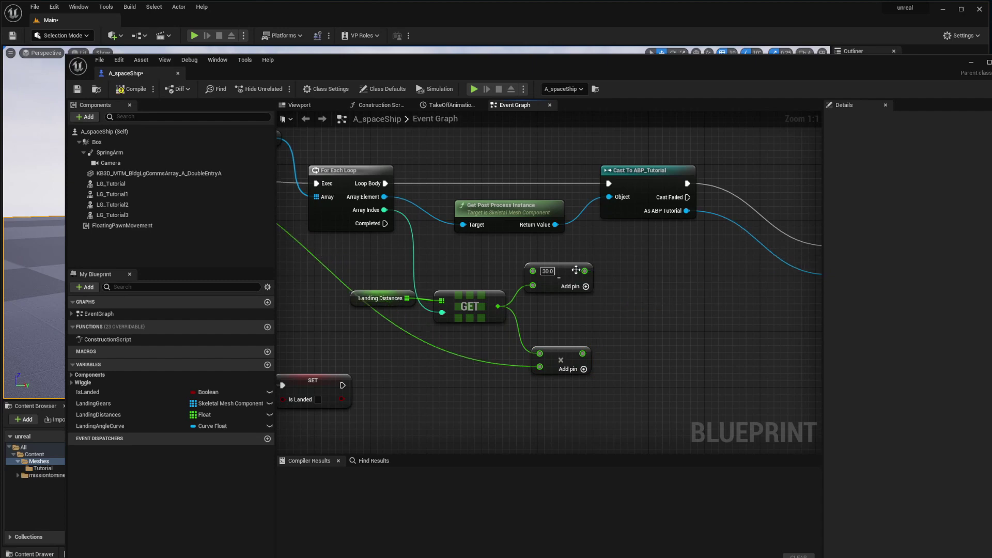
# Add an Add node that sums the Subtract and Multiply results, and connect its output to Bone Rot on the SET node.
pyautogui.moveTo(584, 271); pyautogui.dragTo(639, 292)
pyautogui.write('+')
pyautogui.press('Return')
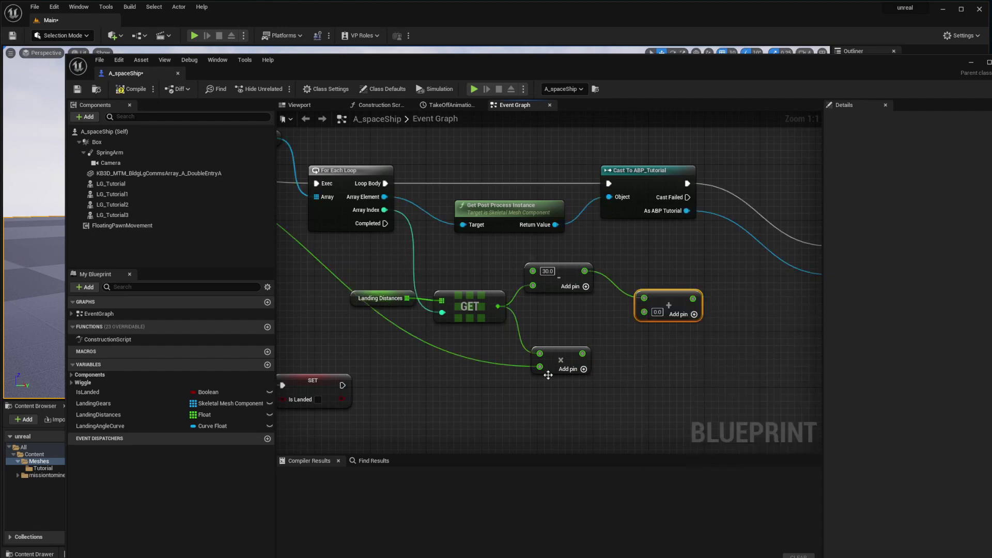
pyautogui.moveTo(582, 354); pyautogui.dragTo(645, 312)
pyautogui.moveTo(697, 333); pyautogui.dragTo(505, 352, button='right')
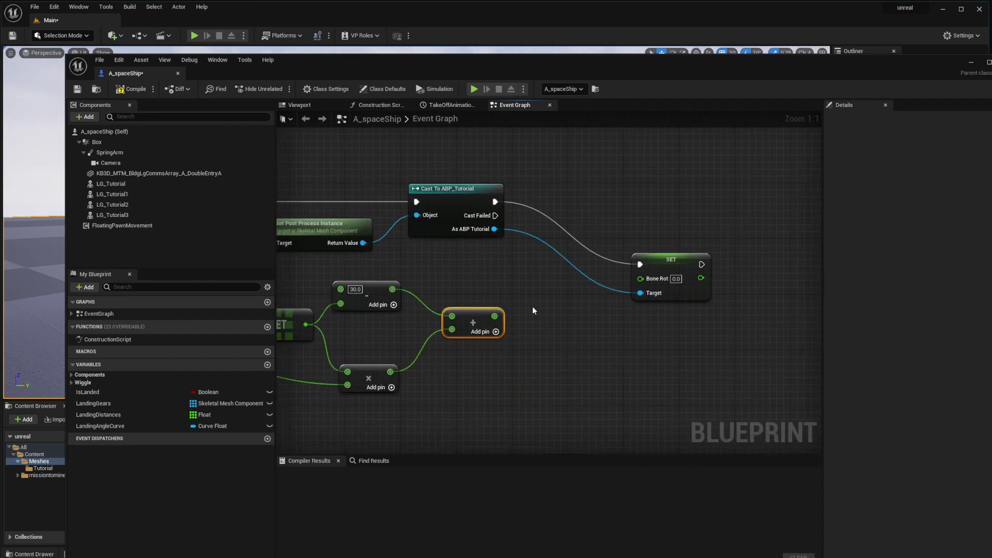
pyautogui.moveTo(494, 315); pyautogui.dragTo(643, 279)
pyautogui.moveTo(513, 370); pyautogui.dragTo(606, 361, button='right')
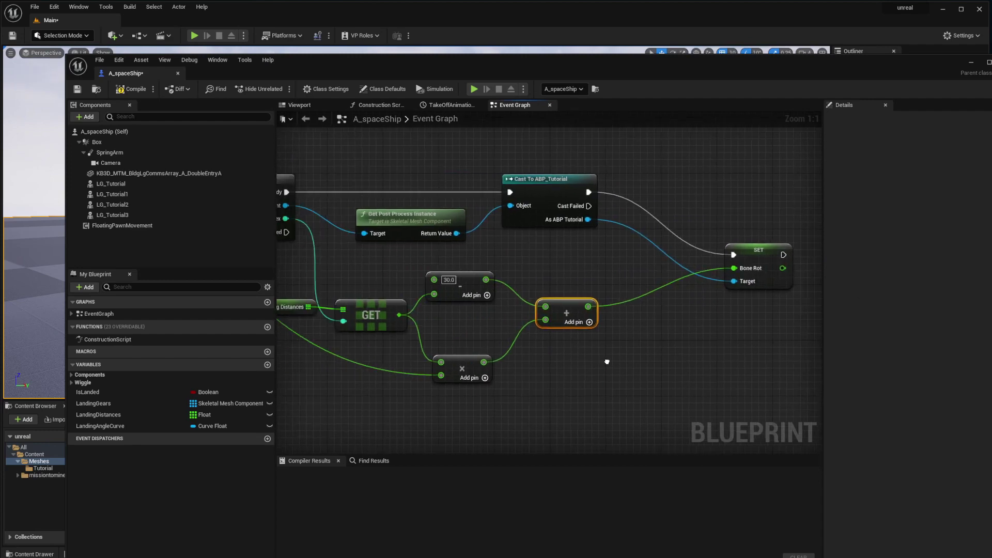
# Play the level to test the landing gears with the summed bone rotation, and end the session.
pyautogui.click(219, 37)
pyautogui.click(194, 36)
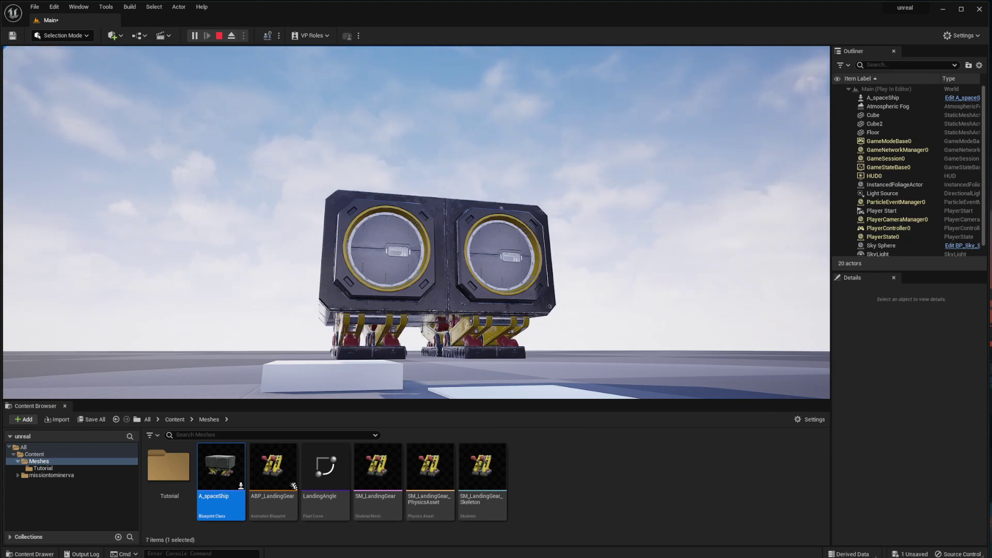
pyautogui.press('Escape')
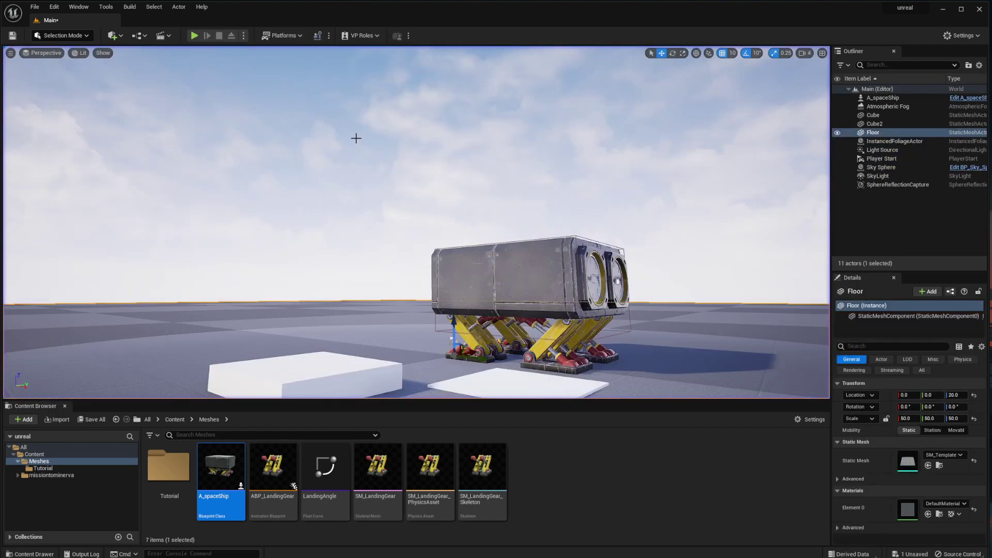
# Reopen the A_spaceShip blueprint and move the whole take-off node chain left to sit above the line-trace chain.
pyautogui.doubleClick(213, 448)
pyautogui.scroll(-4, 485, 302)
pyautogui.moveTo(425, 331); pyautogui.dragTo(639, 305, button='right')
pyautogui.scroll(-2, 638, 305)
pyautogui.scroll(-1, 638, 304)
pyautogui.moveTo(582, 335); pyautogui.dragTo(537, 307, button='right')
pyautogui.moveTo(597, 248); pyautogui.dragTo(658, 272)
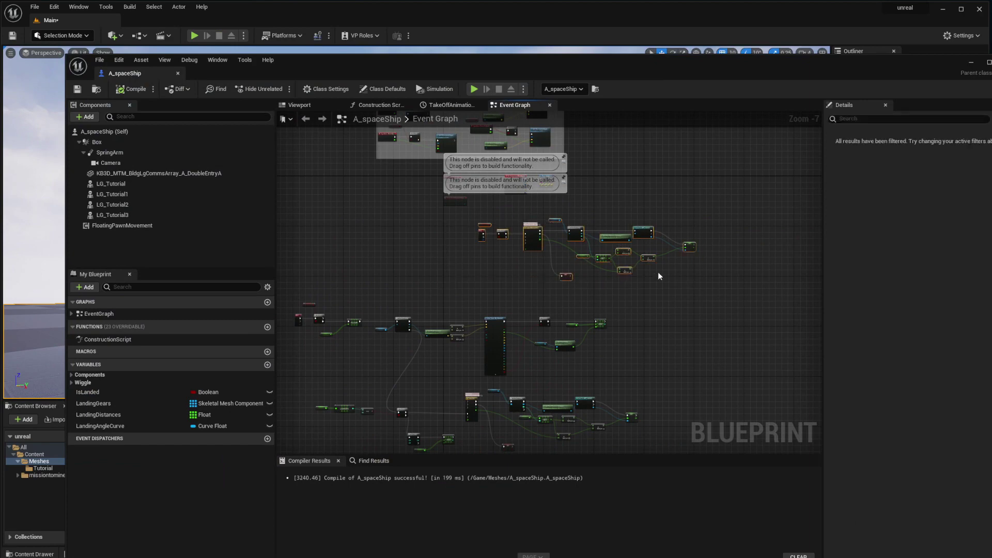
pyautogui.moveTo(483, 240); pyautogui.dragTo(376, 252)
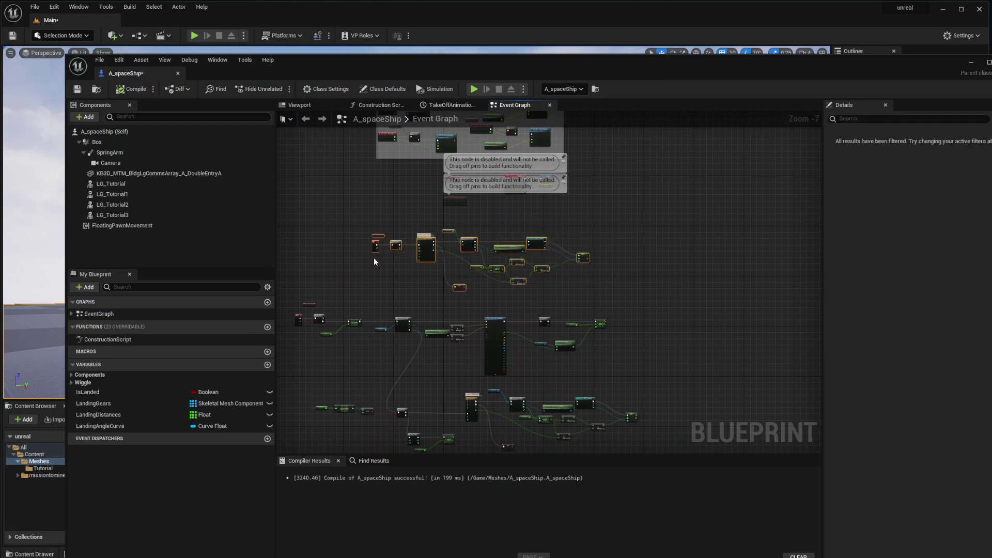
# Shift the line-trace and landing node chains slightly down, and place the Is Landed getter directly above the X key event.
pyautogui.moveTo(347, 310); pyautogui.dragTo(447, 234, button='right')
pyautogui.moveTo(354, 232); pyautogui.dragTo(758, 389)
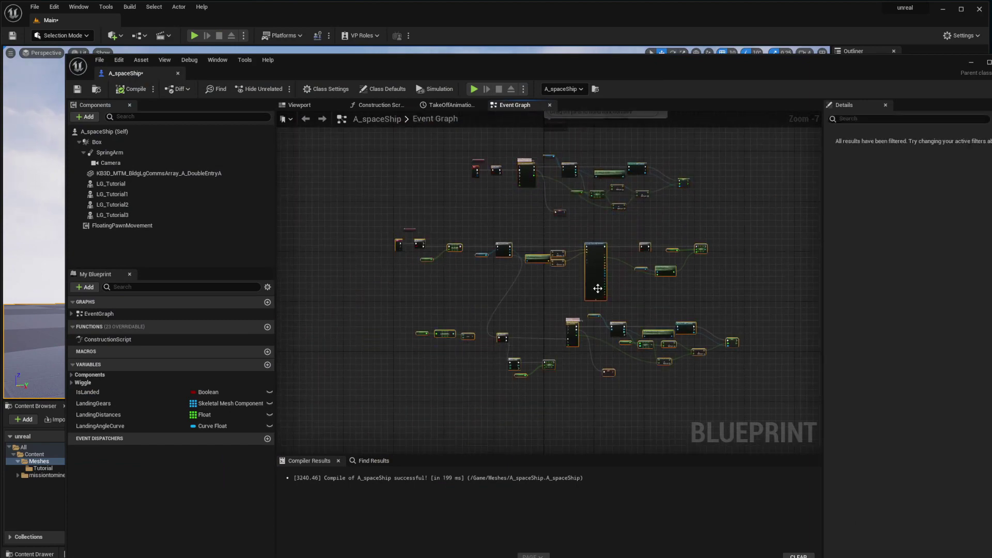
pyautogui.moveTo(597, 287); pyautogui.dragTo(594, 296)
pyautogui.scroll(6, 408, 225)
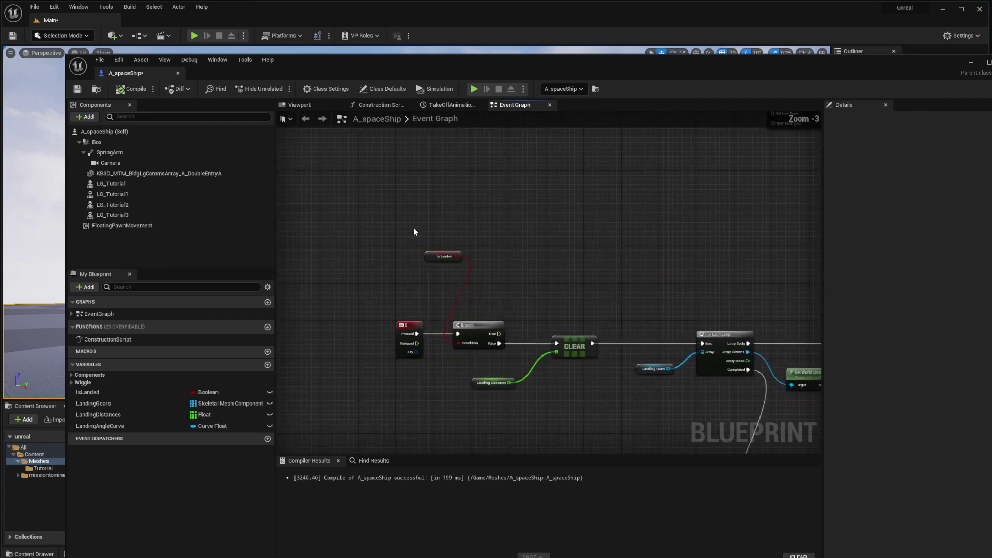
pyautogui.moveTo(423, 263); pyautogui.dragTo(392, 329)
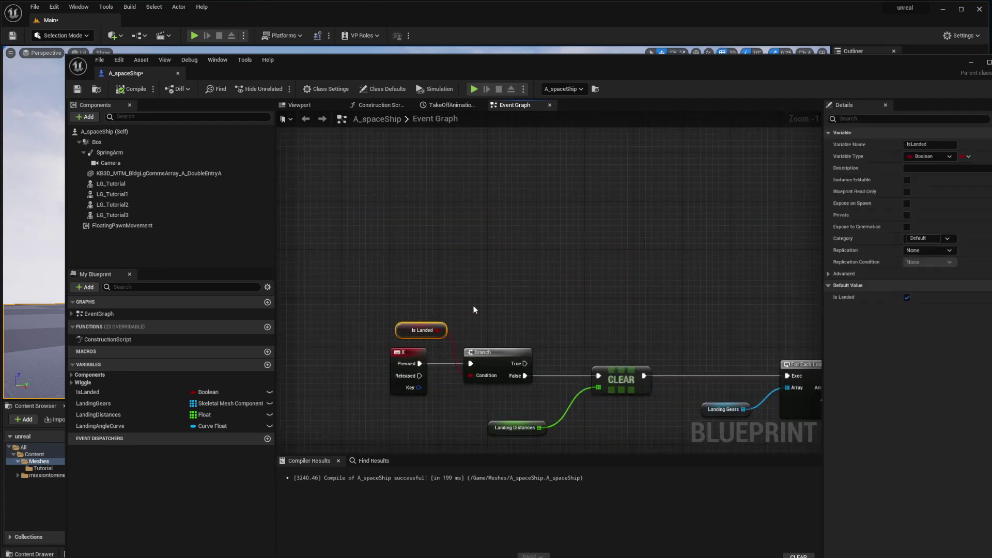
# Look over the take-off, line-trace and landing node chains across the Event Graph.
pyautogui.scroll(-2, 500, 291)
pyautogui.moveTo(718, 310); pyautogui.dragTo(509, 243, button='right')
pyautogui.scroll(-4, 517, 244)
pyautogui.moveTo(616, 254); pyautogui.dragTo(442, 285, button='right')
pyautogui.scroll(2, 510, 215)
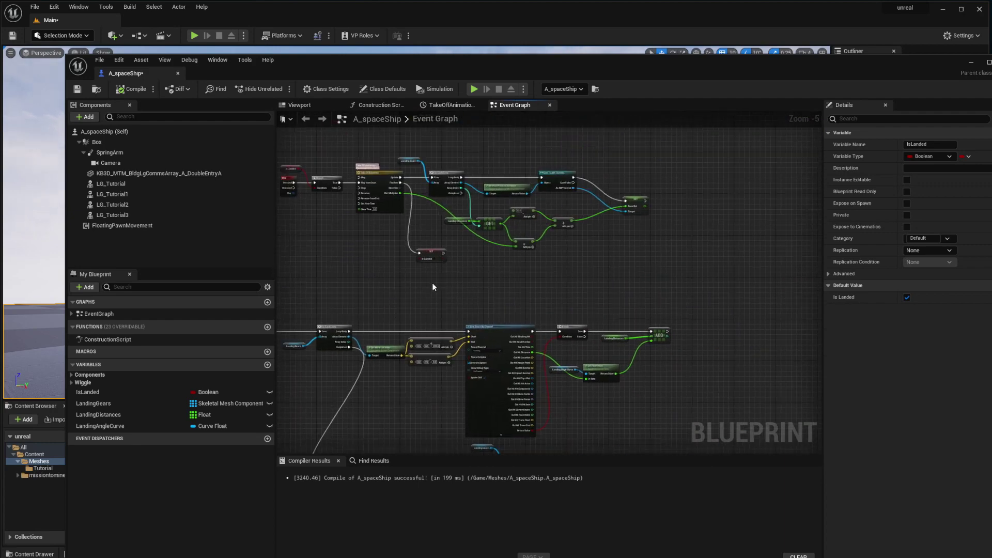
pyautogui.moveTo(435, 291); pyautogui.dragTo(482, 216, button='right')
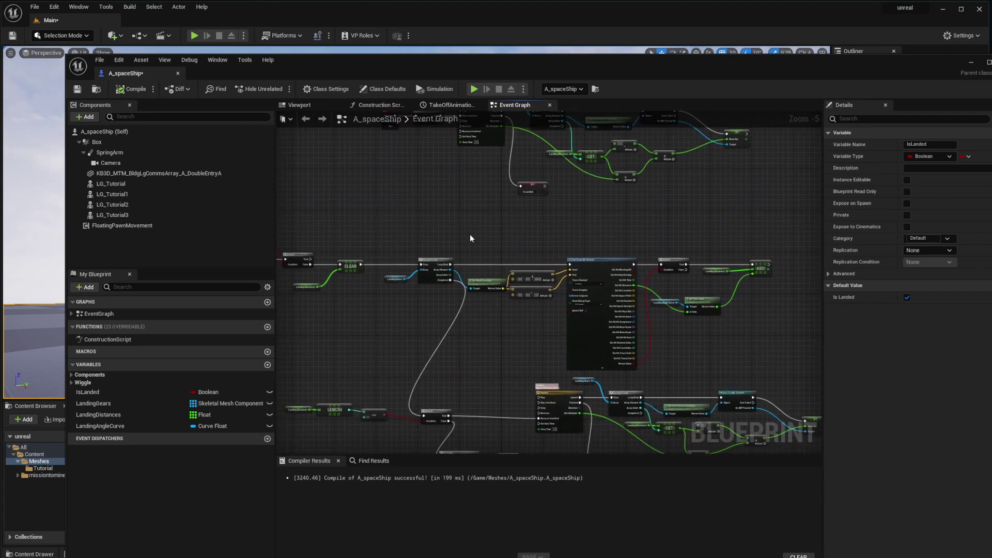
pyautogui.scroll(-1, 470, 238)
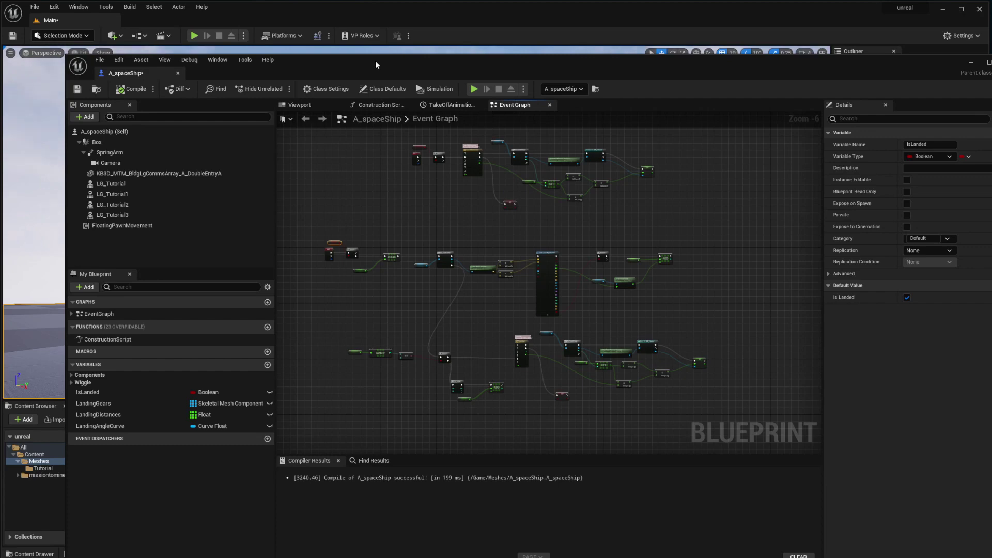
pyautogui.moveTo(375, 61)
pyautogui.mouseDown()
pyautogui.moveTo(363, 60)
pyautogui.moveTo(369, 71)
pyautogui.moveTo(361, 72)
pyautogui.moveTo(389, 58)
pyautogui.moveTo(375, 42)
pyautogui.mouseUp()
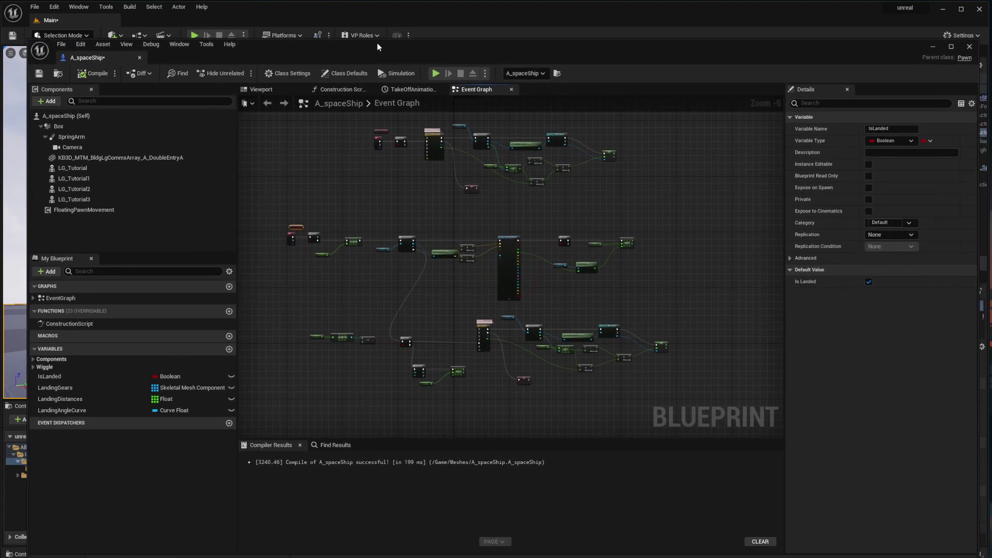
# Compile and save the A_spaceShip blueprint.
pyautogui.click(94, 77)
pyautogui.click(42, 77)
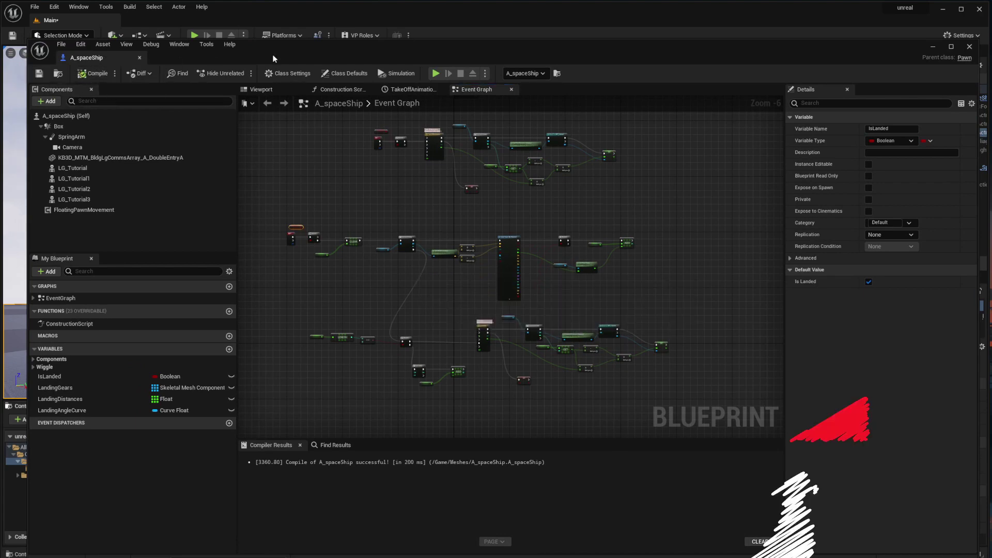
pyautogui.moveTo(296, 48); pyautogui.dragTo(291, 67)
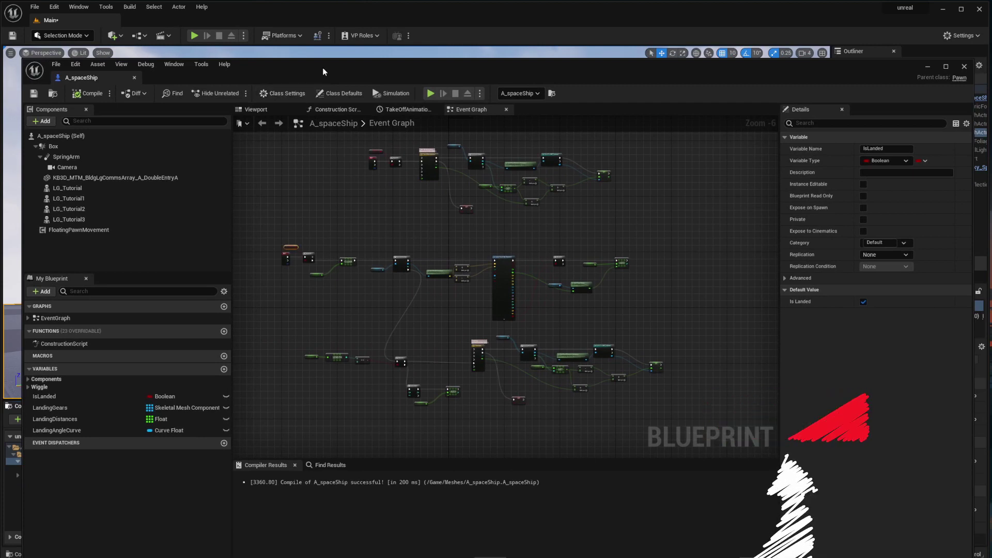